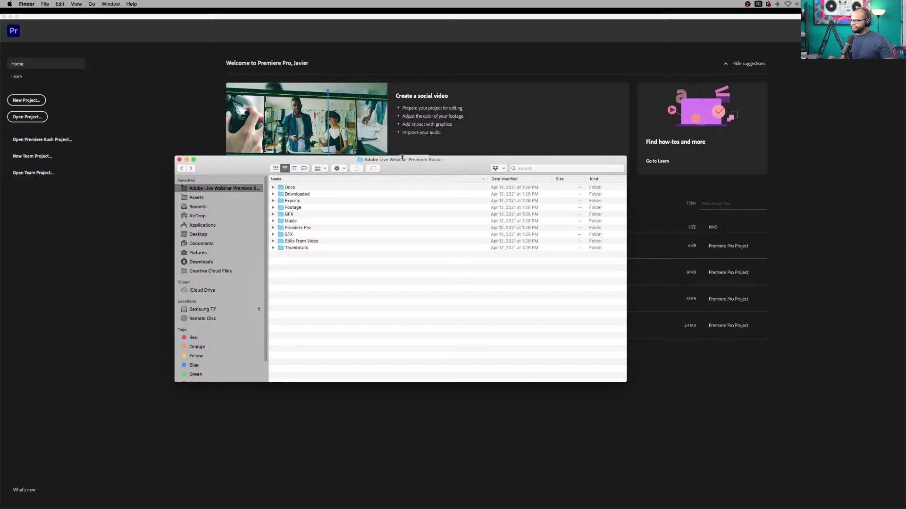
- Look through the subfolders of the Adobe Live Webinar Premiere Basics folder, from Docs to Thumbnails
drag(402, 157, 428, 148)
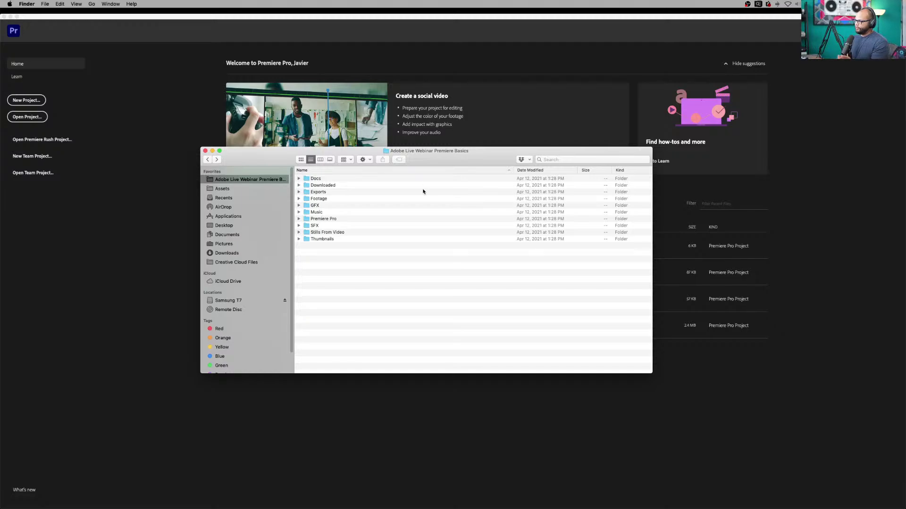
click(331, 179)
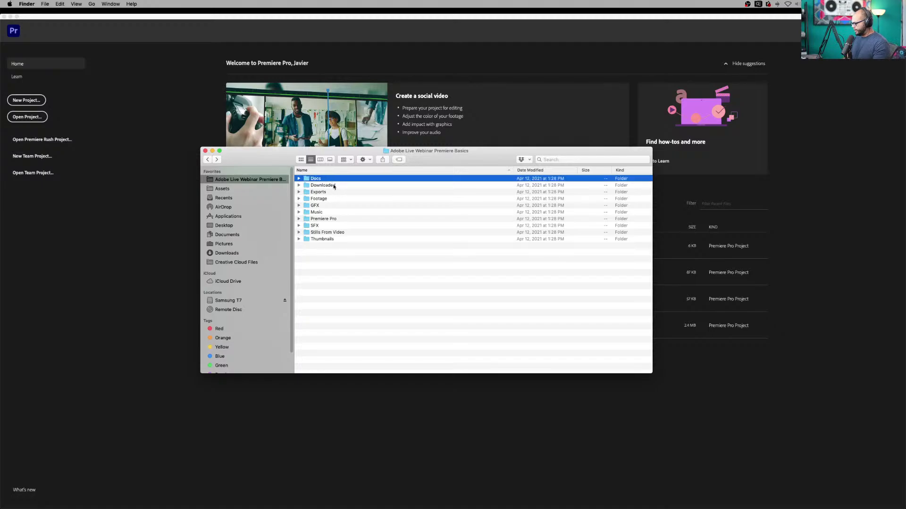
key(Down)
key(Down)
key(Down)
key(Down)
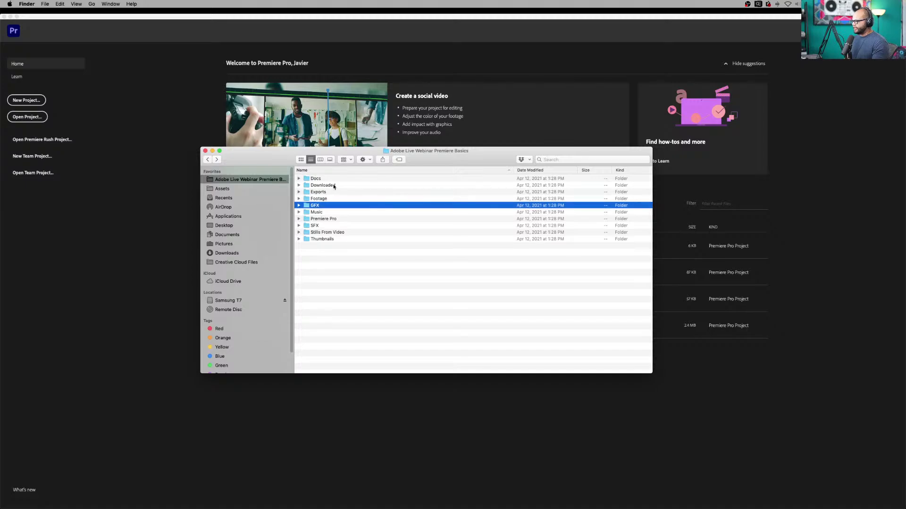
click(299, 179)
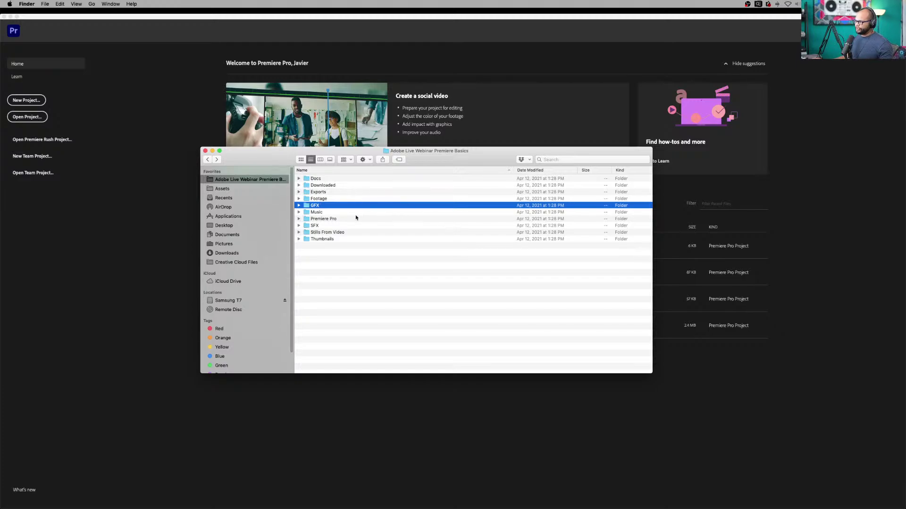
drag(408, 159, 410, 172)
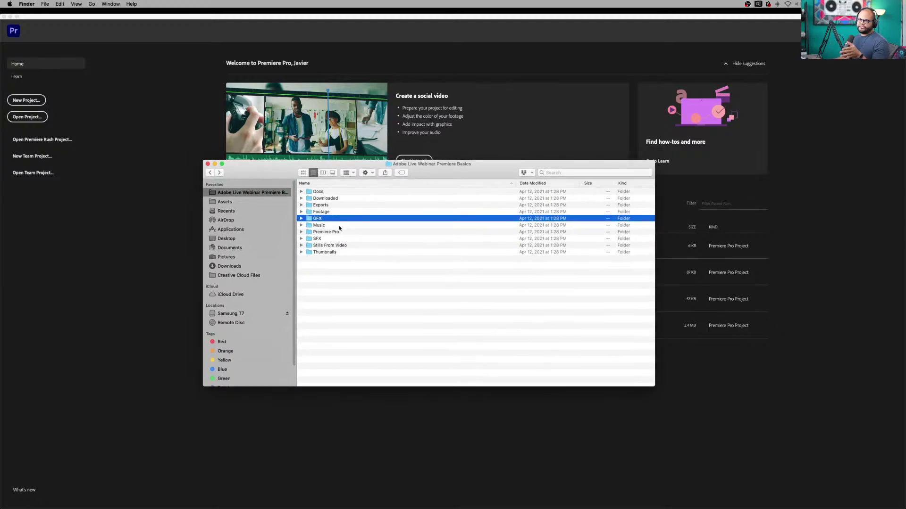
key(d)
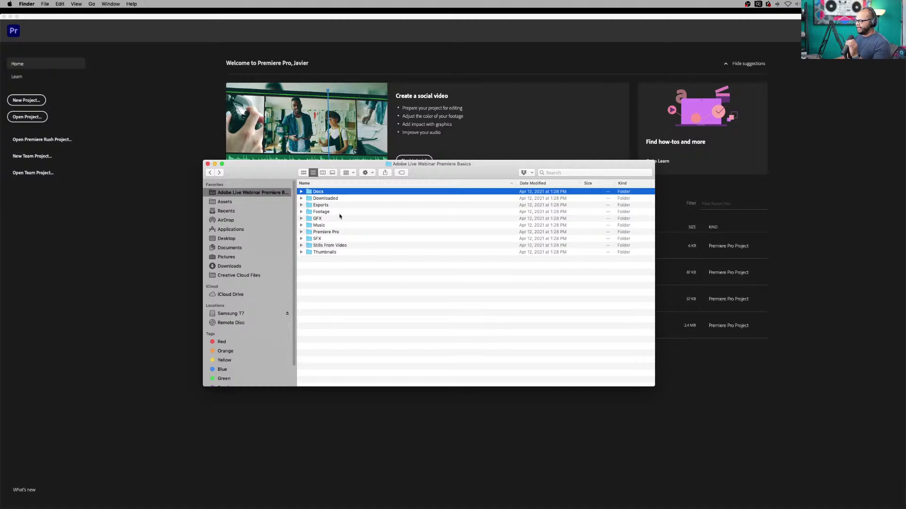
drag(466, 171, 472, 167)
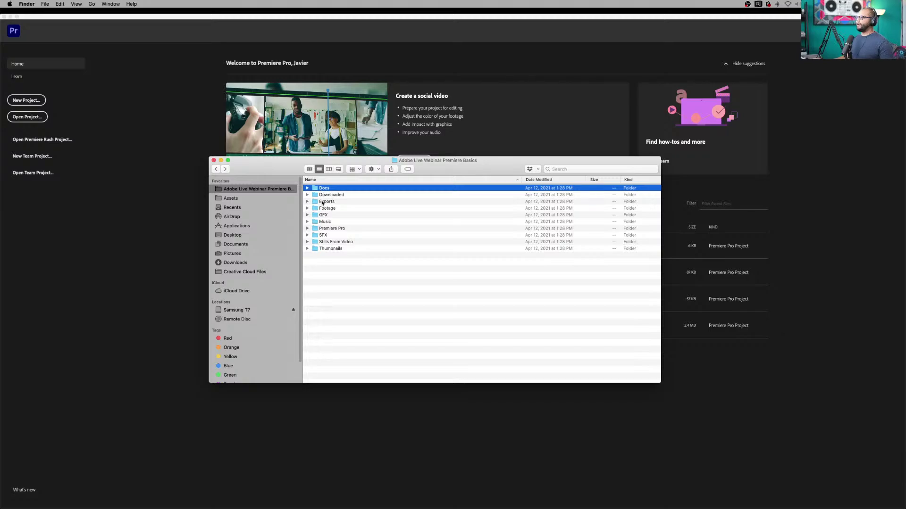
click(316, 195)
click(316, 202)
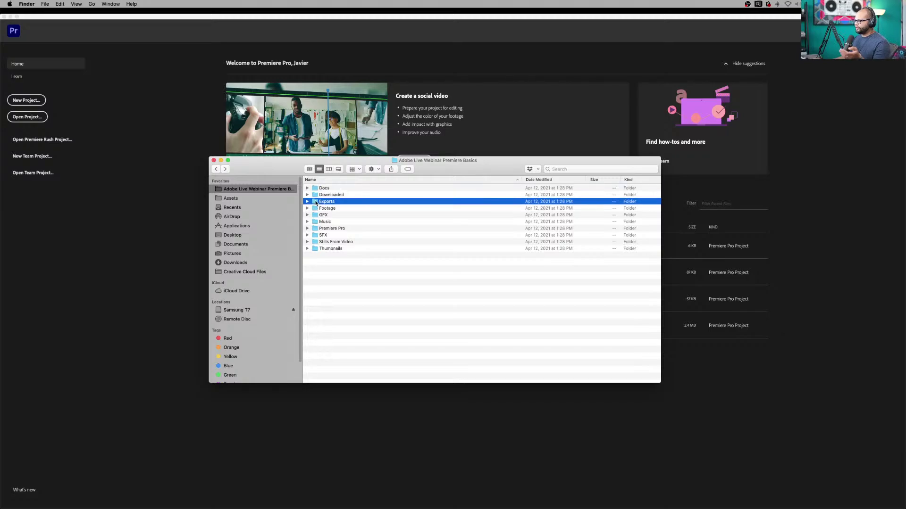
click(319, 209)
click(323, 216)
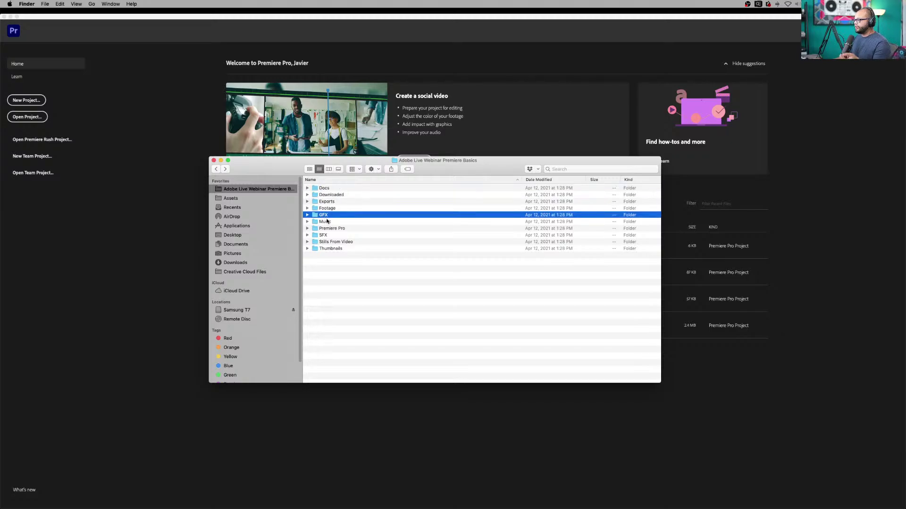
click(329, 222)
click(332, 229)
click(332, 235)
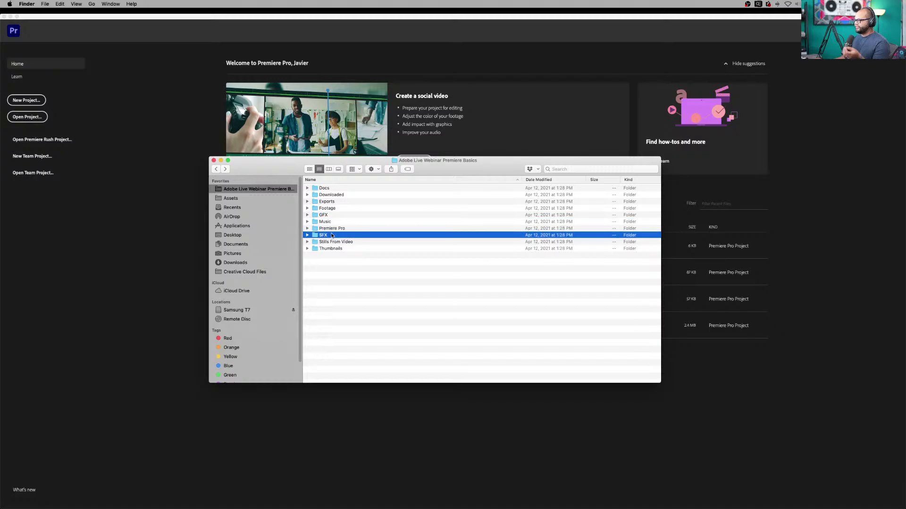
click(343, 244)
click(339, 248)
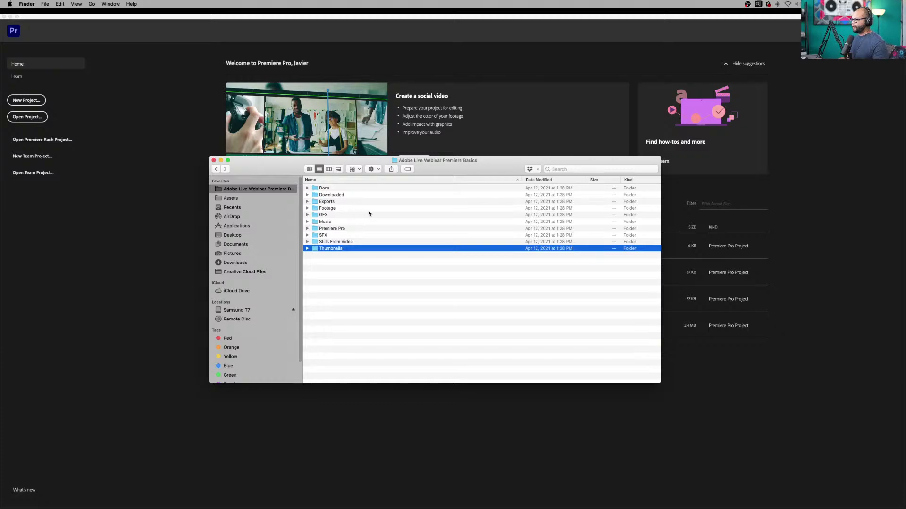
- Expand the Footage folder and look through its AdobeStock video clips one by one
click(307, 208)
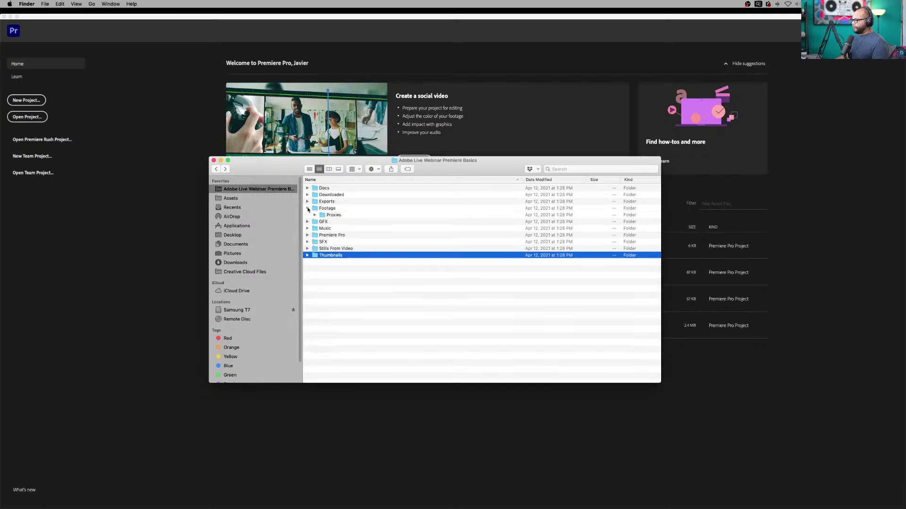
click(339, 216)
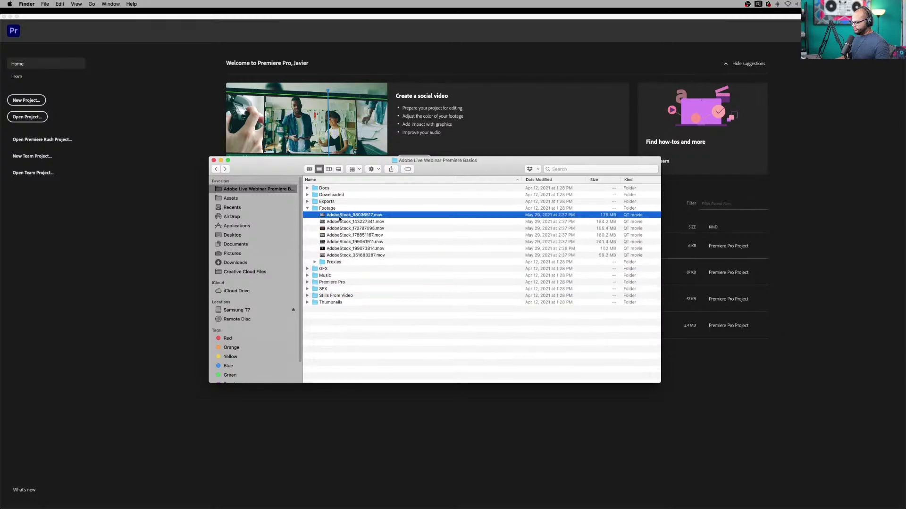
key(Down)
key(Down)
key(Down)
key(Down)
key(Down)
key(Down)
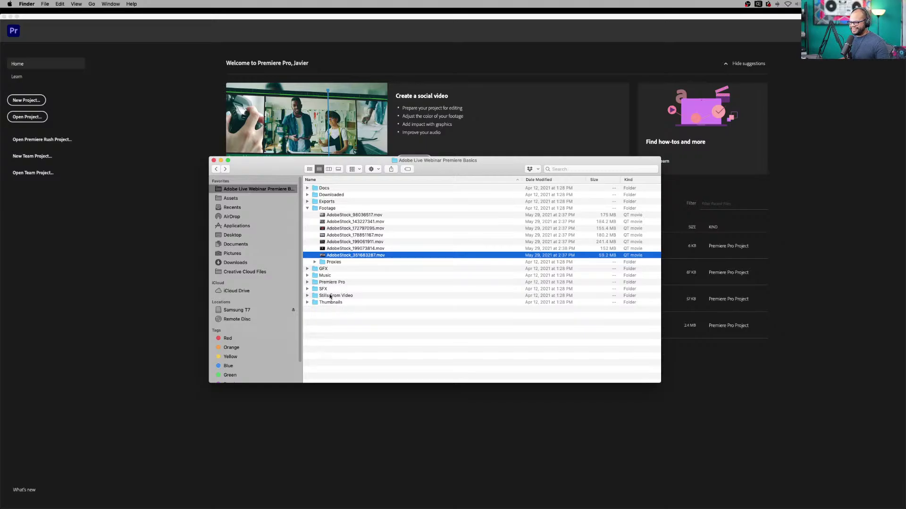
- Minimize the webinar folder window and switch to Premiere Pro's home screen
drag(288, 160, 302, 134)
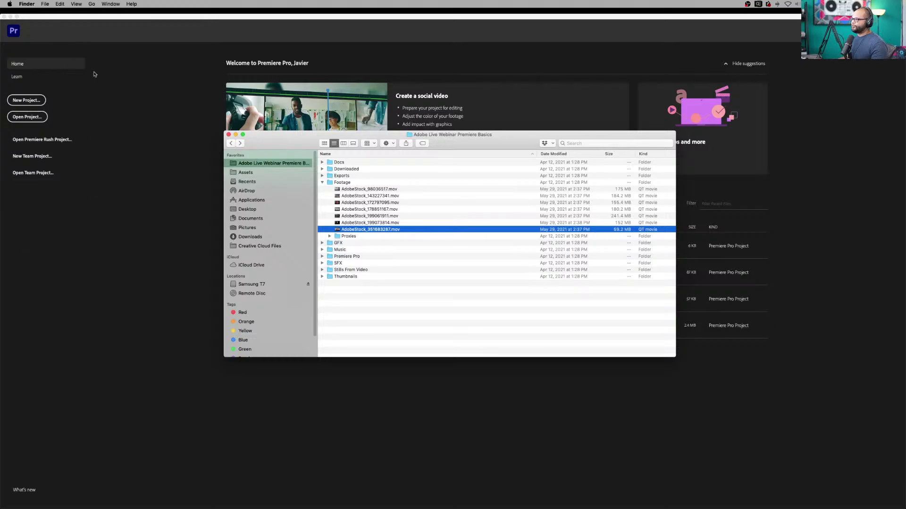
click(235, 135)
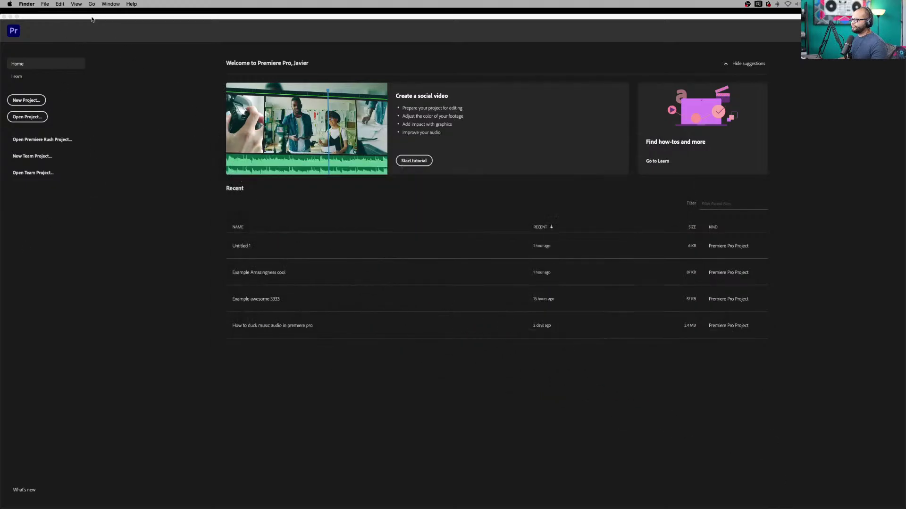
double_click(33, 18)
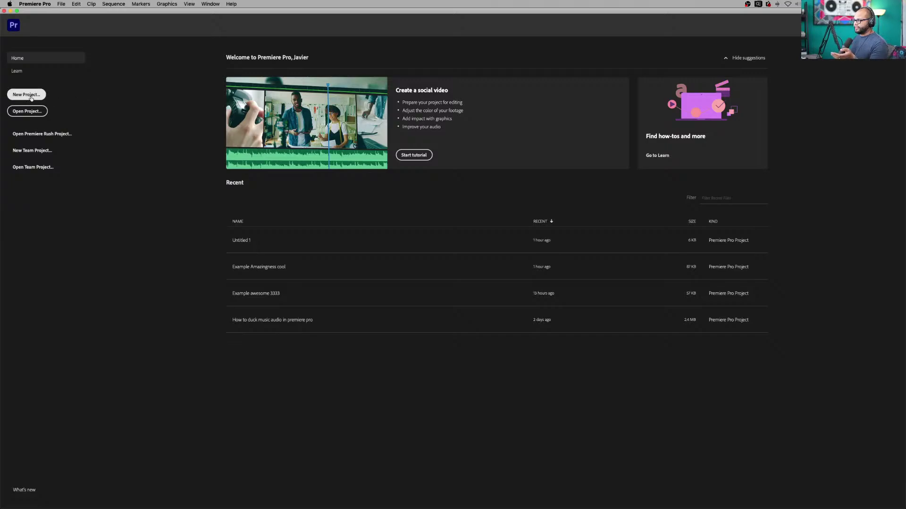
- Start a new project and move the two display settings windows out of the way of its settings dialog
click(61, 4)
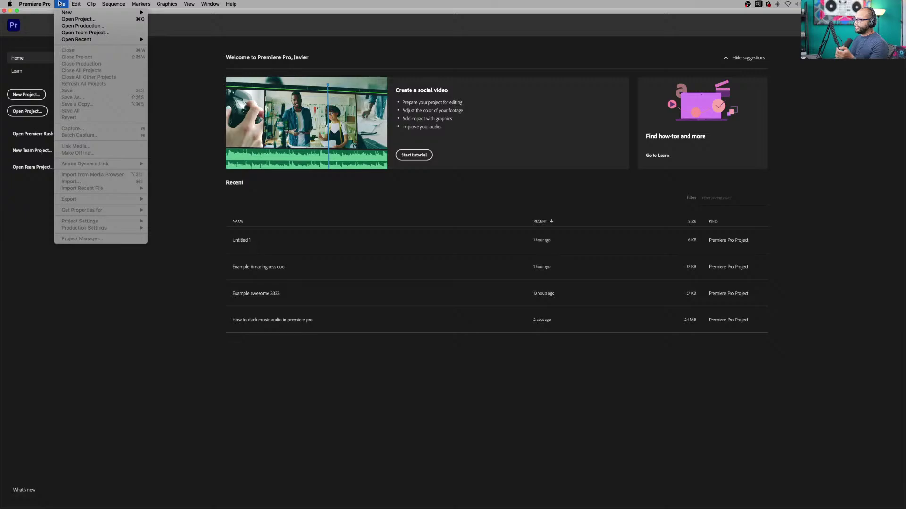
click(200, 250)
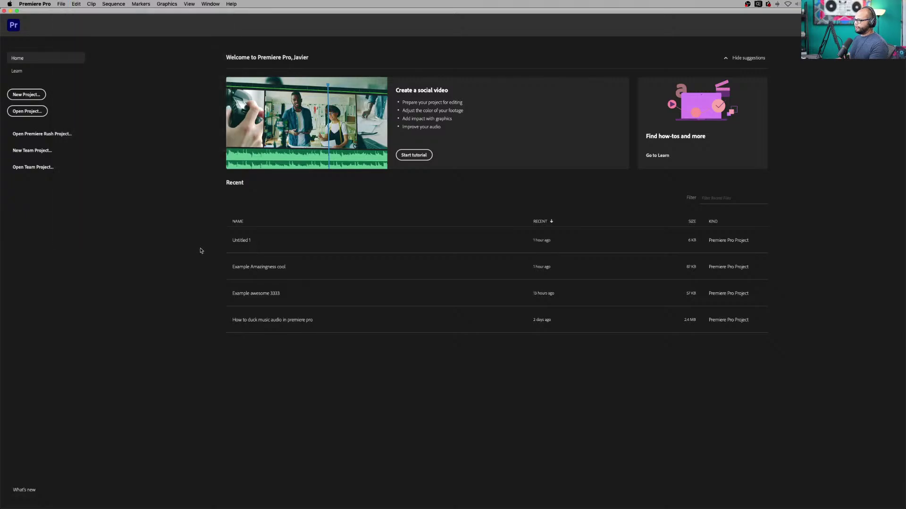
click(30, 94)
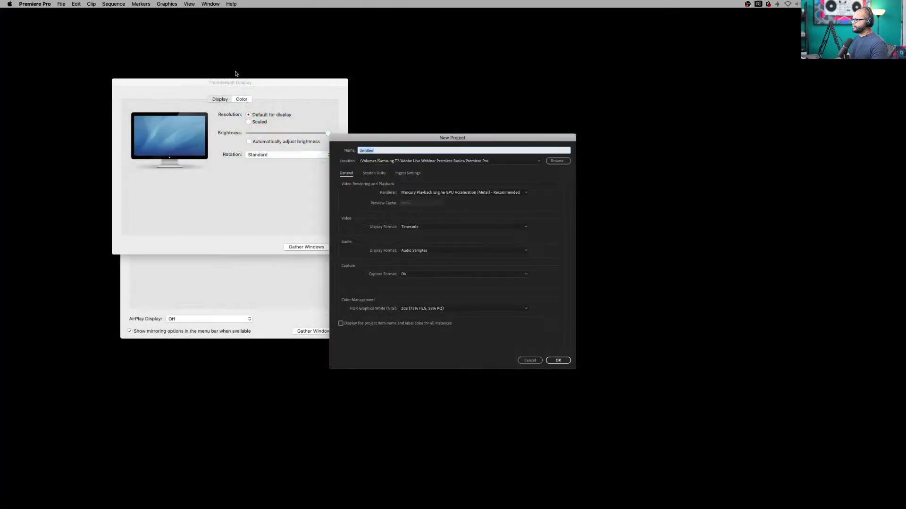
drag(242, 85, 3, 283)
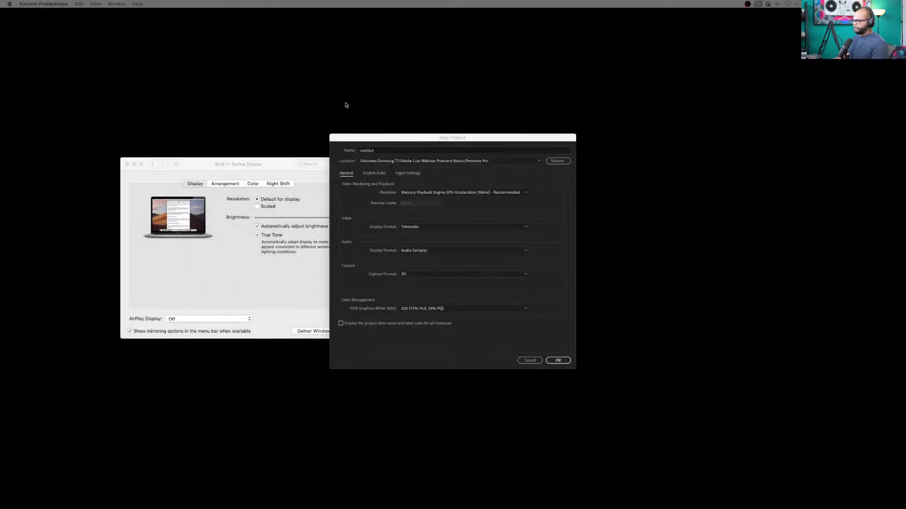
drag(238, 164, 2, 293)
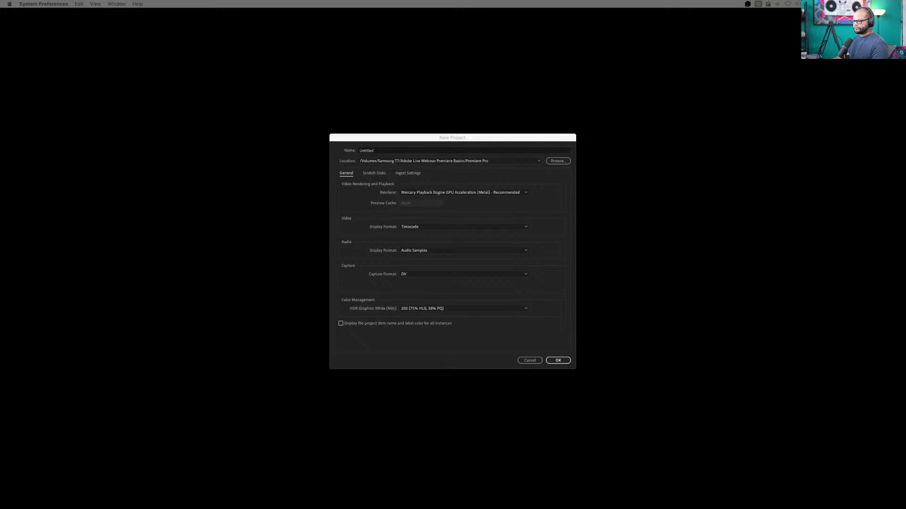
mouse_move(483, 141)
mouse_down()
mouse_move(467, 136)
mouse_move(470, 147)
mouse_up()
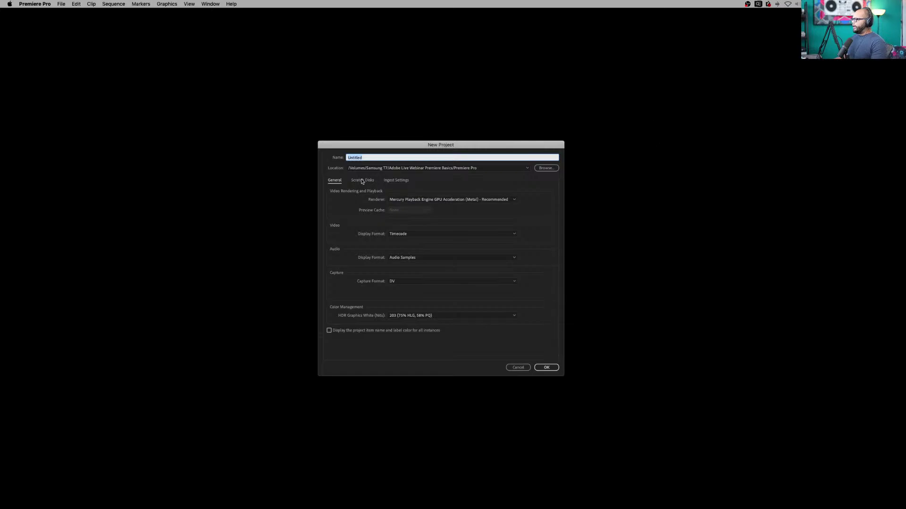
- Name the new project "Example amazing amazing"
key(BackSpace)
text(E)
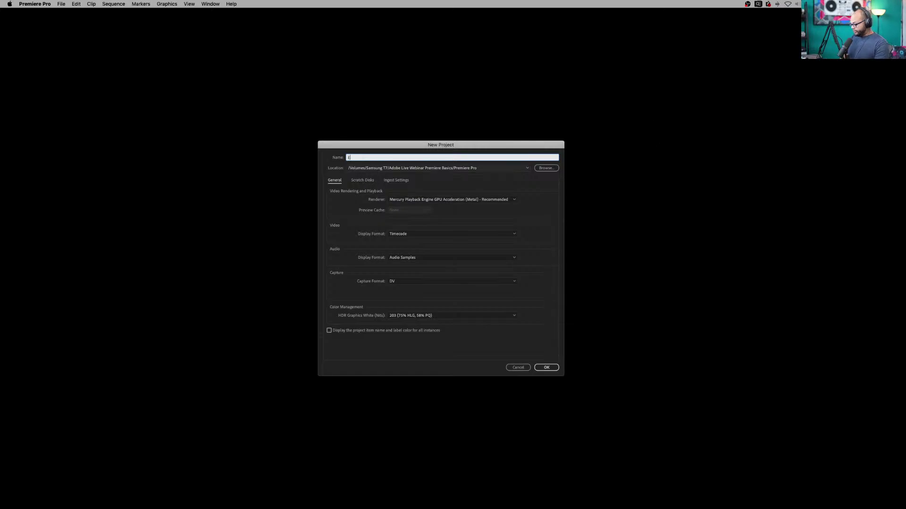
text(xample)
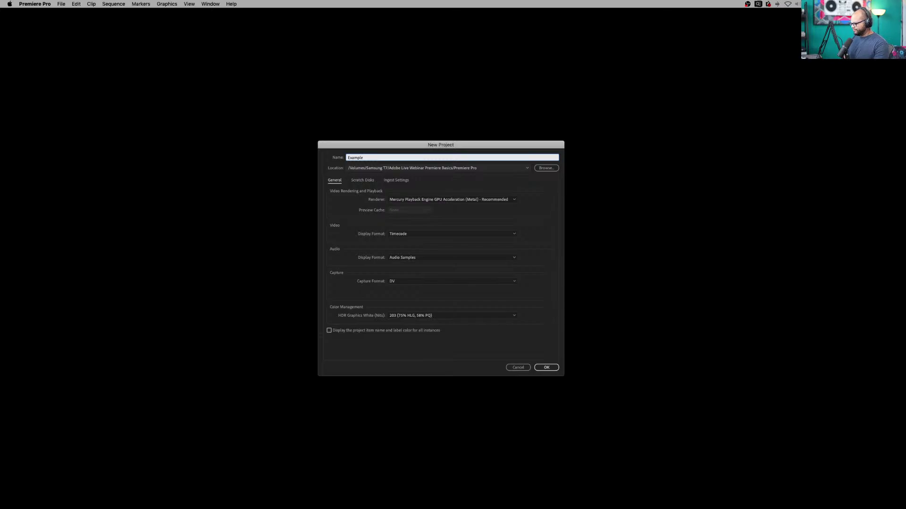
text( amazing amazing)
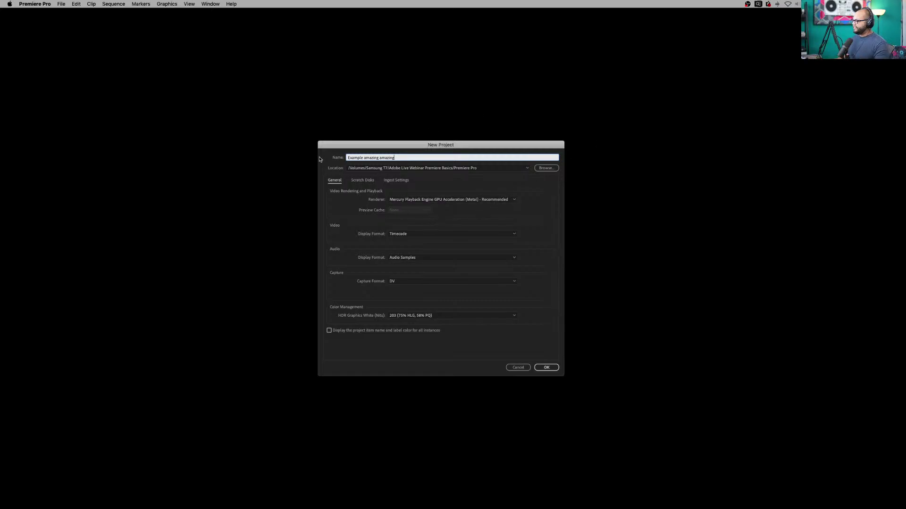
- Set the project location to the Premiere Pro folder inside Adobe Live Webinar Premiere Basics and create the project
click(543, 169)
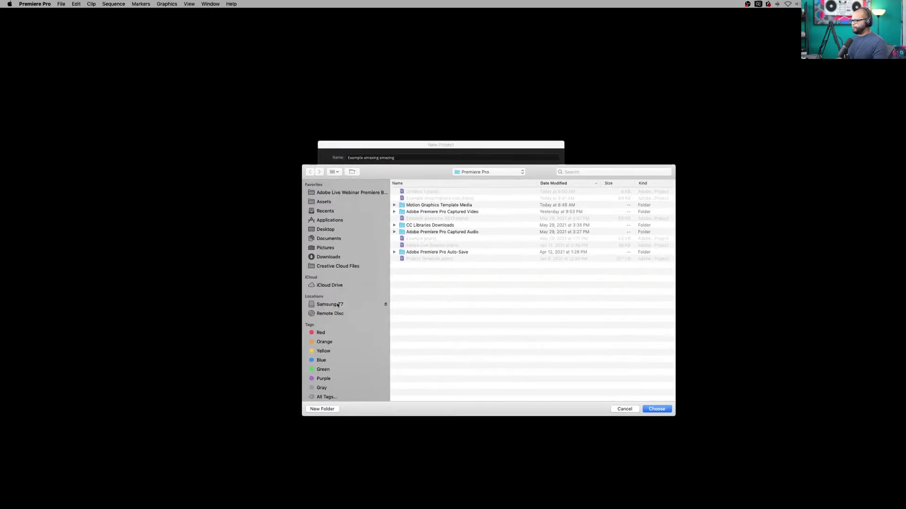
click(338, 305)
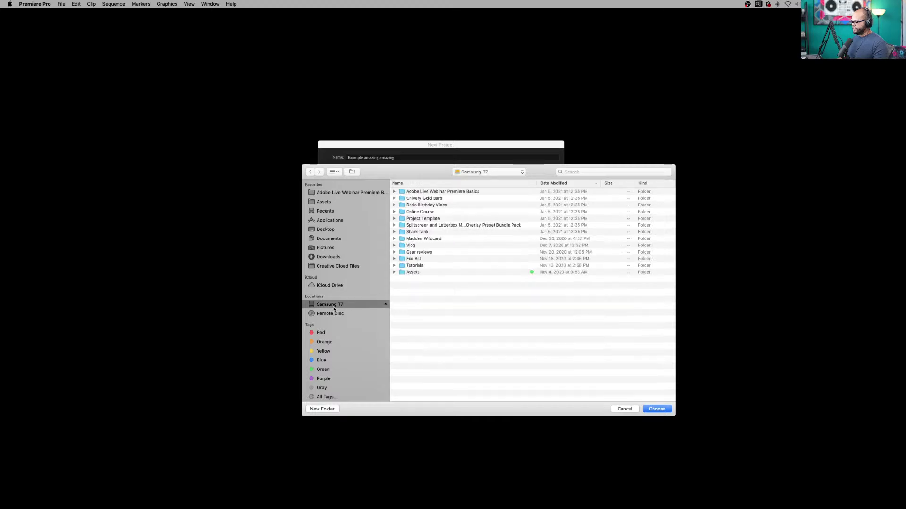
click(349, 193)
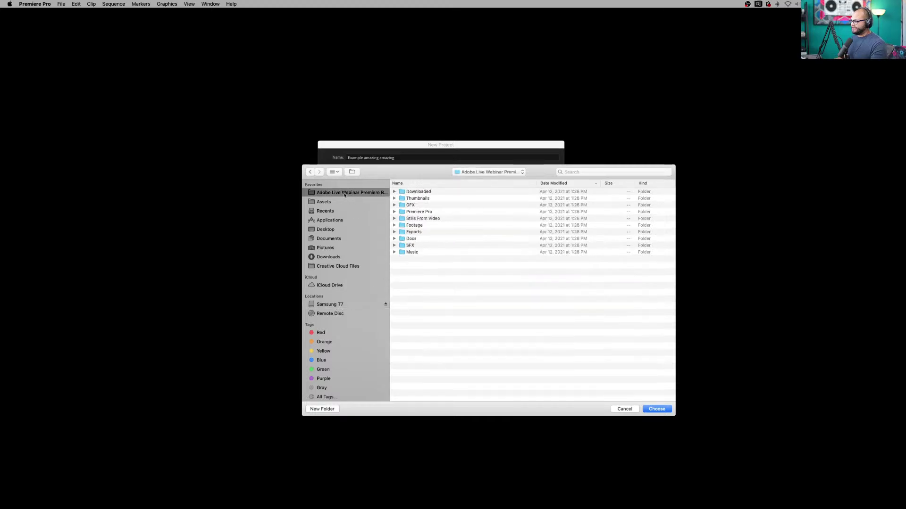
double_click(402, 213)
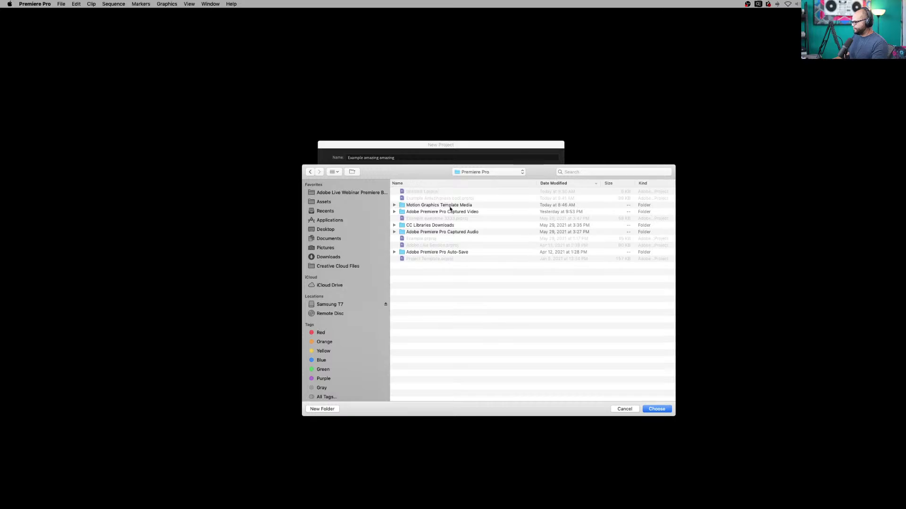
click(657, 409)
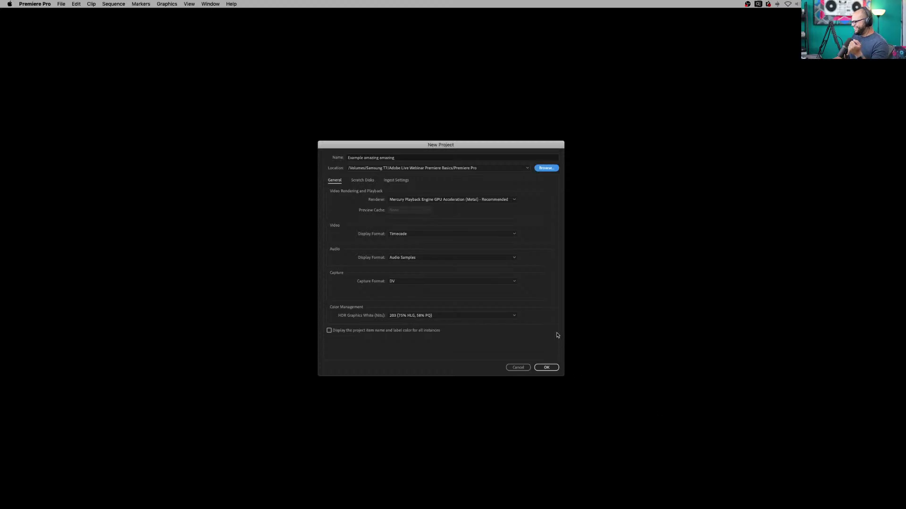
drag(455, 149, 463, 141)
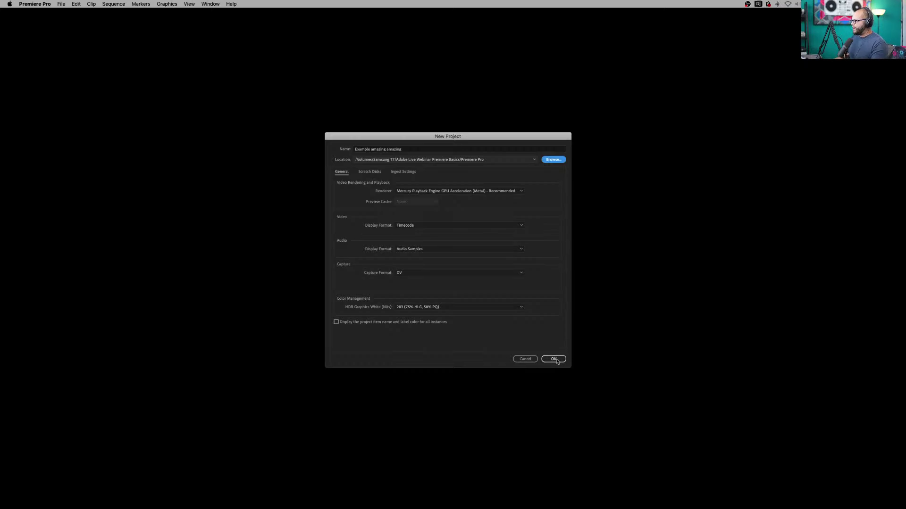
click(553, 360)
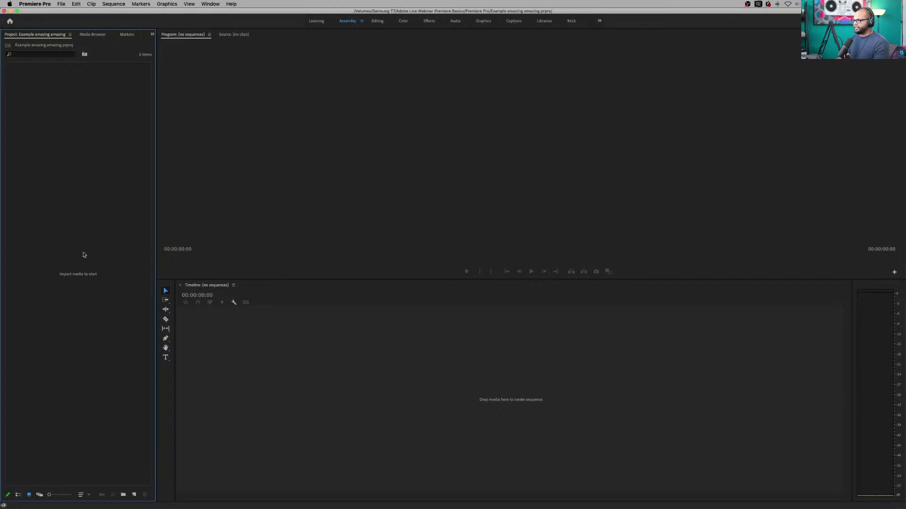
- Switch to the Adobe Live Webinar Premiere Basics folder in Finder and show the contents of its Footage folder
click(64, 4)
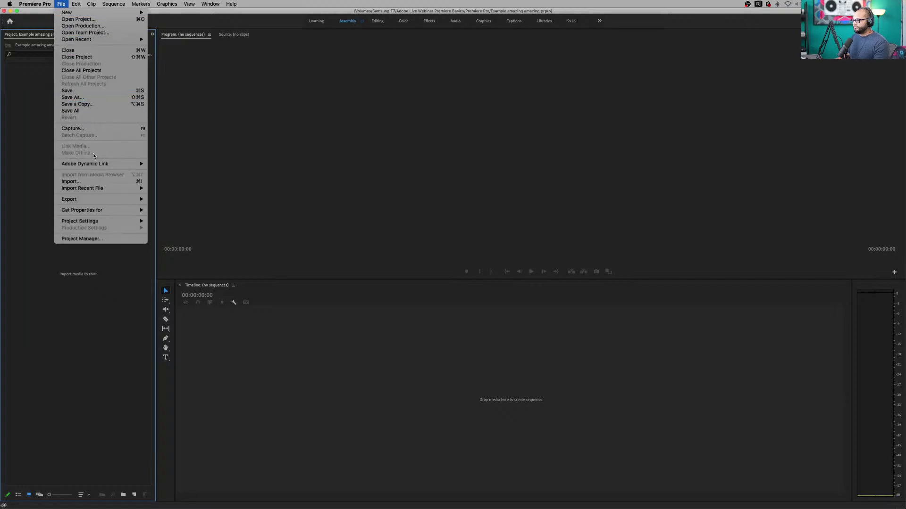
click(67, 181)
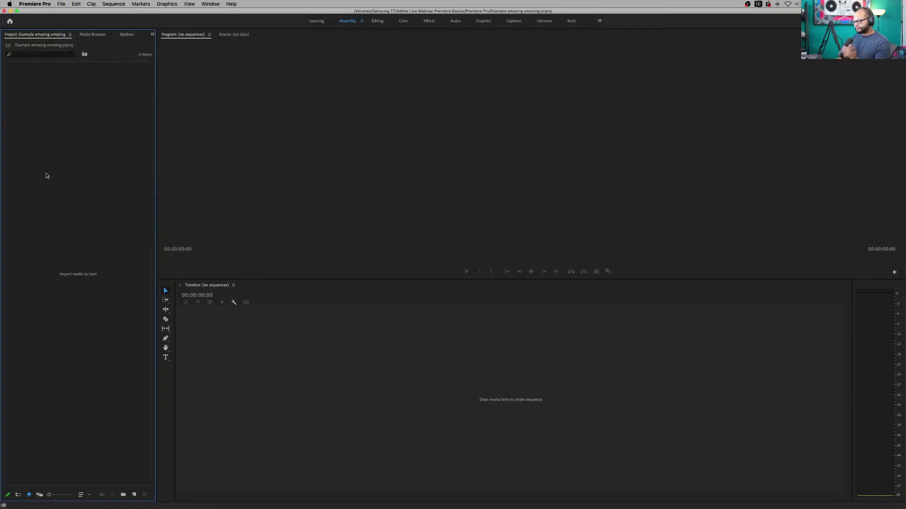
key(super+Tab)
key(super+Tab)
key(super+Tab)
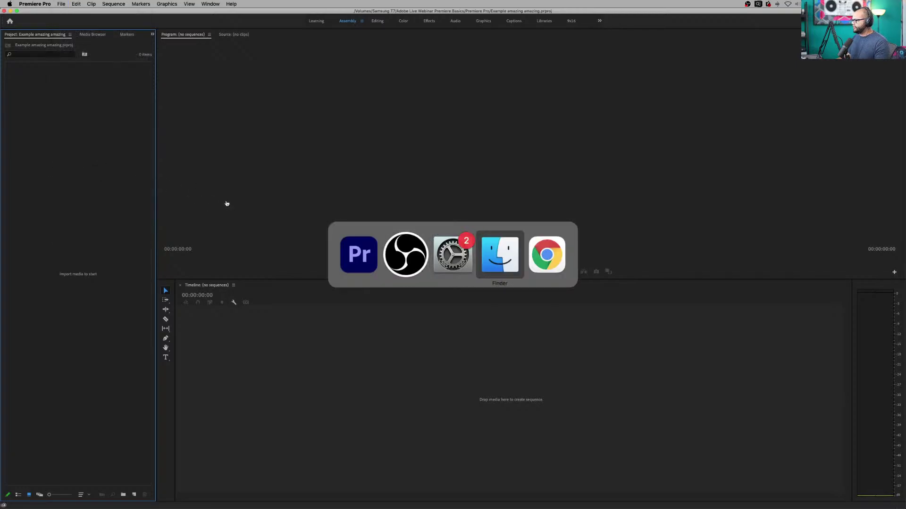
click(104, 494)
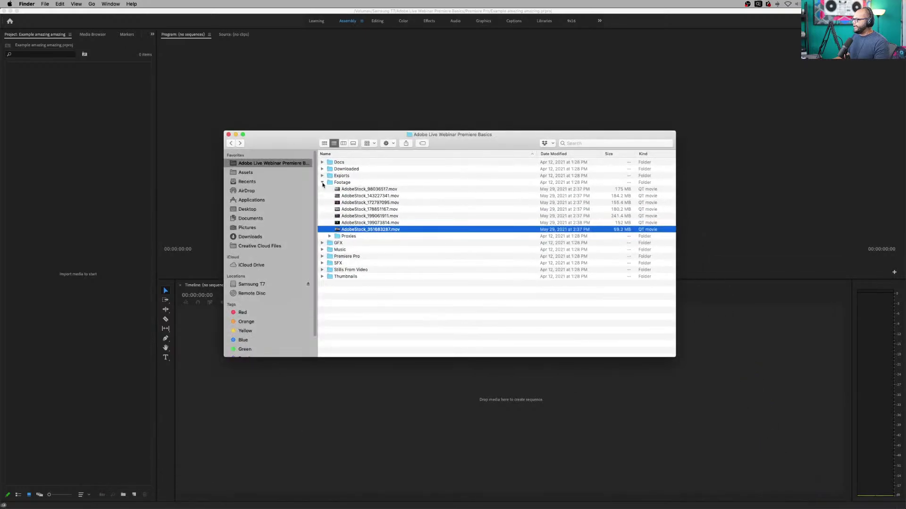
click(323, 183)
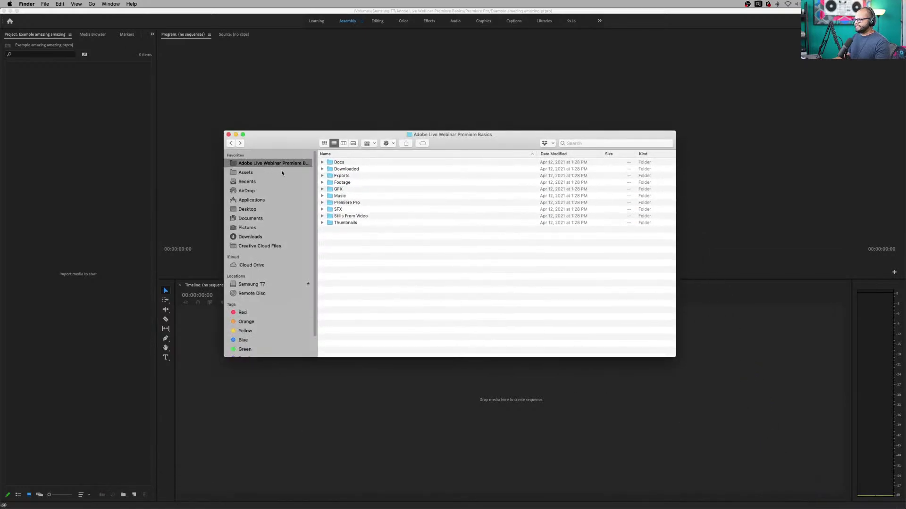
click(323, 183)
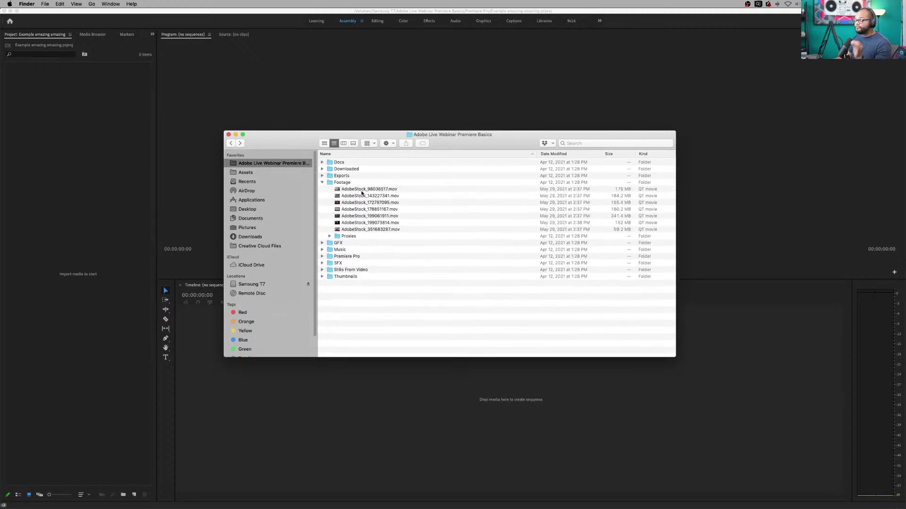
- Import all seven AdobeStock .mov clips from the Footage folder into the Premiere Pro project
click(361, 191)
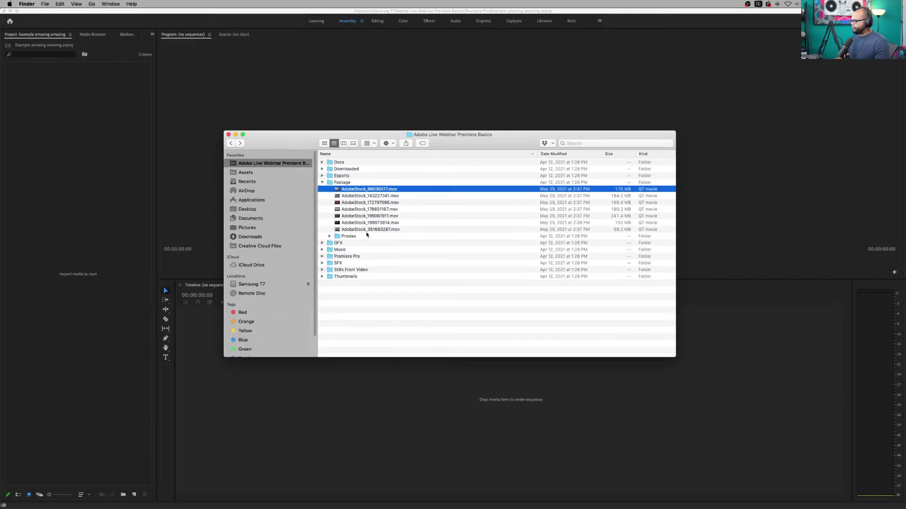
shift+click(367, 230)
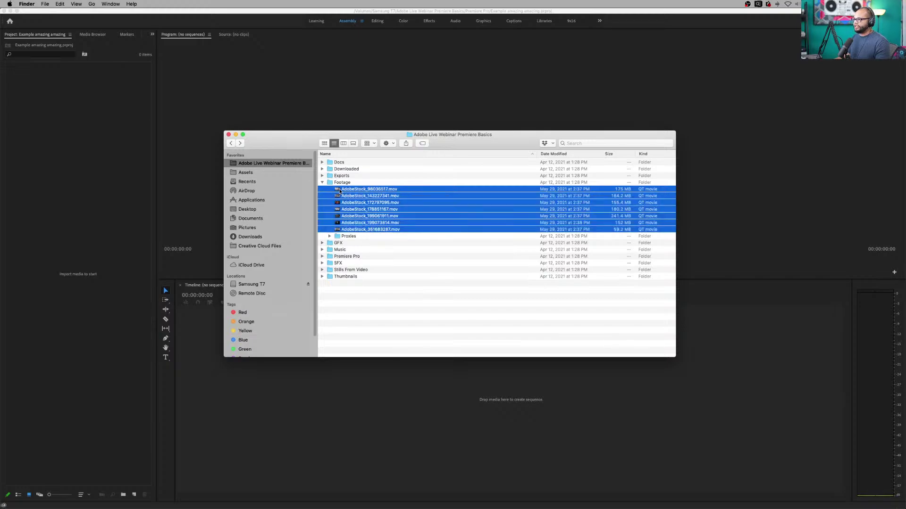
drag(339, 191, 58, 203)
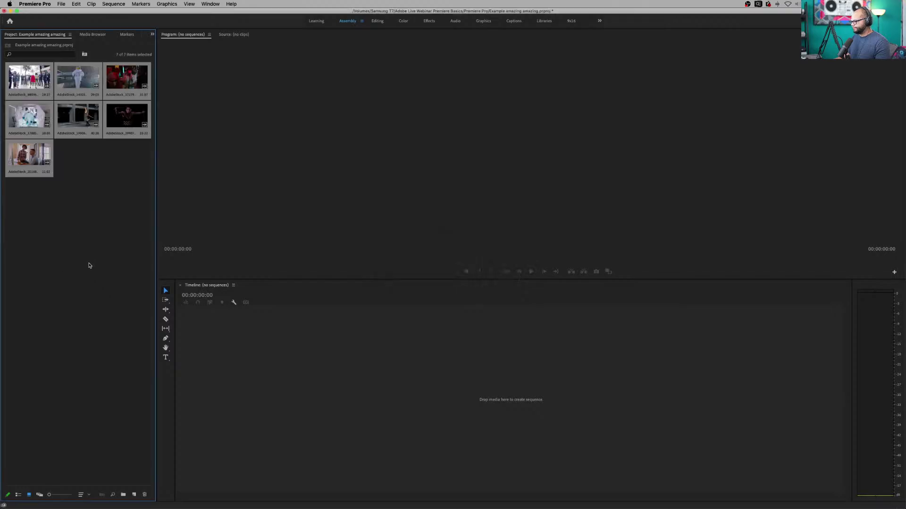
click(73, 187)
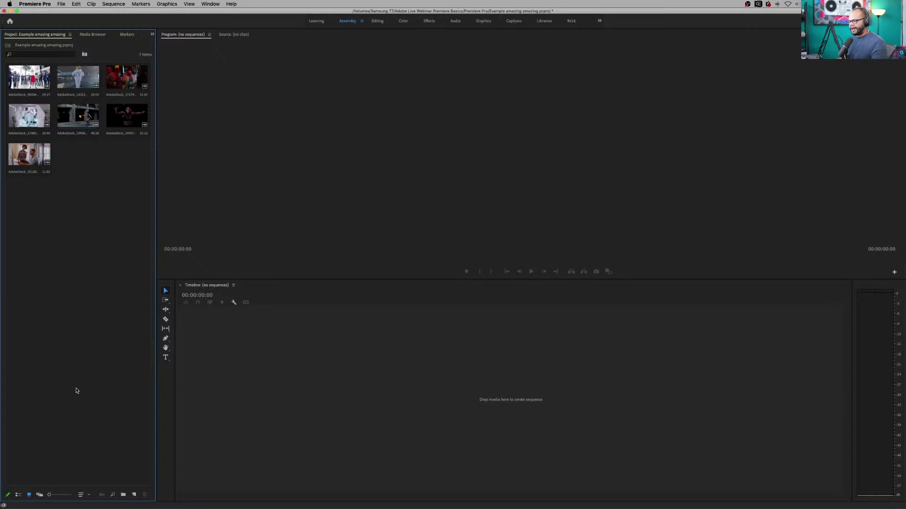
- Bring the webinar folder back up in Finder to review its collapsed top-level folders, and minimize the window
click(126, 506)
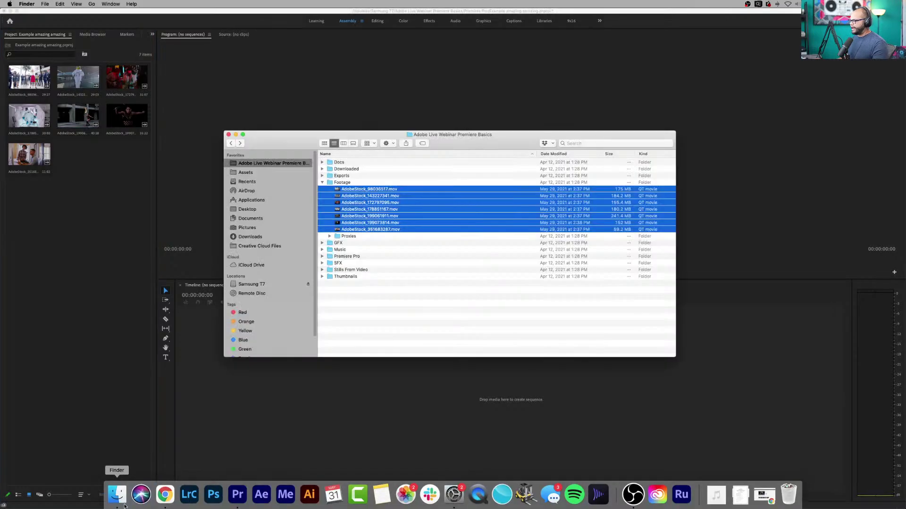
click(323, 182)
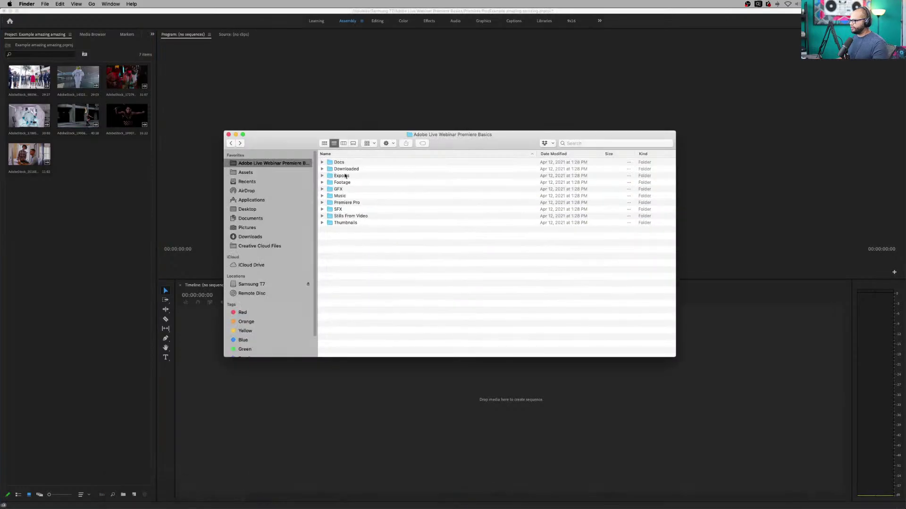
click(236, 135)
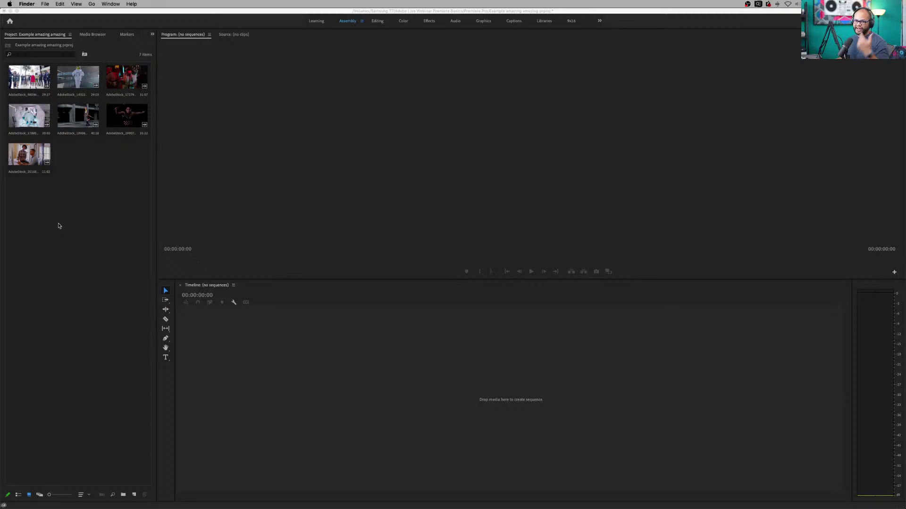
- Create a new bin in the project and rename it "Footage"
right_click(100, 235)
click(118, 251)
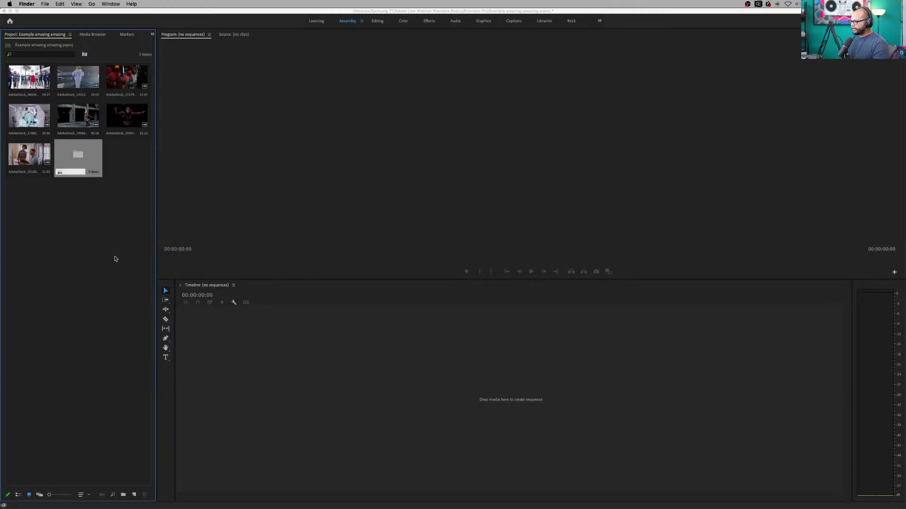
double_click(66, 173)
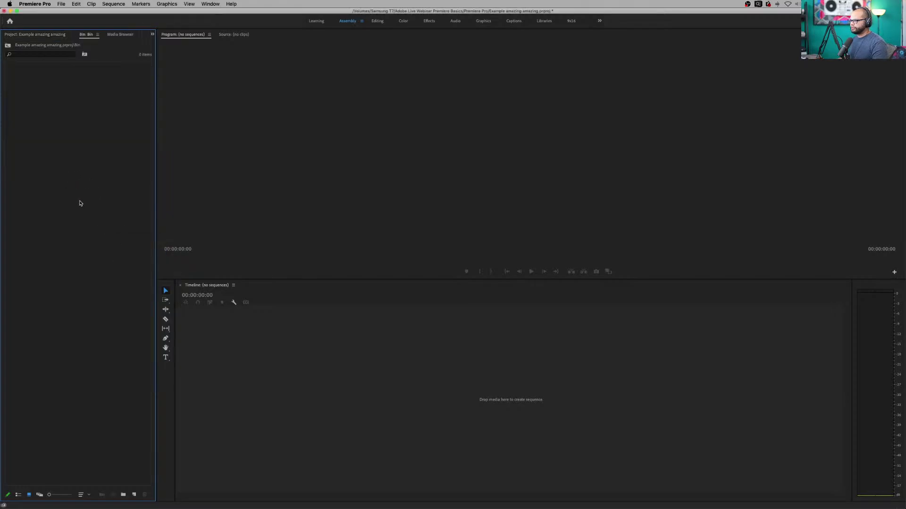
click(8, 45)
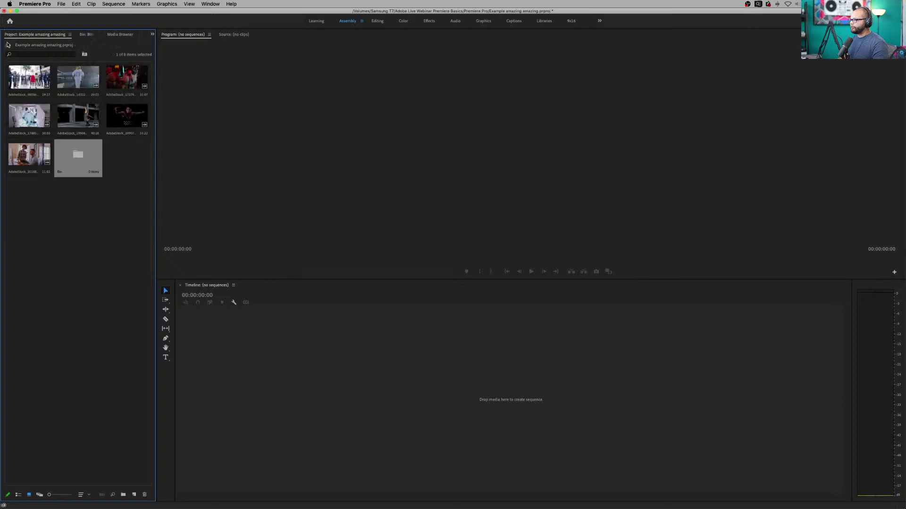
click(59, 172)
key(BackSpace)
text(Footage)
key(Return)
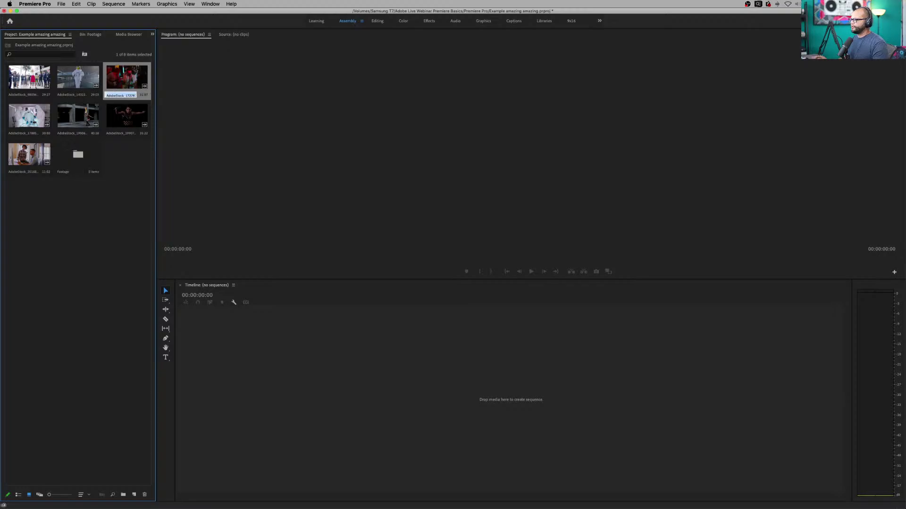
- Widen the project area with larger thumbnails and move all seven imported clips into the Footage bin
click(43, 84)
shift+click(45, 147)
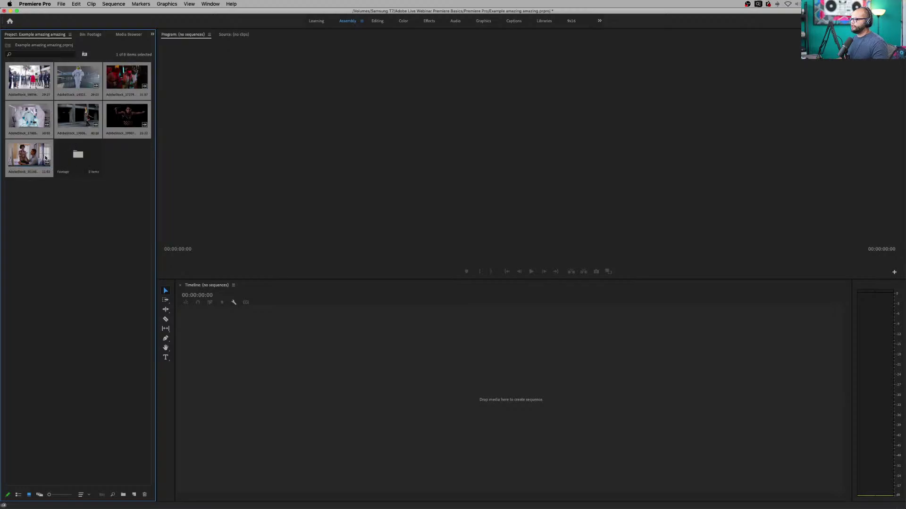
mouse_move(50, 495)
mouse_down()
mouse_move(67, 496)
mouse_move(52, 496)
mouse_up()
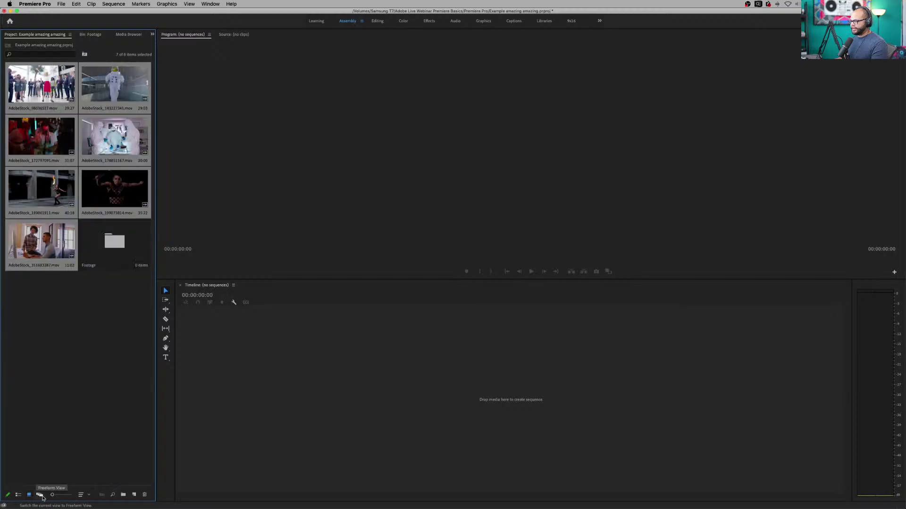
mouse_move(52, 495)
mouse_down()
mouse_move(72, 495)
mouse_move(50, 495)
mouse_up()
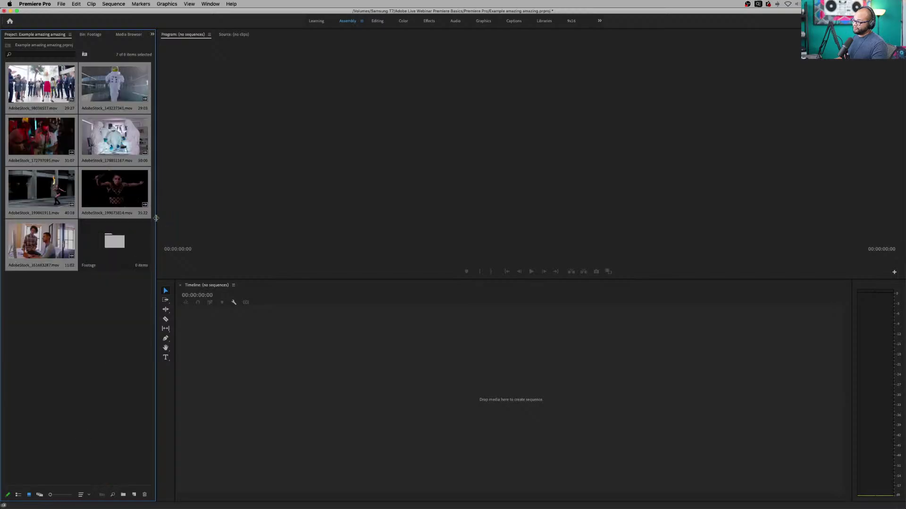
drag(156, 218, 263, 220)
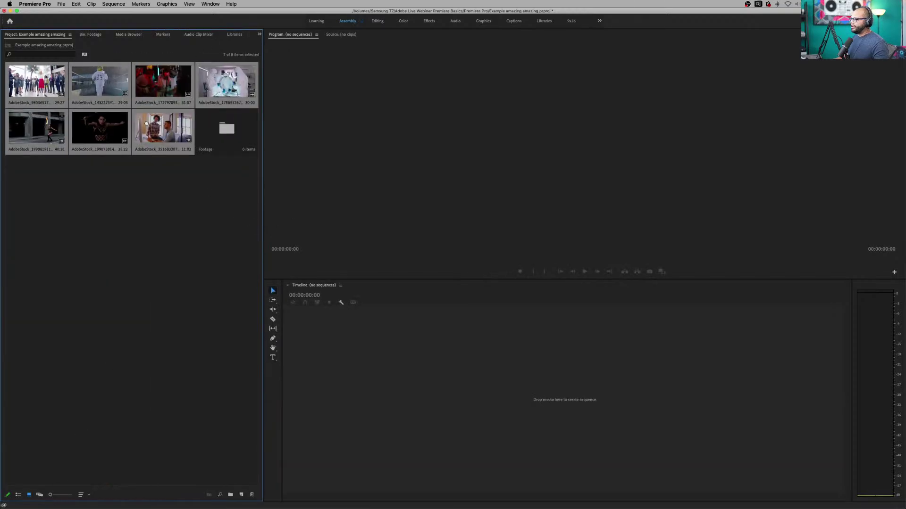
drag(212, 131, 213, 130)
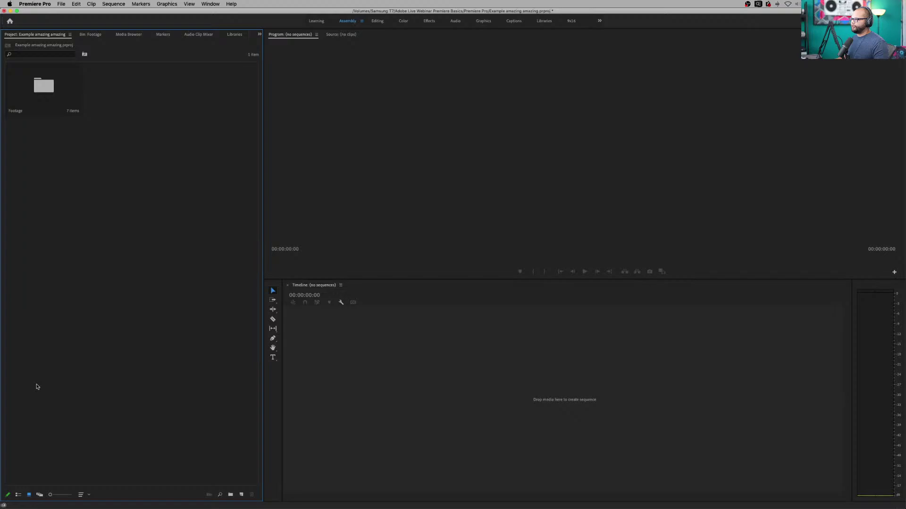
- Create a new bin named "Music" beside the Footage bin
right_click(94, 212)
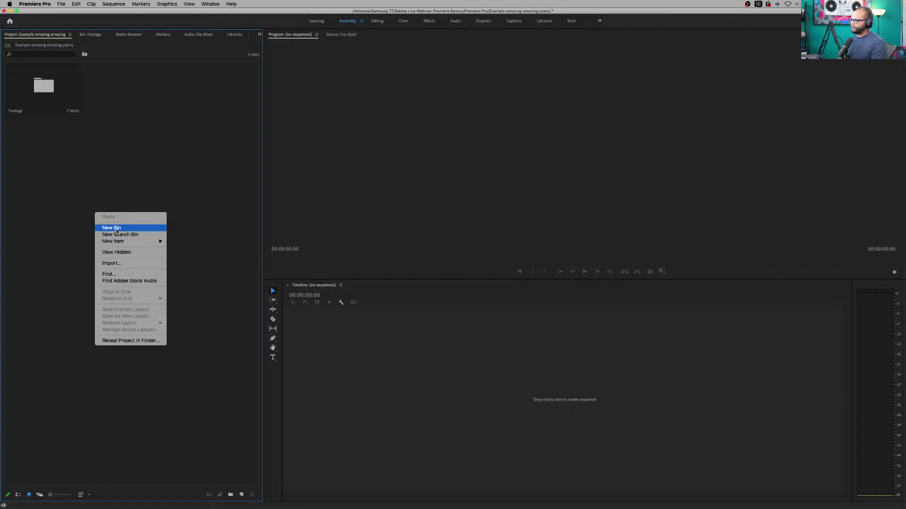
key(Escape)
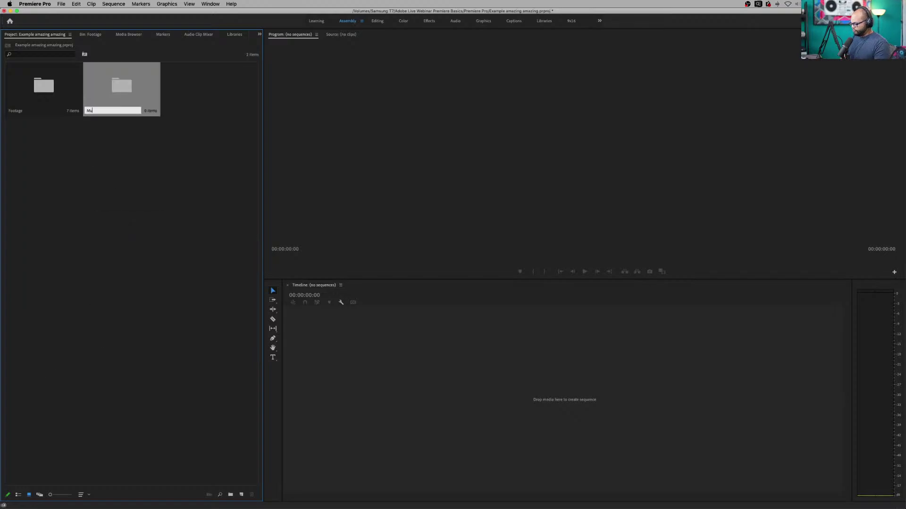
key(Return)
- Add another bin at the project's top level and name it "SFX"
right_click(114, 239)
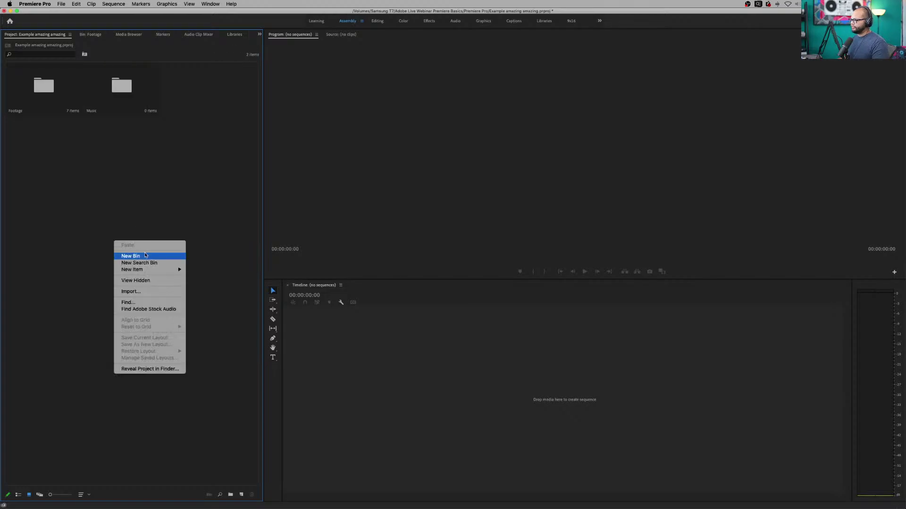
click(145, 255)
key(BackSpace)
text(SF)
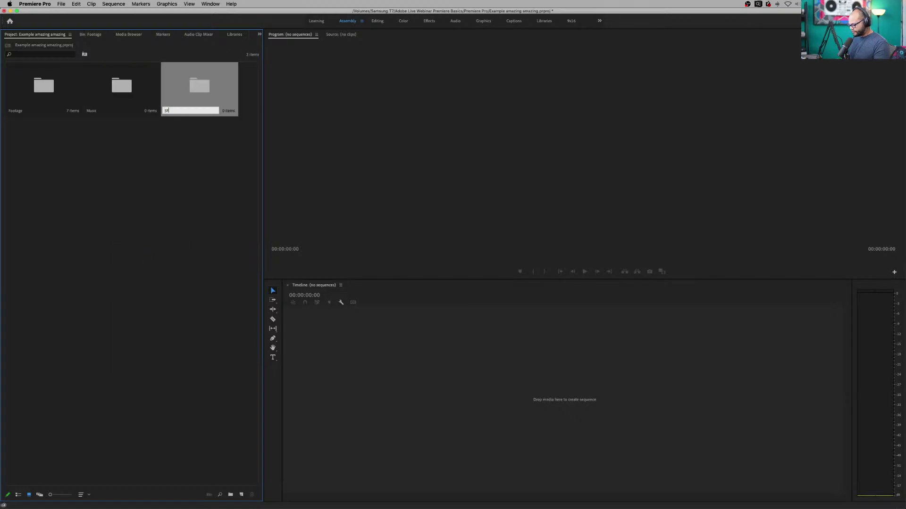
text(X)
key(Return)
- Create a fourth bin named "Sequences" at the project's top level
right_click(142, 255)
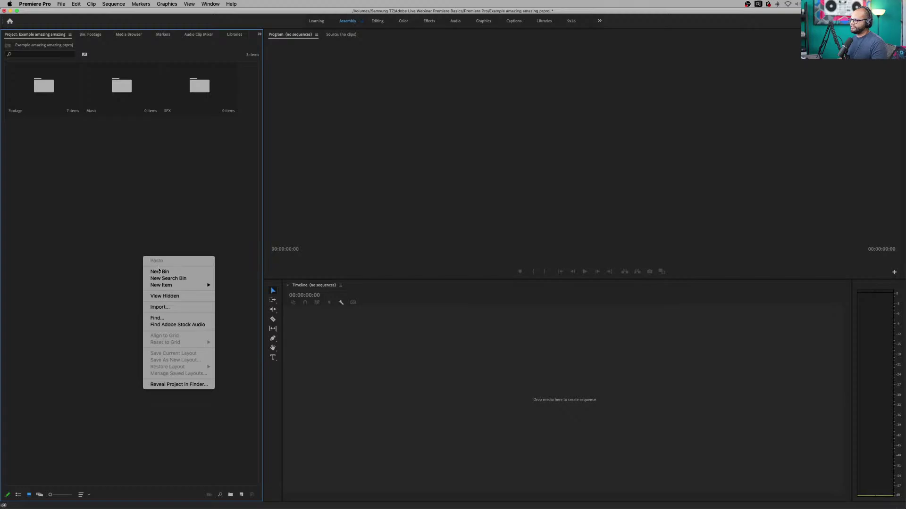
click(159, 271)
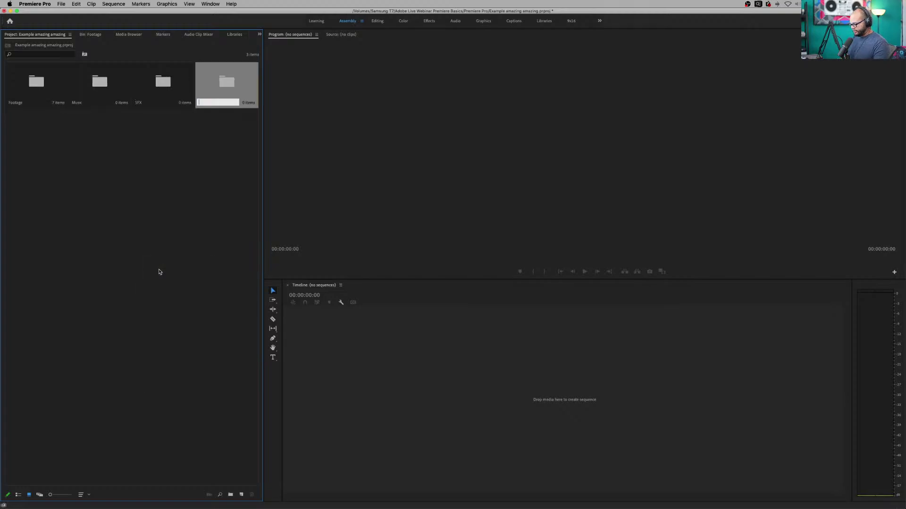
text(Sequences)
key(Tab)
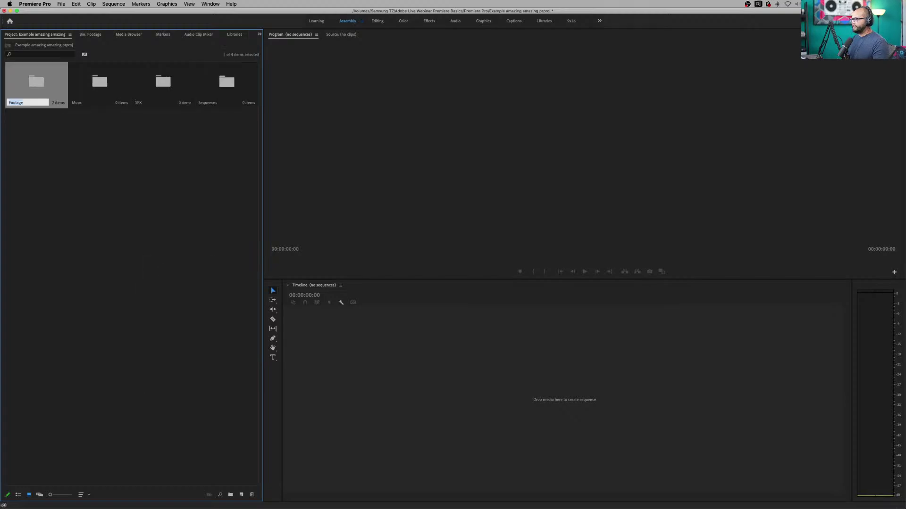
click(184, 266)
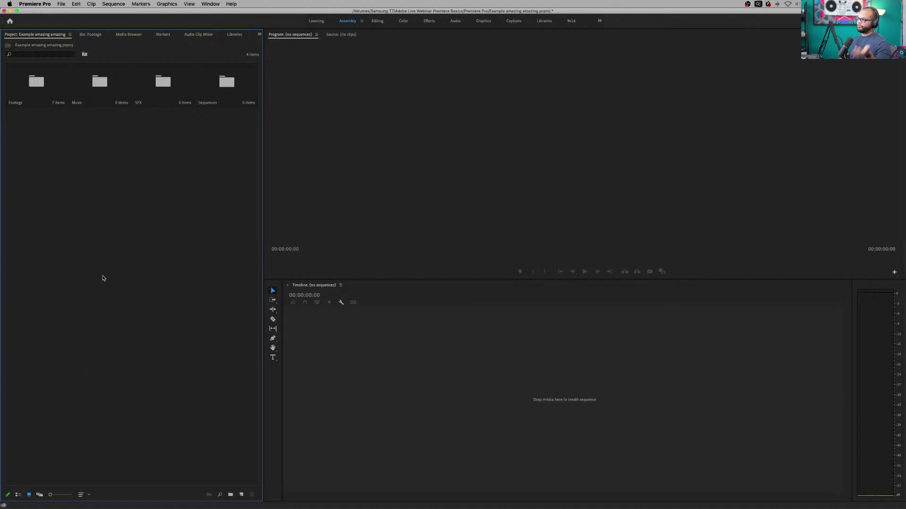
- Open the Footage bin and preview the astronaut clip AdobeStock_143227341.mov in the Source monitor, scrubbing back to 00:00:04:13
double_click(40, 97)
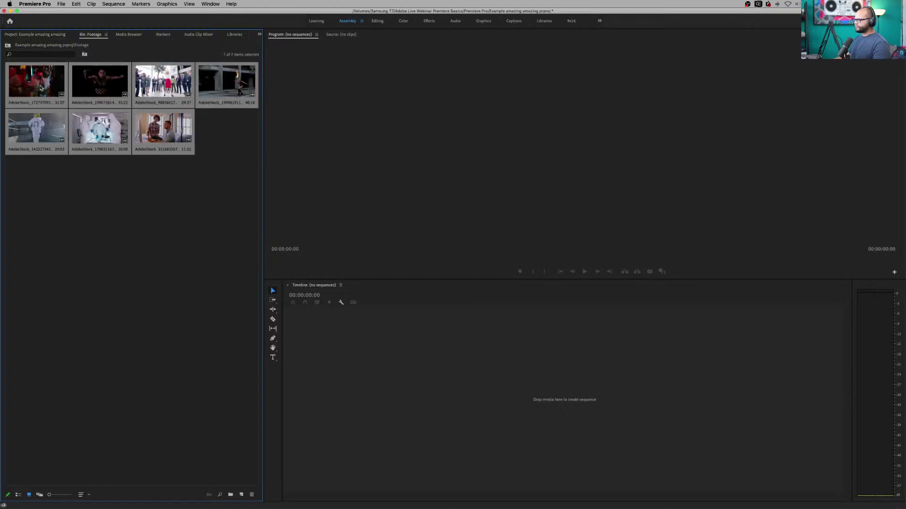
click(105, 190)
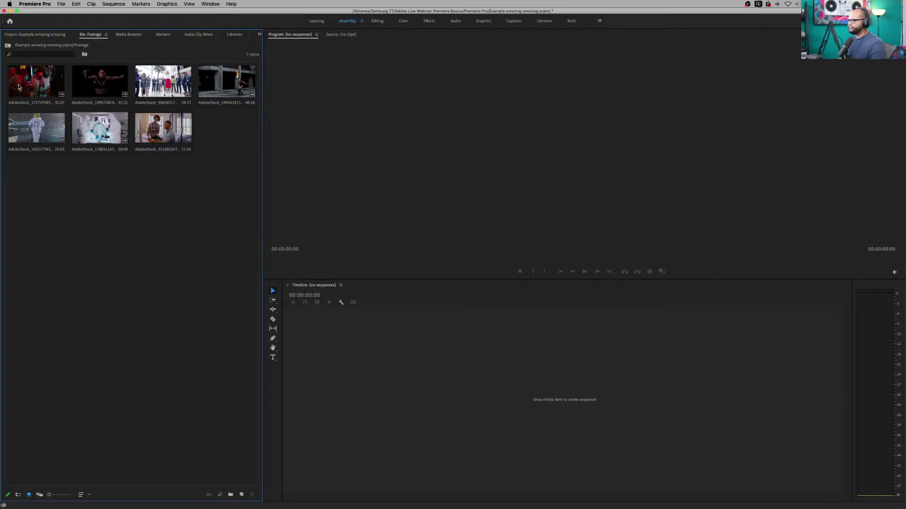
double_click(36, 127)
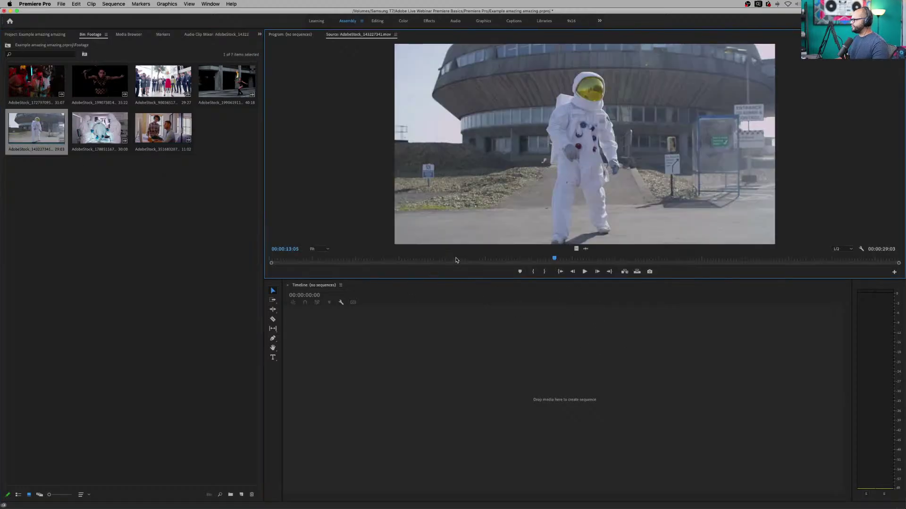
drag(455, 262, 365, 271)
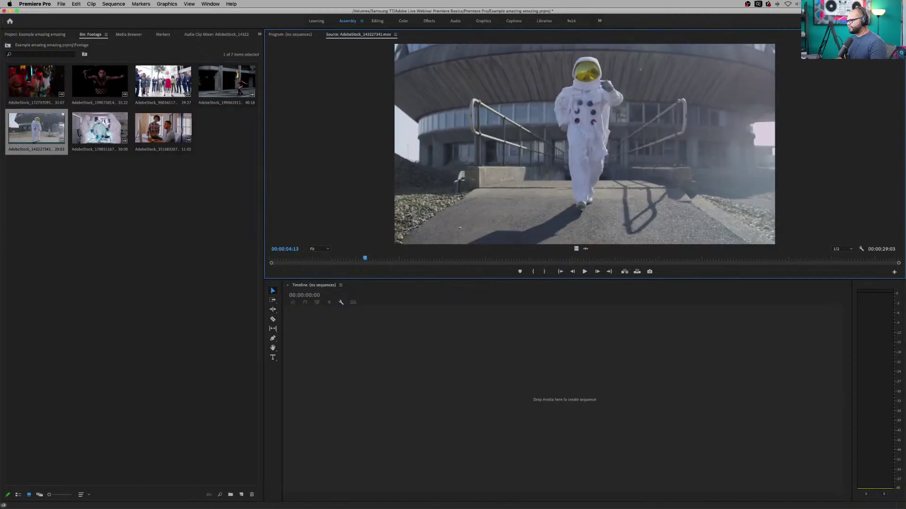
click(55, 206)
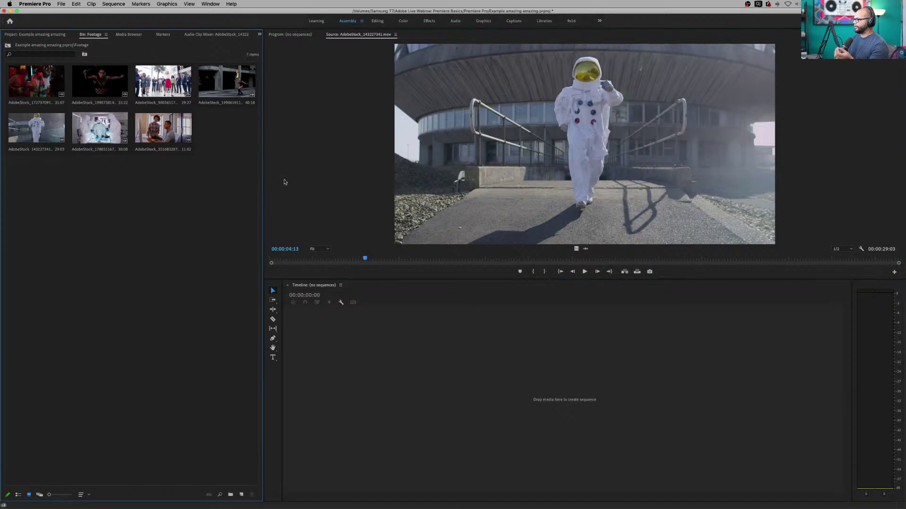
- Enlarge the Source monitor above the timeline and scrub the astronaut clip forward to 00:00:11:18
click(35, 136)
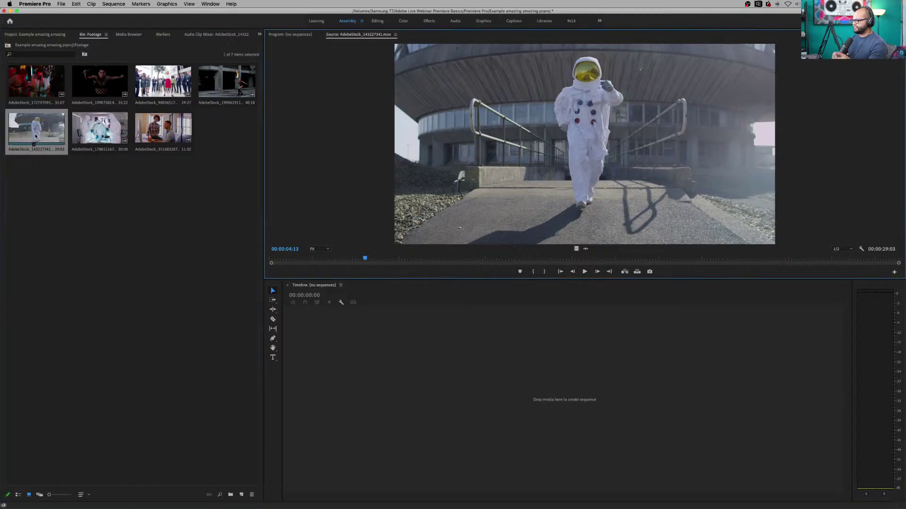
click(344, 188)
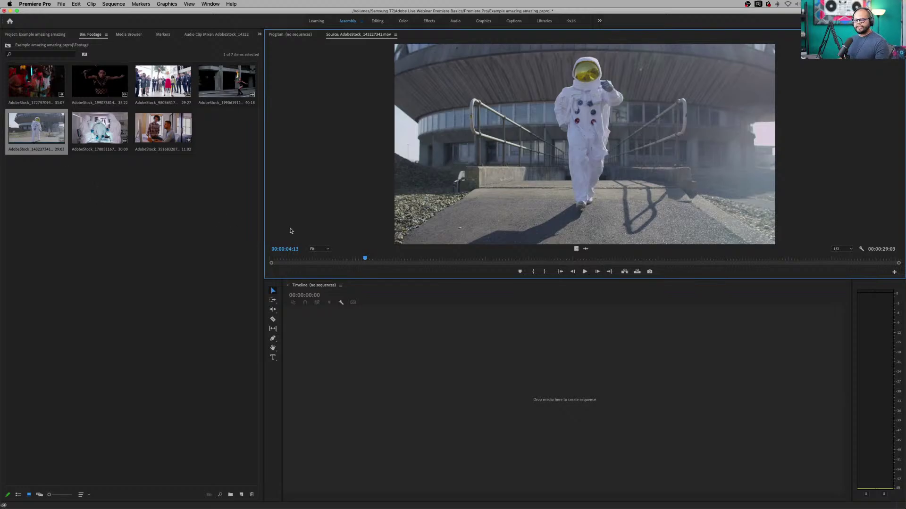
drag(354, 279, 356, 334)
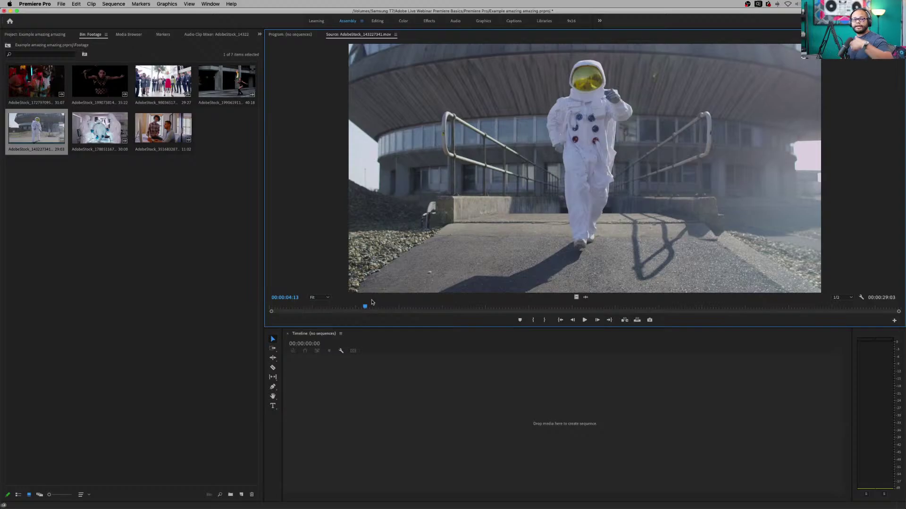
drag(371, 304, 519, 291)
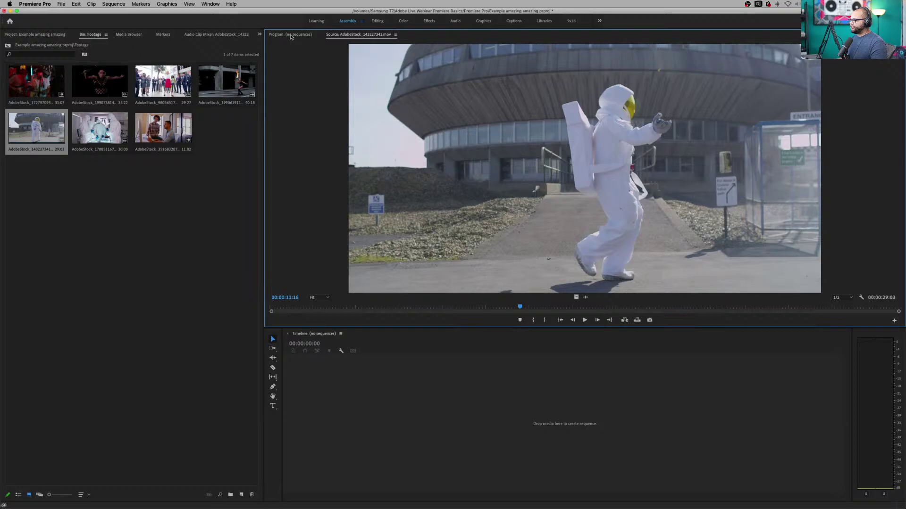
- Bring up the Program monitor and dock it into the panel group that holds the project bins
click(290, 34)
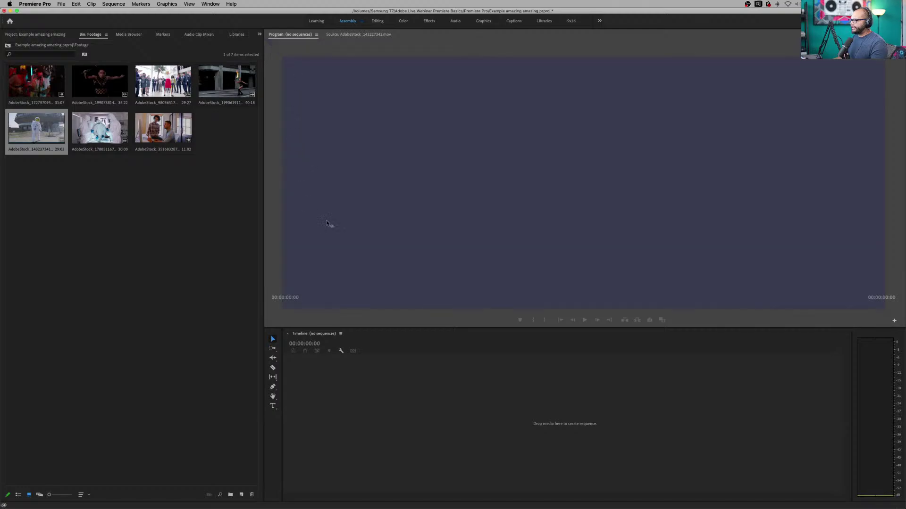
drag(405, 274, 236, 202)
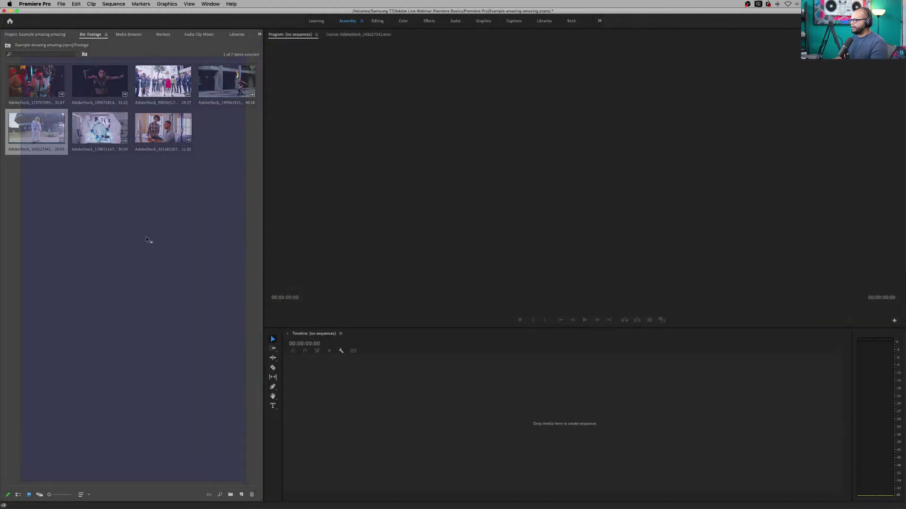
drag(146, 238, 560, 158)
drag(868, 150, 868, 150)
drag(290, 34, 87, 264)
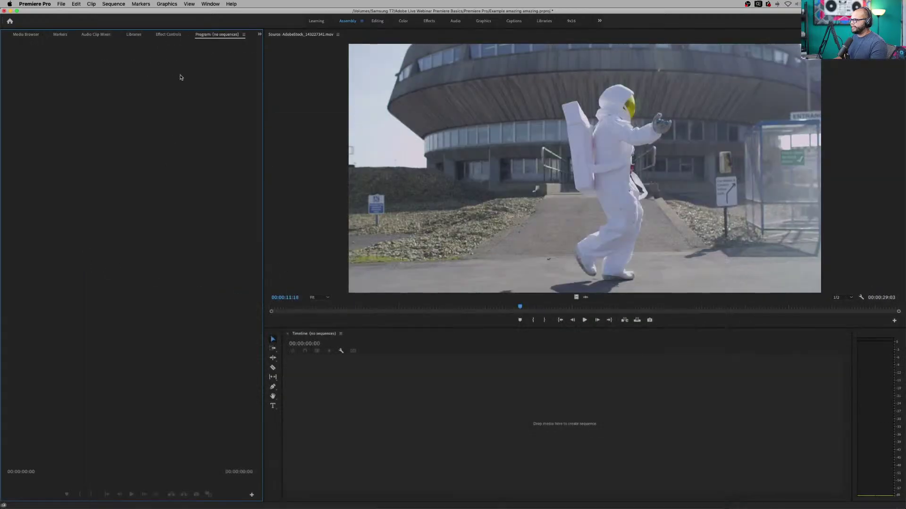
- Move the Program monitor into the timeline's panel group, then return it to the project bins' group
drag(211, 41, 449, 395)
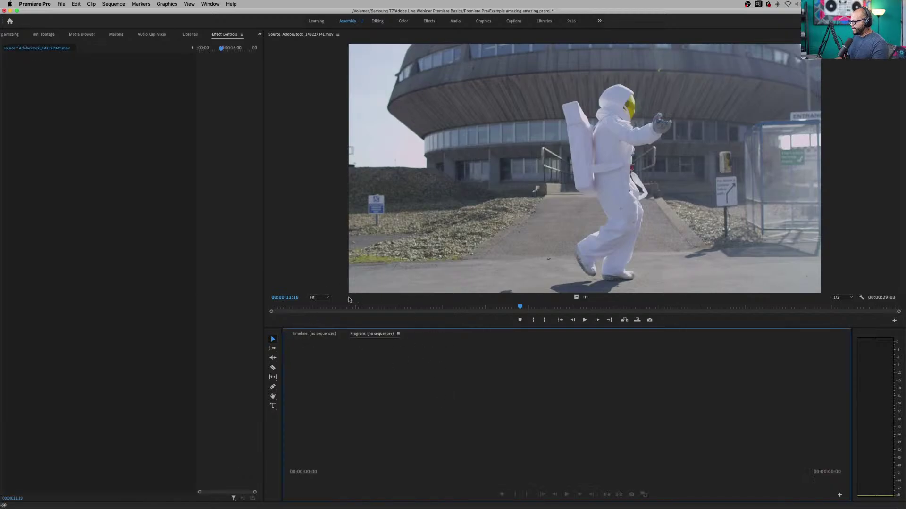
drag(365, 334, 644, 76)
drag(614, 42, 57, 376)
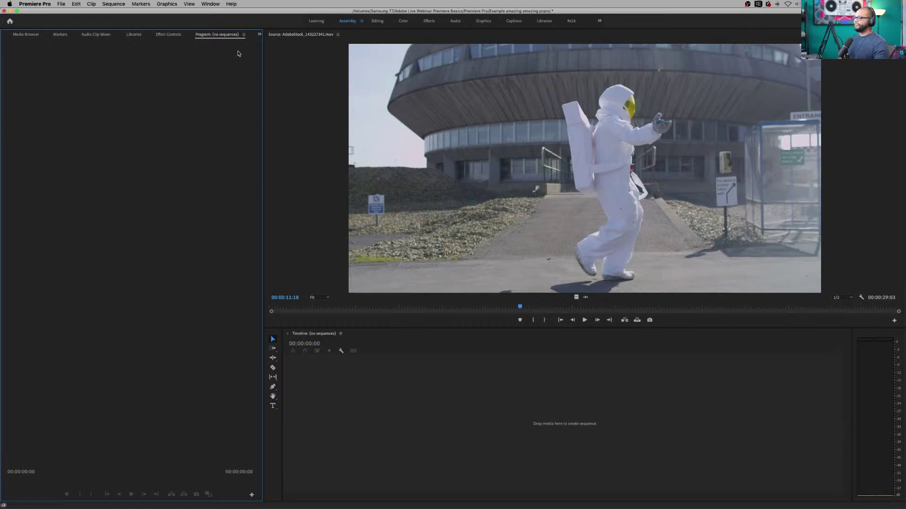
- Restore the Assembly workspace to its saved layout
click(210, 4)
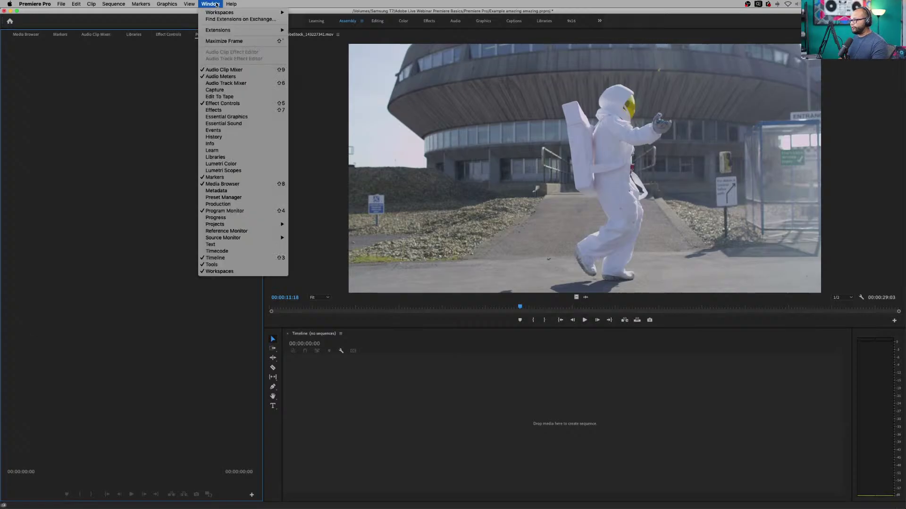
mouse_move(218, 13)
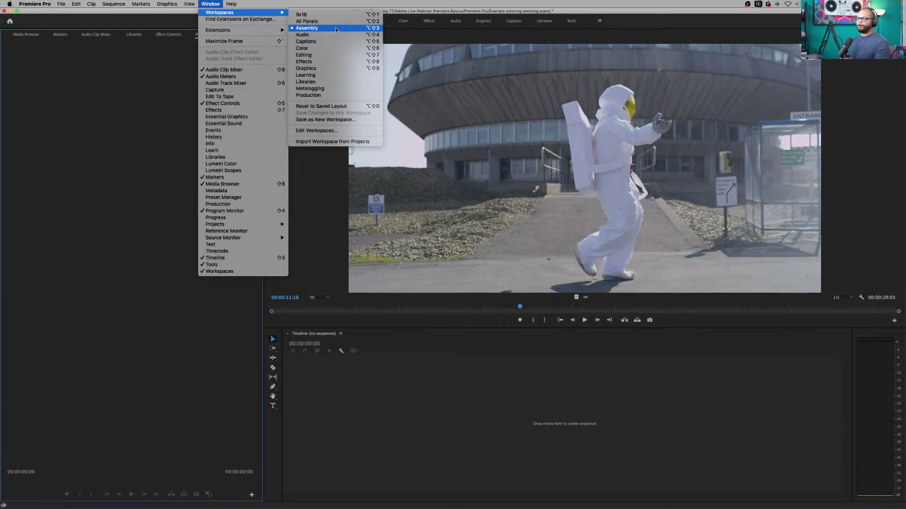
click(336, 28)
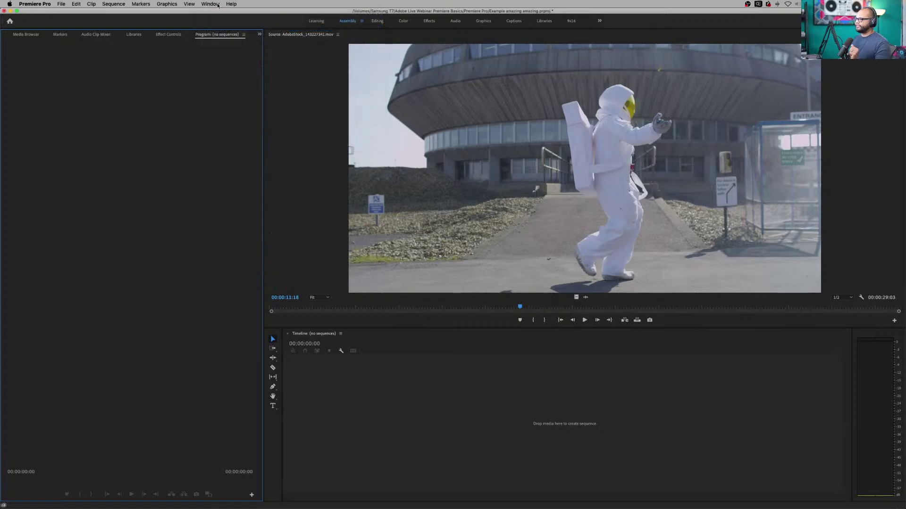
click(217, 4)
mouse_move(245, 13)
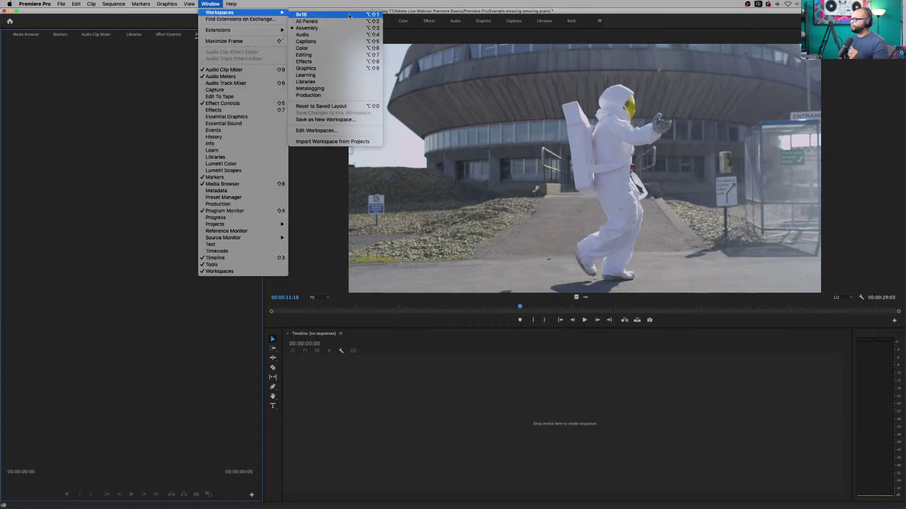
click(358, 108)
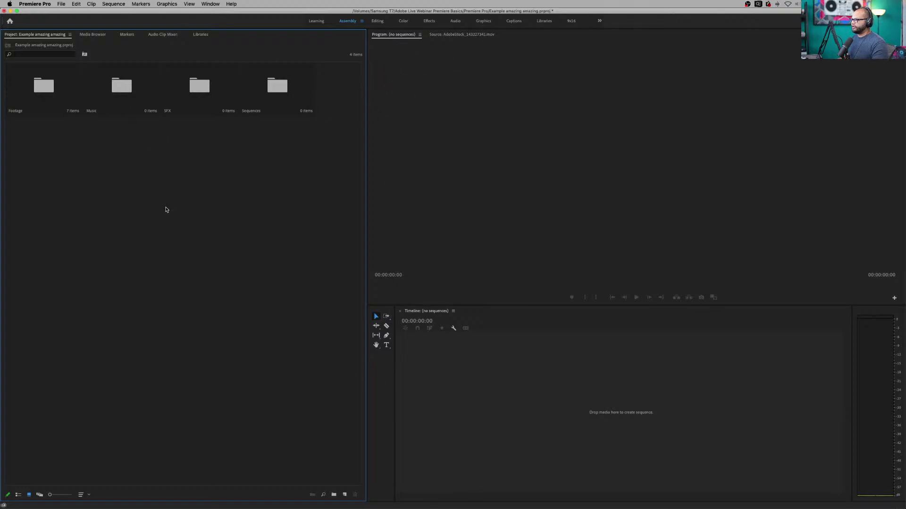
- Load the astronaut clip from the Footage bin into the Source monitor and dock the Program monitor side by side with it
double_click(46, 94)
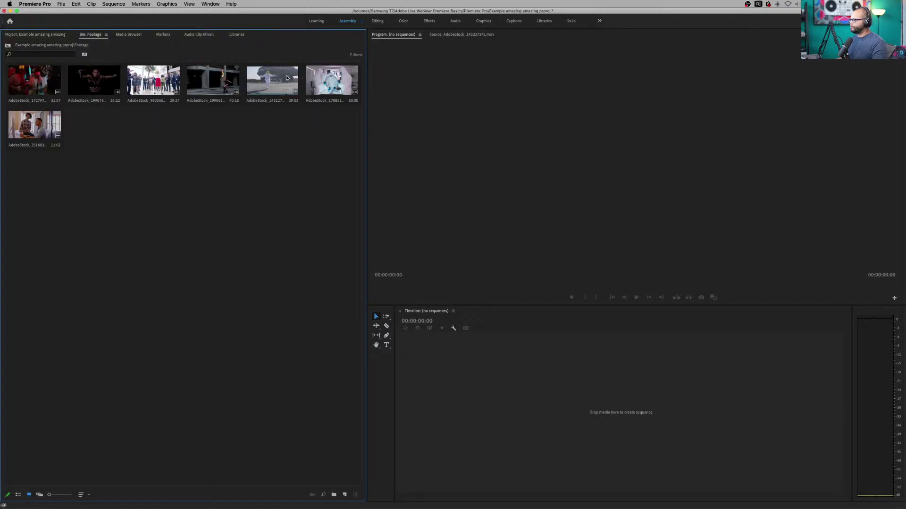
double_click(267, 80)
drag(463, 53, 443, 93)
drag(866, 117, 896, 119)
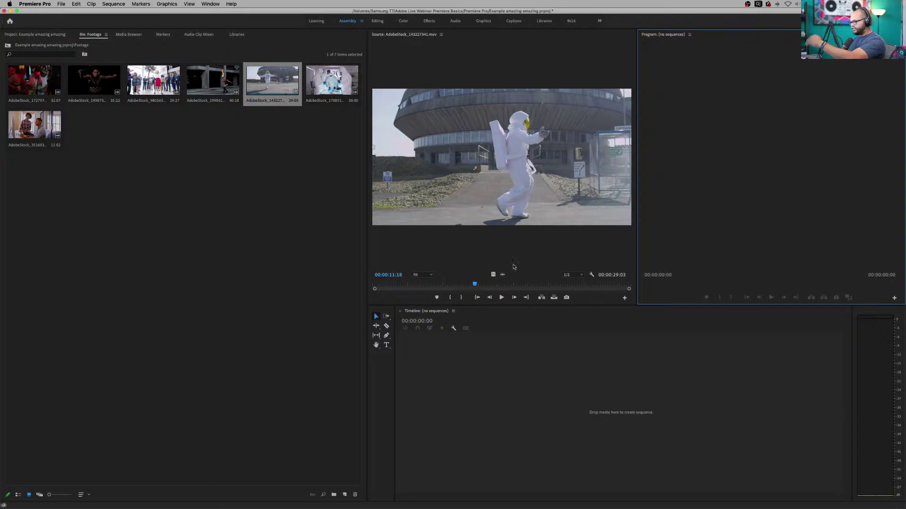
- Create a new sequence from the astronaut clip AdobeStock_143227341.mov and narrow the tools area to a single column
click(268, 82)
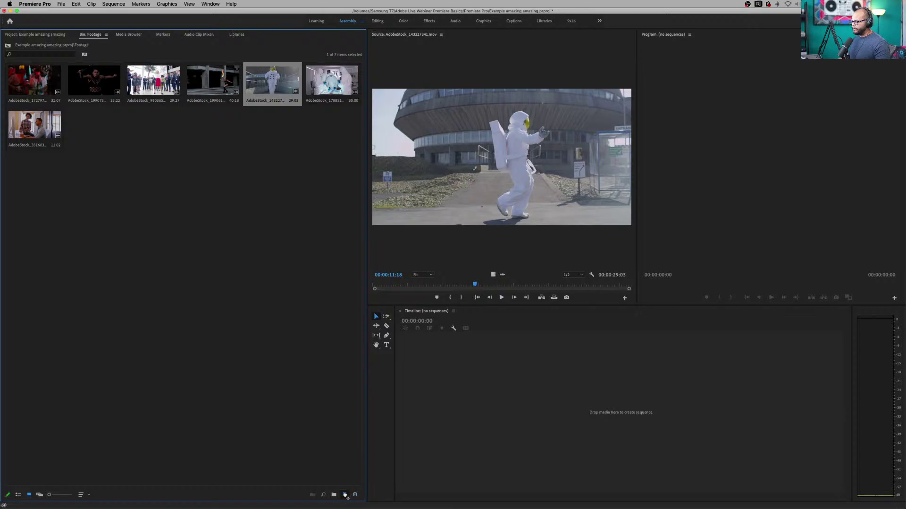
drag(345, 496, 345, 495)
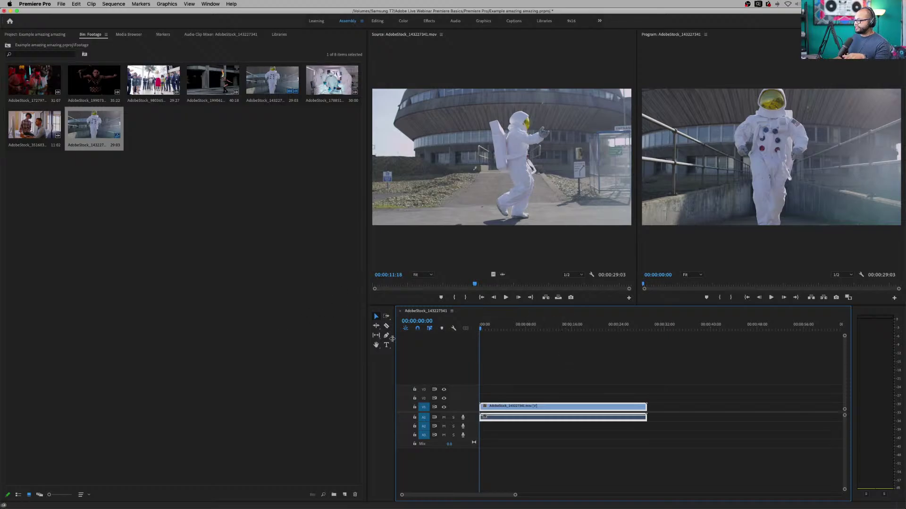
drag(392, 339, 382, 338)
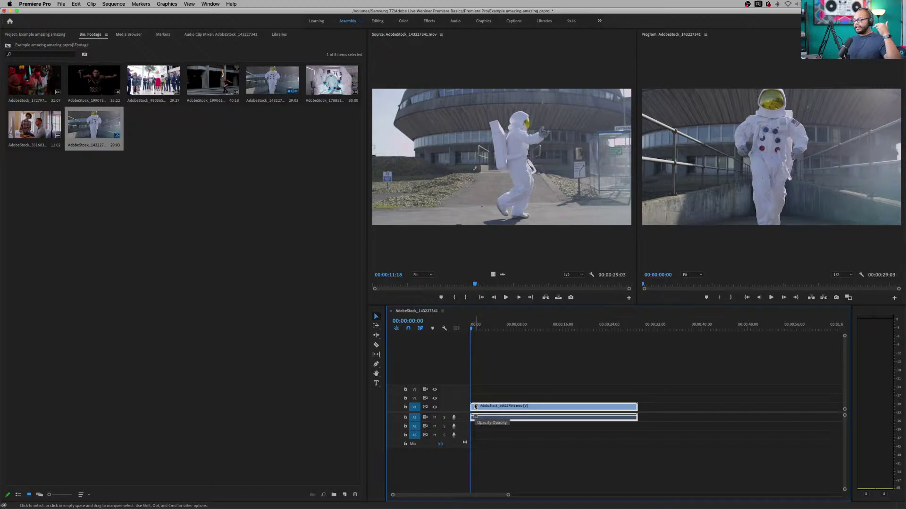
- Scrub the new sequence to 00:00:06:09 and undo the placement of the astronaut clip on its tracks
click(513, 329)
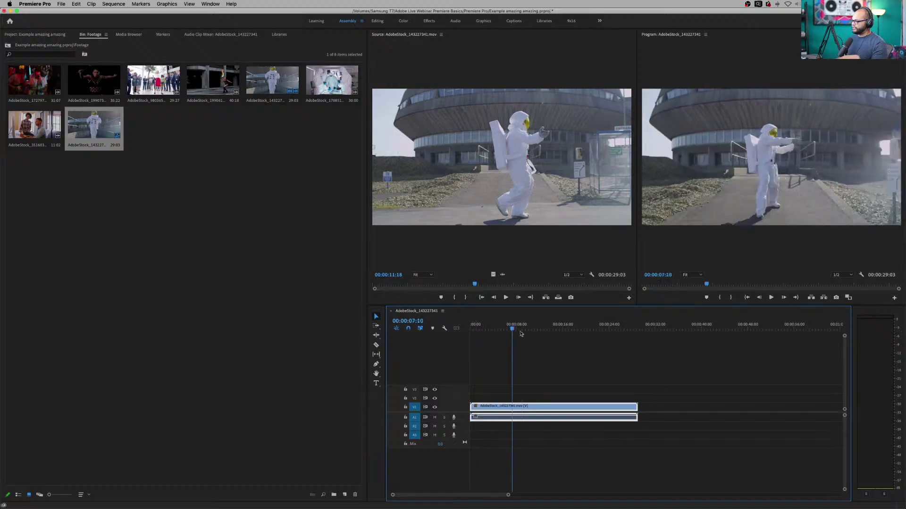
mouse_move(521, 329)
mouse_down()
mouse_move(531, 329)
mouse_move(506, 329)
mouse_up()
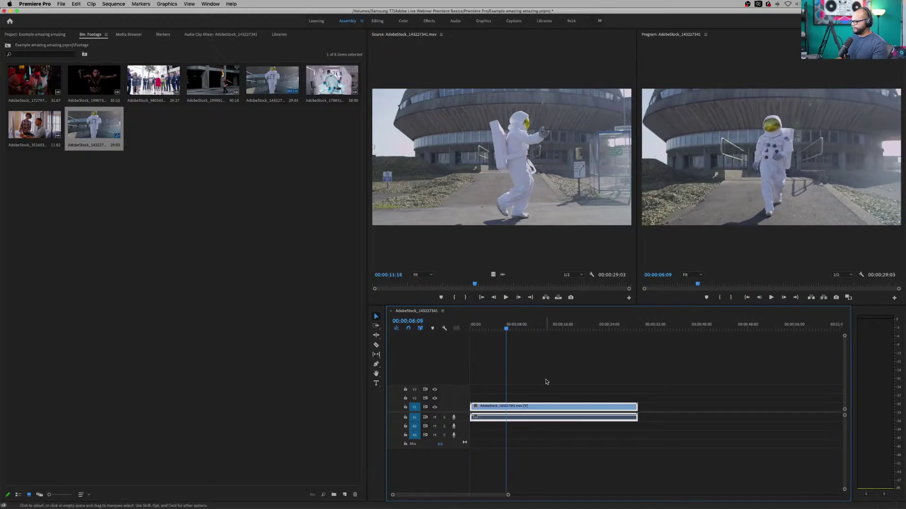
key(super+z)
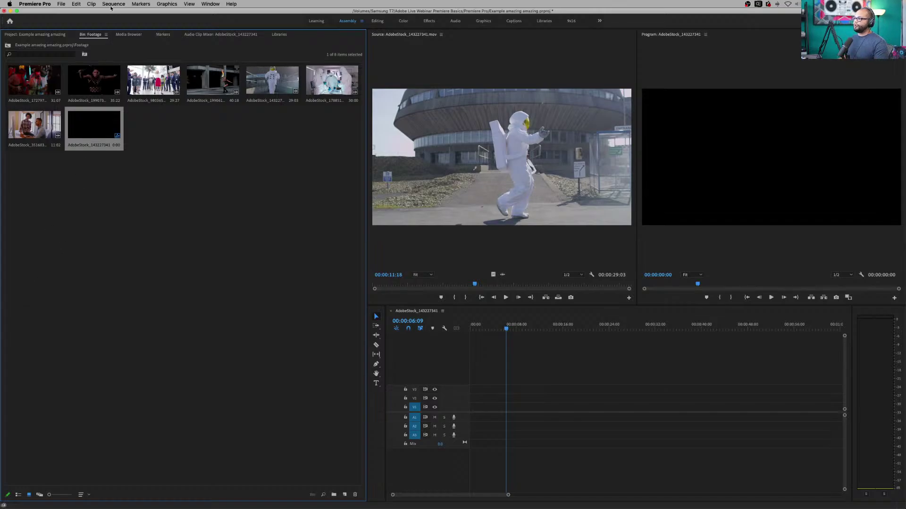
- Start a new sequence with the editing mode set to Custom and the timebase set to 24.00 frames/second
click(112, 4)
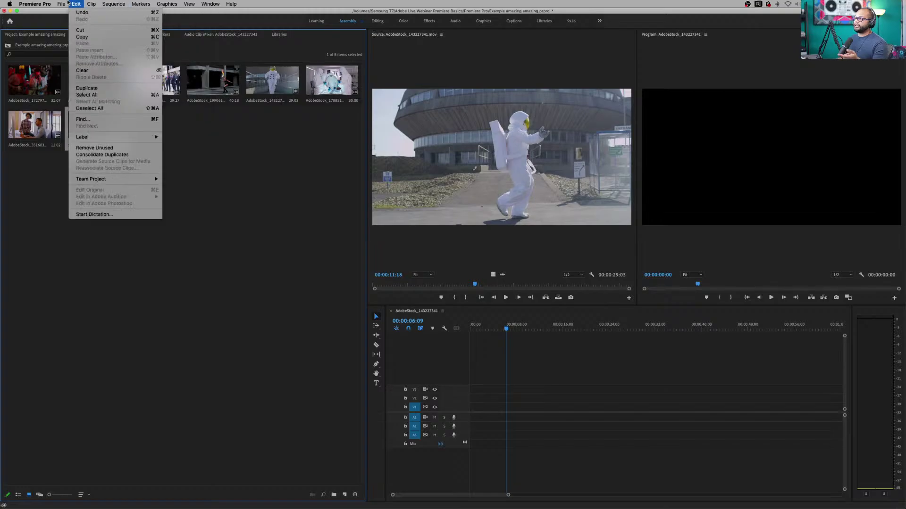
mouse_move(99, 13)
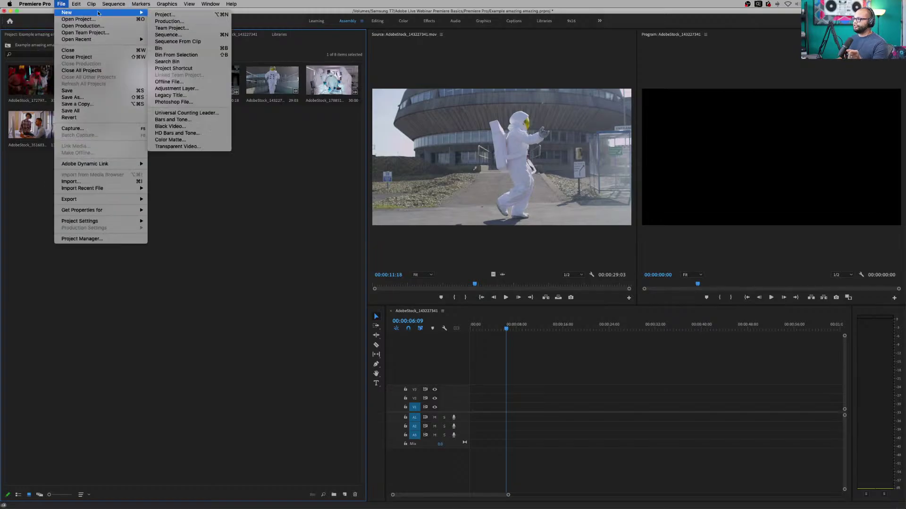
click(184, 35)
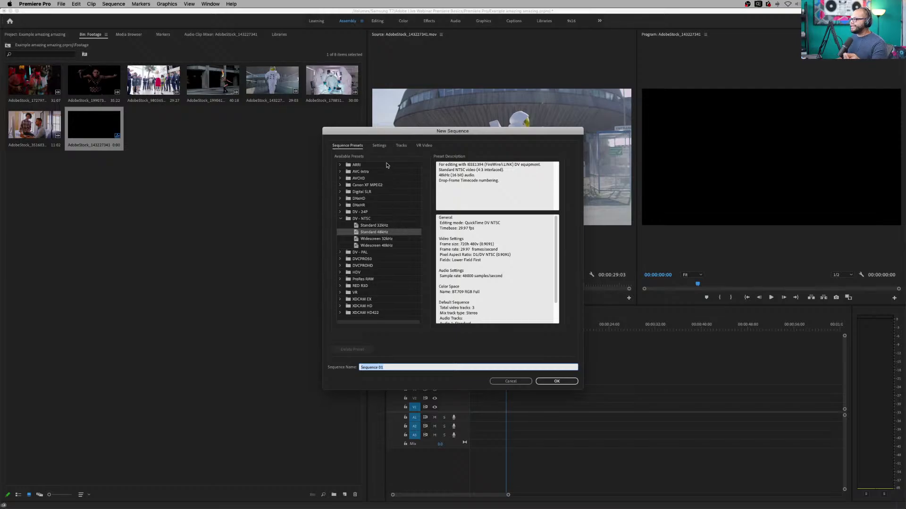
click(380, 145)
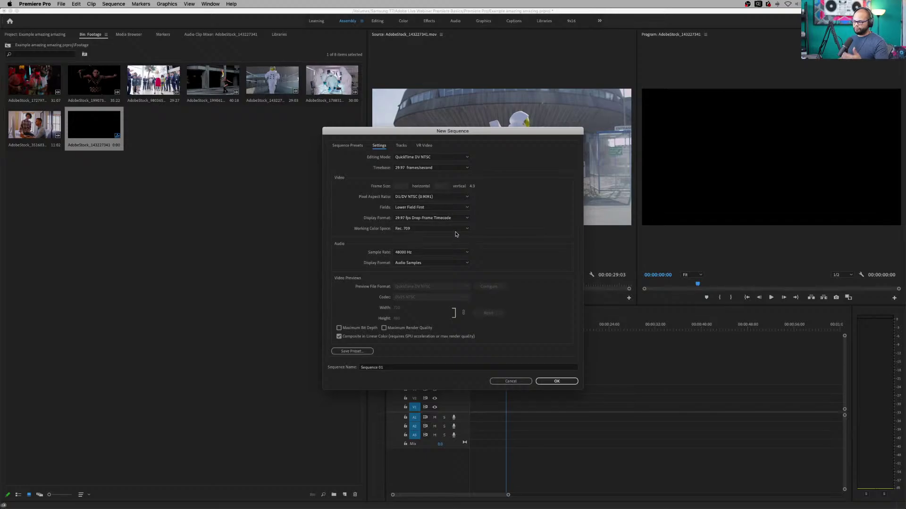
click(431, 158)
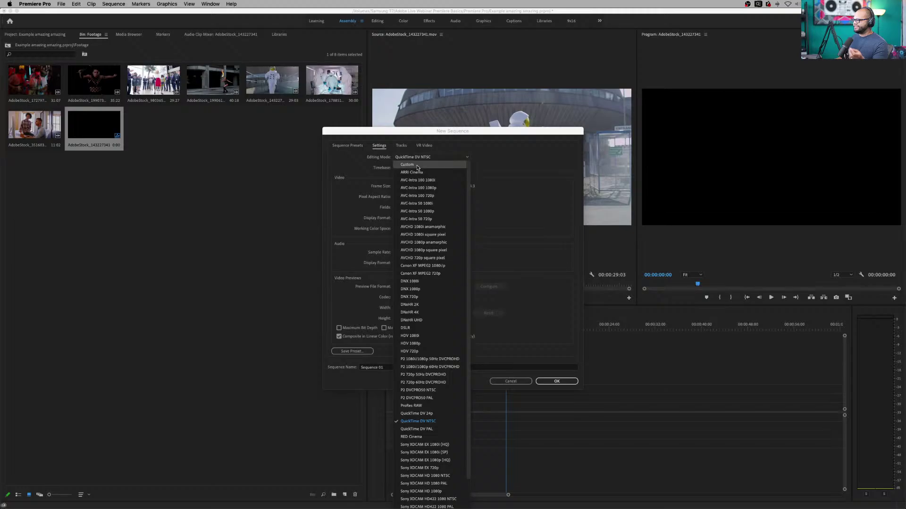
click(420, 165)
drag(481, 132, 483, 147)
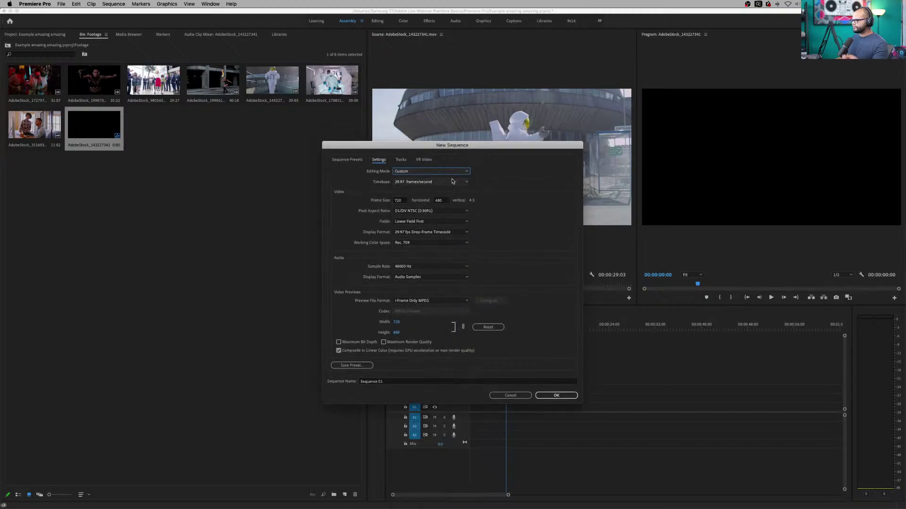
click(451, 186)
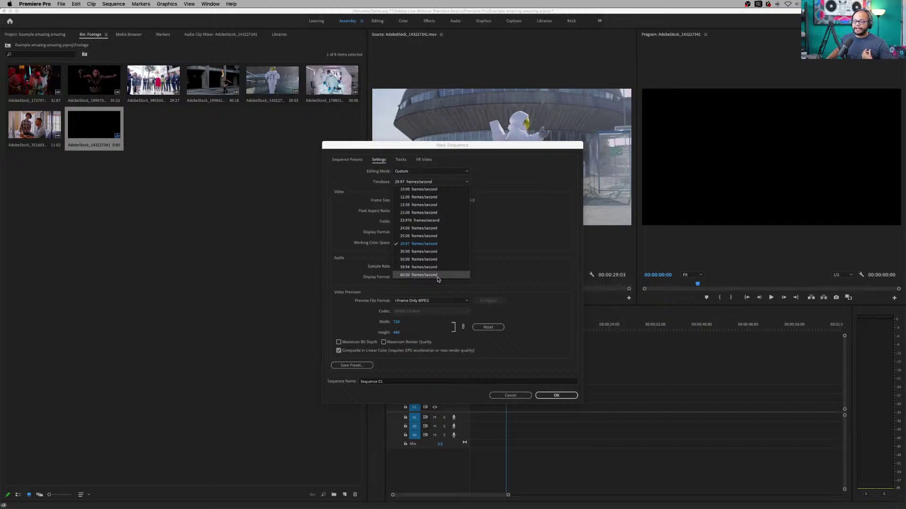
click(440, 229)
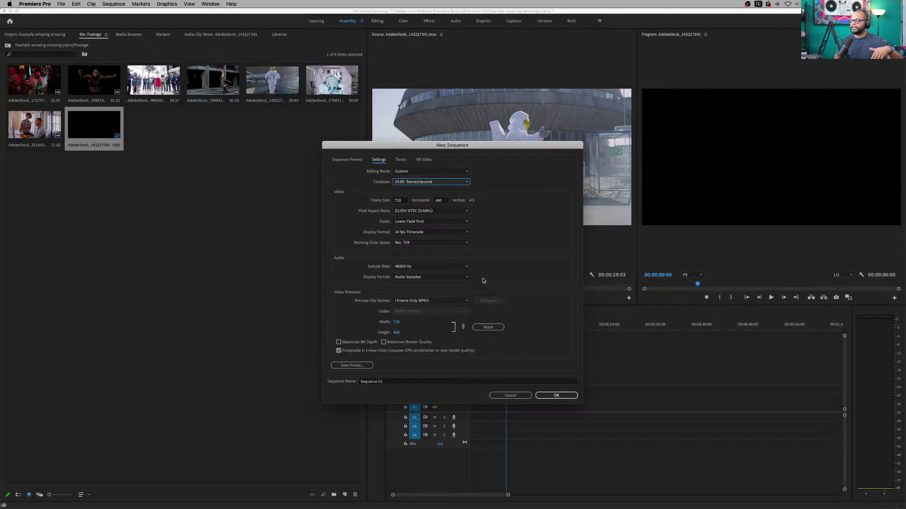
- Set the new sequence's frame size to 1920 by 1080 and its pixel aspect ratio to Square Pixels (1.0)
click(400, 200)
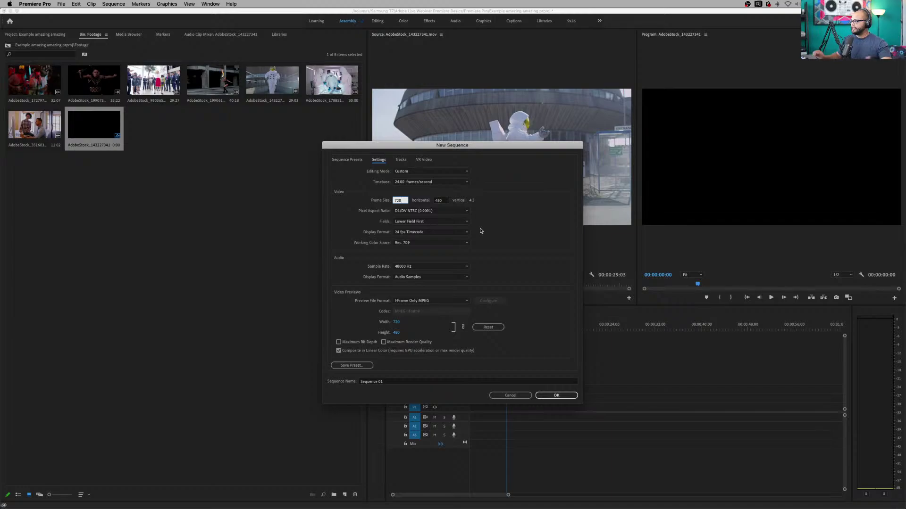
click(399, 201)
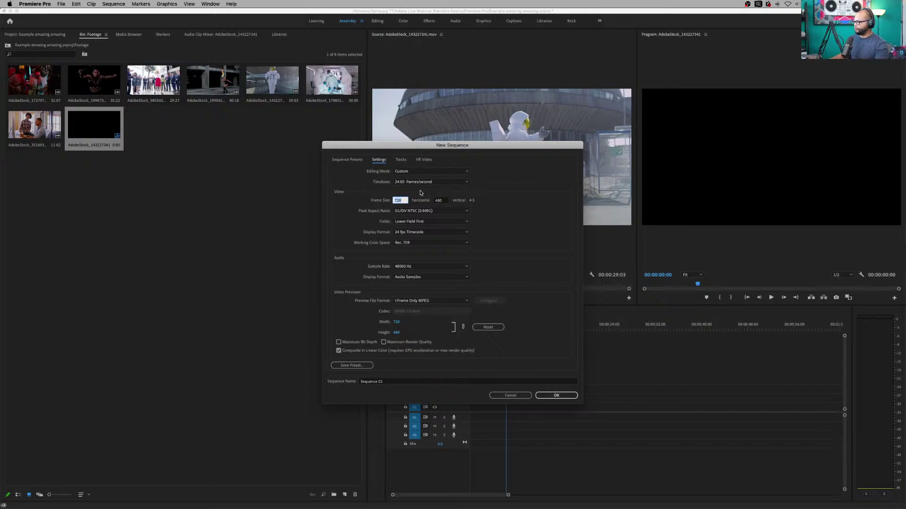
text(1920)
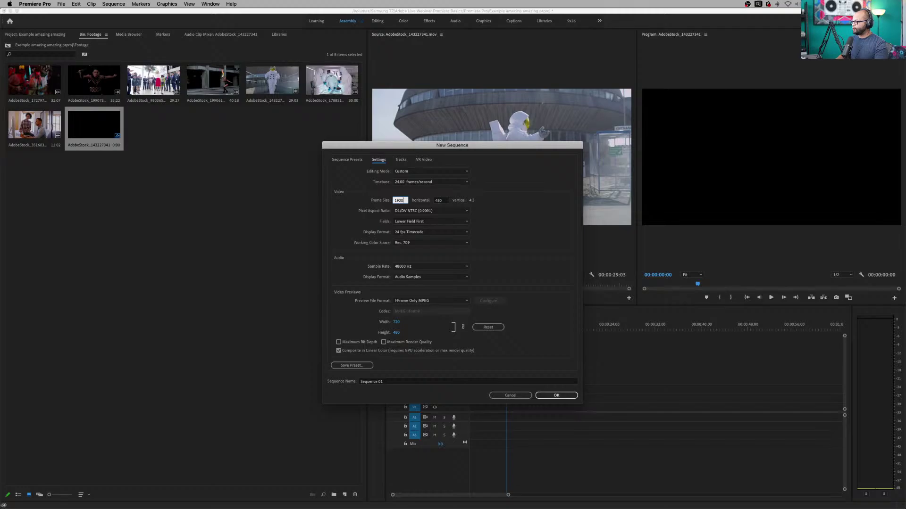
click(448, 200)
text(1080)
click(485, 204)
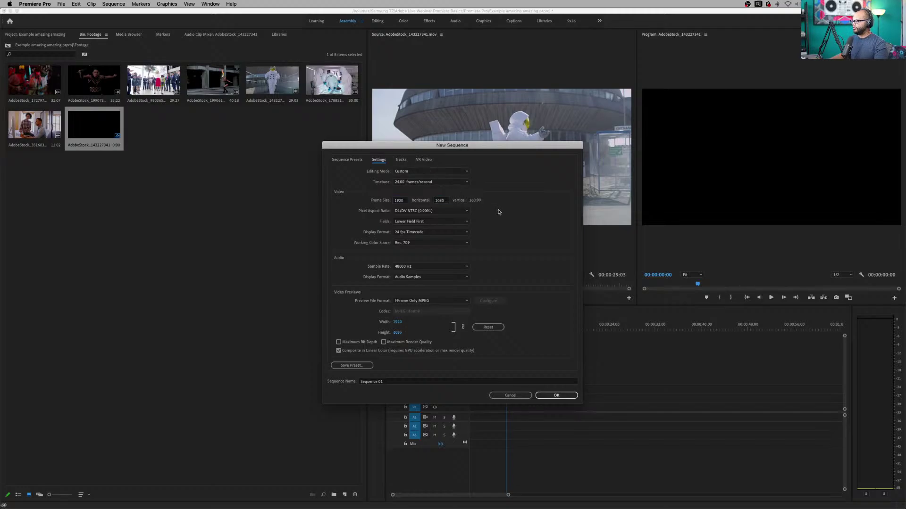
click(460, 211)
click(463, 205)
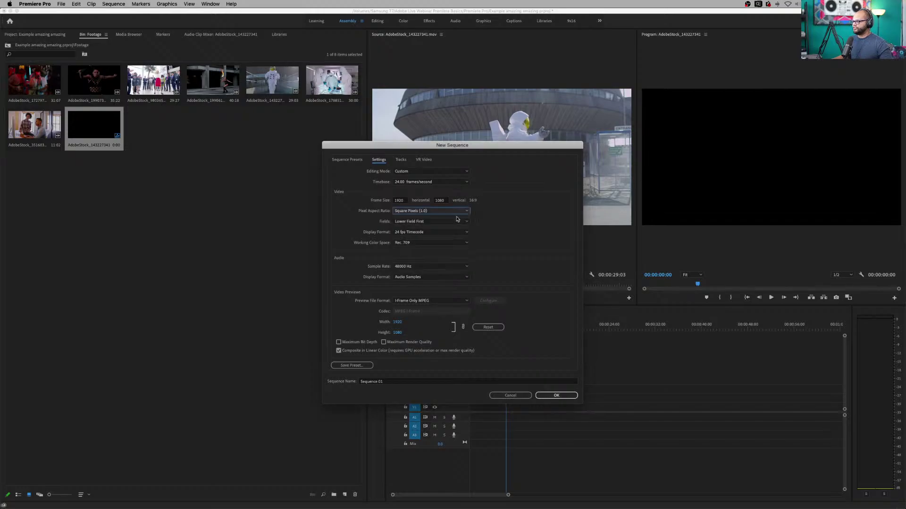
- Set the new sequence's fields to No Fields (Progressive Scan) and create the sequence
click(466, 213)
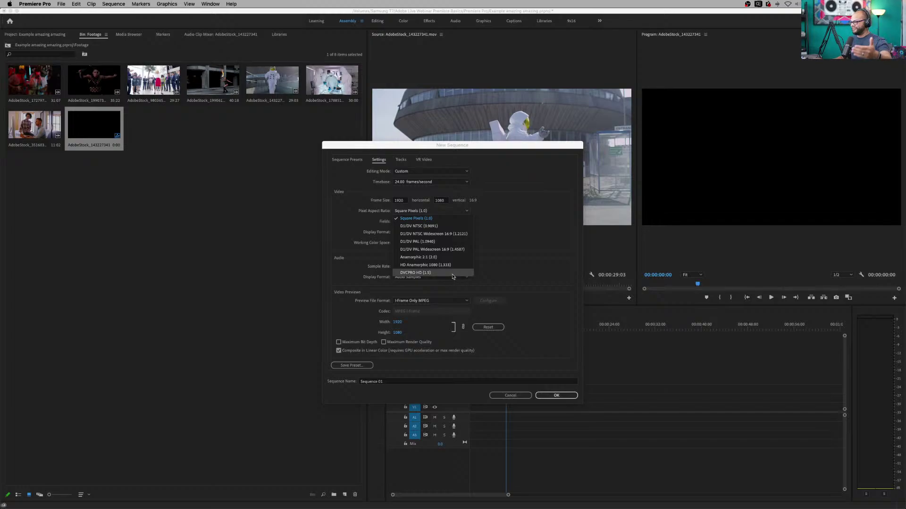
click(450, 220)
click(450, 222)
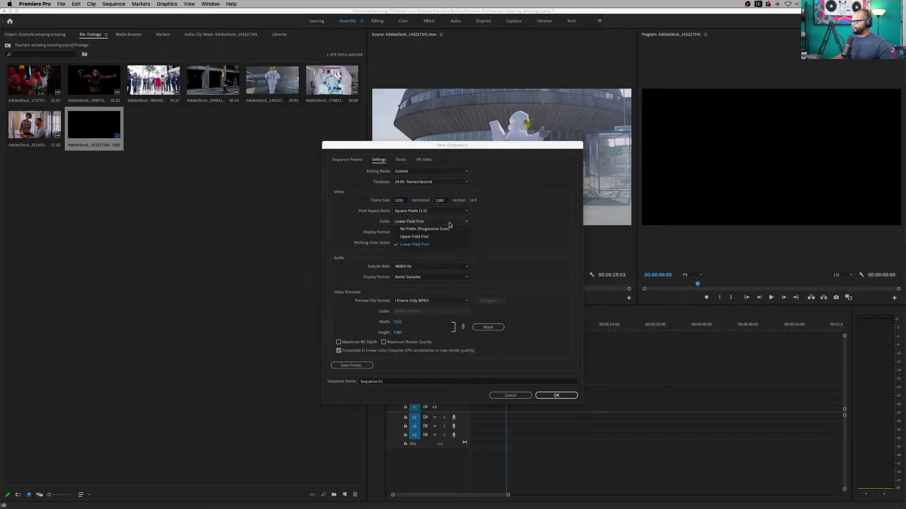
click(451, 229)
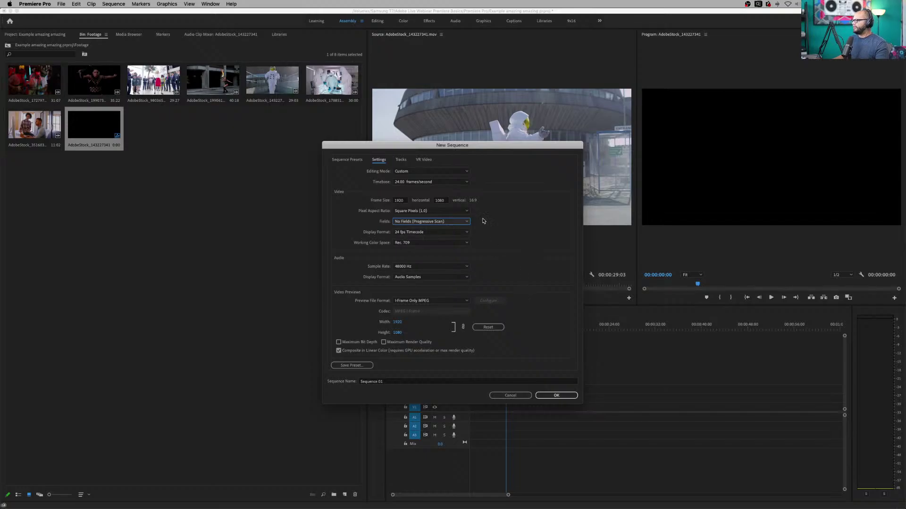
click(561, 396)
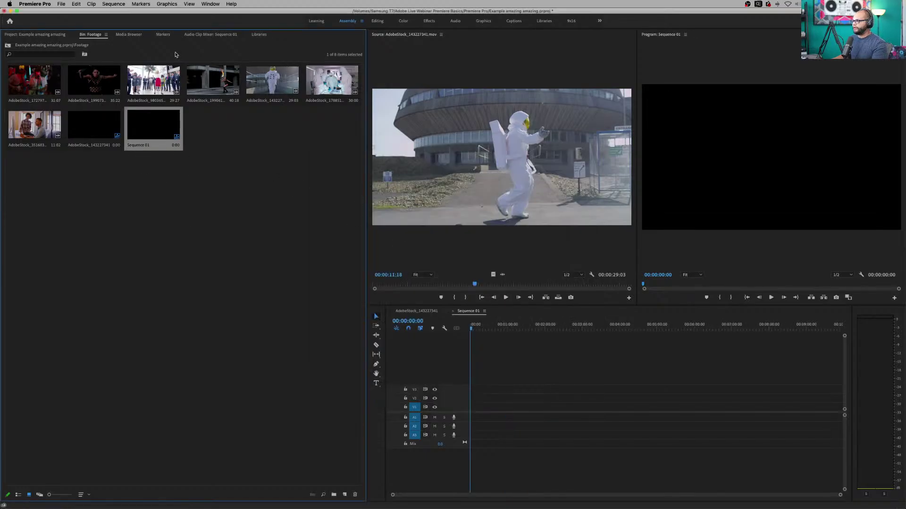
- Show the project's root bins as a list and move both sequences from the Footage bin into the Sequences bin
click(53, 36)
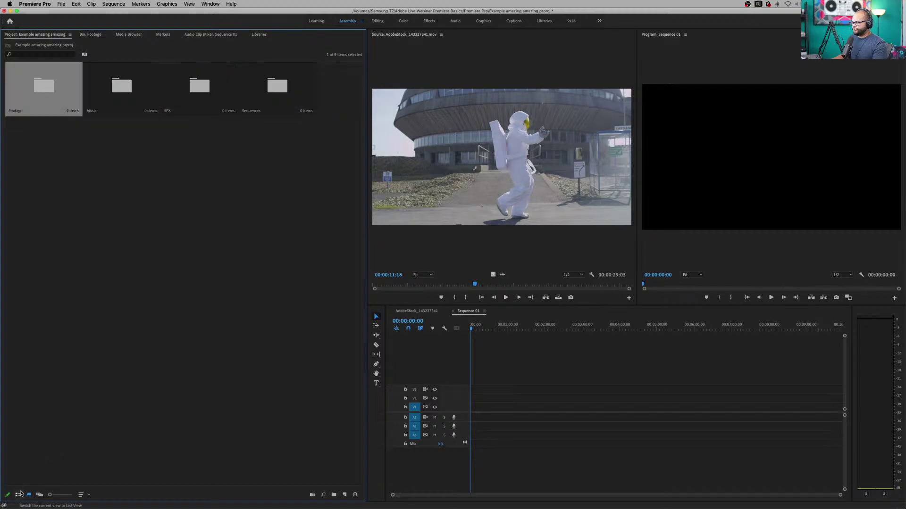
click(18, 495)
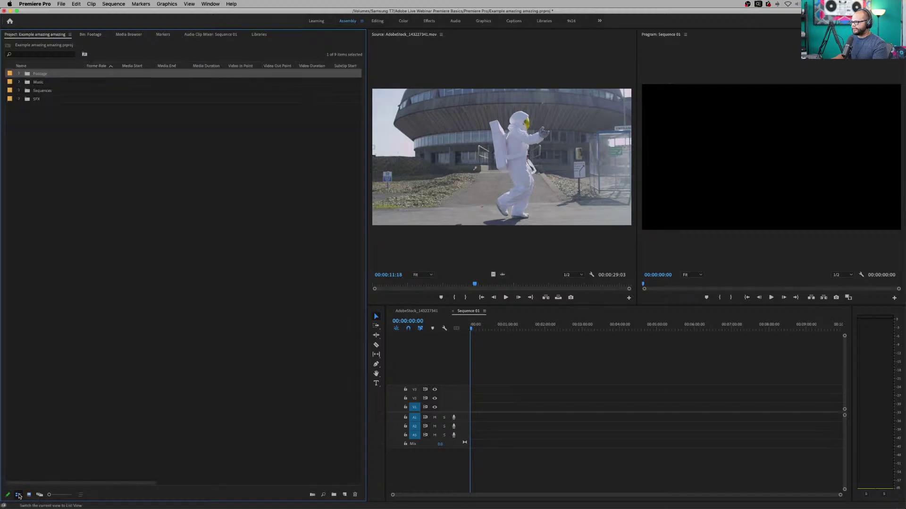
click(19, 74)
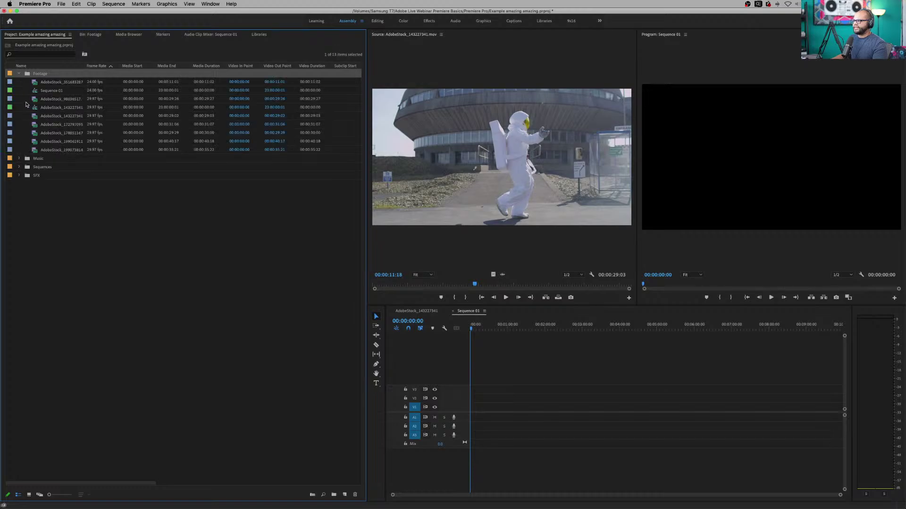
click(41, 91)
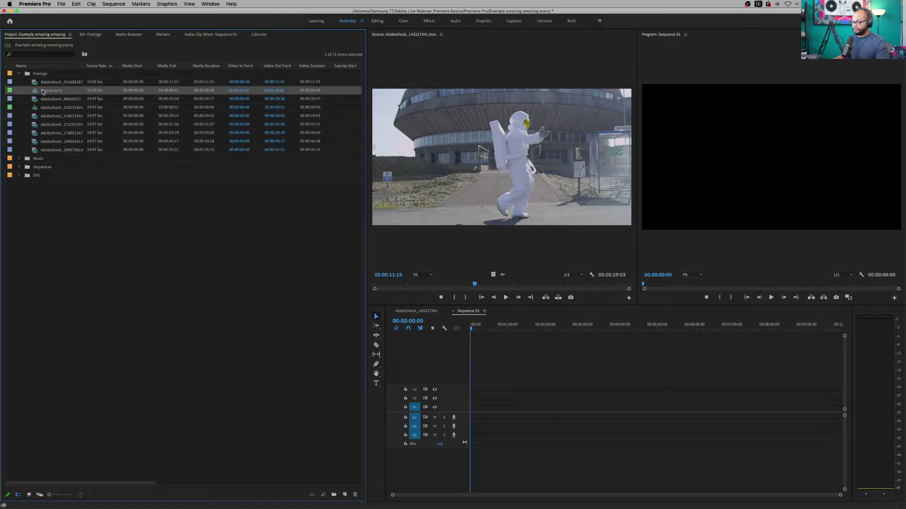
super+click(47, 108)
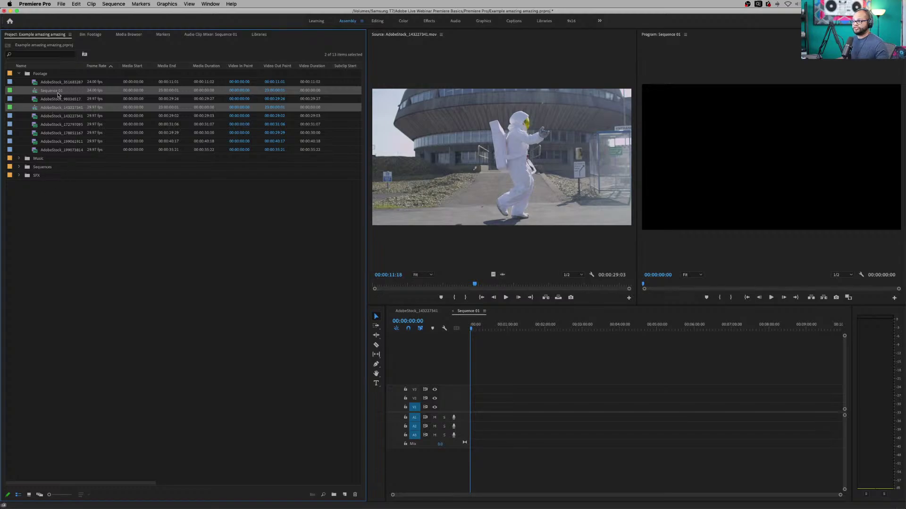
drag(53, 107, 46, 167)
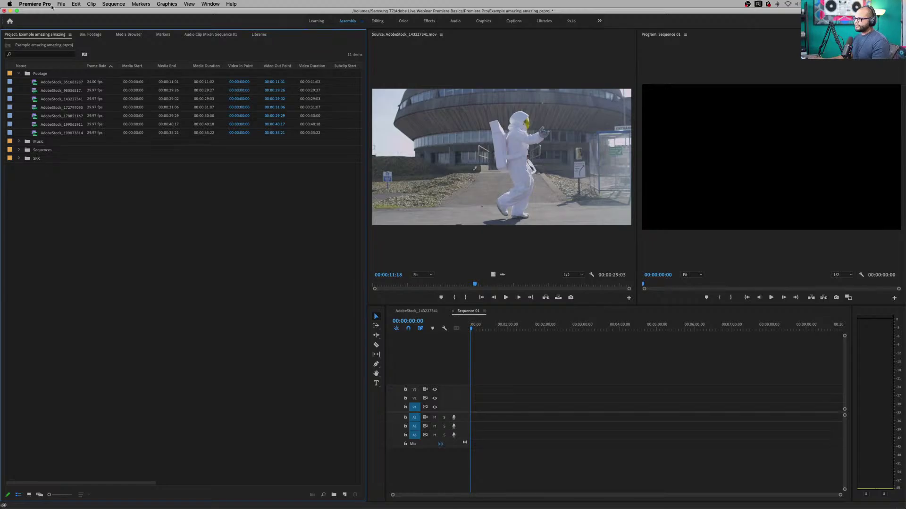
- Collapse the Footage bin and move Sequence 01 out of the Sequences bin to the project's root level
click(18, 73)
click(18, 91)
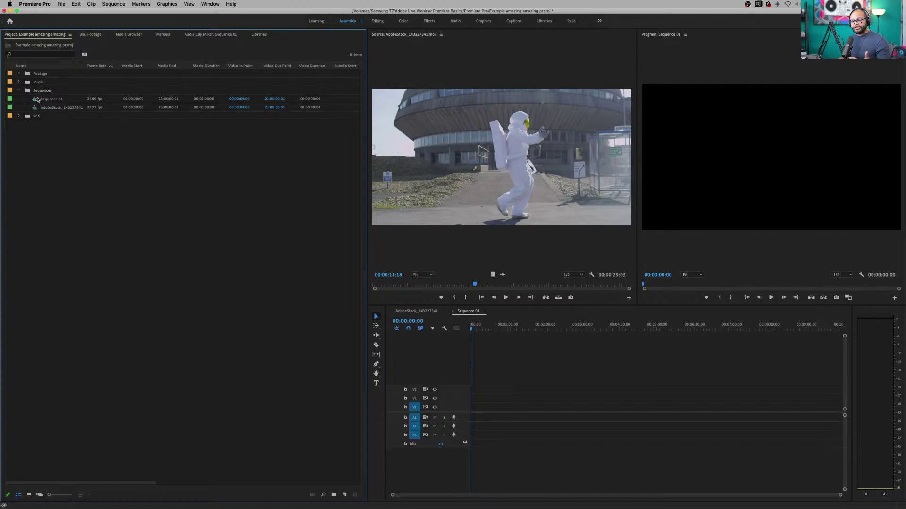
click(35, 102)
drag(35, 102, 37, 144)
click(19, 91)
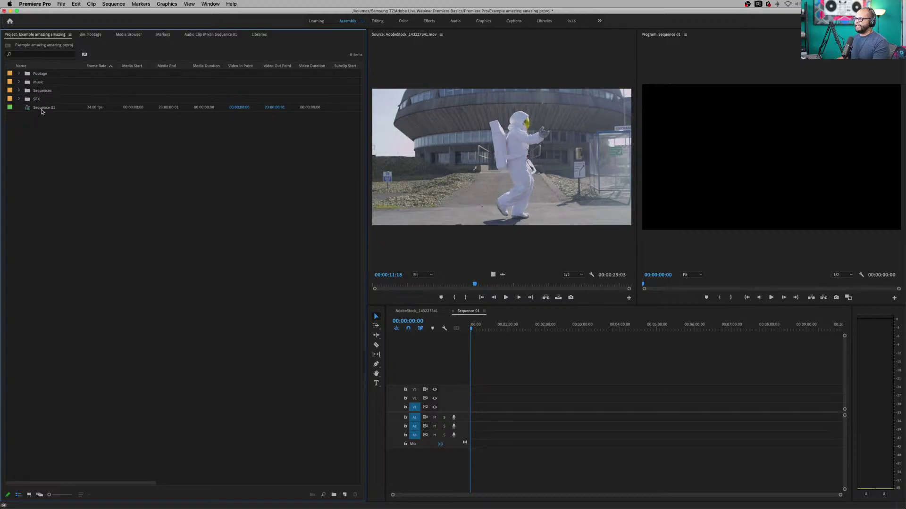
- Rename Sequence 01 as "example 1" and close the AdobeStock_143227341 sequence in the timeline
click(45, 108)
click(46, 107)
key(BackSpace)
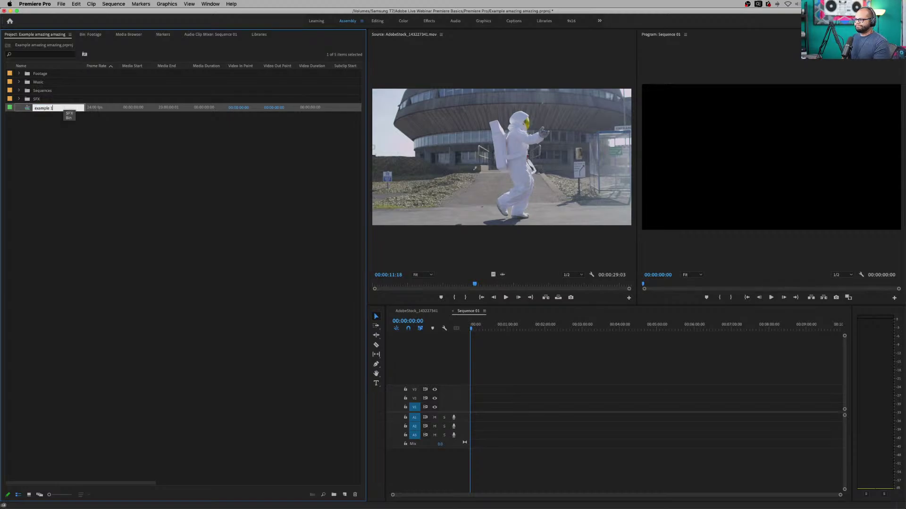
key(Return)
click(148, 266)
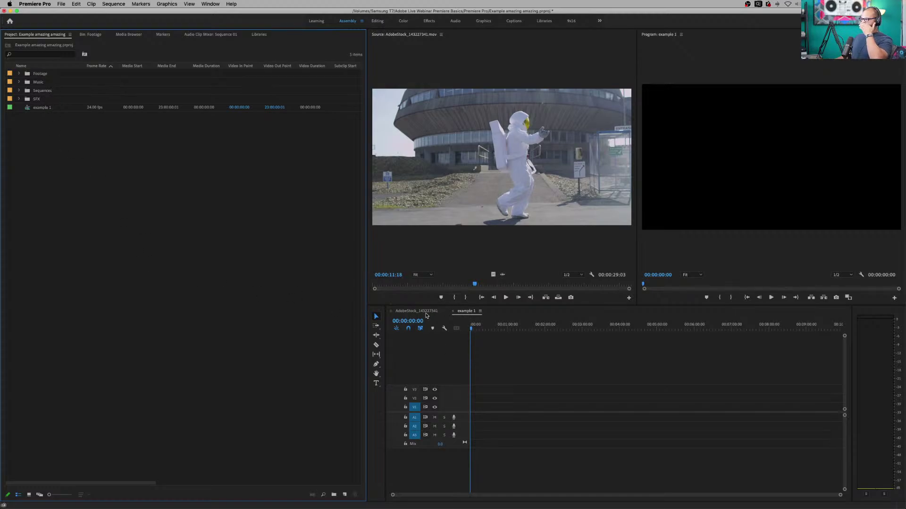
click(391, 311)
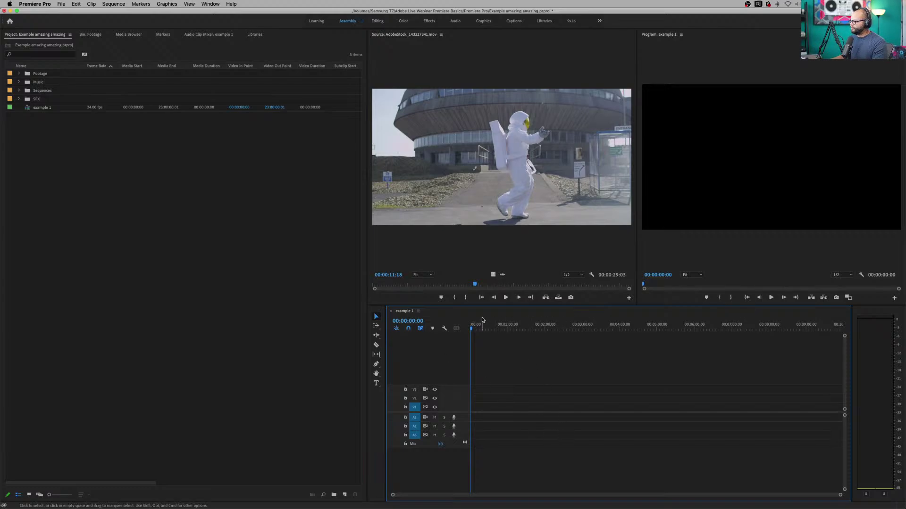
- Scrub the empty example 1 sequence to 00:00:35:20 and activate the project, source, program, timeline and tools panels in turn
drag(477, 329, 493, 330)
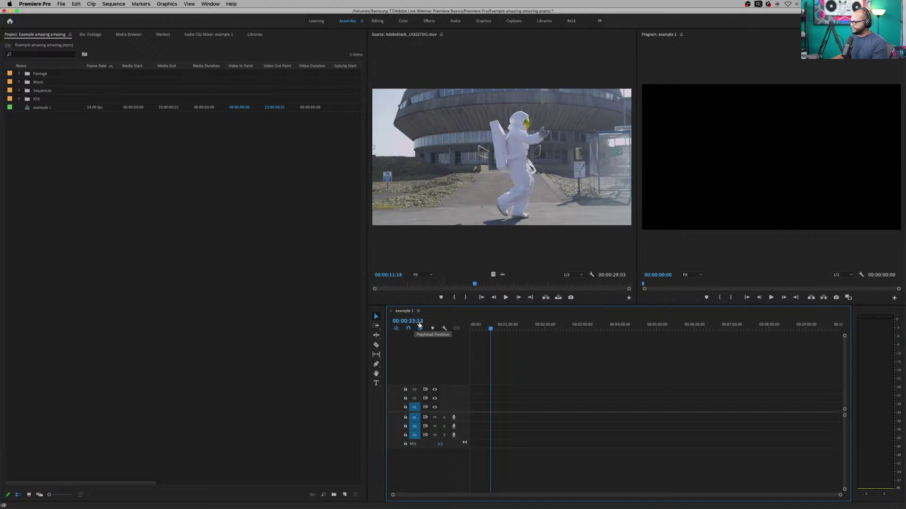
mouse_move(481, 329)
mouse_down()
mouse_move(501, 330)
mouse_move(491, 332)
mouse_up()
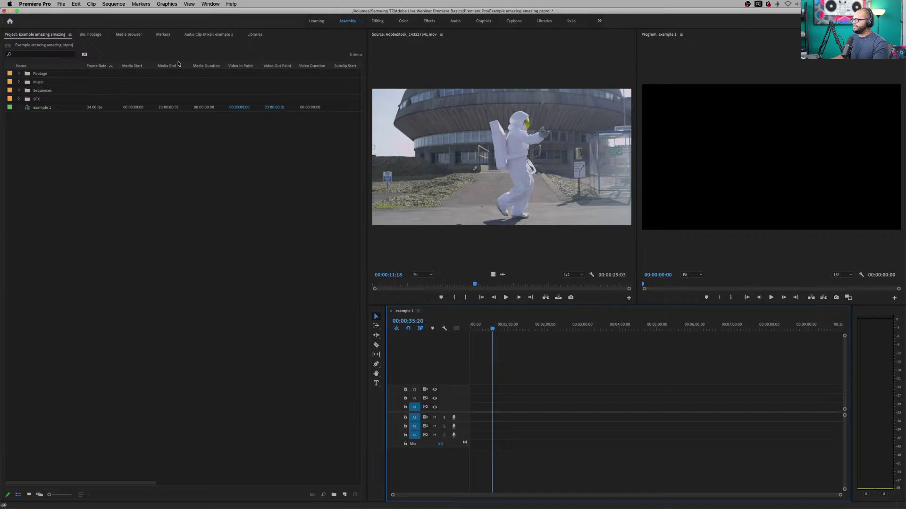
click(87, 287)
click(430, 68)
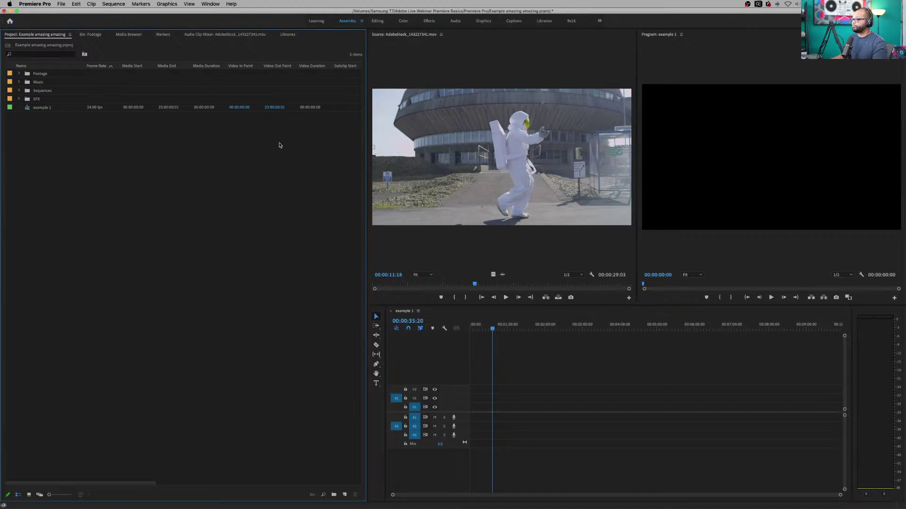
click(664, 55)
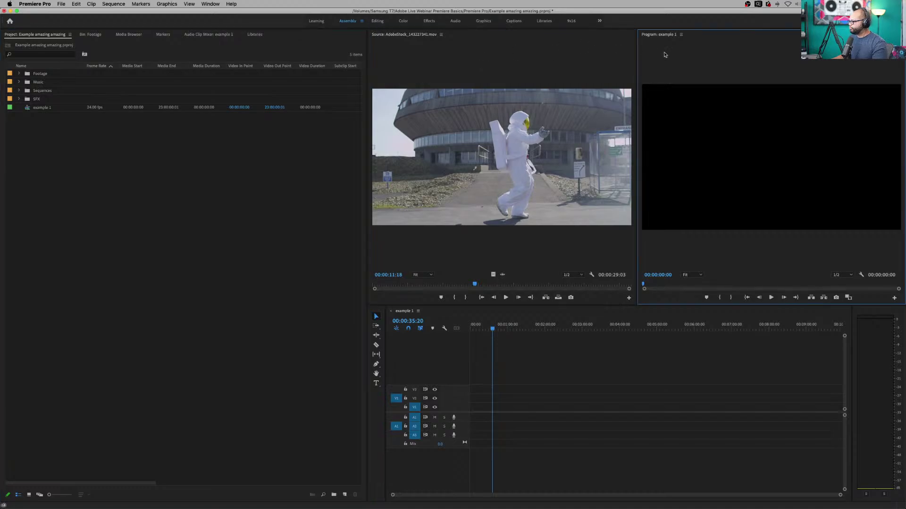
click(530, 380)
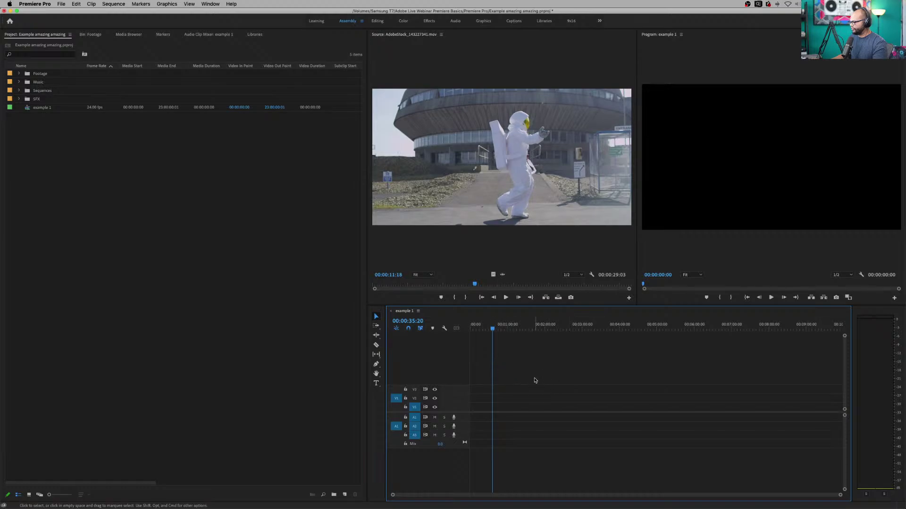
click(379, 403)
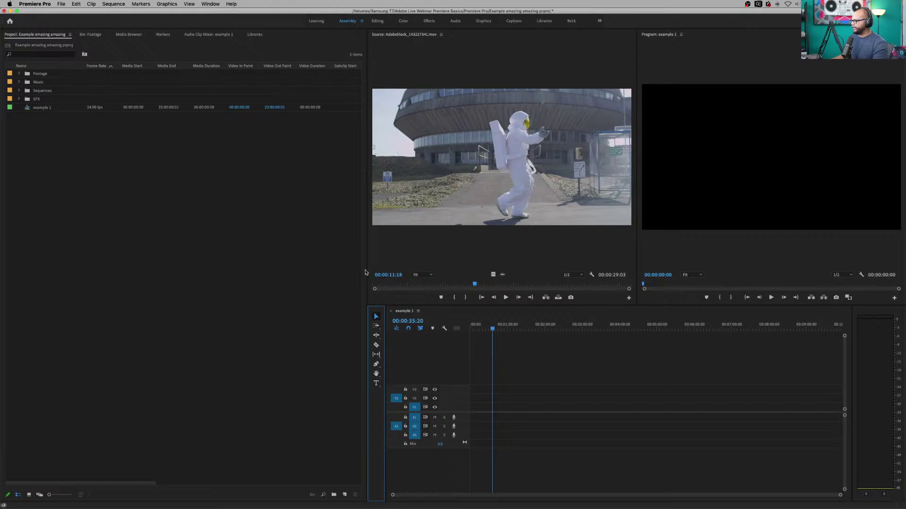
- Narrow the project and tools panels to enlarge the source monitor and timeline, and open the Footage bin
drag(367, 273, 126, 278)
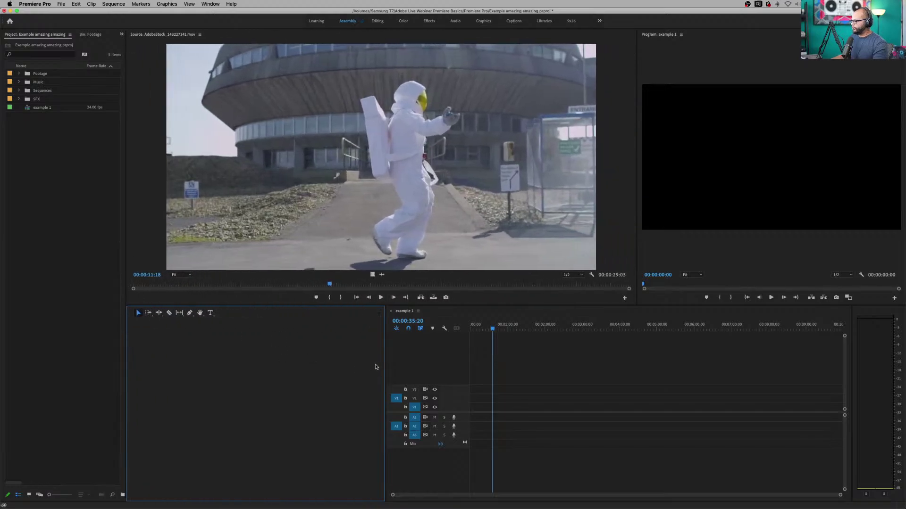
drag(384, 361, 95, 338)
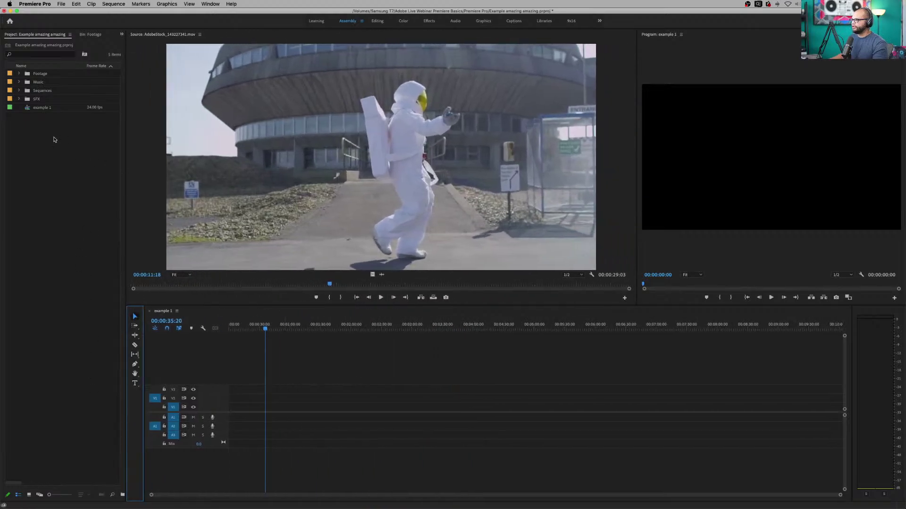
click(19, 74)
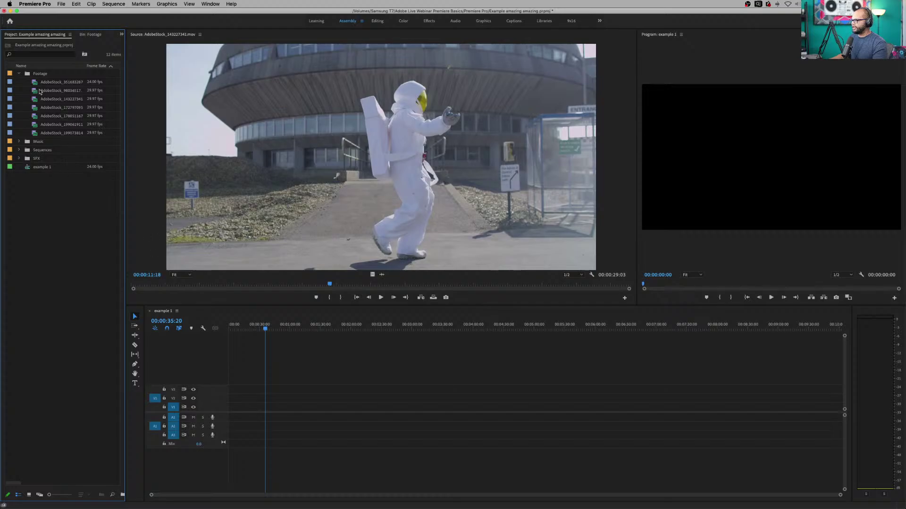
double_click(39, 74)
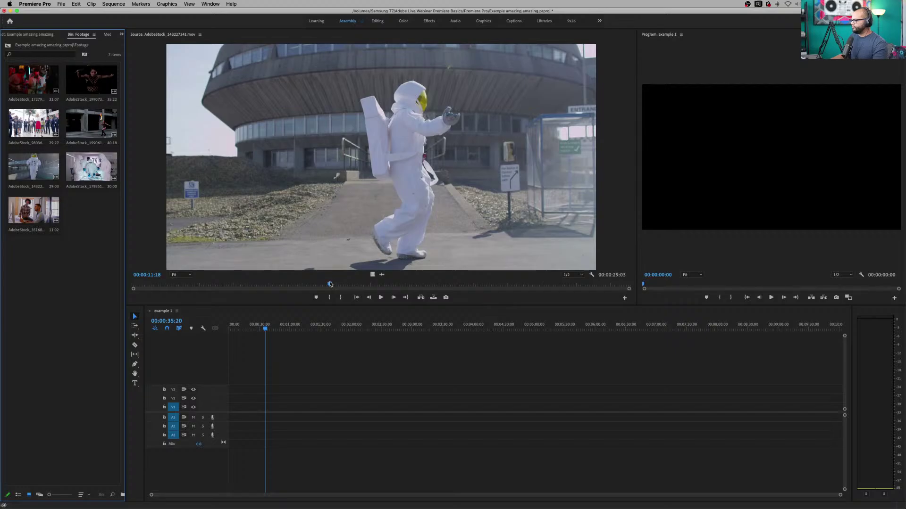
- Return the sequence playhead to the start and mark an in point at 00:00:07:22 on the astronaut source clip
drag(330, 283, 237, 292)
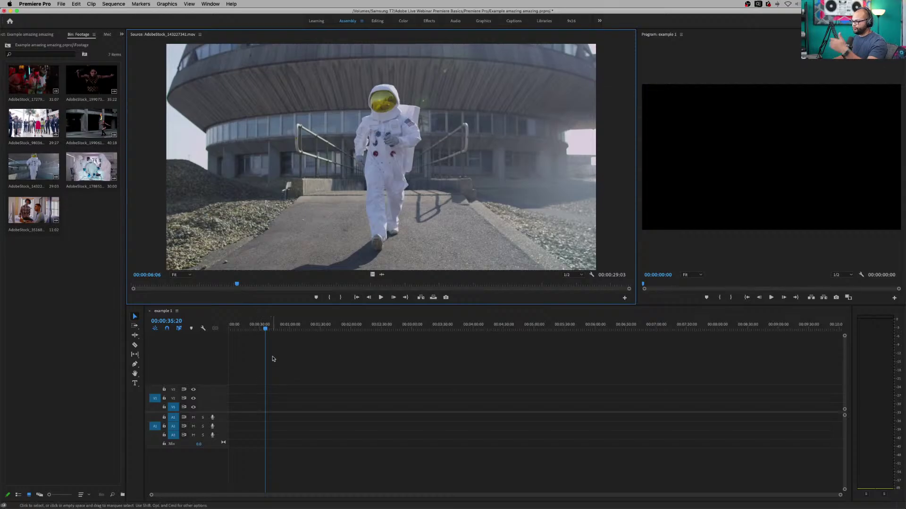
drag(271, 330, 229, 330)
drag(238, 286, 264, 287)
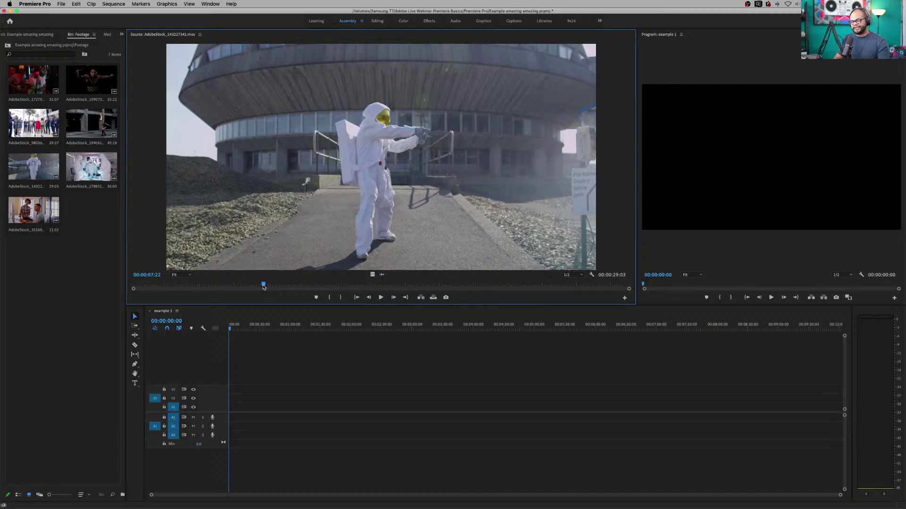
key(i)
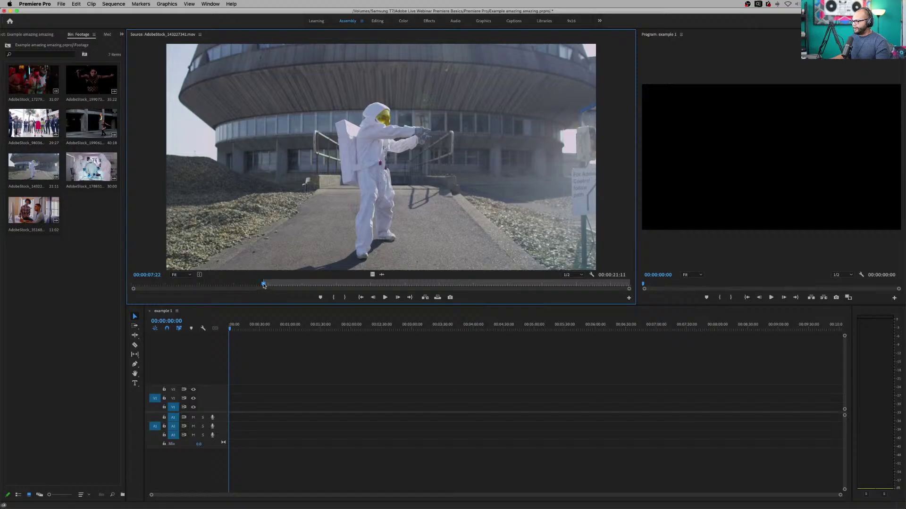
- Mark an out point at 00:00:10:06 on the astronaut source clip
drag(265, 286, 305, 286)
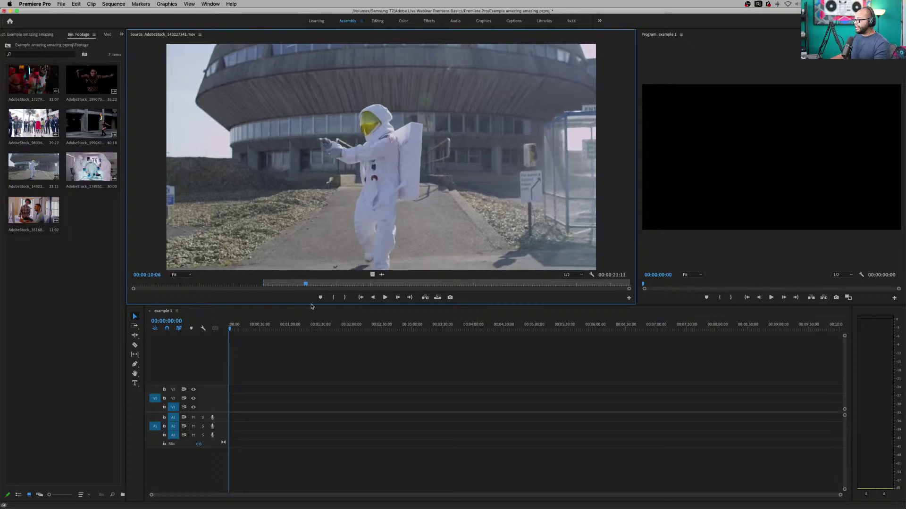
drag(307, 285, 306, 285)
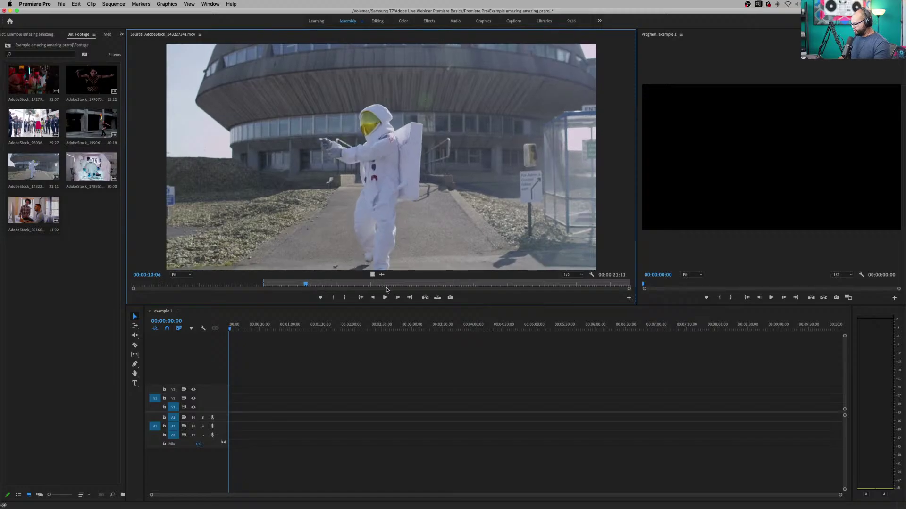
key(o)
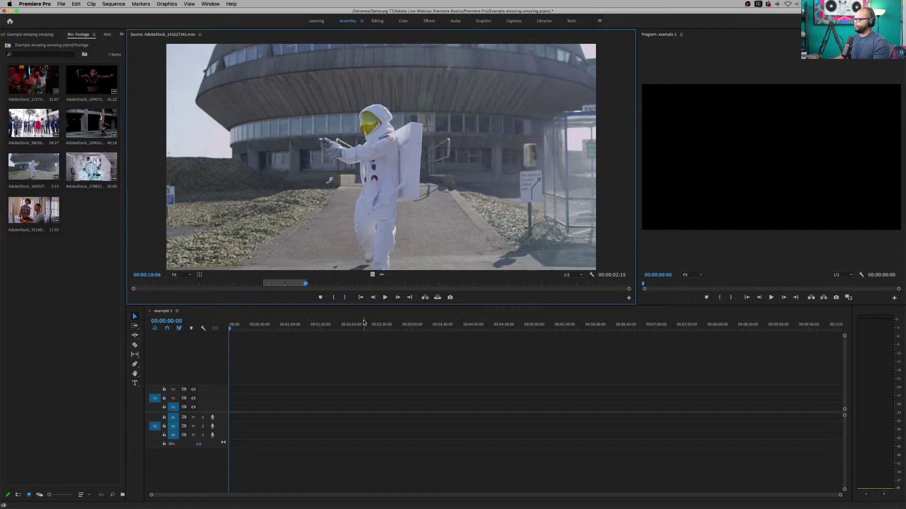
- Insert the marked astronaut section at the start of example 1 on tracks V2 and A2, and return the playhead to the start
drag(304, 285, 314, 284)
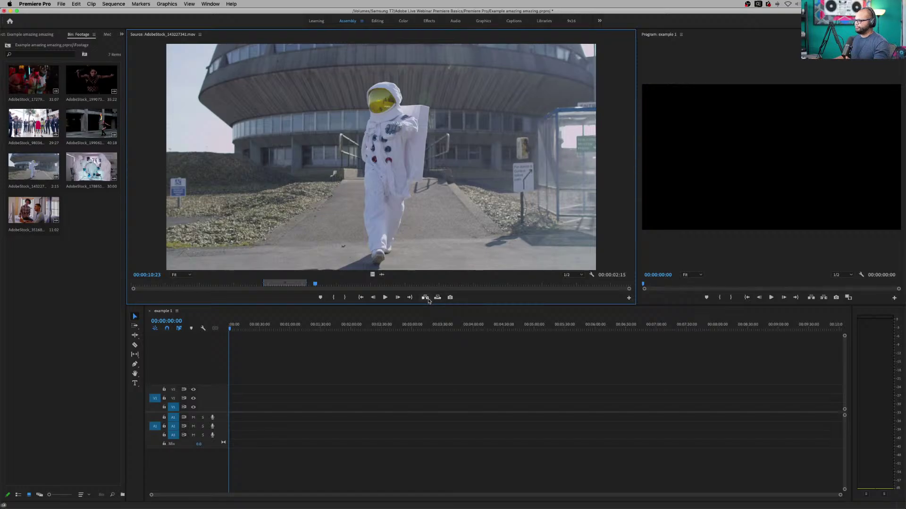
click(425, 297)
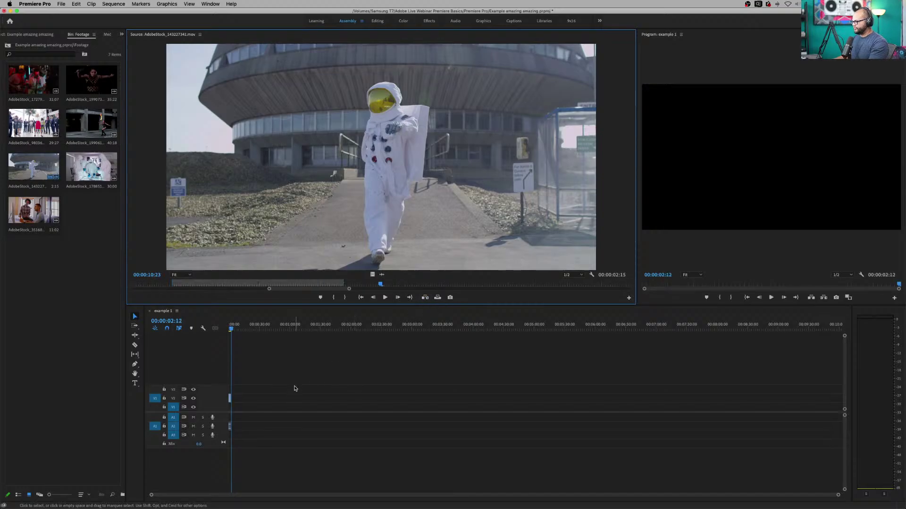
click(296, 389)
key(=)
key(=)
key(=)
key(=)
key(Home)
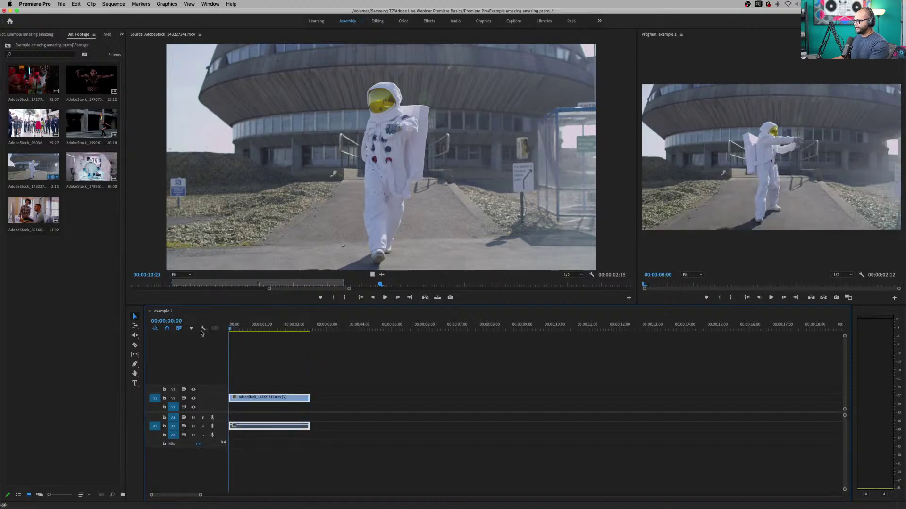
click(277, 427)
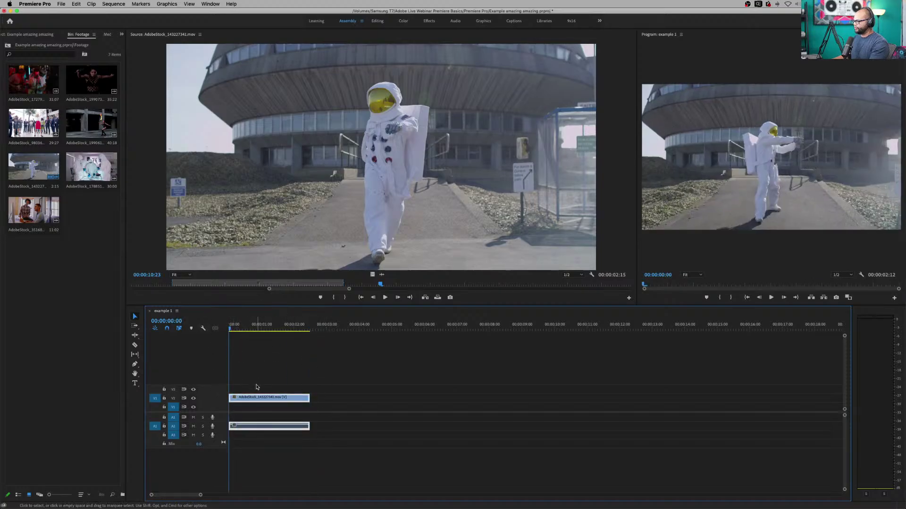
- Move the astronaut clip and the source patches to tracks V1 and A1, and widen the program monitor to roughly match the source monitor
drag(258, 397, 250, 418)
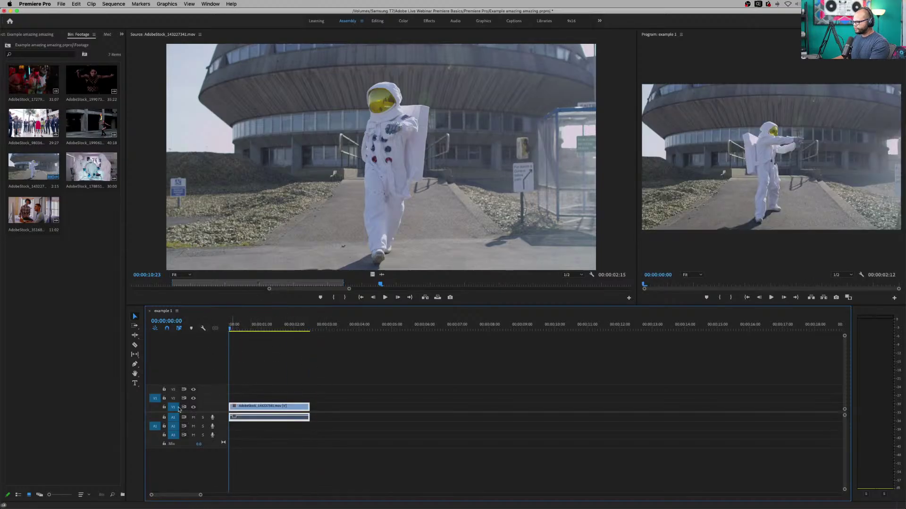
drag(154, 399, 154, 418)
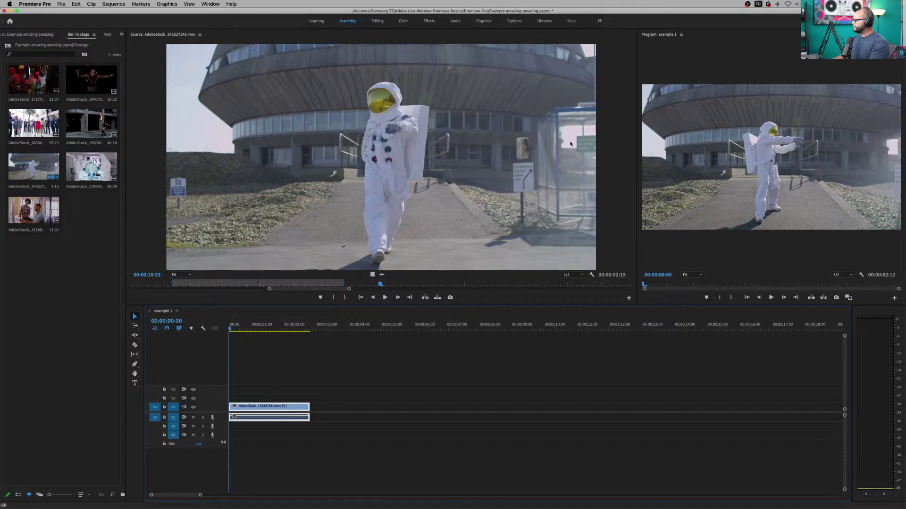
drag(636, 147, 525, 189)
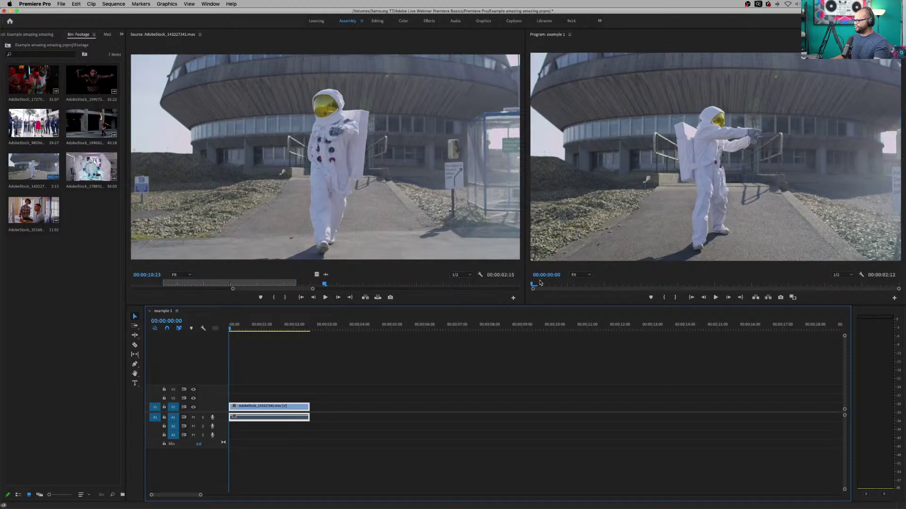
drag(538, 284, 533, 284)
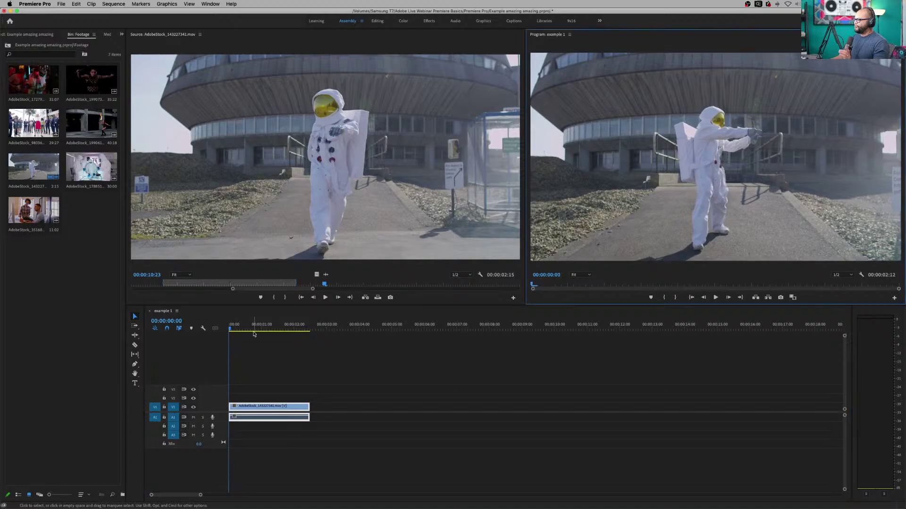
click(268, 137)
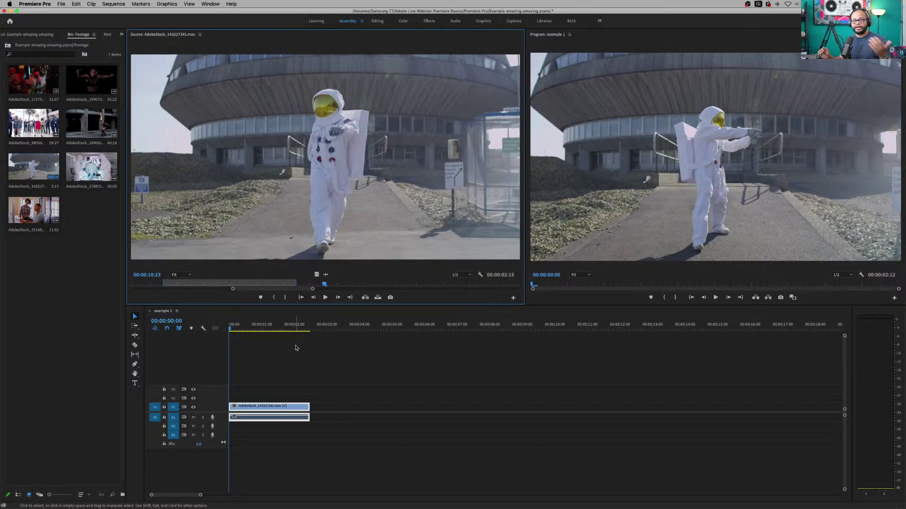
drag(257, 329, 235, 332)
click(224, 200)
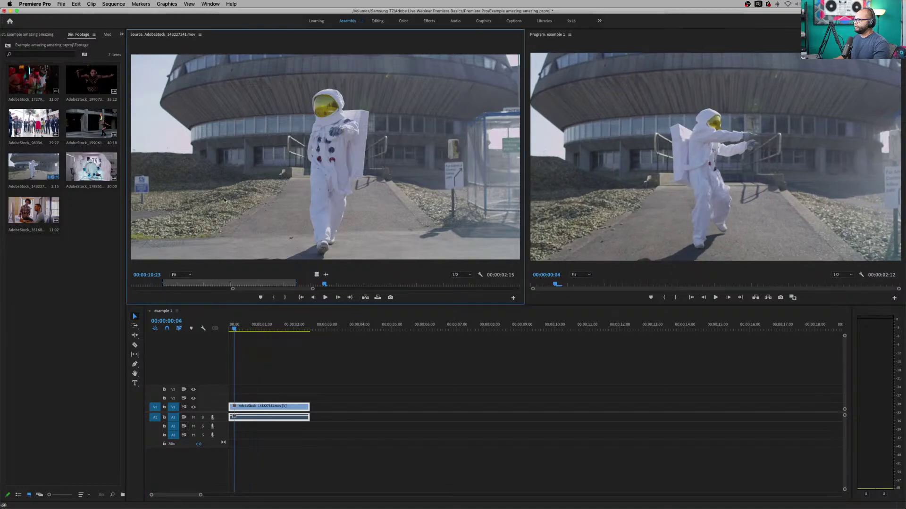
click(557, 102)
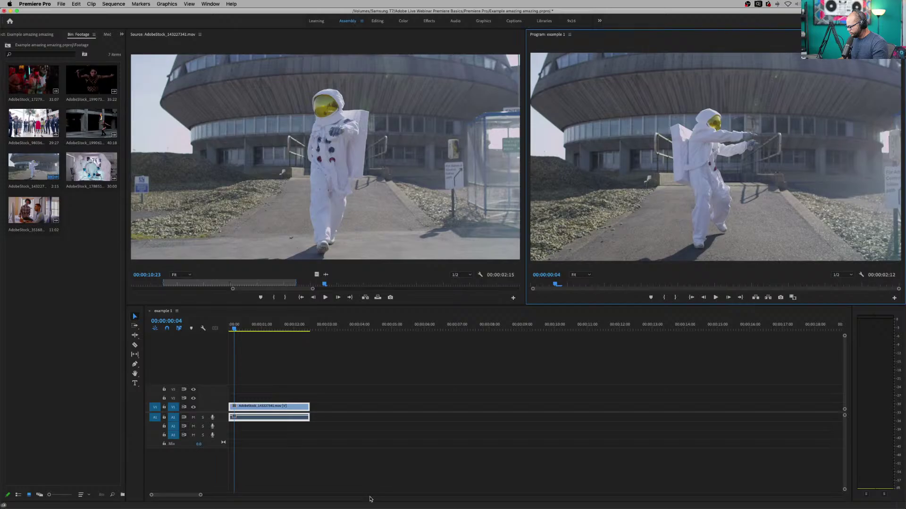
click(344, 377)
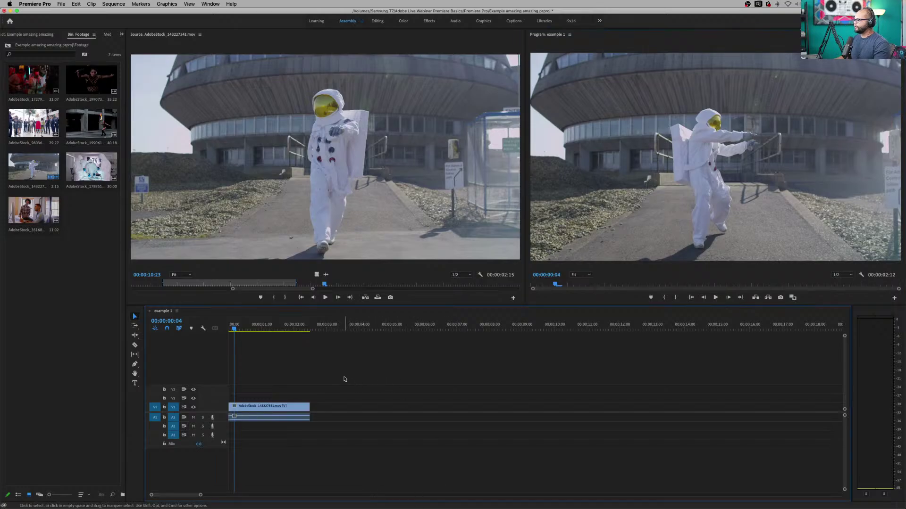
click(246, 411)
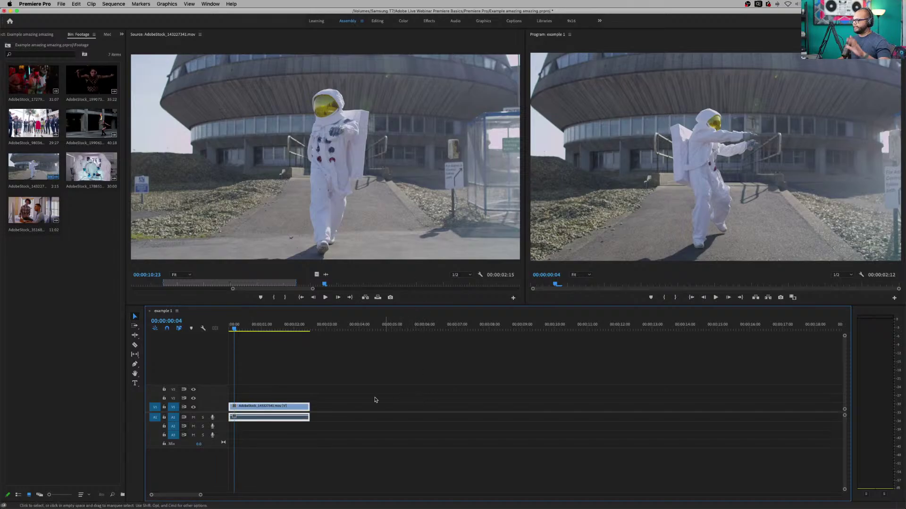
- Place the sequence playhead at the astronaut clip's end and mark an in point at 00:00:00:21 on the concert source clip
mouse_move(291, 329)
mouse_down()
mouse_move(311, 330)
mouse_move(300, 331)
mouse_up()
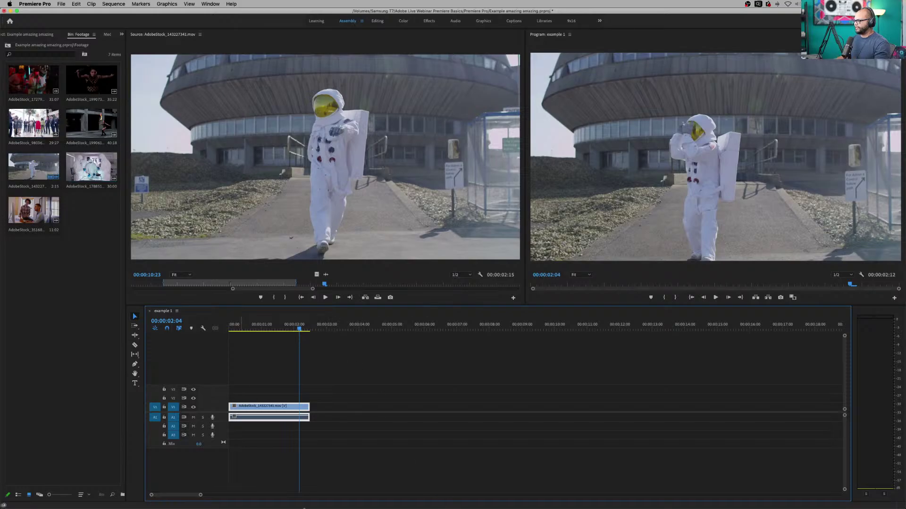
key(Down)
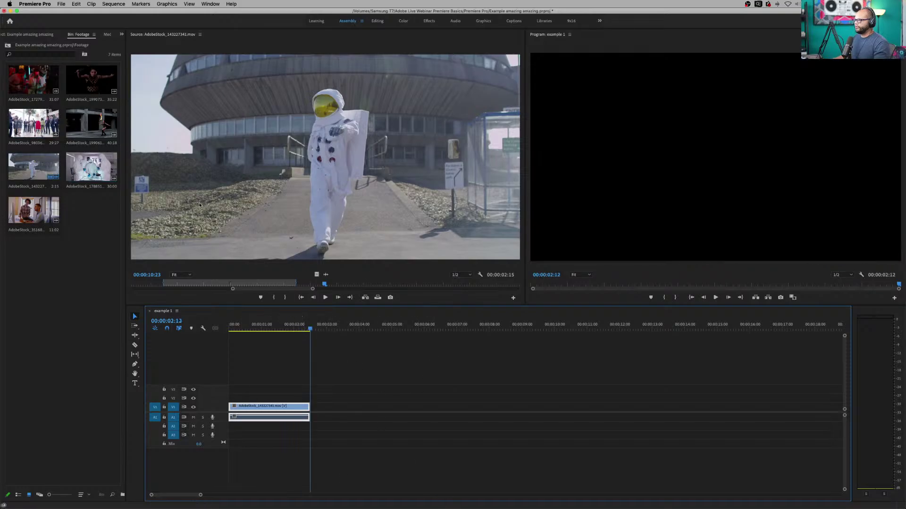
double_click(27, 87)
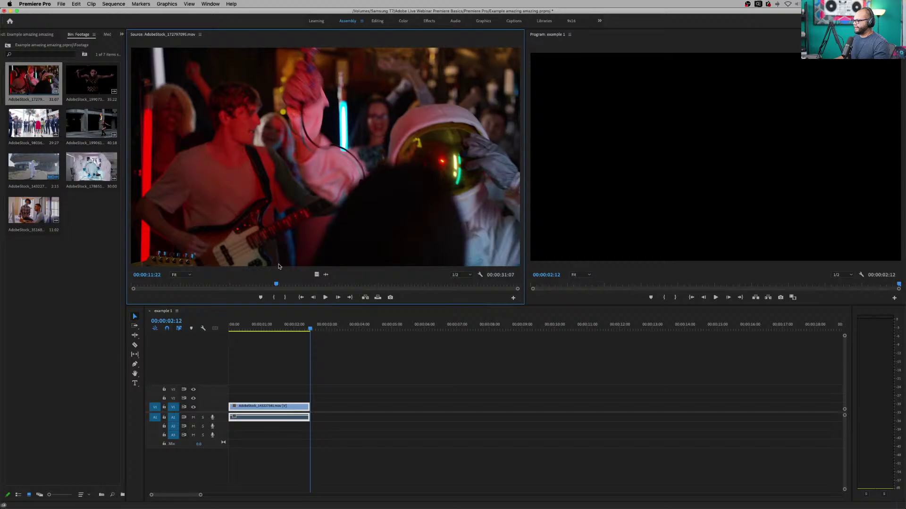
drag(276, 284, 143, 291)
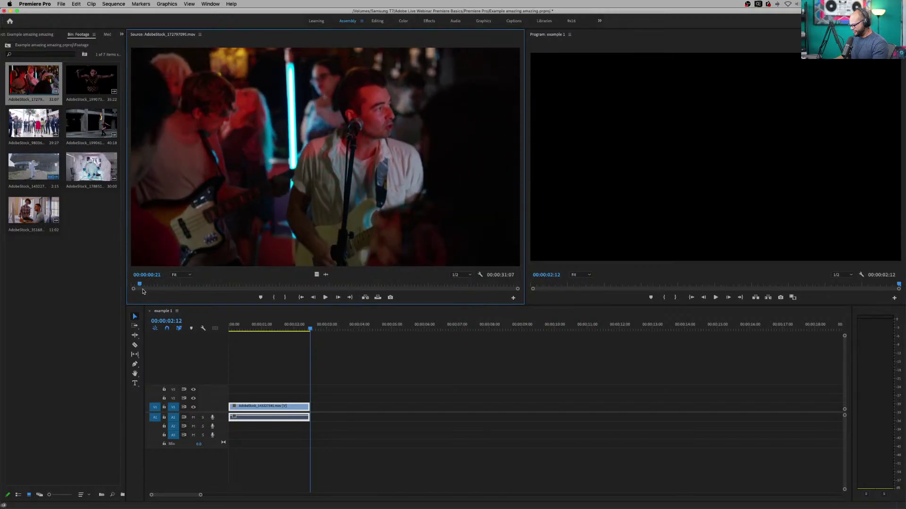
key(i)
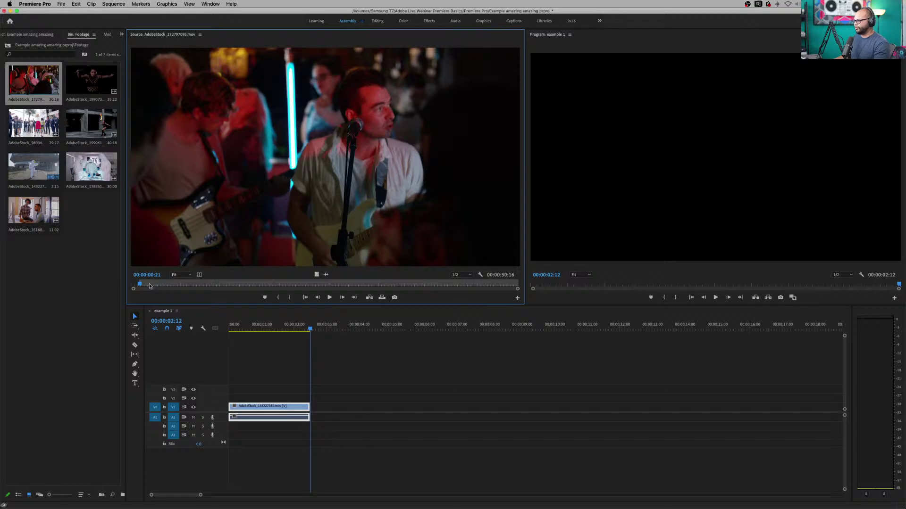
- Mark an out point at 00:00:08:04 on the concert source clip and insert the marked section directly after the astronaut clip
drag(142, 286, 232, 291)
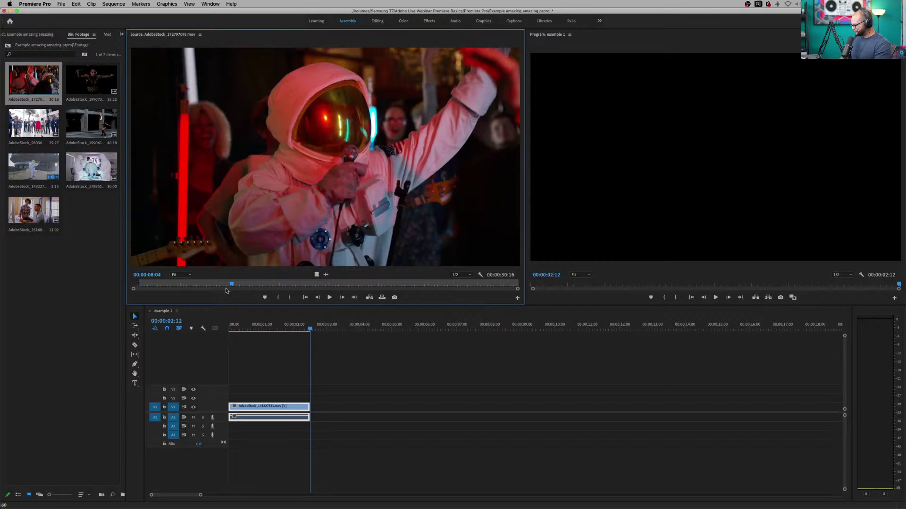
key(o)
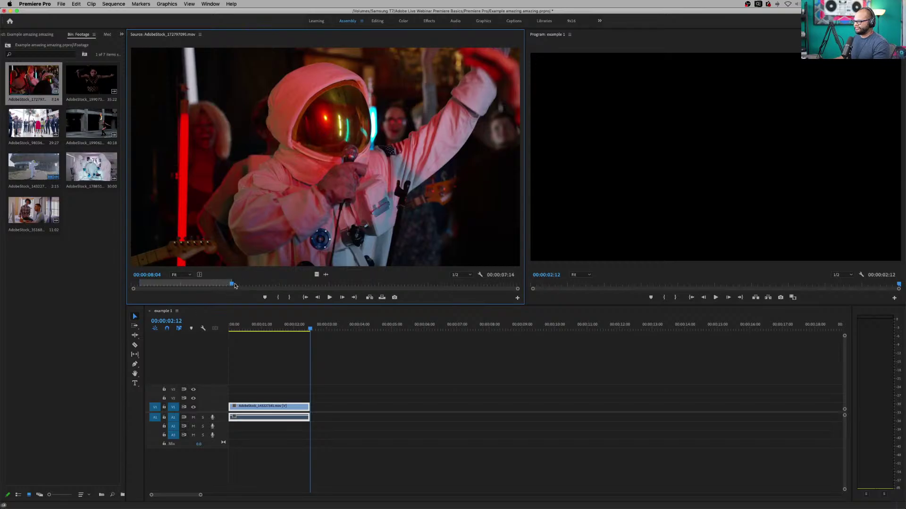
mouse_move(232, 284)
mouse_down()
mouse_move(407, 284)
mouse_move(216, 293)
mouse_up()
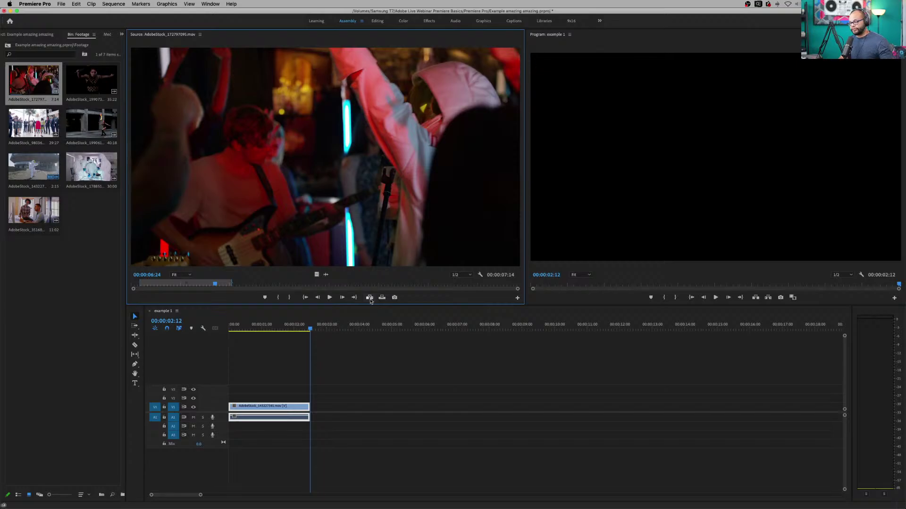
click(369, 298)
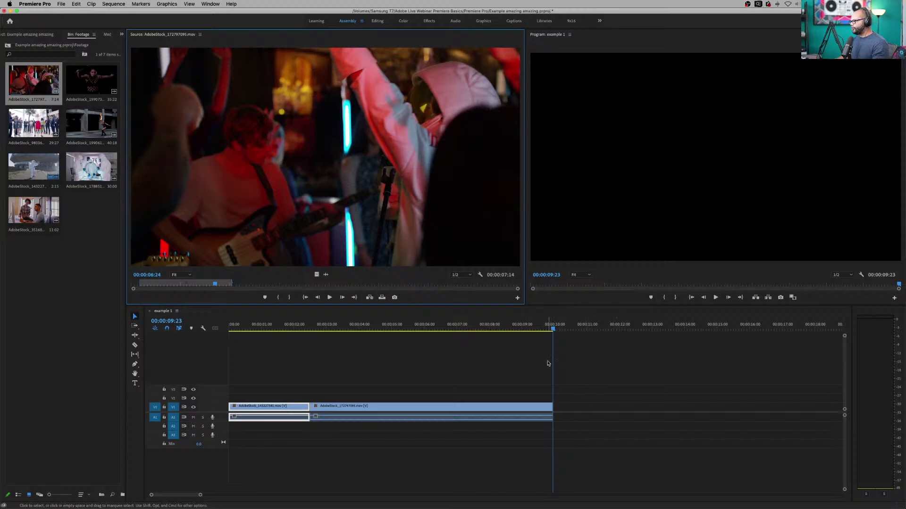
click(373, 328)
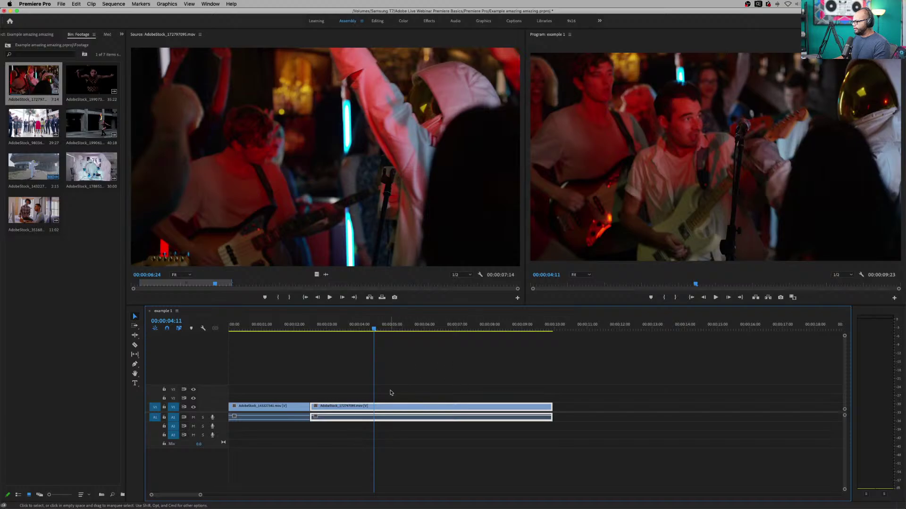
click(419, 358)
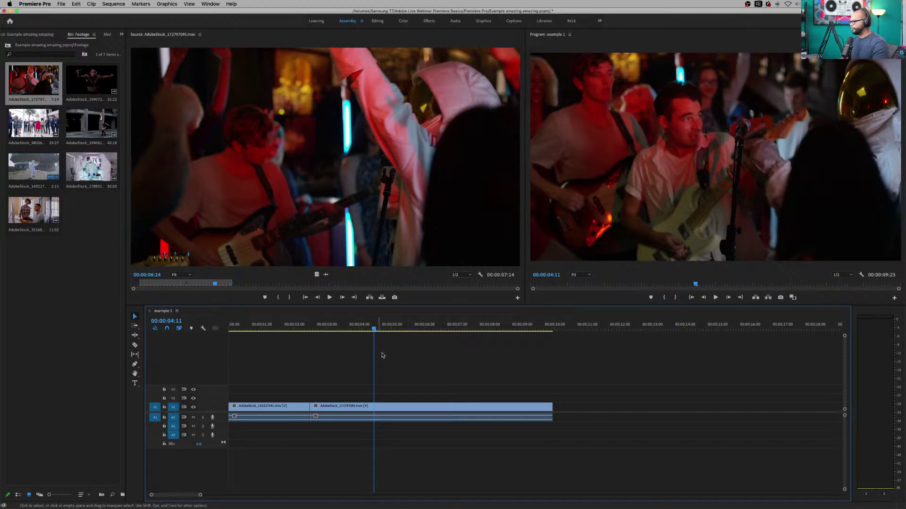
- Change the label colour of the astronaut clip in the timeline to Violet
mouse_move(265, 327)
mouse_down()
mouse_move(286, 341)
mouse_move(273, 340)
mouse_up()
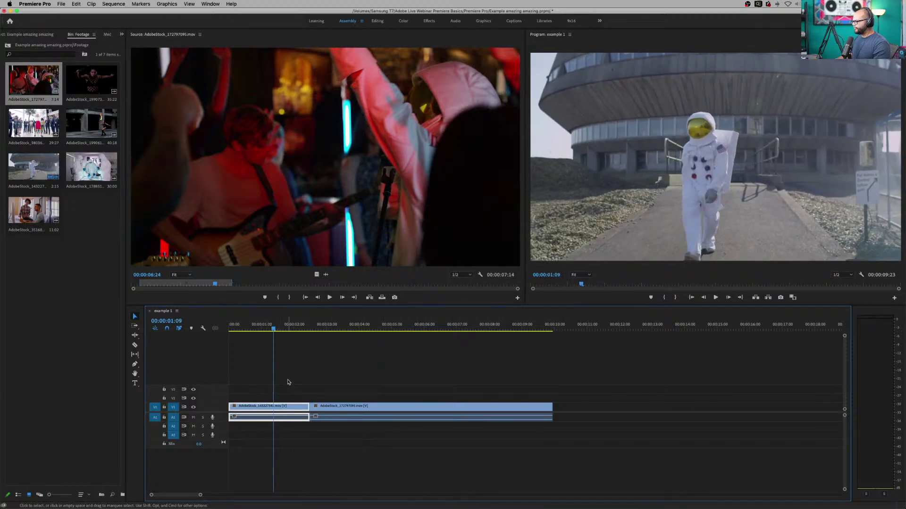
drag(285, 380, 274, 412)
right_click(274, 412)
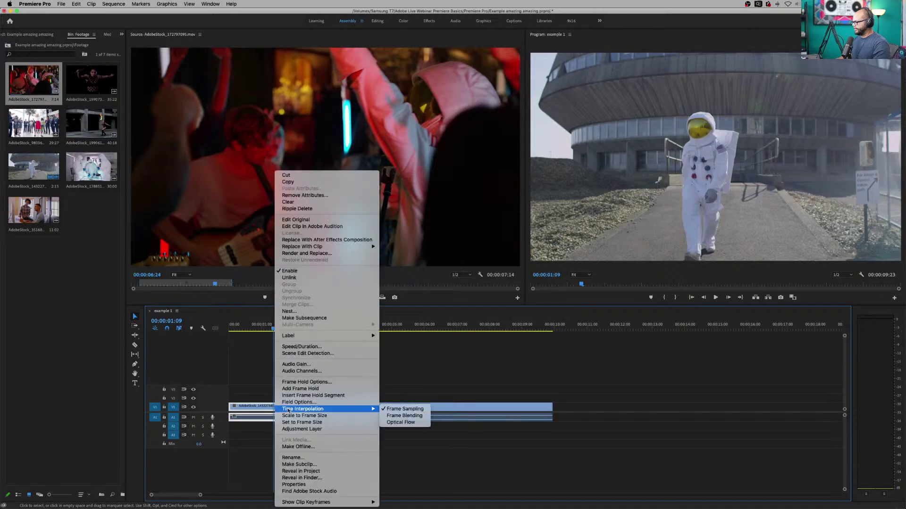
mouse_move(316, 339)
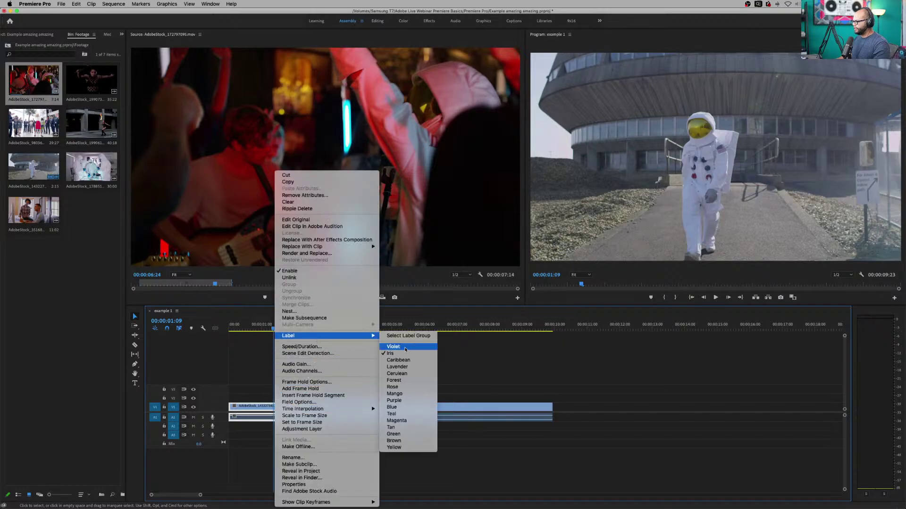
click(393, 347)
- Increase the height of the video and audio tracks in example 1 to show the clip thumbnails and track names
scroll(216, 419, up, 3)
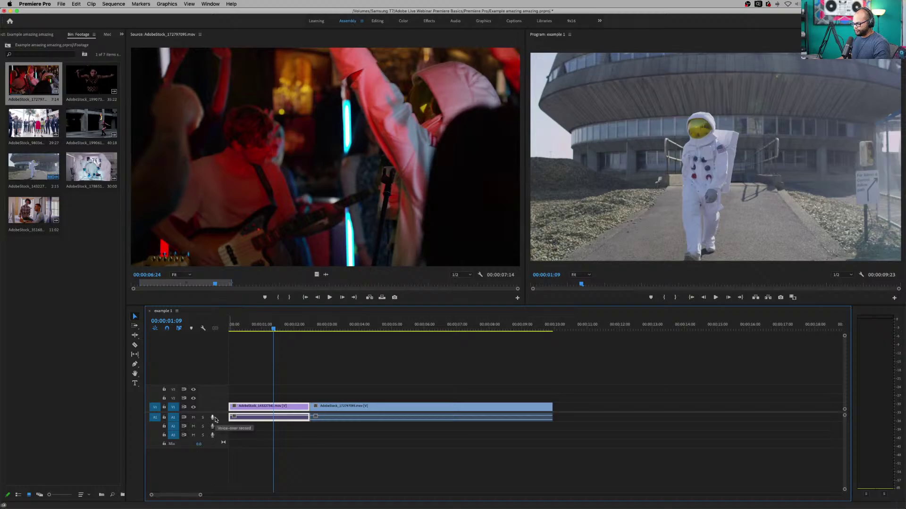
scroll(213, 410, up, 3)
scroll(214, 410, up, 1)
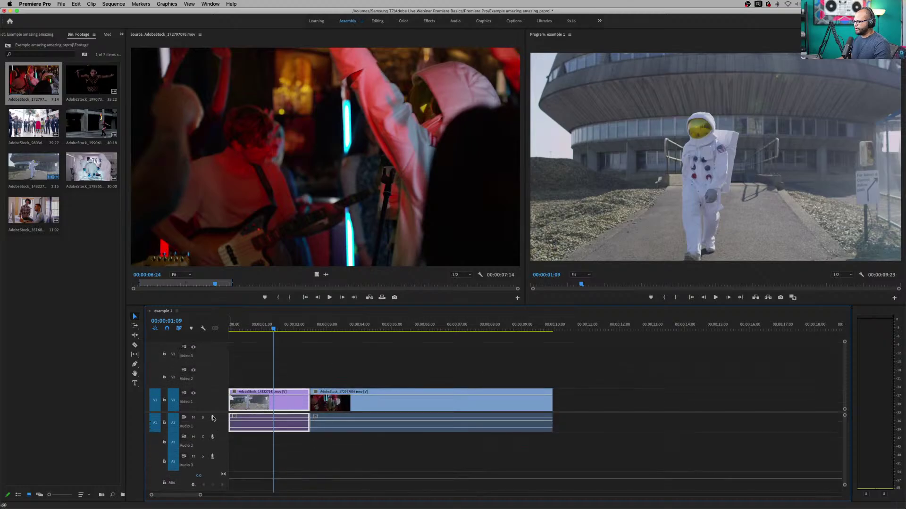
scroll(214, 423, up, 3)
scroll(212, 399, up, 1)
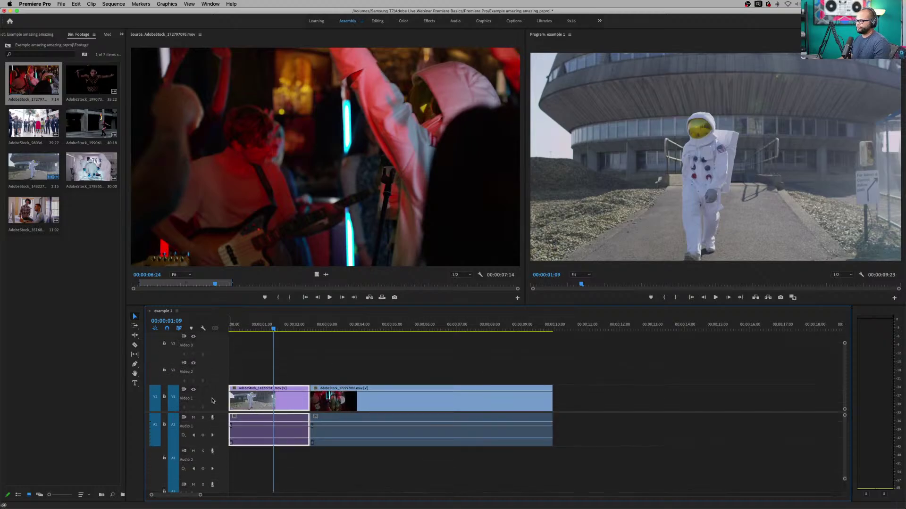
- Change the label colour of the concert clip in the timeline to Caribbean
click(382, 425)
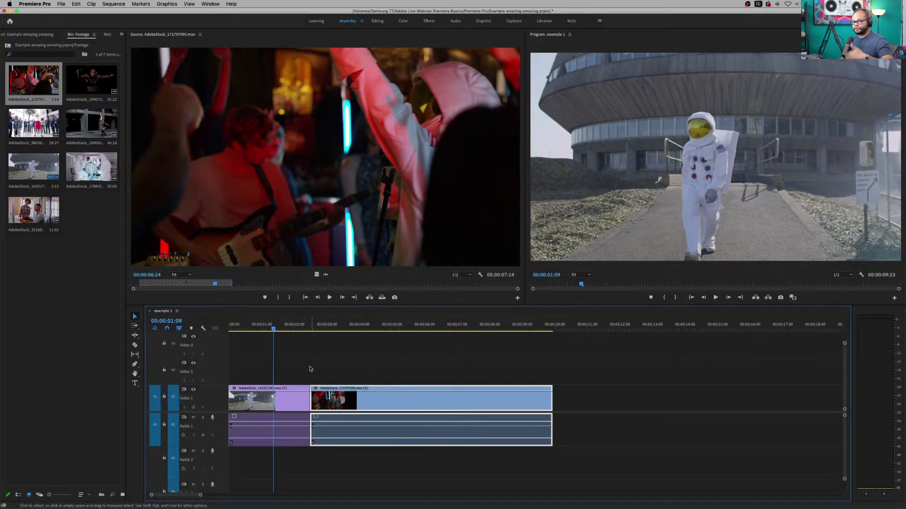
click(388, 330)
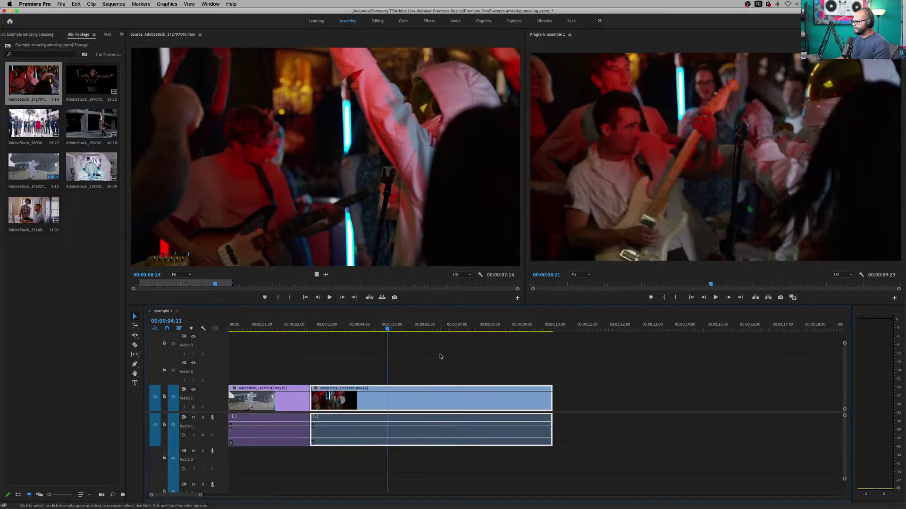
right_click(417, 403)
mouse_move(489, 336)
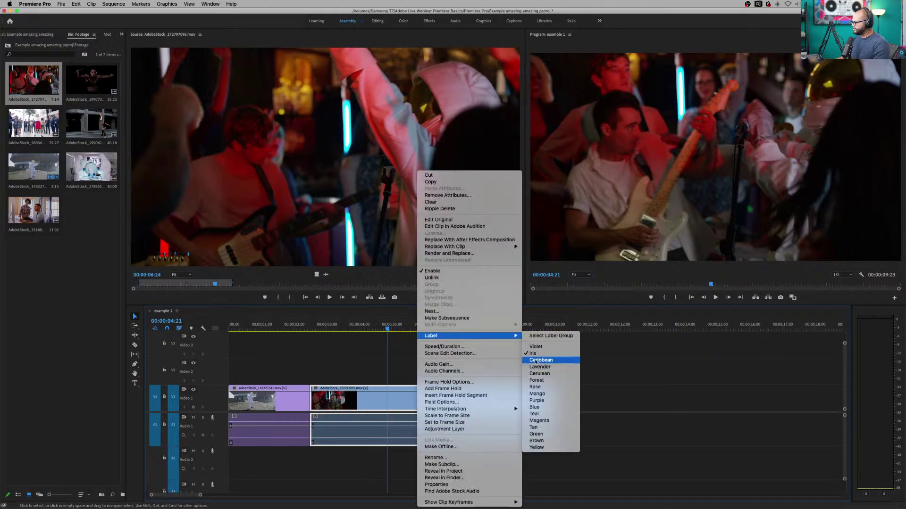
click(541, 360)
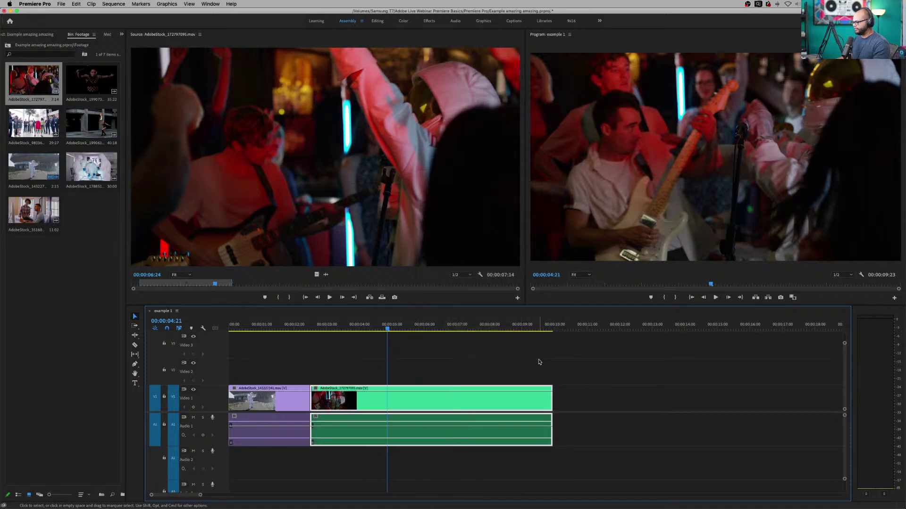
click(351, 371)
- Play the sequence from within the astronaut clip across the cut into the concert clip
click(272, 327)
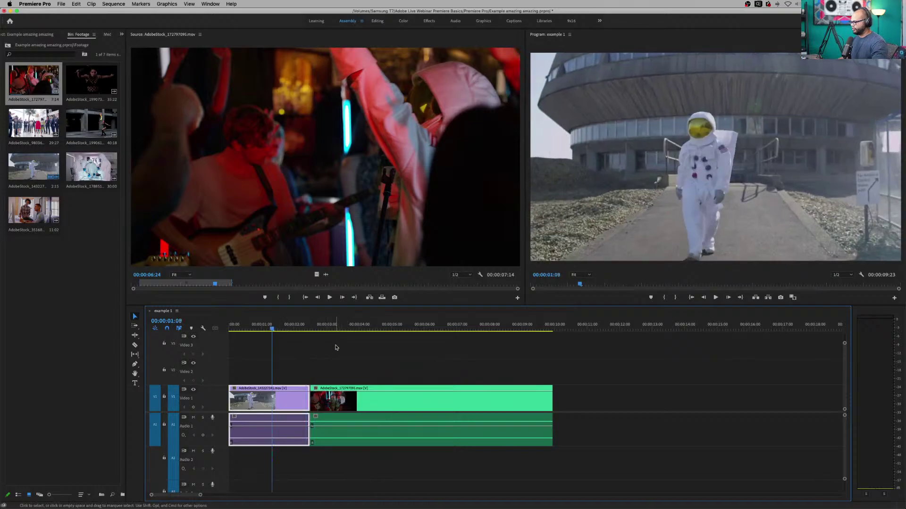
key(space)
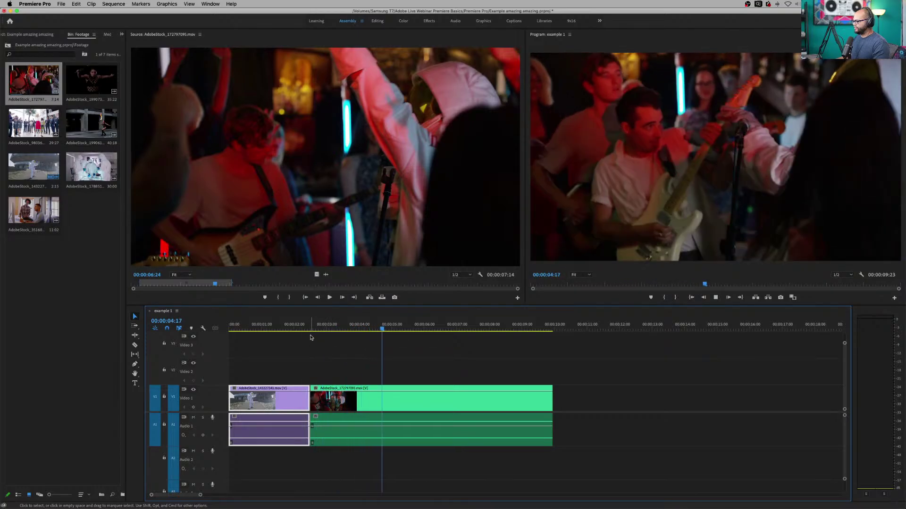
click(291, 326)
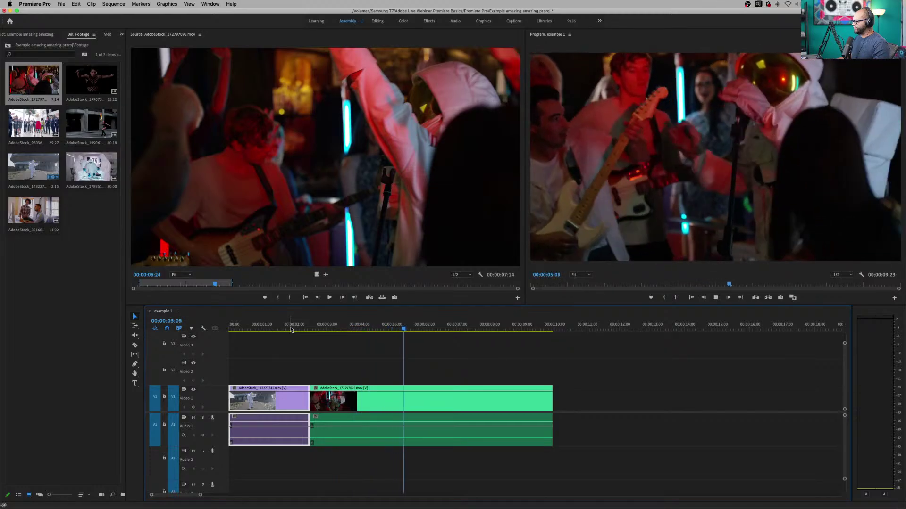
click(340, 338)
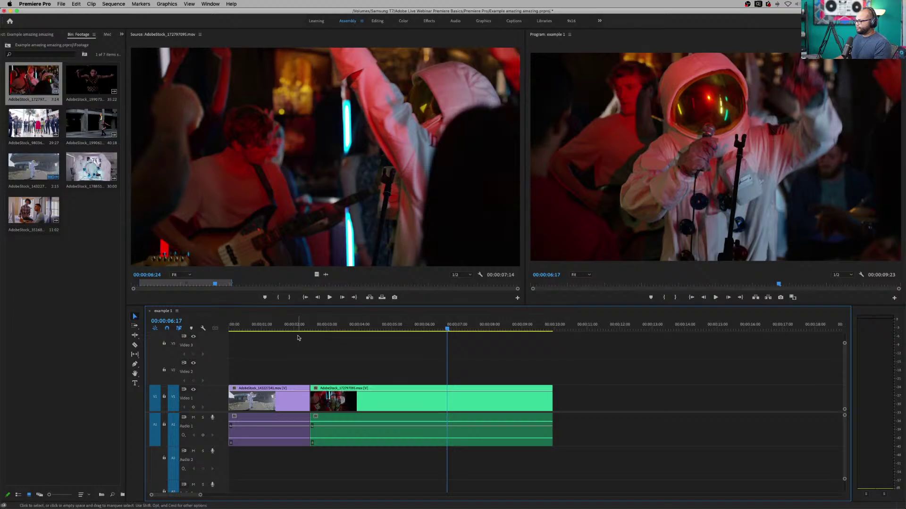
click(291, 399)
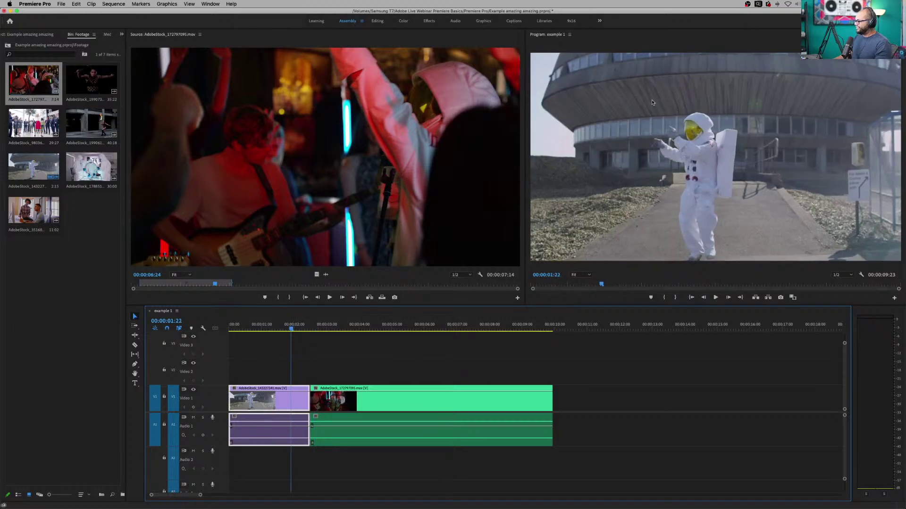
- Open the office dancing clip in the Source Monitor and scrub back through it to about 00:00:05:07
double_click(42, 125)
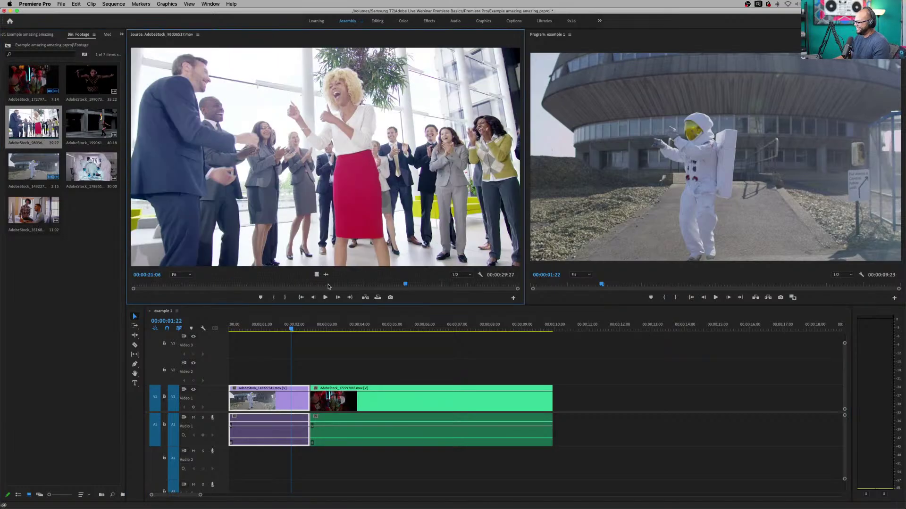
click(243, 285)
drag(243, 285, 198, 285)
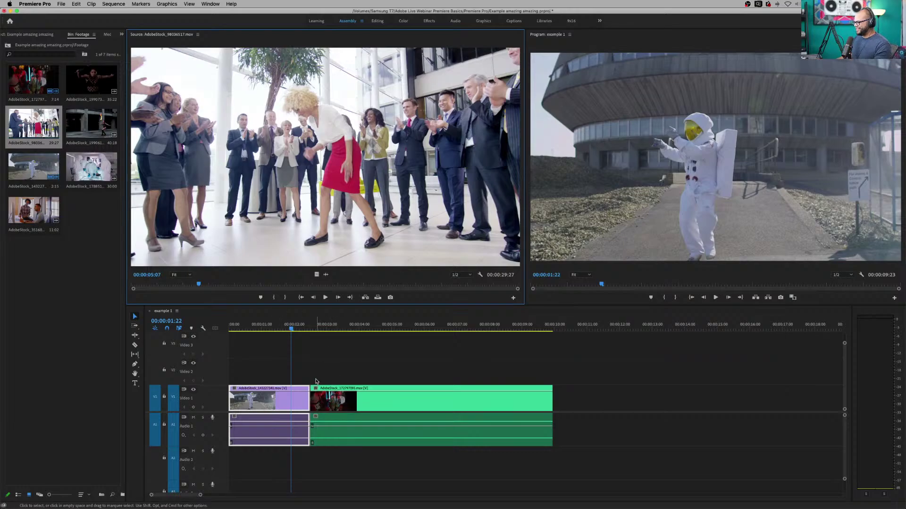
- Jump between the edit points of example 1 and park the playhead on the cut between the astronaut and concert clips
click(319, 352)
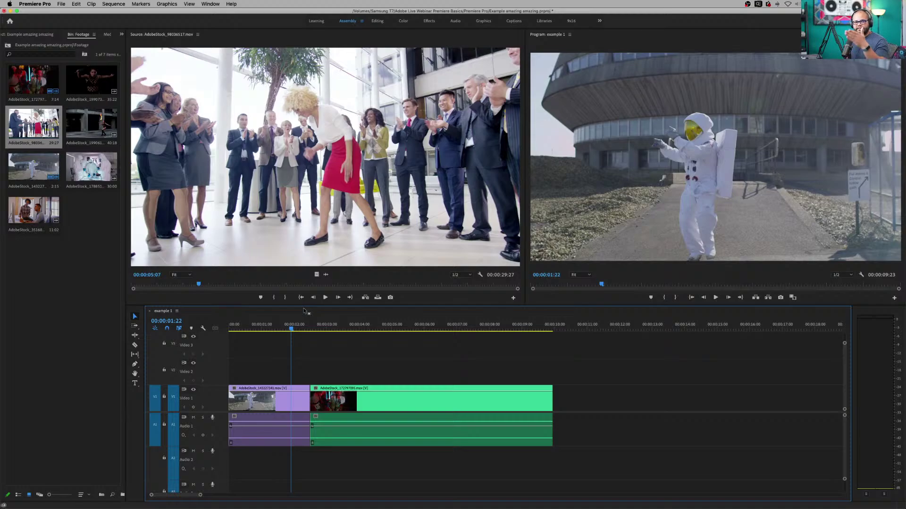
key(Down)
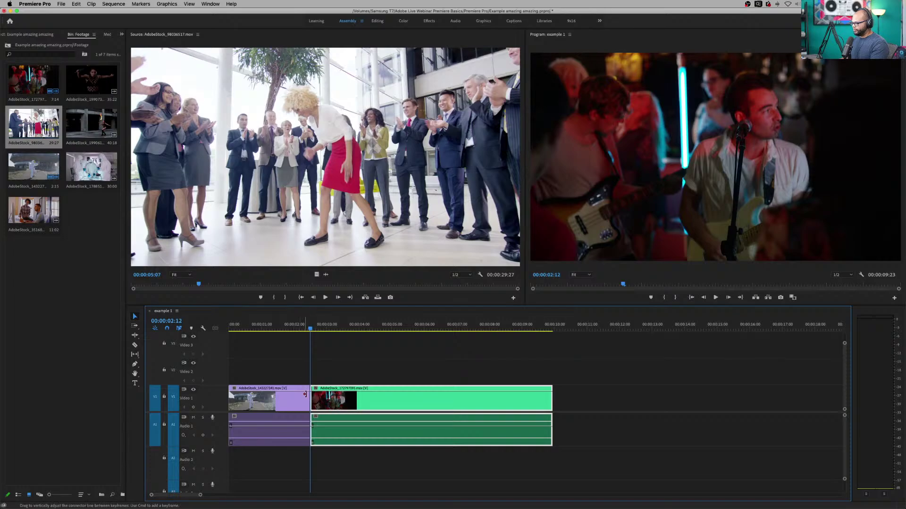
key(Up)
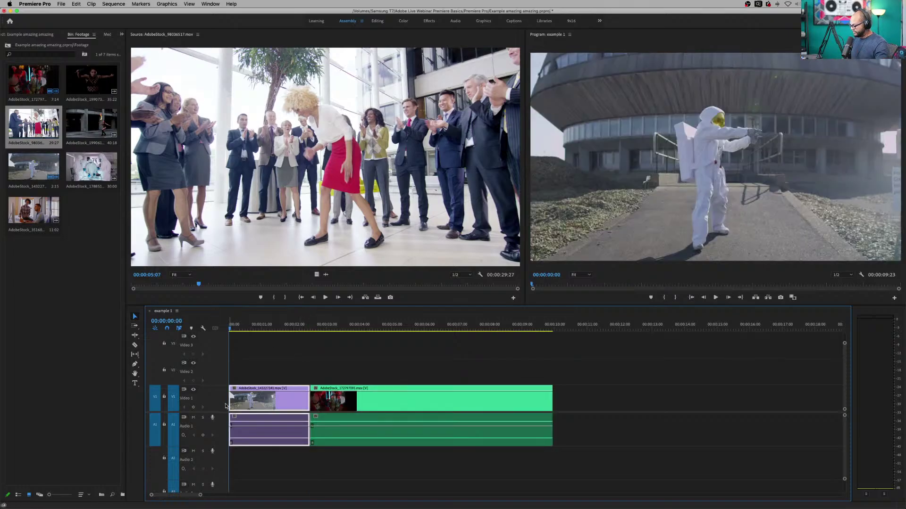
key(End)
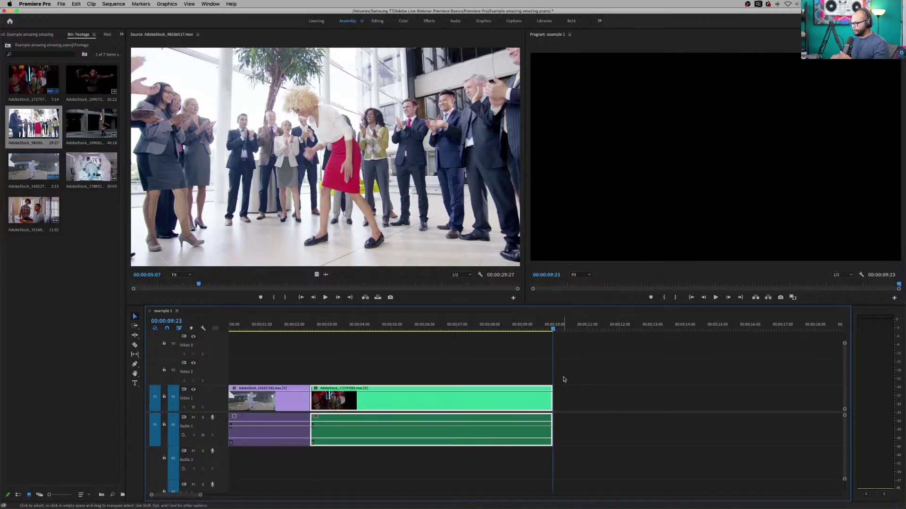
key(Up)
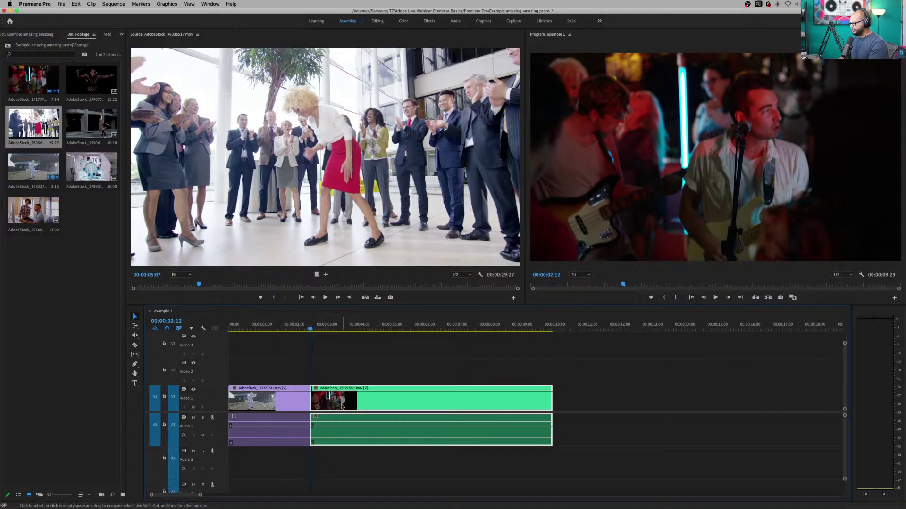
key(backslash)
key(backslash)
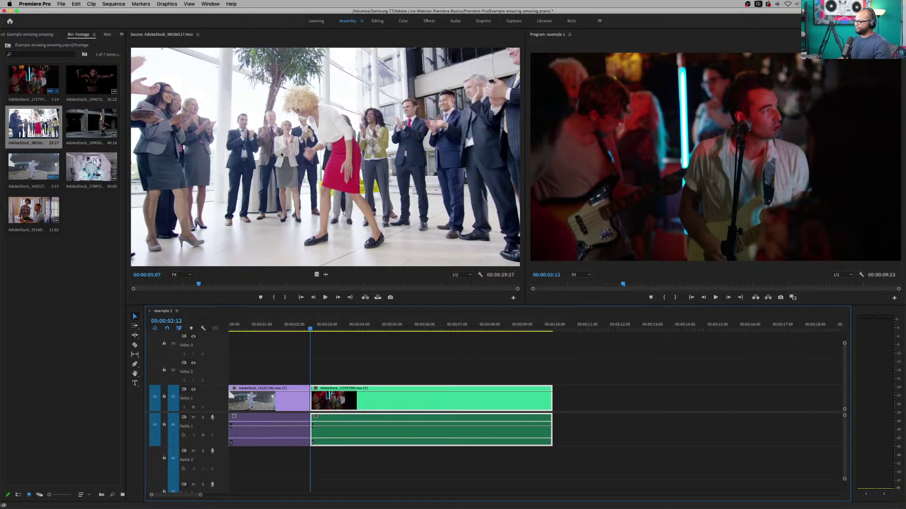
- Mark the office dancing clip with an In point at 00:00:02:16 and an Out point at about 00:00:07:00
drag(199, 285, 164, 284)
key(i)
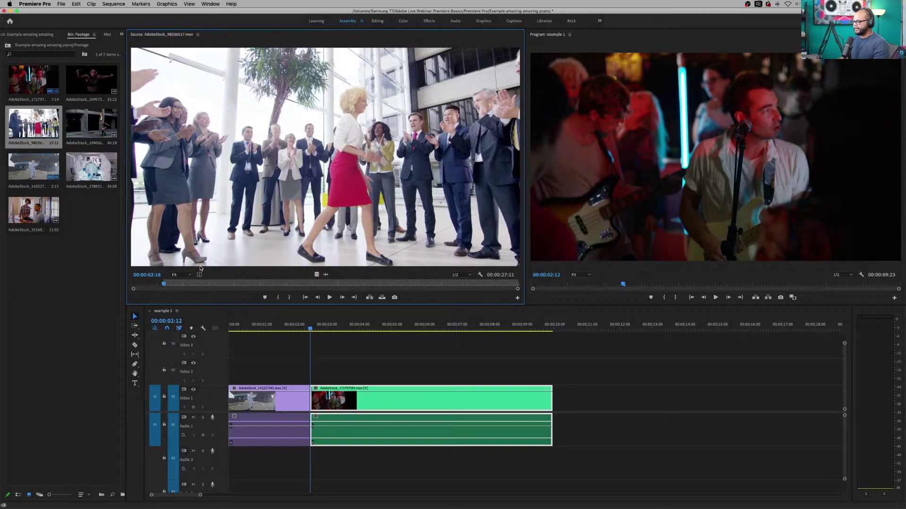
drag(165, 284, 223, 284)
key(o)
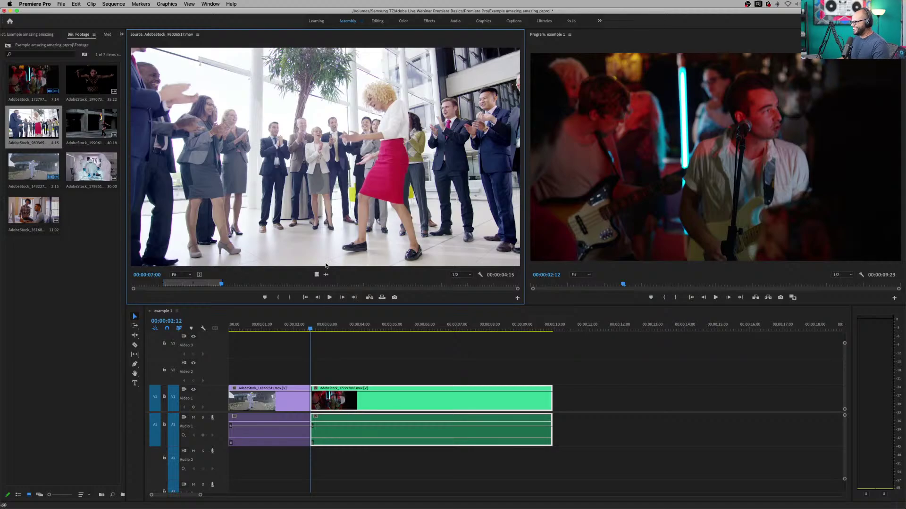
- Insert the marked office section between the astronaut and concert clips and play the sequence across both cuts
click(371, 298)
click(416, 362)
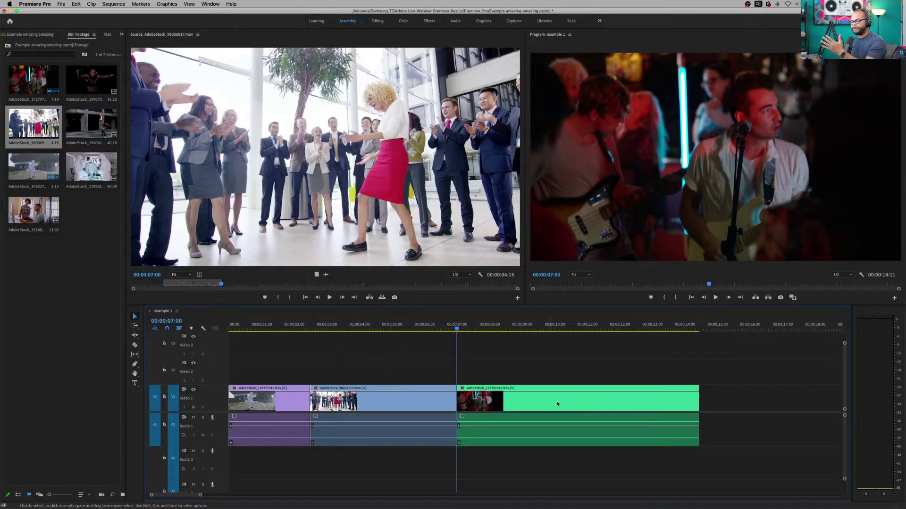
drag(493, 329, 299, 373)
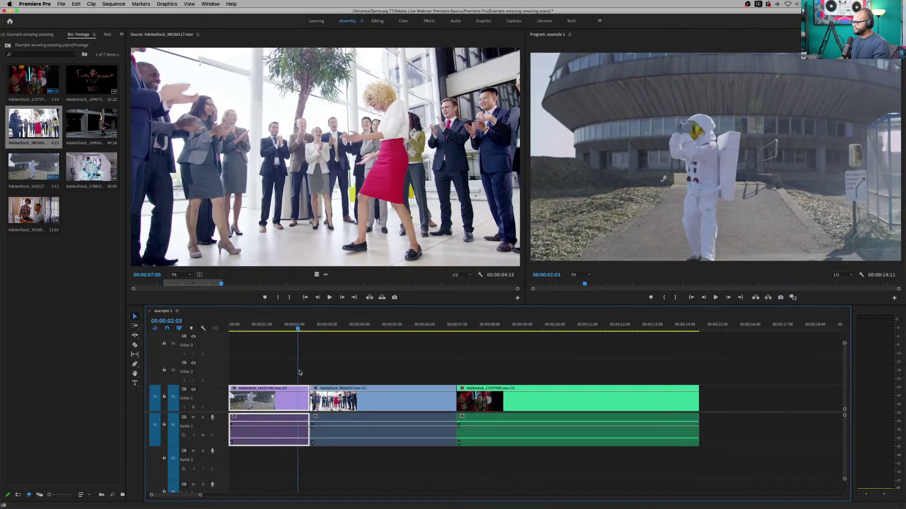
key(space)
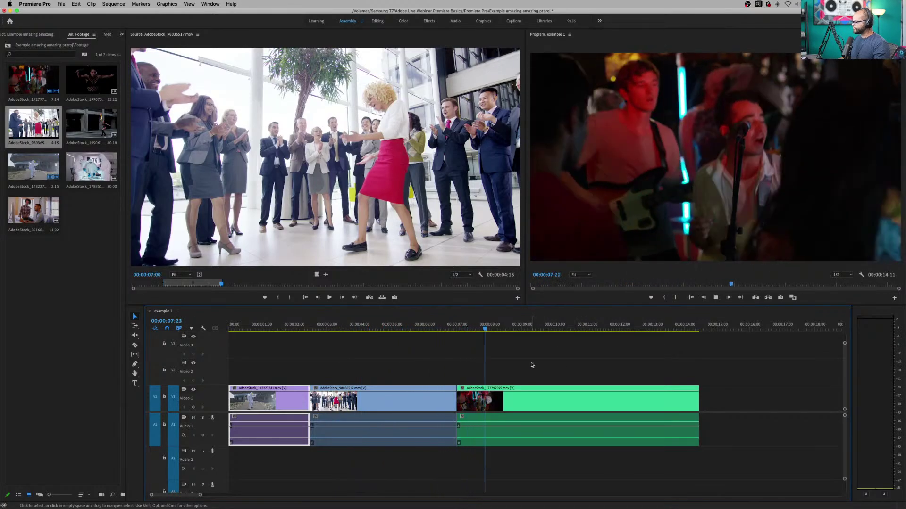
click(532, 365)
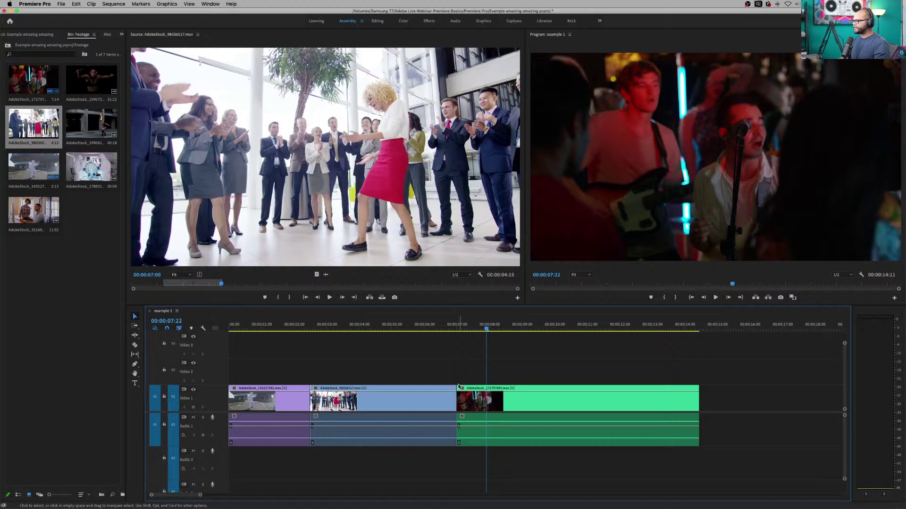
- Undo the insert and overwrite the start of the concert clip with the marked office section
key(super+z)
click(412, 369)
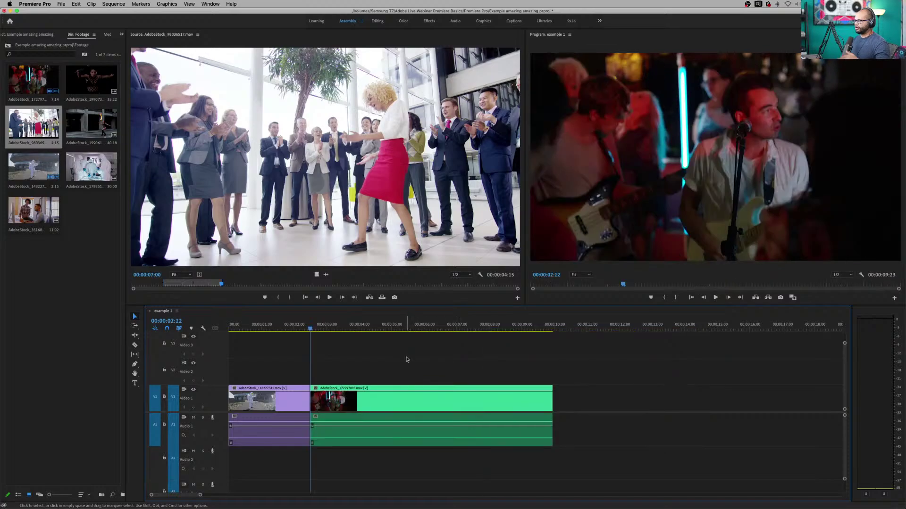
click(382, 297)
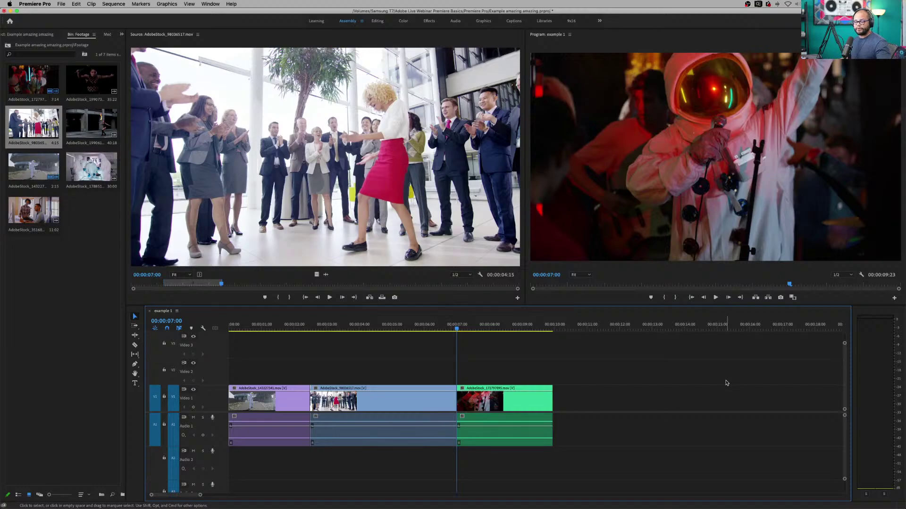
- Play the sequence from near the end of the astronaut clip through the office section into the concert clip
click(396, 329)
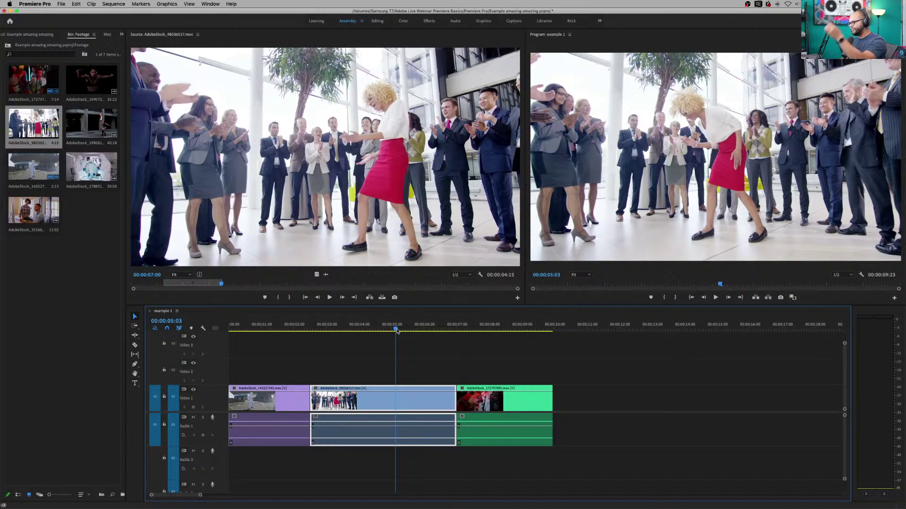
drag(396, 330, 303, 330)
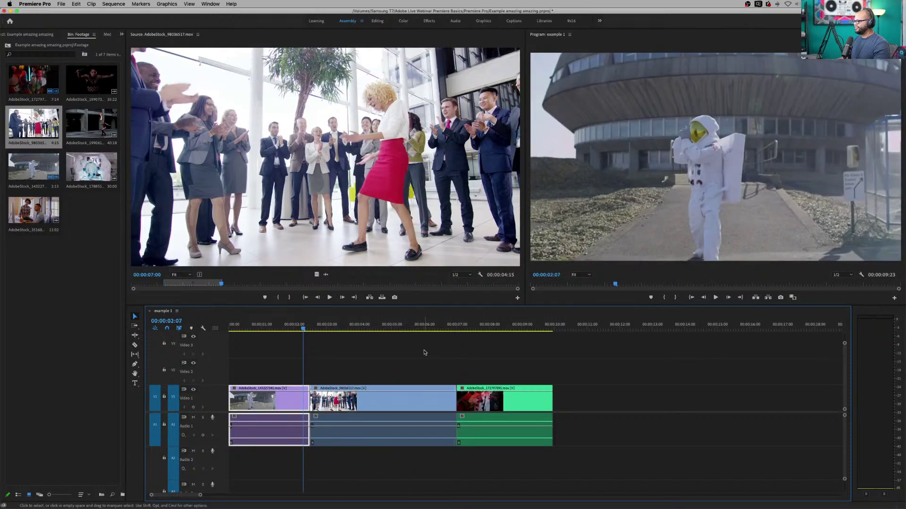
key(space)
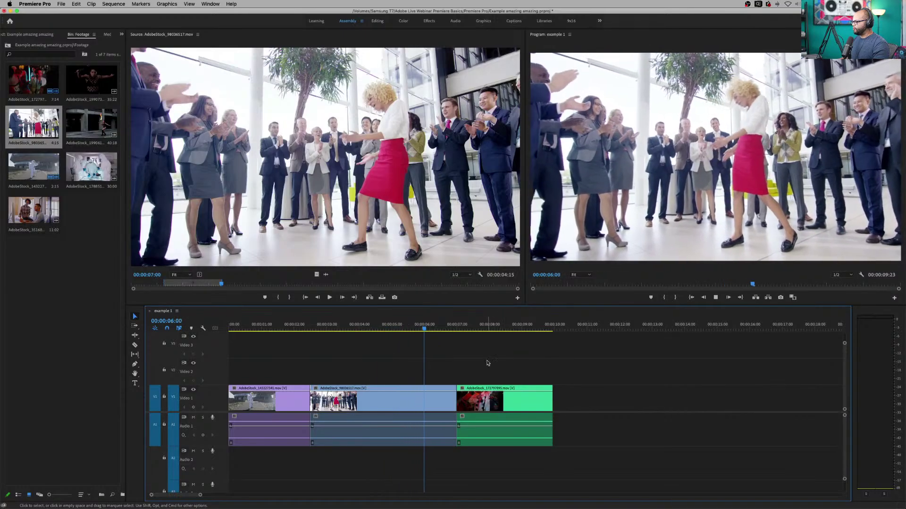
click(533, 398)
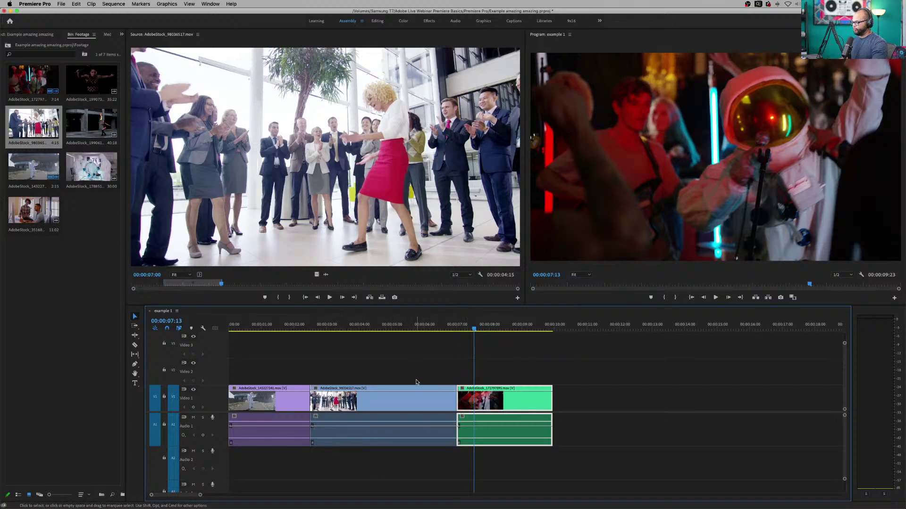
- Undo the overwrite edit and patch the source video to the Video 2 track
key(super+z)
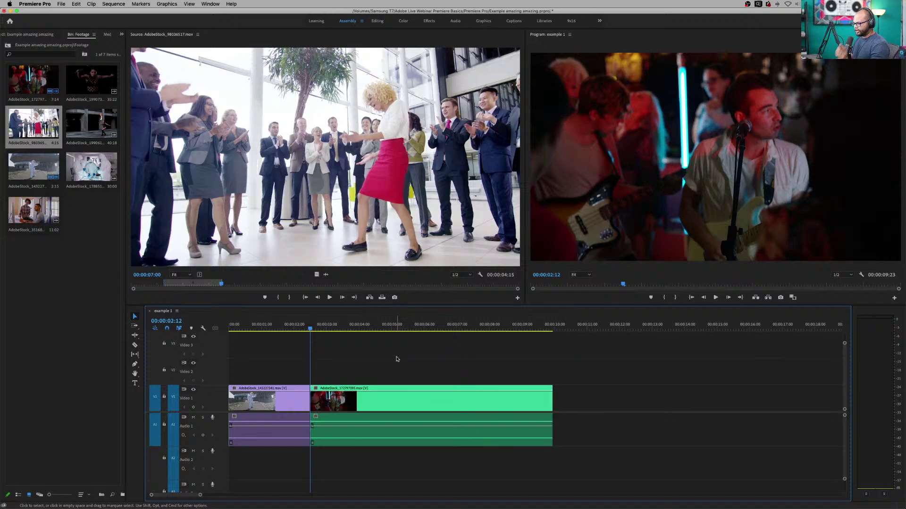
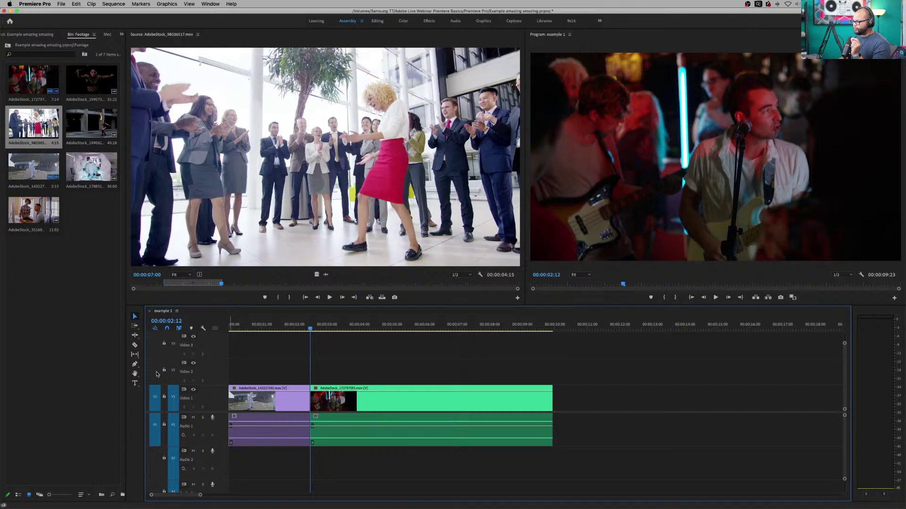
click(155, 371)
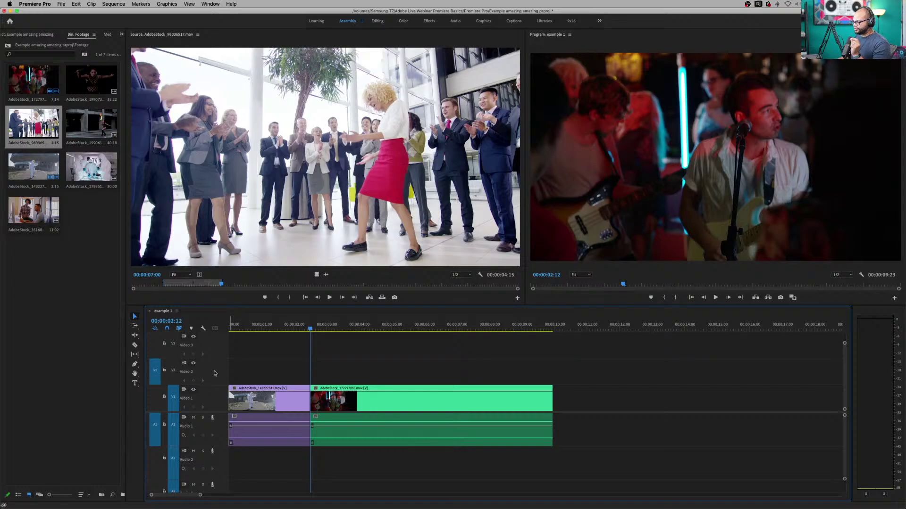
- Try inserting the marked office section at the cut with its video on Video 2, and undo the insert
click(371, 299)
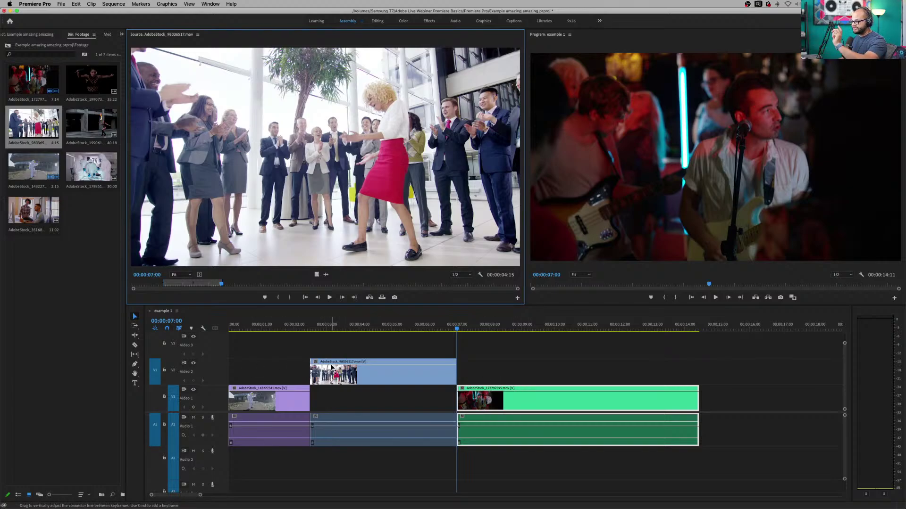
key(super+z)
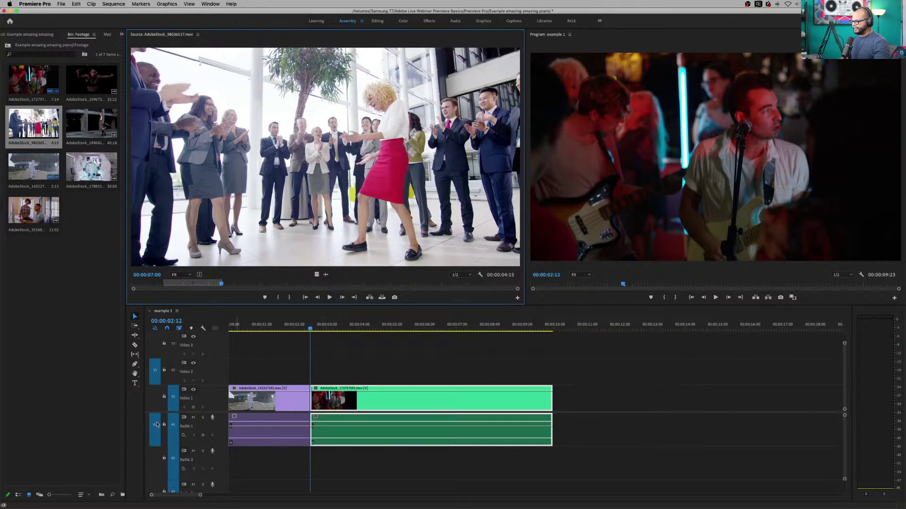
- Patch the source audio to Audio 2 and try inserting the office section on Video 2 and Audio 2
click(154, 463)
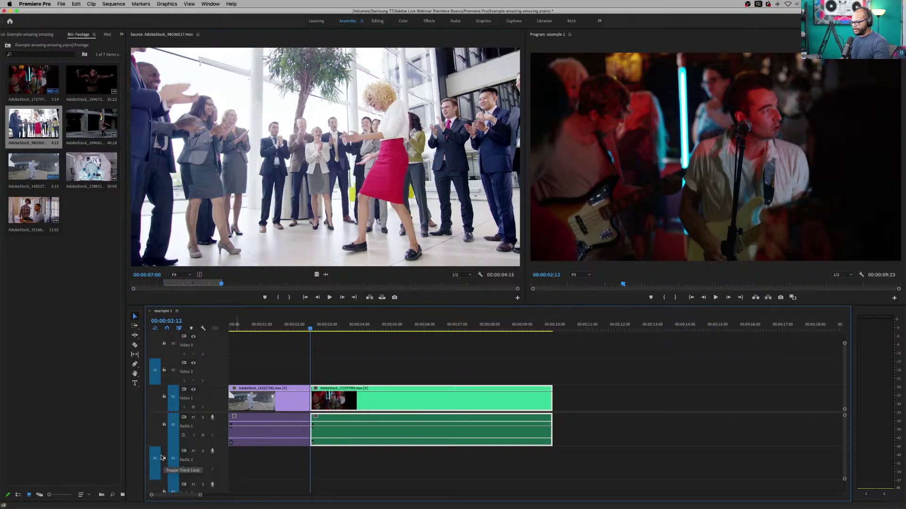
click(370, 297)
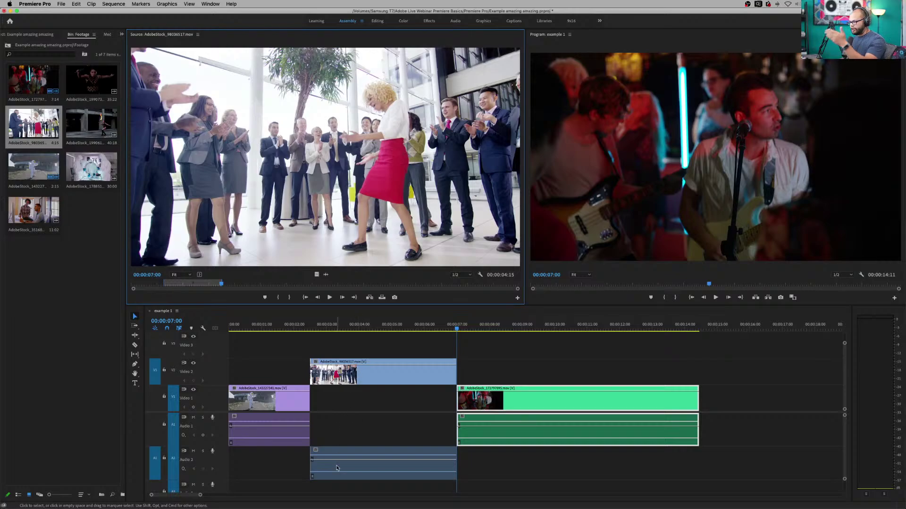
key(shift+Delete)
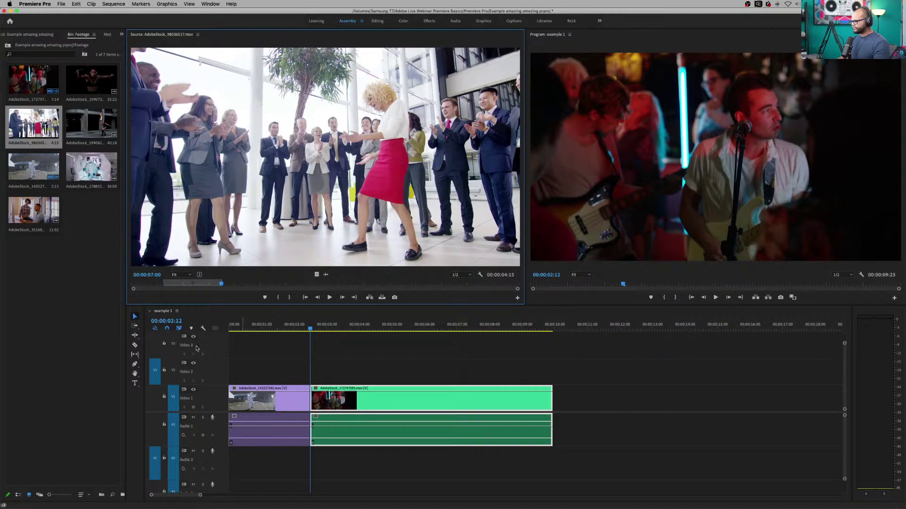
- Try overwriting the marked office section onto Video 2 and Audio 2 above the concert clip, and undo the edit
click(381, 297)
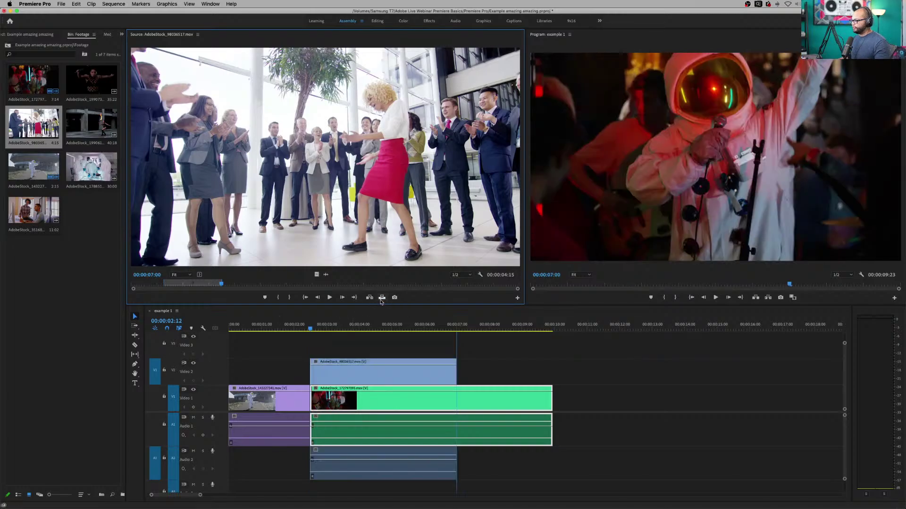
click(336, 414)
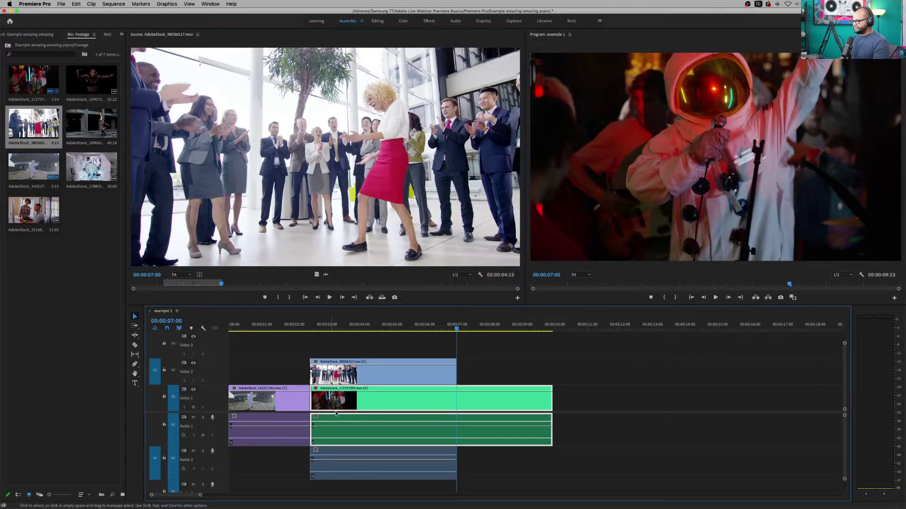
click(371, 380)
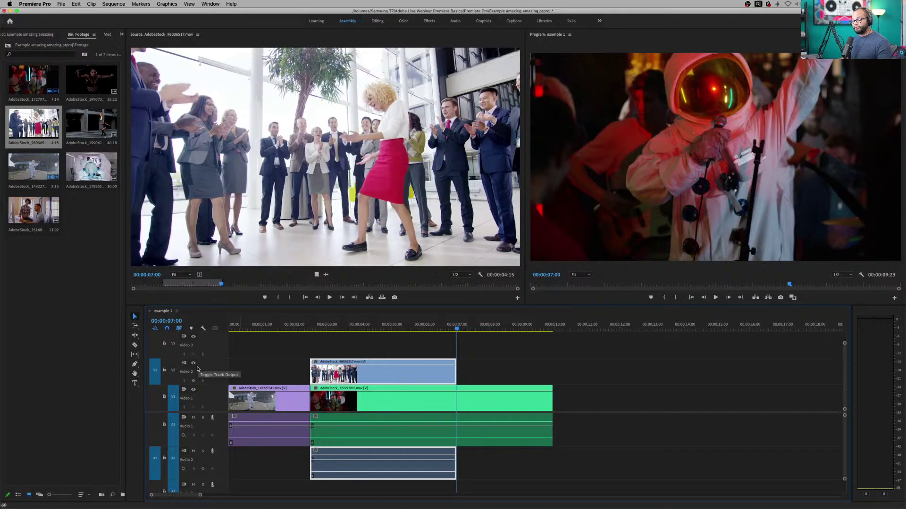
key(super+z)
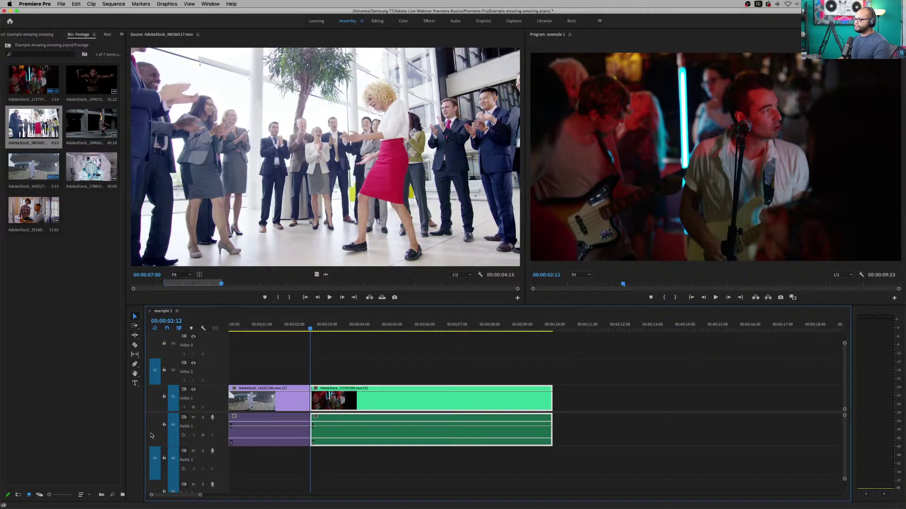
- Turn off the source audio patch and overwrite only the office section's video onto Video 2 from the cut
click(153, 464)
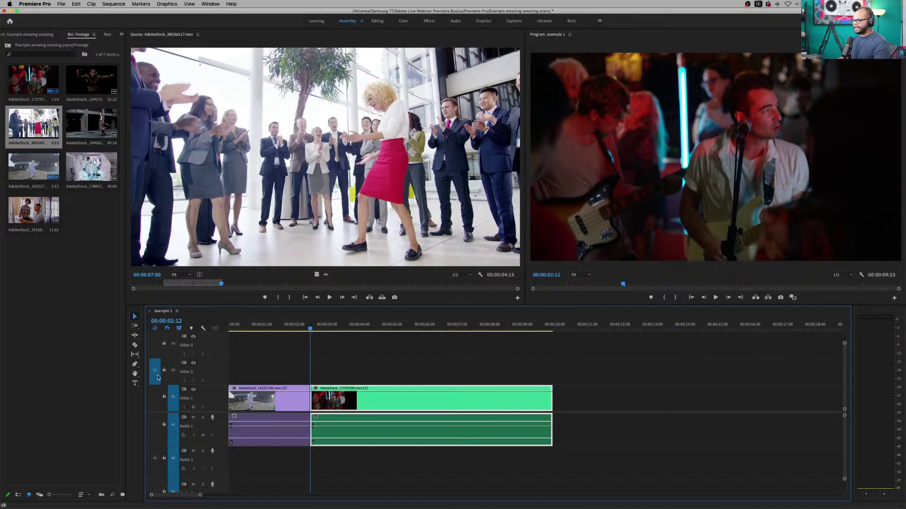
click(382, 297)
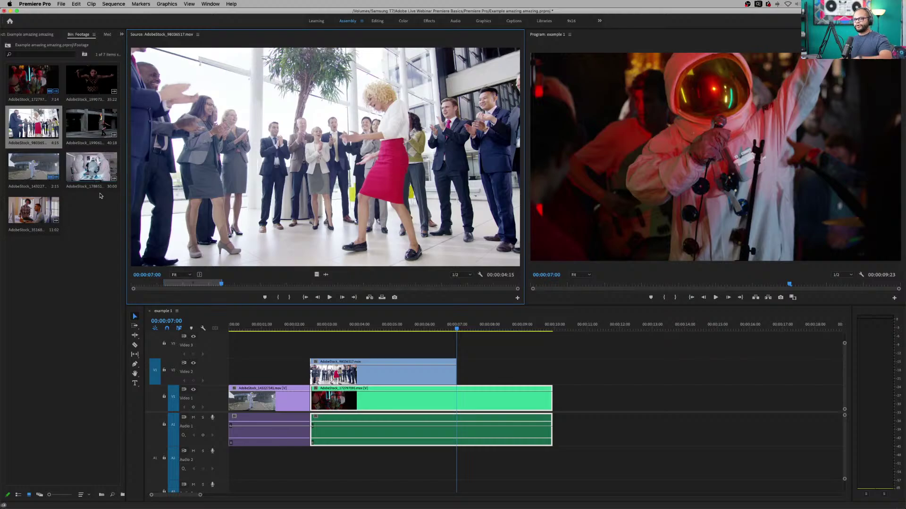
- Undo the video-only overwrite on Video 2 and turn the source audio patch for Audio 2 back on
drag(231, 282, 341, 284)
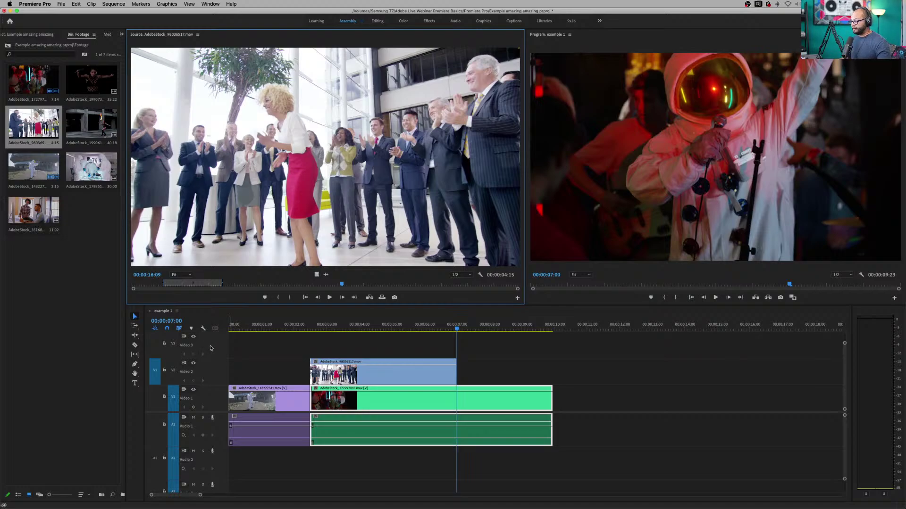
key(super+z)
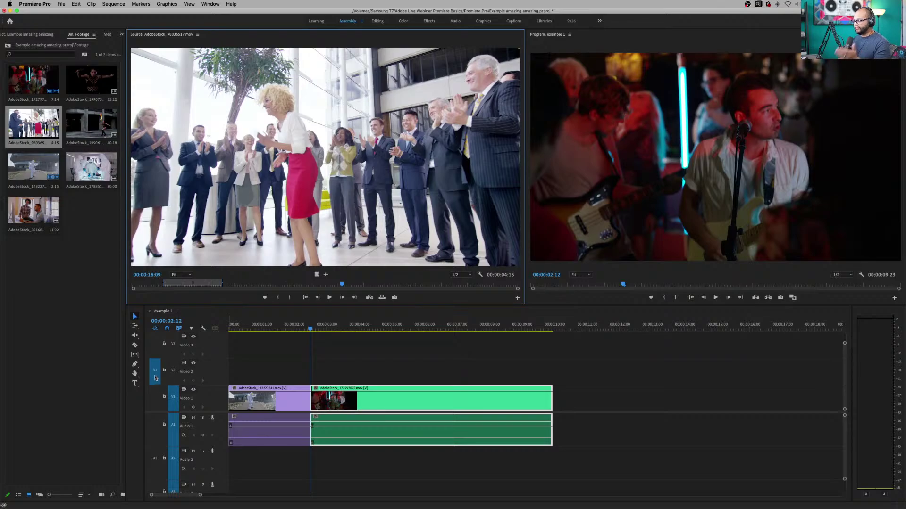
drag(217, 283, 181, 282)
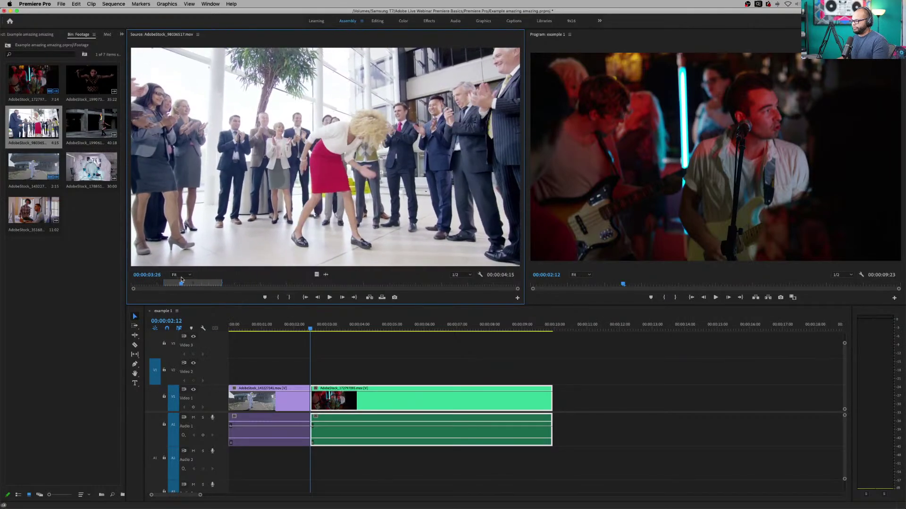
click(156, 460)
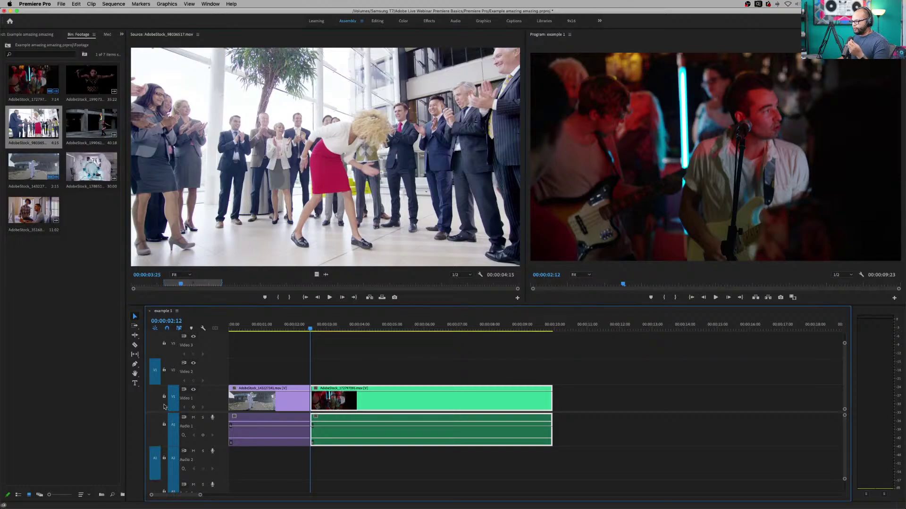
- Turn off the source video patch and overwrite only the office section's audio onto Audio 2 from the cut
click(155, 373)
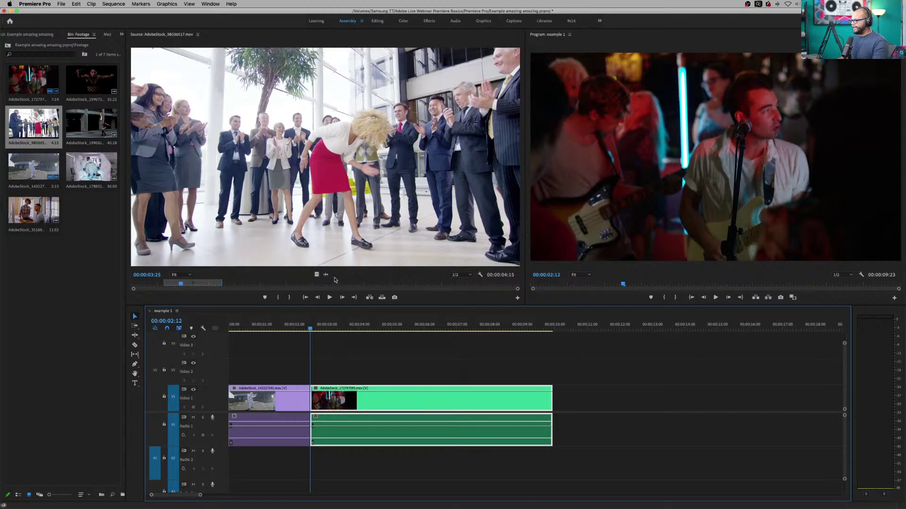
click(382, 298)
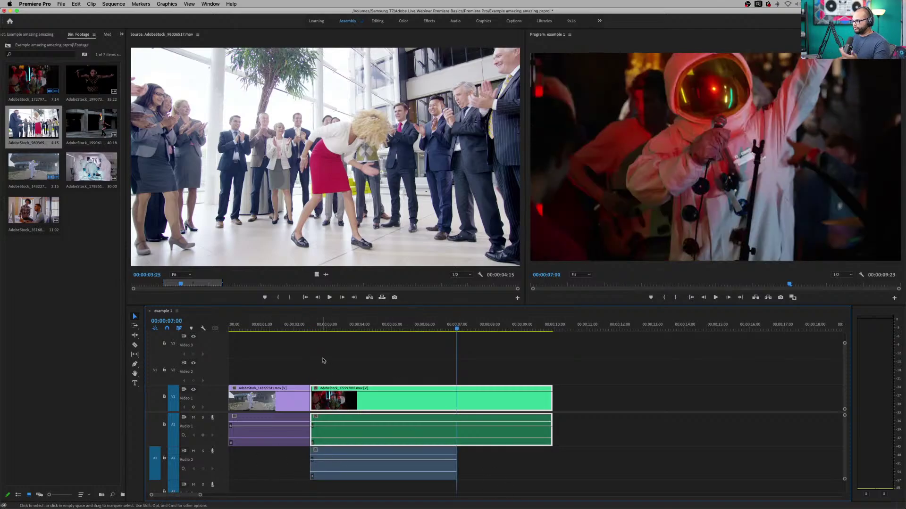
click(314, 320)
drag(314, 320, 354, 337)
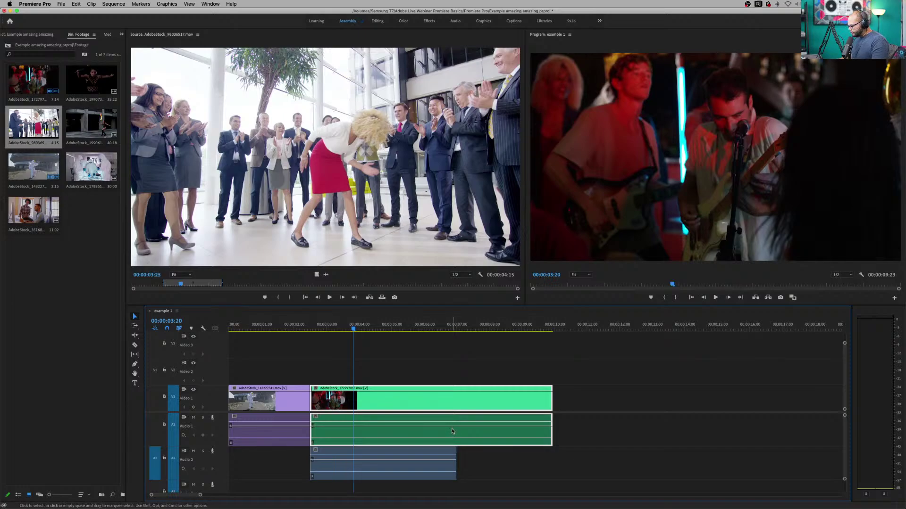
- Turn the source video patch for Video 2 back on and delete the office audio clip from Audio 2
click(373, 465)
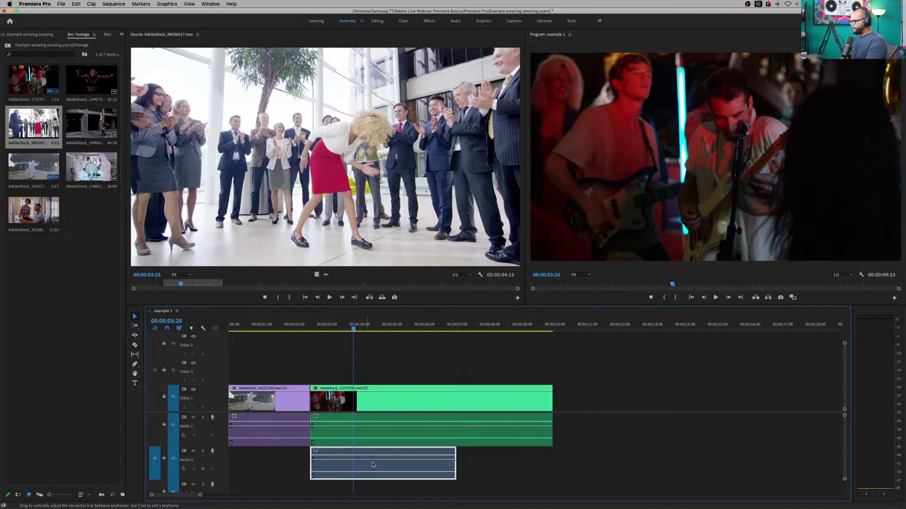
click(155, 372)
click(433, 412)
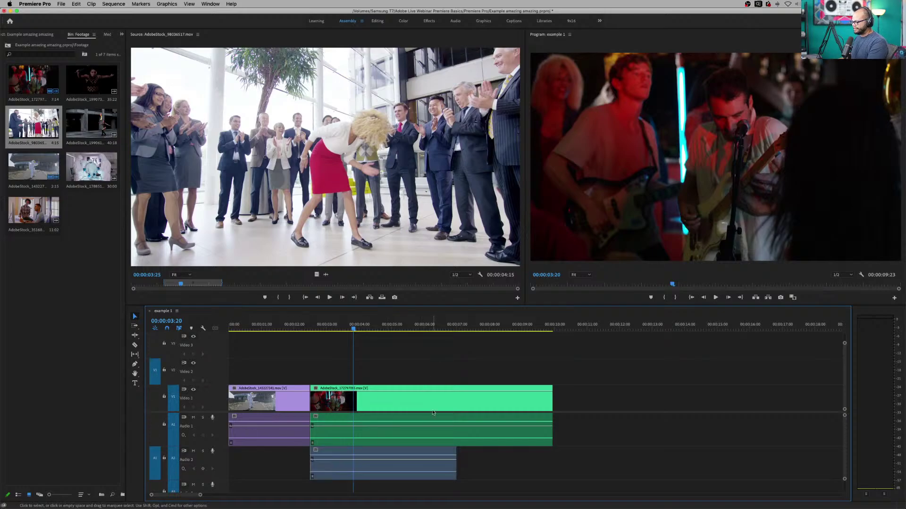
click(419, 462)
key(Delete)
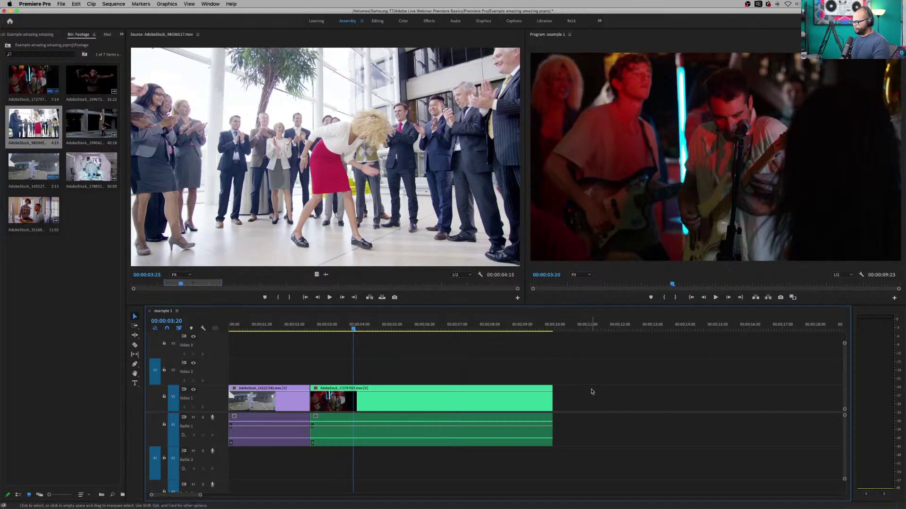
- Try placing the office clip from the bin beyond the concert clip on Video 2 and Audio 2, and undo it
key(minus)
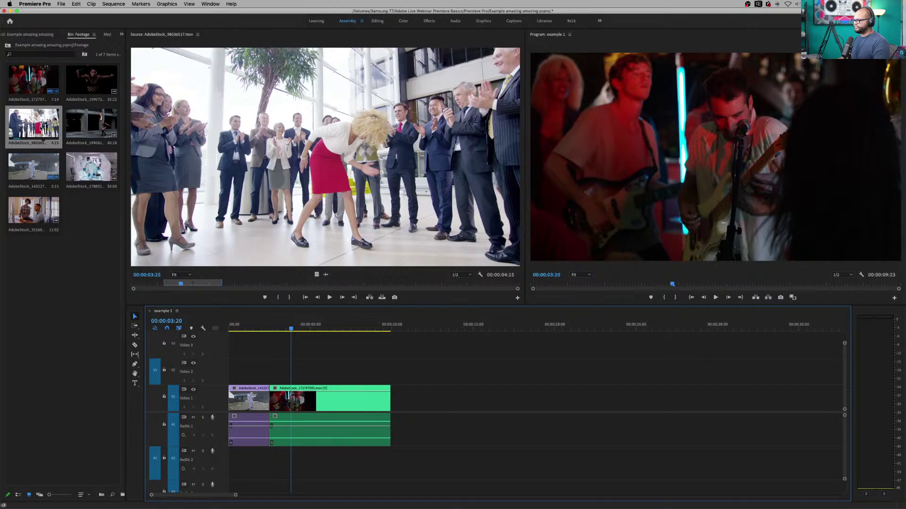
drag(37, 128, 475, 382)
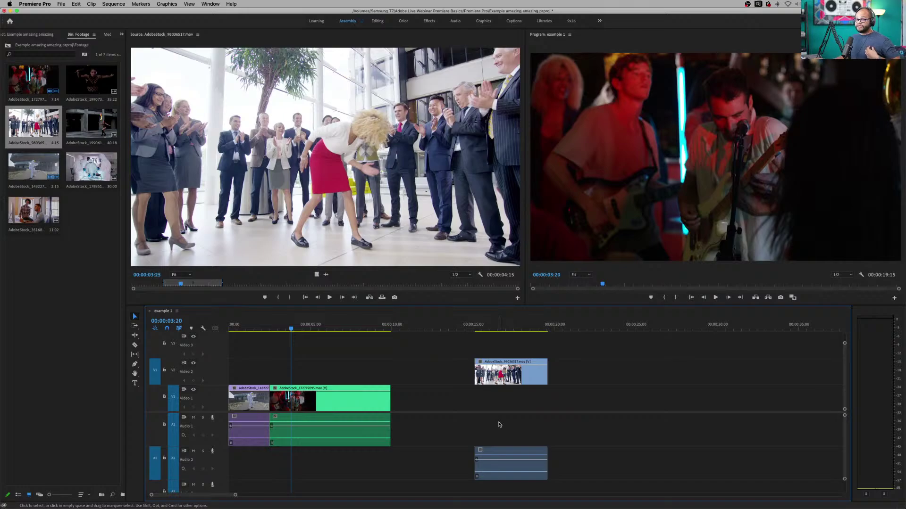
key(super+z)
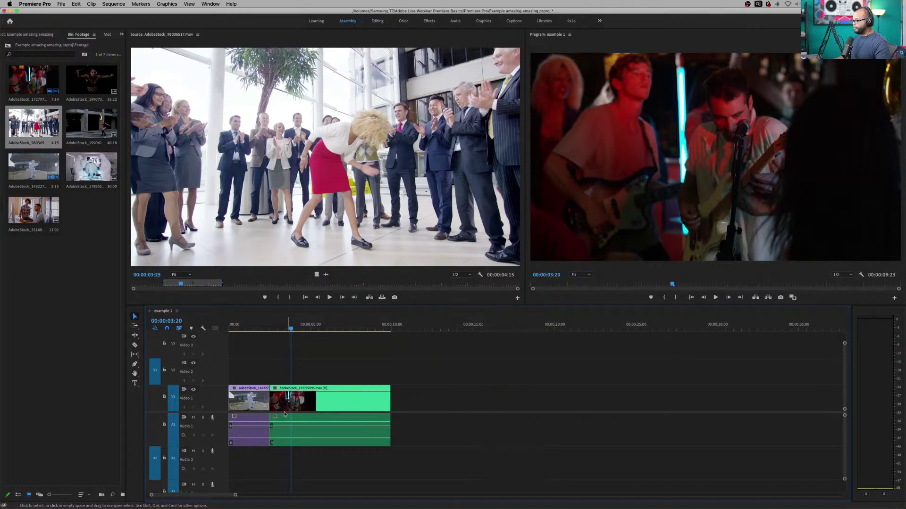
- With the source audio patch off, try placing the office clip's video alone on Video 2, then restore the patch and delete the clip
click(154, 462)
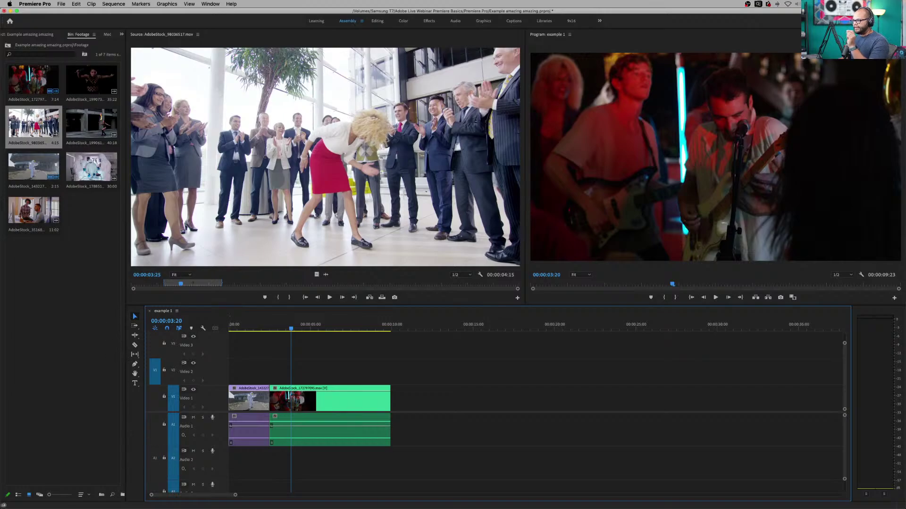
click(33, 124)
drag(359, 300, 436, 382)
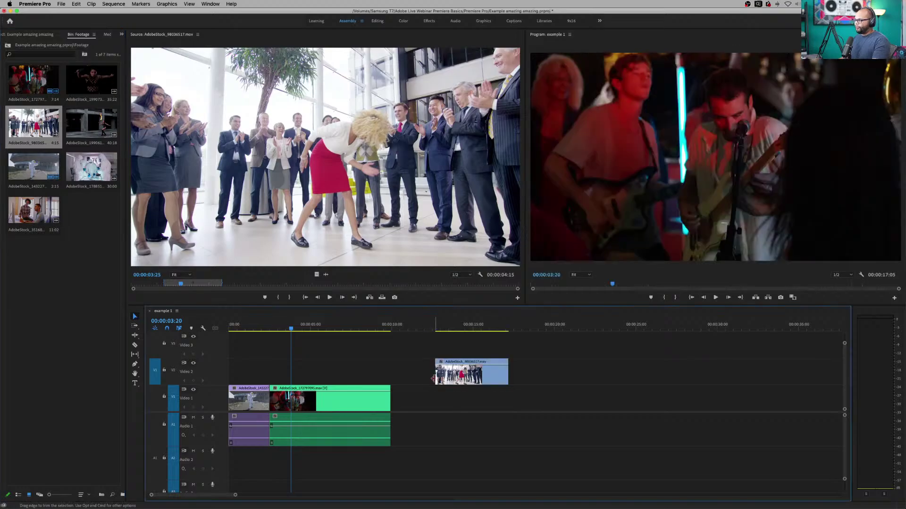
scroll(176, 434, down, 2)
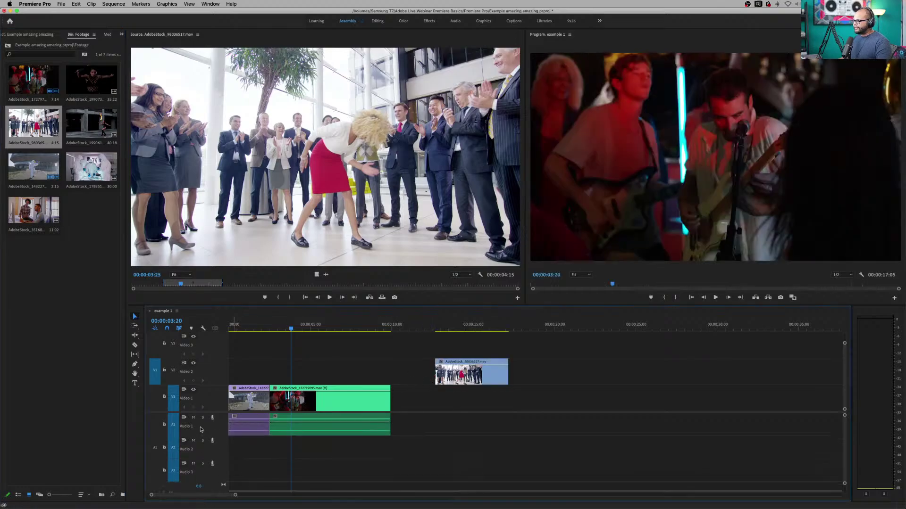
click(154, 444)
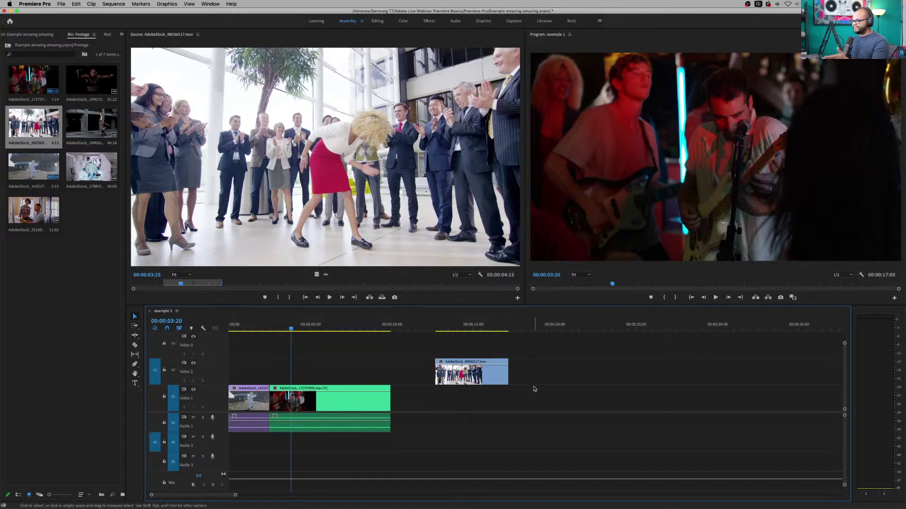
key(Delete)
- Try placing the office clip with both patches on beyond the concert clip, and delete its linked video and audio
drag(53, 129, 457, 386)
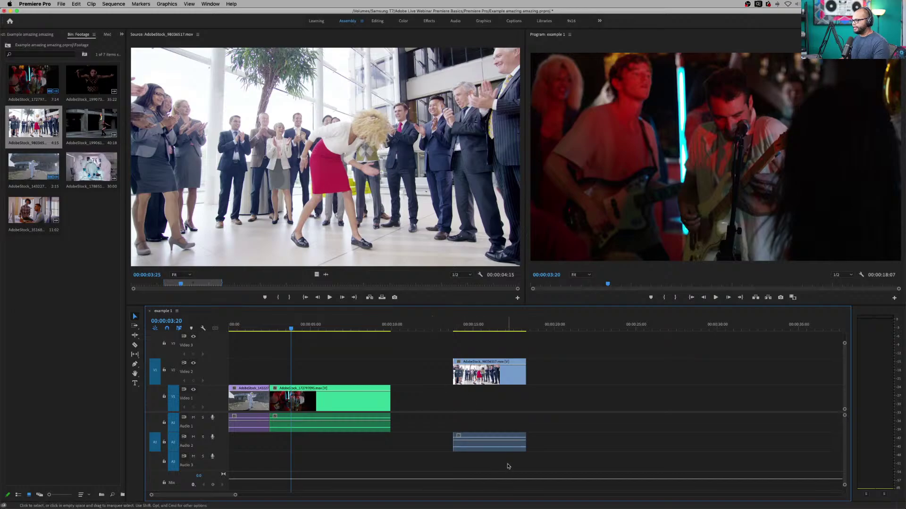
click(499, 447)
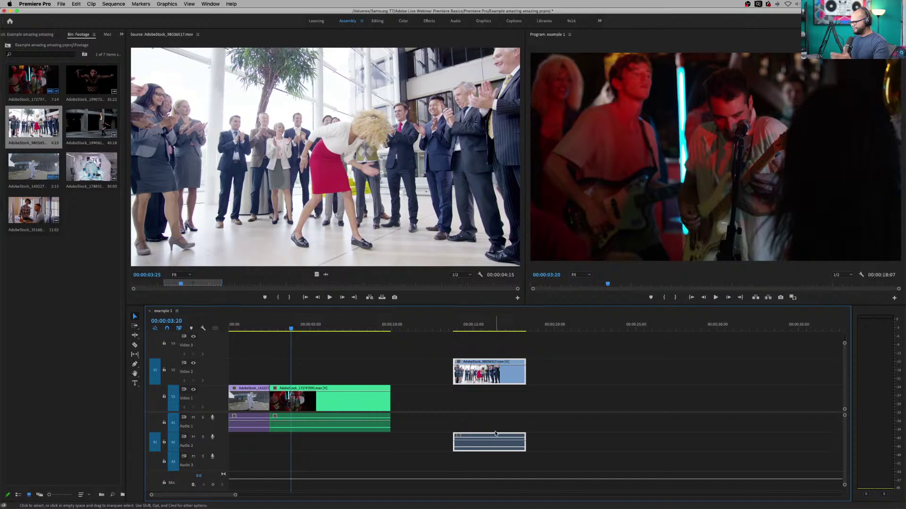
key(Delete)
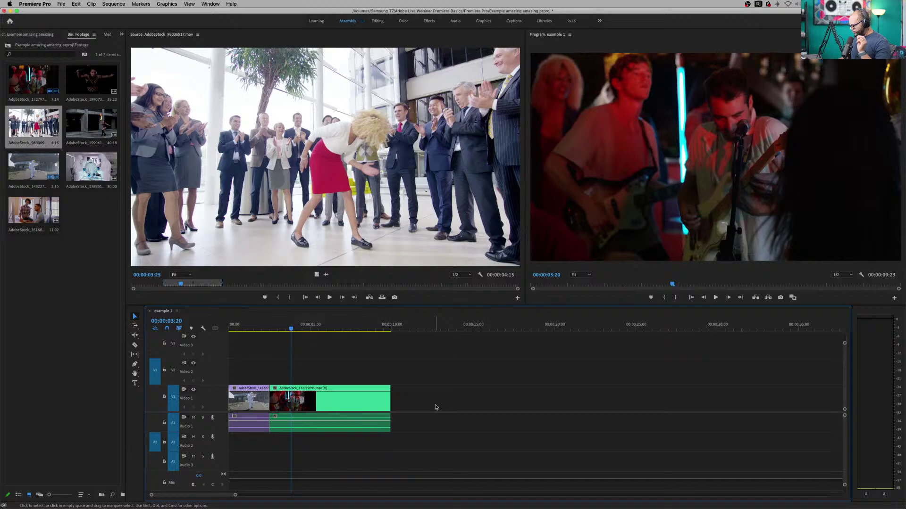
- Insert the marked office section at the cut between the astronaut and concert clips, at 00:00:02:12
click(82, 407)
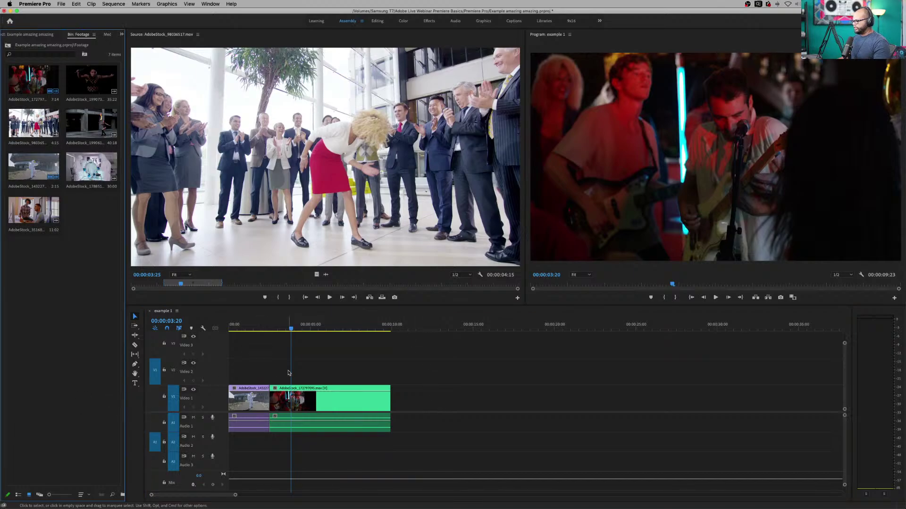
click(15, 113)
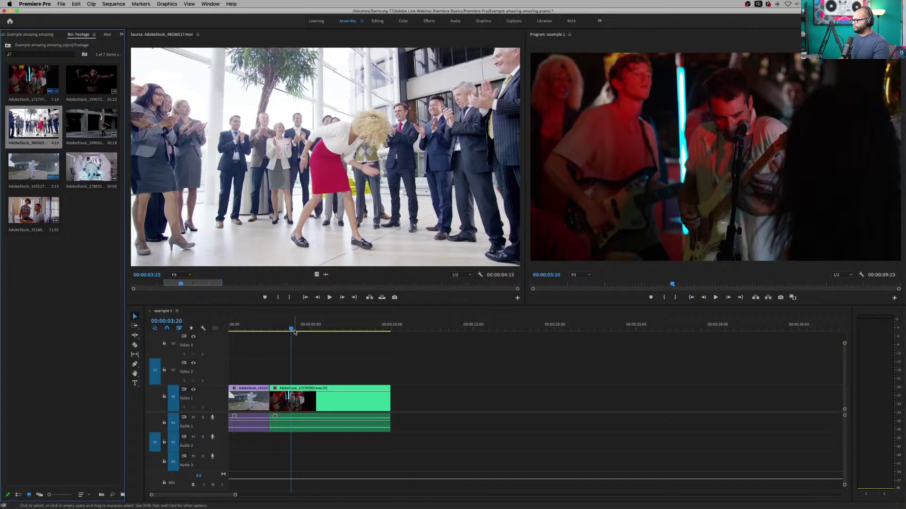
drag(294, 331, 270, 330)
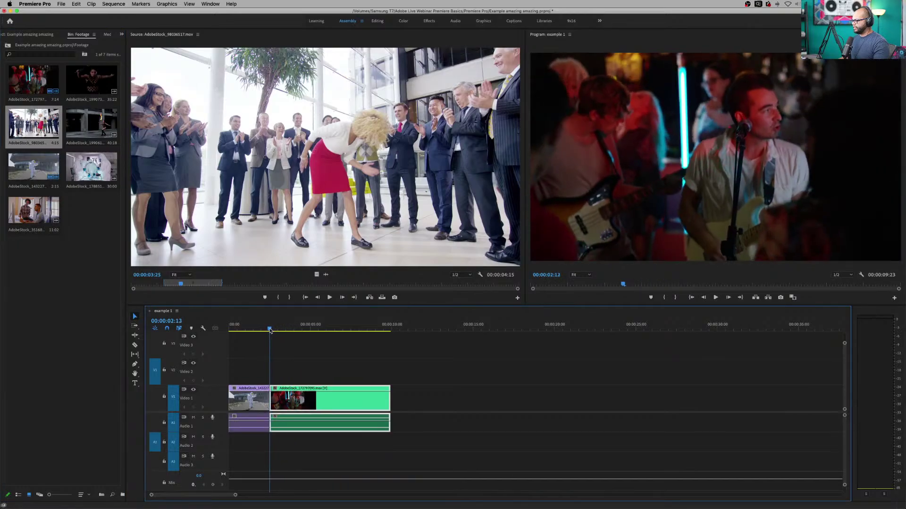
click(369, 297)
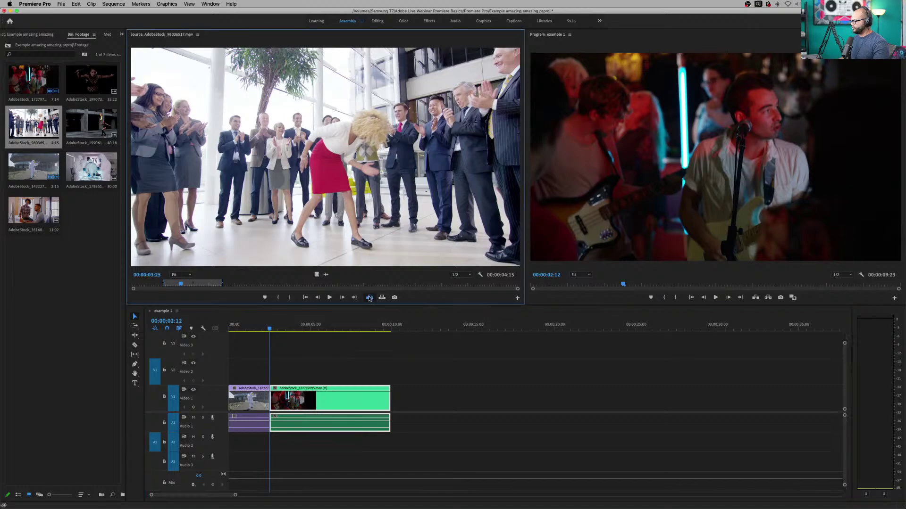
- Move the inserted office clip's video down to Video 1 and its audio up to Audio 1
drag(302, 372, 302, 399)
drag(301, 436, 300, 415)
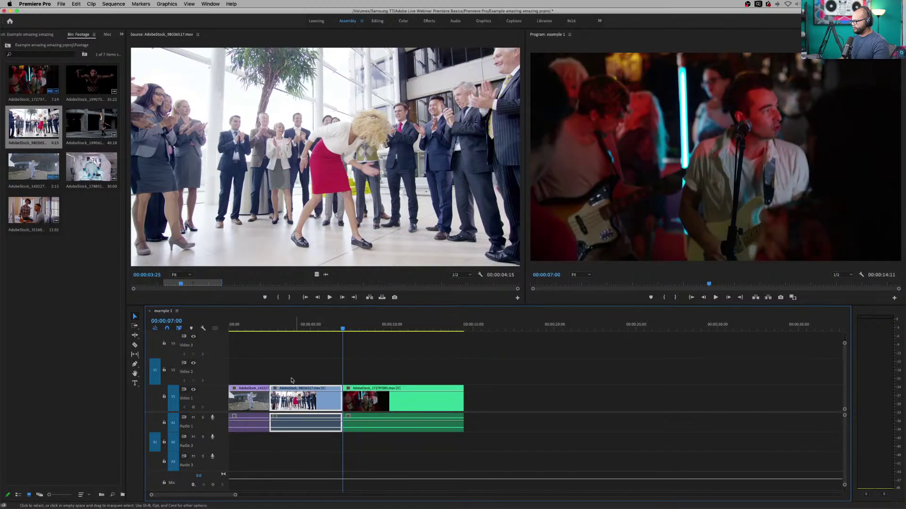
click(233, 383)
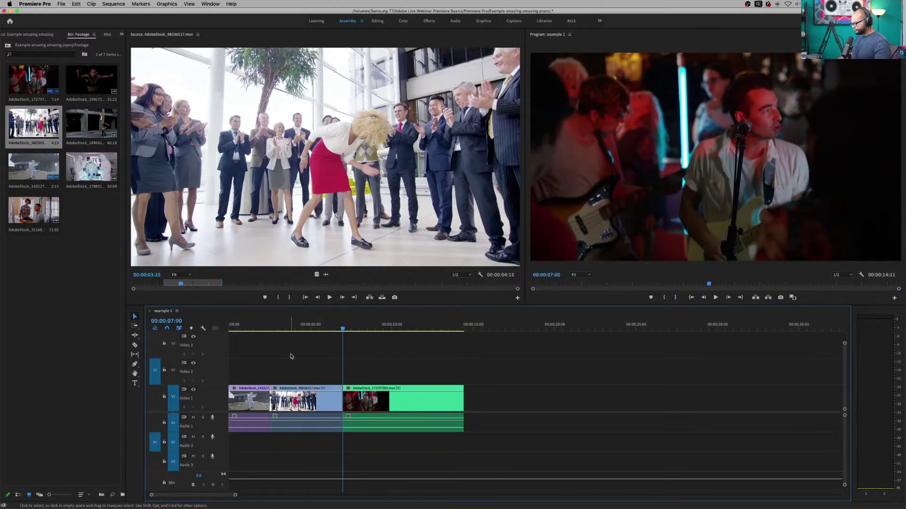
- Patch the source video to Video 1 and audio to Audio 1, and play the sequence from the start
click(154, 400)
click(155, 423)
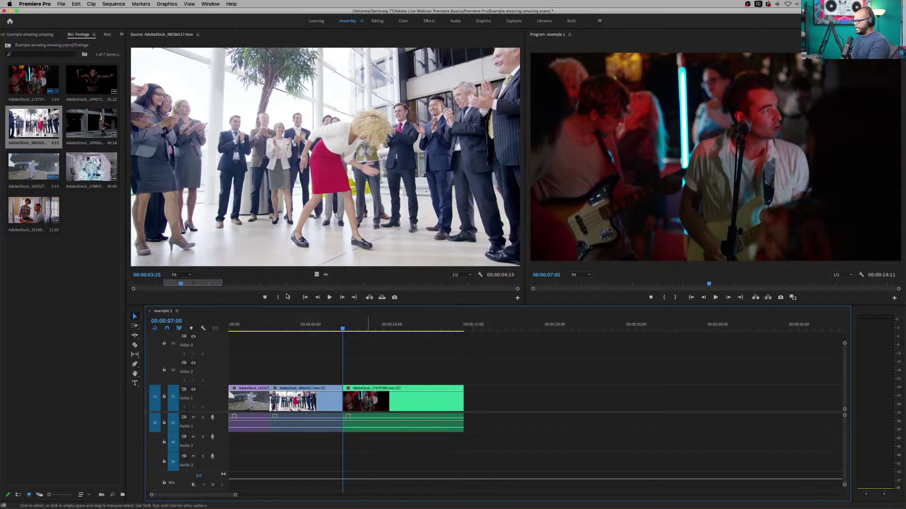
key(Home)
key(space)
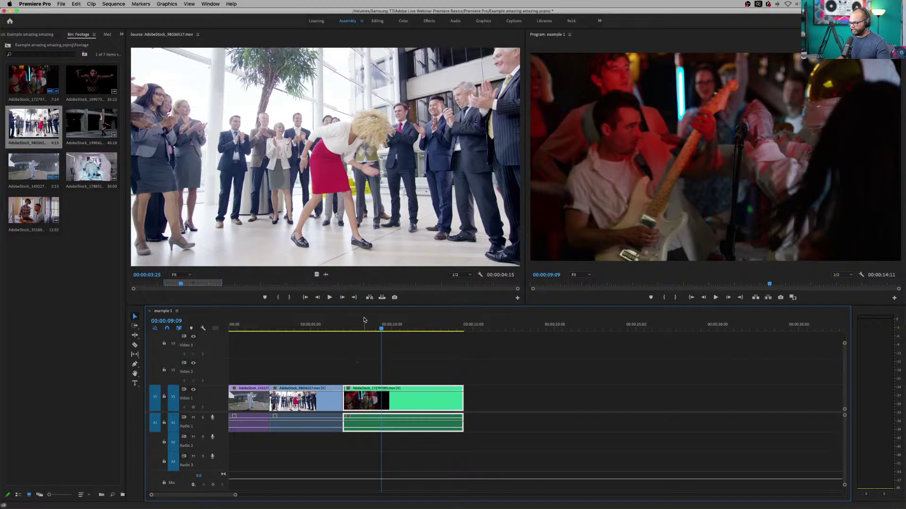
- Enlarge the timeline area upward and shrink the source monitor to give the program monitor more width
key(=)
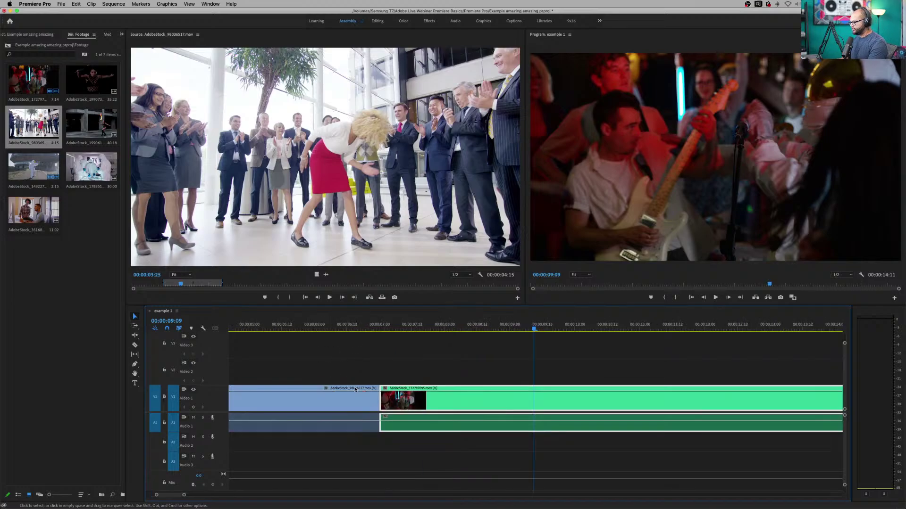
key(-)
drag(490, 305, 490, 235)
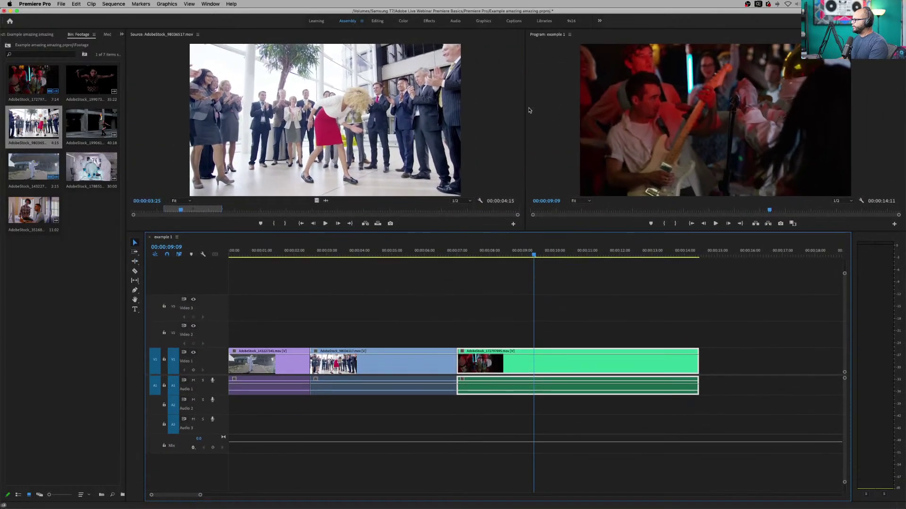
drag(525, 108, 249, 108)
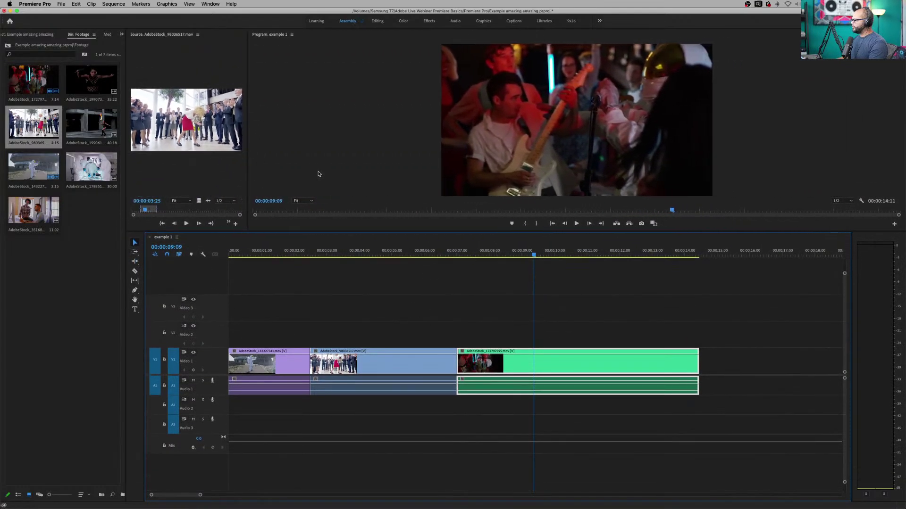
- Split the office clip at 00:00:05:19 with the Razor tool and return to the Selection tool
click(356, 336)
mouse_move(364, 252)
mouse_down()
mouse_move(303, 253)
mouse_move(357, 258)
mouse_up()
drag(390, 255, 417, 263)
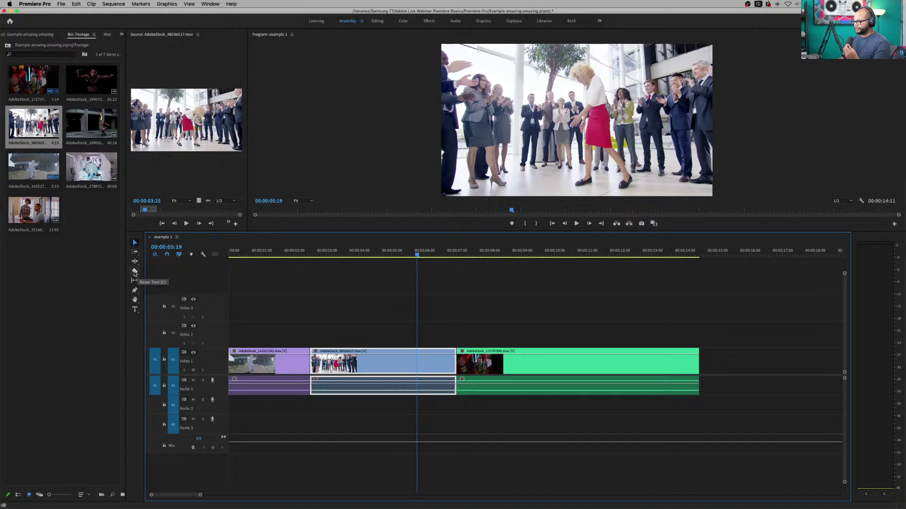
click(134, 273)
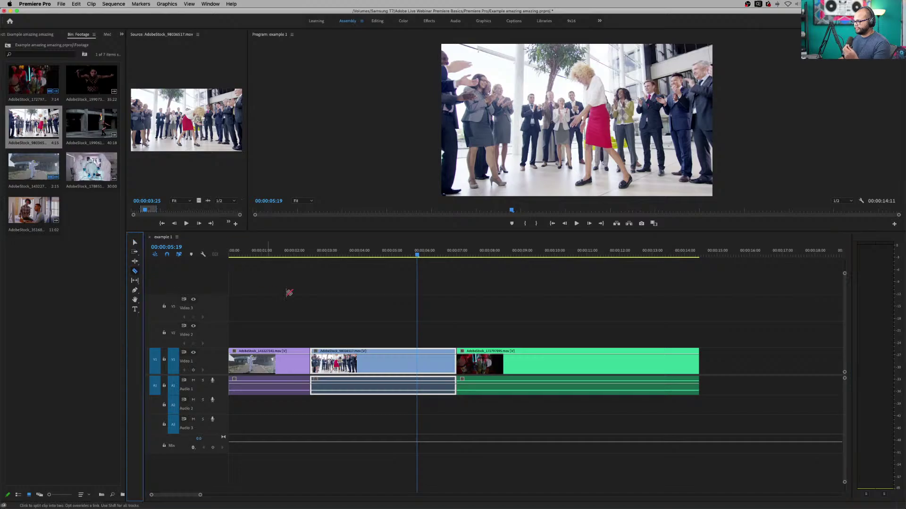
click(418, 366)
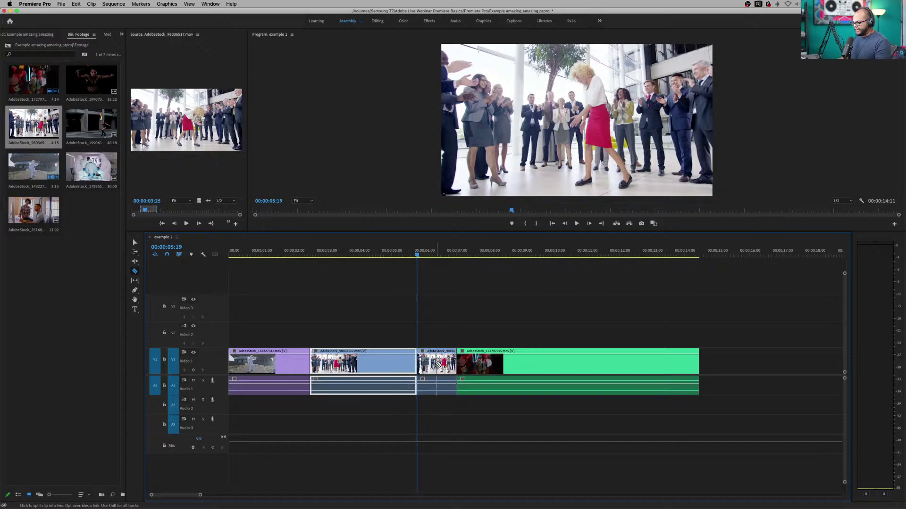
key(v)
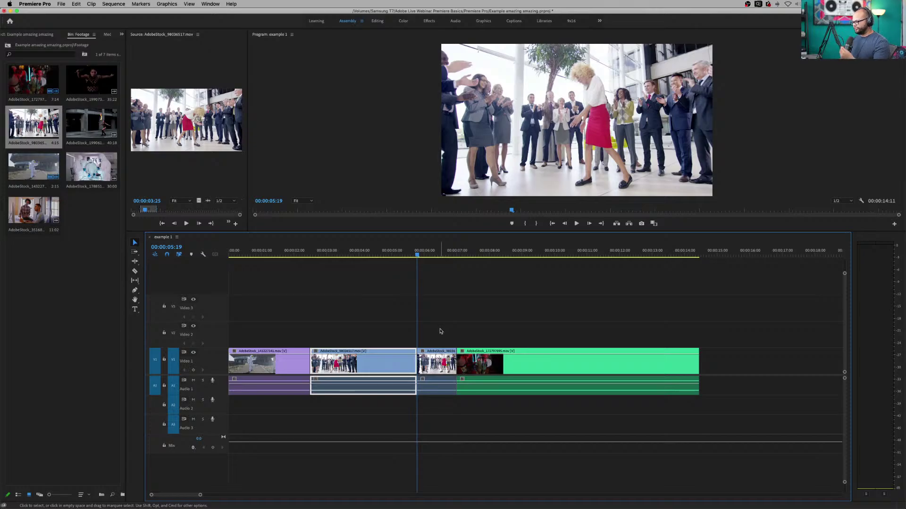
- Delete the short office clip piece after the playhead, leaving a gap, and undo the deletion
drag(447, 327, 437, 395)
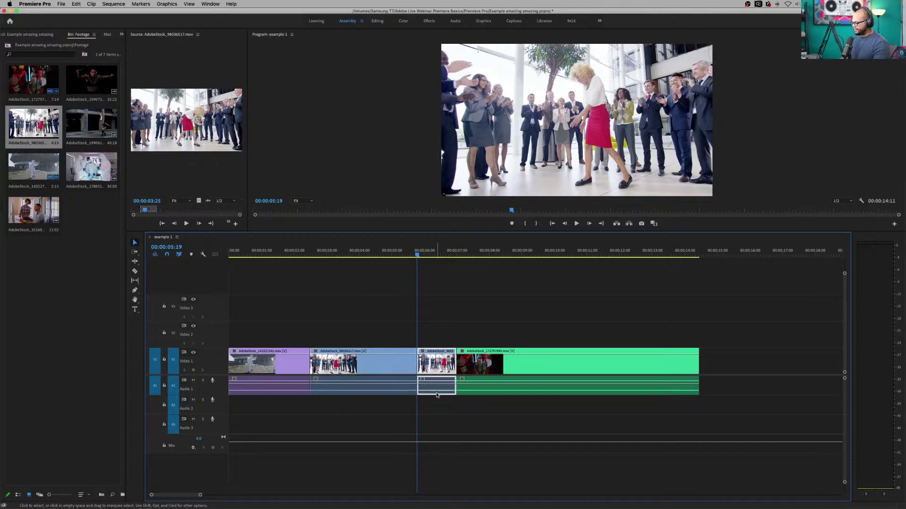
key(Delete)
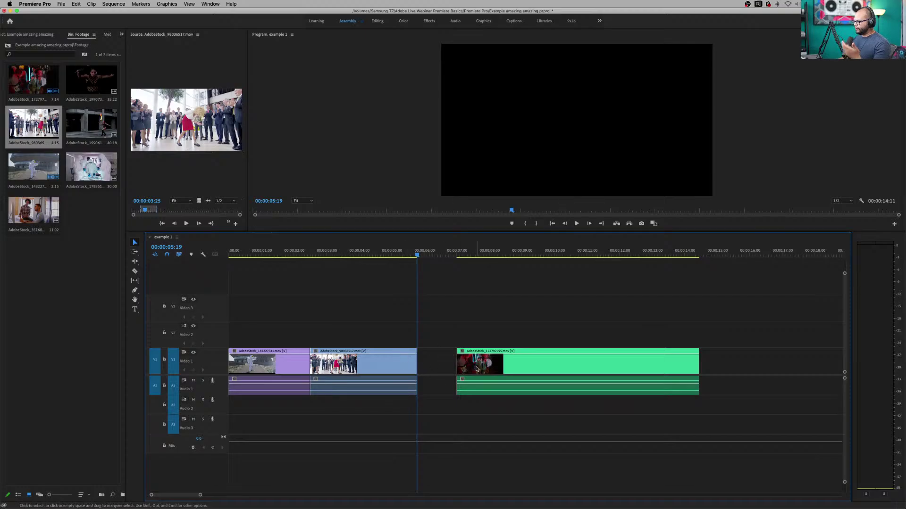
drag(592, 370, 571, 373)
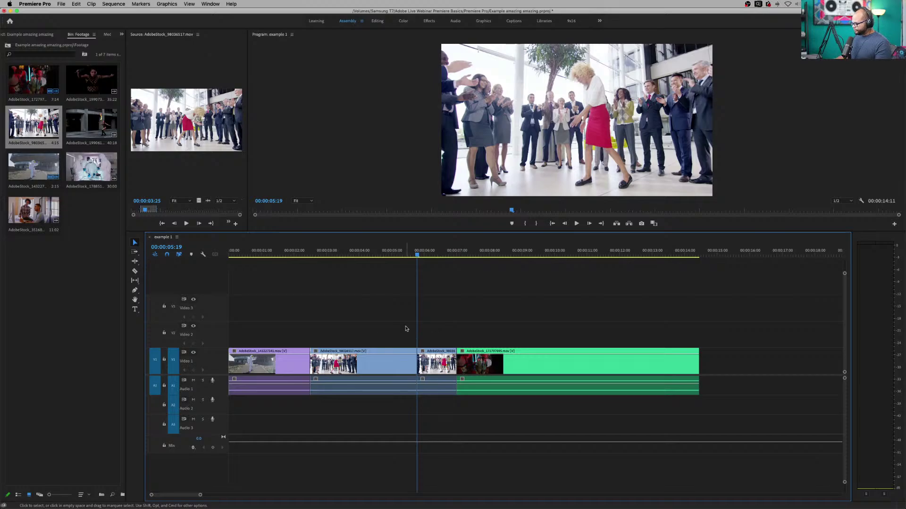
- Try Ripple Delete on the short office clip piece after the playhead two times, undoing each deletion
click(439, 365)
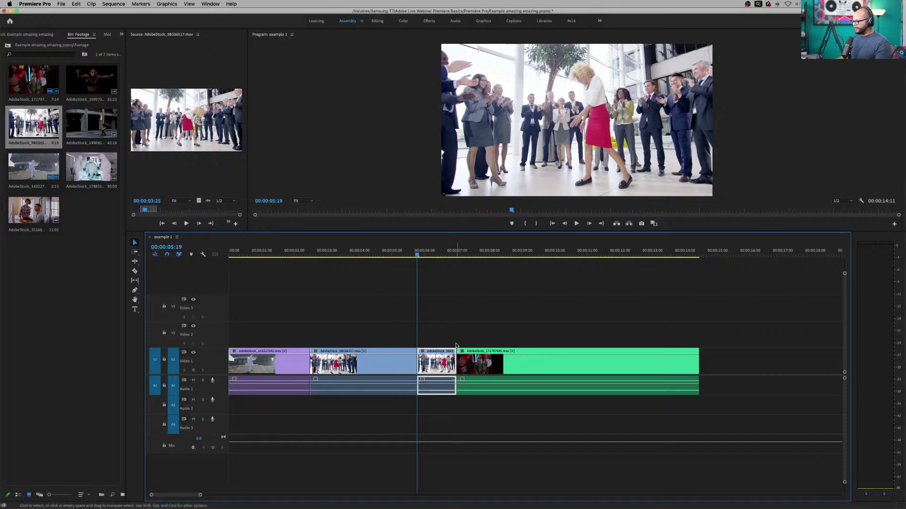
right_click(439, 362)
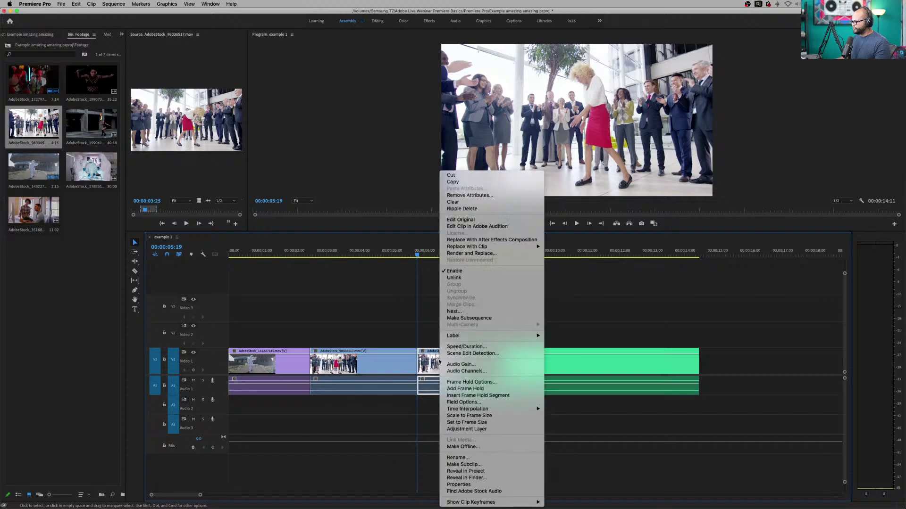
click(471, 210)
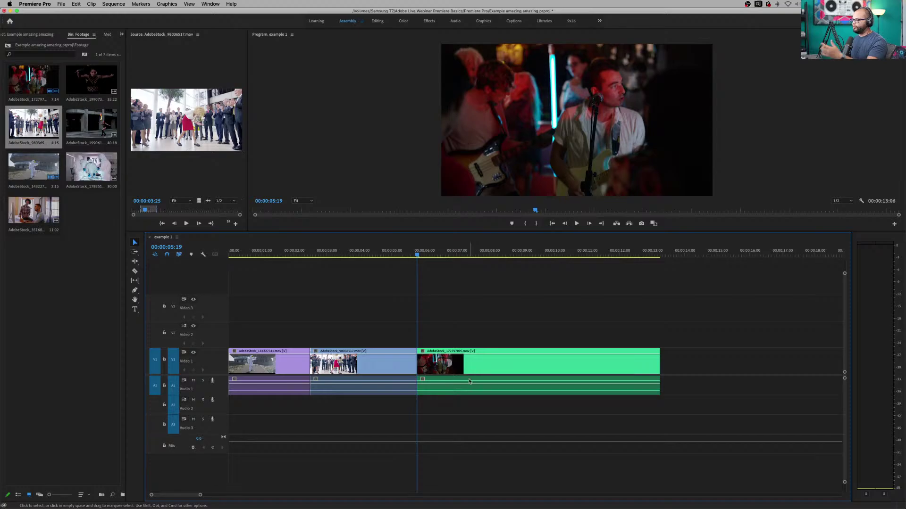
key(comma)
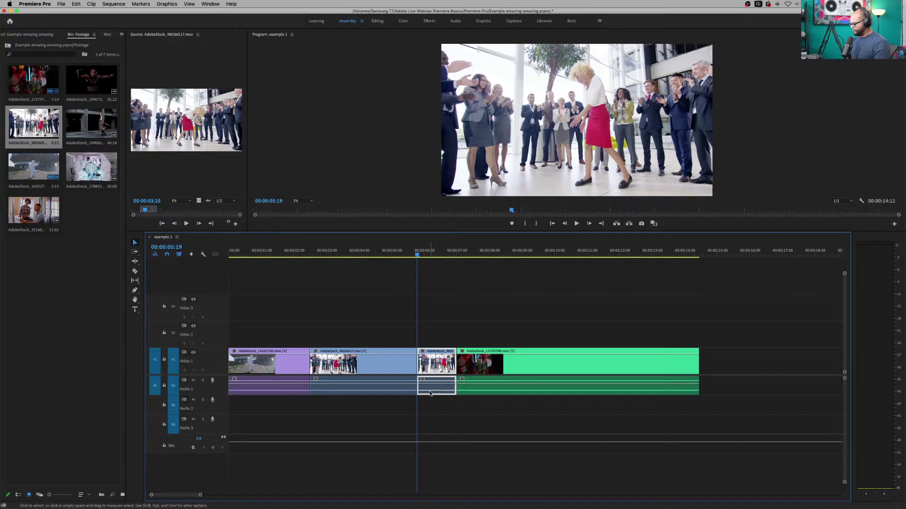
key(alt+BackSpace)
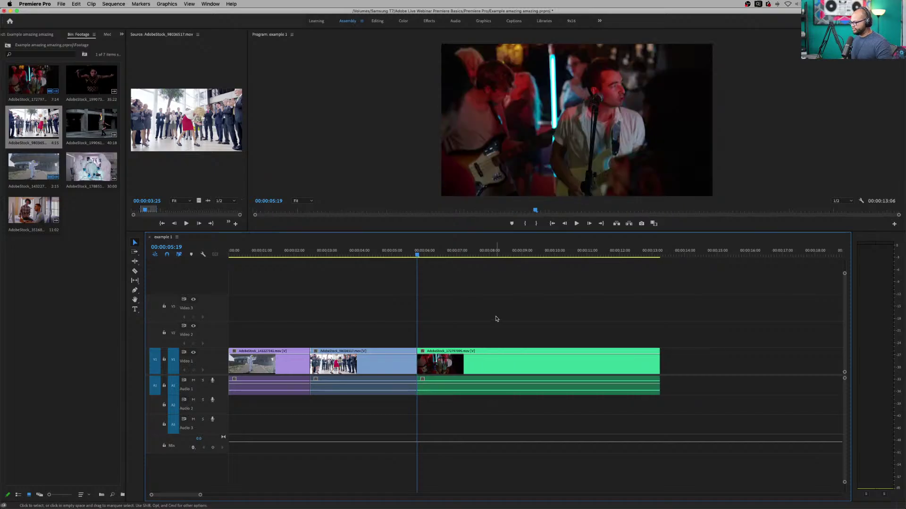
key(comma)
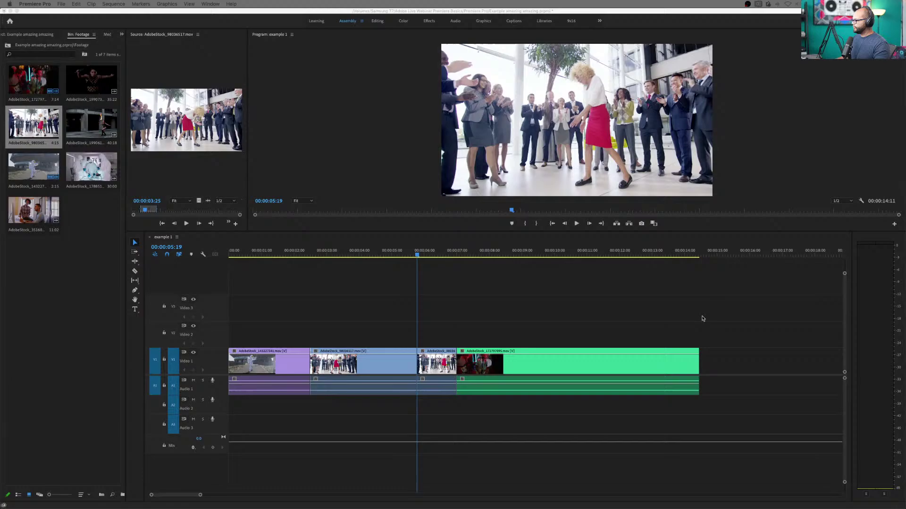
- Undo the Razor split in the office clip
click(532, 264)
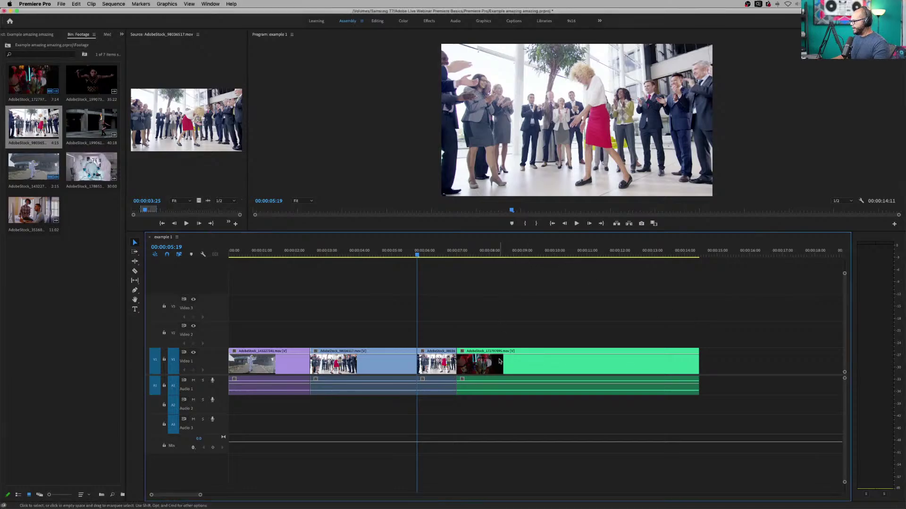
alt+click(437, 386)
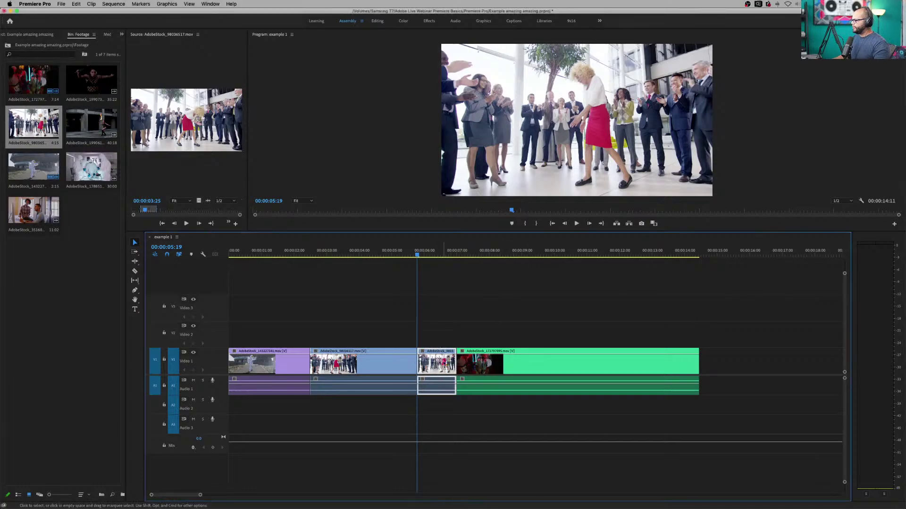
click(435, 292)
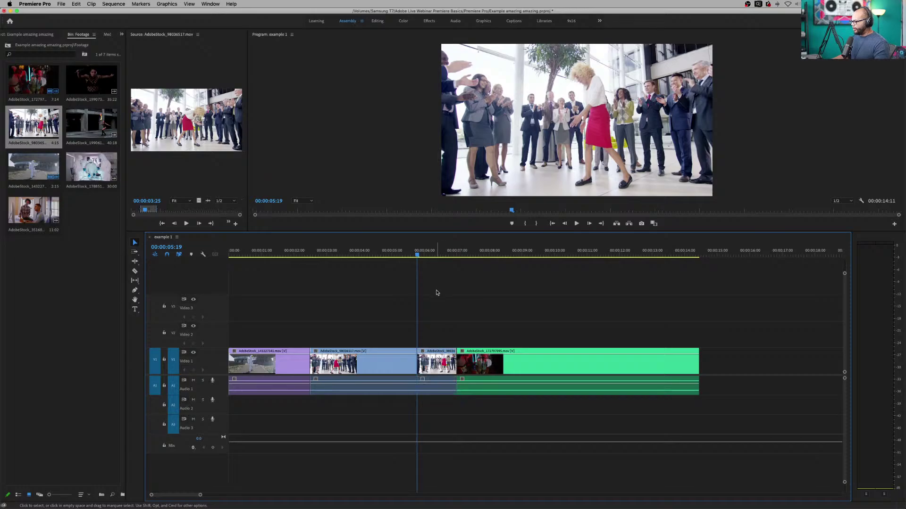
key(super+z)
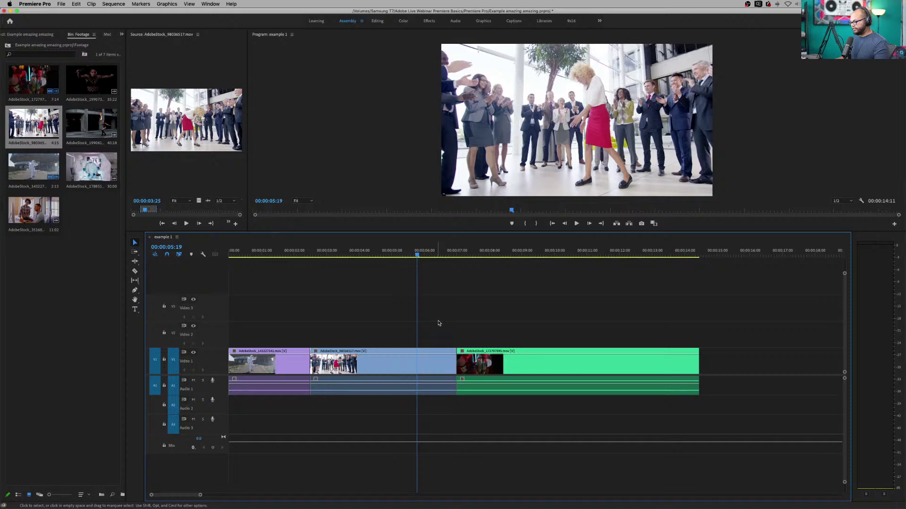
- Try to ripple trim the office clip's end back to the playhead at 00:00:05:23, and undo the trim
key(j)
click(438, 359)
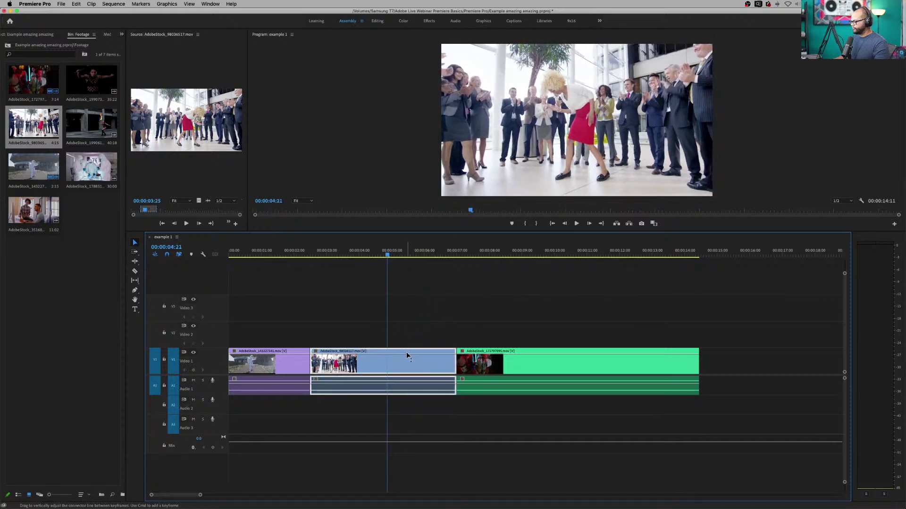
click(391, 255)
key(l)
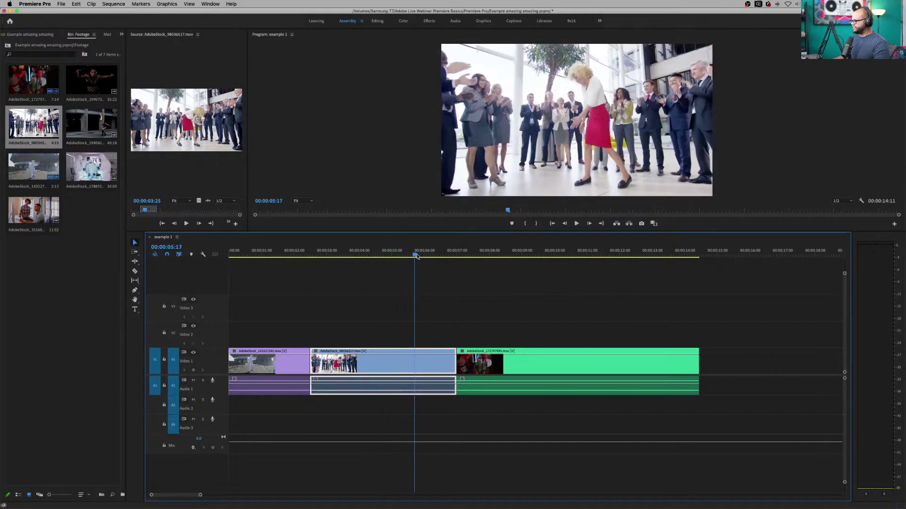
key(k)
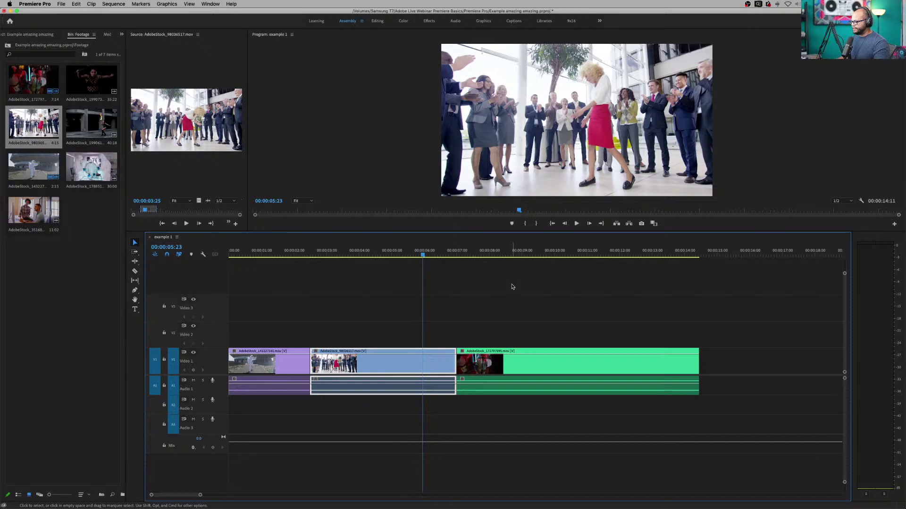
key(w)
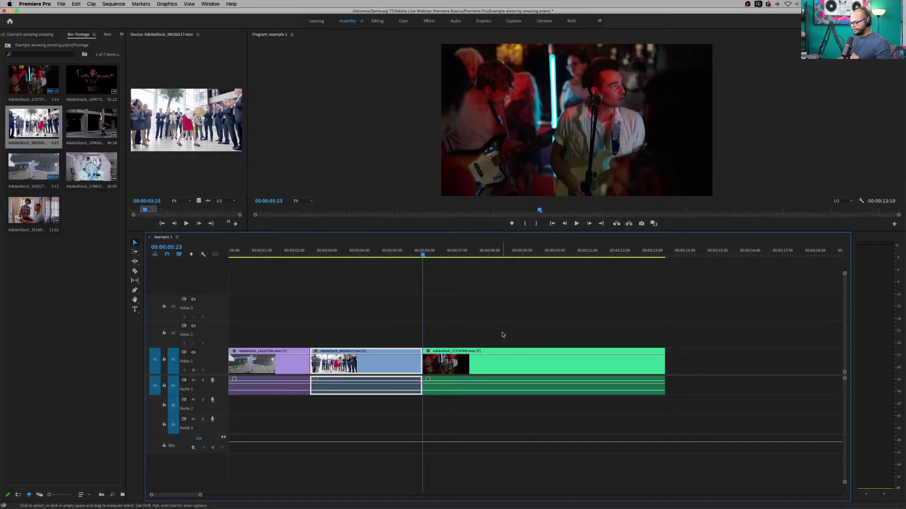
key(super+z)
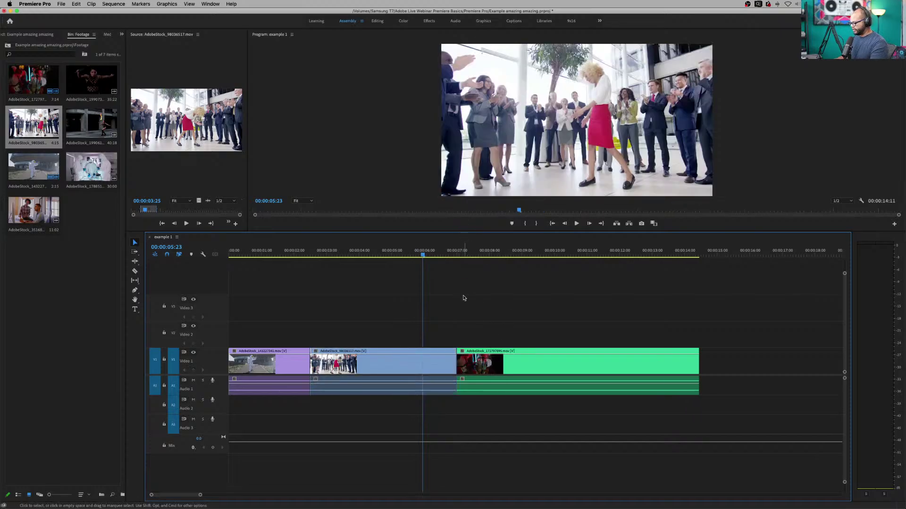
- Repeat the ripple trim of the office clip's end to the playhead and undo it again
key(=)
key(w)
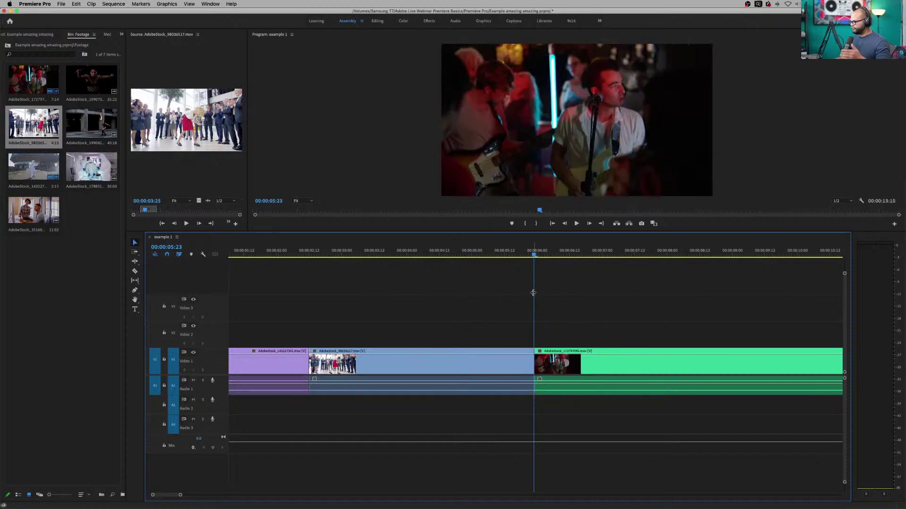
key(super+z)
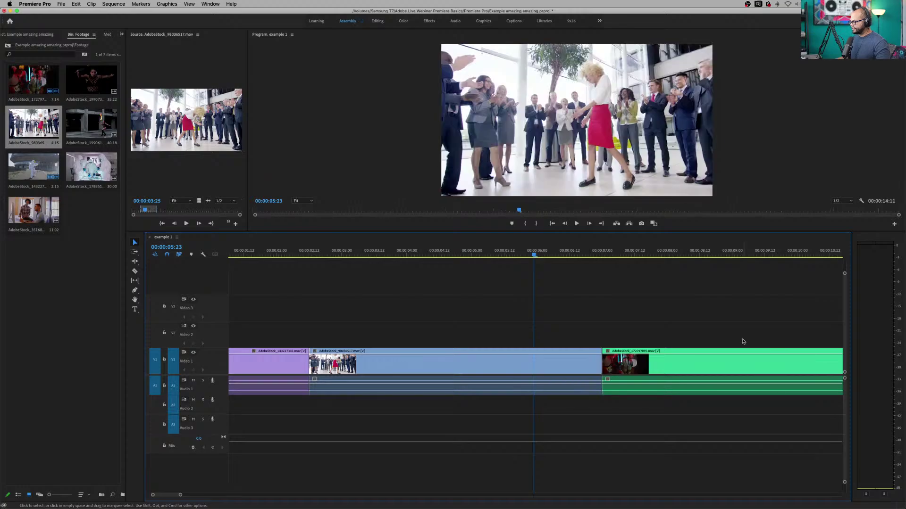
- Try to ripple trim the concert clip's start to the playhead at 00:00:07:19, and undo the trim
key(minus)
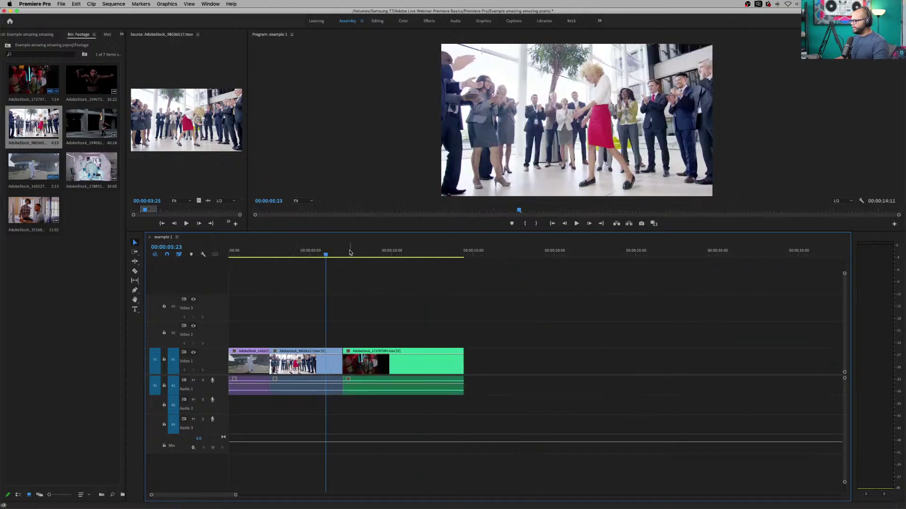
click(366, 254)
mouse_move(365, 254)
mouse_down()
mouse_move(390, 255)
mouse_move(356, 263)
mouse_up()
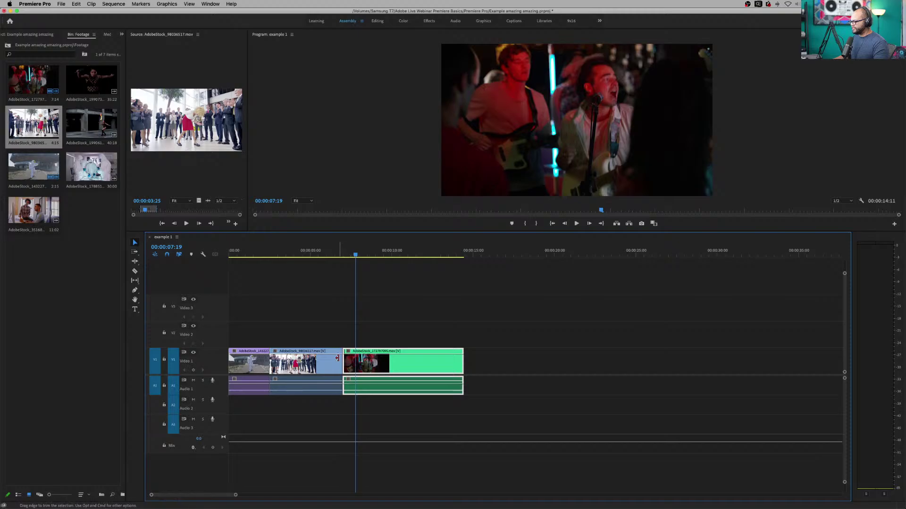
key(=)
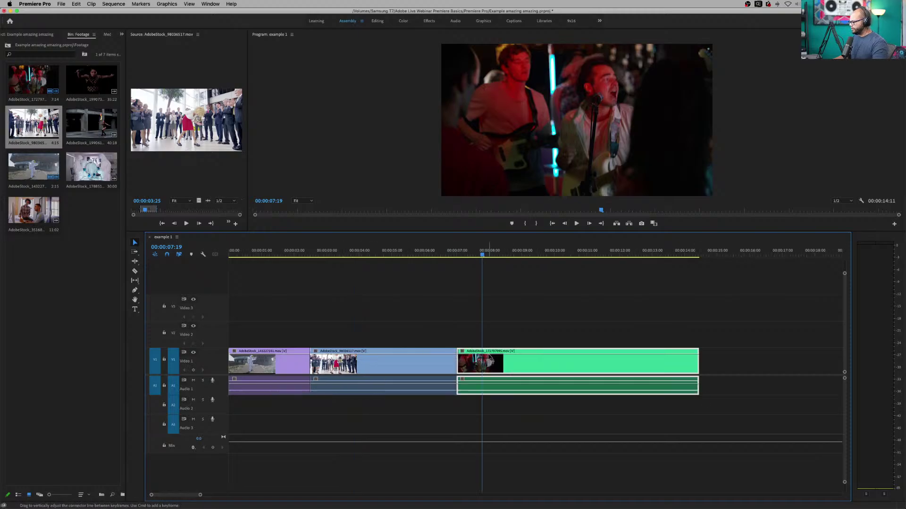
key(q)
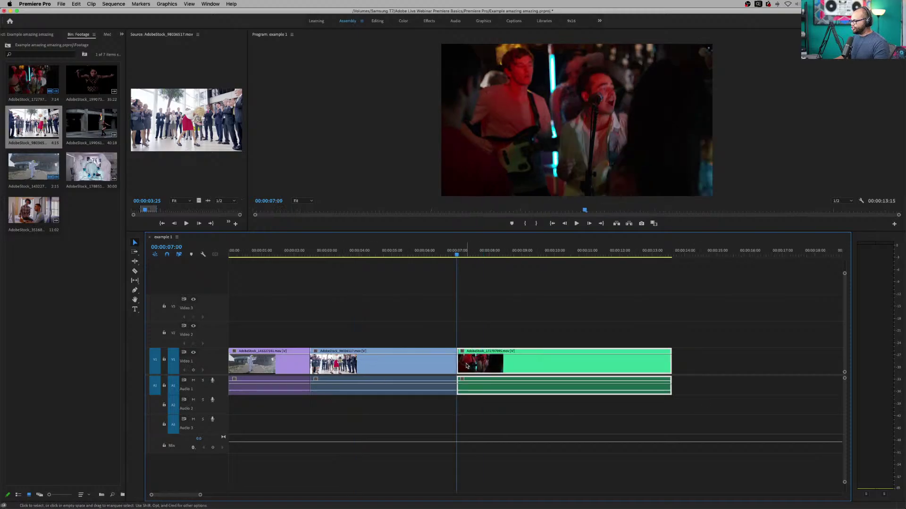
click(479, 318)
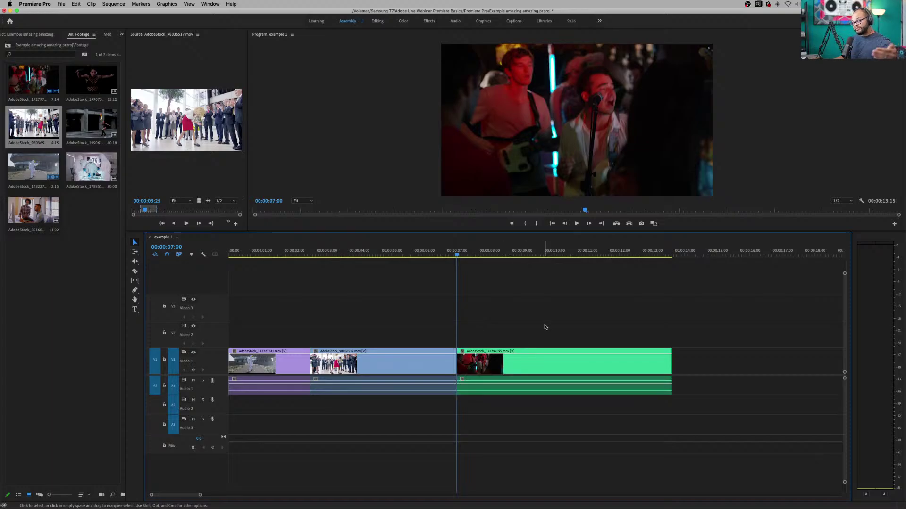
key(super+z)
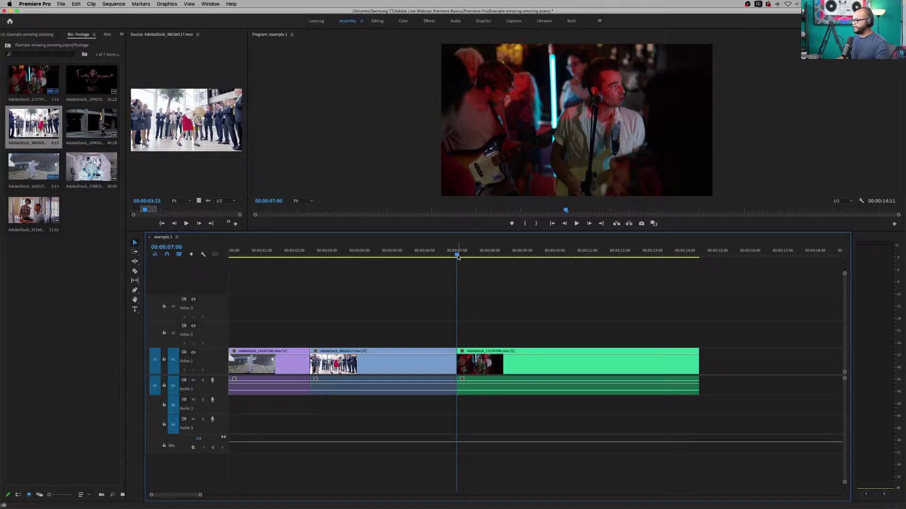
- Mark the sequence from 00:00:05:20 to 00:00:08:16 with in and out points and extract that range, closing the gap
drag(457, 256, 402, 256)
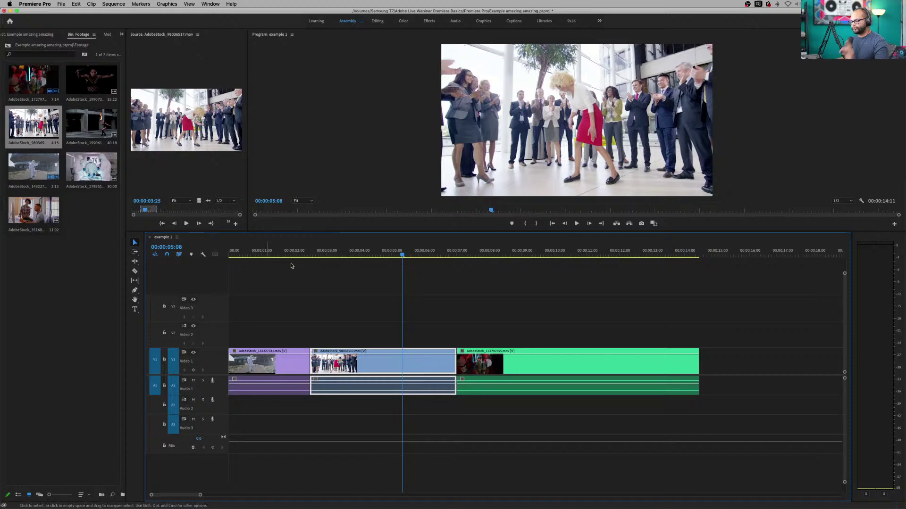
drag(404, 254, 419, 256)
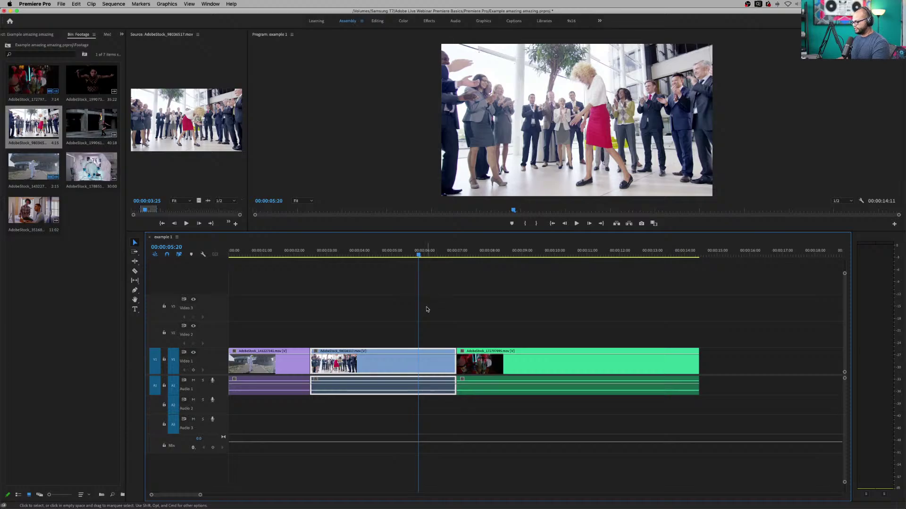
key(i)
drag(419, 255, 450, 255)
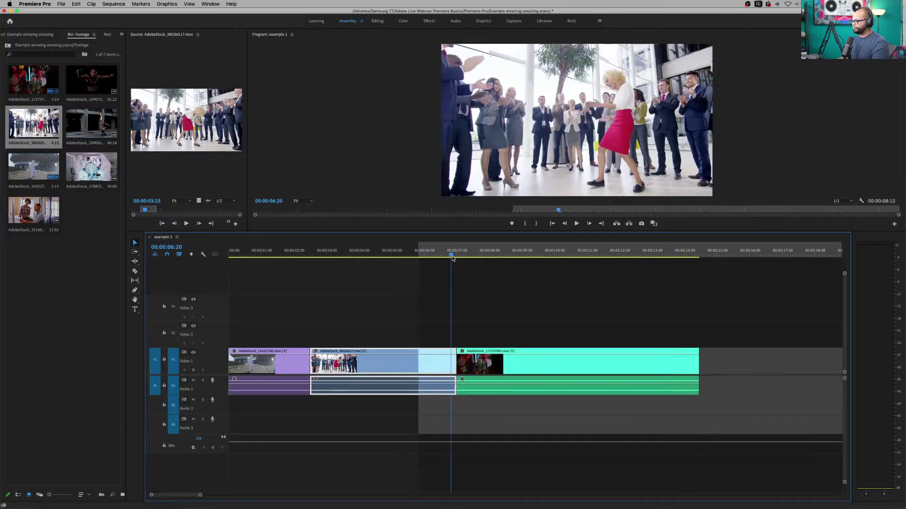
drag(451, 254, 512, 274)
key(o)
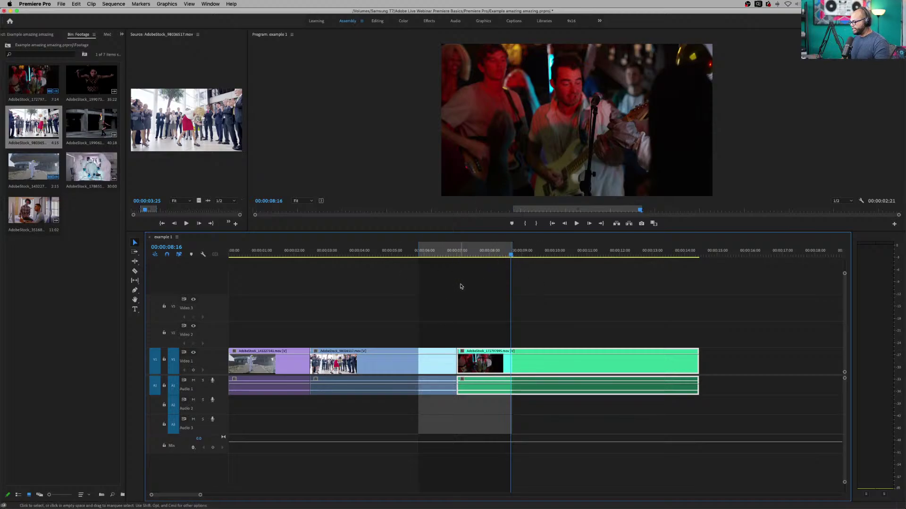
click(680, 313)
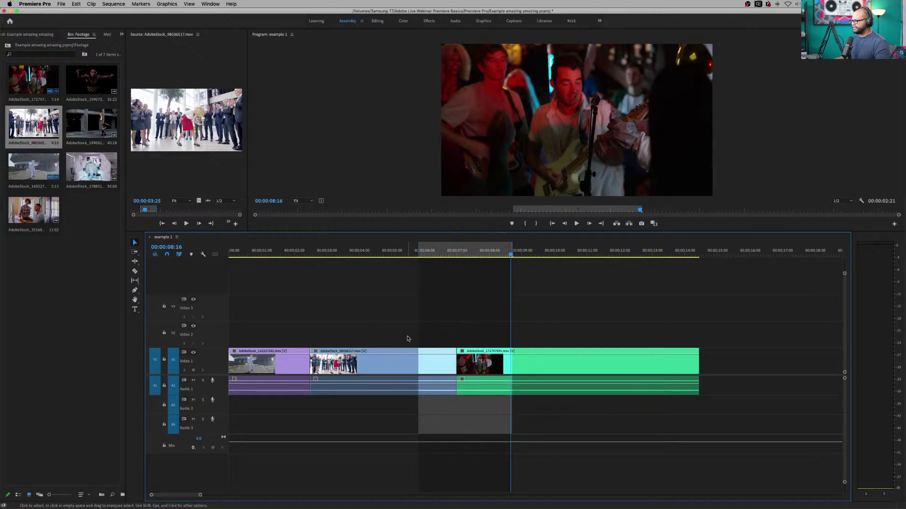
key(apostrophe)
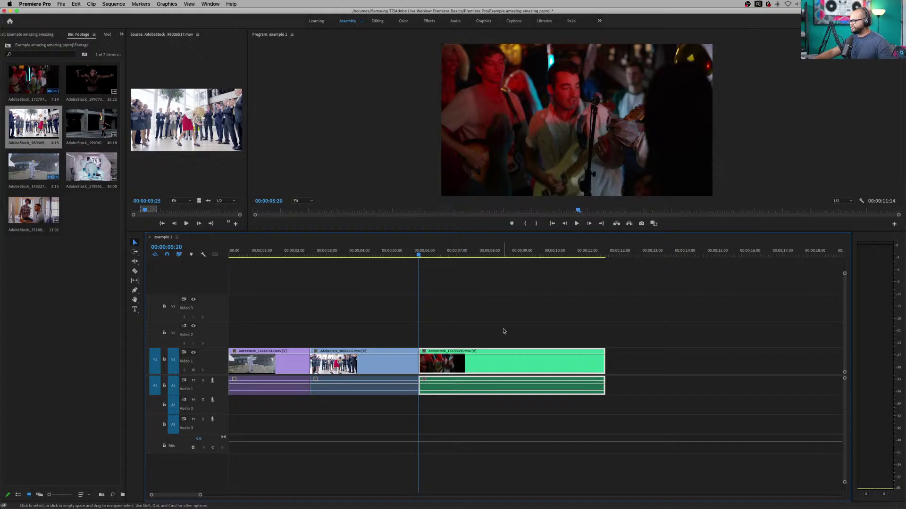
- Toggle track targeting for Video 1 off and back on
click(176, 366)
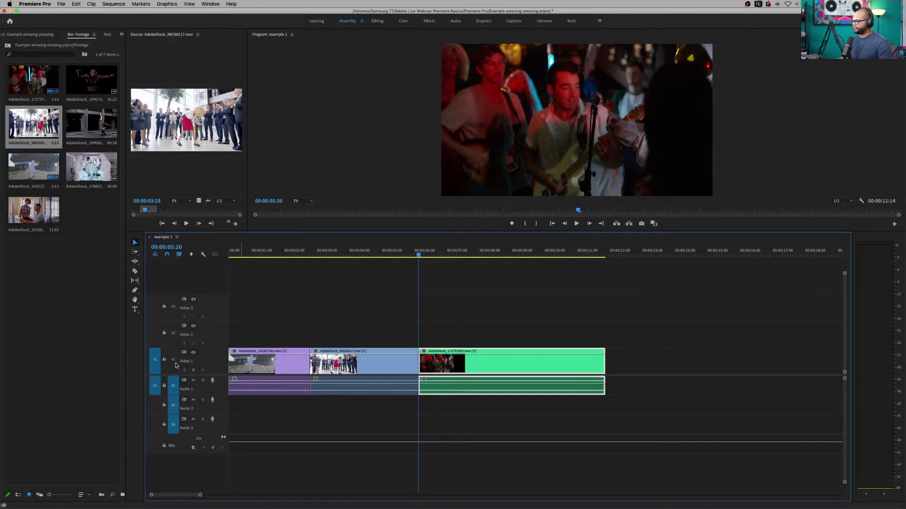
click(173, 362)
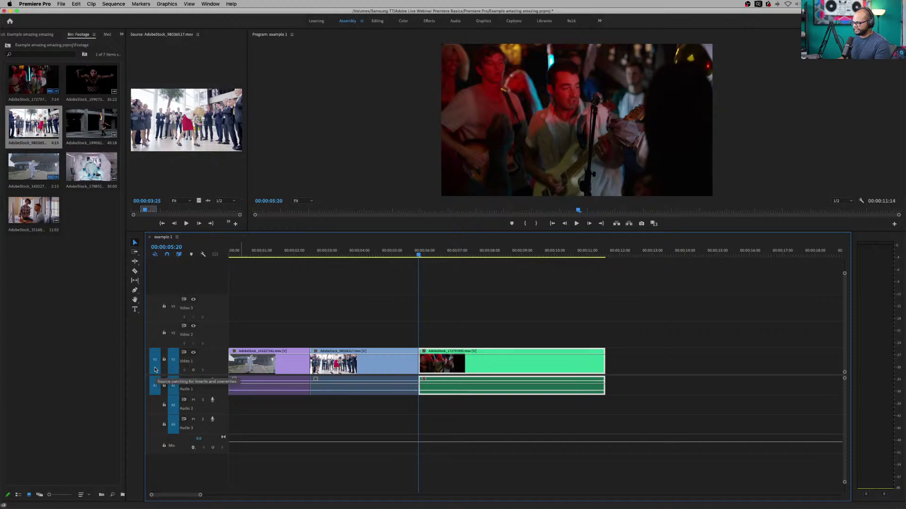
click(173, 362)
click(174, 364)
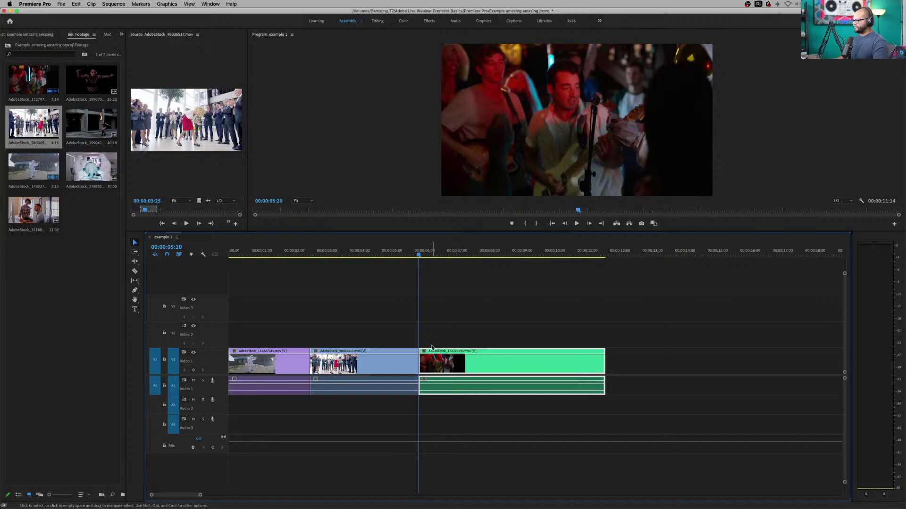
- Scrub the sequence playhead through the concert and office clips, ending in the astronaut clip at 00:00:00:23
click(432, 324)
mouse_move(430, 261)
mouse_down()
mouse_move(384, 258)
mouse_move(423, 259)
mouse_move(353, 276)
mouse_move(296, 276)
mouse_move(440, 274)
mouse_up()
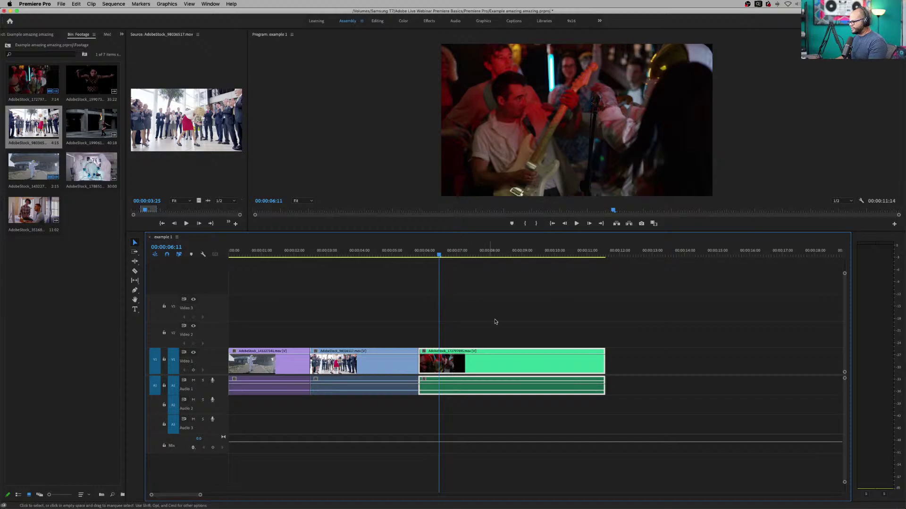
click(508, 319)
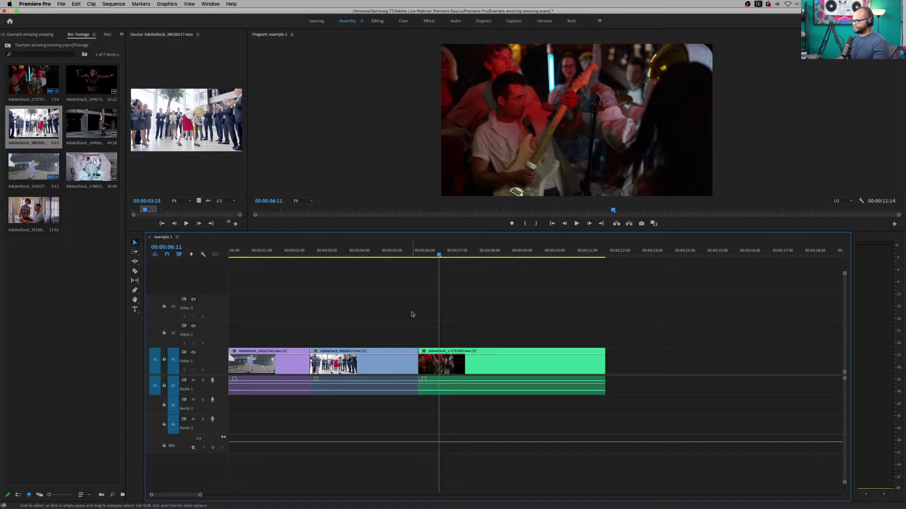
click(348, 253)
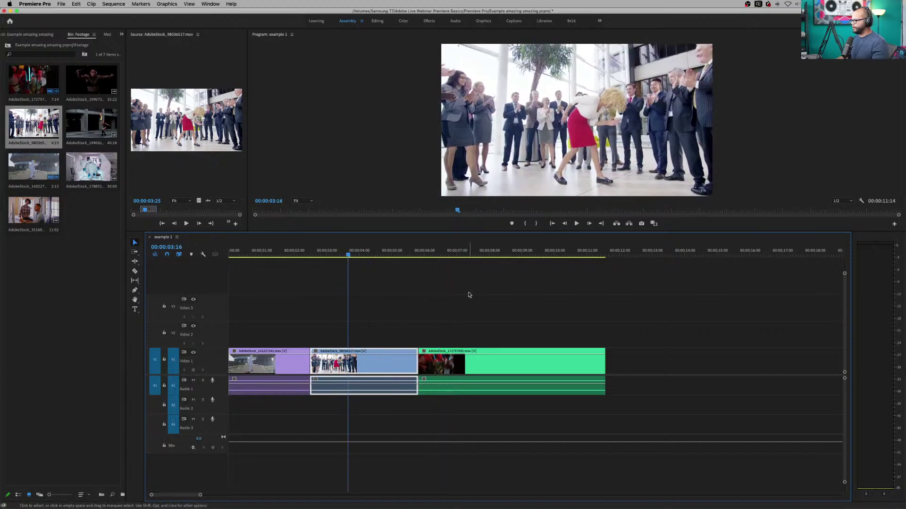
drag(348, 254, 259, 273)
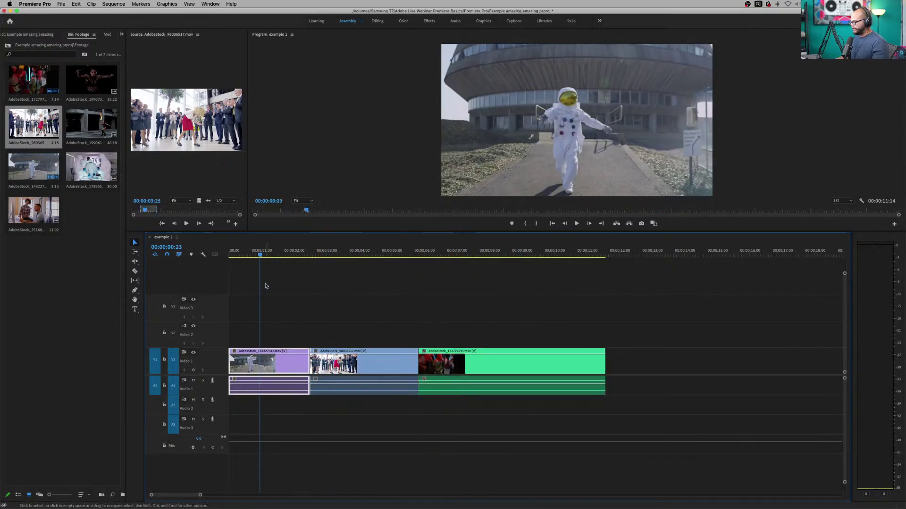
- Increase the height of the video and audio tracks so the clips show larger thumbnails
key(=)
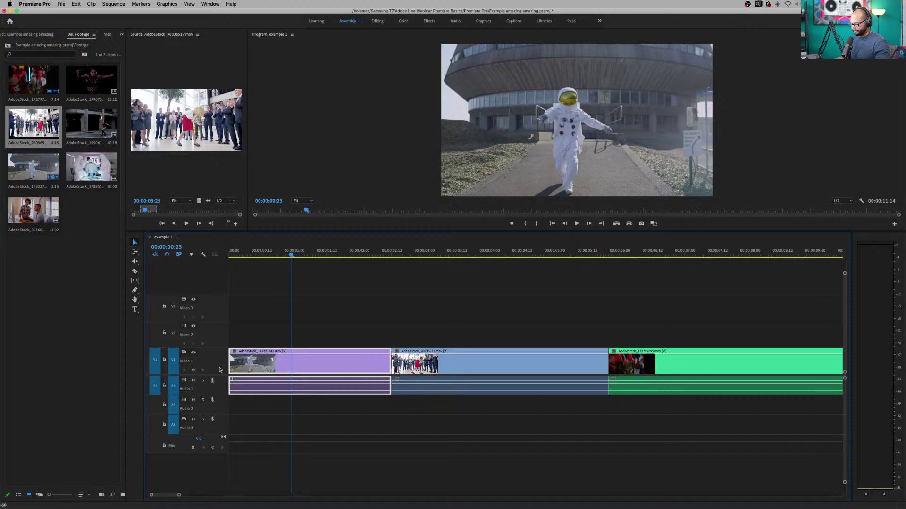
key(alt+=)
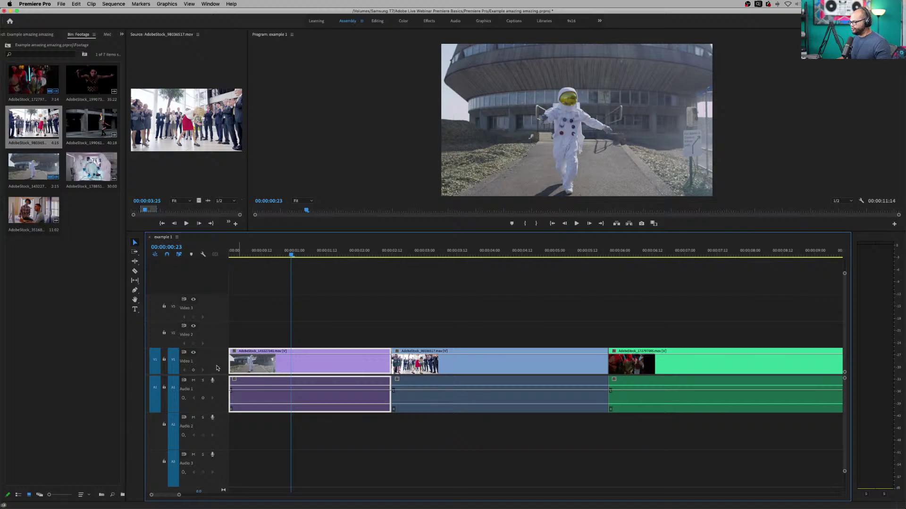
key(super+=)
scroll(217, 396, up, 8)
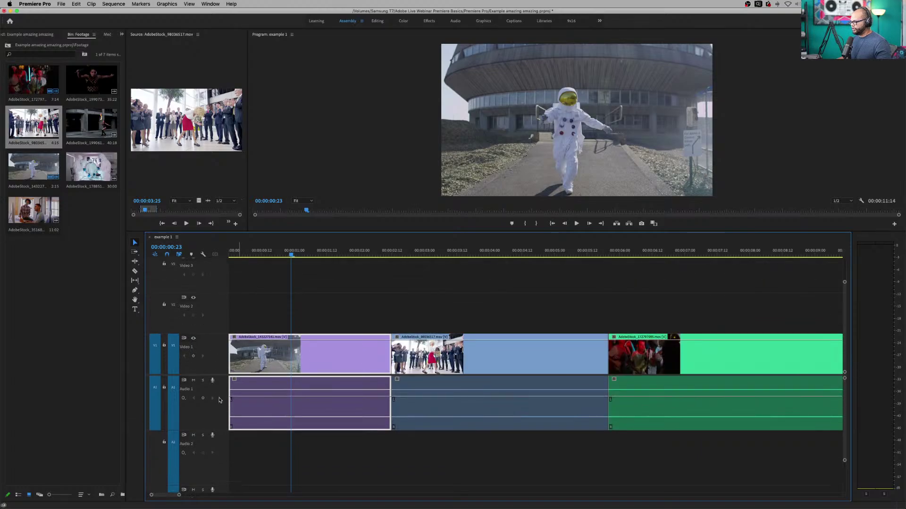
scroll(221, 400, down, 8)
scroll(221, 352, up, 1)
scroll(220, 352, up, 1)
scroll(221, 393, up, 3)
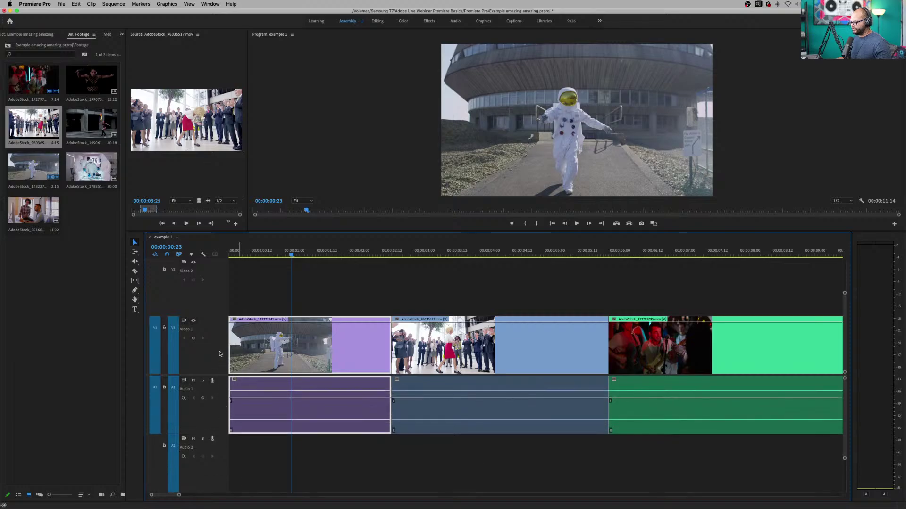
scroll(221, 355, up, 1)
key(minus)
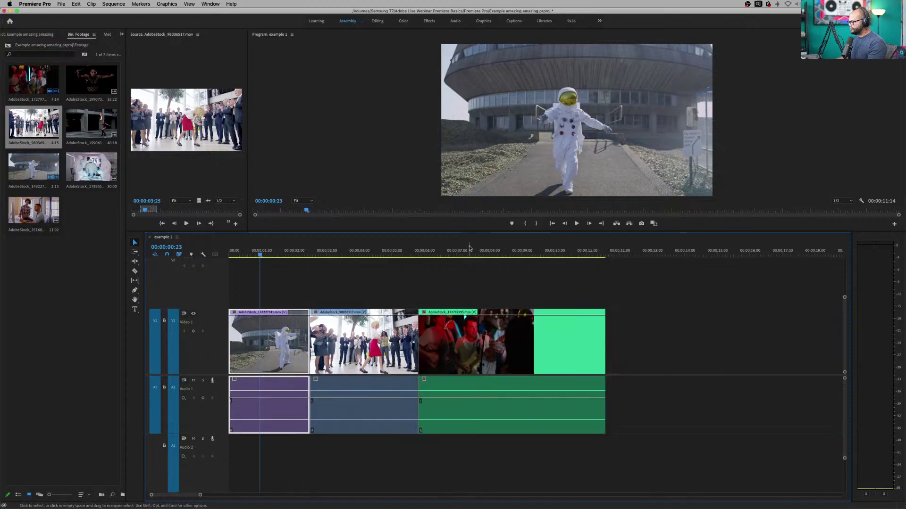
- Scrub the playhead from the astronaut clip into the office clip at 00:00:04:17 and clear the selection
click(265, 255)
drag(267, 255, 279, 312)
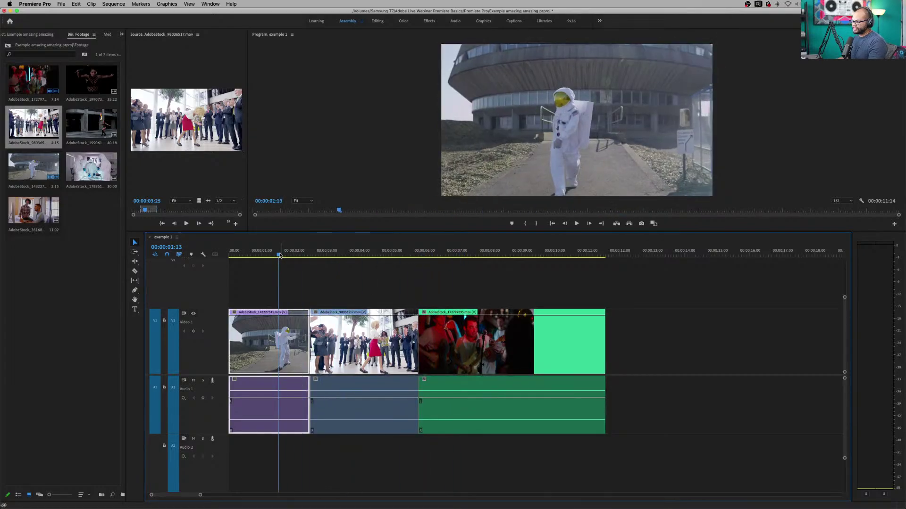
drag(280, 256, 382, 283)
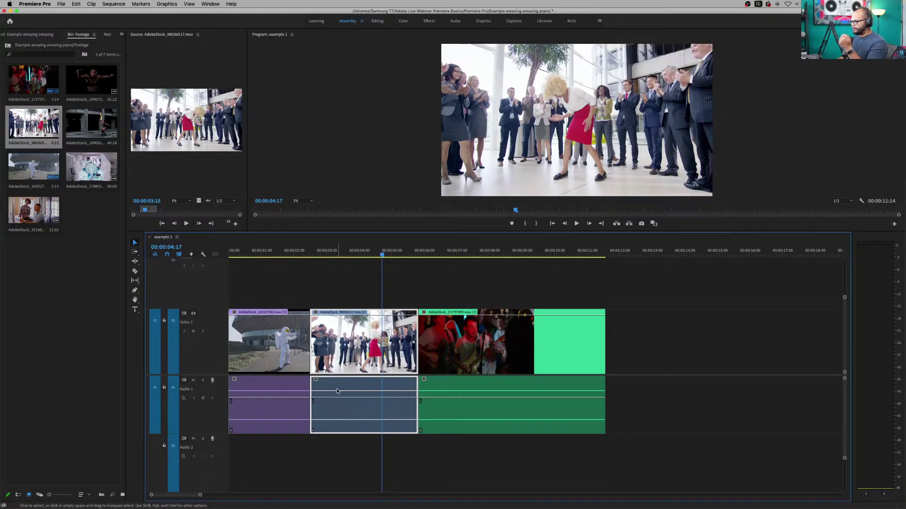
click(354, 283)
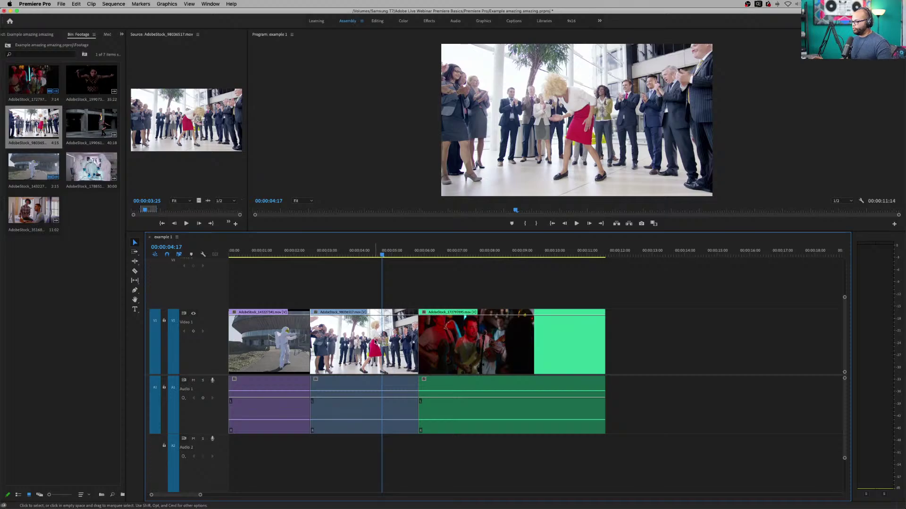
- Select the video and audio parts of the three clips in turn to check their linking, and deselect everything
click(341, 345)
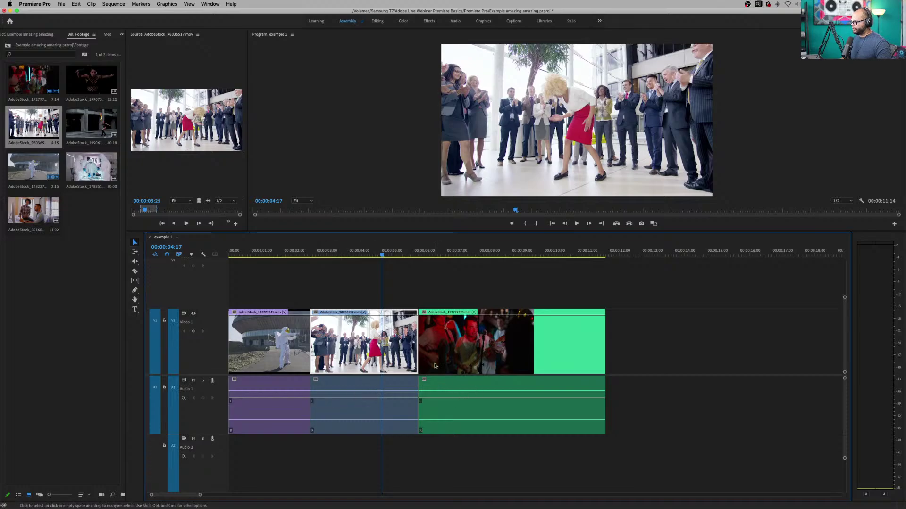
click(492, 392)
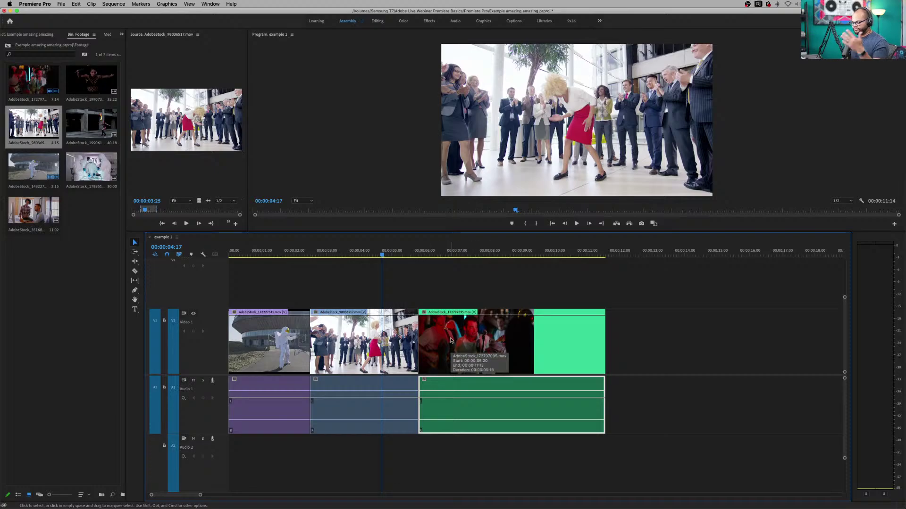
click(469, 347)
click(363, 406)
click(269, 405)
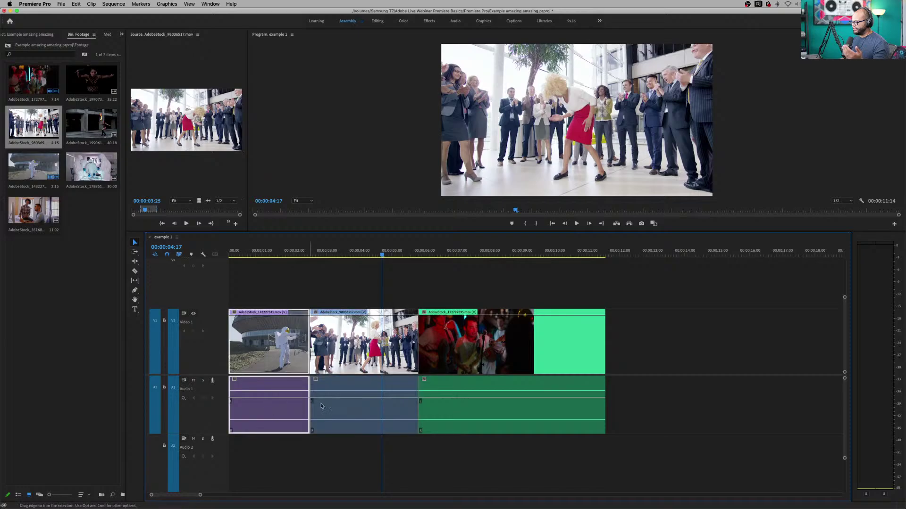
click(363, 406)
click(488, 361)
click(269, 359)
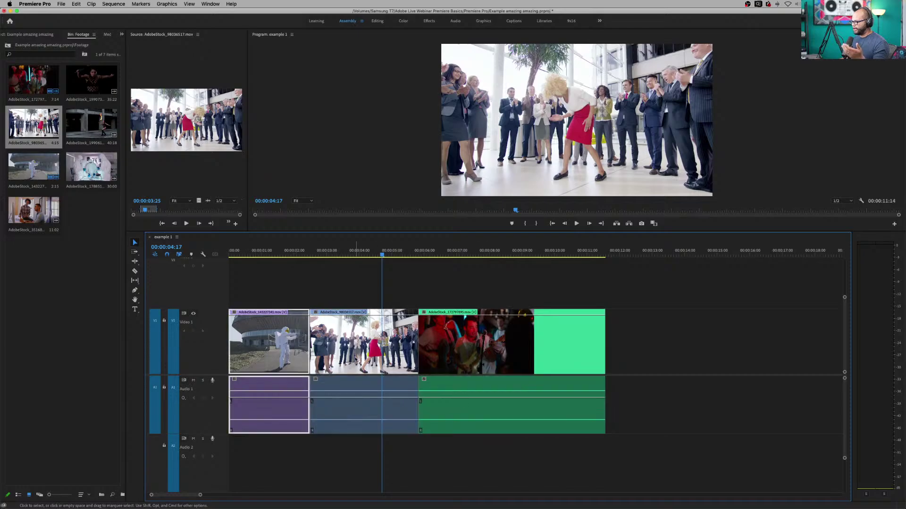
click(363, 358)
click(501, 373)
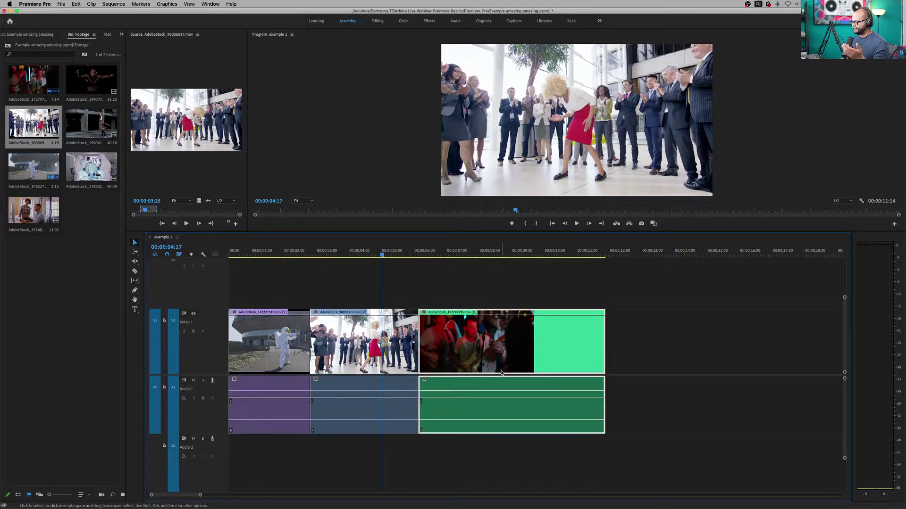
click(477, 302)
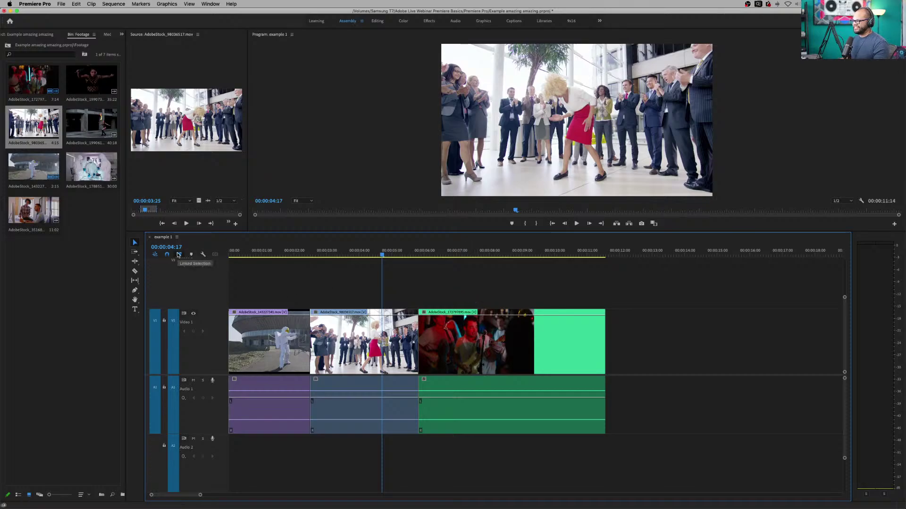
- Turn off linked selection and select the video and audio parts of the clips individually
click(180, 255)
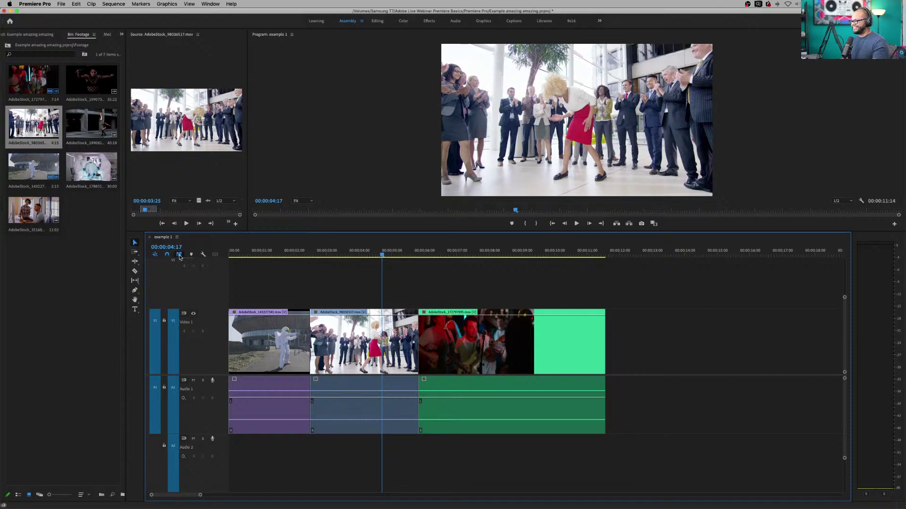
click(179, 255)
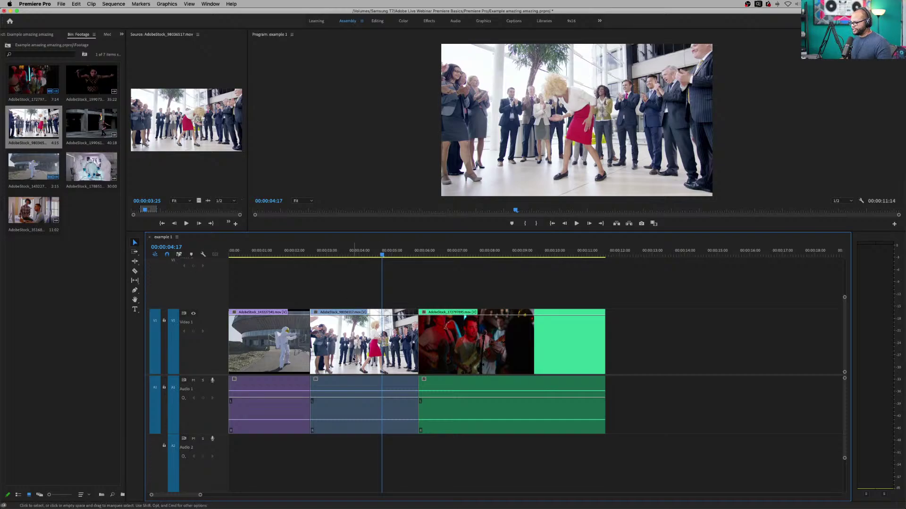
click(485, 344)
click(512, 399)
click(400, 392)
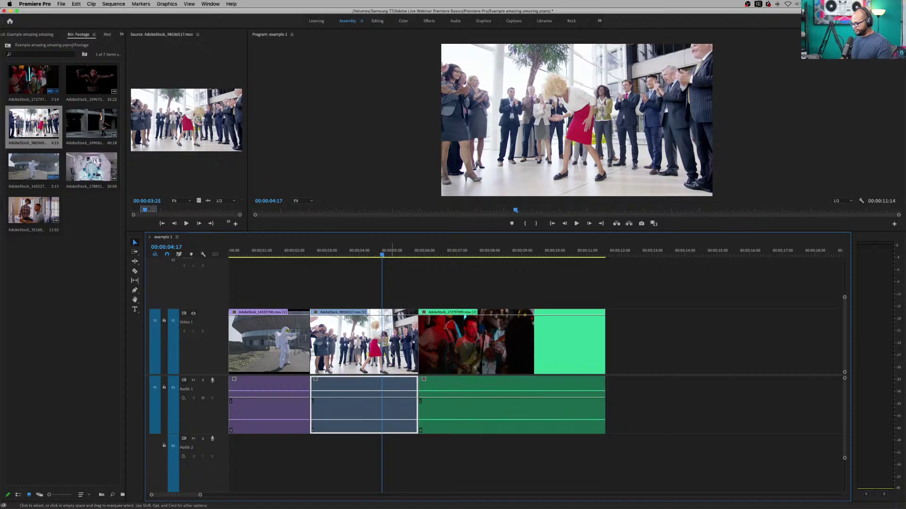
click(370, 352)
click(290, 354)
click(286, 387)
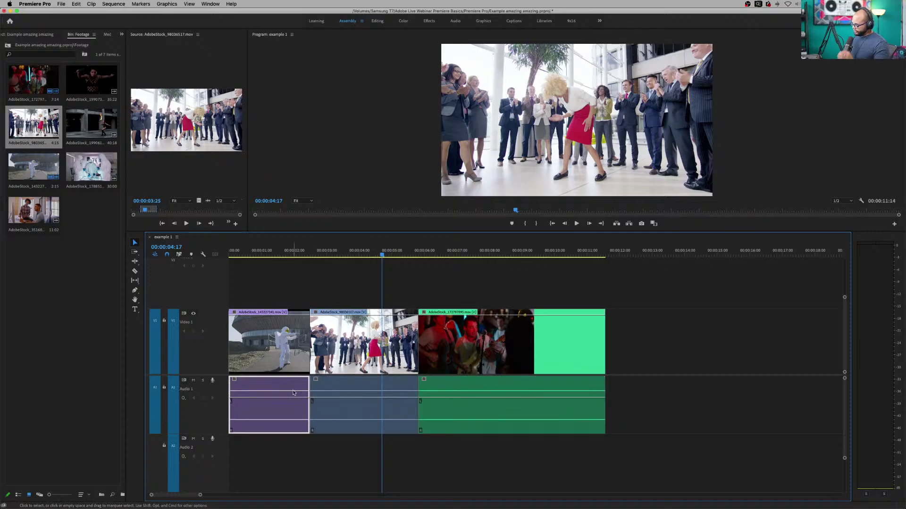
click(302, 347)
click(378, 349)
click(377, 401)
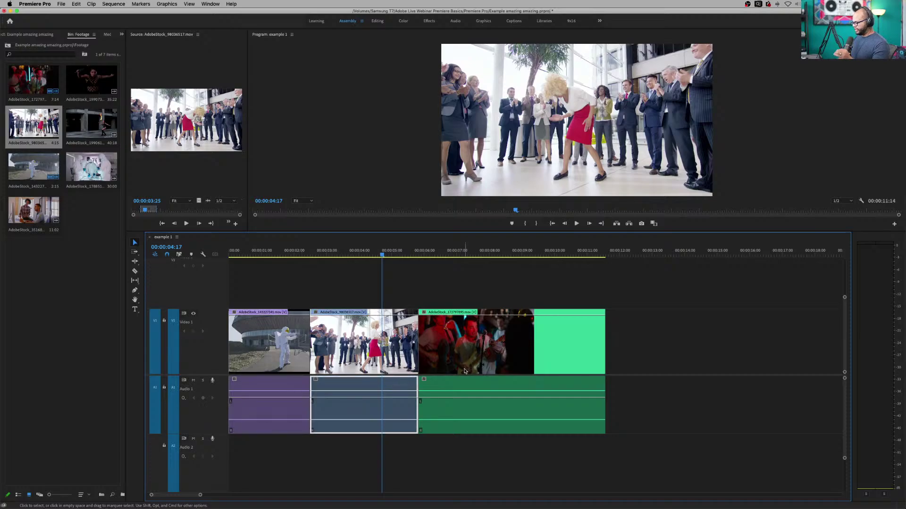
click(467, 401)
click(477, 349)
click(371, 350)
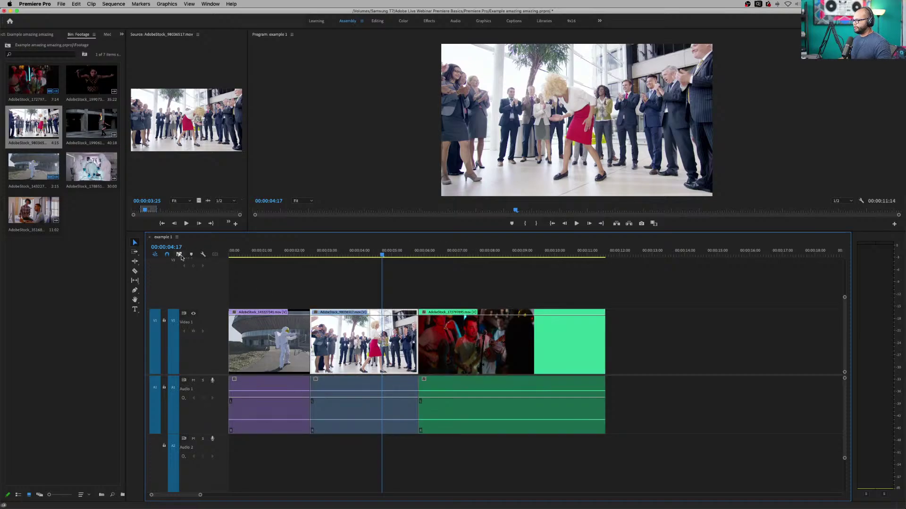
- Turn linked selection back on, select the office clip through its audio, and clear the selection
click(179, 254)
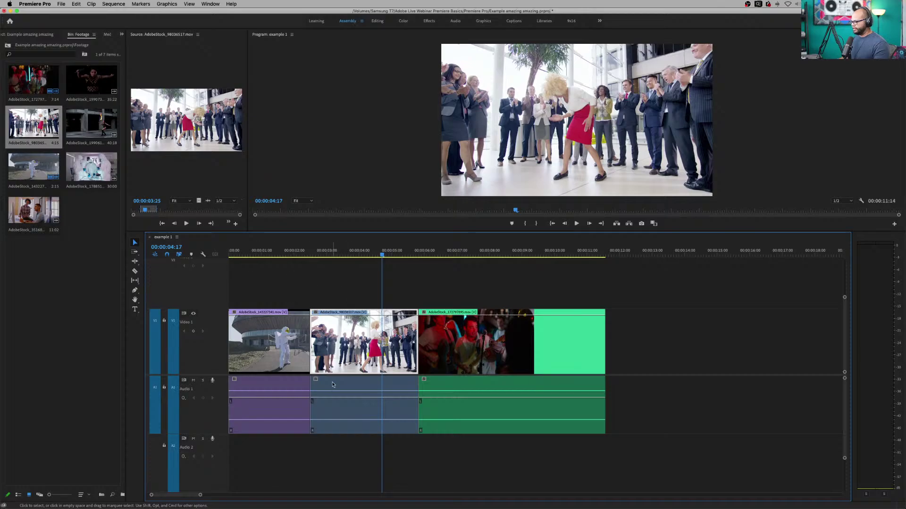
click(379, 406)
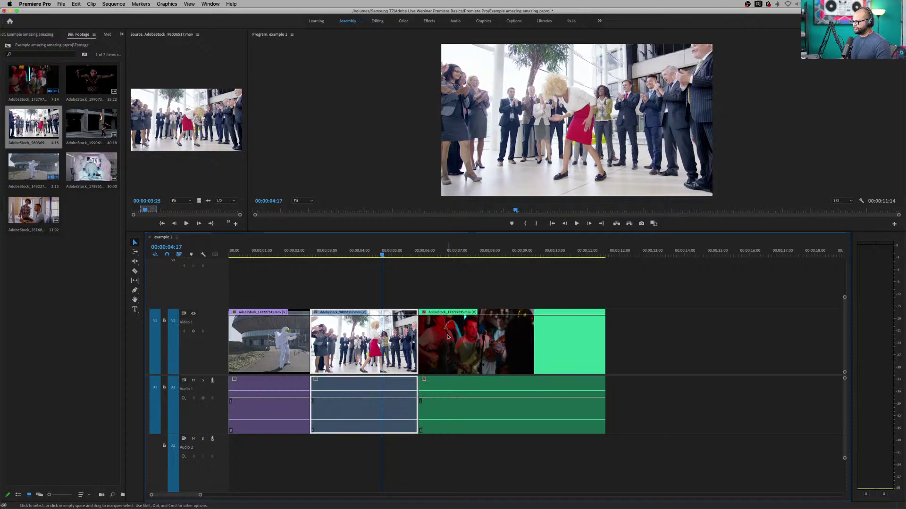
click(387, 293)
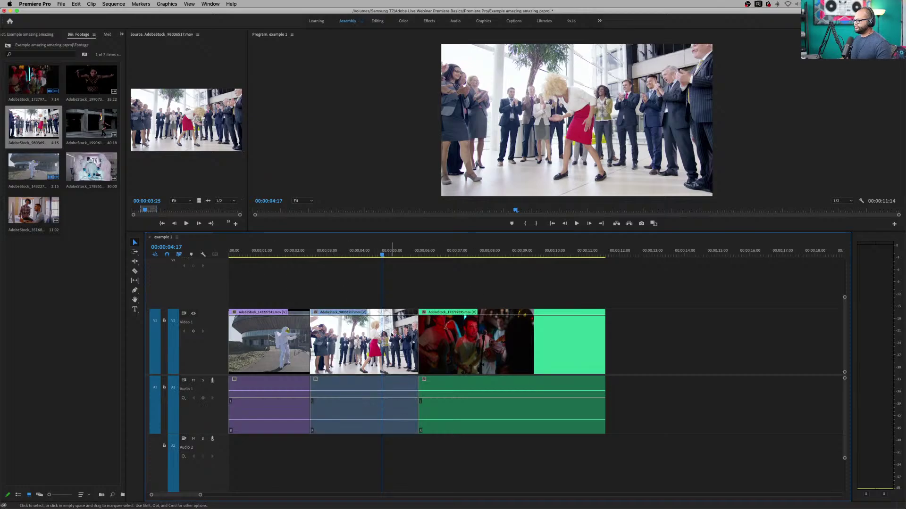
- Delete only the office clip's video while keeping its audio, and undo the deletion
click(385, 338)
key(Delete)
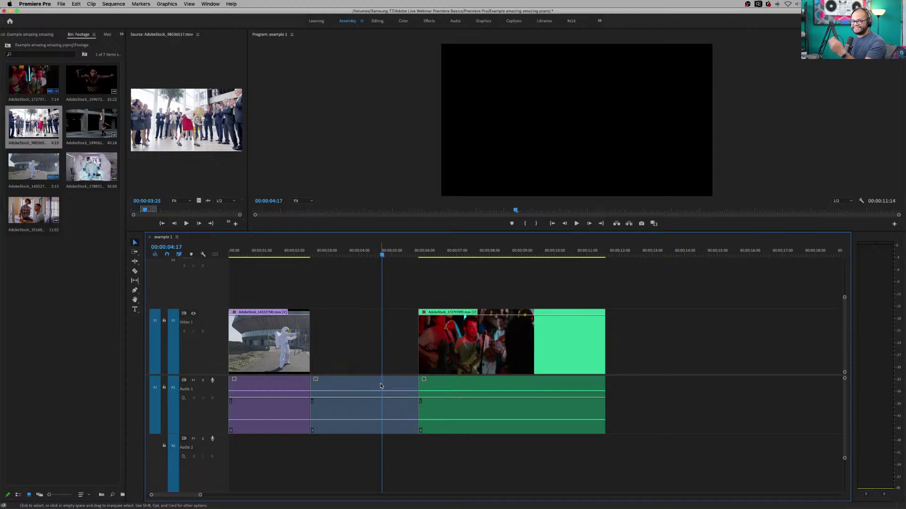
key(super+z)
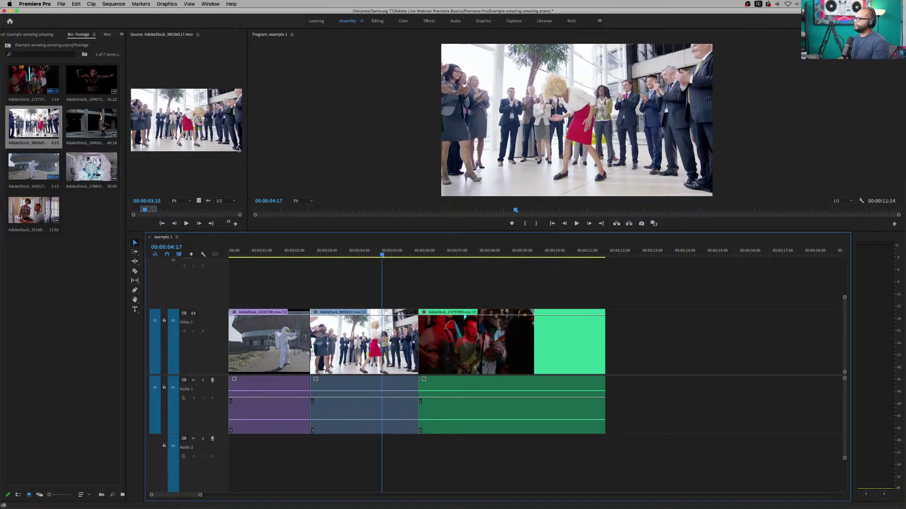
- Widen the Source Monitor and make the monitor area taller above the timeline
click(339, 152)
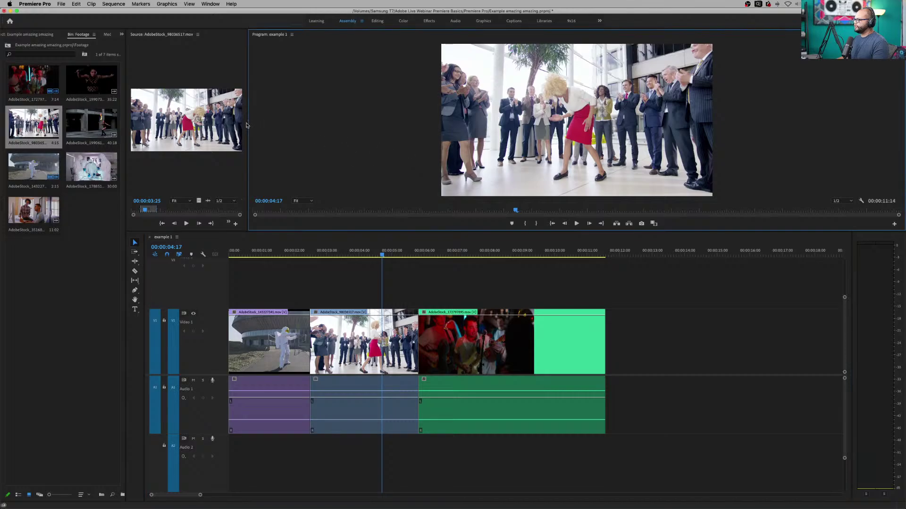
drag(246, 125, 586, 127)
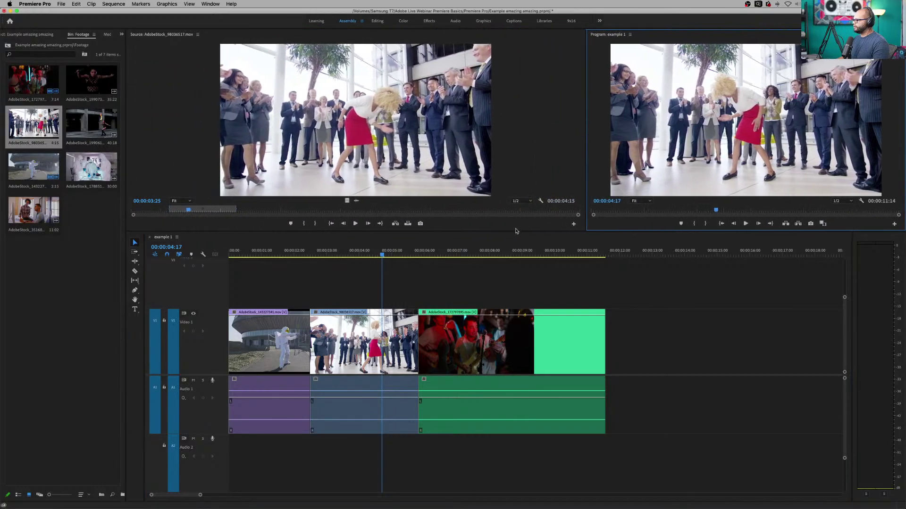
drag(516, 231, 515, 278)
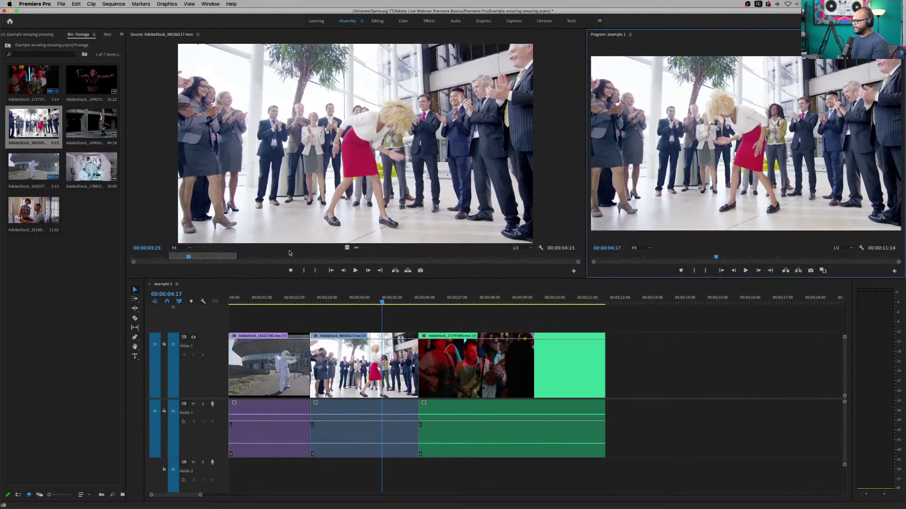
- Scrub the office clip in the Source Monitor to 00:00:13:05 and the sequence to 00:00:04:05
drag(555, 302, 621, 306)
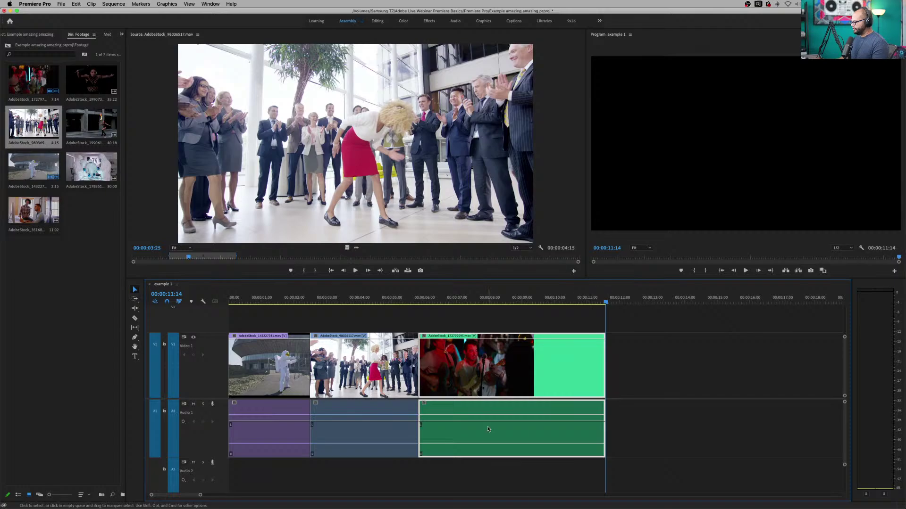
drag(280, 260, 327, 258)
drag(352, 303, 366, 303)
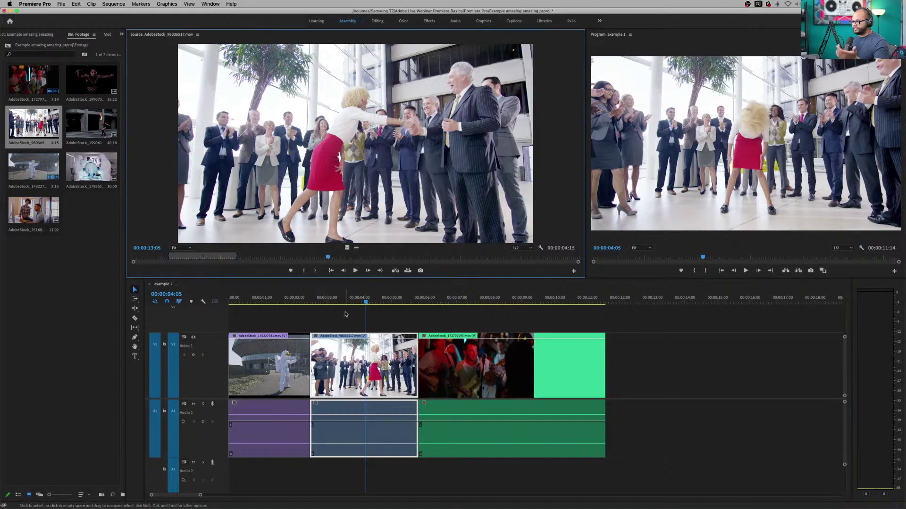
- Clear the in and out points of the office clip in the Source Monitor
click(310, 315)
click(309, 250)
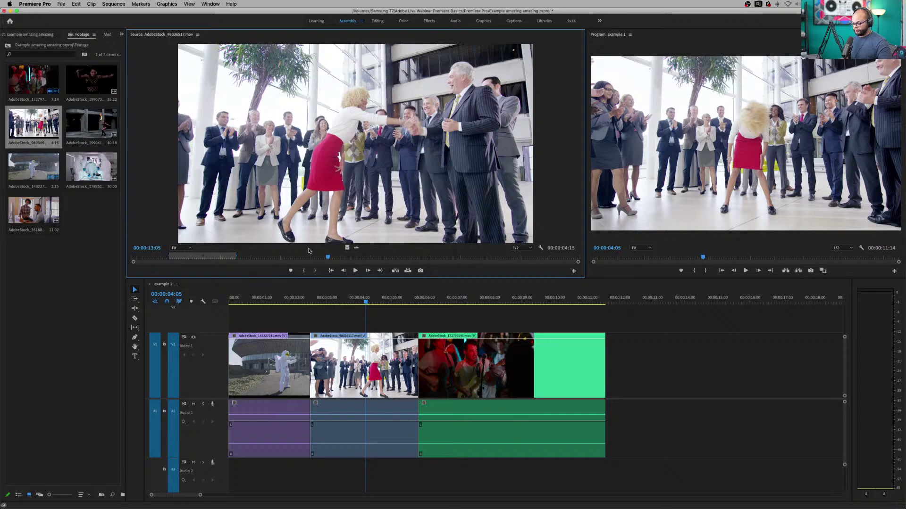
key(alt+x)
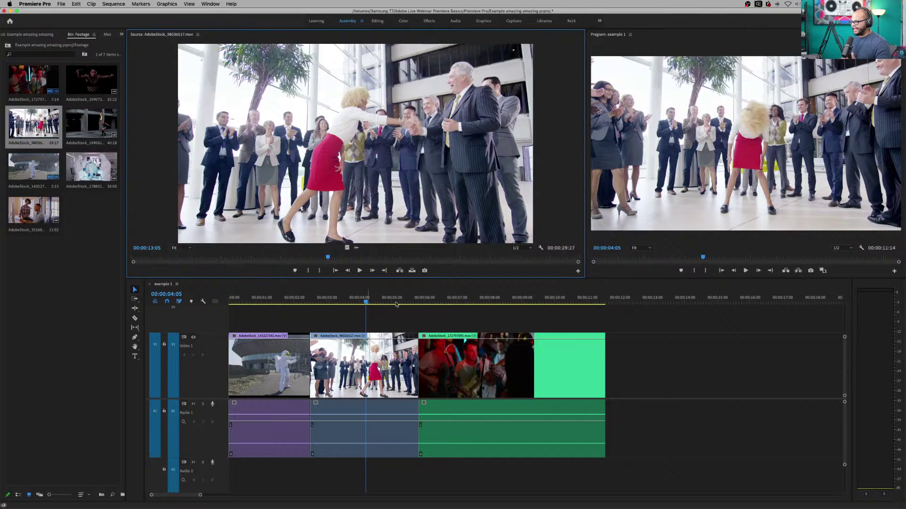
- Mark a 2:28 range ending at 00:00:15:10 on the office dance clip in the source monitor
click(355, 334)
mouse_move(366, 300)
mouse_down()
mouse_move(332, 311)
mouse_move(358, 323)
mouse_move(362, 311)
mouse_move(386, 311)
mouse_move(376, 313)
mouse_up()
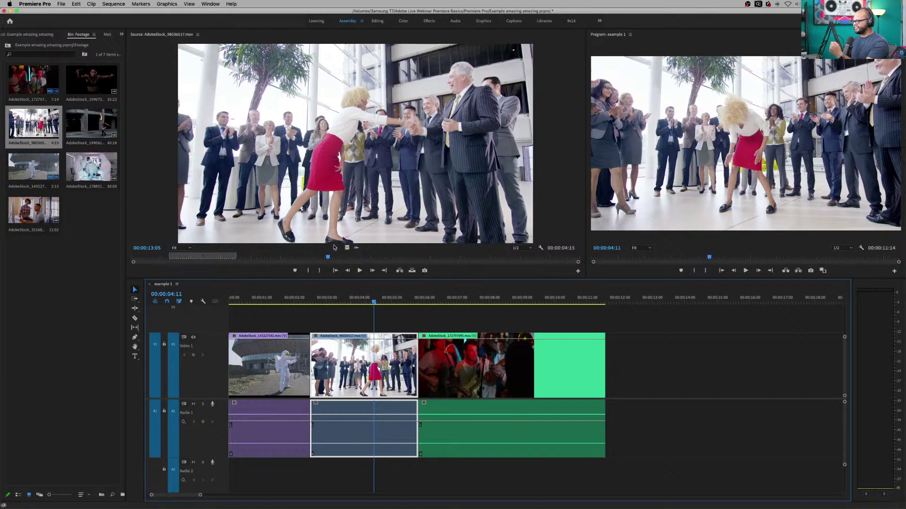
click(326, 257)
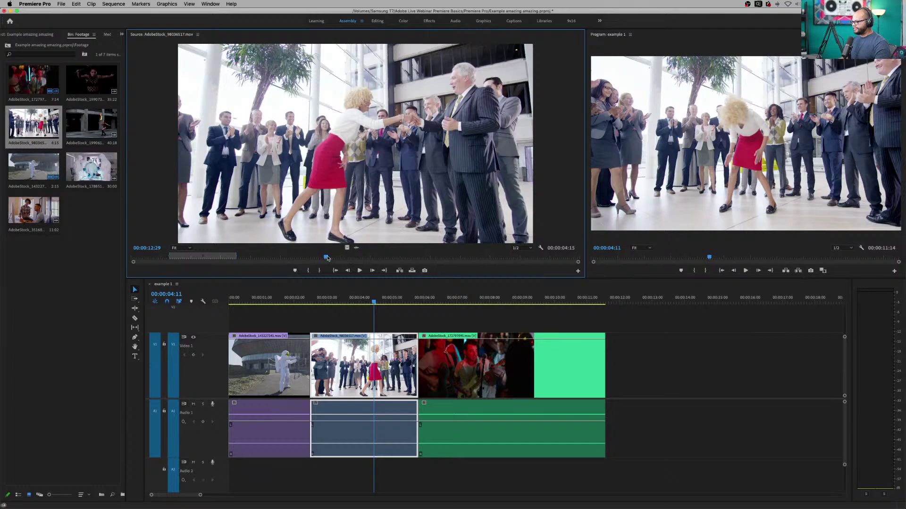
drag(327, 258, 330, 258)
key(i)
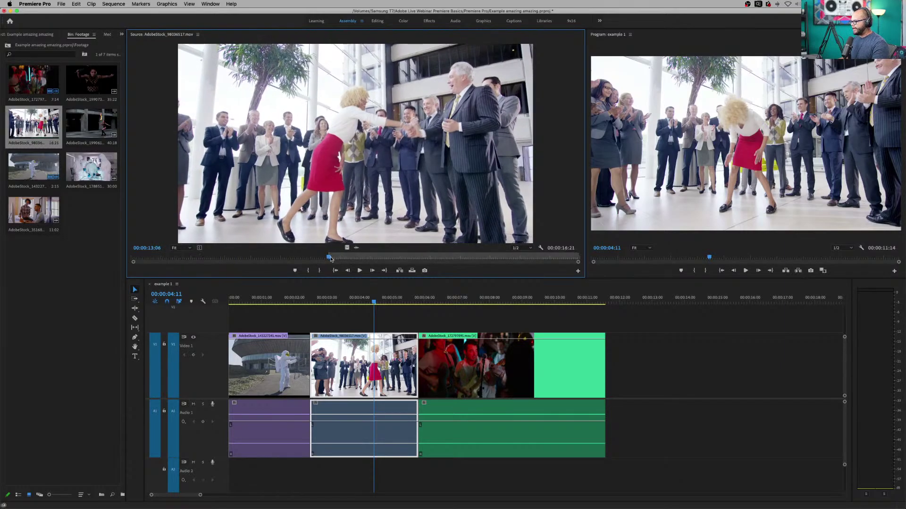
key(space)
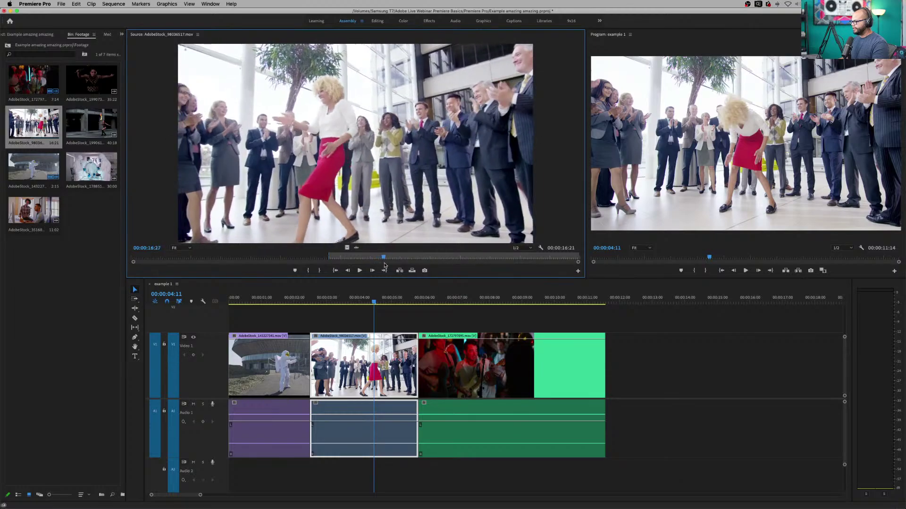
drag(329, 258, 361, 259)
key(o)
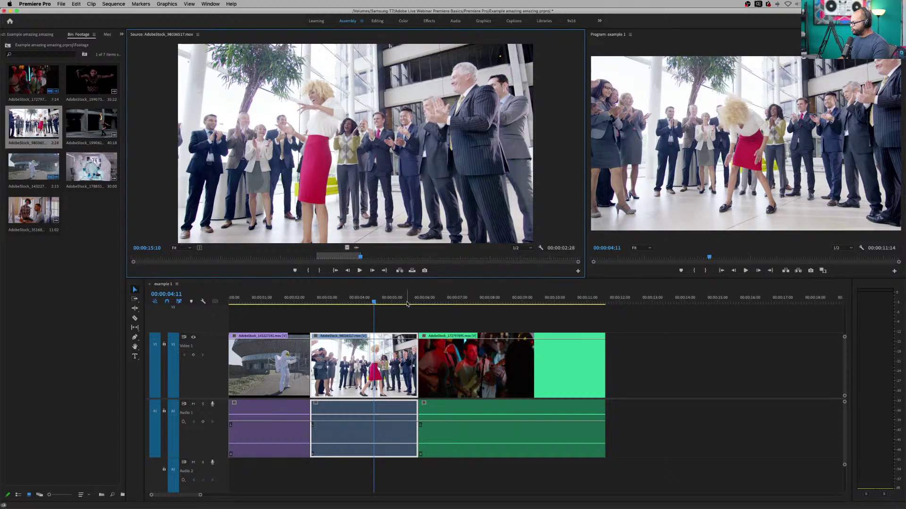
- Insert the marked range of the office dance clip directly after the last clip in the sequence
drag(341, 302, 636, 313)
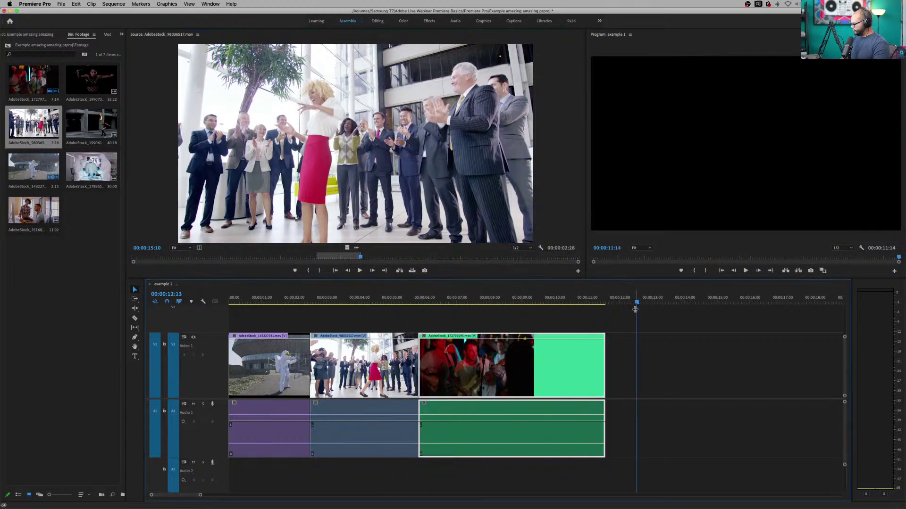
key(Up)
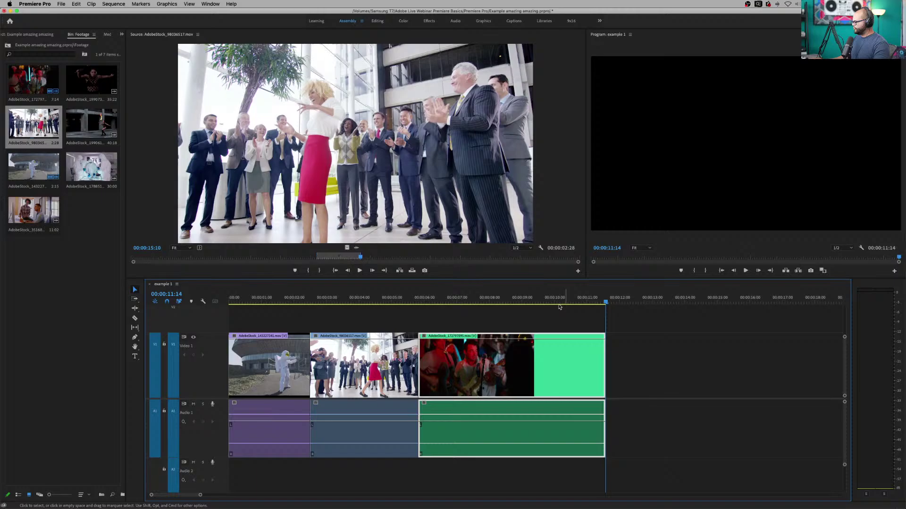
click(399, 271)
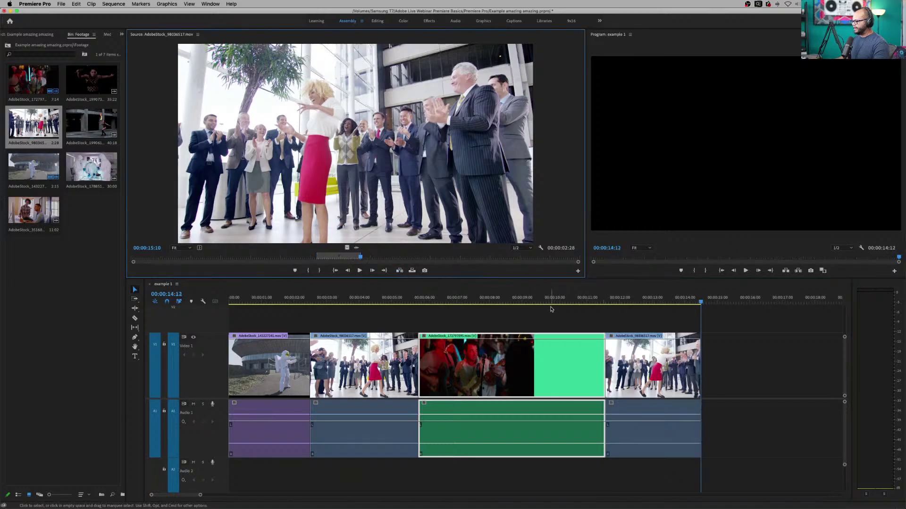
- Compare the two office dance clips in the sequence by scrubbing through each, then scrub back through the source clip
click(398, 298)
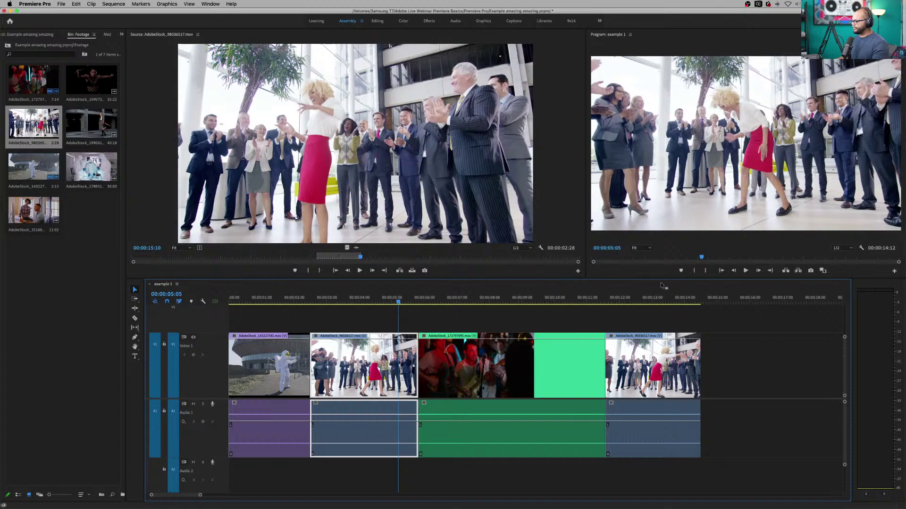
click(652, 298)
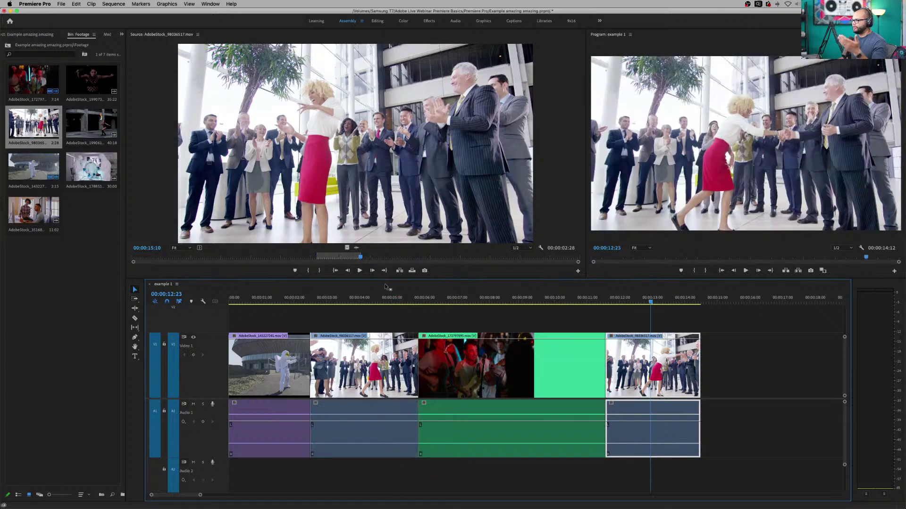
click(366, 298)
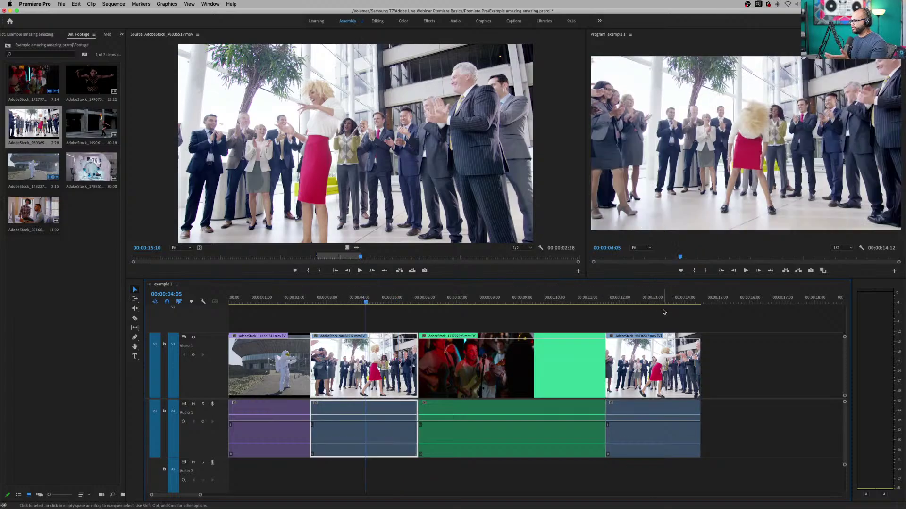
drag(650, 298, 683, 309)
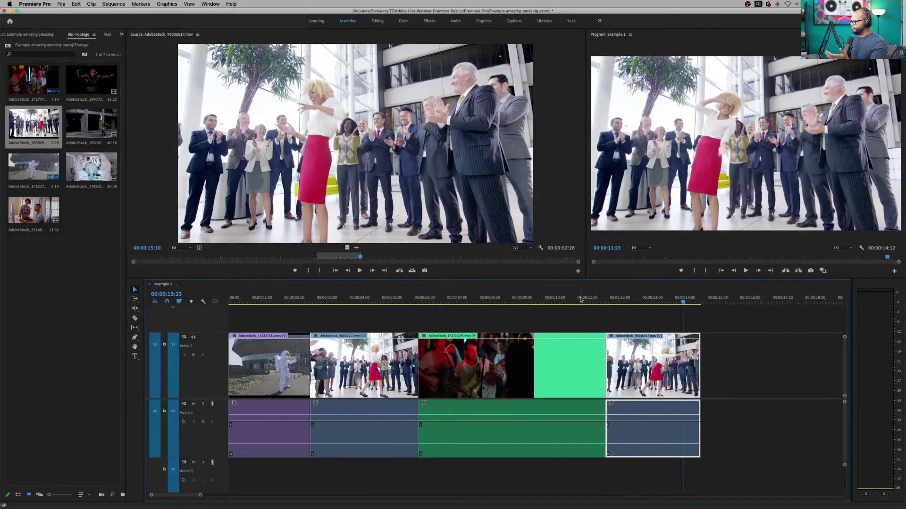
drag(409, 298, 359, 359)
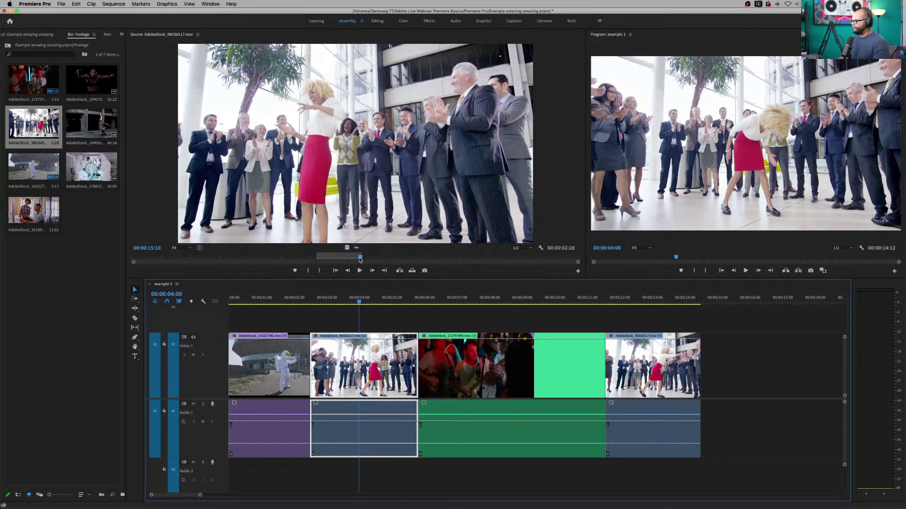
drag(361, 258, 350, 280)
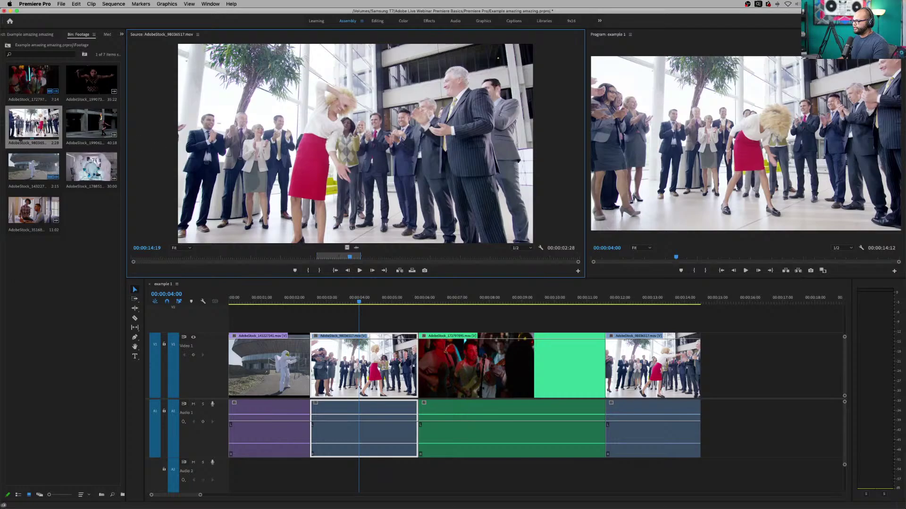
- Place another copy of the office dance clip on Video 1, a short gap after the last clip
drag(20, 140, 707, 382)
click(652, 304)
click(660, 378)
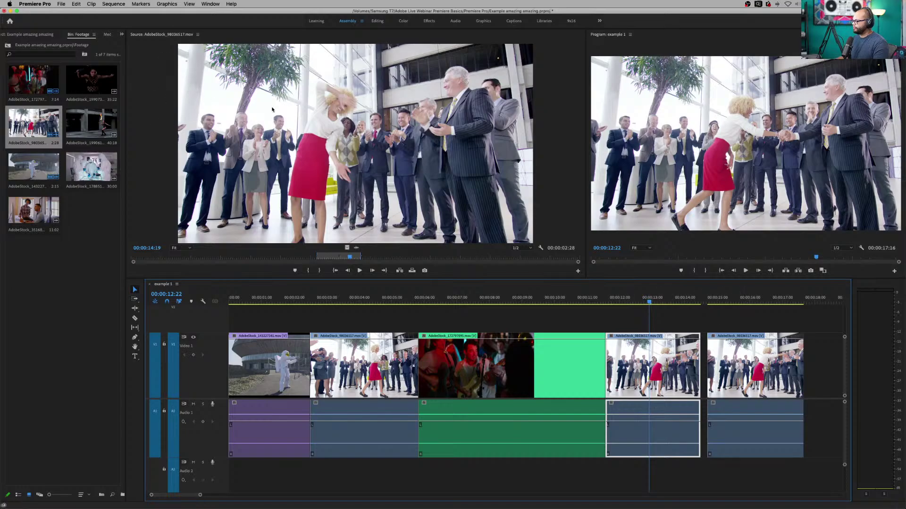
- Extend the end of the last office dance clip to about 00:00:22:18 in the sequence
drag(755, 361, 791, 359)
key(minus)
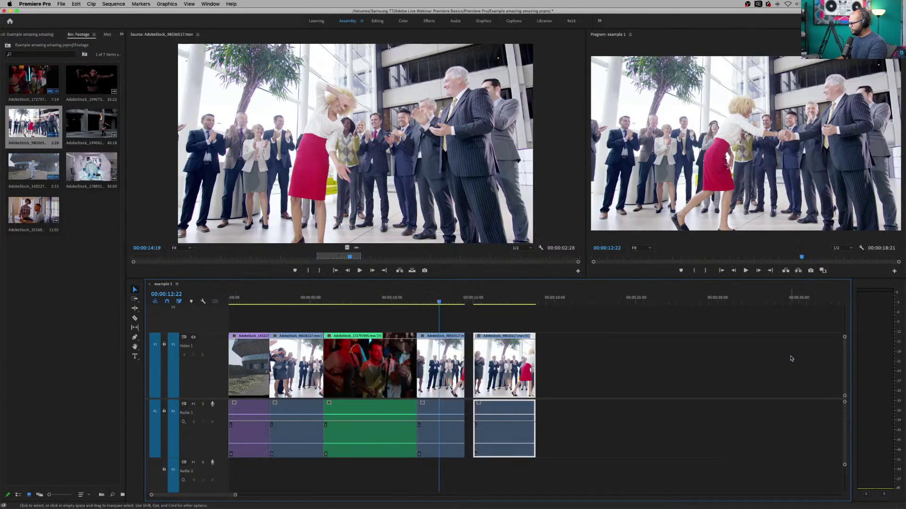
drag(534, 359, 597, 359)
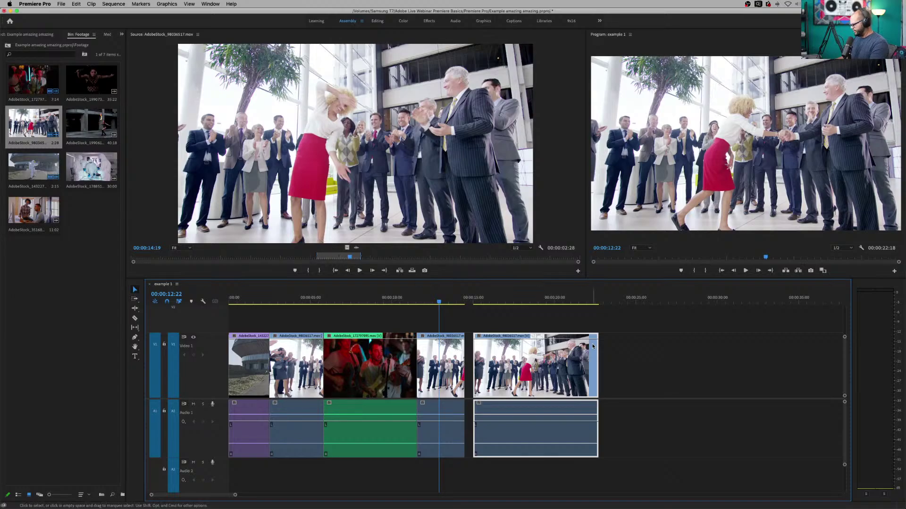
- Delete both added office dance clips from the end of the sequence, leaving the dark red party clip last
key(Delete)
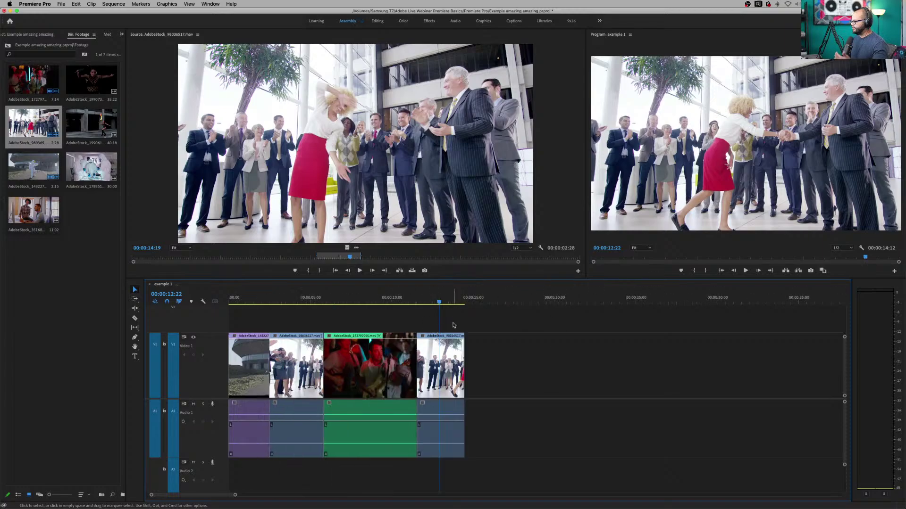
drag(447, 313, 302, 310)
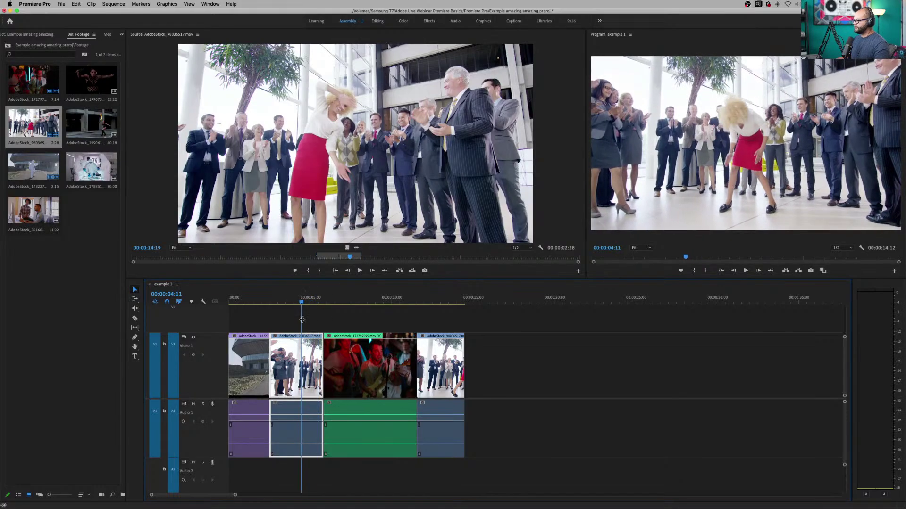
click(429, 440)
key(Delete)
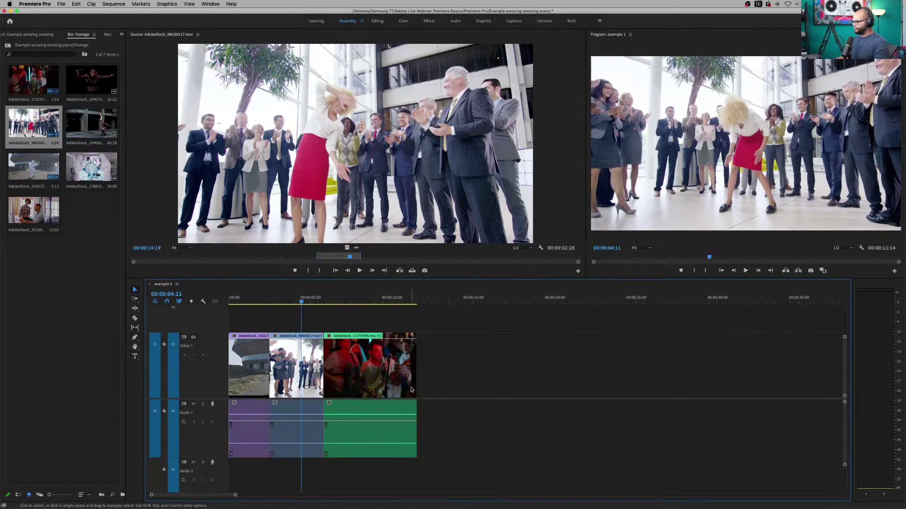
drag(301, 309, 277, 320)
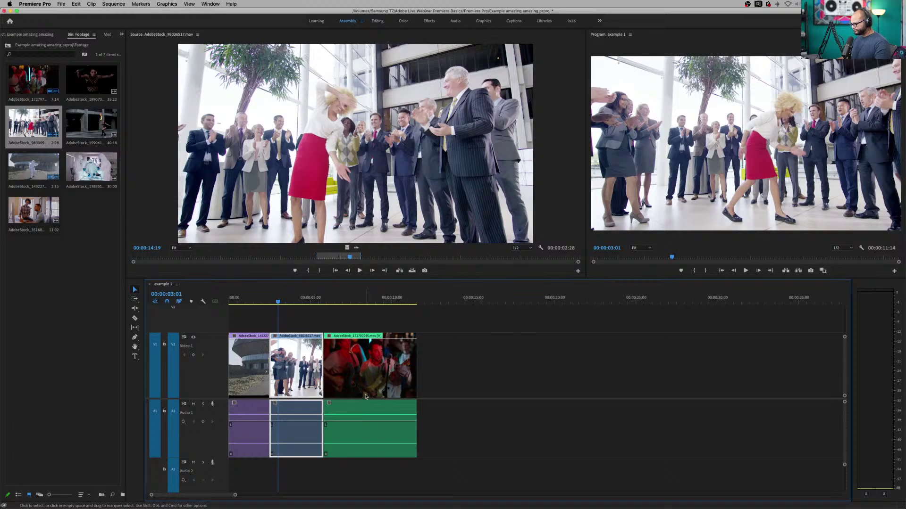
- Open the fire performer clip from the footage bin and place it on Video 1 at about 00:00:14:16, after a gap
click(78, 295)
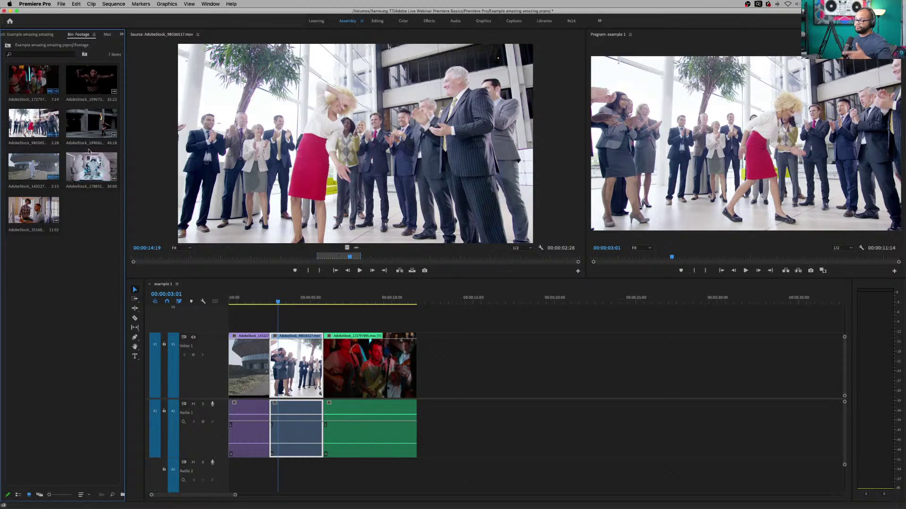
double_click(94, 122)
drag(314, 261, 147, 257)
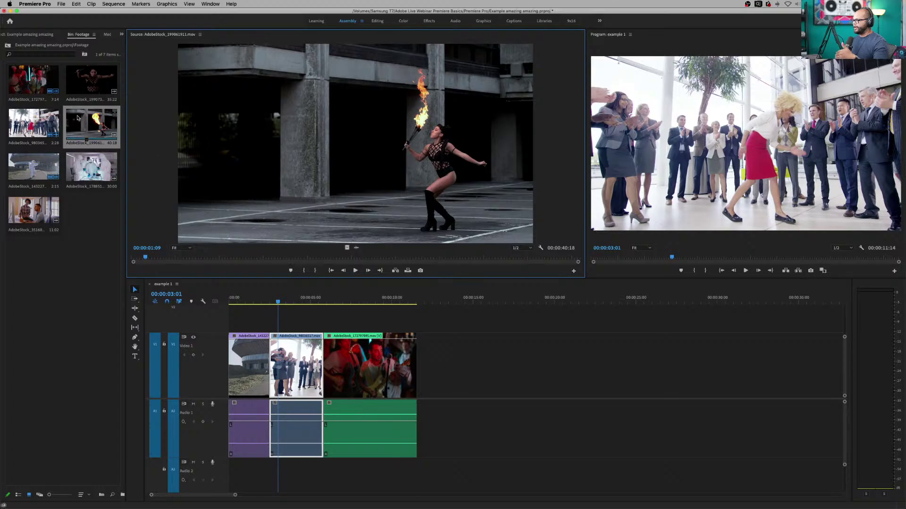
drag(291, 189, 467, 354)
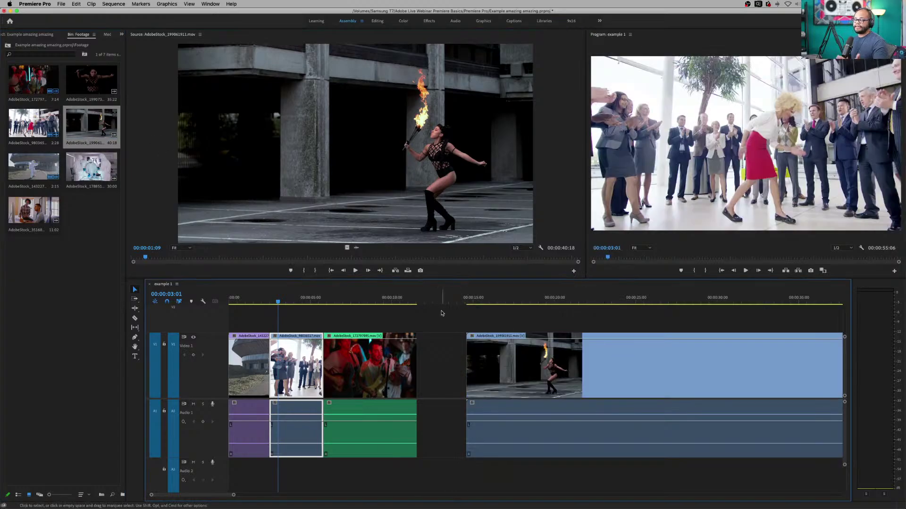
- Play the fire performer clip from the sequence in the maximized program monitor, then restore the workspace layout
click(488, 301)
key(minus)
key(minus)
key(minus)
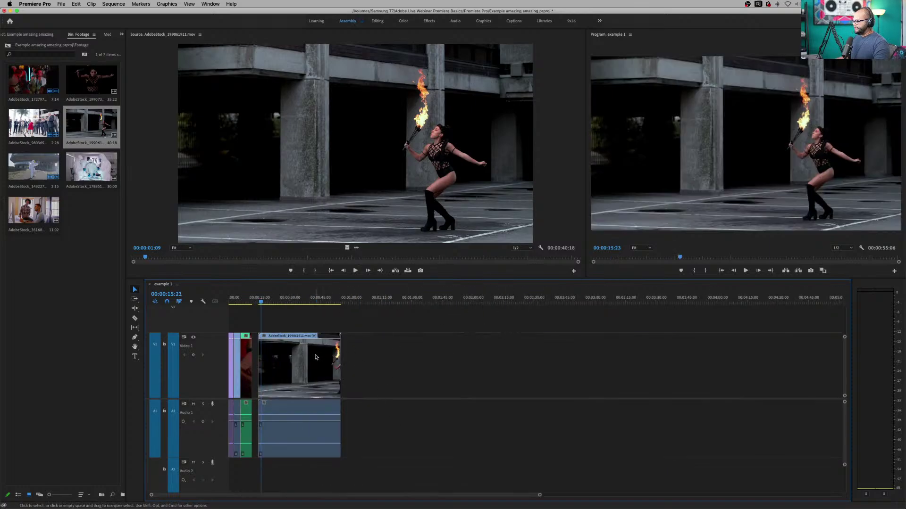
click(595, 174)
key(grave)
key(space)
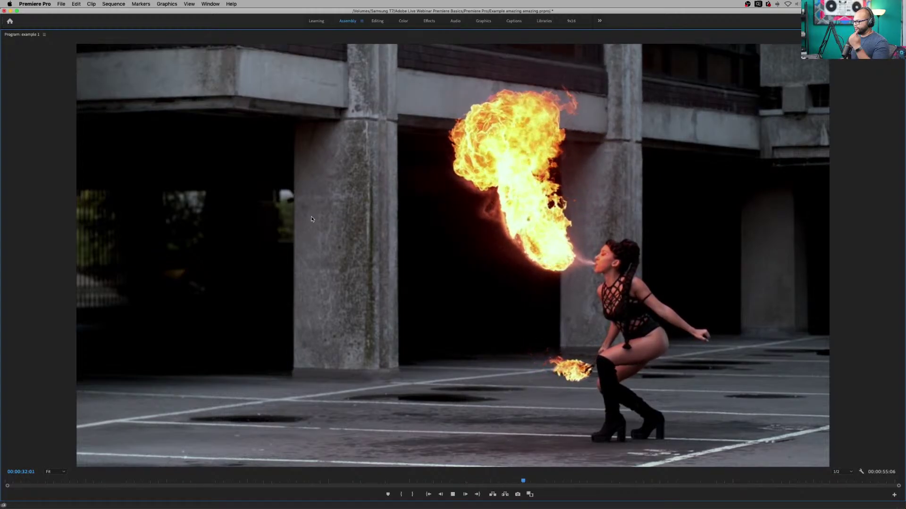
key(grave)
- Delete only the audio portion of the fire performer clip, keeping its video on Video 1
click(329, 351)
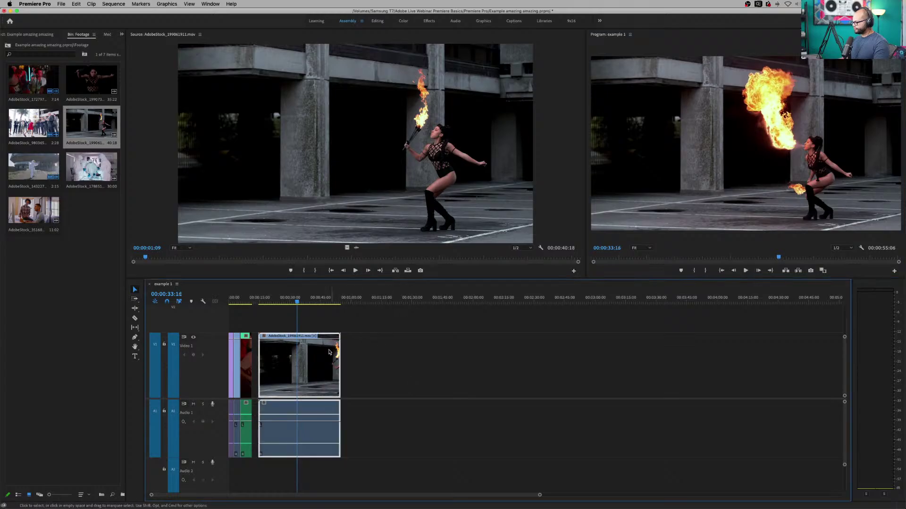
click(338, 401)
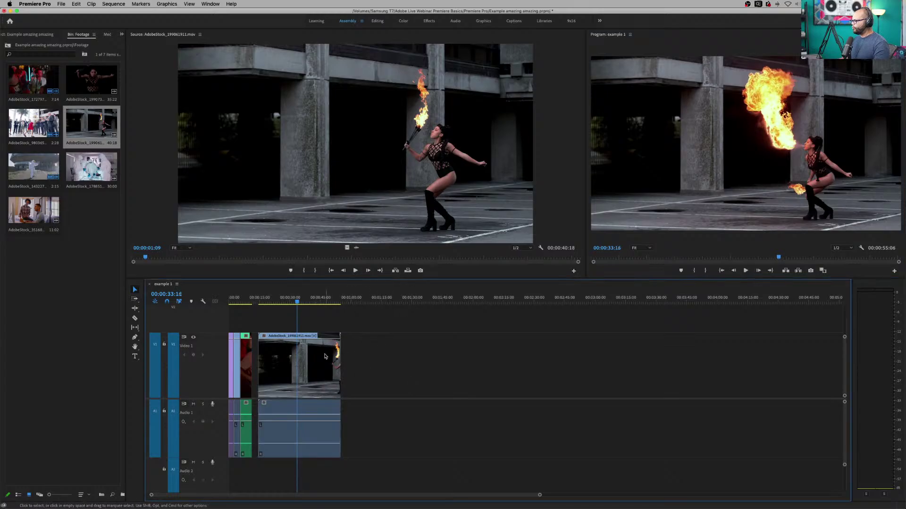
alt+click(293, 415)
key(Delete)
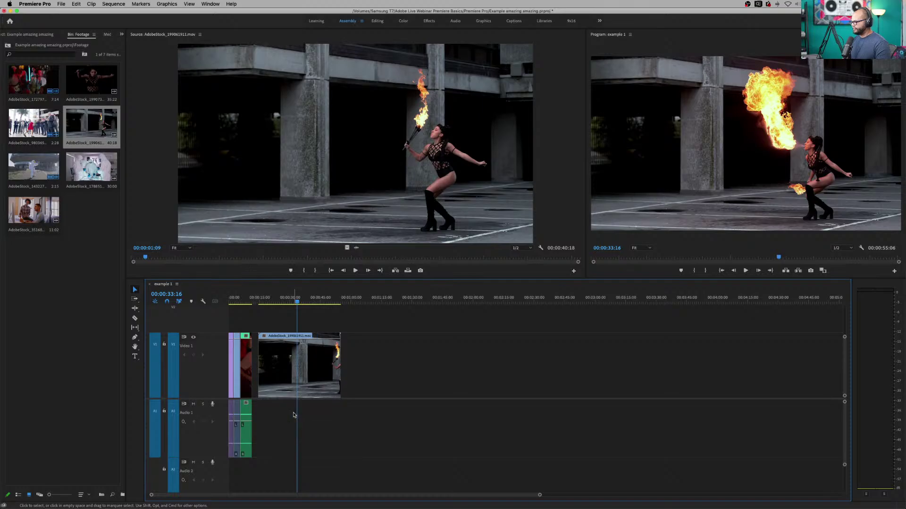
- Set the fire performer clip's speed to 500% and play back the sped-up result from just before the clip
drag(539, 495, 290, 495)
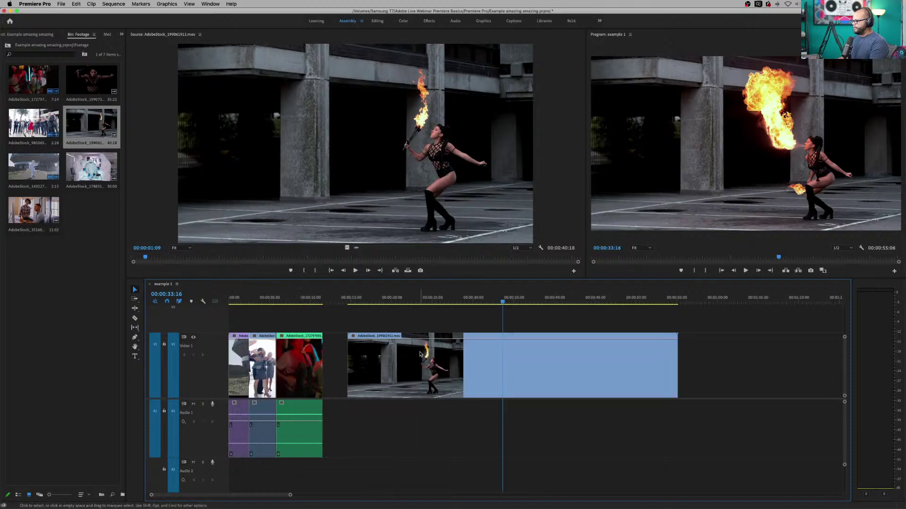
drag(395, 300, 444, 299)
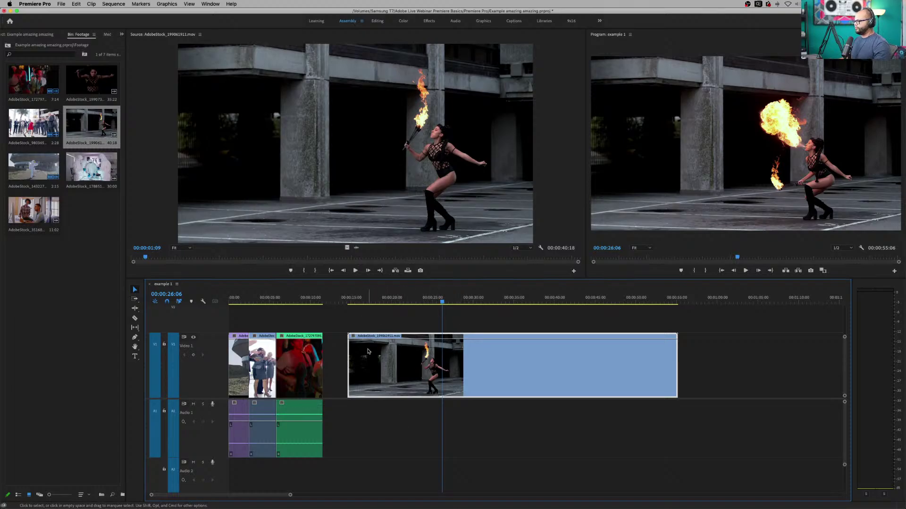
right_click(500, 369)
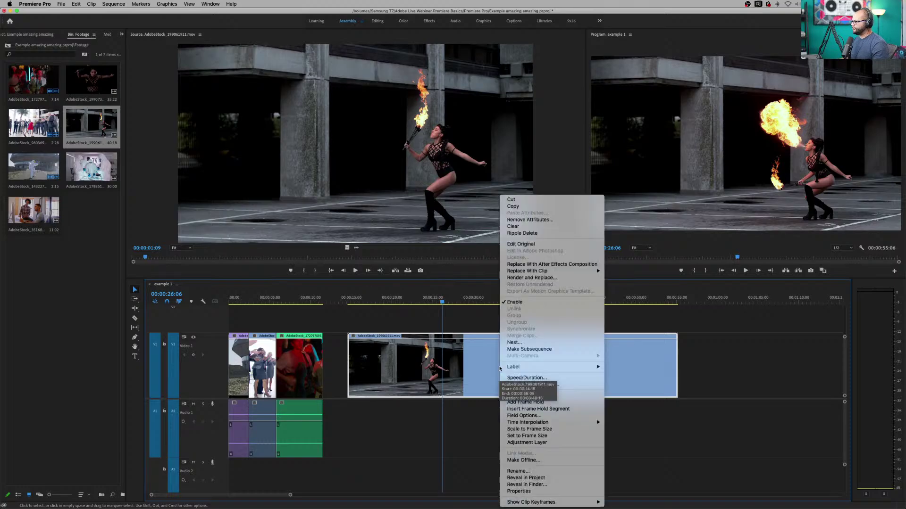
click(565, 379)
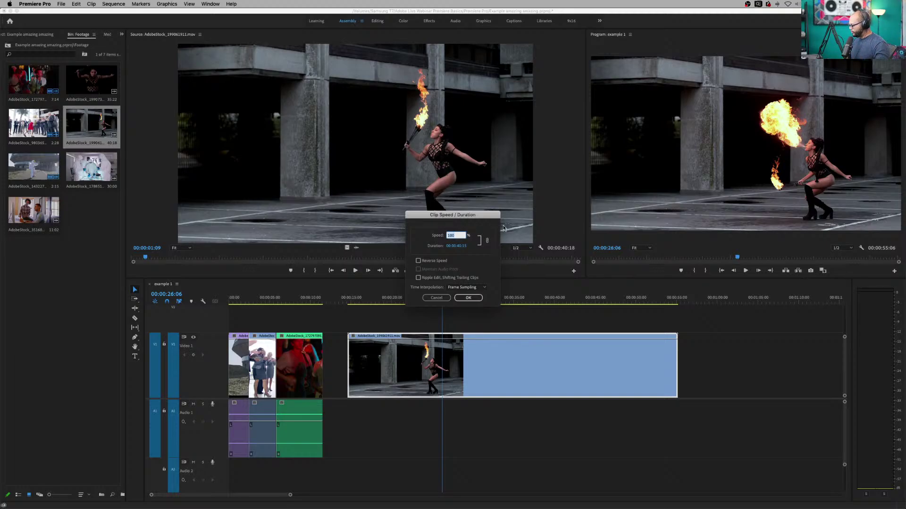
key(Return)
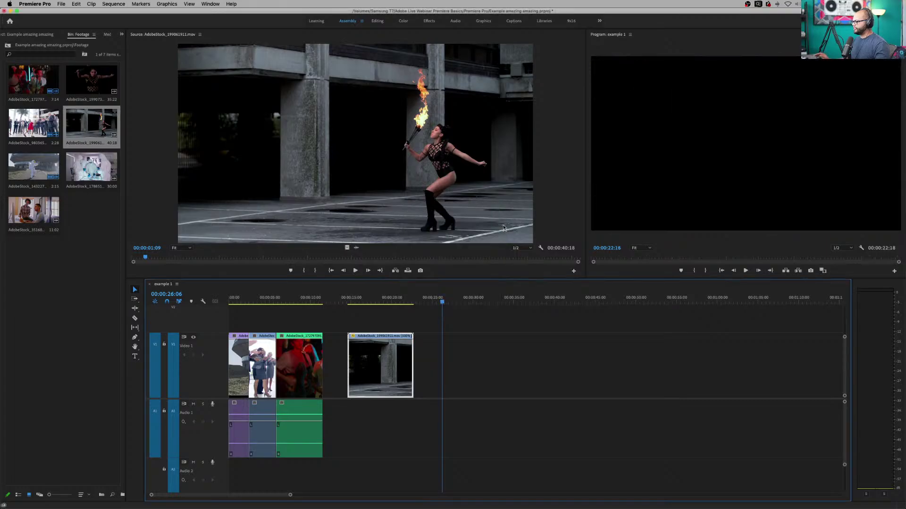
click(341, 302)
key(space)
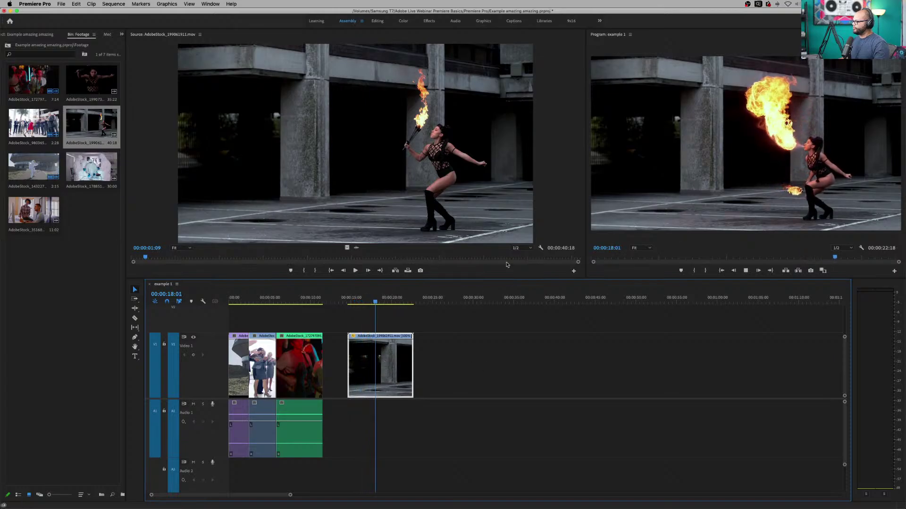
- Set the fire performer clip's speed to 1000% and play back the result from the start of the clip
key(space)
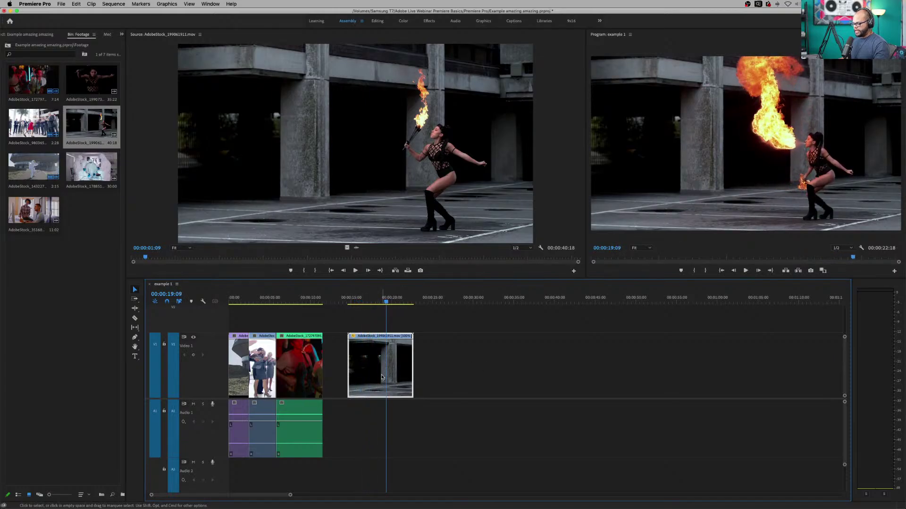
key(super+r)
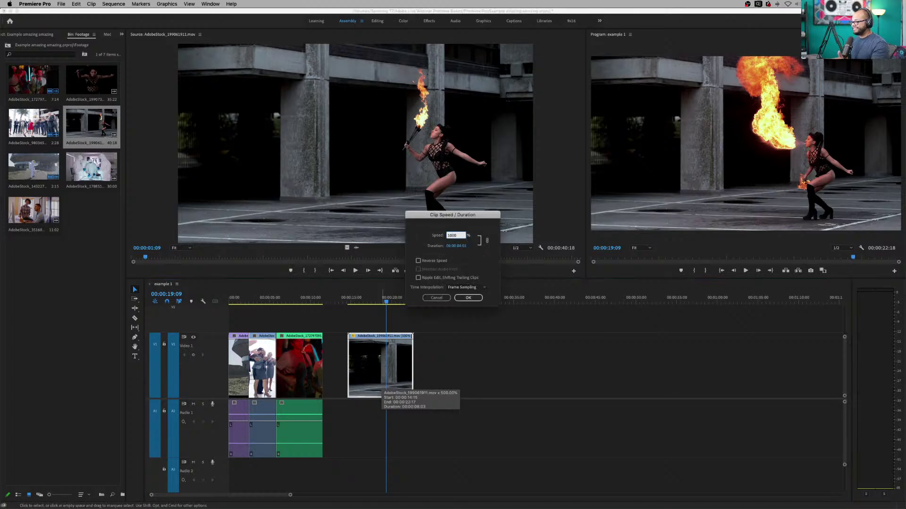
key(Return)
click(352, 303)
key(space)
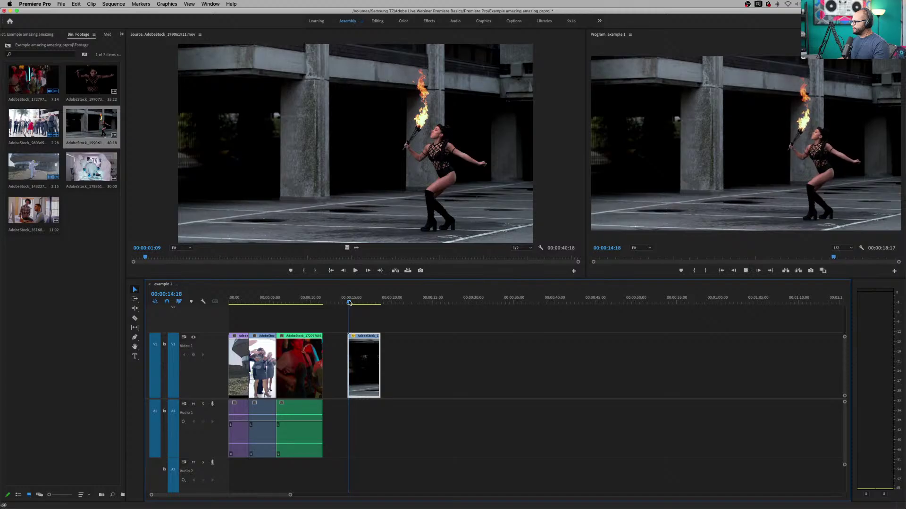
key(space)
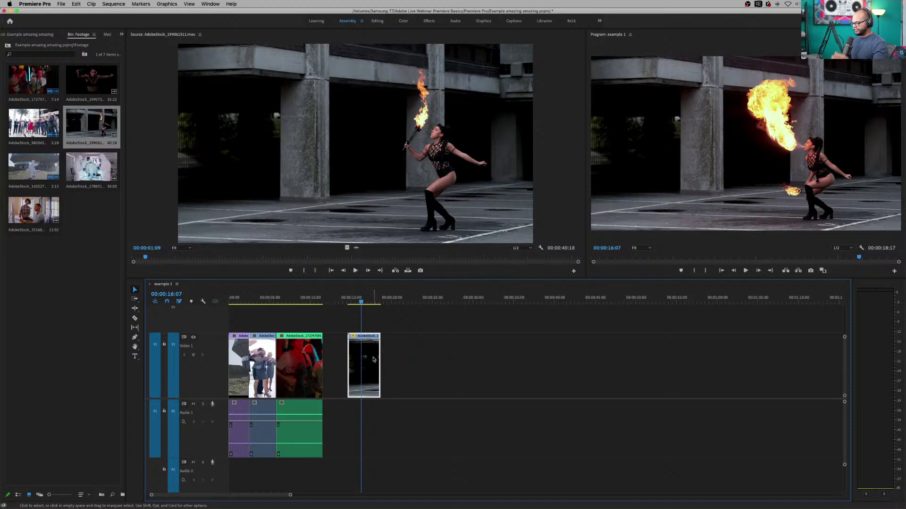
- Insert the fire performer clip on Video 1 between the second clip and the red-lit concert clip, pushing the concert clip back
key(super+r)
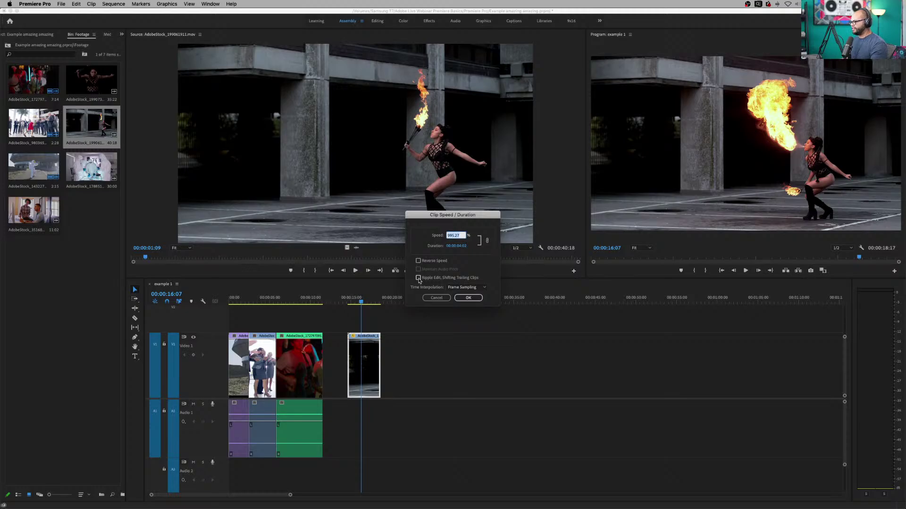
click(439, 298)
drag(363, 366, 297, 360)
click(296, 298)
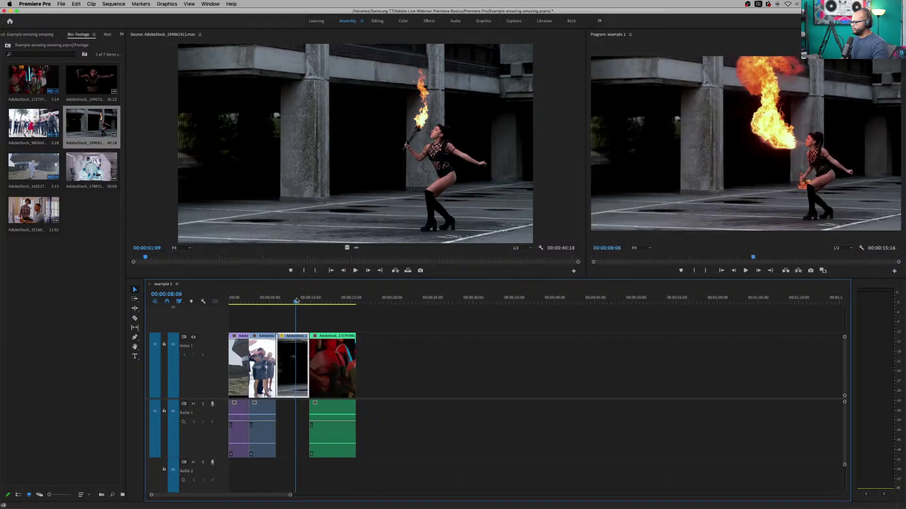
- Try slowing the fire performer clip to 500% with Ripple Edit, Shifting Trailing Clips enabled
key(=)
key(=)
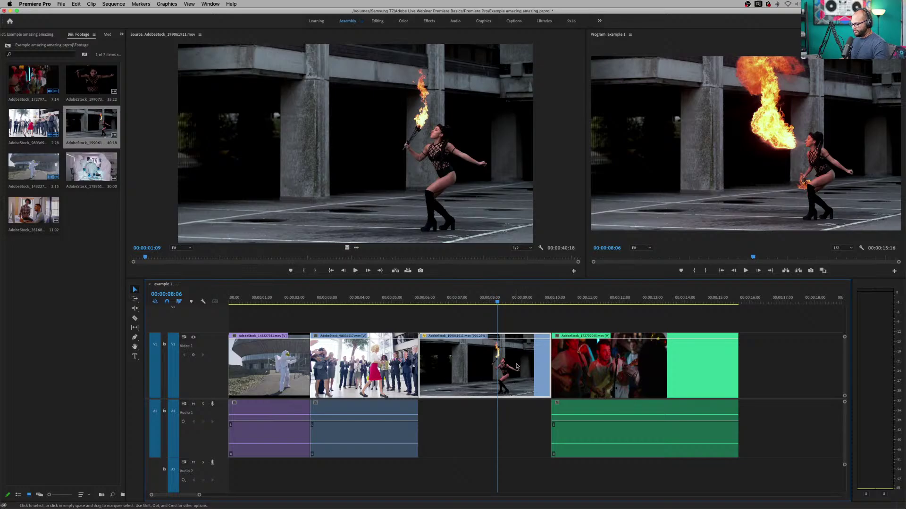
key(super+r)
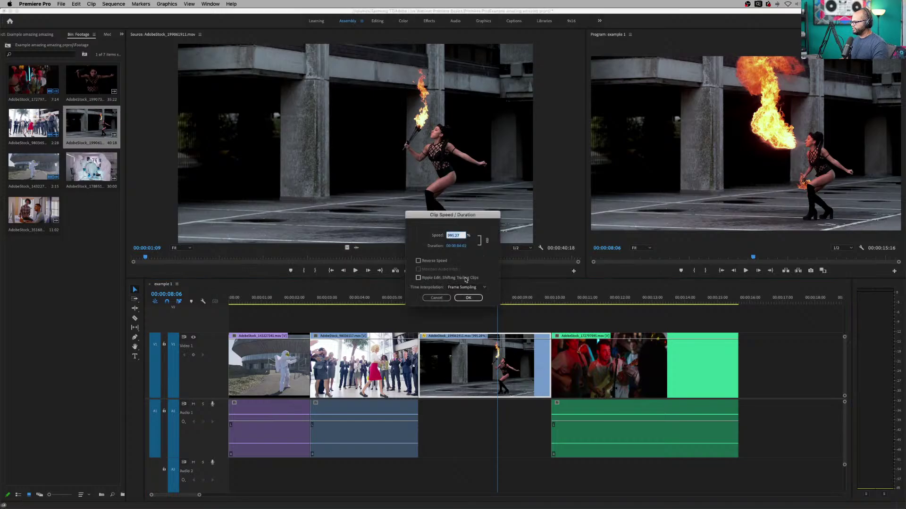
click(418, 278)
click(456, 235)
text(500)
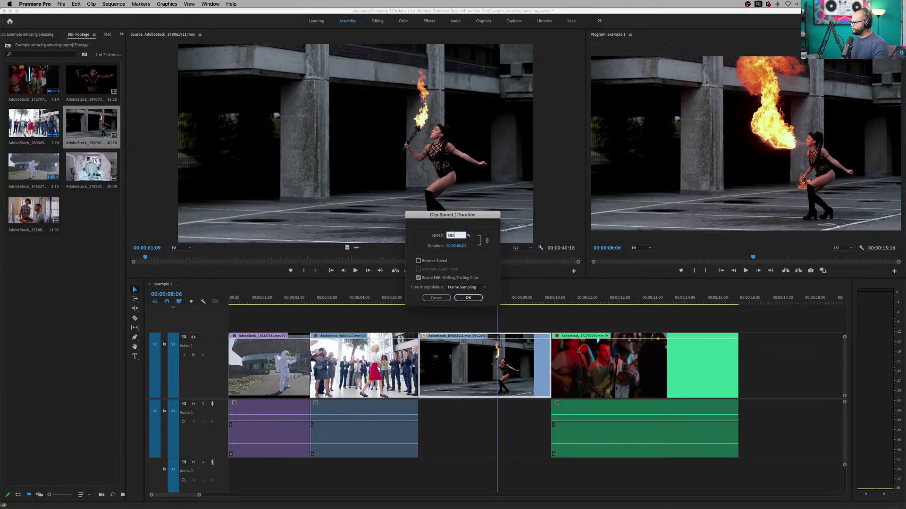
key(Return)
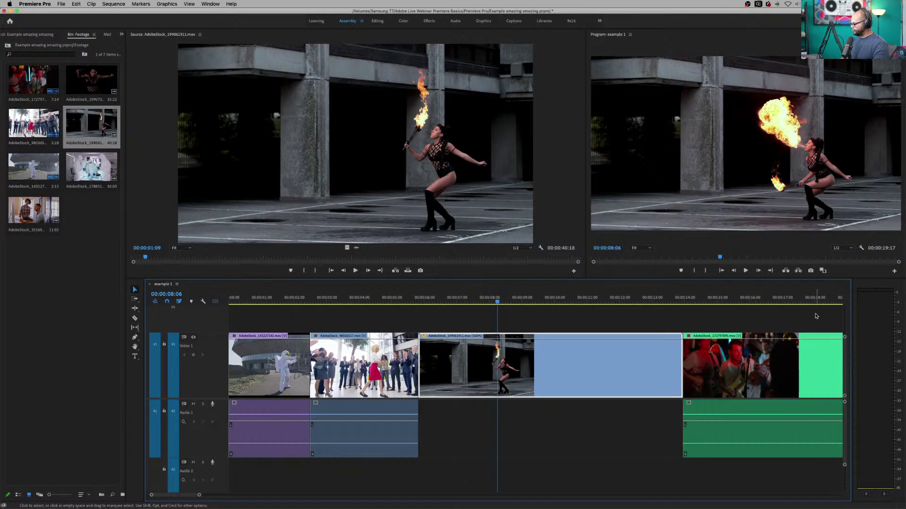
key(minus)
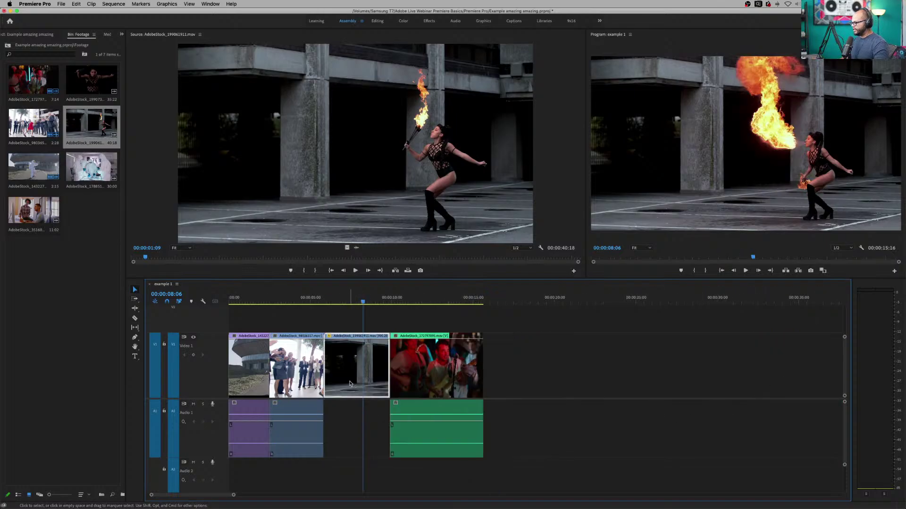
- Set the fire performer clip's speed to 500% with Ripple Edit, Shifting Trailing Clips disabled
right_click(351, 385)
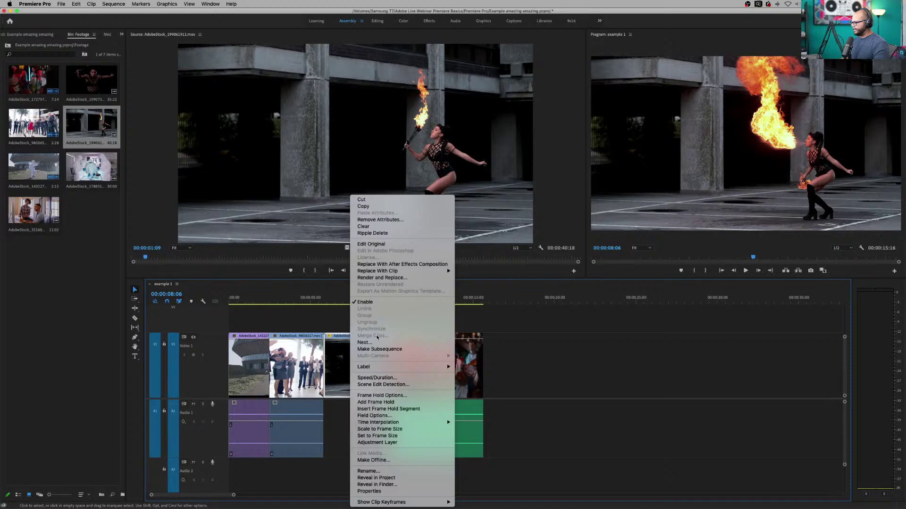
click(424, 378)
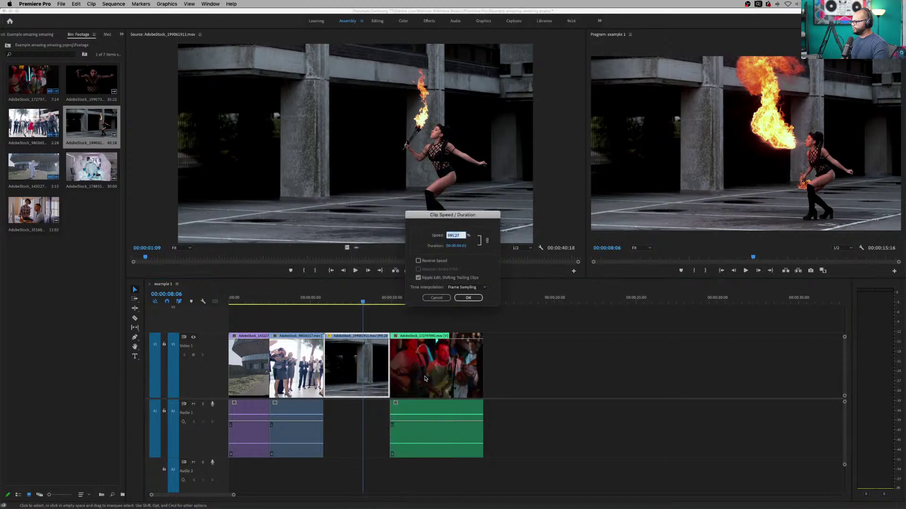
click(418, 278)
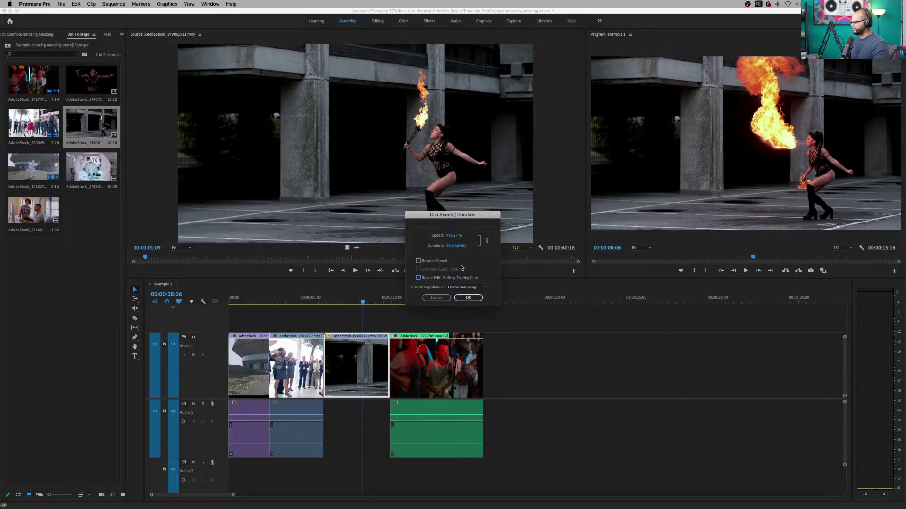
click(448, 235)
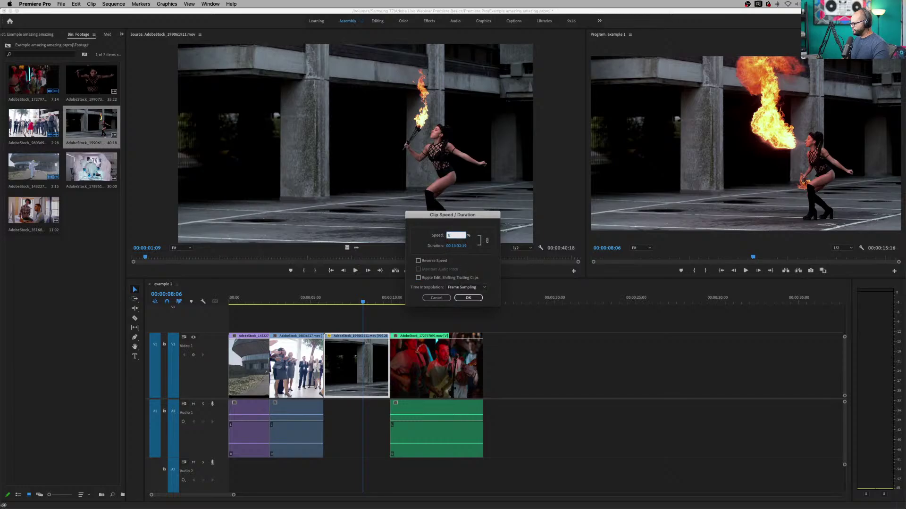
click(468, 298)
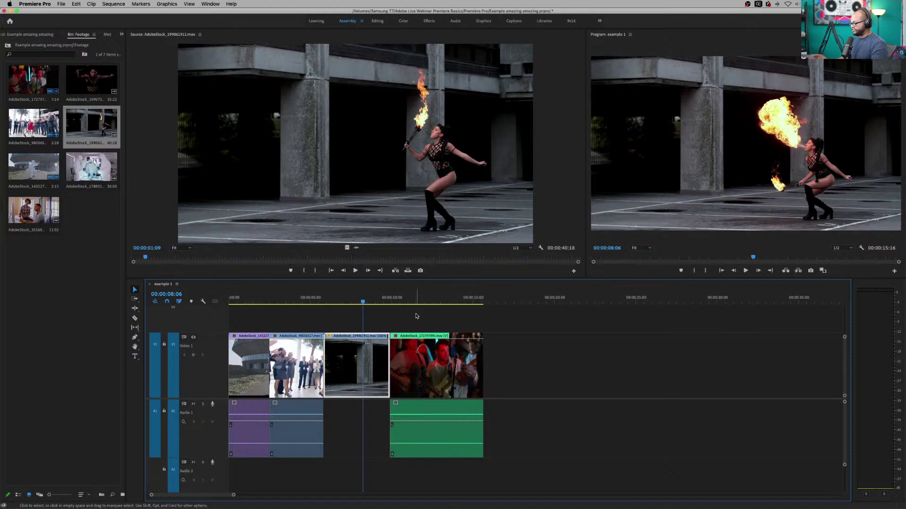
- Try a ripple trim that lengthens the end of the fire performer clip and pushes the concert clip back, and undo it
key(equal)
key(equal)
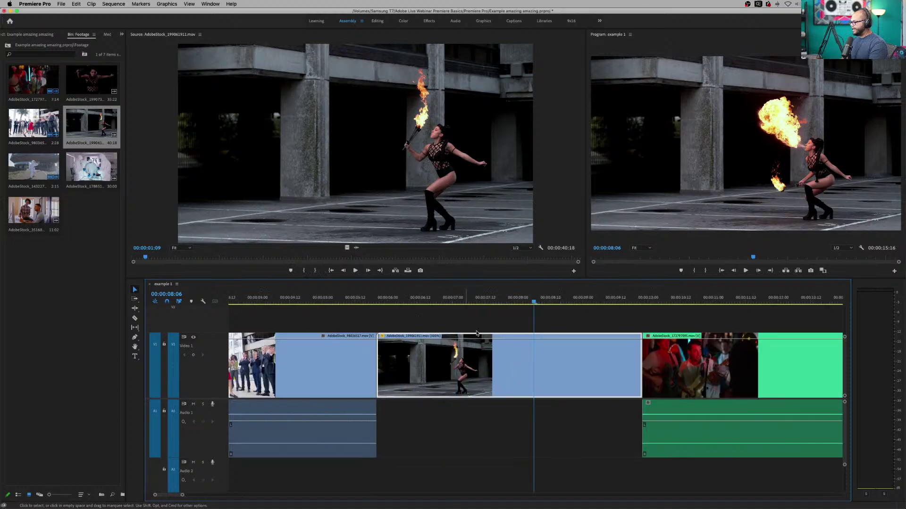
key(equal)
drag(534, 302, 730, 333)
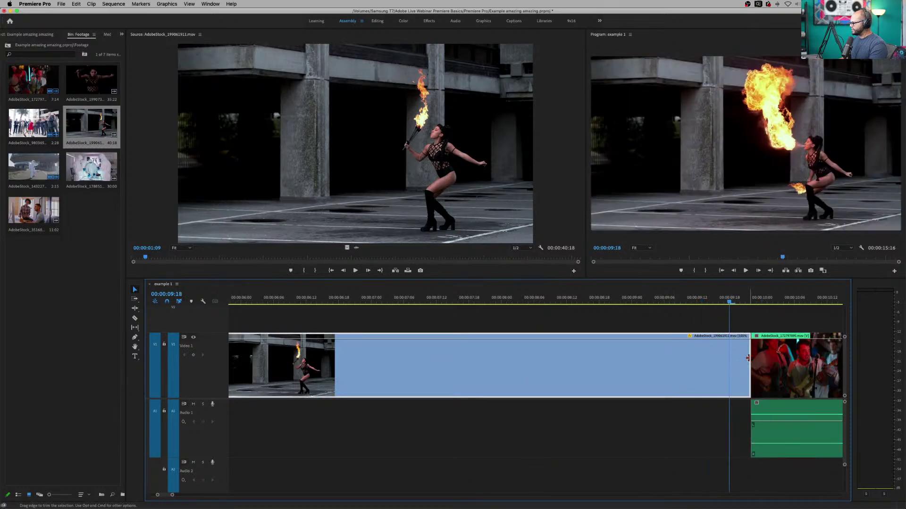
click(764, 357)
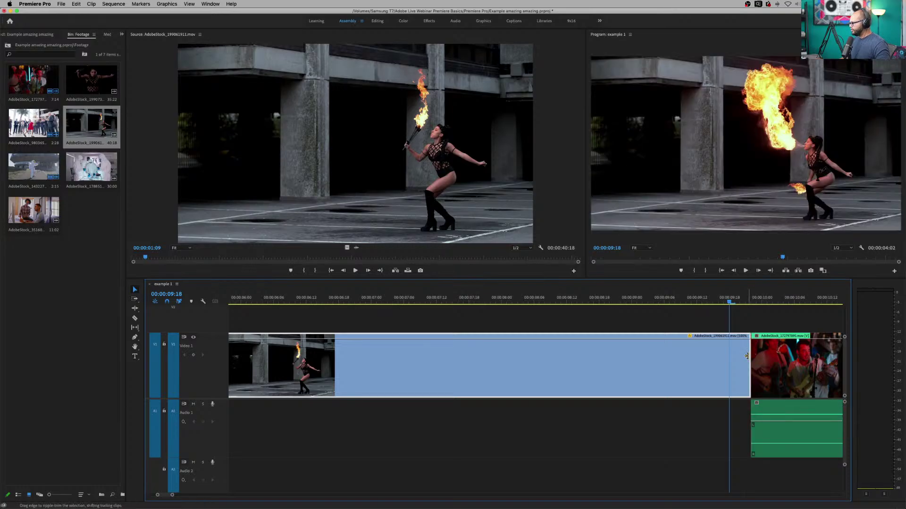
drag(765, 356, 802, 321)
key(minus)
key(minus)
key(minus)
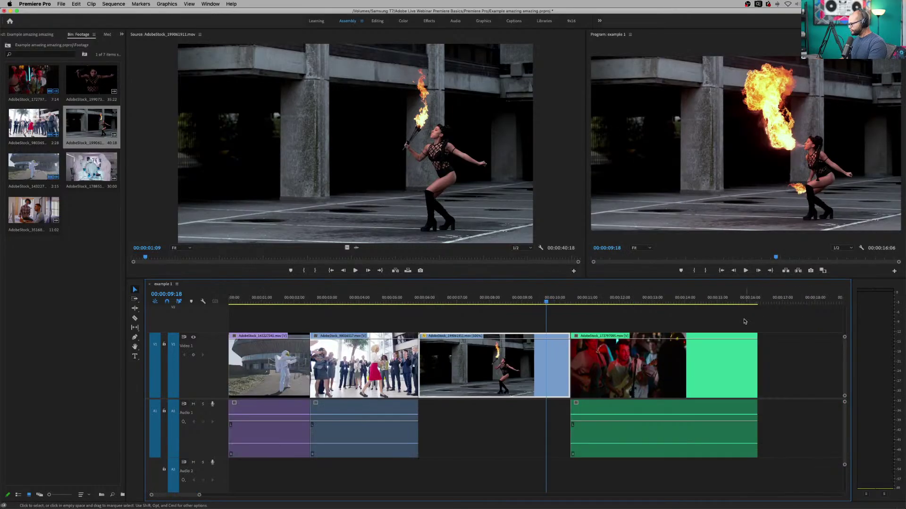
key(super+z)
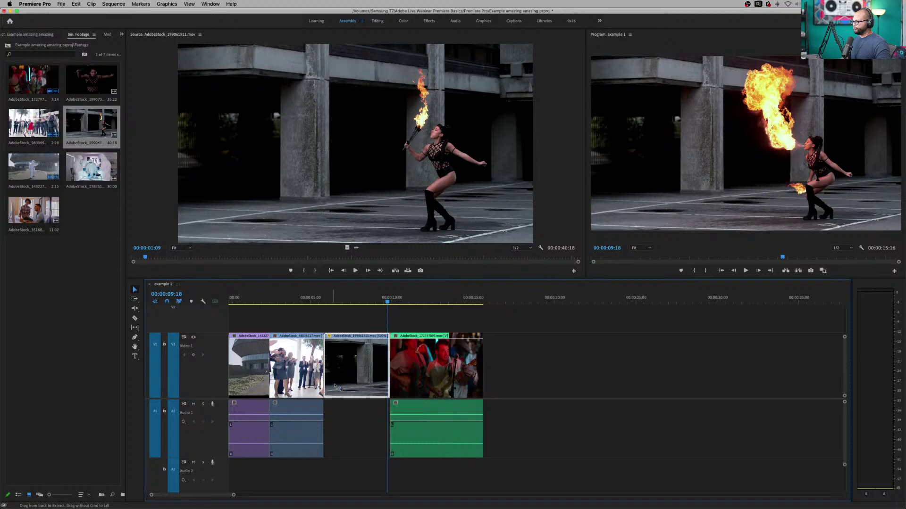
- Move the fire performer clip to empty space well past the concert clip, and pull the concert clip back to close the gap
drag(377, 371, 640, 380)
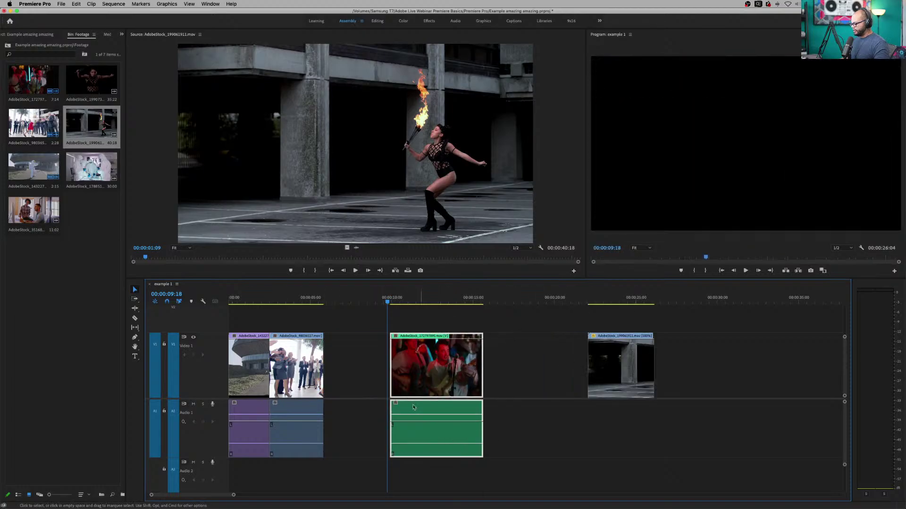
drag(419, 380, 353, 380)
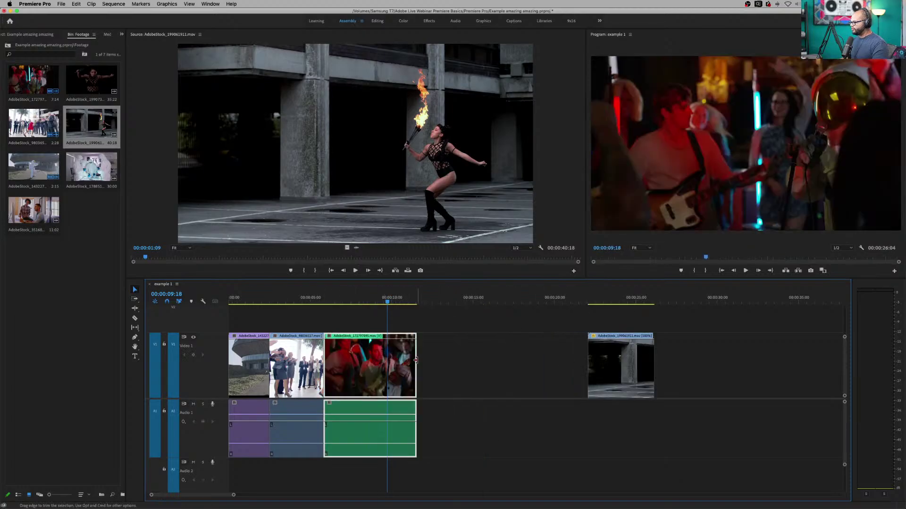
- Extend the end of the fire performer clip to its full length and move the clip to start at about 00:00:20:00
click(628, 358)
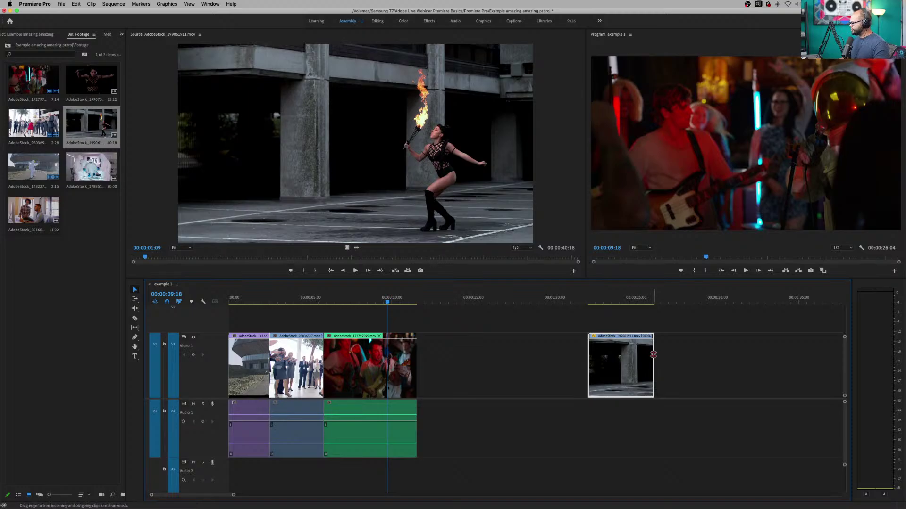
drag(653, 356, 772, 360)
drag(650, 363, 614, 362)
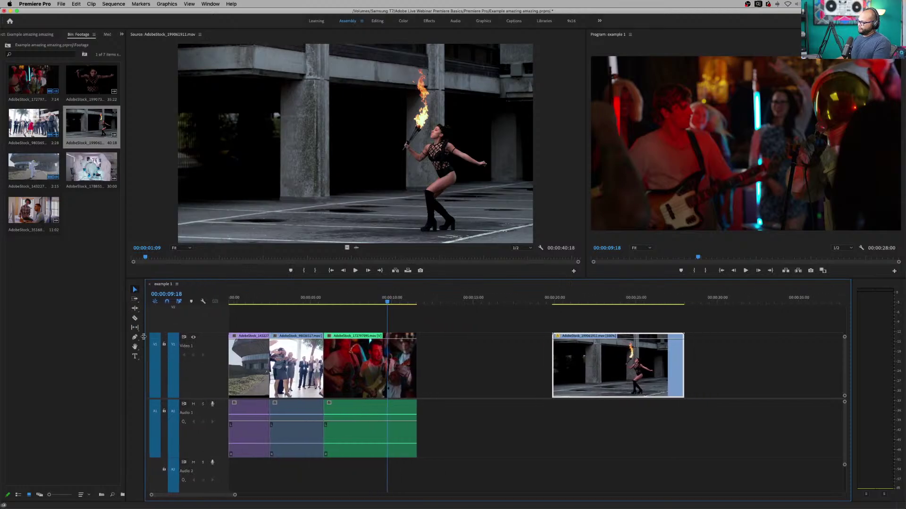
- Use the Rate Stretch Tool to speed up the fire performer clip by pulling its end in to about 00:00:27:14
click(135, 302)
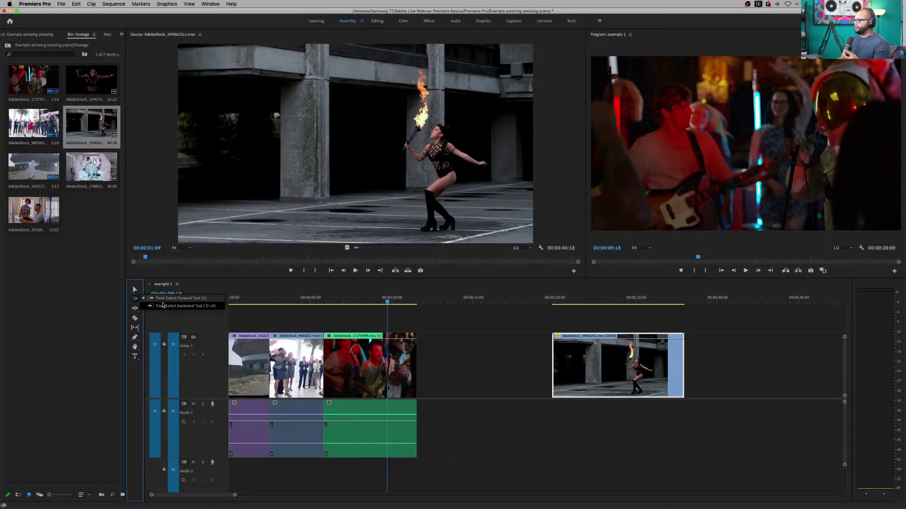
click(135, 309)
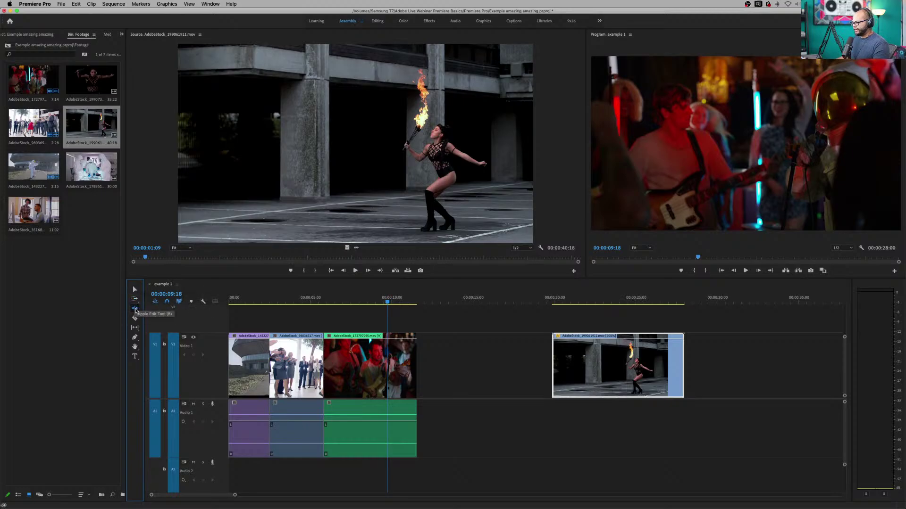
click(136, 310)
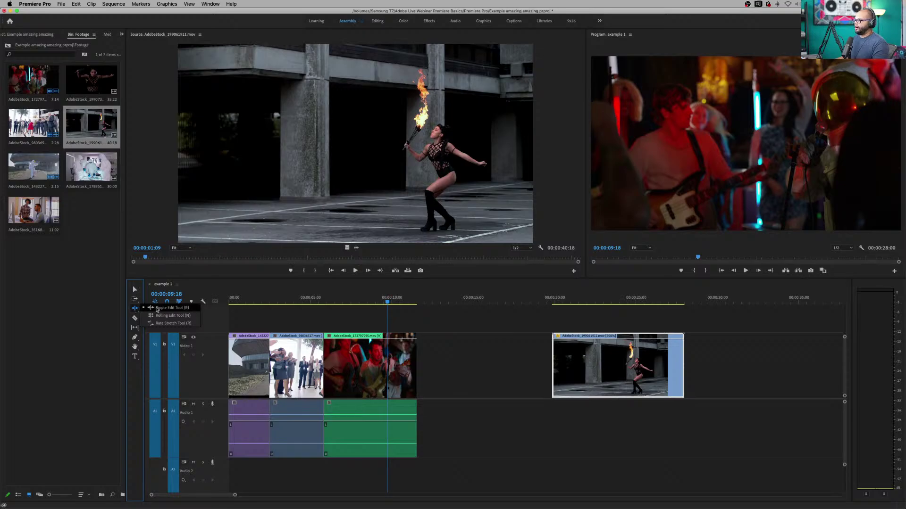
click(182, 324)
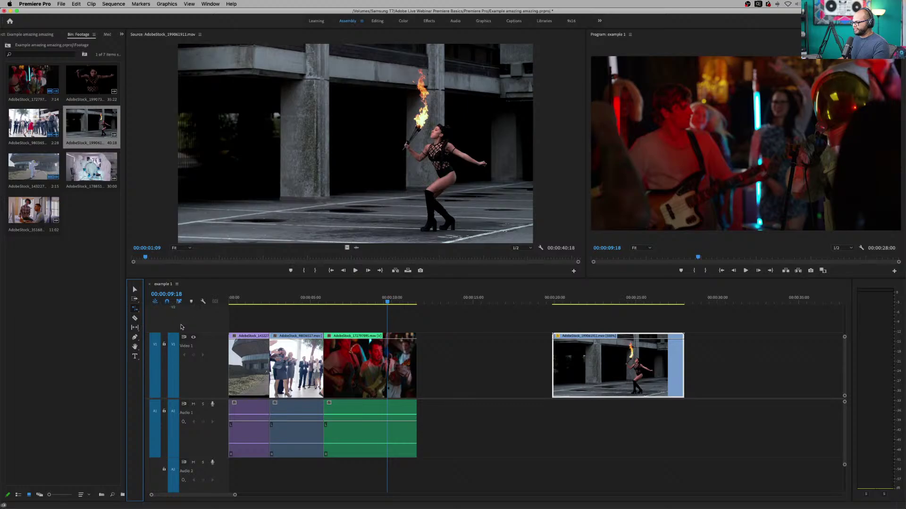
click(660, 360)
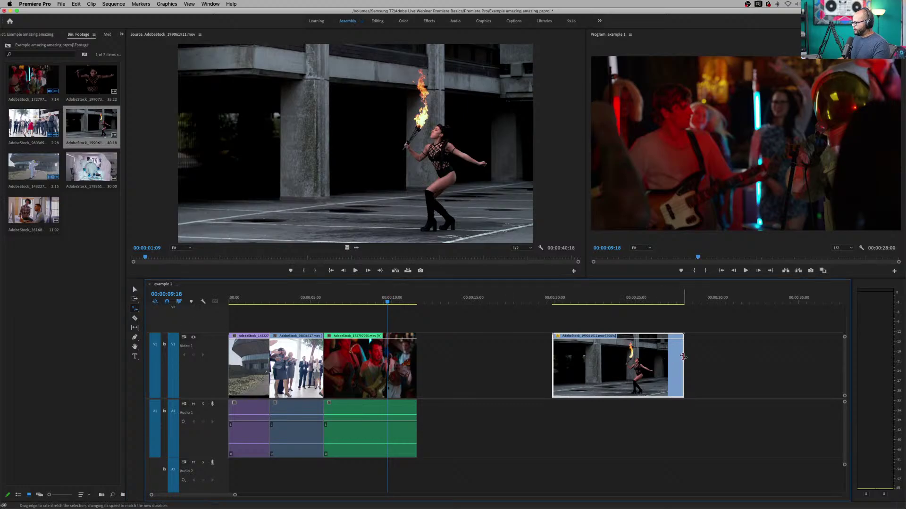
mouse_move(683, 357)
mouse_down()
mouse_move(612, 365)
mouse_move(676, 365)
mouse_up()
- Rate-stretch the fire performer clip's end in to about 00:00:23:12, out to about 00:00:31:20, and back in to about 00:00:22:13
click(639, 300)
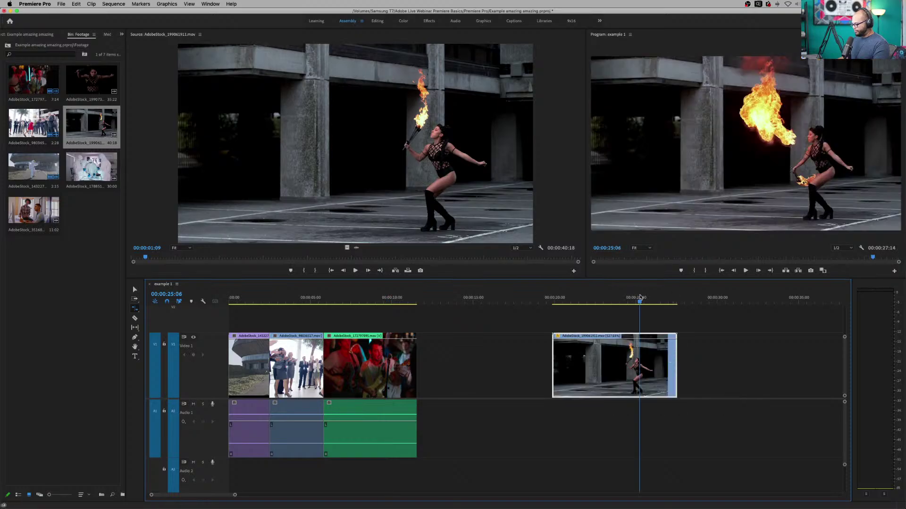
key(=)
key(=)
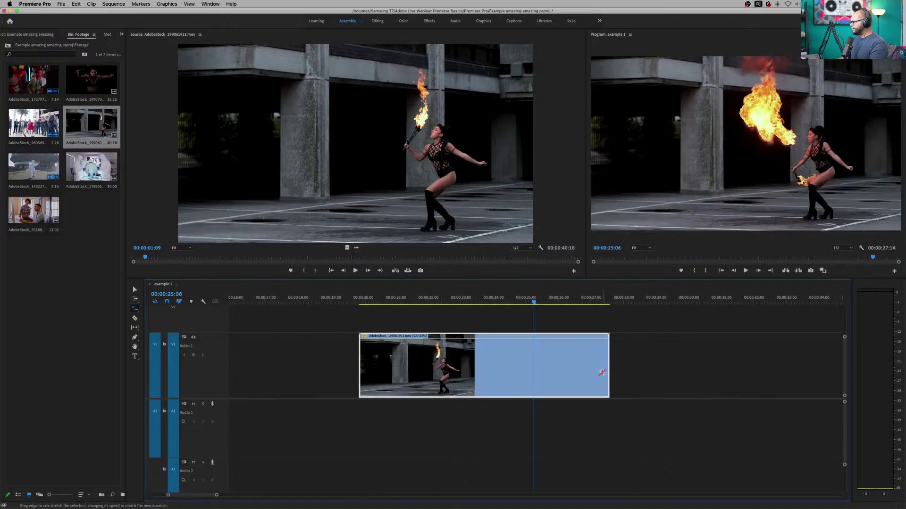
drag(610, 371, 476, 364)
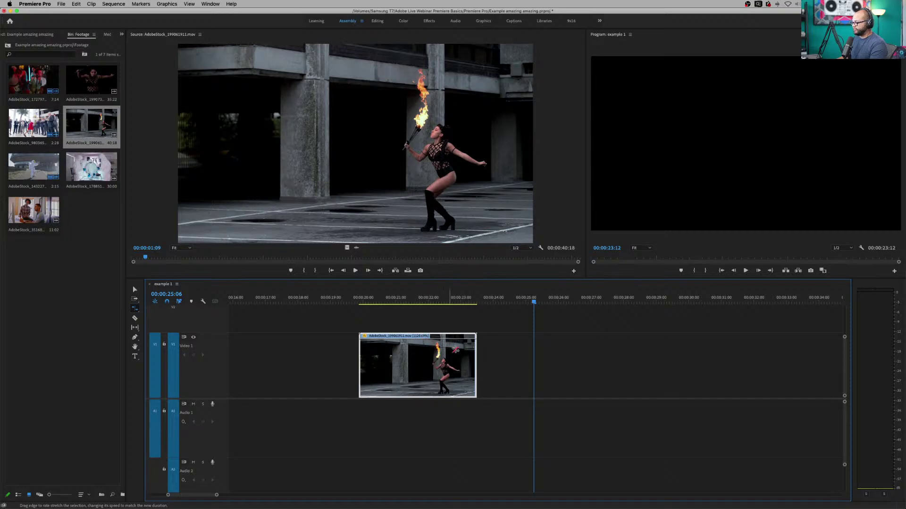
drag(477, 357, 746, 362)
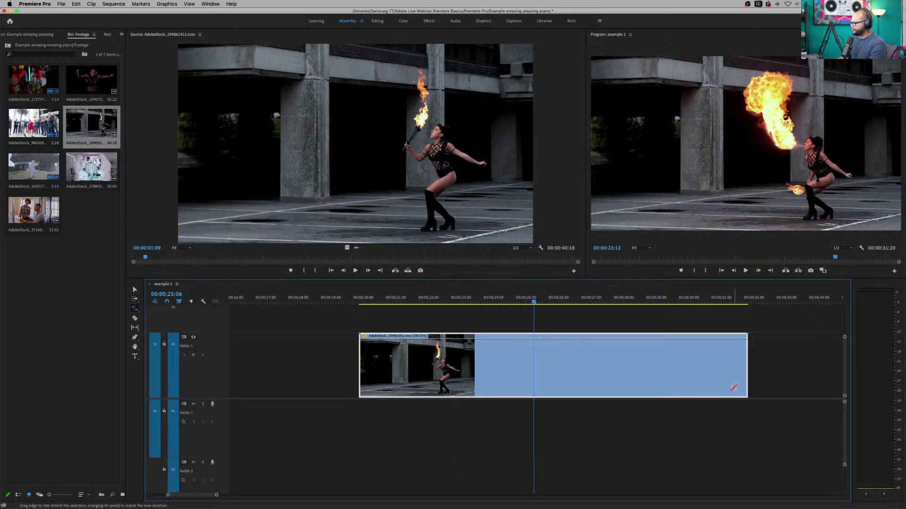
drag(741, 371, 445, 363)
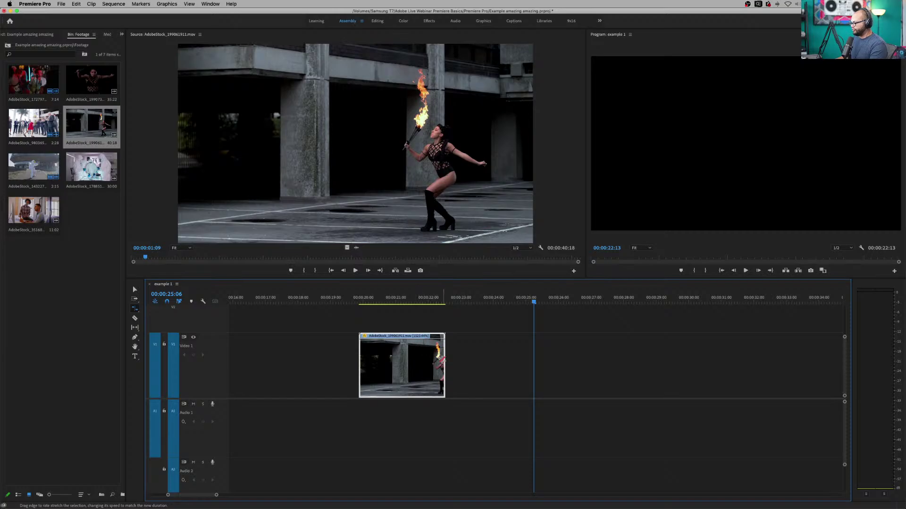
- Play back the rate-stretched fire performer clip from its start to check the sped-up motion
click(359, 301)
key(space)
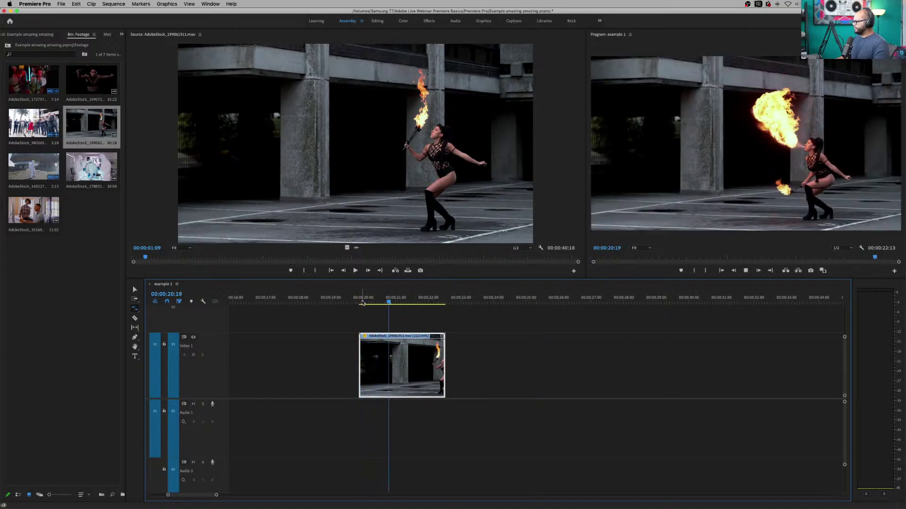
key(space)
click(371, 303)
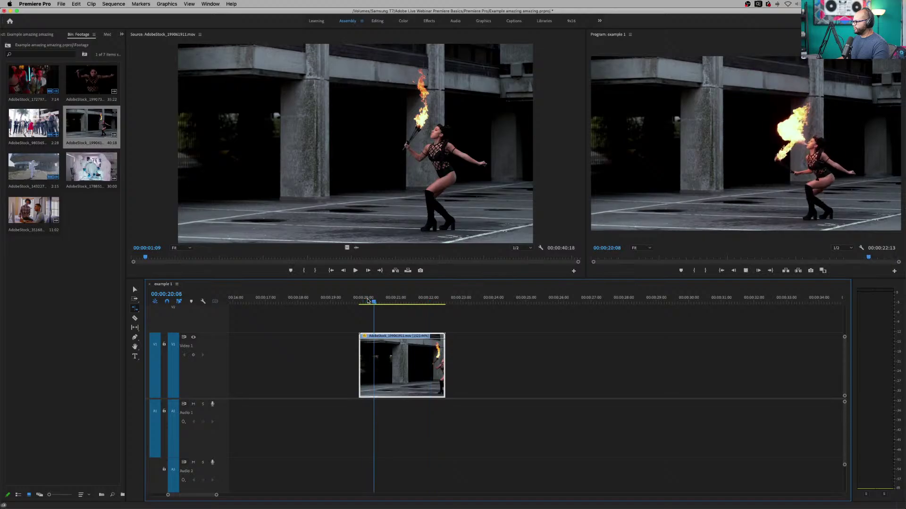
key(space)
key(space)
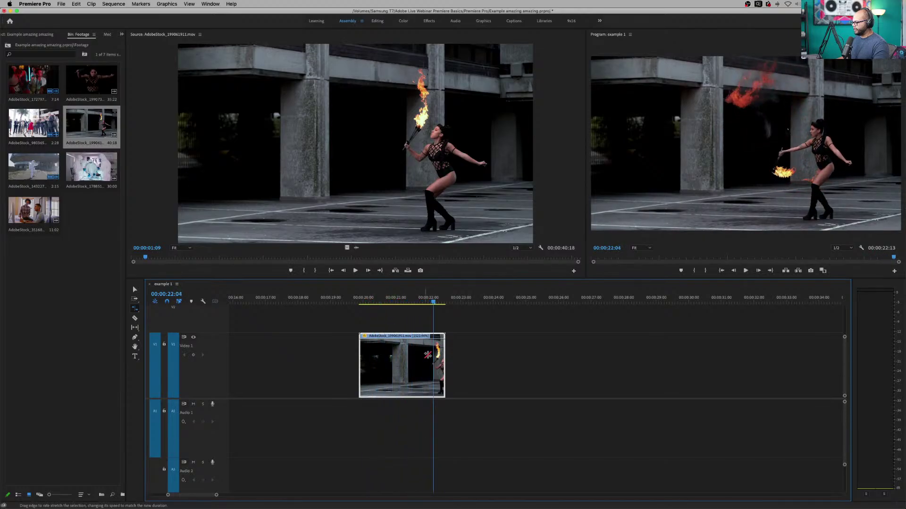
- Rate-stretch the fire performer clip's end out to about 00:00:23:08, and reset the clip's speed to 100% in Speed/Duration
drag(443, 364, 469, 380)
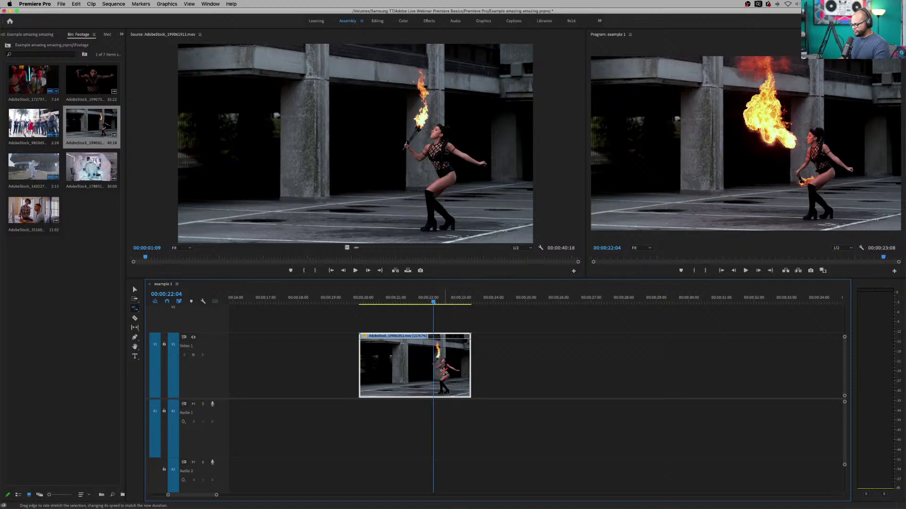
key(super+r)
text(100)
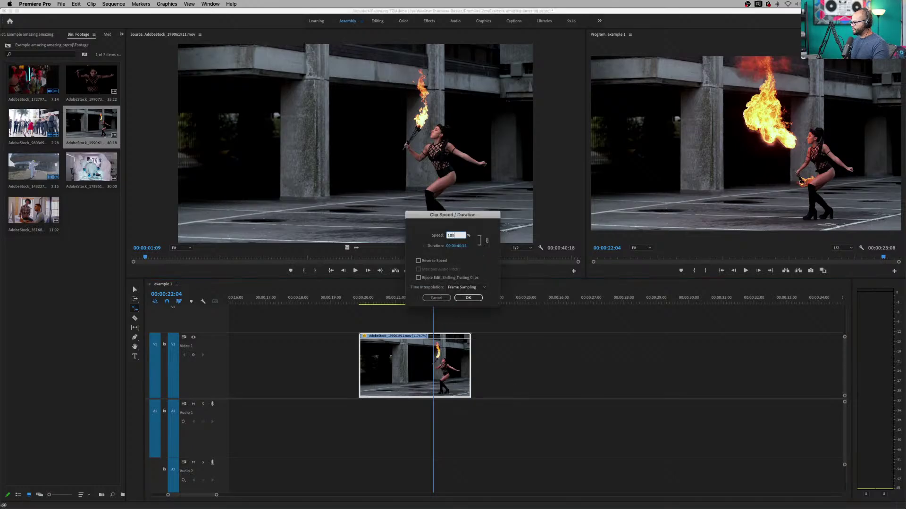
click(467, 297)
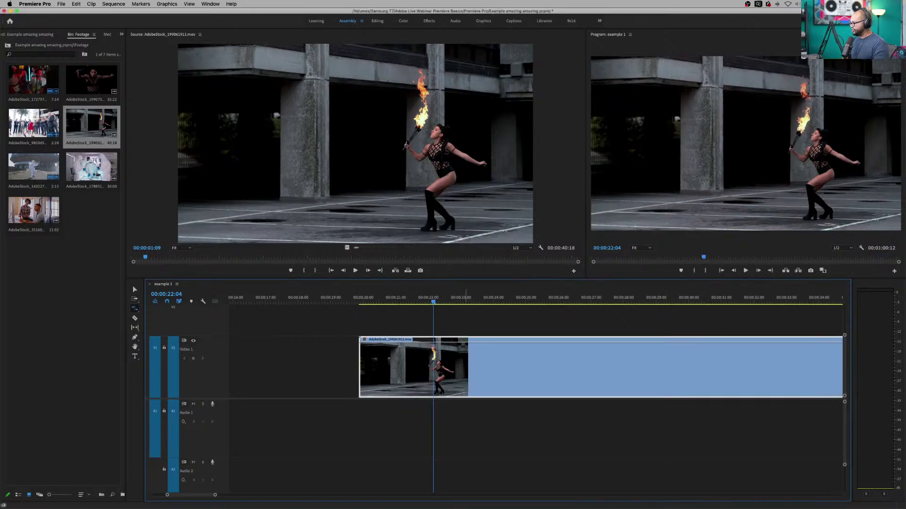
key(minus)
key(minus)
key(minus)
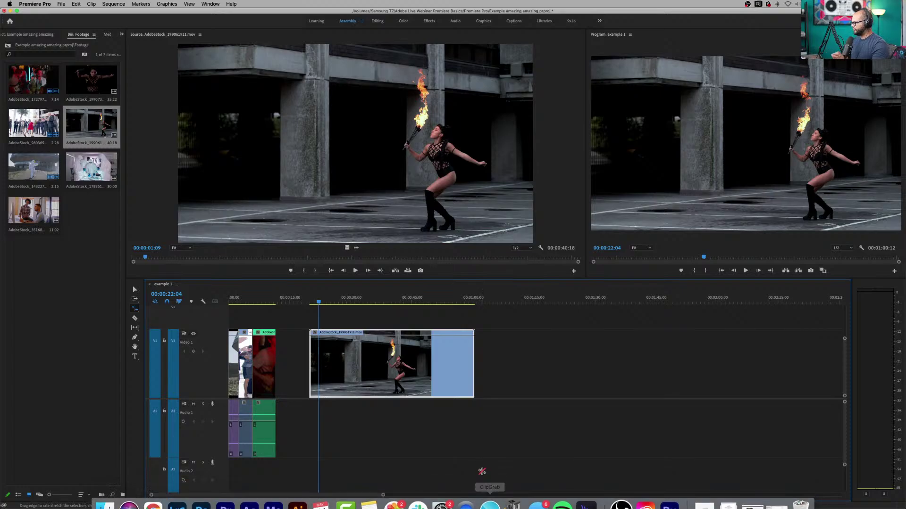
- Switch to the Selection tool and narrow the footage bin to give the timeline more width
key(v)
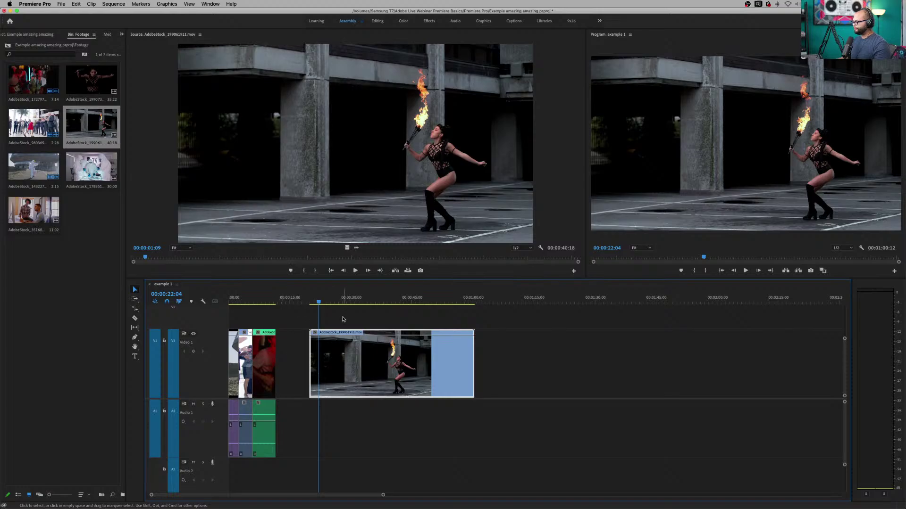
key(=)
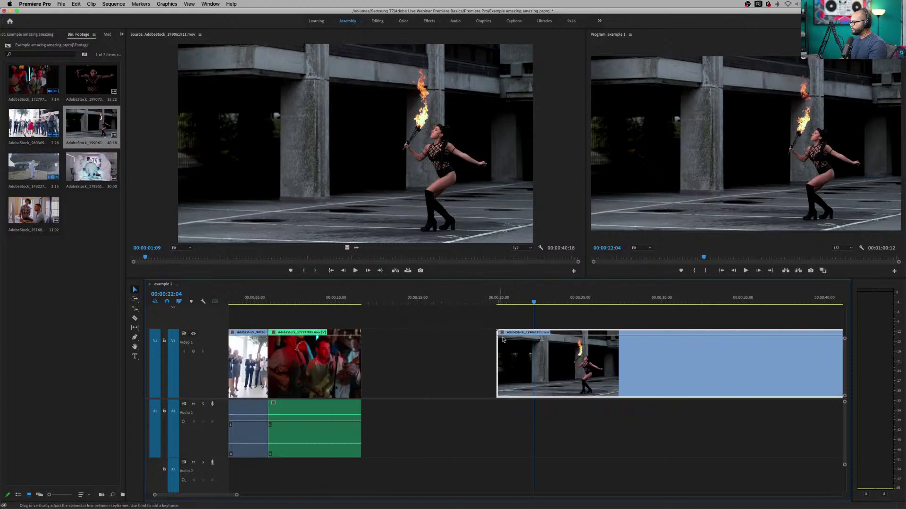
drag(228, 496, 293, 495)
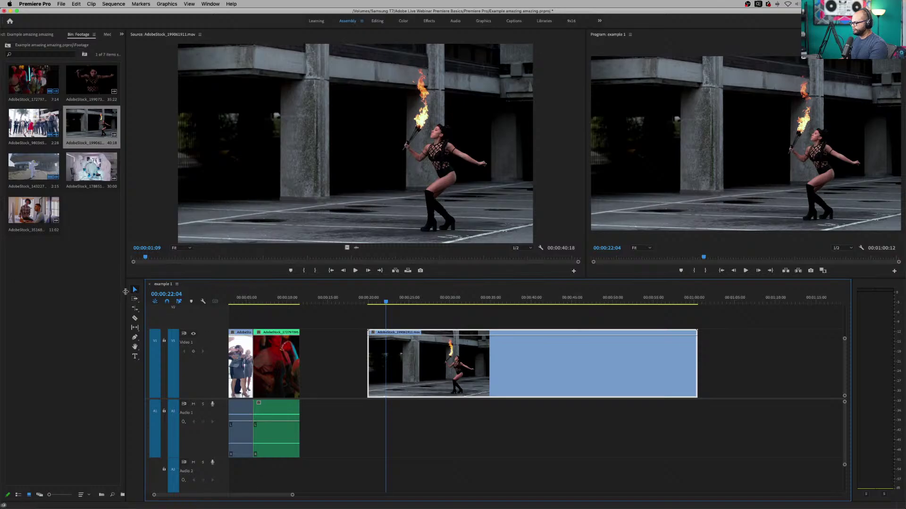
drag(125, 291, 53, 298)
drag(143, 314, 72, 314)
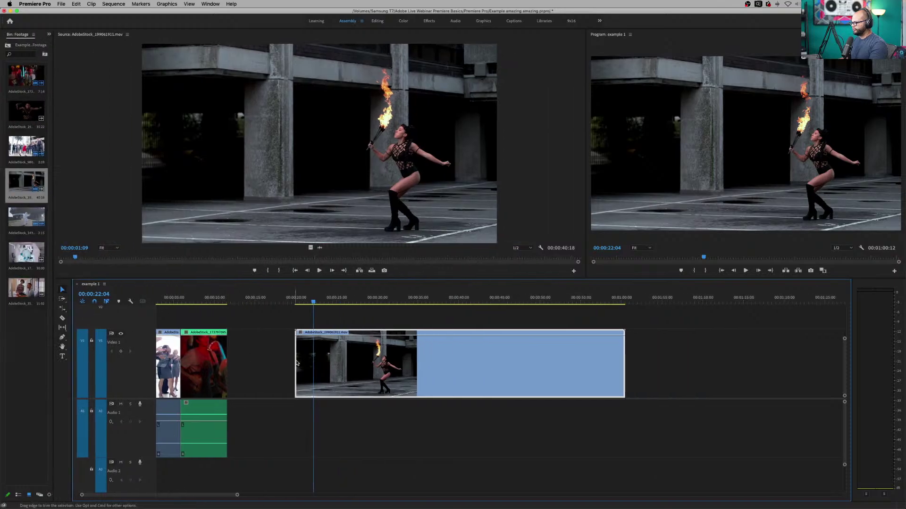
- Show the Time Remapping Speed line on the fire performer clip in the timeline
key(=)
scroll(536, 355, down, 8)
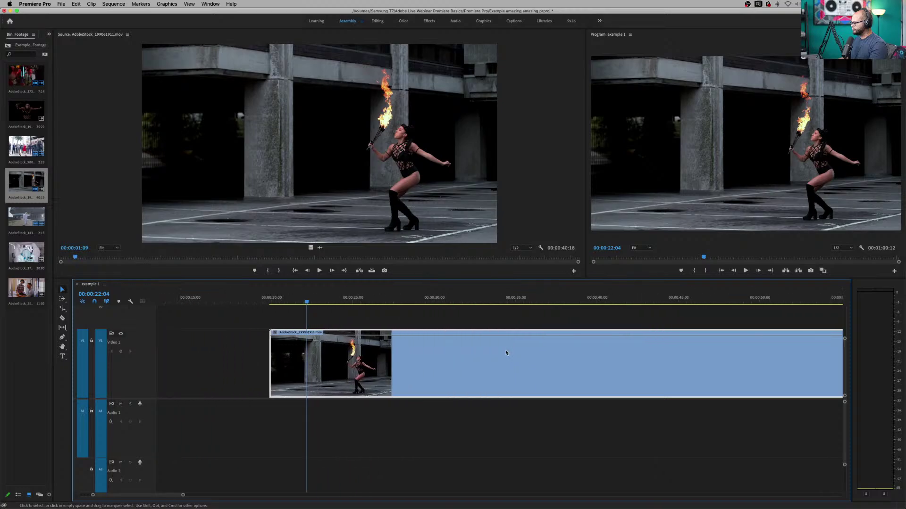
key(-)
key(=)
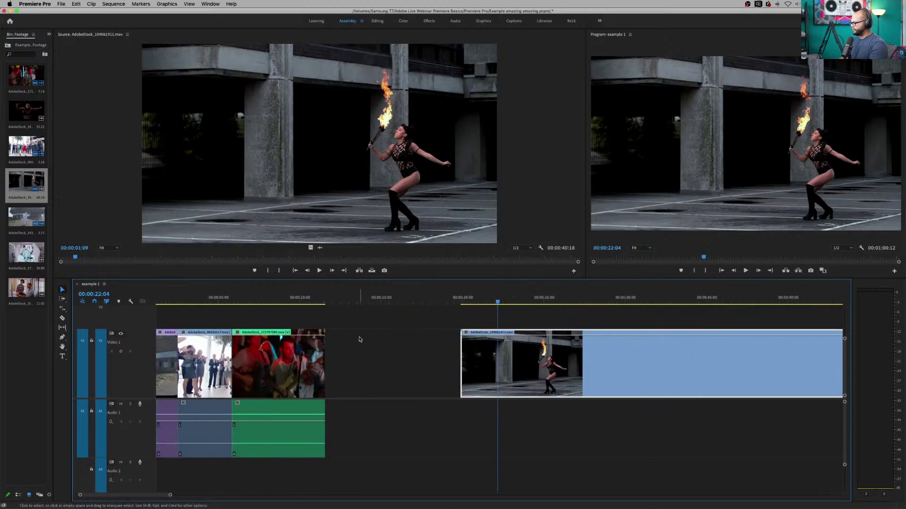
scroll(361, 340, down, 2)
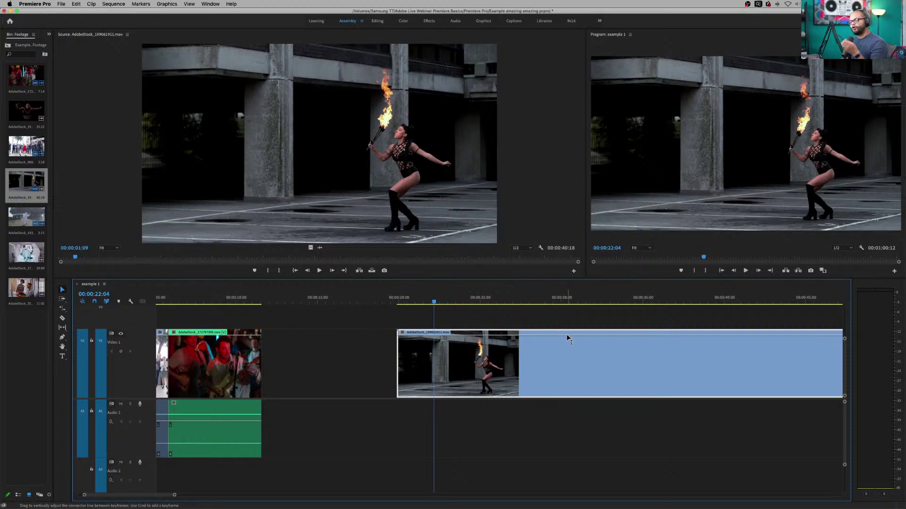
click(402, 334)
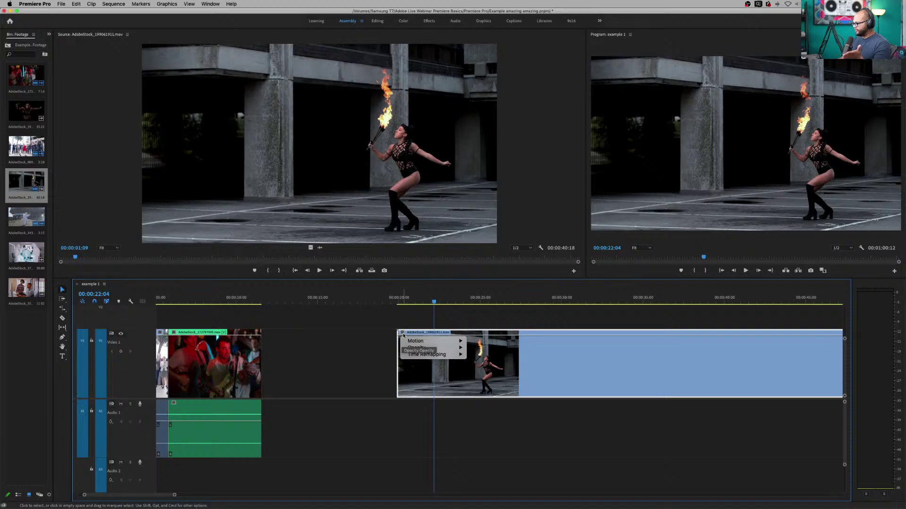
mouse_move(422, 358)
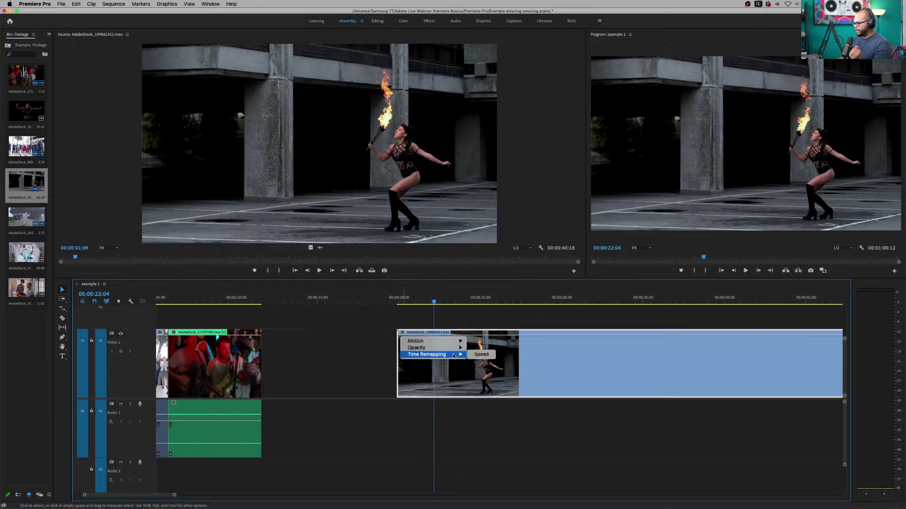
click(477, 355)
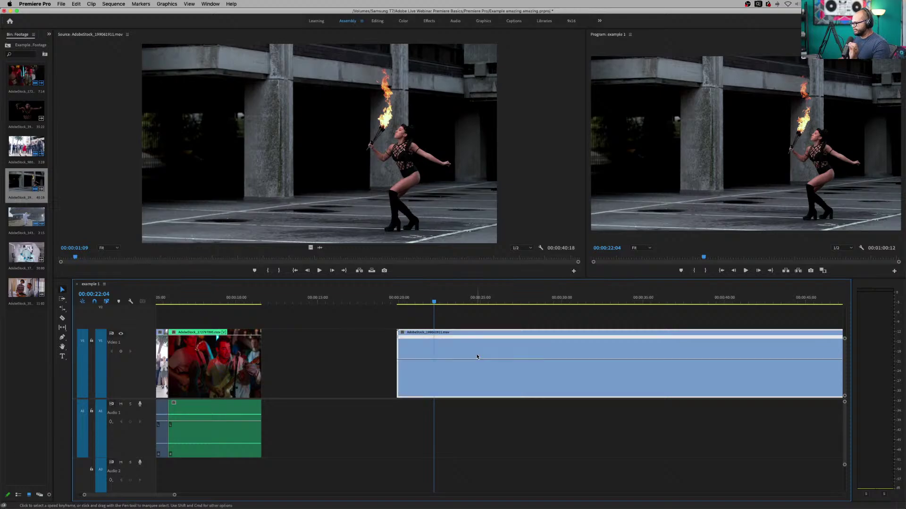
- Enlarge the program monitor by shrinking the source monitor and the timeline, and scrub to the fireball at about 00:00:29:15
key(minus)
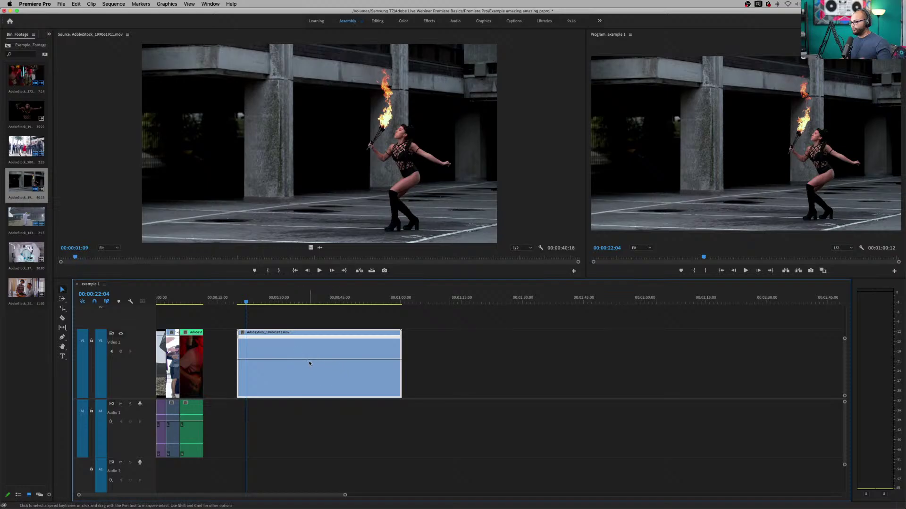
key(=)
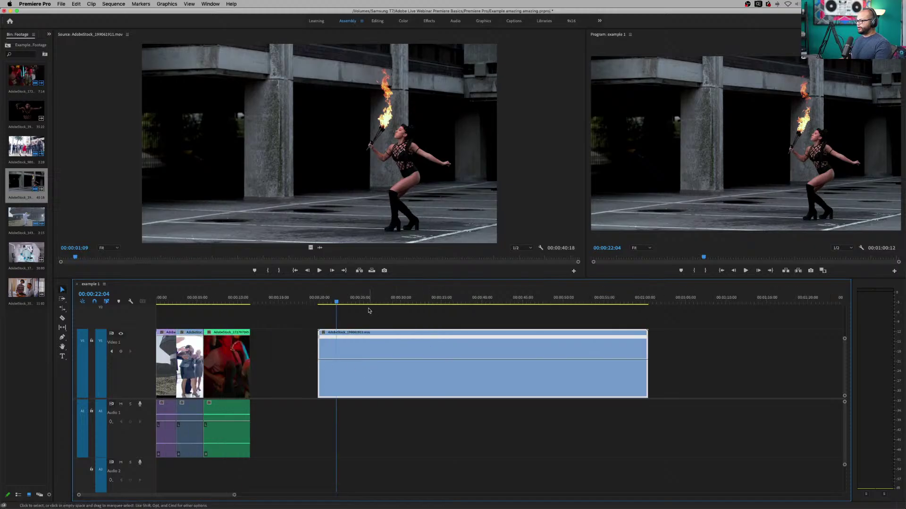
drag(335, 301, 355, 301)
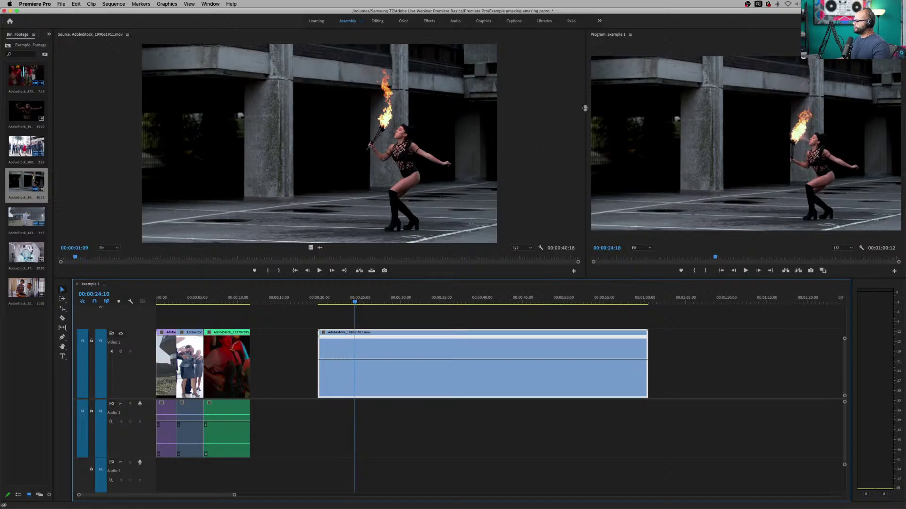
drag(584, 108, 136, 151)
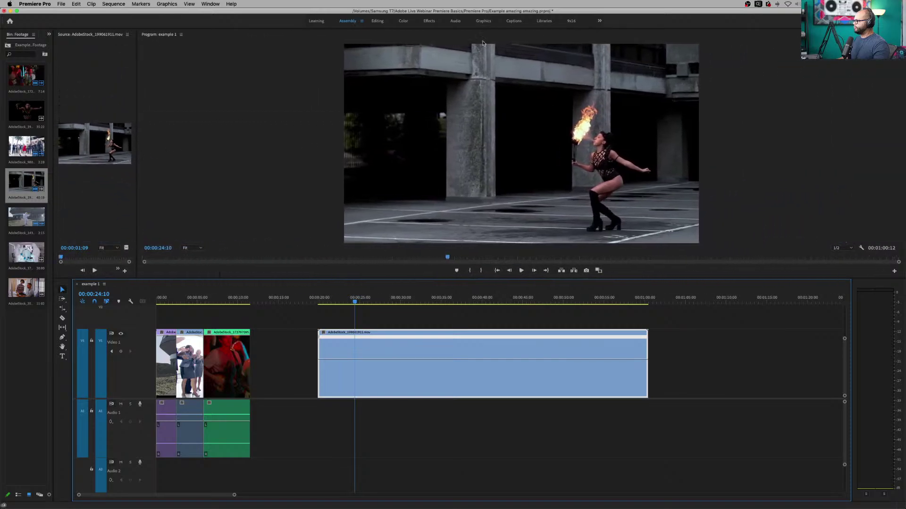
drag(354, 303, 397, 303)
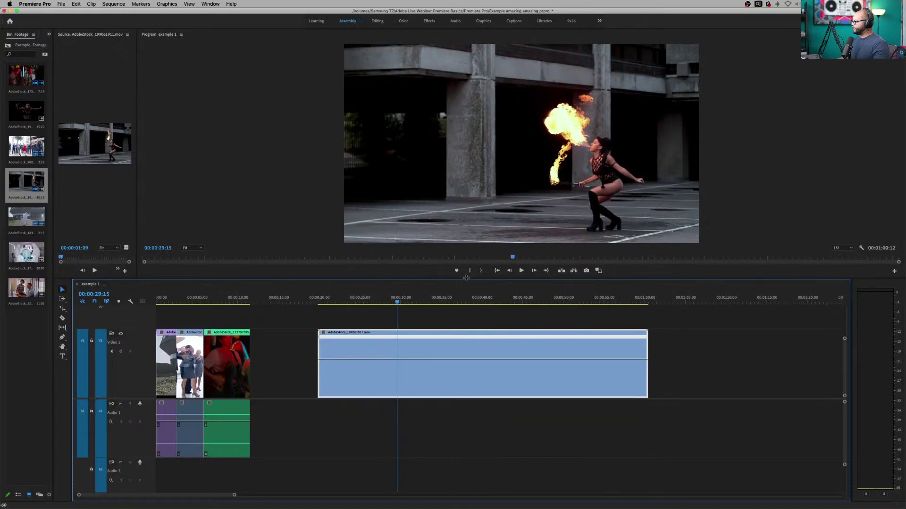
drag(466, 277, 490, 322)
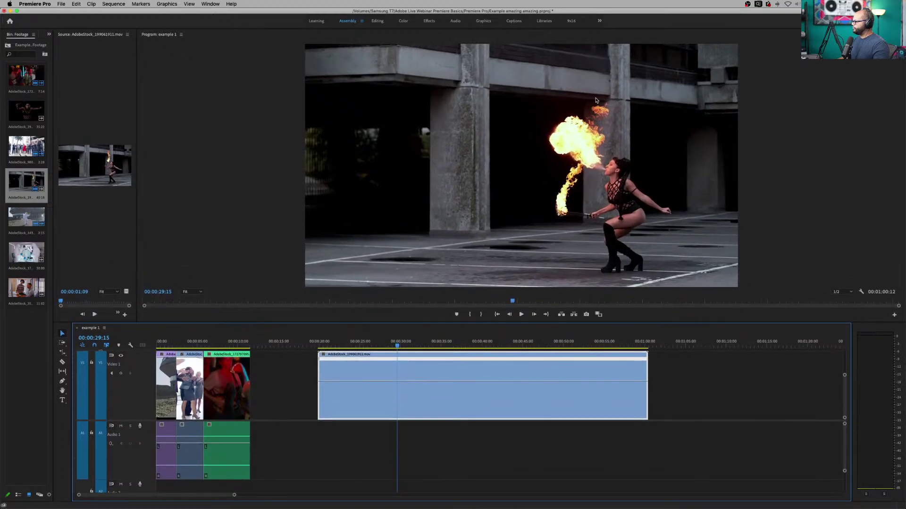
- Add a speed keyframe to the fire performer clip at 00:00:28:22, as the fireball forms
drag(396, 346, 391, 346)
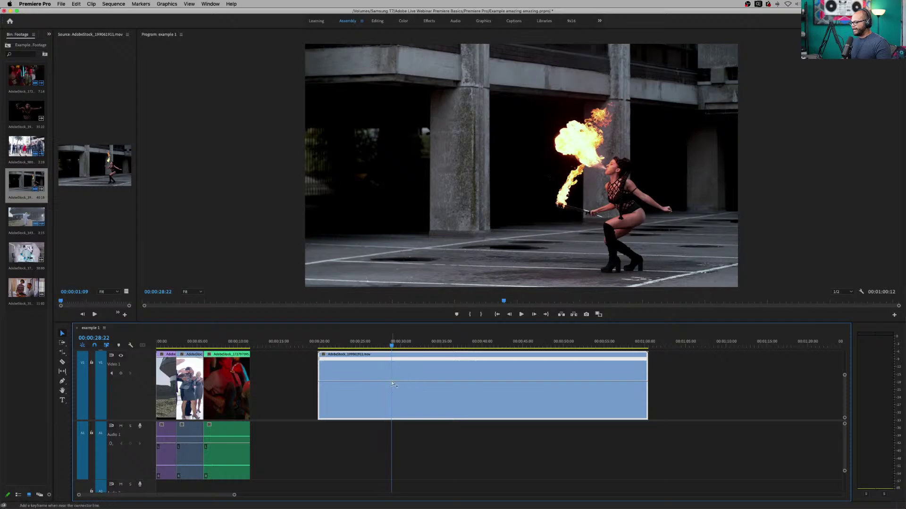
super+click(392, 380)
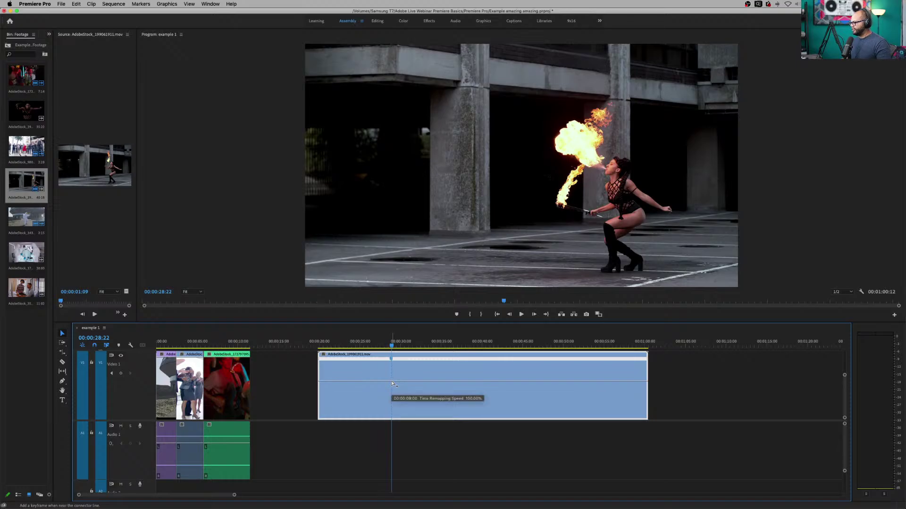
drag(401, 339, 372, 341)
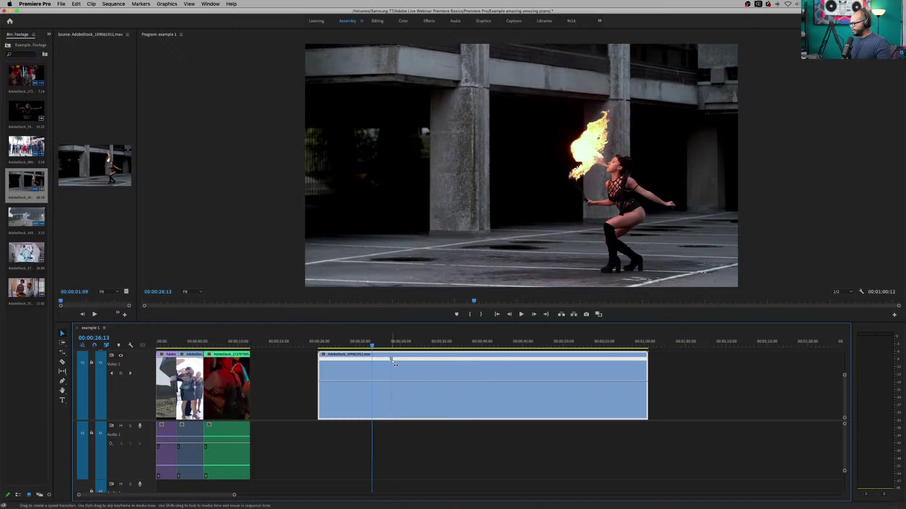
key(=)
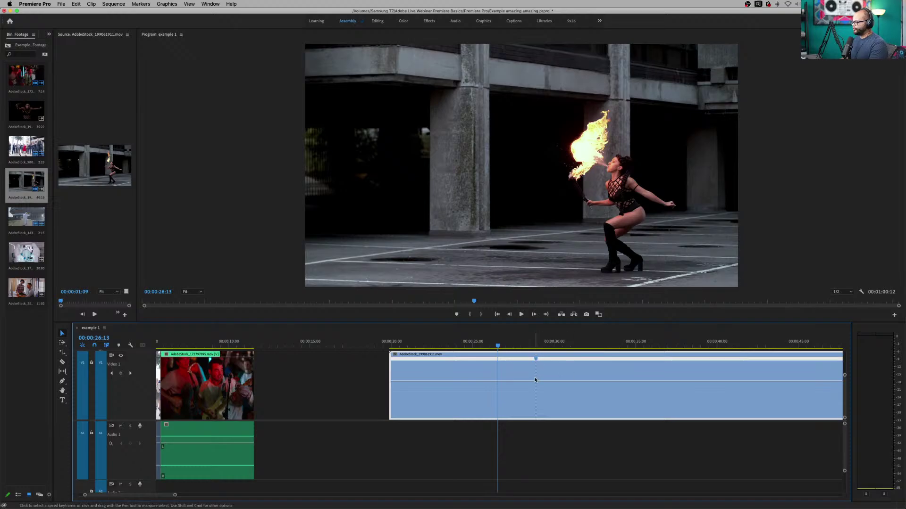
key(minus)
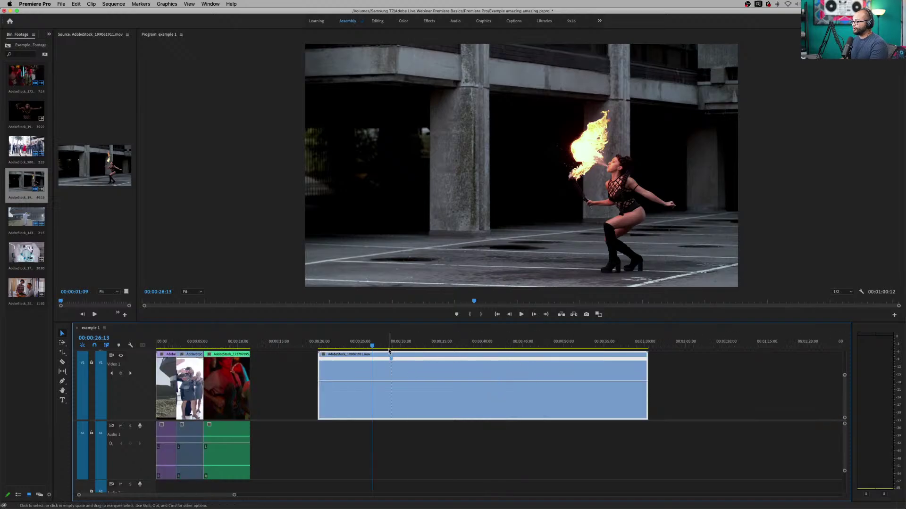
- Add a second speed keyframe to the fire performer clip at 00:00:31:16
mouse_move(390, 347)
mouse_down()
mouse_move(562, 346)
mouse_move(386, 349)
mouse_move(399, 349)
mouse_up()
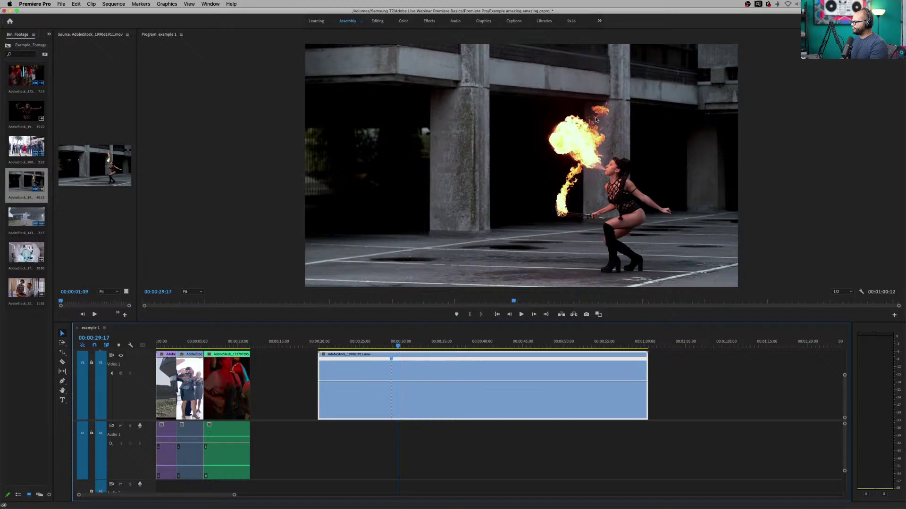
key(space)
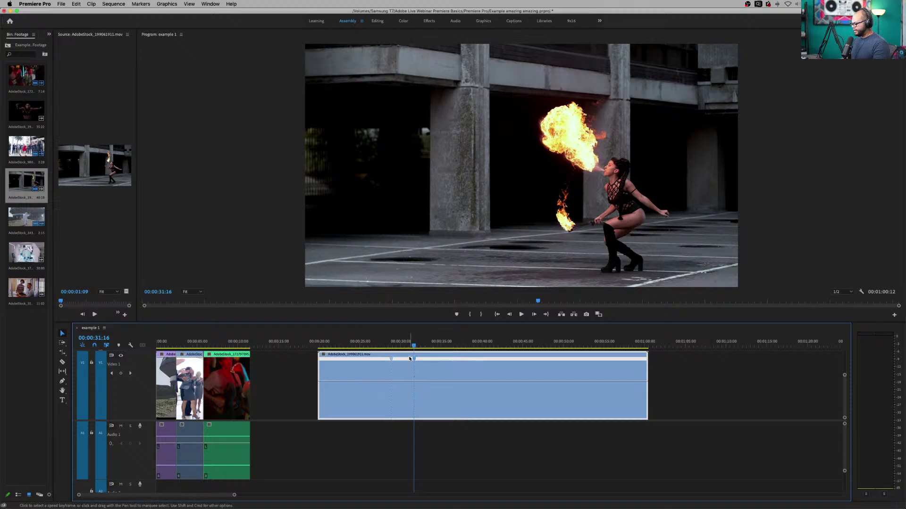
drag(386, 343, 379, 343)
key(=)
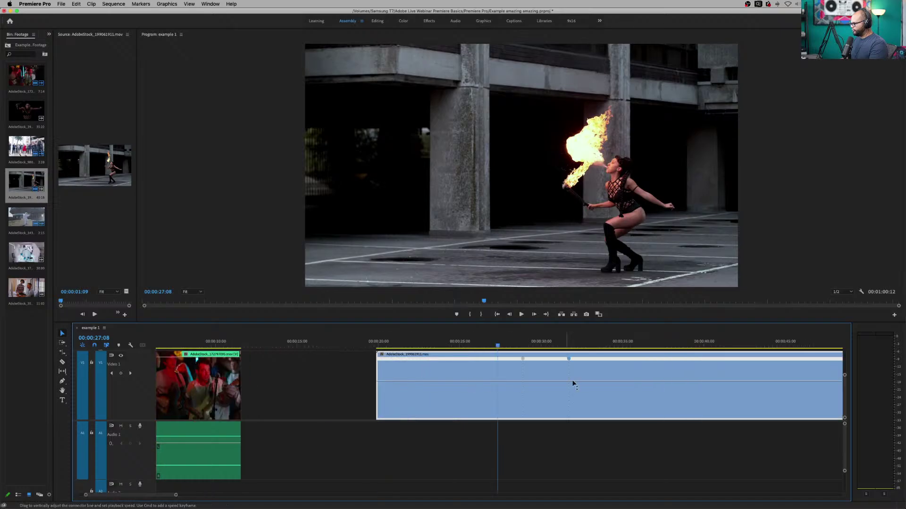
click(569, 359)
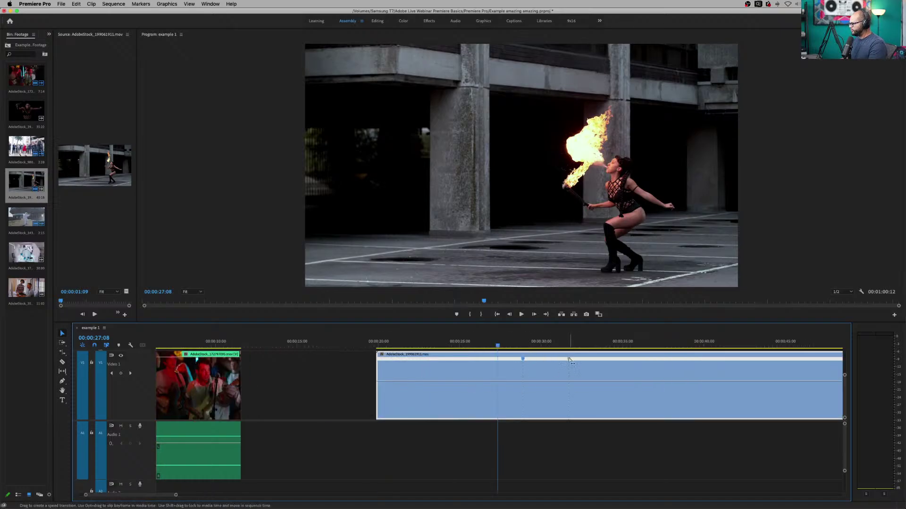
- Raise the speed of the fire performer clip's section before the first speed keyframe to 1000%
key(minus)
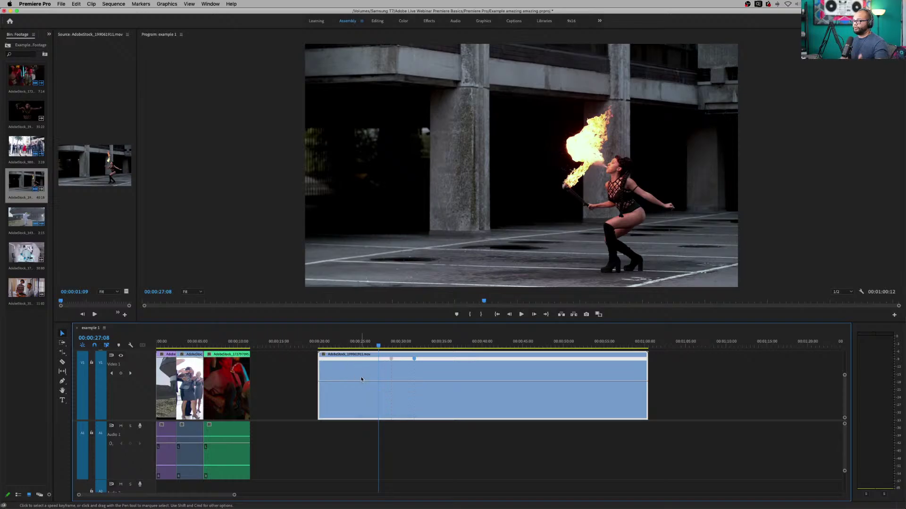
drag(367, 383, 335, 361)
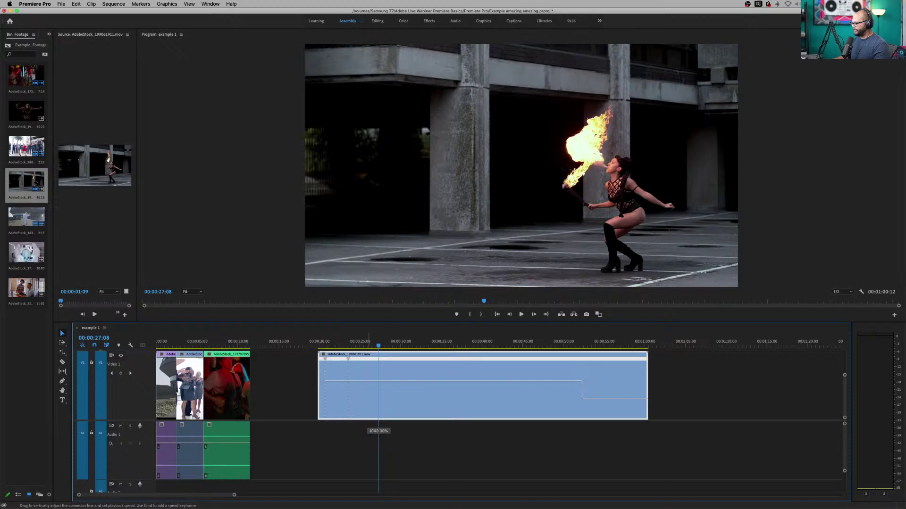
drag(377, 423, 377, 406)
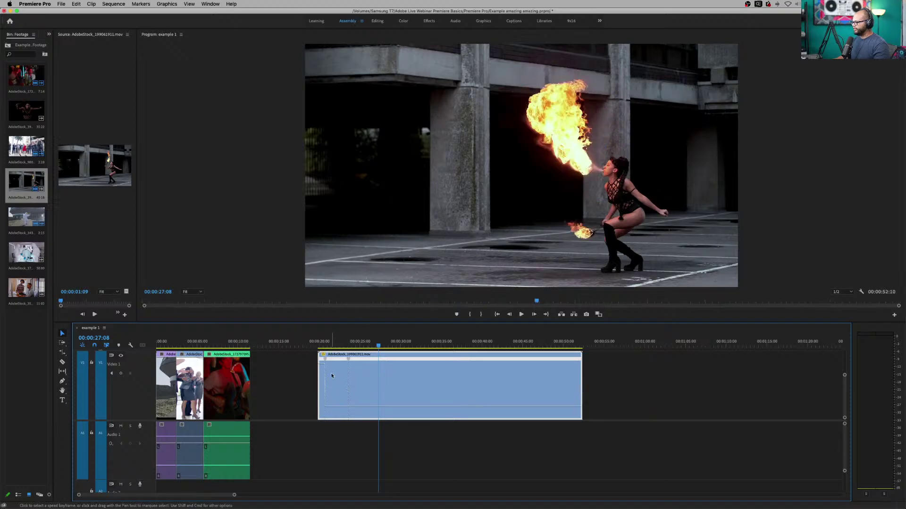
- Raise the speed of the fire performer clip's section after the second speed keyframe to about the opening section's level and play the result
click(319, 341)
key(space)
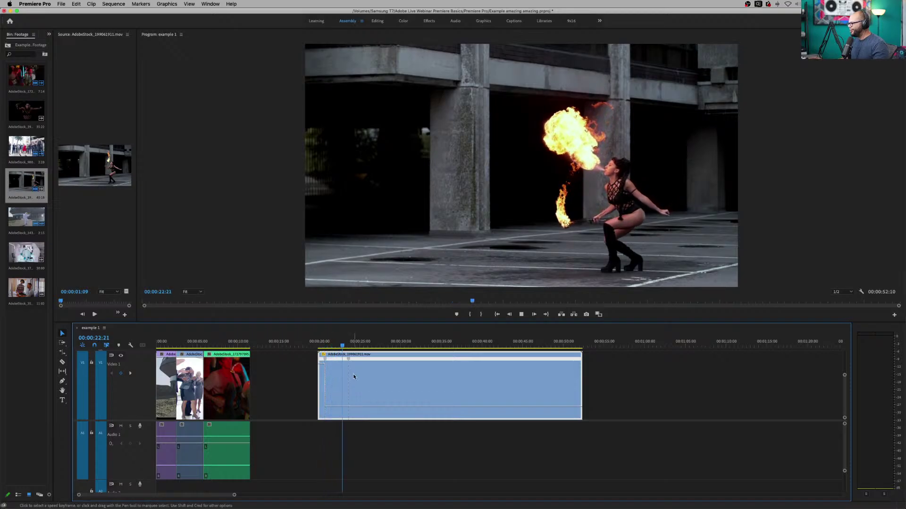
key(space)
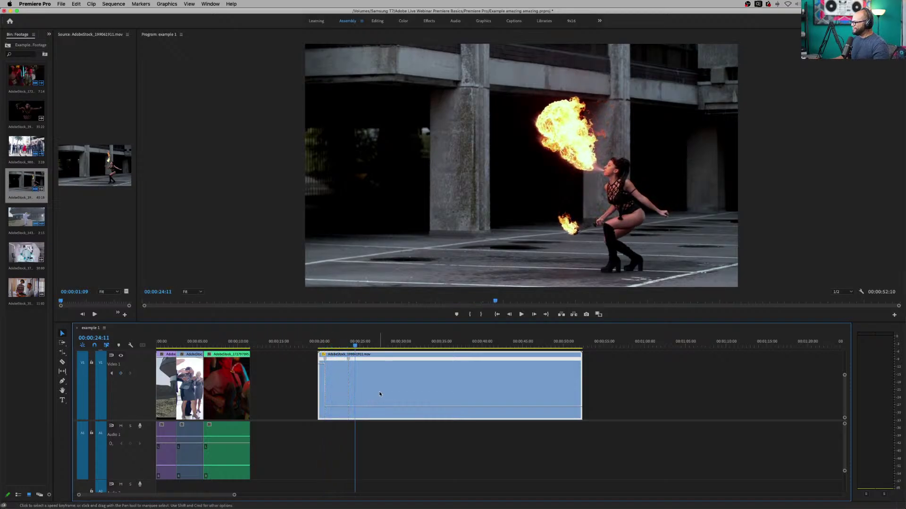
drag(373, 410, 374, 363)
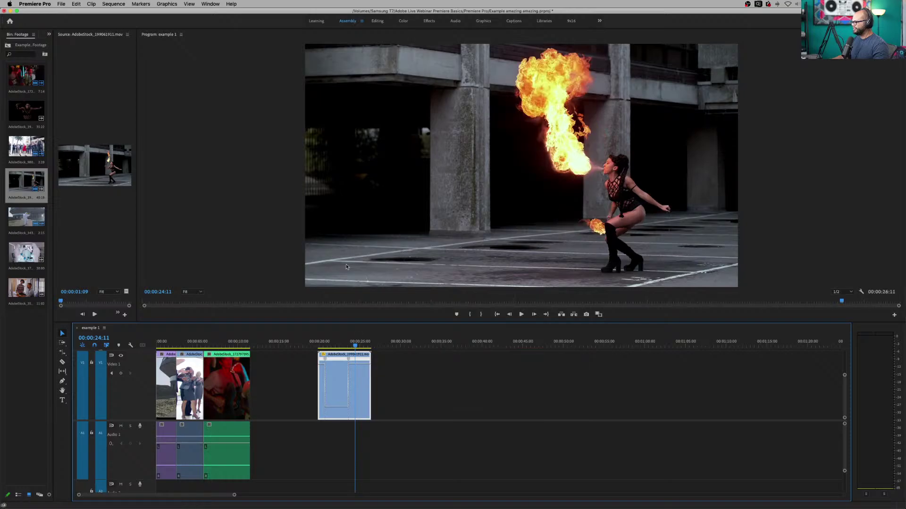
click(317, 344)
key(space)
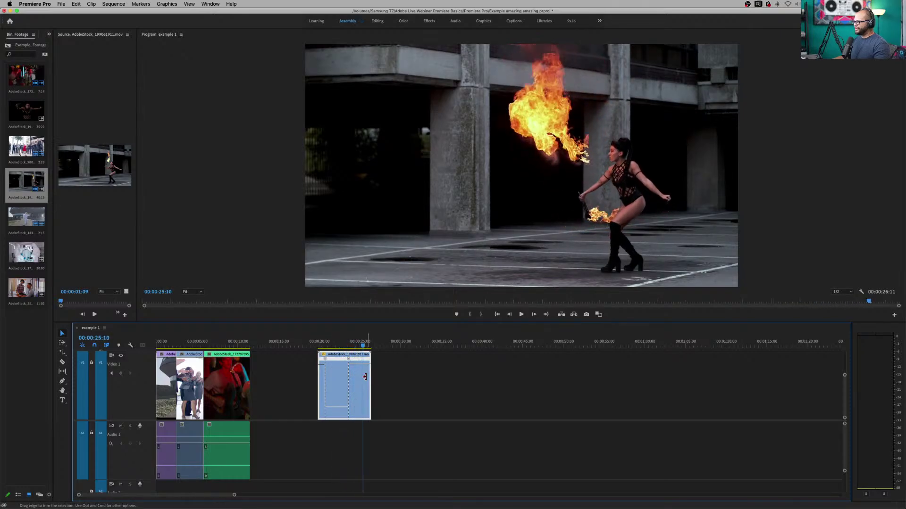
- Split the clip's first speed keyframe into a gradual ramp from about 00:00:20:08 to 00:00:21:03
key(=)
key(=)
key(=)
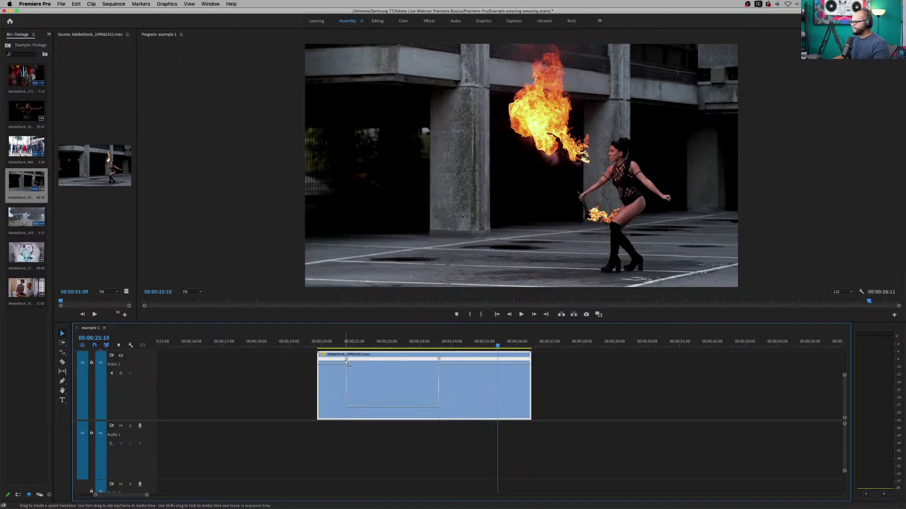
mouse_move(345, 361)
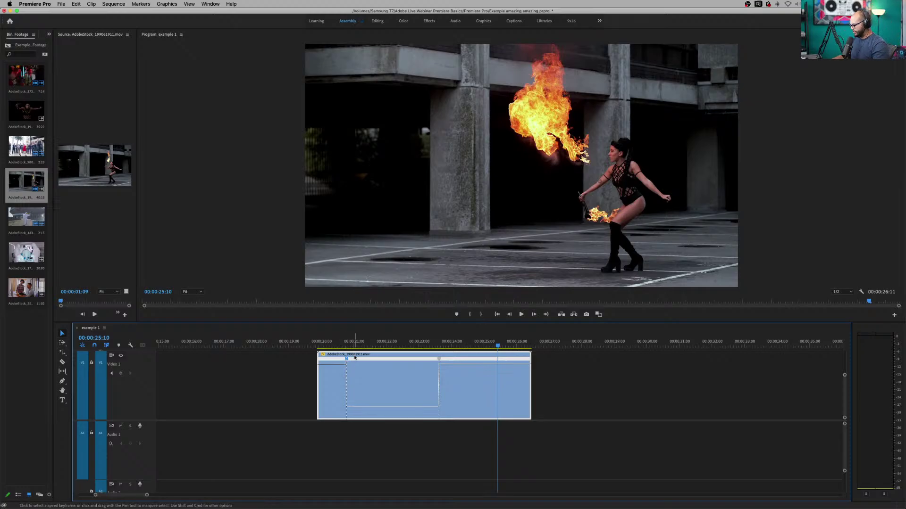
key(equal)
click(200, 343)
key(minus)
key(equal)
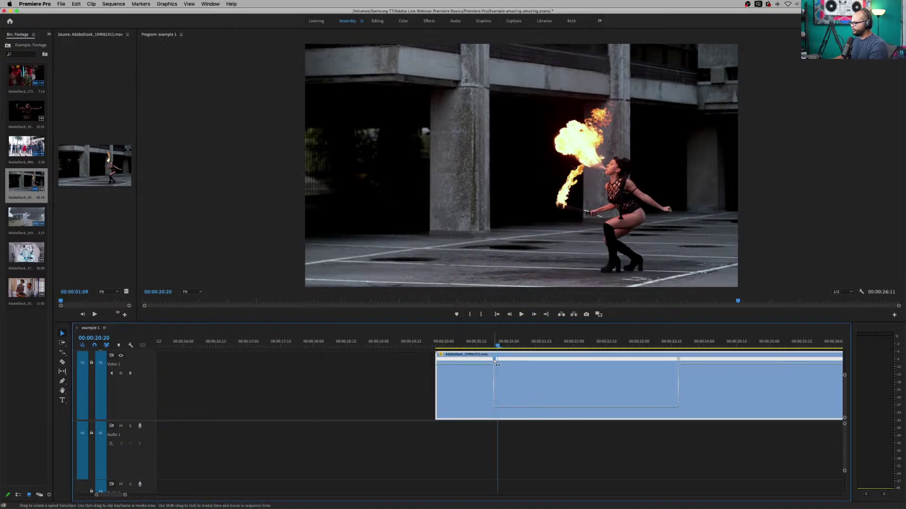
mouse_move(494, 362)
drag(495, 361, 464, 365)
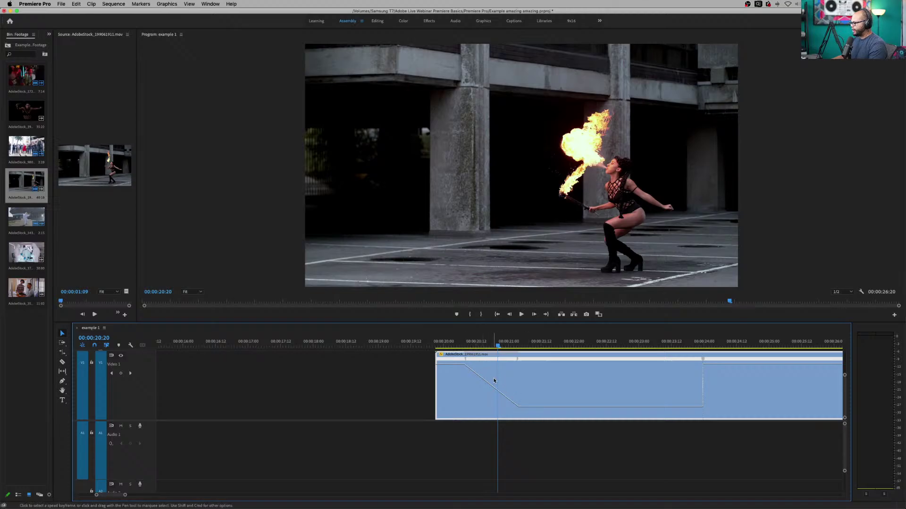
click(450, 344)
key(space)
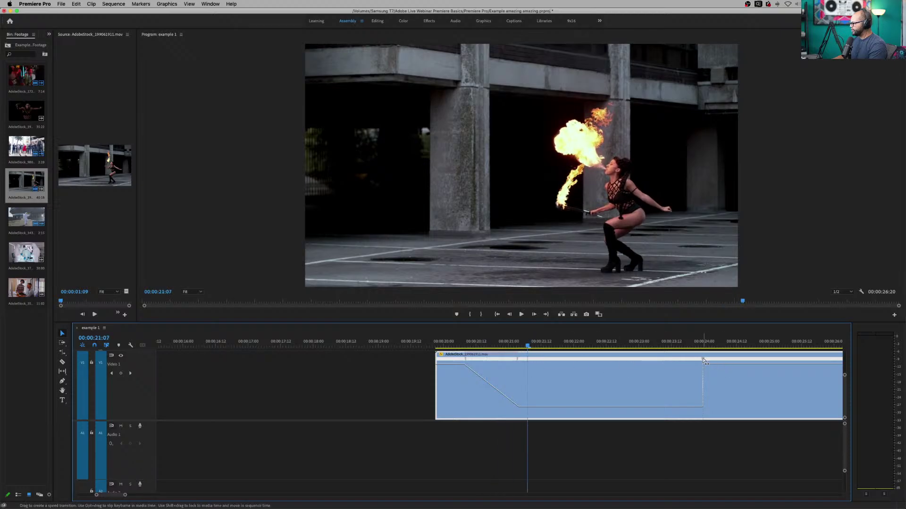
- Split the clip's second speed keyframe into a gradual ramp from about 00:00:24:00 to 00:00:25:05 and play the clip
key(minus)
key(equal)
click(678, 344)
key(equal)
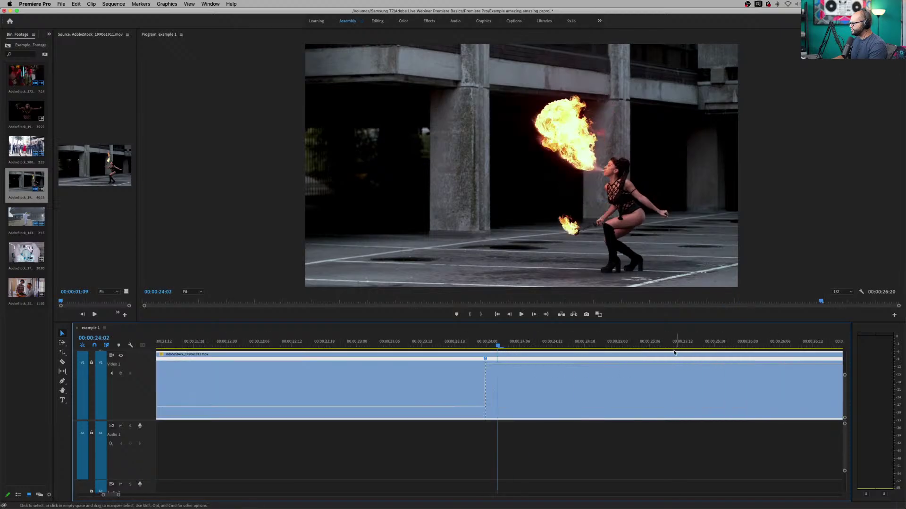
drag(487, 359, 582, 362)
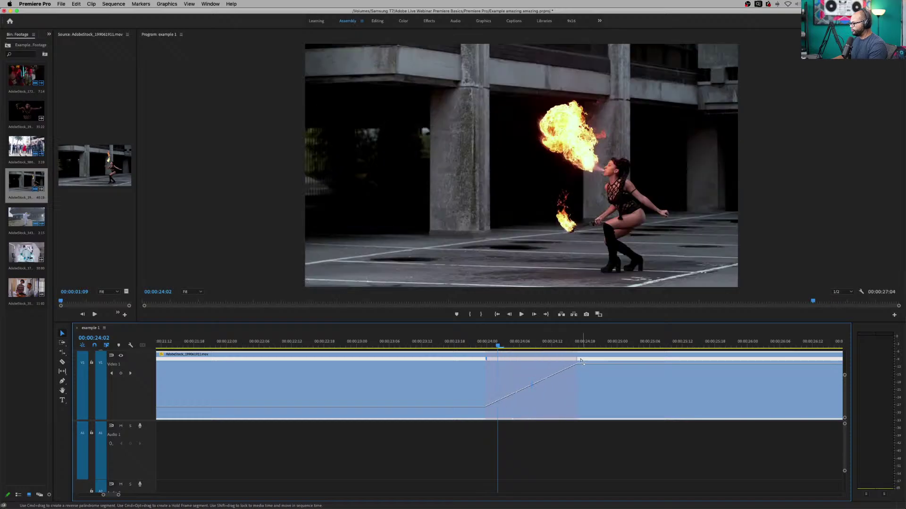
key(minus)
drag(517, 362, 535, 361)
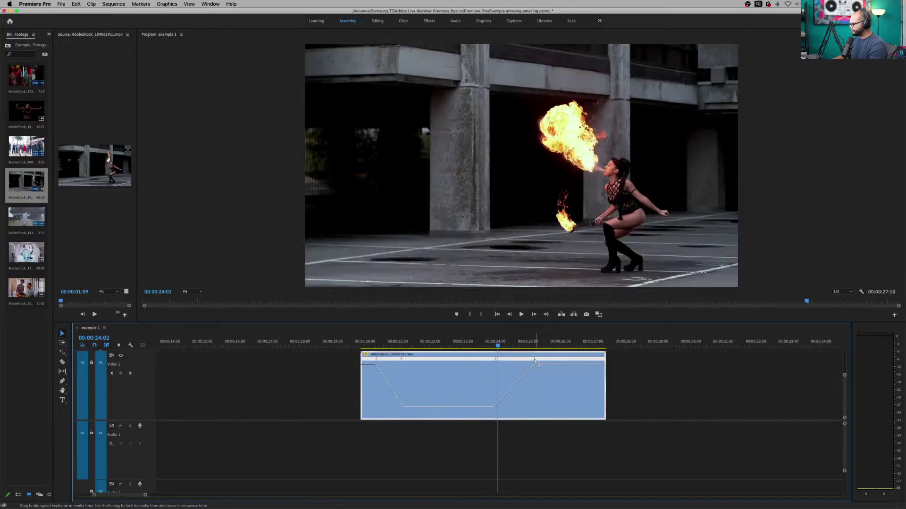
drag(361, 344, 356, 344)
key(space)
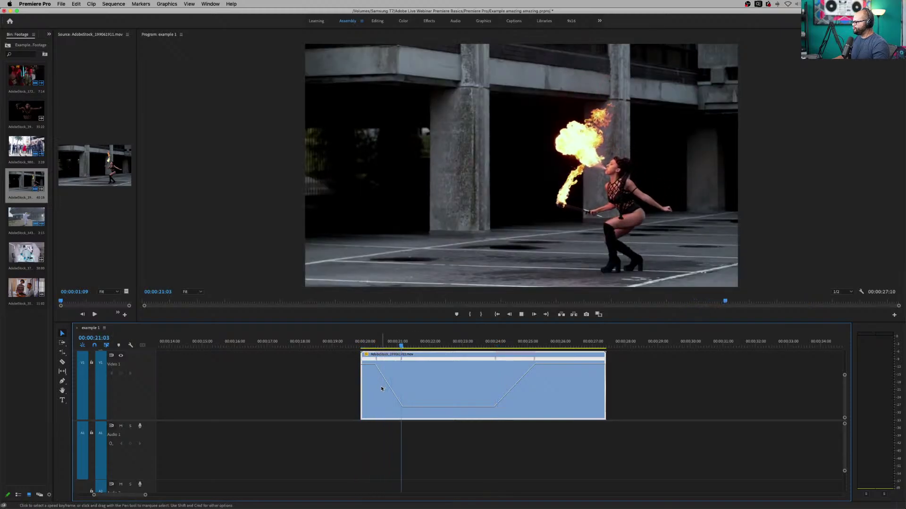
key(space)
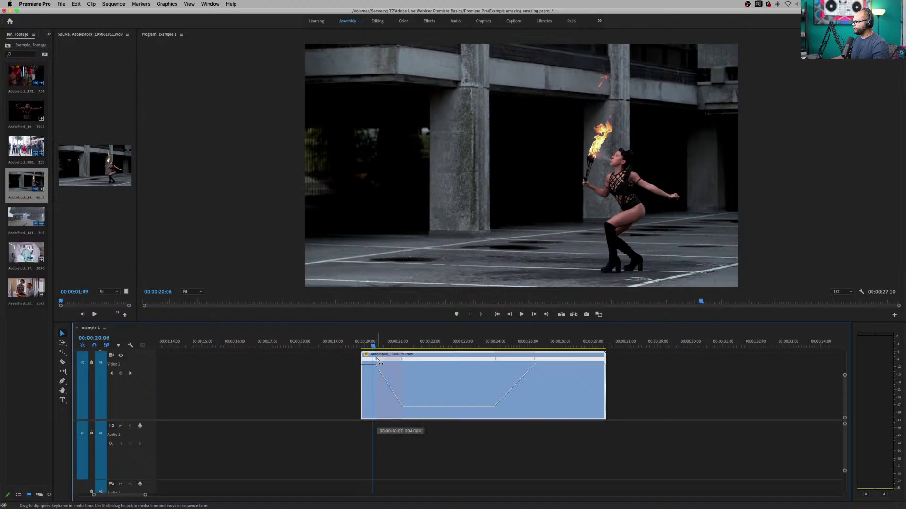
- Adjust the first speed ramp's starting keyframe to about 00:00:20:06 and play the clip from its beginning
drag(376, 362, 379, 362)
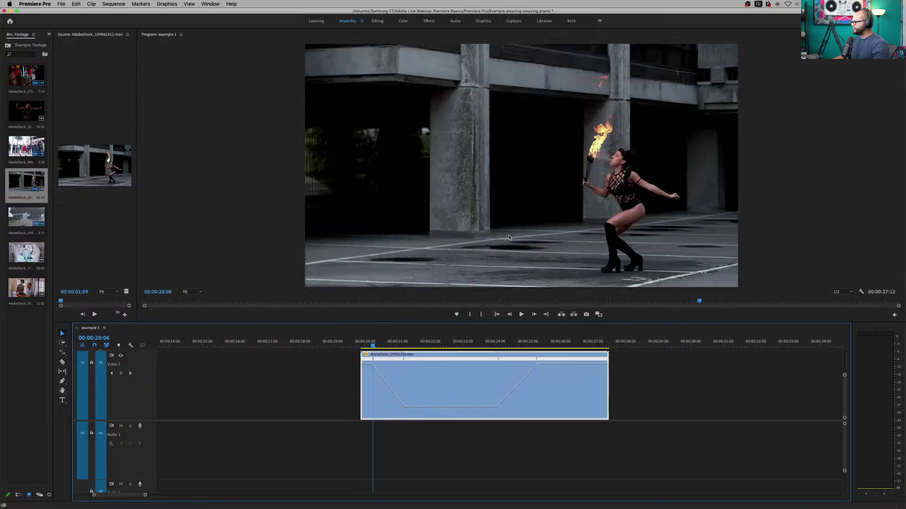
click(362, 343)
key(space)
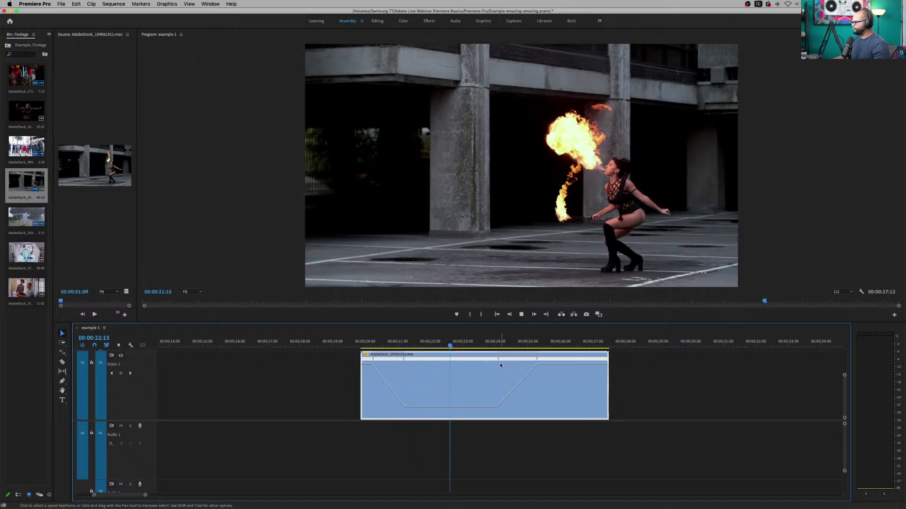
key(space)
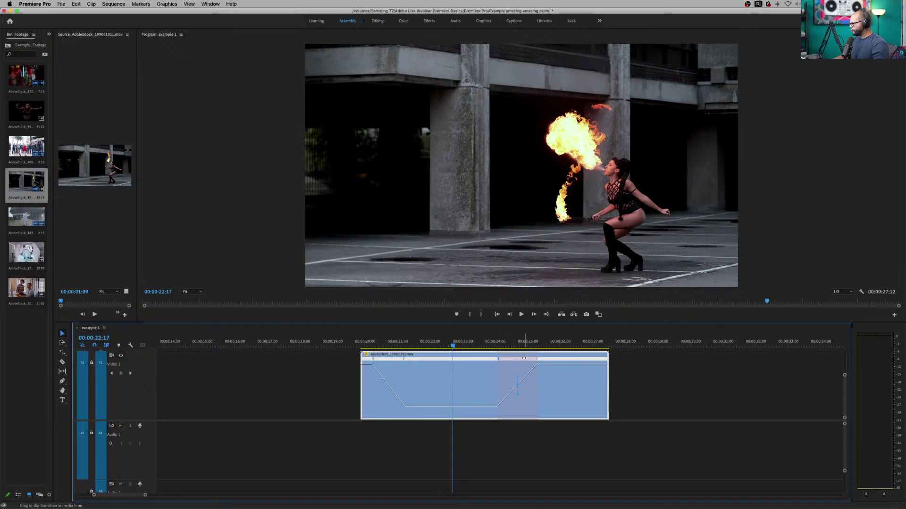
- Shift the second speed ramp earlier so it begins at about 00:00:22:14, shortening the slow section, and check the playback
drag(523, 359, 499, 359)
key(space)
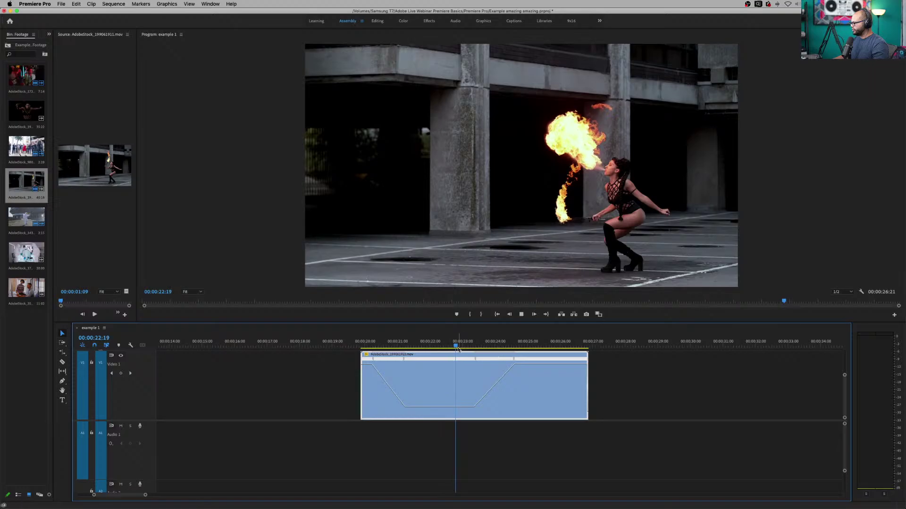
click(356, 349)
key(space)
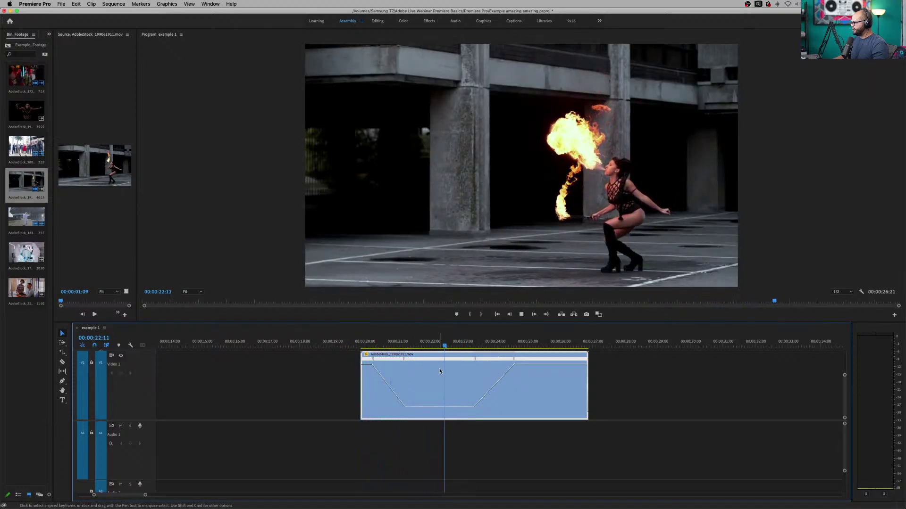
key(space)
drag(485, 358, 457, 361)
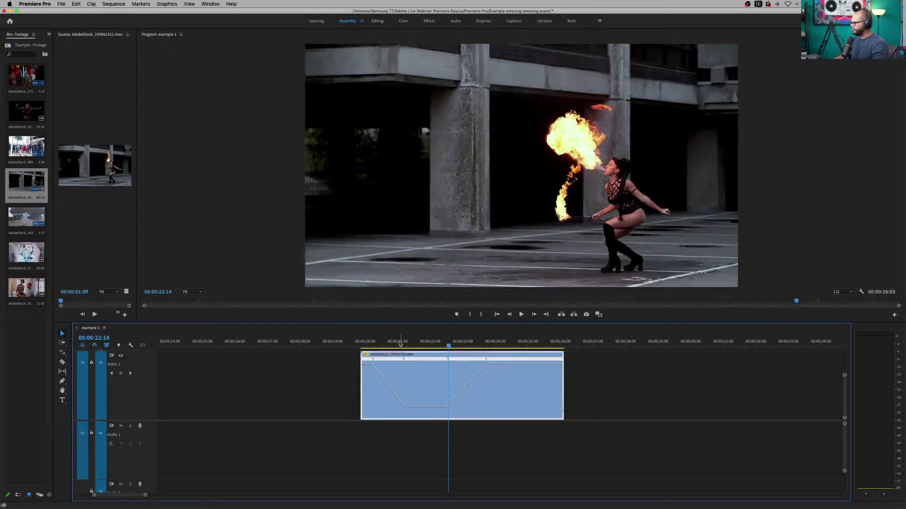
click(367, 342)
key(space)
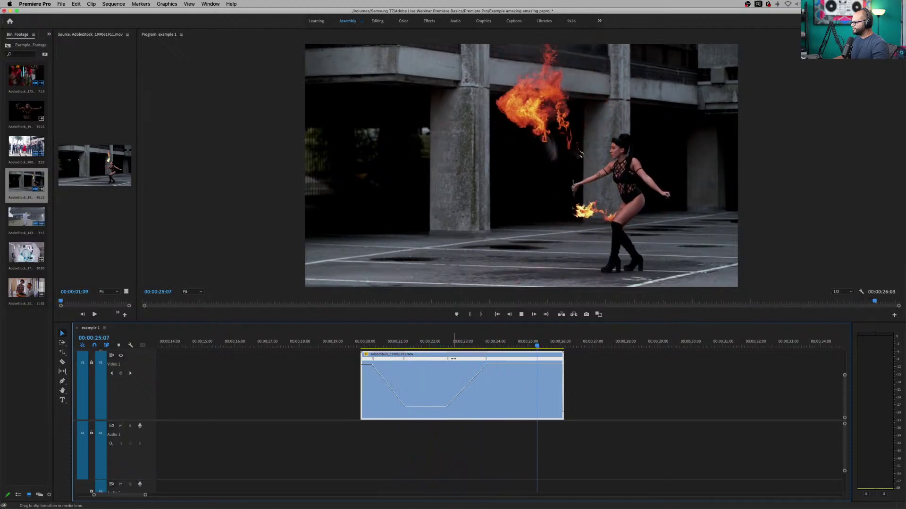
key(space)
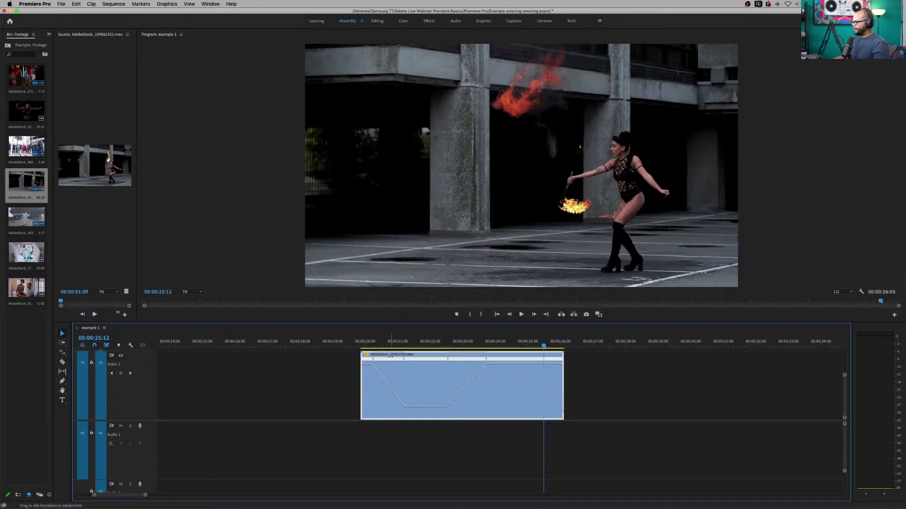
- Ease the first speed ramp into a smooth S-shaped curve, enlarging the timeline for a closer view of the clip
click(393, 358)
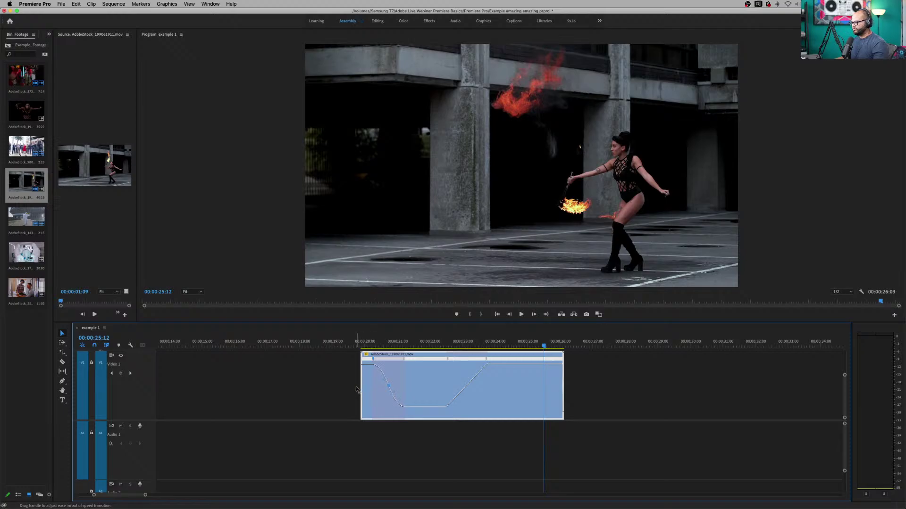
click(375, 344)
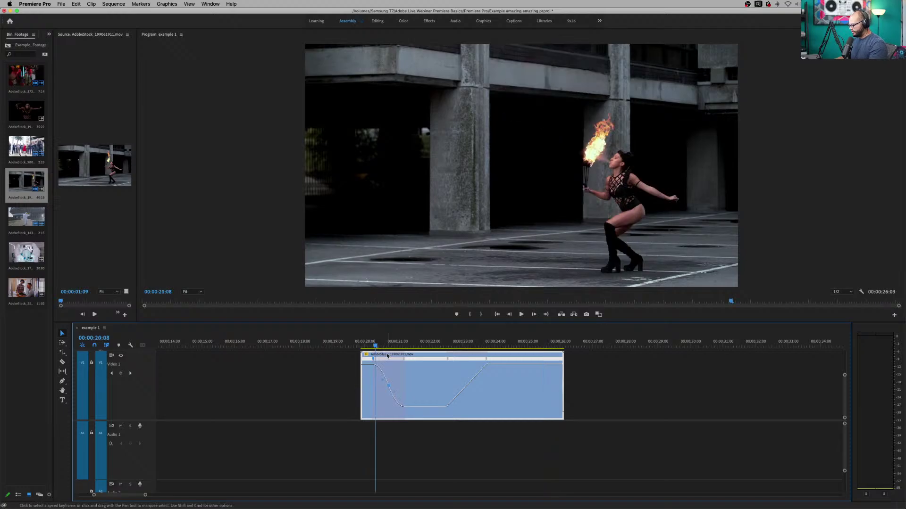
drag(416, 326, 416, 191)
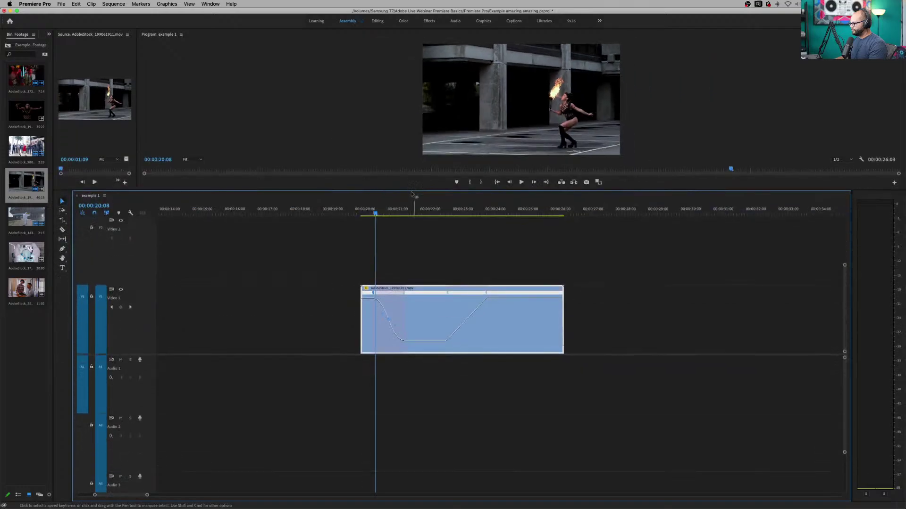
key(=)
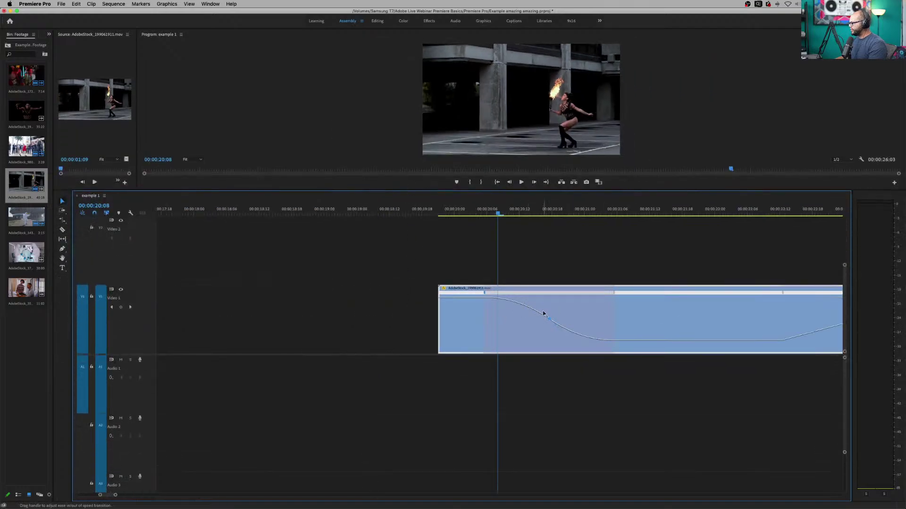
drag(581, 304, 506, 322)
mouse_move(559, 298)
mouse_down()
mouse_move(528, 319)
mouse_move(541, 302)
mouse_up()
- Ease the second speed ramp into a smooth S-shaped curve
scroll(731, 256, right, 2)
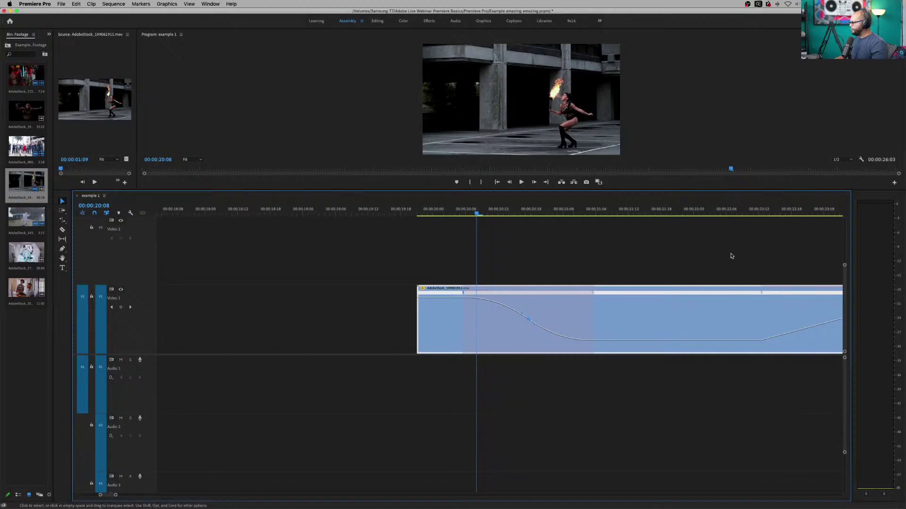
scroll(731, 255, right, 5)
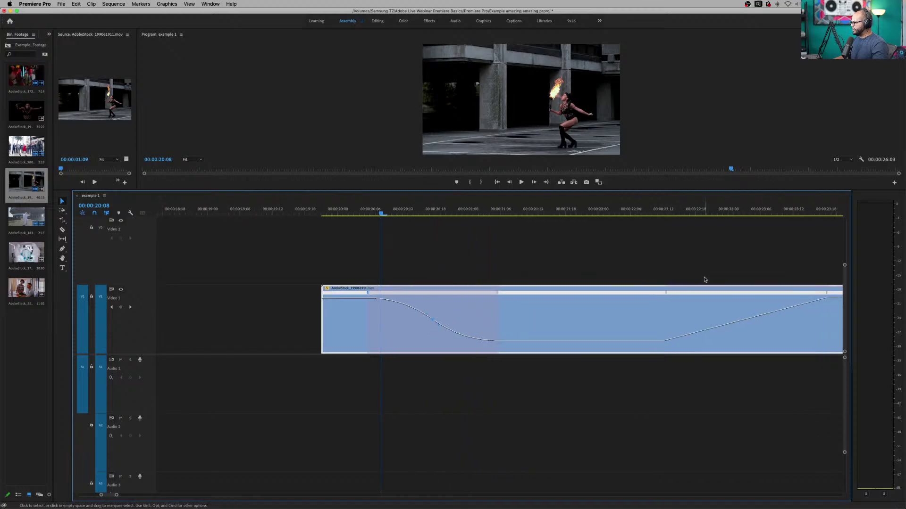
click(726, 294)
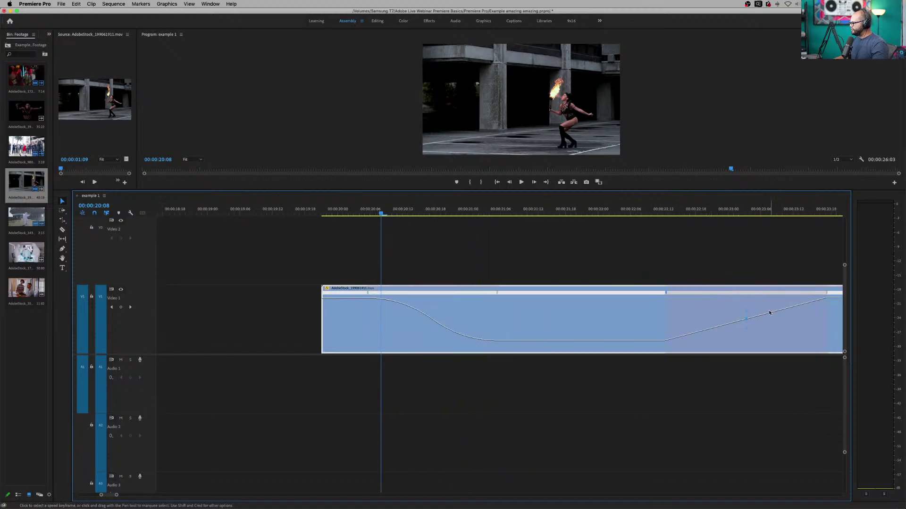
drag(747, 313, 772, 351)
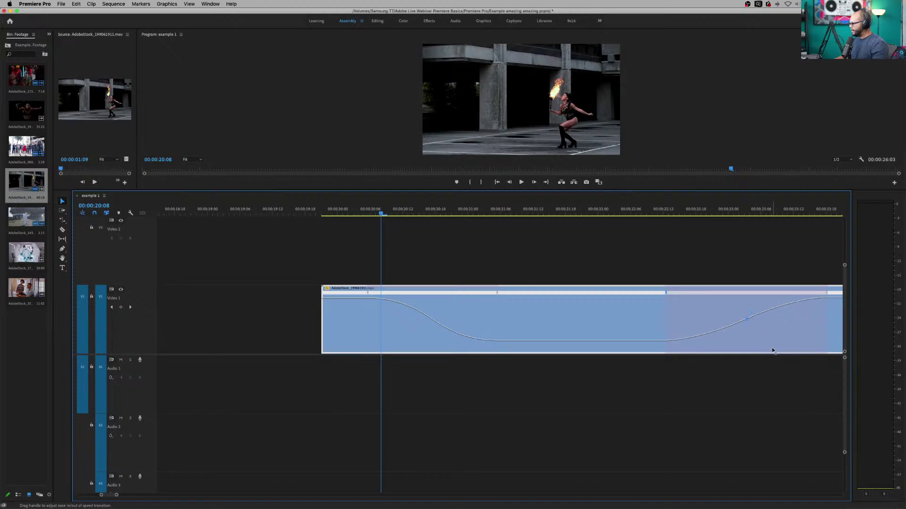
- Play back the fire performer clip with its eased speed ramps and the opening of the sequence
key(minus)
key(minus)
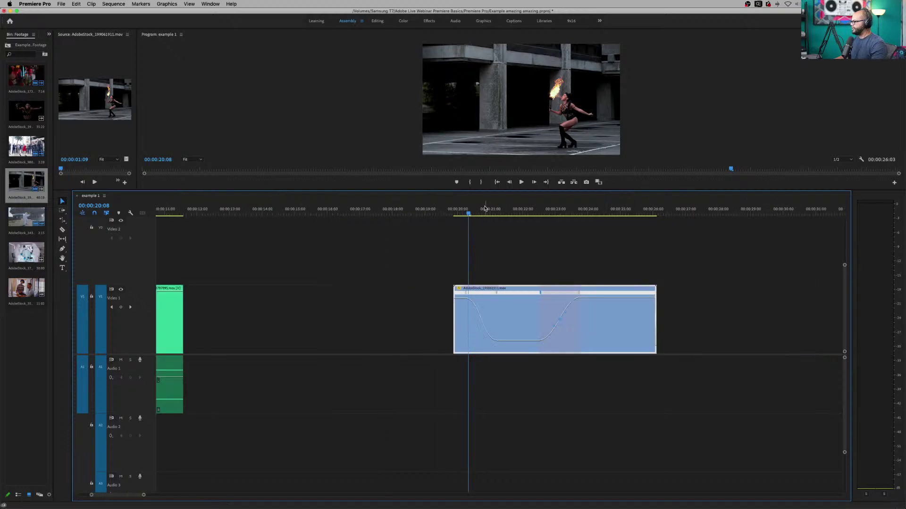
click(461, 212)
drag(461, 211, 454, 212)
key(space)
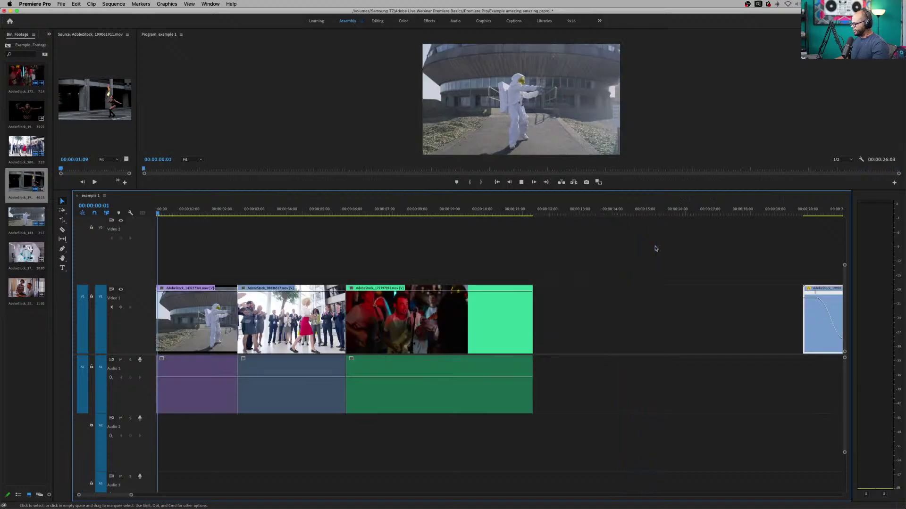
key(space)
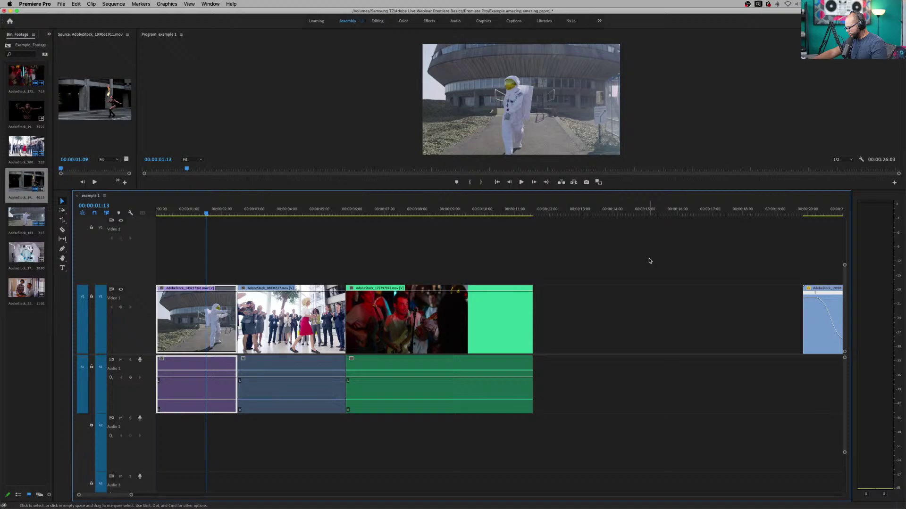
click(669, 219)
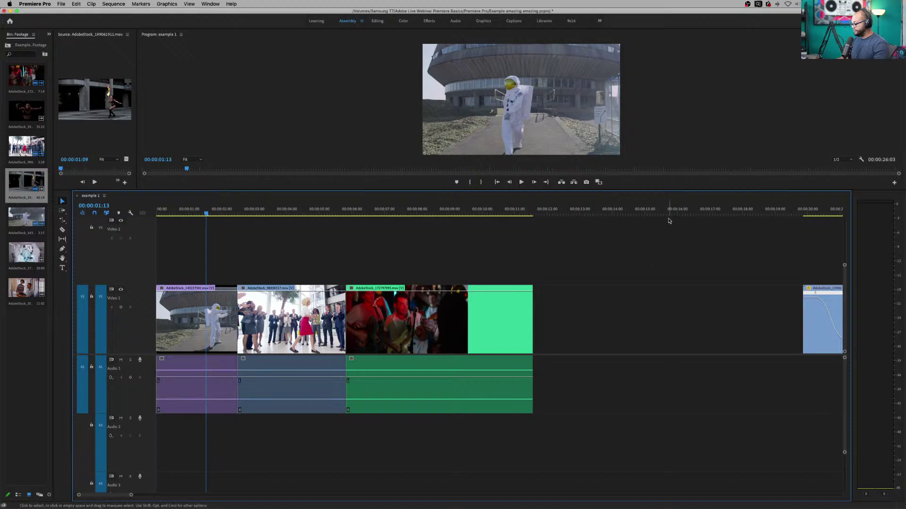
key(minus)
key(minus)
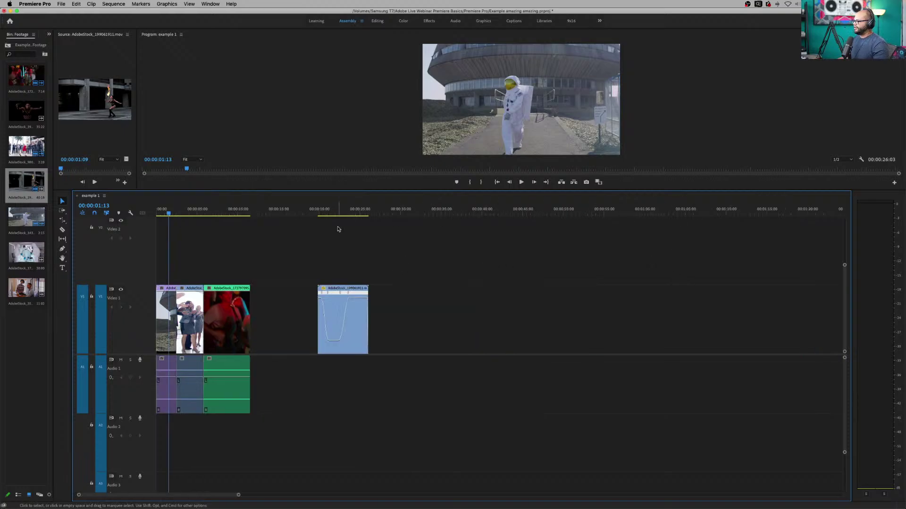
- Examine the first eased speed ramp on the fire performer clip up close at 00:00:20:23
click(326, 210)
key(equal)
key(equal)
key(equal)
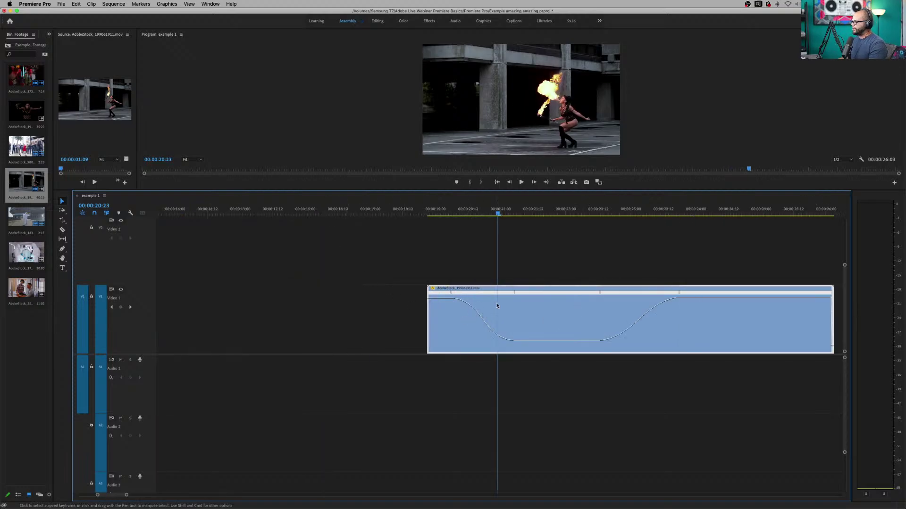
click(494, 293)
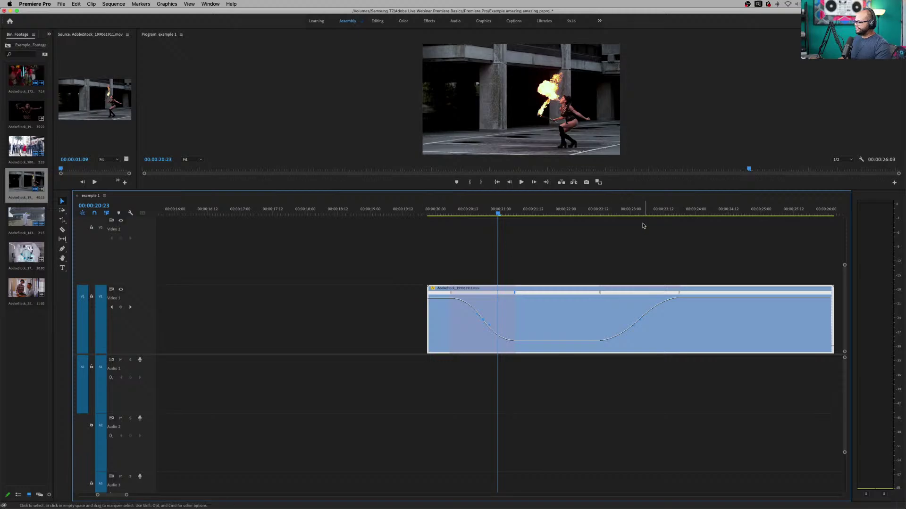
- Move the fire performer clip directly against the end of the concert clip, closing the gap between them
click(634, 238)
key(minus)
key(minus)
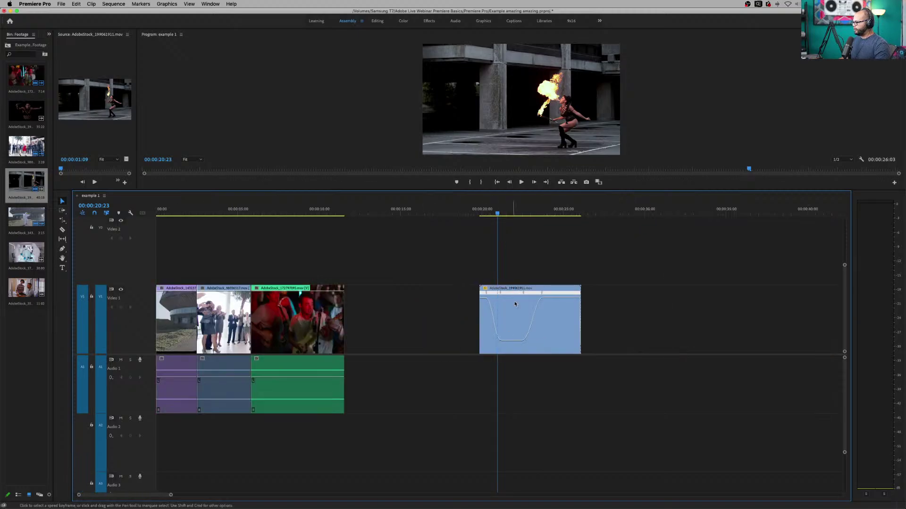
drag(515, 292, 382, 296)
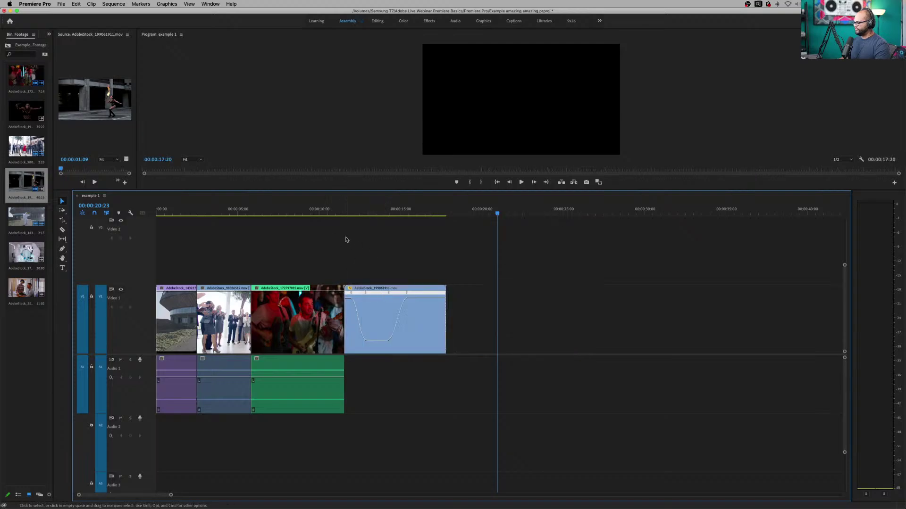
- Scrub through the joined sequence from its opening to the end of the fire performer clip
key(minus)
click(162, 213)
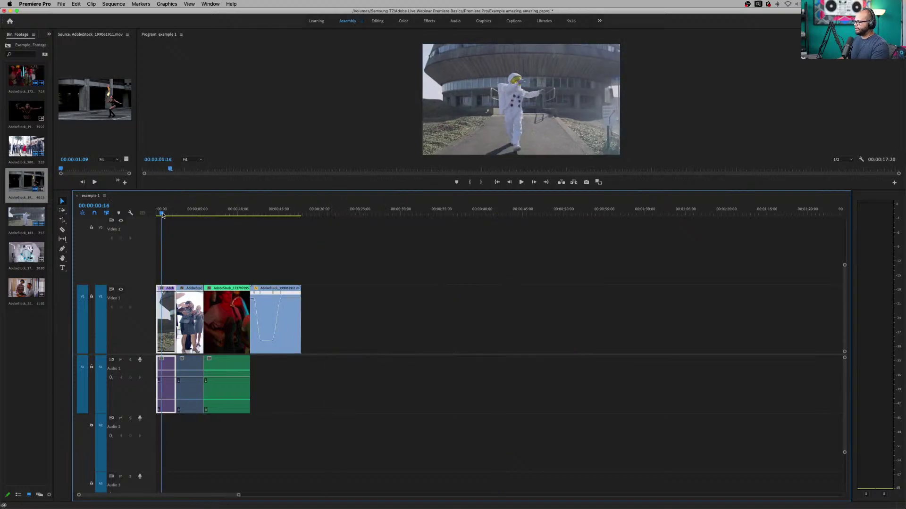
drag(162, 215, 298, 255)
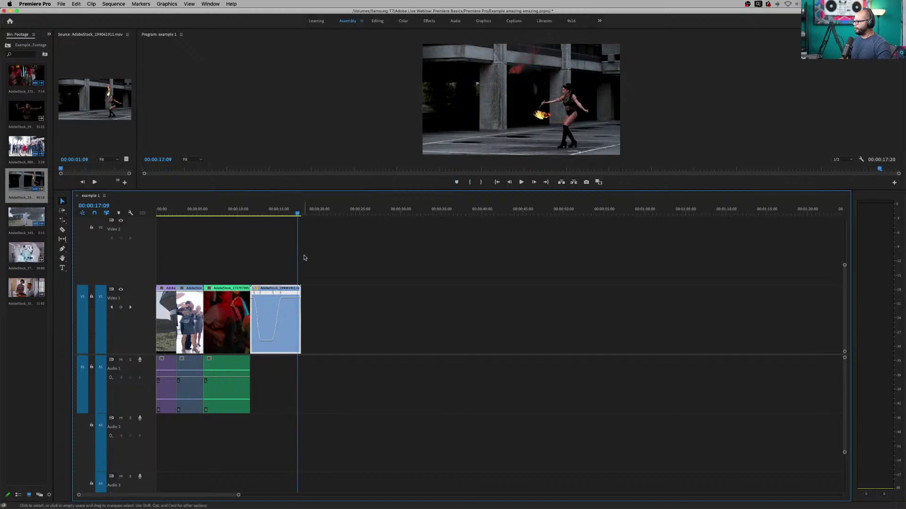
key(=)
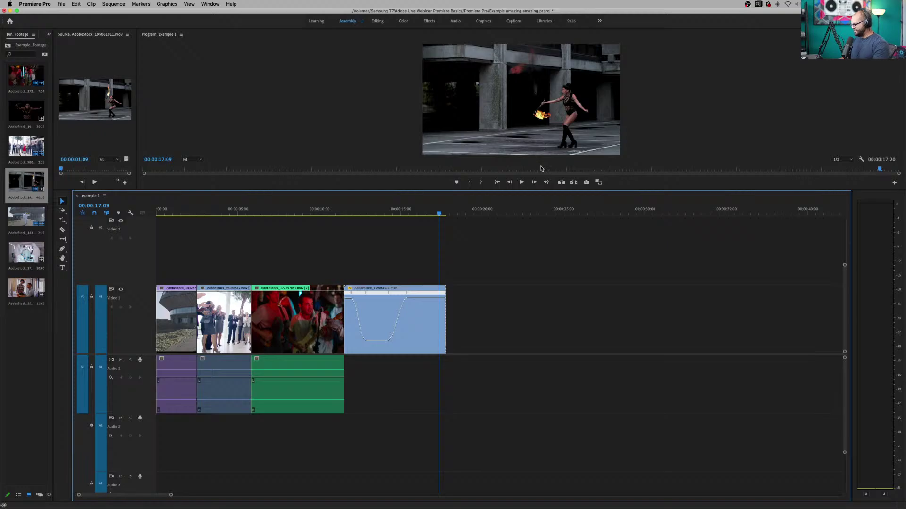
key(=)
key(minus)
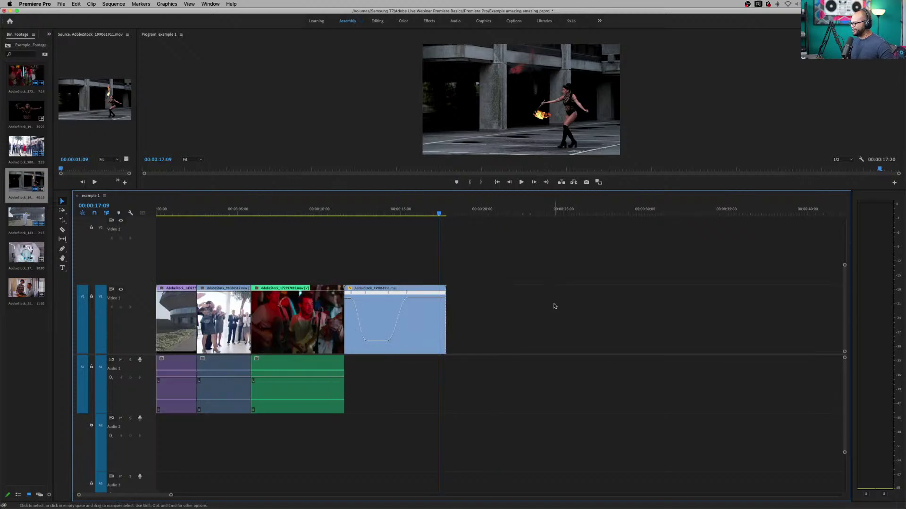
key(d)
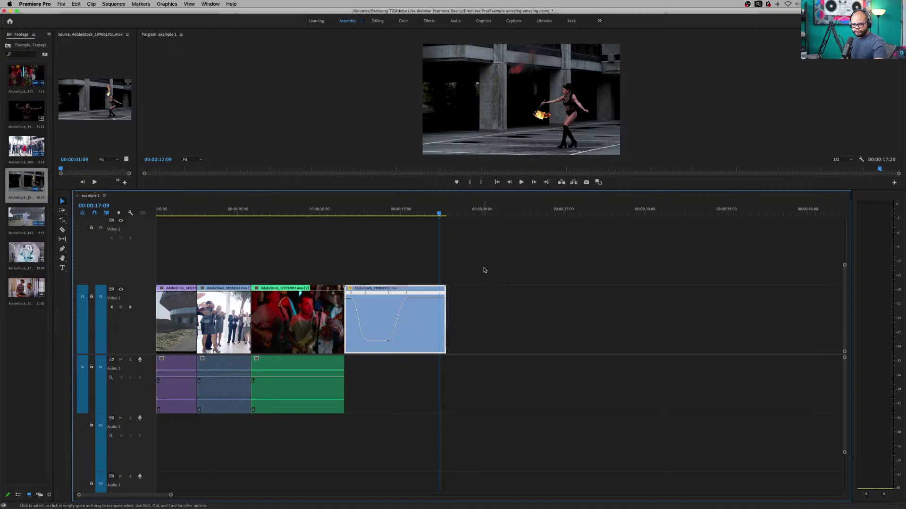
click(637, 296)
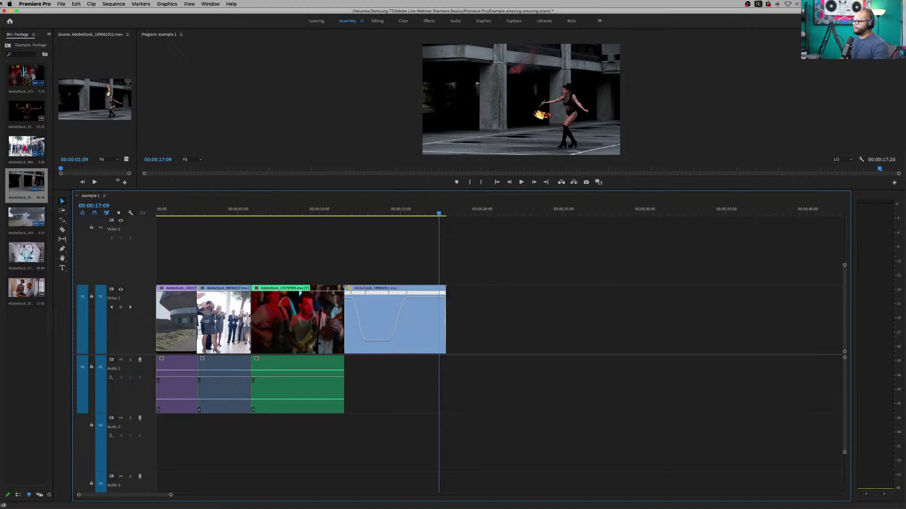
- Enlarge the source and program monitors, widen the Footage bin and increase its thumbnail size
drag(137, 134, 491, 335)
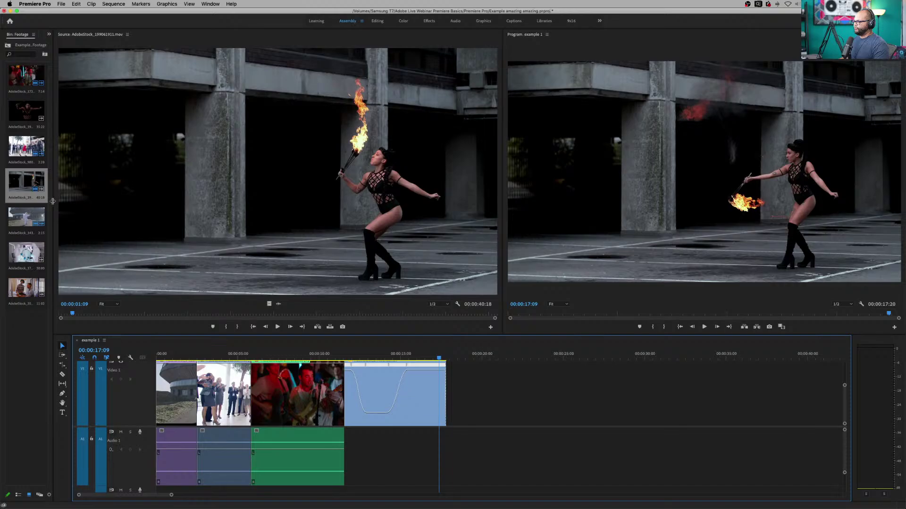
drag(52, 203, 209, 207)
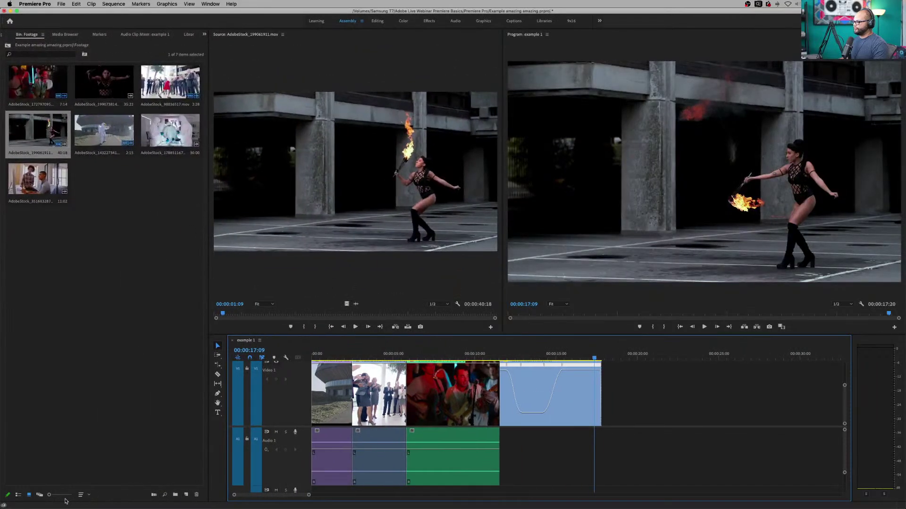
drag(50, 495, 63, 495)
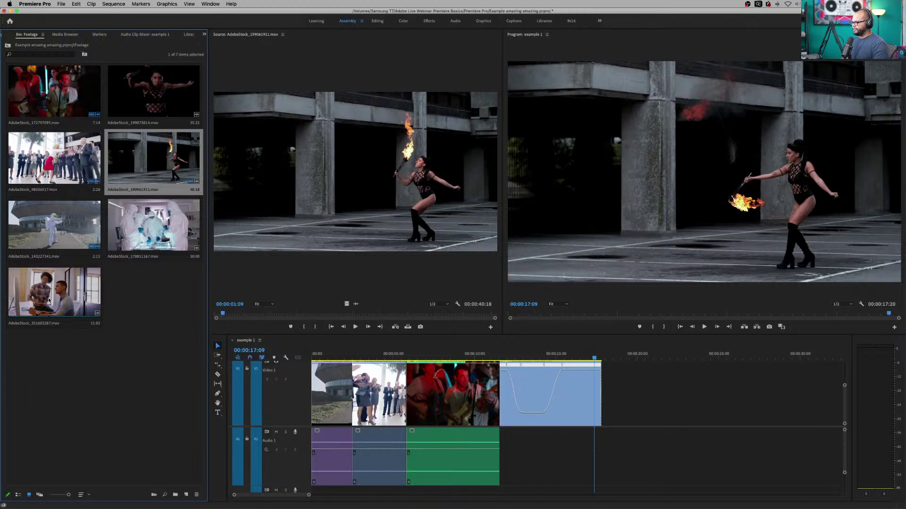
- Mark the clip of the two office coworkers from 00:00:02:08 to 00:00:03:17 and overwrite it into the sequence at 00:00:17:05
double_click(59, 295)
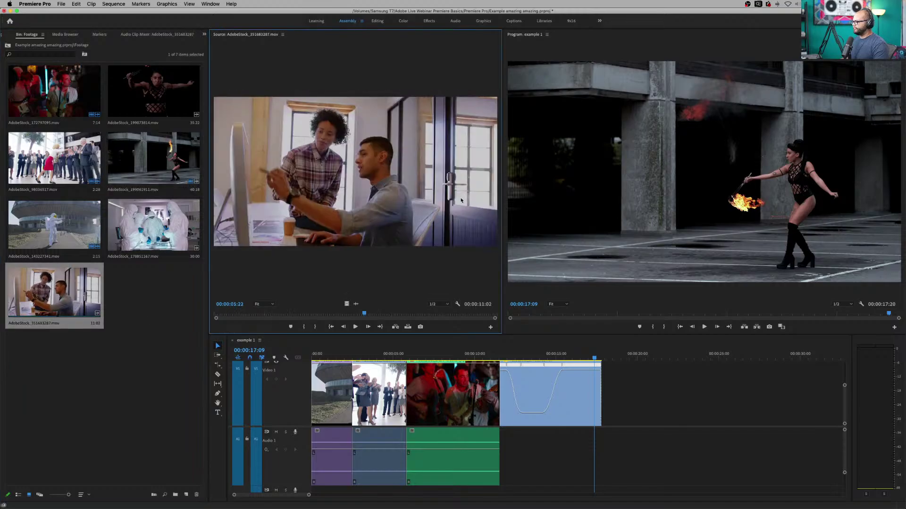
drag(367, 314, 262, 315)
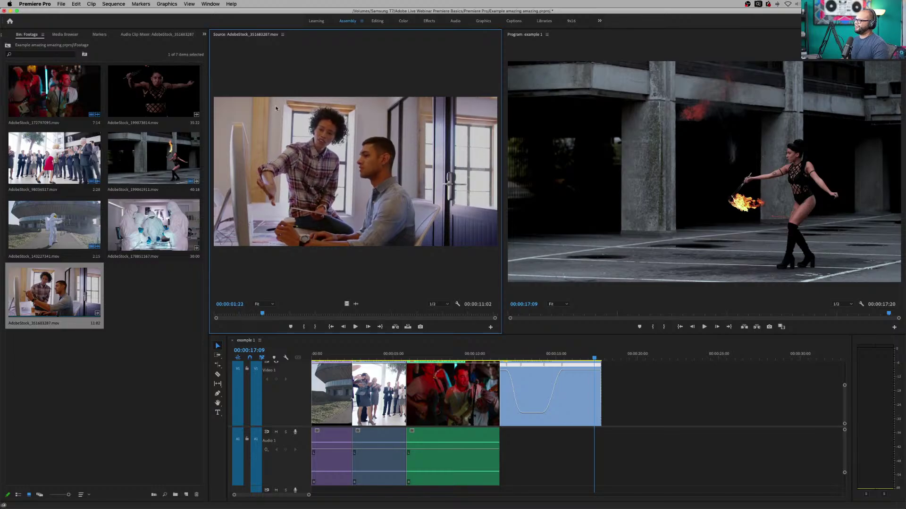
mouse_move(261, 320)
mouse_down()
mouse_move(302, 317)
mouse_move(245, 320)
mouse_move(390, 314)
mouse_move(270, 319)
mouse_up()
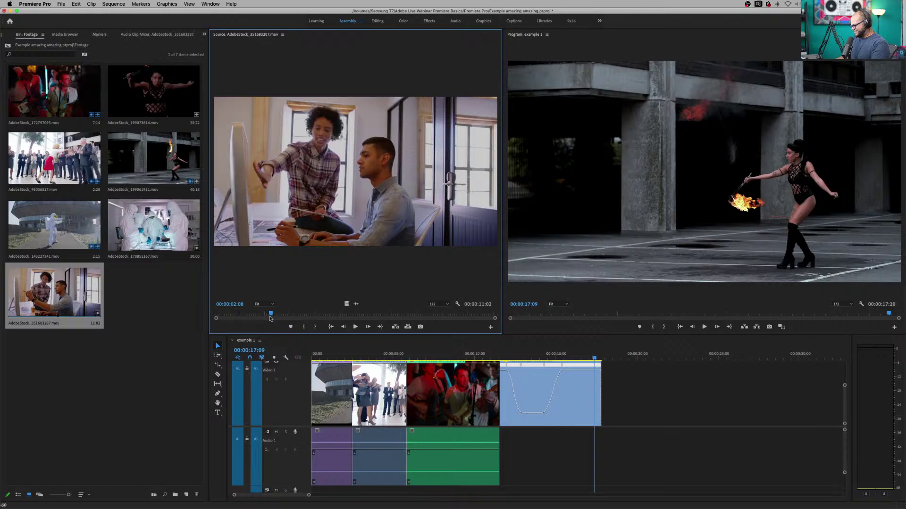
key(i)
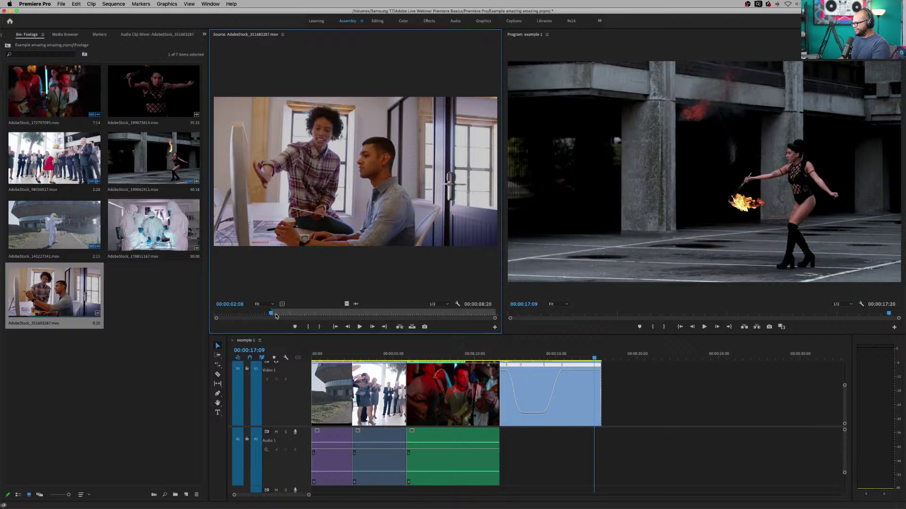
drag(272, 316, 307, 316)
key(o)
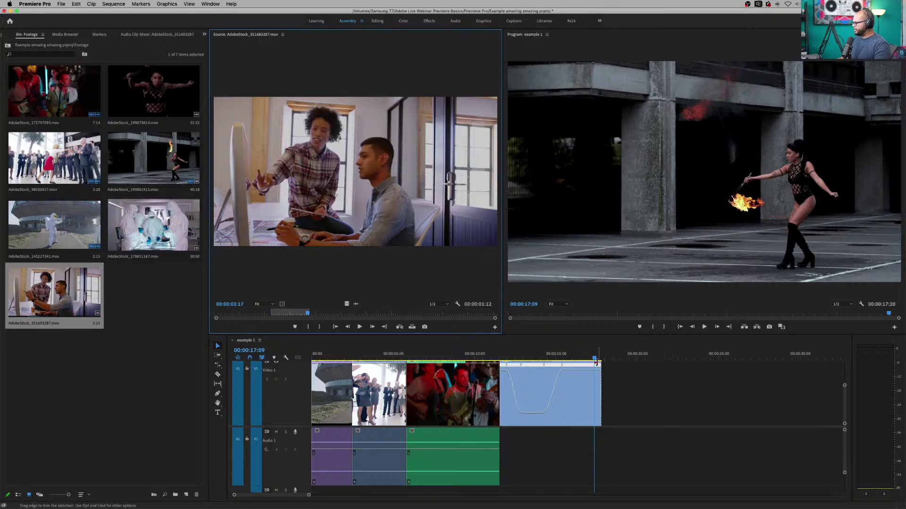
drag(594, 361, 592, 361)
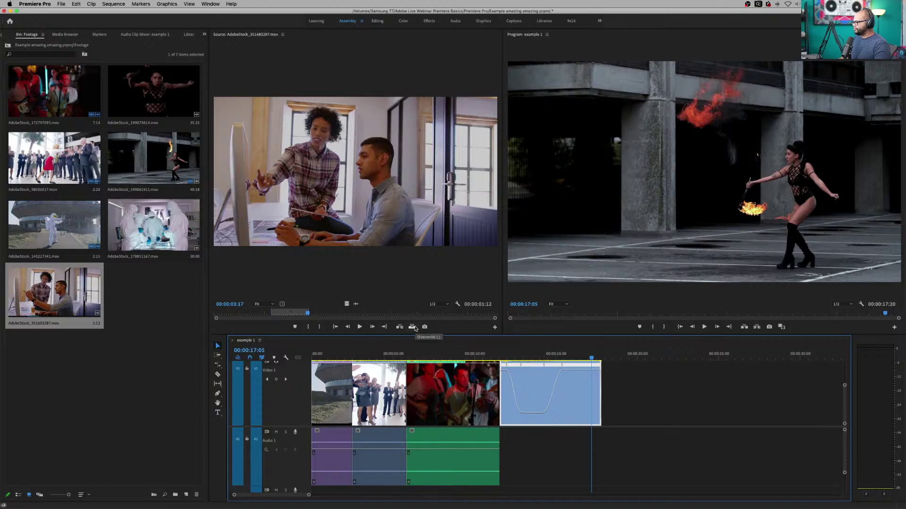
click(413, 328)
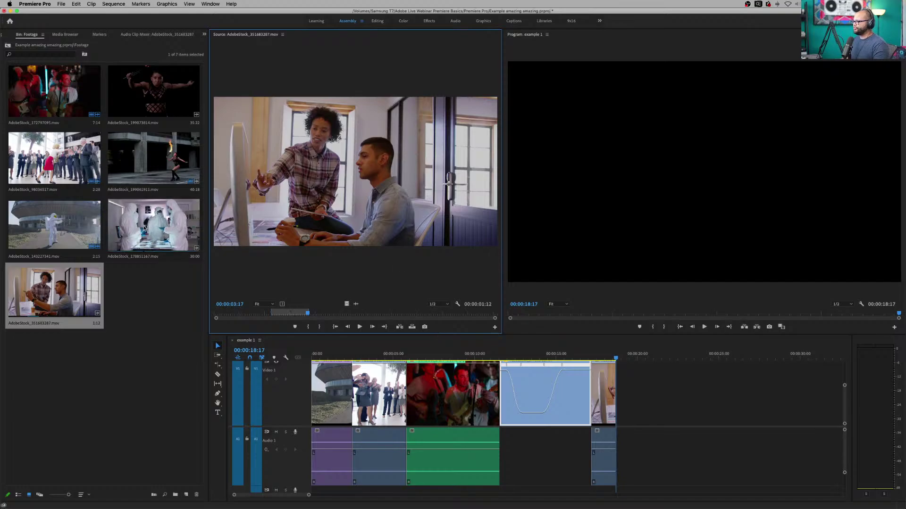
- Insert a 00:00:04:28 section of the lab workers clip, ending at about 00:00:08:00 in the source, after the office clip
double_click(172, 226)
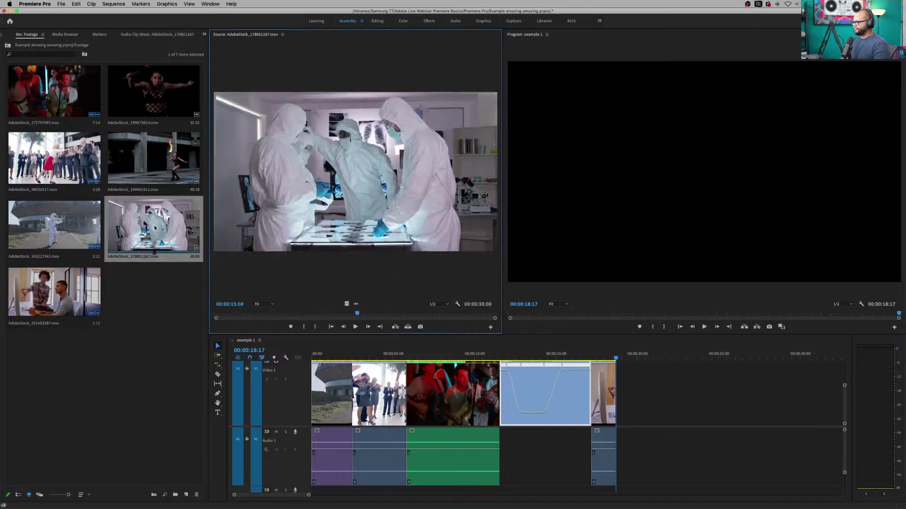
mouse_move(290, 315)
mouse_down()
mouse_move(236, 317)
mouse_move(389, 313)
mouse_move(273, 316)
mouse_move(293, 317)
mouse_move(281, 315)
mouse_up()
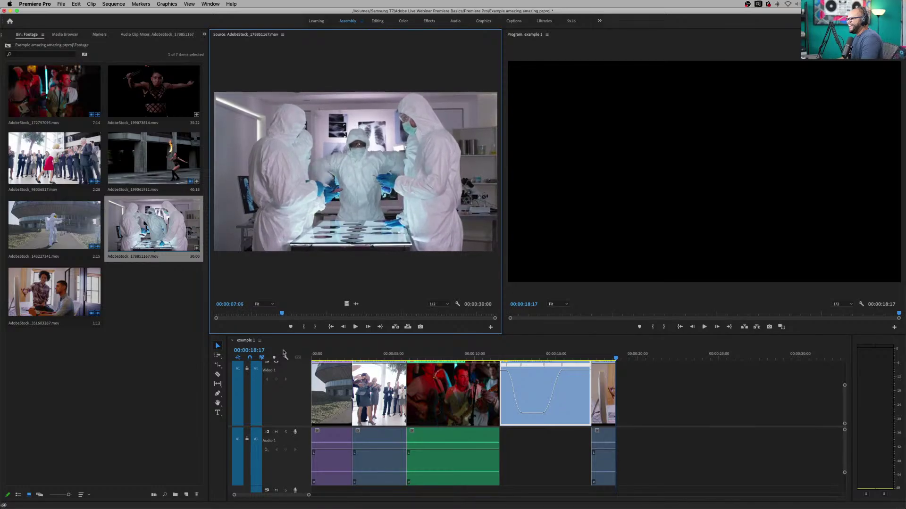
key(space)
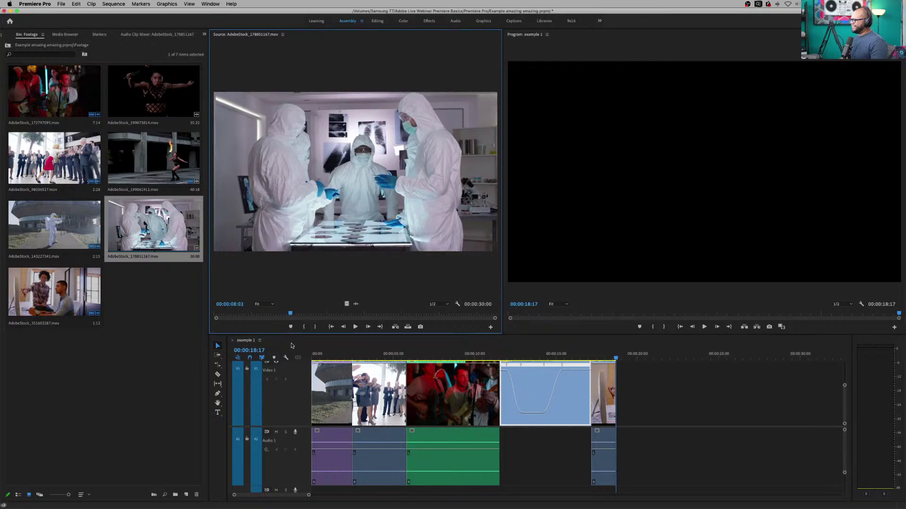
mouse_move(289, 316)
mouse_down()
mouse_move(264, 334)
mouse_move(228, 327)
mouse_move(288, 315)
mouse_up()
key(i)
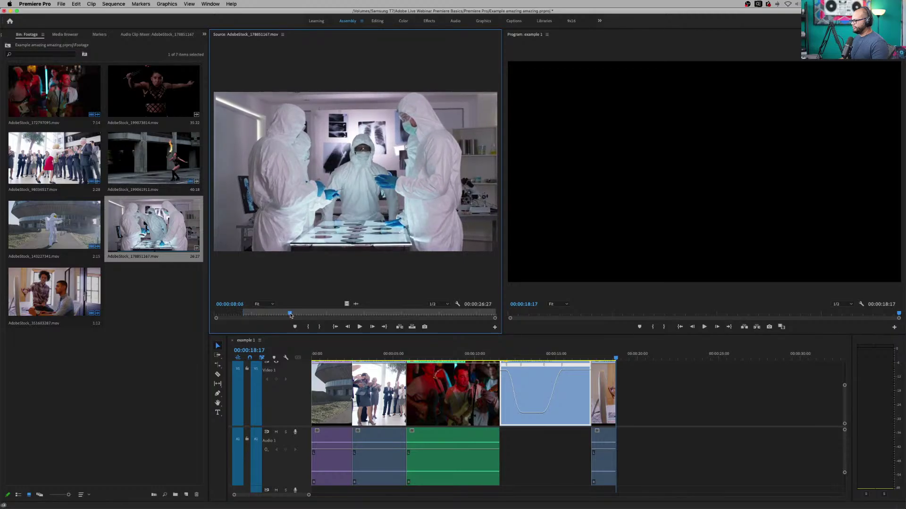
key(o)
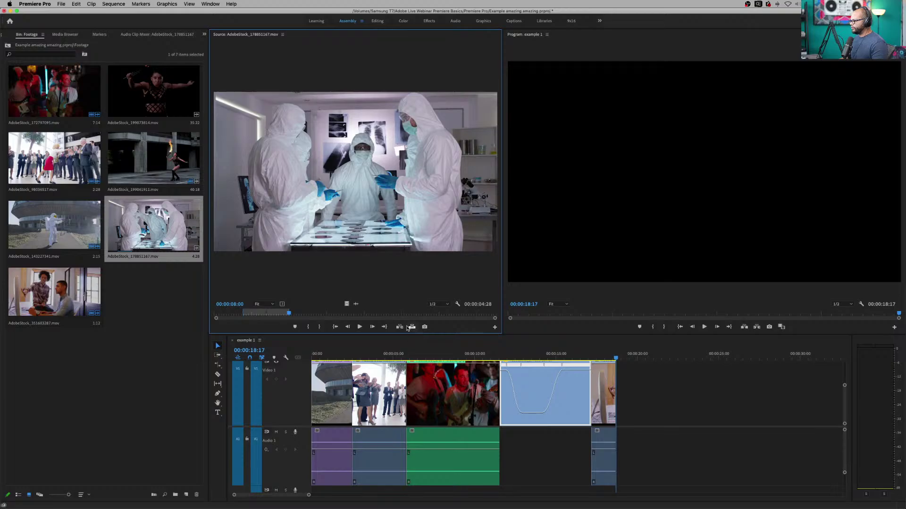
click(399, 326)
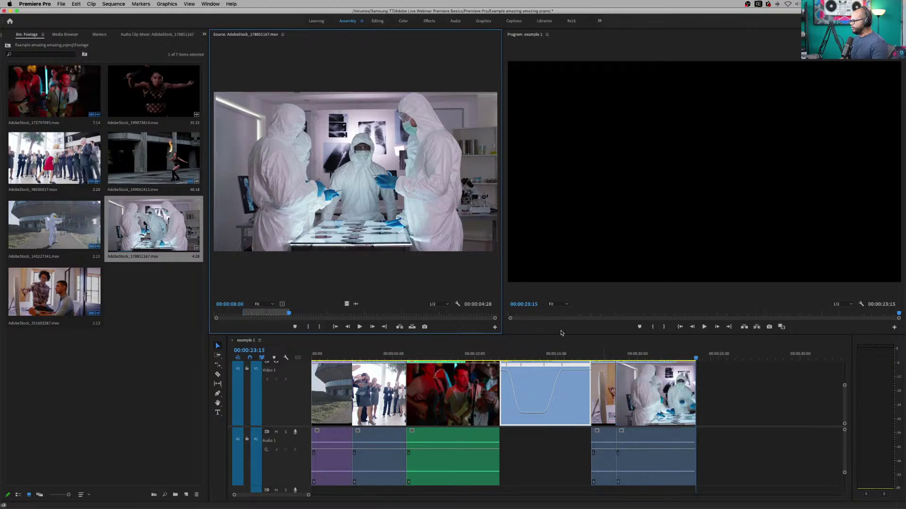
- Switch to the Color workspace and reset it to its saved layout
drag(561, 335, 560, 292)
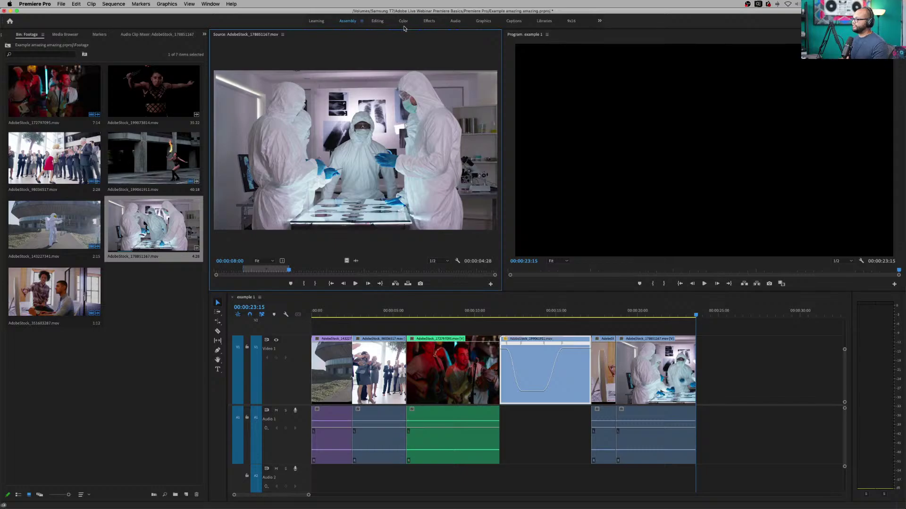
click(403, 22)
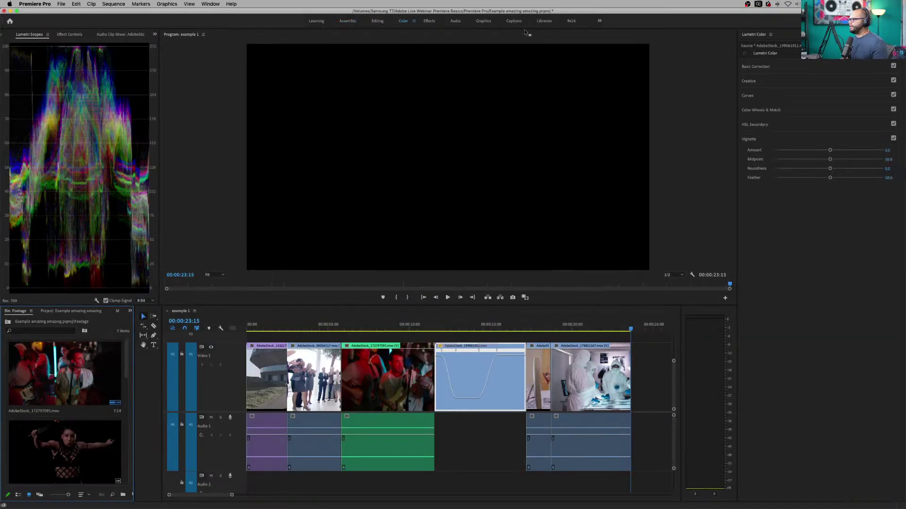
click(169, 4)
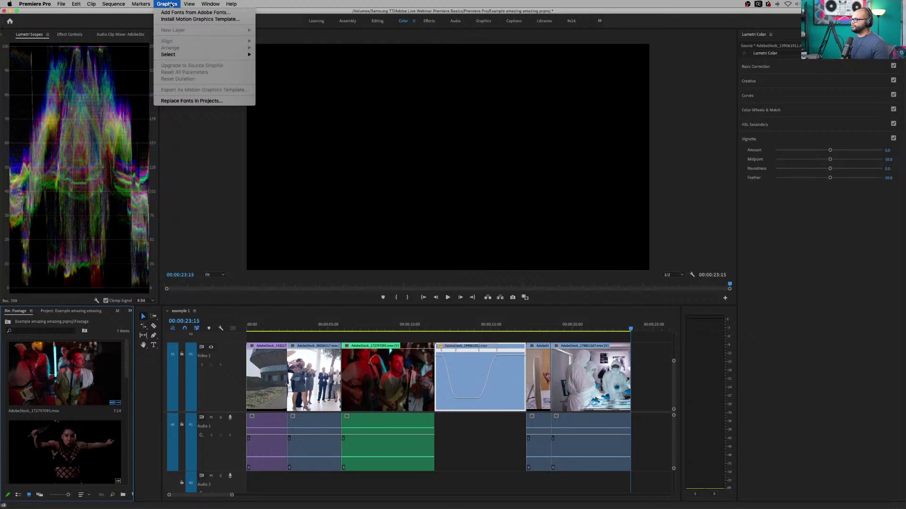
mouse_move(215, 5)
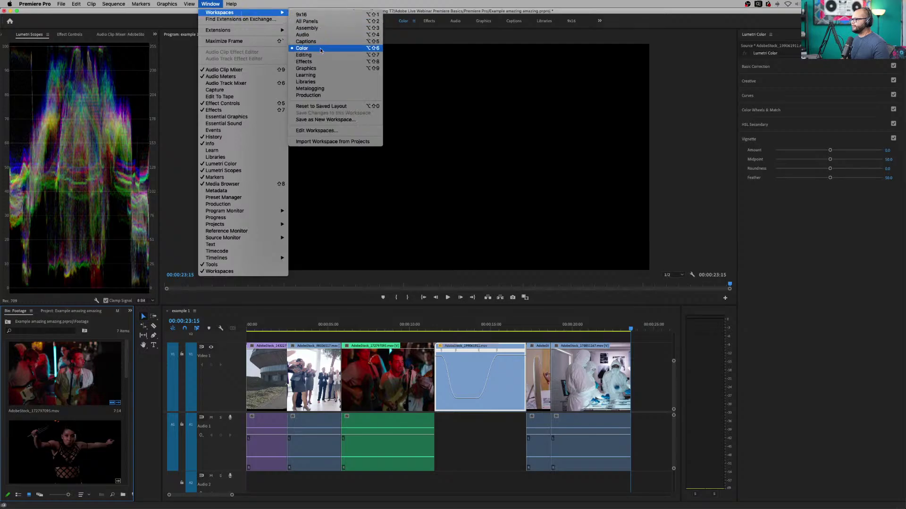
click(321, 49)
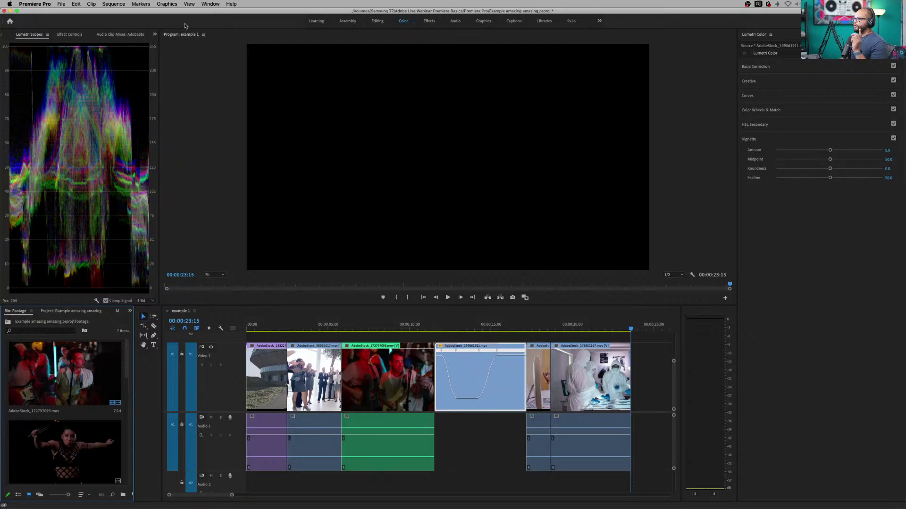
click(210, 4)
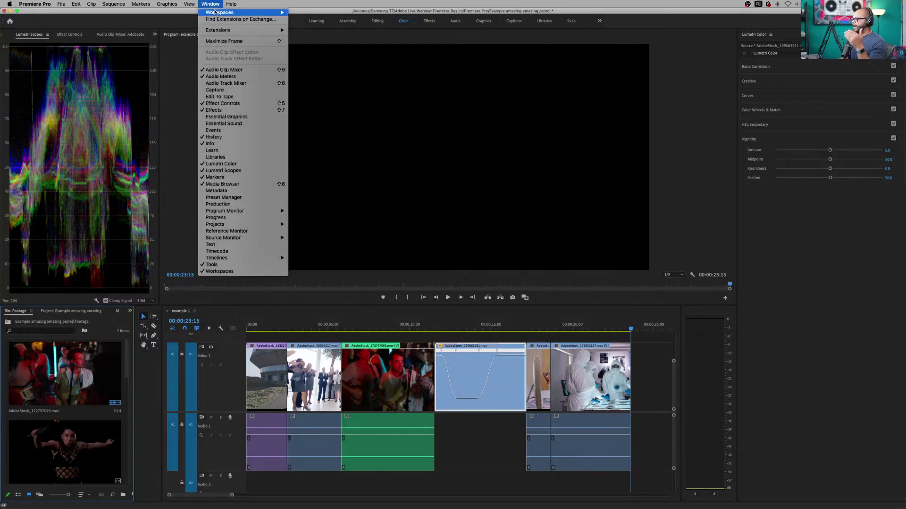
mouse_move(218, 14)
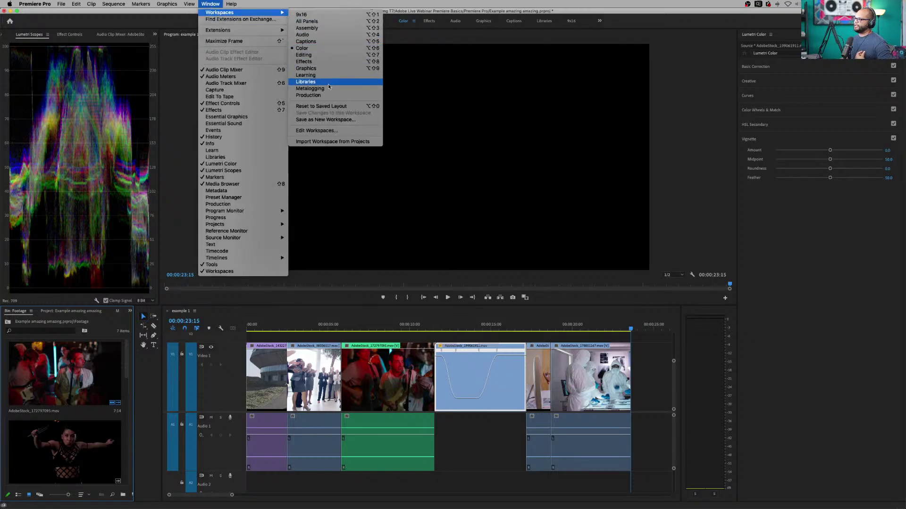
click(351, 106)
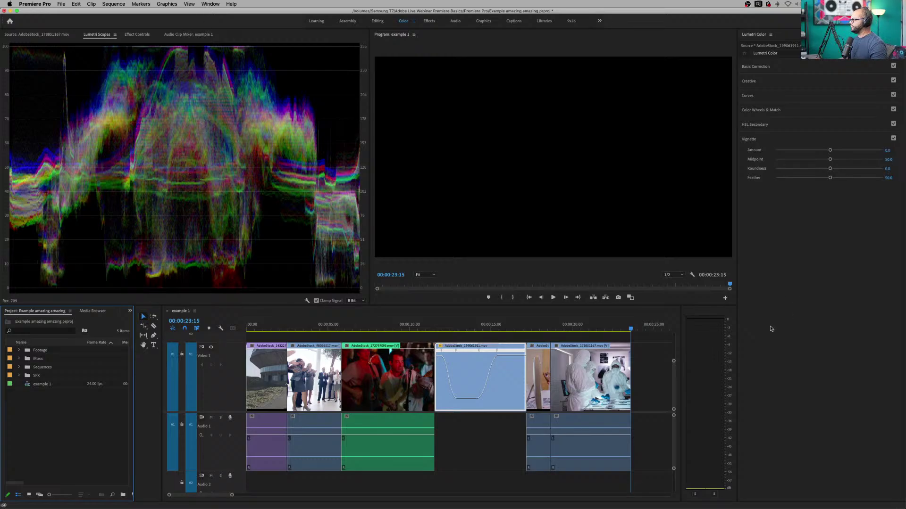
- Select the office coworkers clip at 00:00:18:02, open its Basic Correction settings and enlarge the scopes and Program monitor
click(540, 329)
click(538, 378)
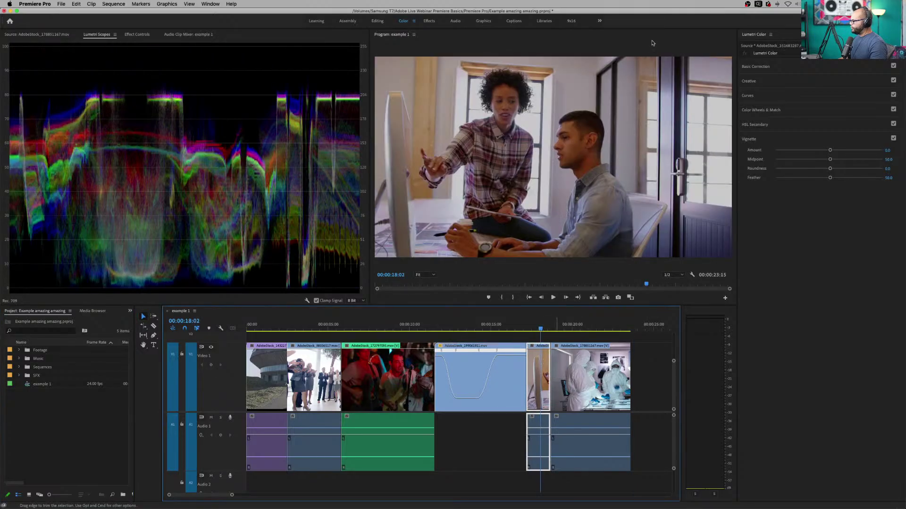
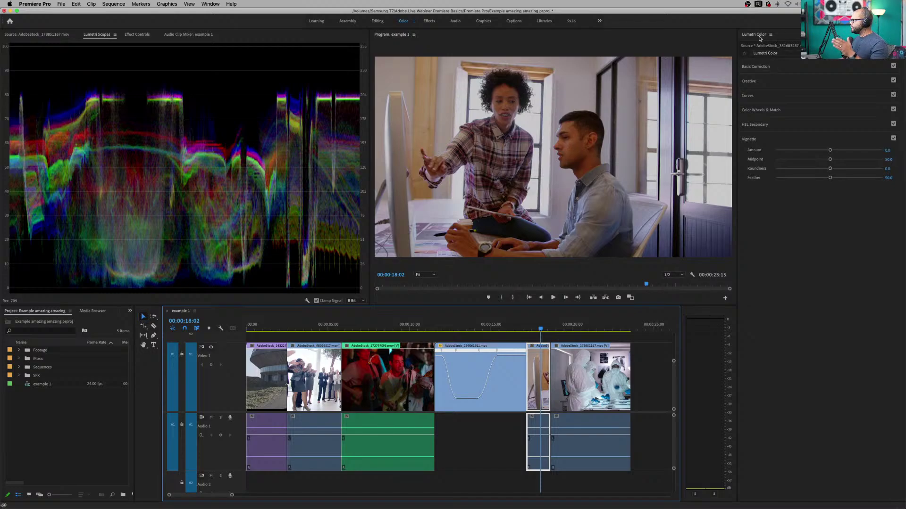
click(757, 69)
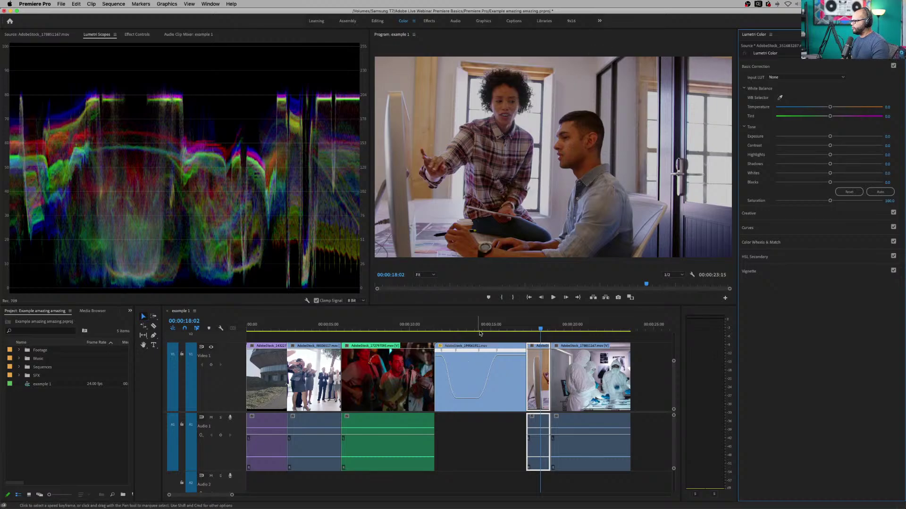
drag(492, 306, 495, 332)
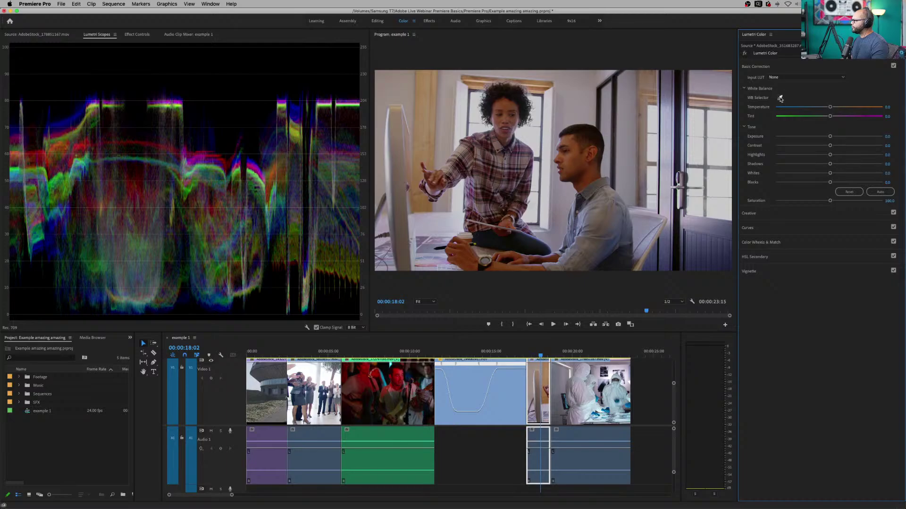
- Try a white balance sampled from the wall behind the office coworkers, and reset its tint and temperature
click(779, 98)
click(582, 97)
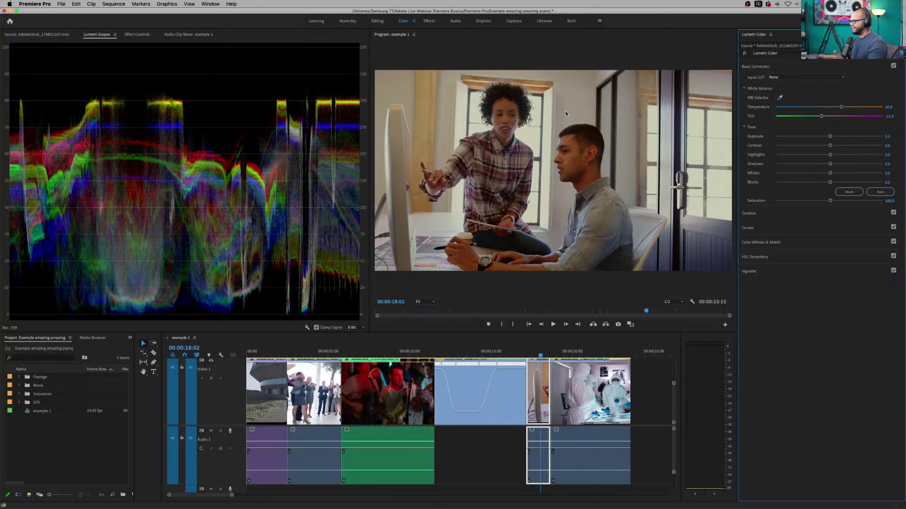
key(F2)
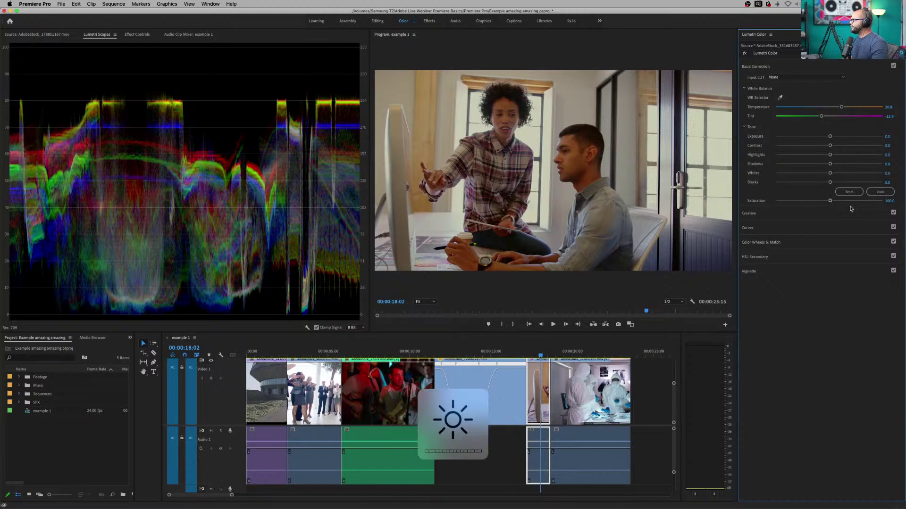
double_click(832, 118)
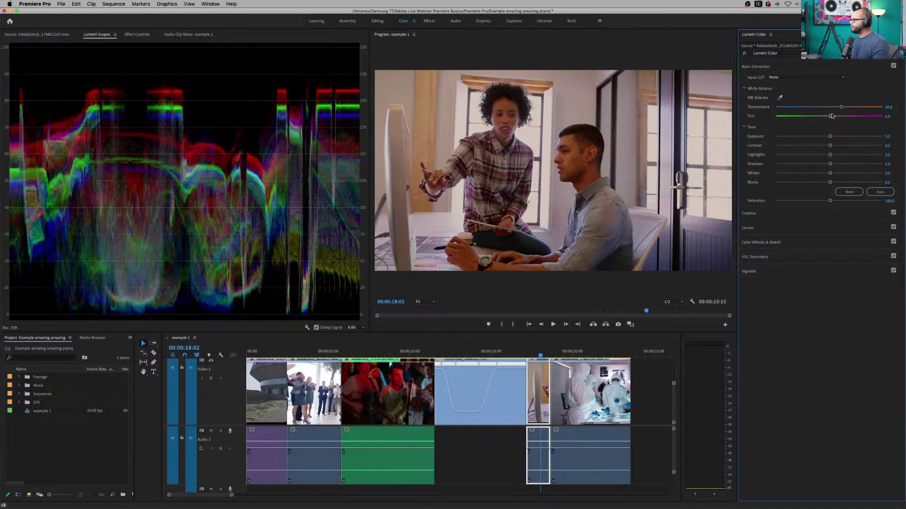
double_click(831, 107)
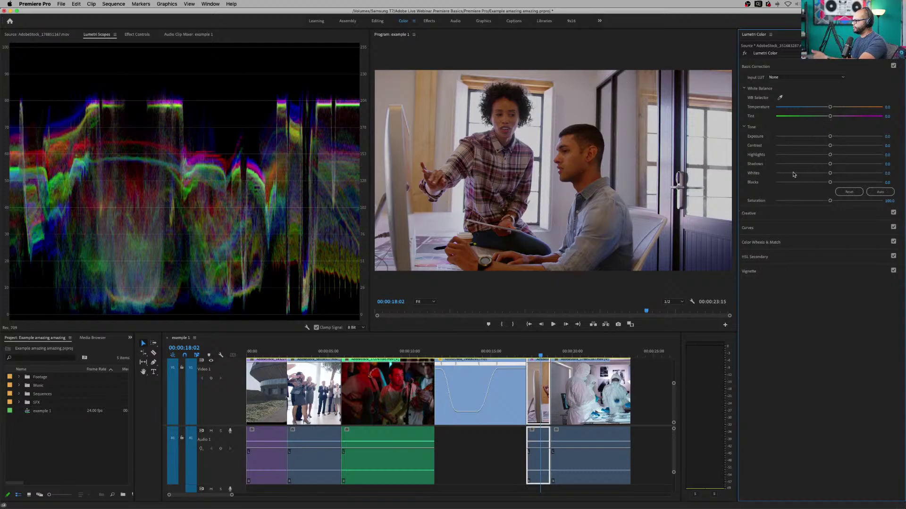
- Set the office clip's contrast to 15.5, highlights 45.9, shadows 32.0, whites 16.2, blacks -1.7 and saturation 75.9, keeping exposure at 0.0
drag(830, 138, 816, 200)
double_click(828, 137)
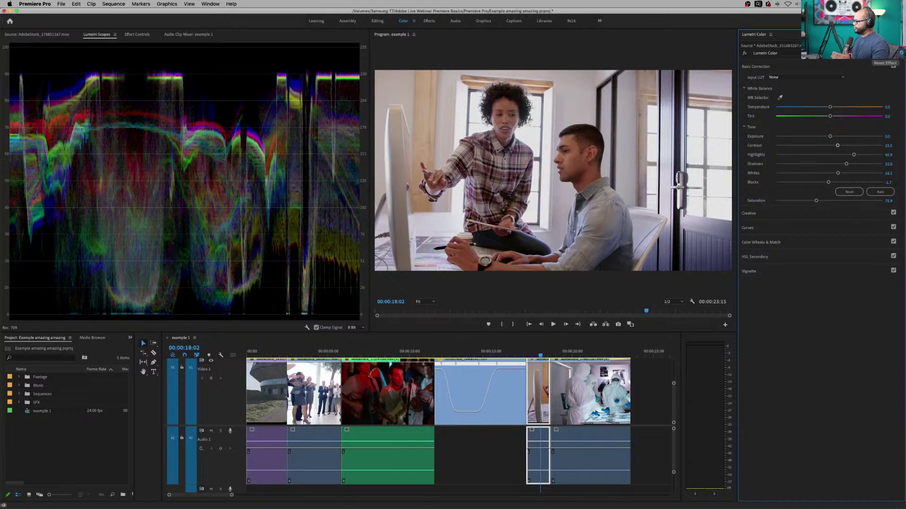
click(893, 65)
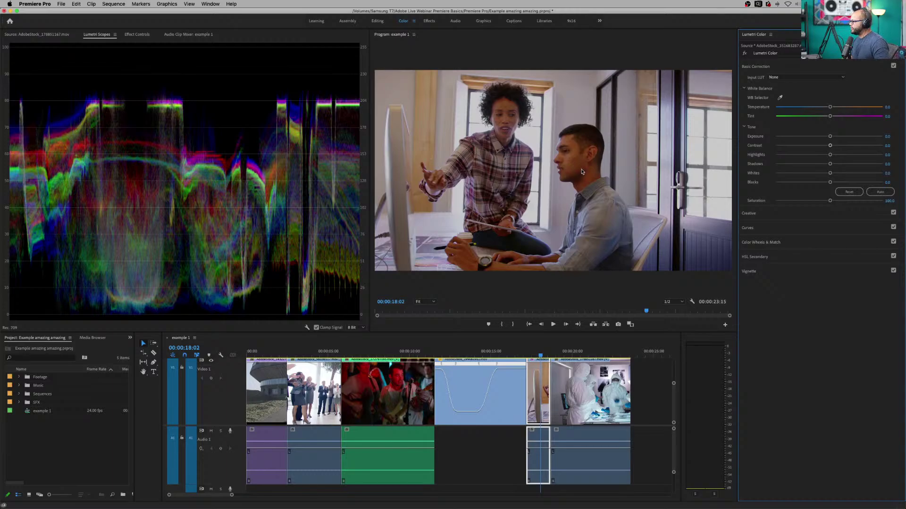
key(super+z)
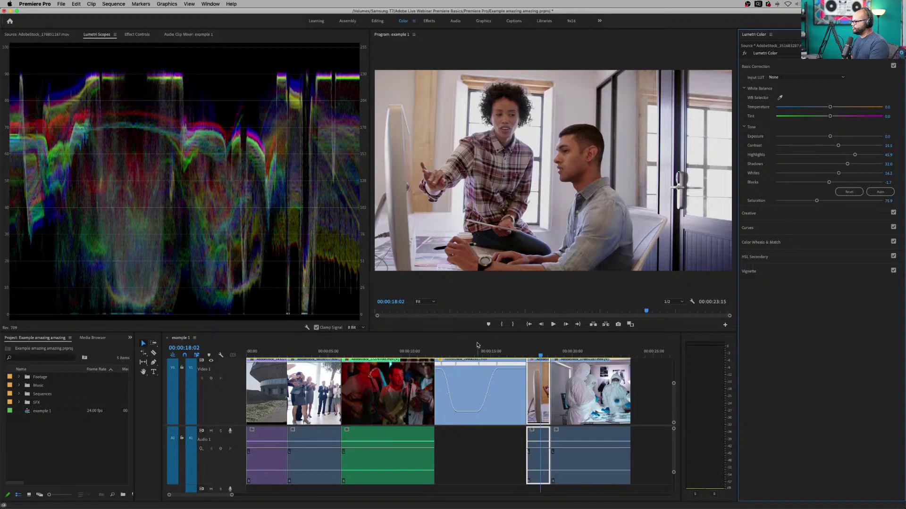
- Enlarge the Program monitor and compare the office shot with the Lumetri correction off and on
drag(474, 332, 474, 381)
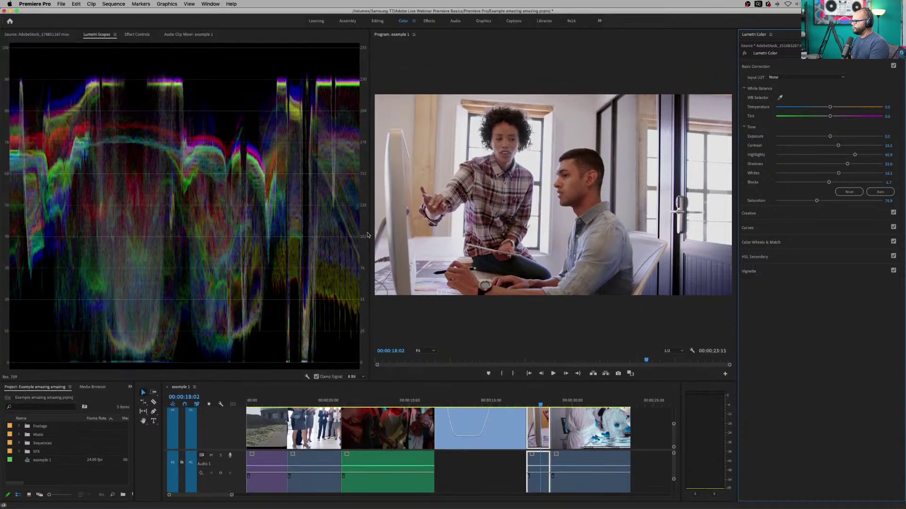
drag(368, 235, 204, 248)
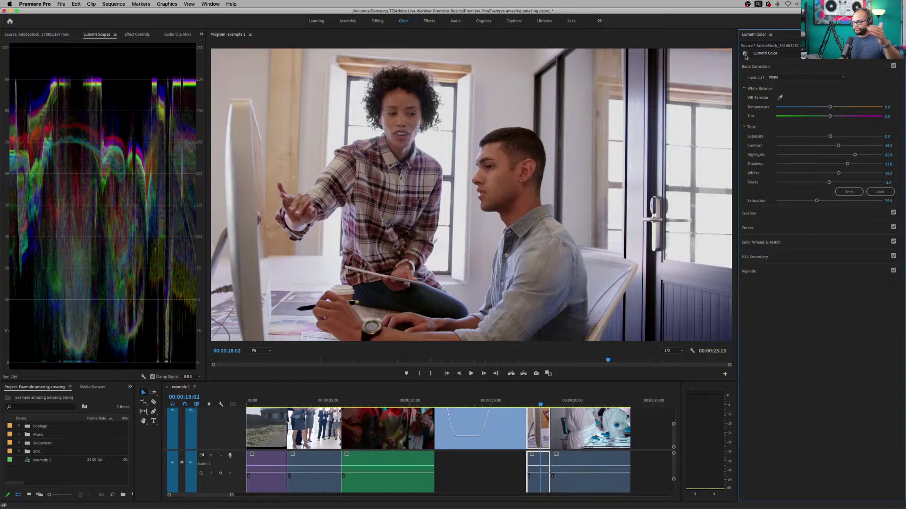
click(744, 54)
click(744, 54)
click(745, 54)
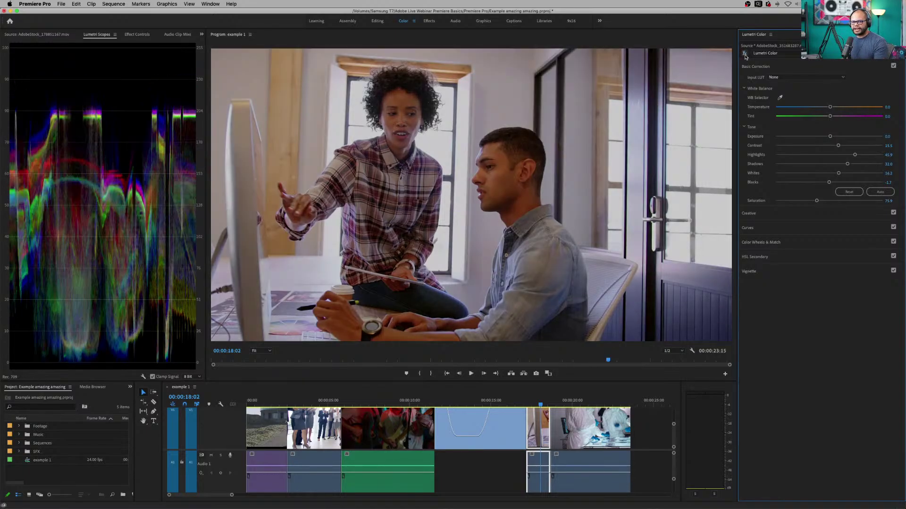
click(745, 55)
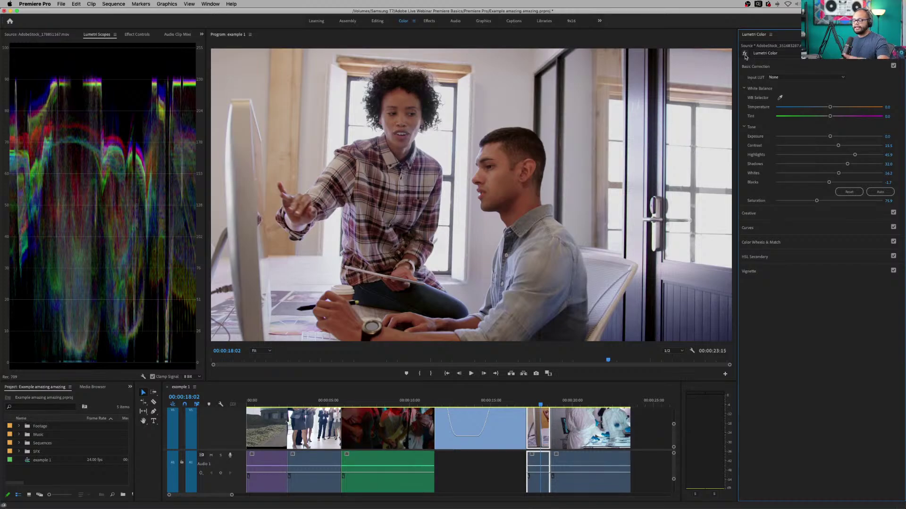
click(745, 55)
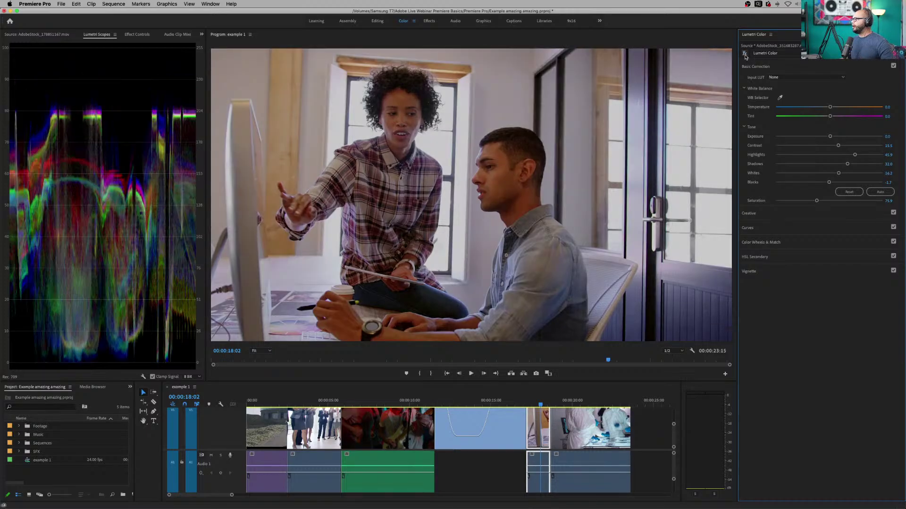
click(745, 55)
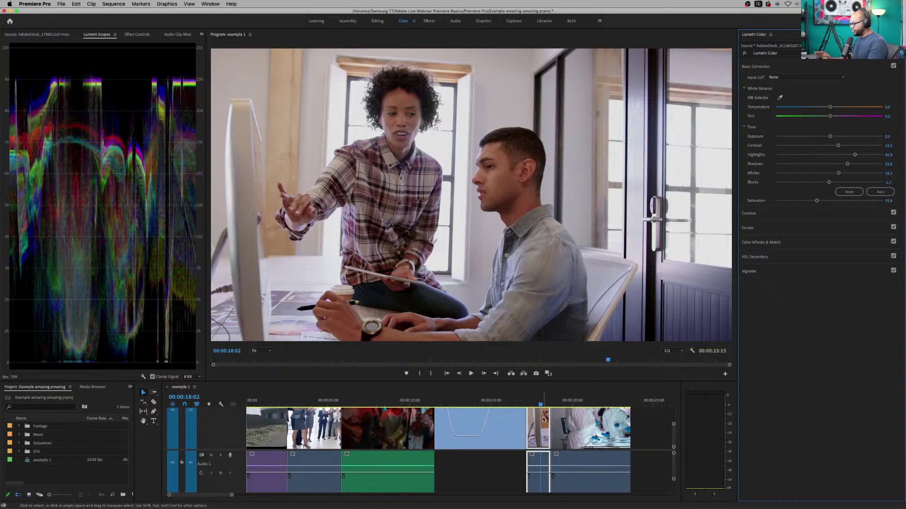
scroll(561, 410, right, 3)
key(minus)
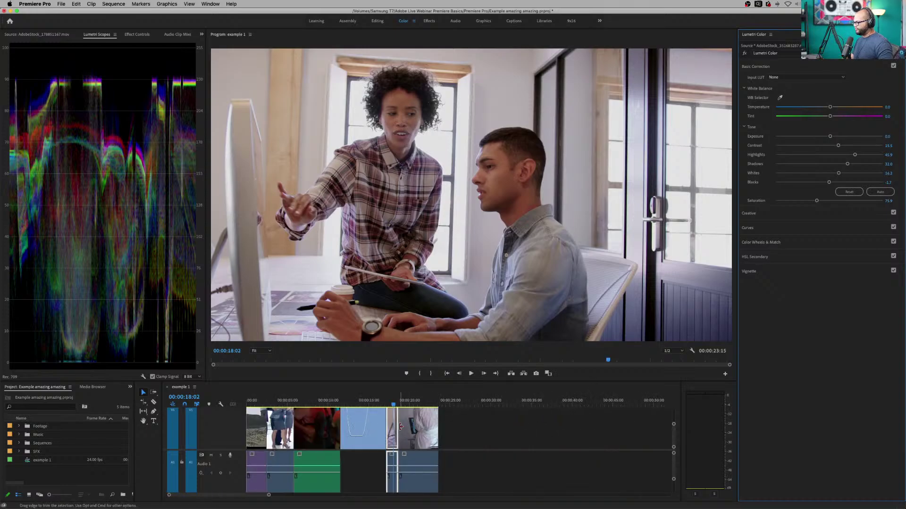
drag(395, 427, 463, 427)
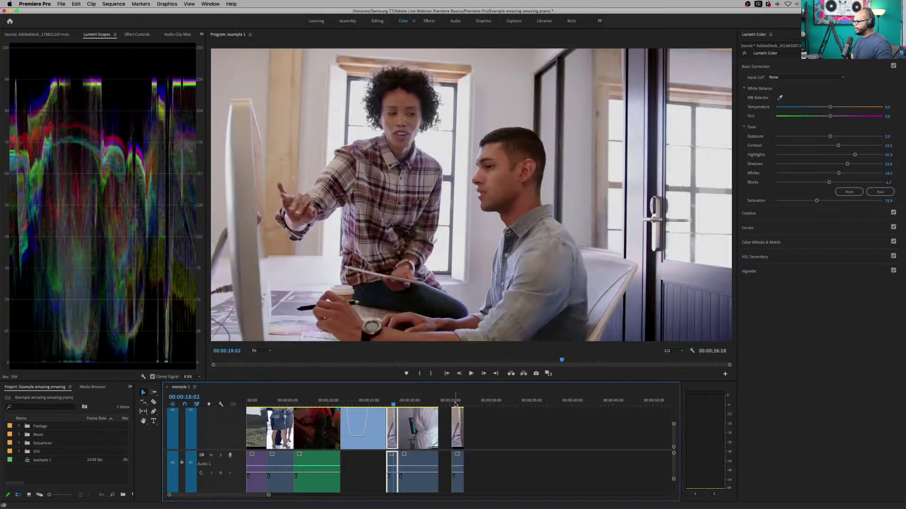
click(456, 402)
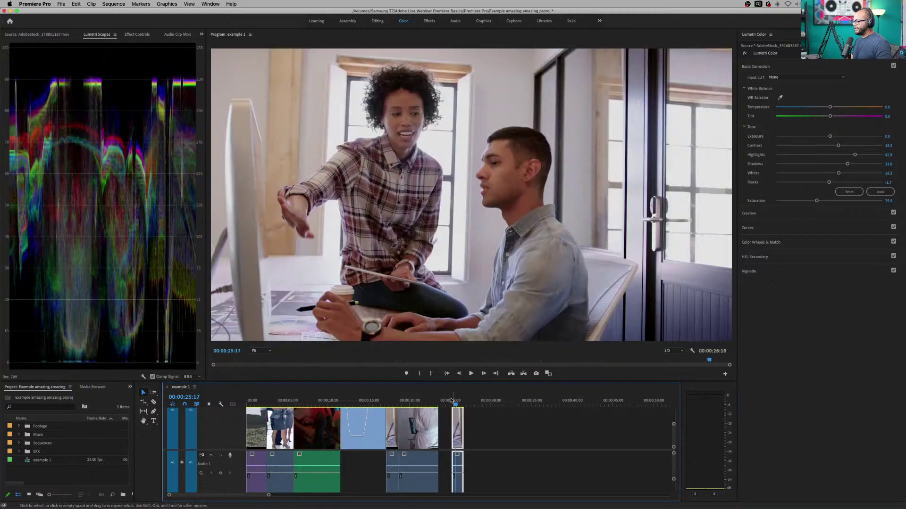
key(Delete)
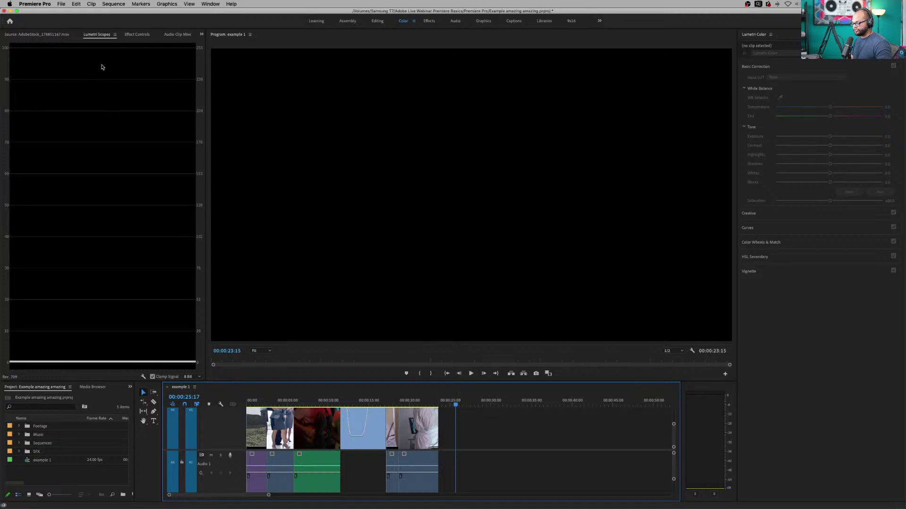
- Add the uncorrected office clip from the Footage bin after the sequence's last clip, and move the corrected office clip just before it
key(shift+1)
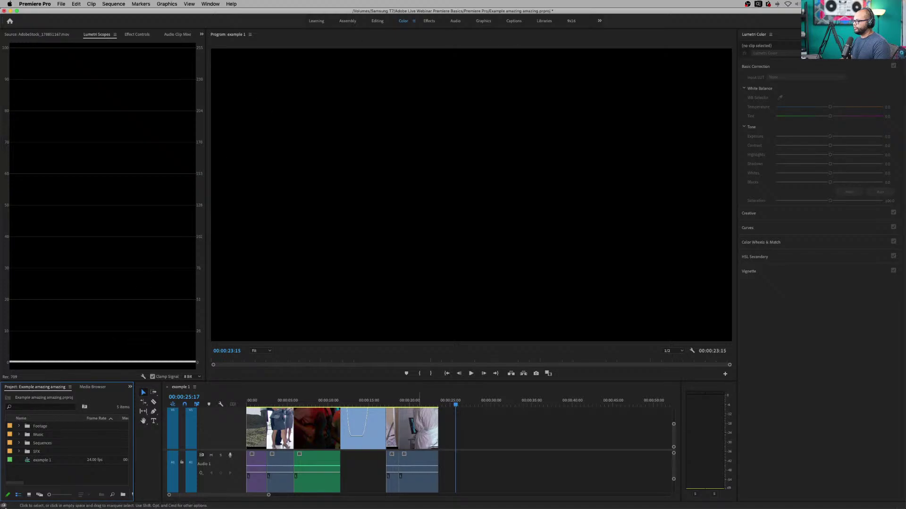
click(20, 428)
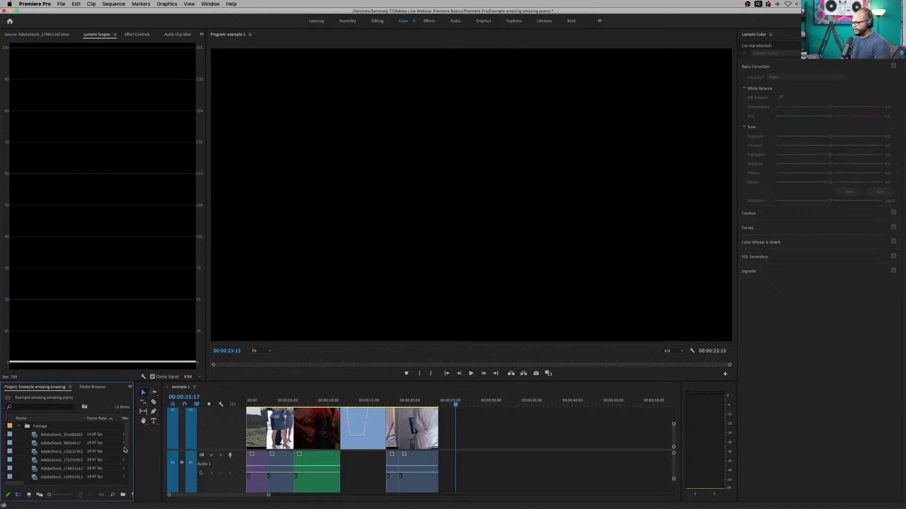
click(30, 494)
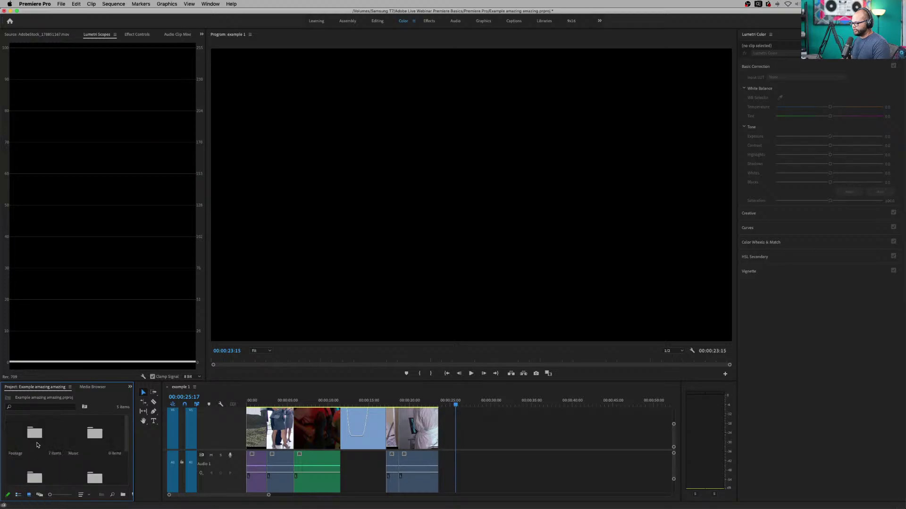
double_click(35, 435)
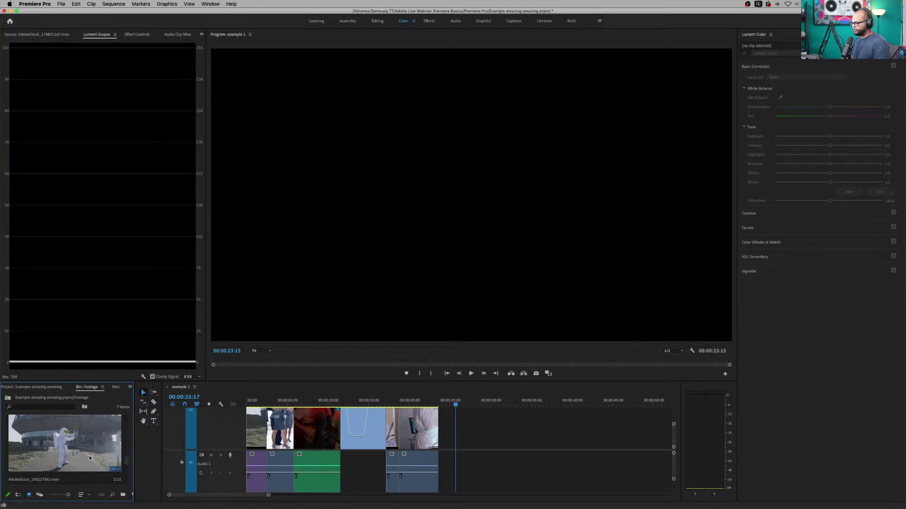
drag(68, 495, 473, 482)
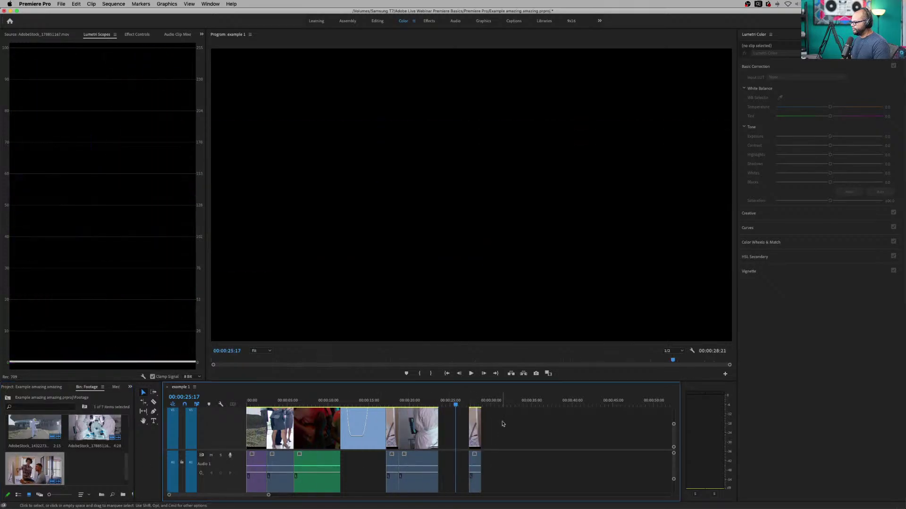
click(473, 404)
drag(393, 429, 461, 432)
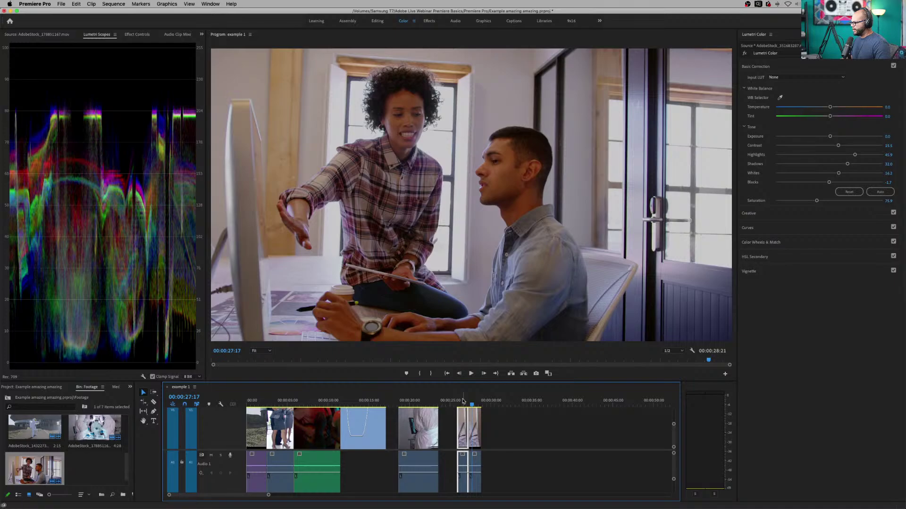
- Compare the corrected and uncorrected office clips by moving the playhead back and forth between them
click(463, 405)
click(469, 404)
click(473, 405)
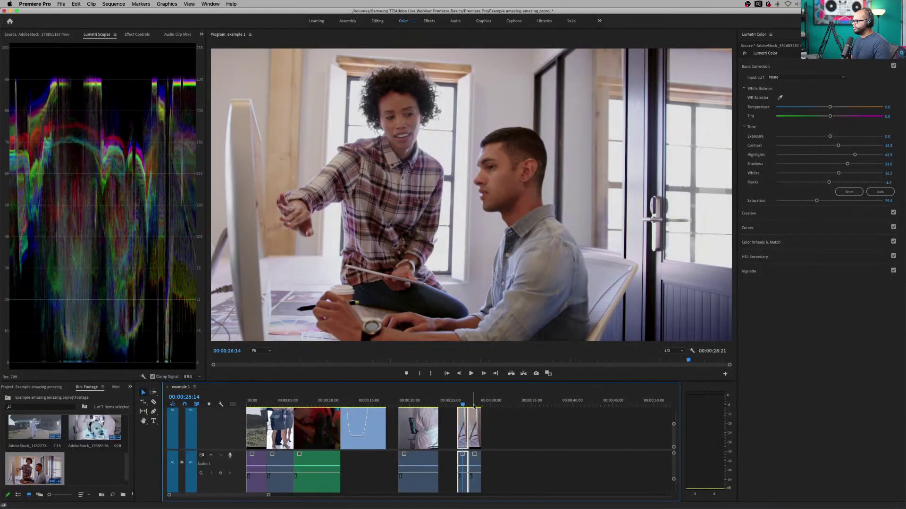
key(Right)
key(Right)
key(Right)
key(Right)
key(Right)
key(Right)
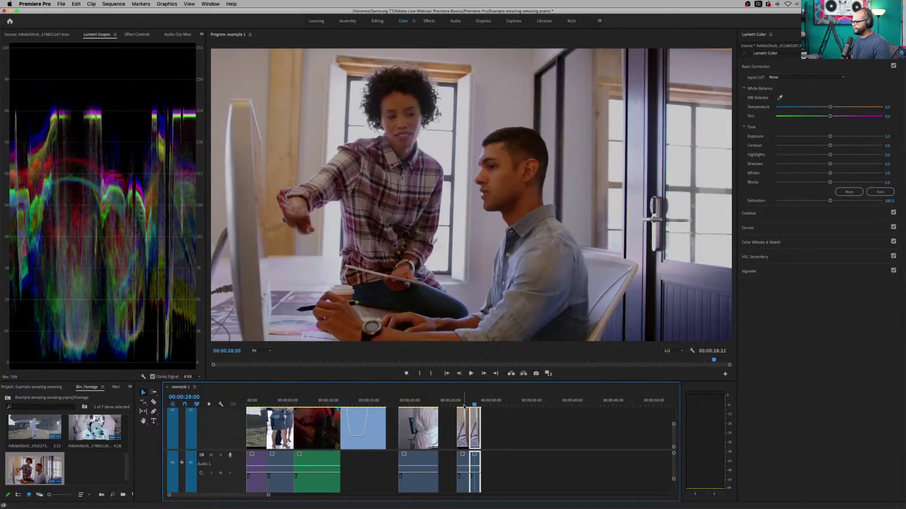
click(464, 405)
click(474, 404)
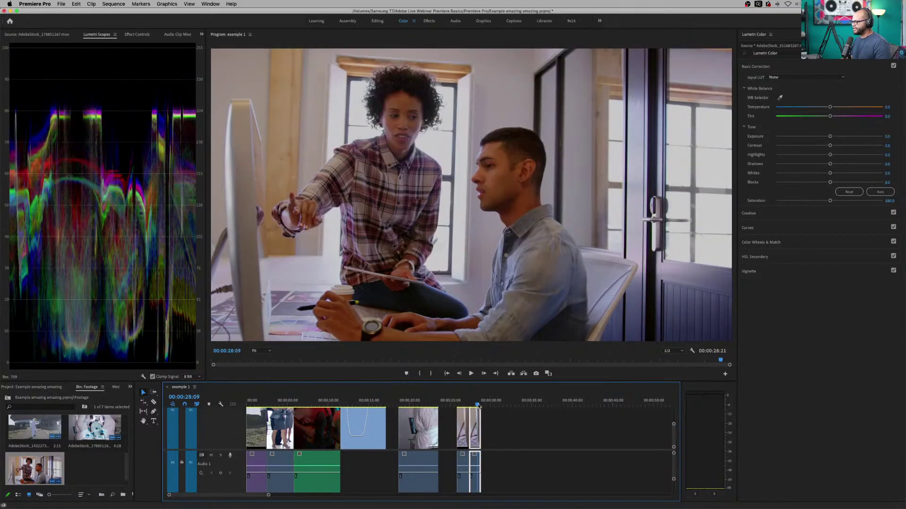
click(464, 405)
click(474, 405)
click(464, 404)
key(Right)
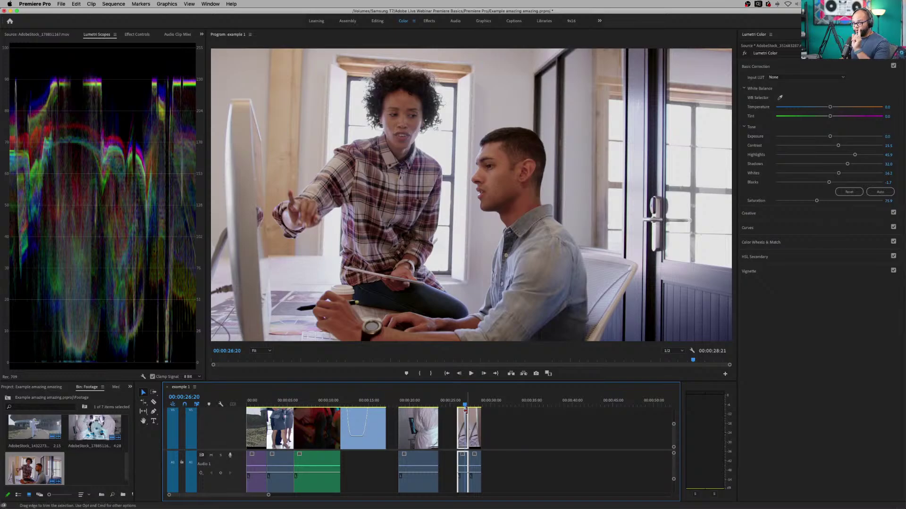
key(Down)
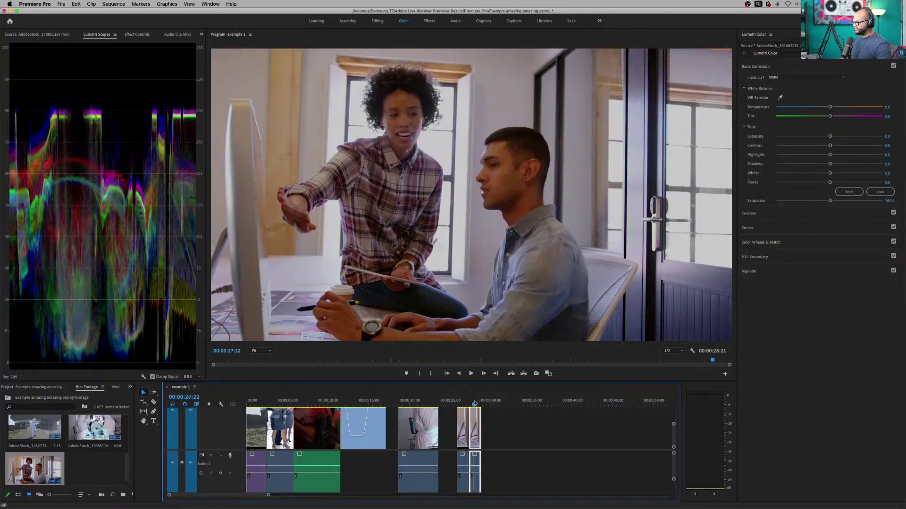
click(466, 402)
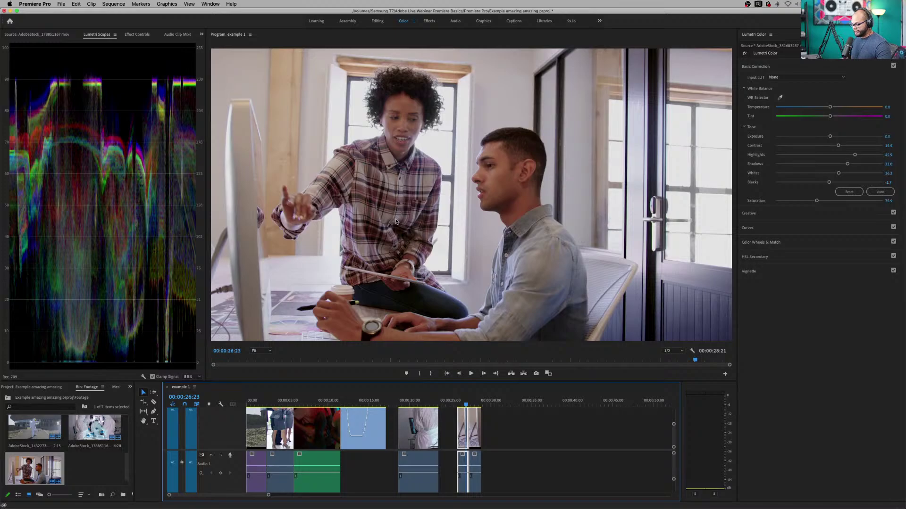
- Delete the uncorrected office clip from the end of the sequence and select the corrected one
click(475, 445)
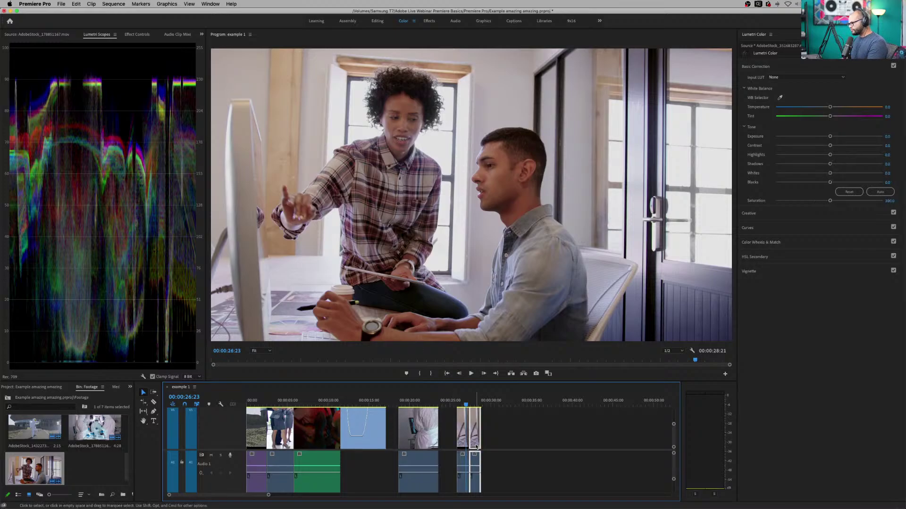
key(Delete)
click(462, 441)
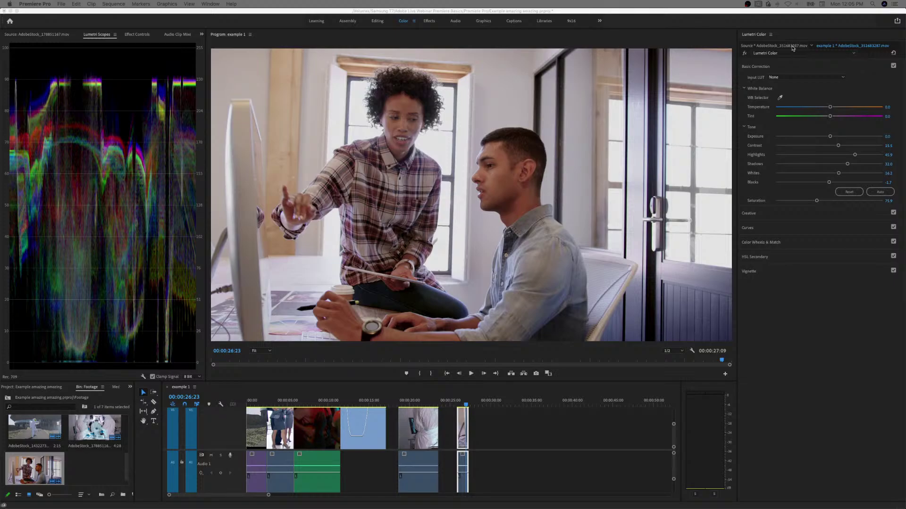
- Overexpose the office source clip with Lumetri Basic Correction, raising Exposure and Contrast, with Highlights at 100 and Shadows at 77.6
click(845, 47)
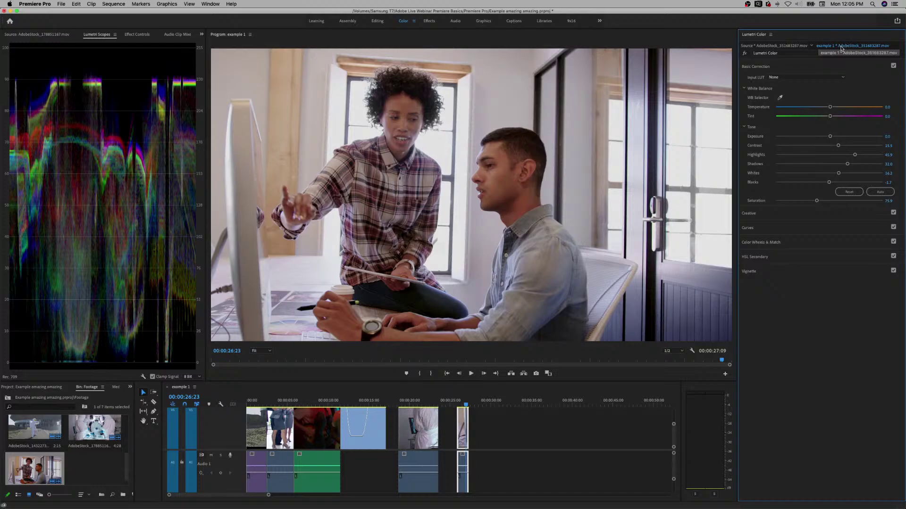
click(773, 47)
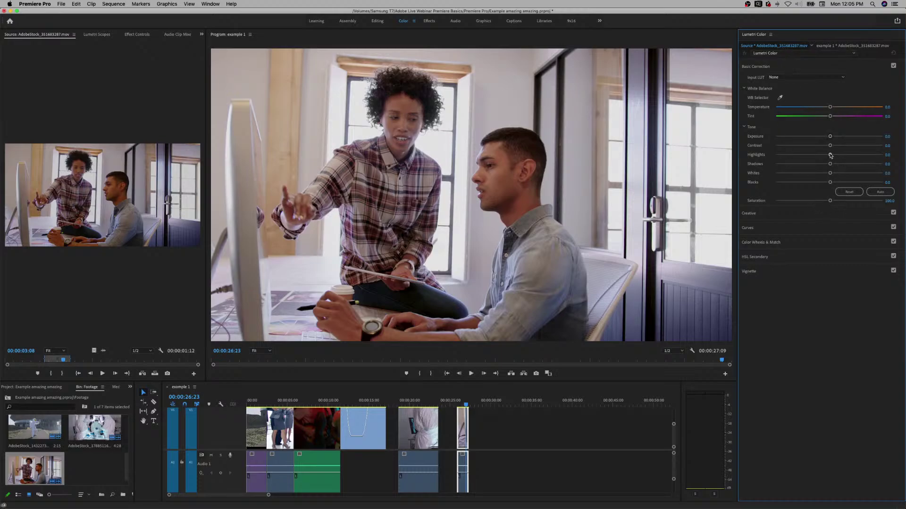
drag(830, 136, 885, 168)
drag(830, 164, 870, 164)
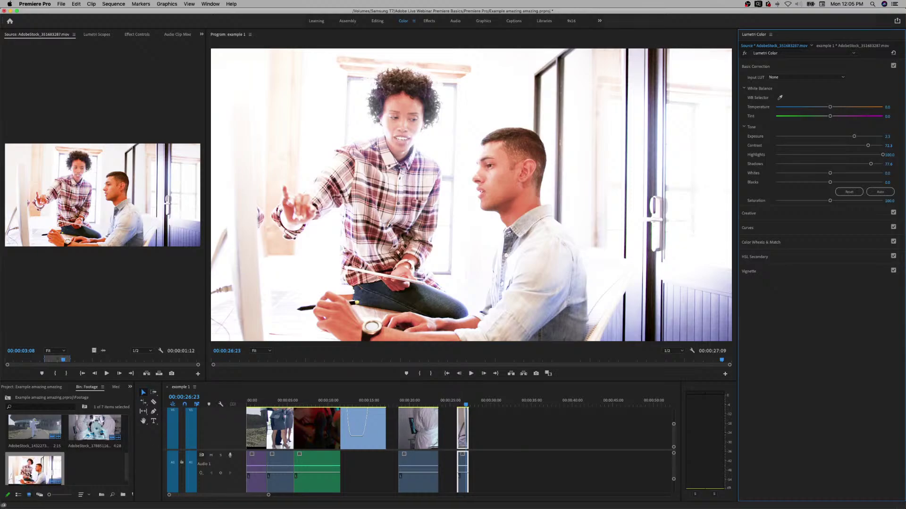
- Place another office clip at the sequence's end to check the source-level correction, and remove that copy again
drag(35, 469, 464, 402)
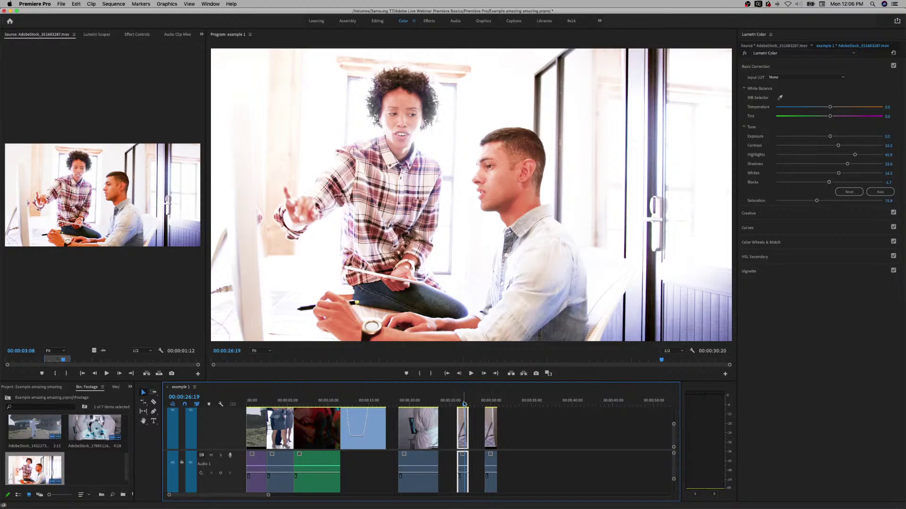
click(788, 45)
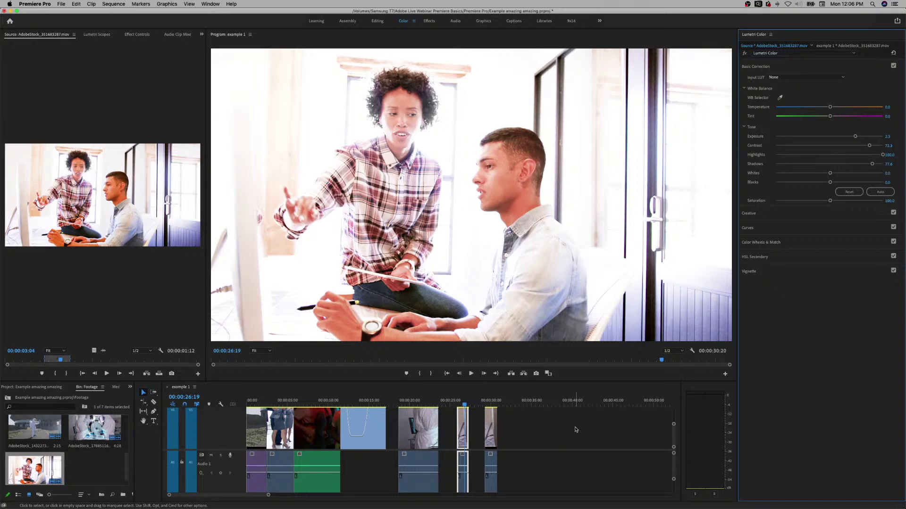
drag(556, 427, 490, 468)
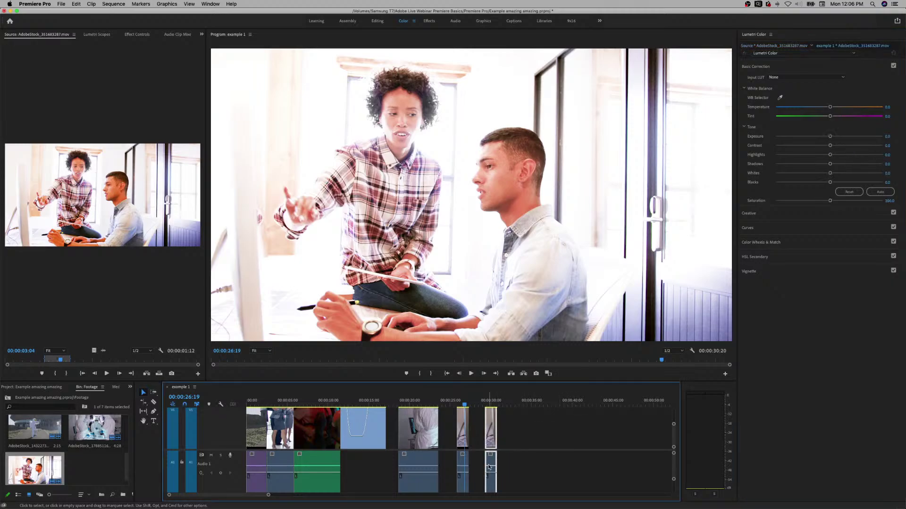
key(Delete)
click(463, 430)
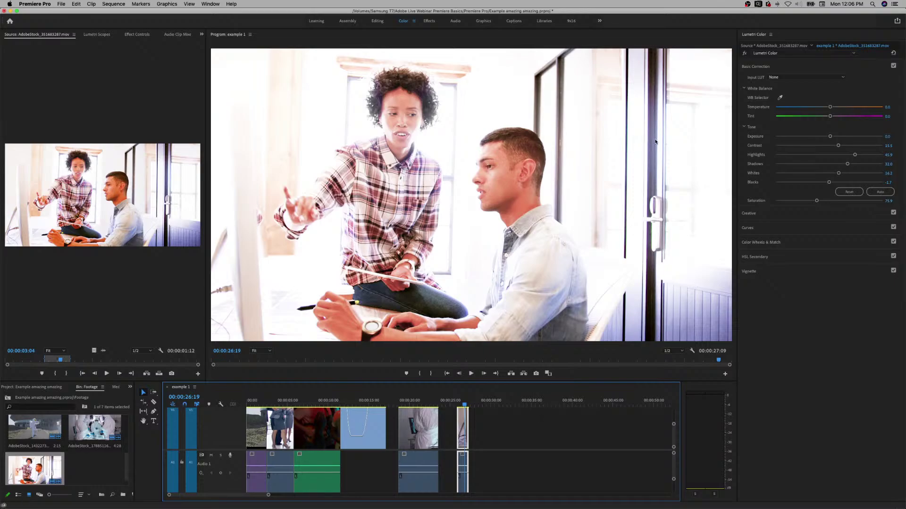
- Reset the Lumetri Color effect on the office source clip and the Basic Correction on its sequence clip
click(760, 47)
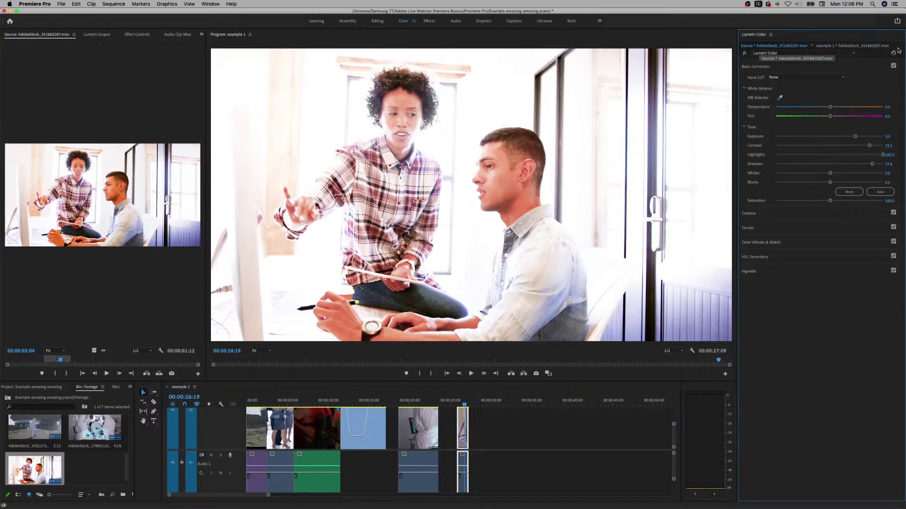
click(893, 51)
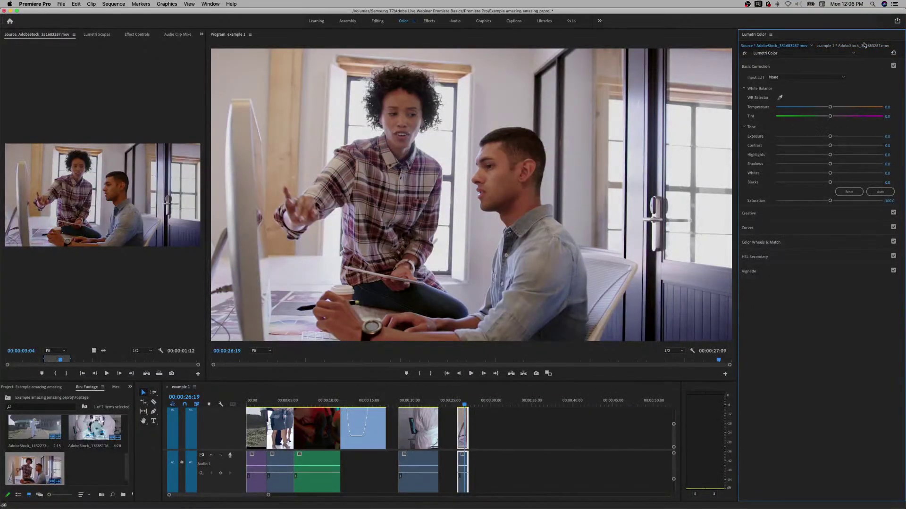
click(833, 46)
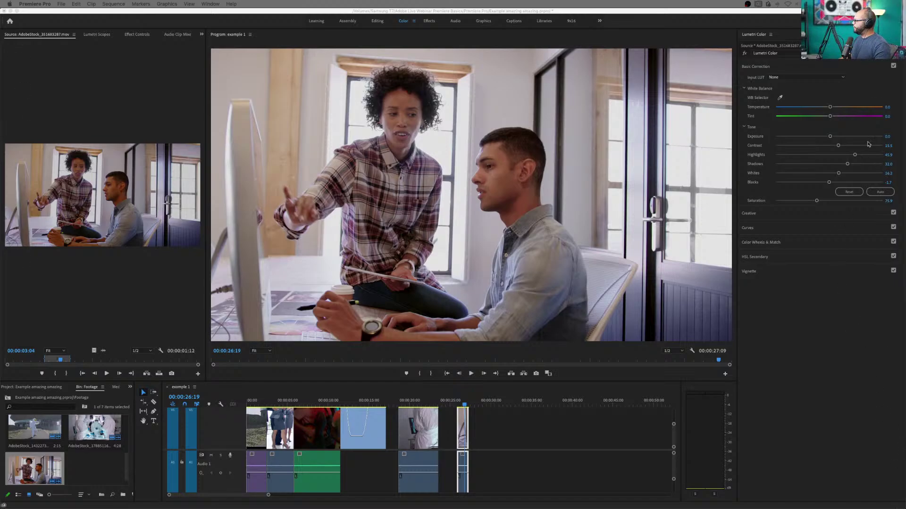
click(848, 192)
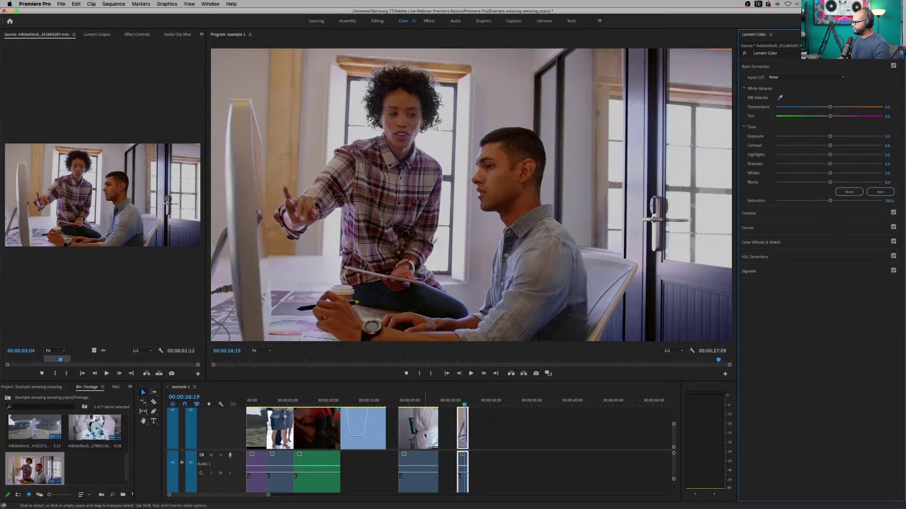
- Browse the Creative look previews and apply the SL BLUE INTENSE look to the office clip
click(775, 215)
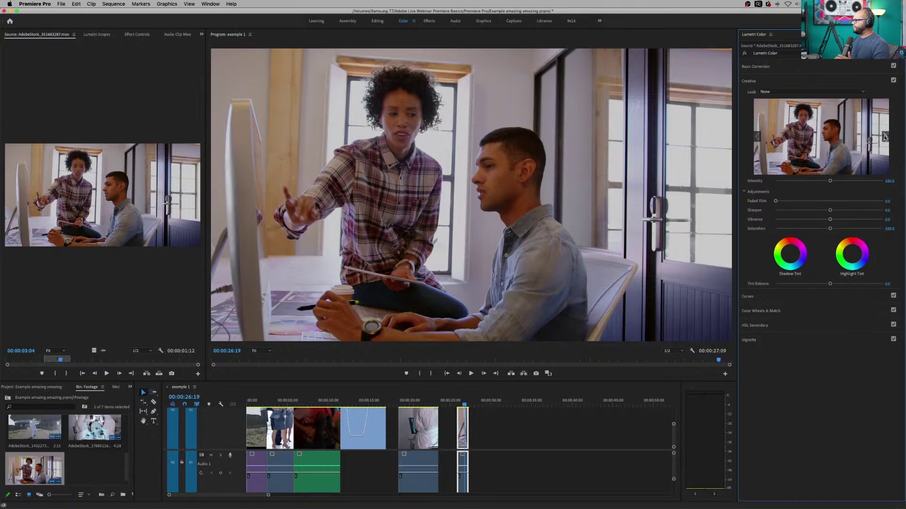
click(885, 137)
click(885, 137)
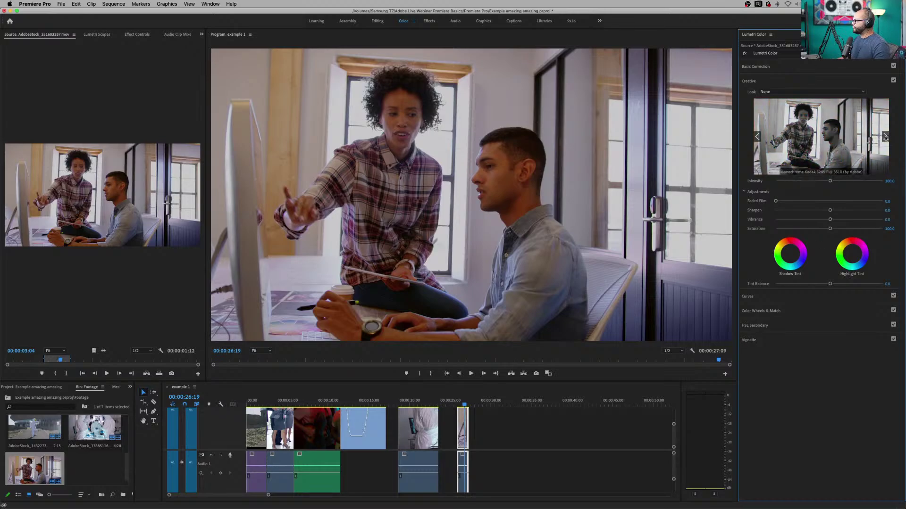
click(884, 137)
click(885, 136)
click(885, 137)
click(885, 137)
click(885, 137)
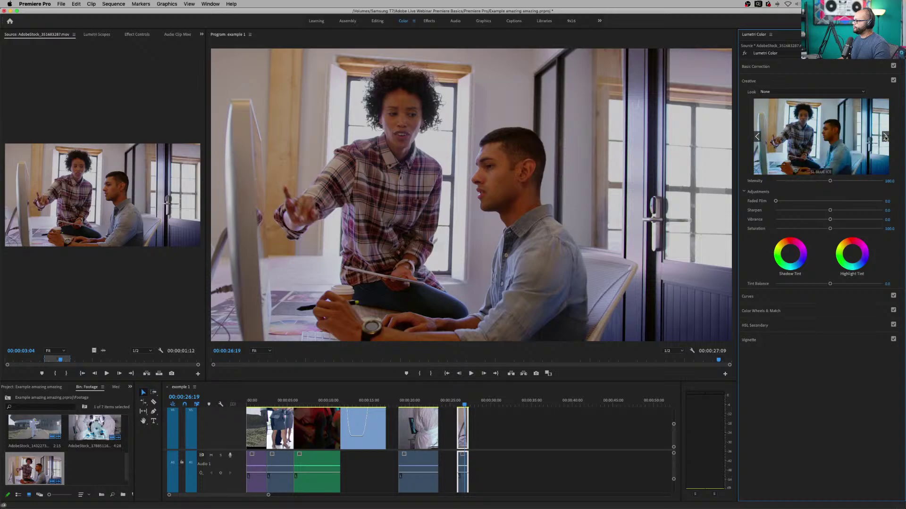
click(885, 137)
click(852, 141)
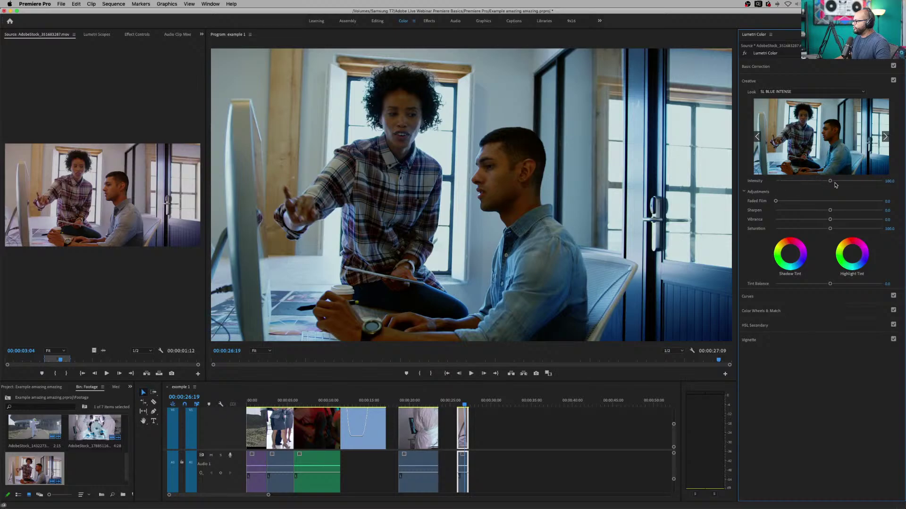
- Lower the look's Intensity to 0.0 and undo the last two Creative changes
drag(830, 181, 775, 181)
key(super+z)
key(super+z)
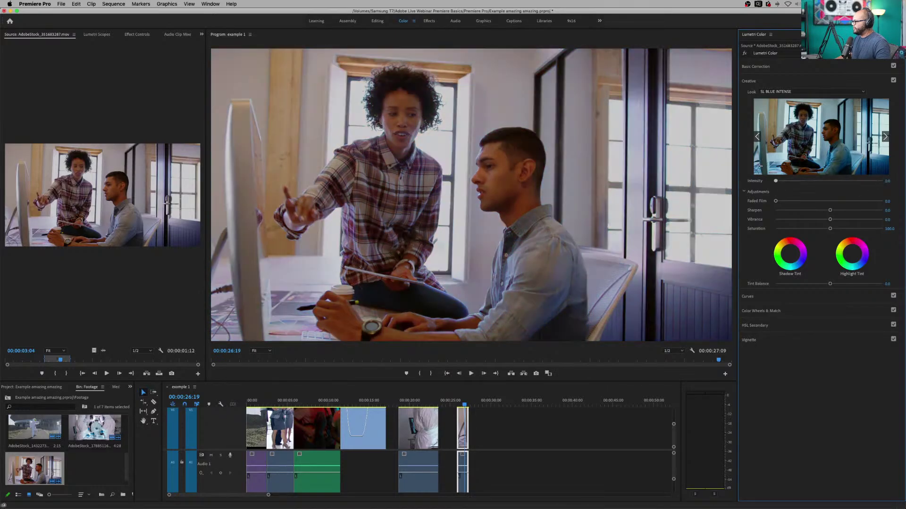
- Shape the white RGB curve into an S-curve, lowering the shadows and raising the highlights of the office clip
click(816, 298)
click(743, 108)
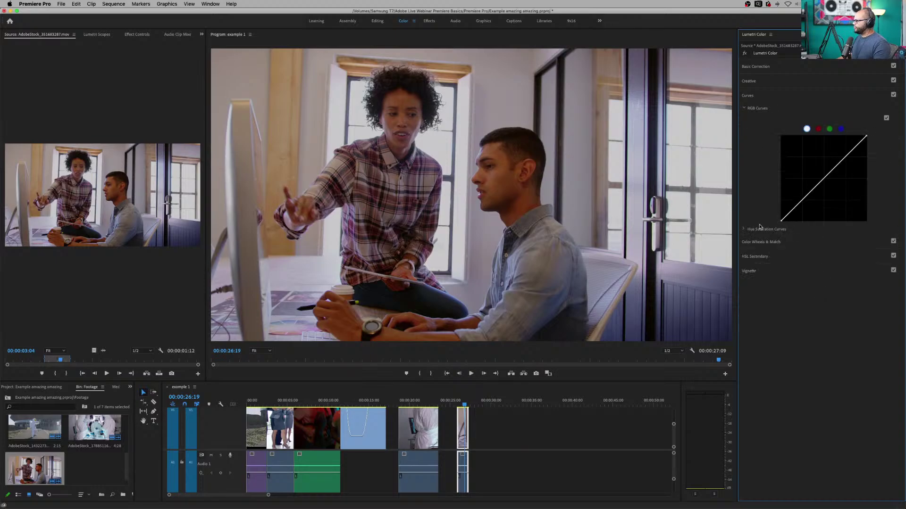
click(744, 230)
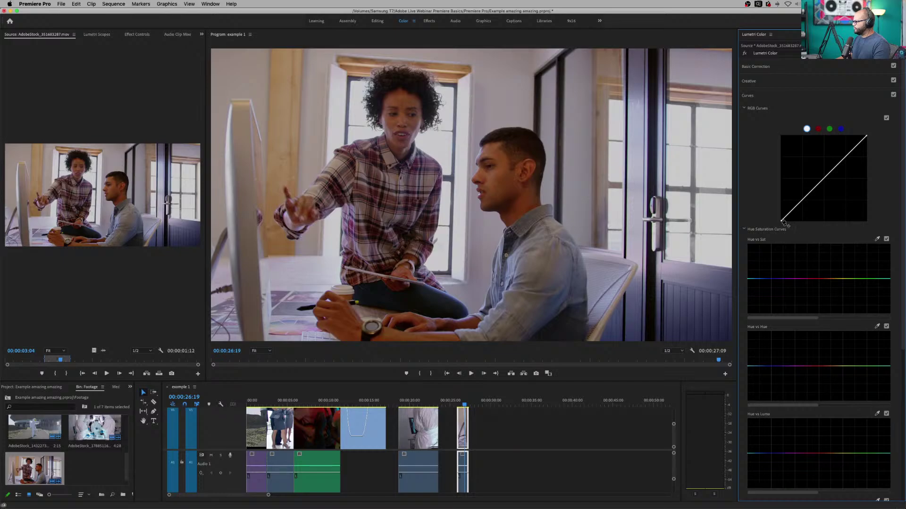
drag(793, 213, 798, 210)
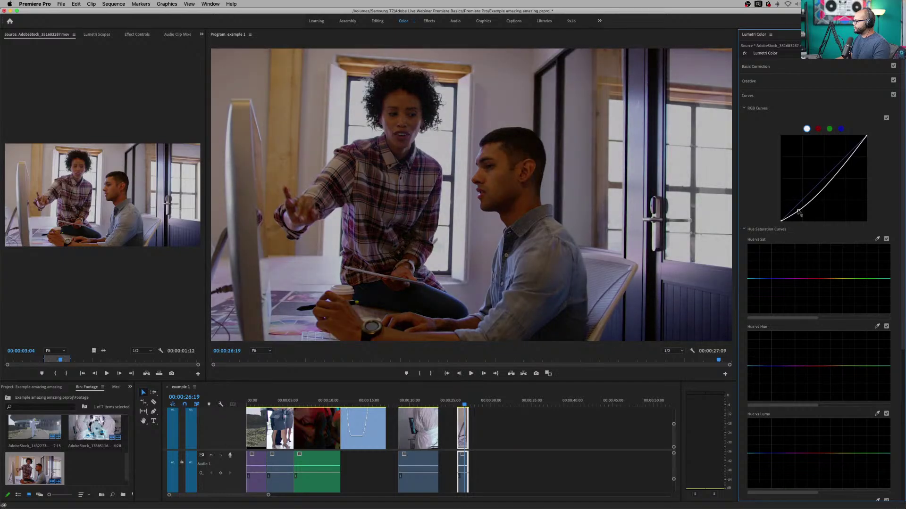
mouse_move(835, 169)
mouse_down()
mouse_move(832, 156)
mouse_move(848, 159)
mouse_up()
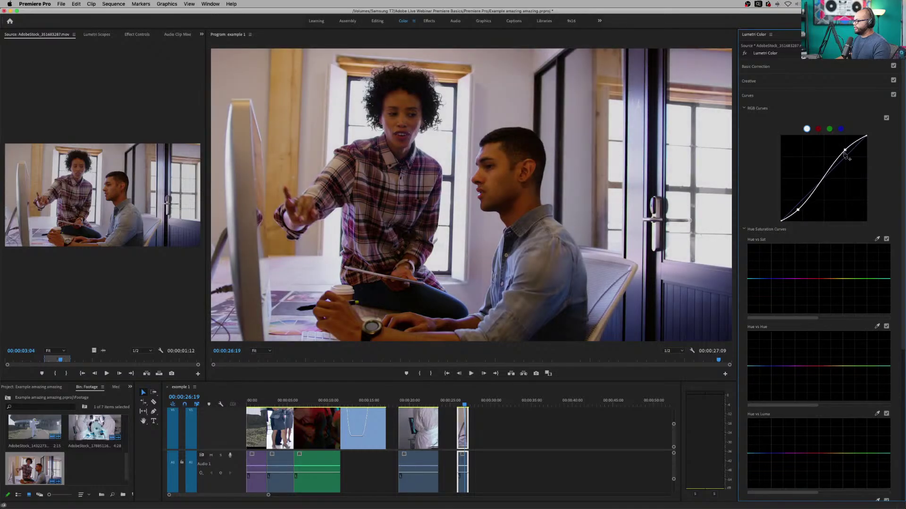
- View the red and blue channel curves, and reset the white RGB curve to a straight line
click(818, 129)
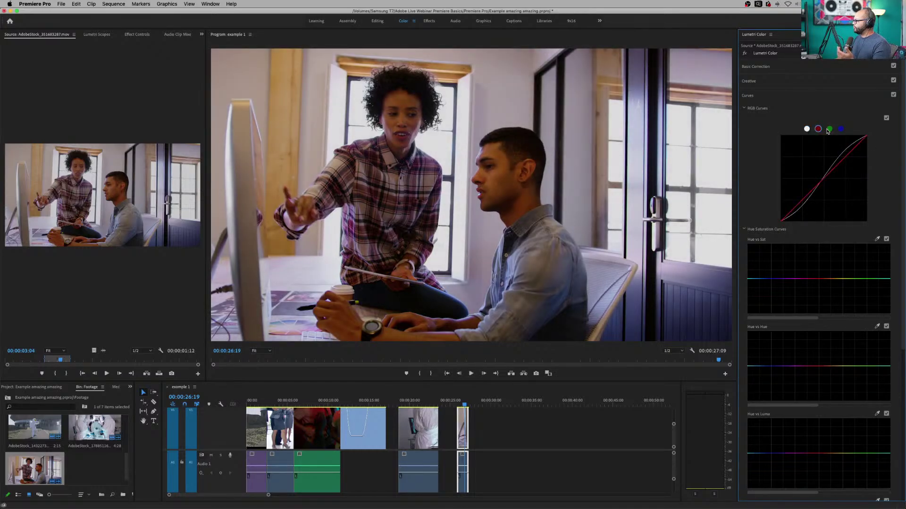
click(840, 129)
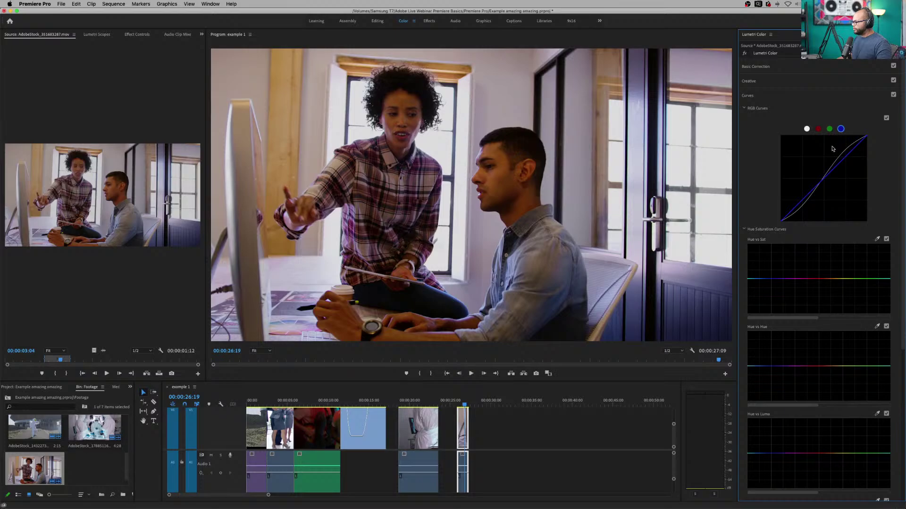
click(807, 129)
double_click(807, 131)
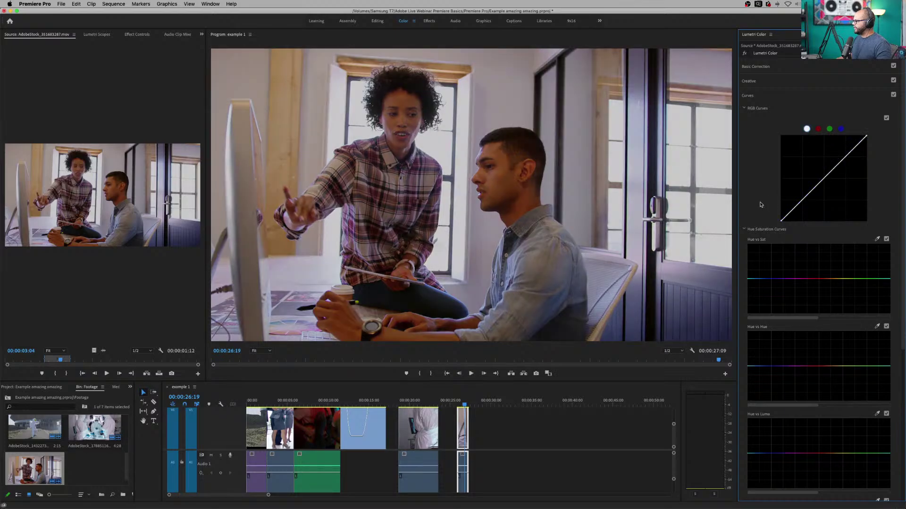
- Desaturate the blue-to-magenta hues on the Hue vs Sat curve, and reset that curve
scroll(811, 333, down, 5)
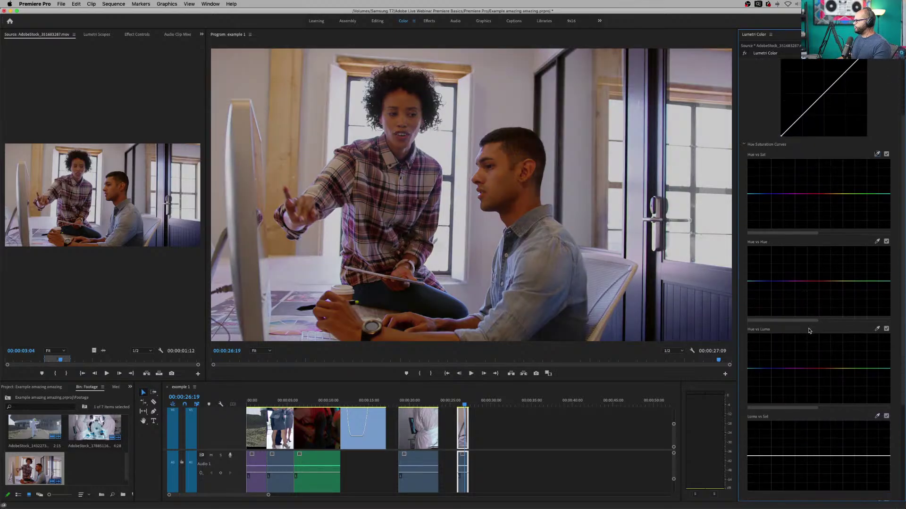
scroll(809, 332, down, 3)
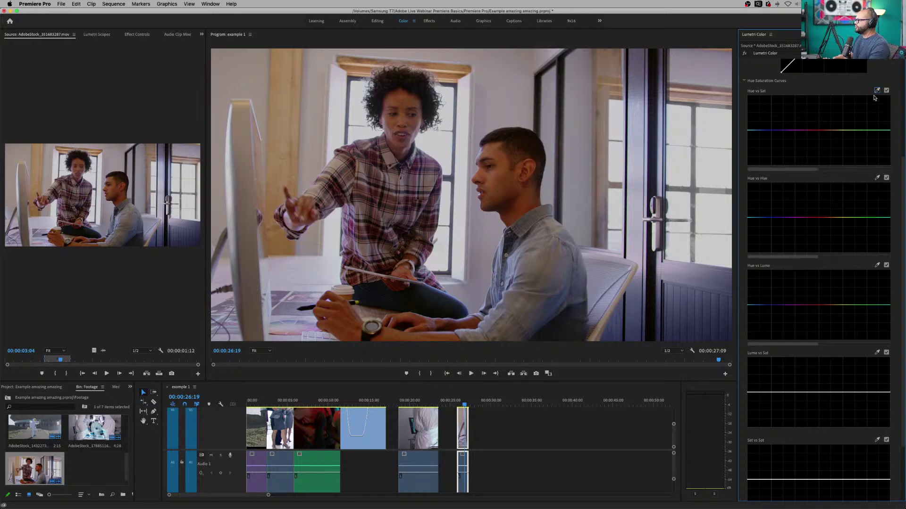
click(876, 90)
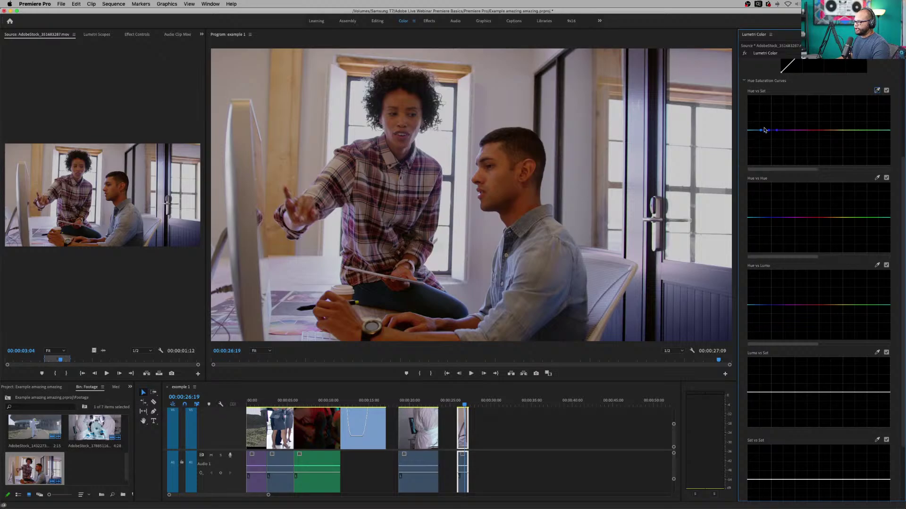
click(768, 130)
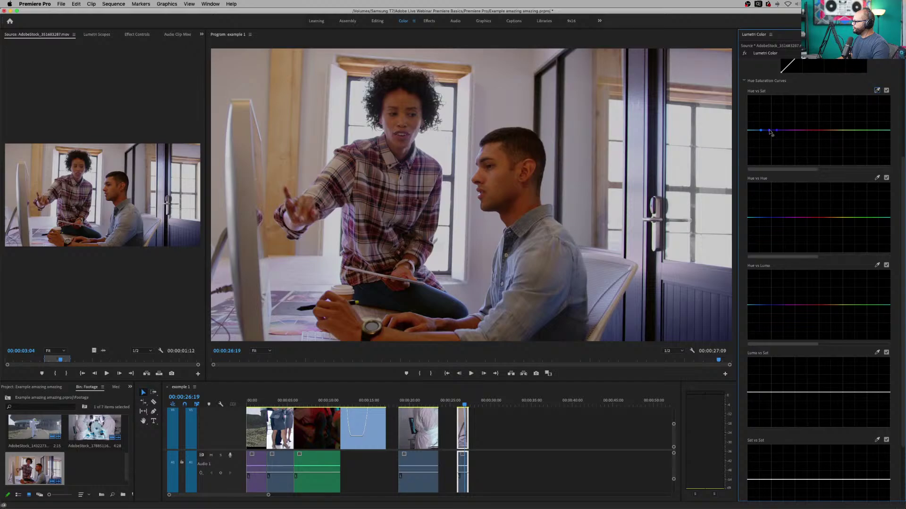
drag(769, 132, 768, 163)
click(814, 130)
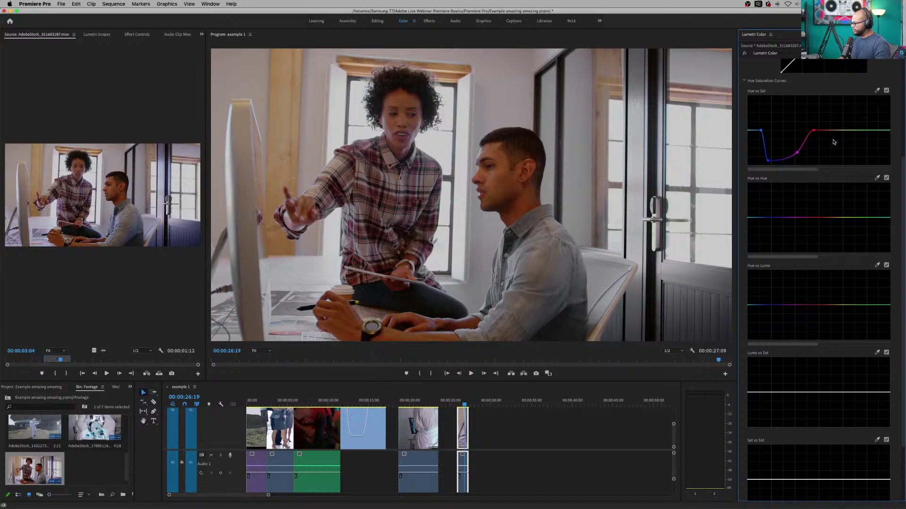
double_click(800, 146)
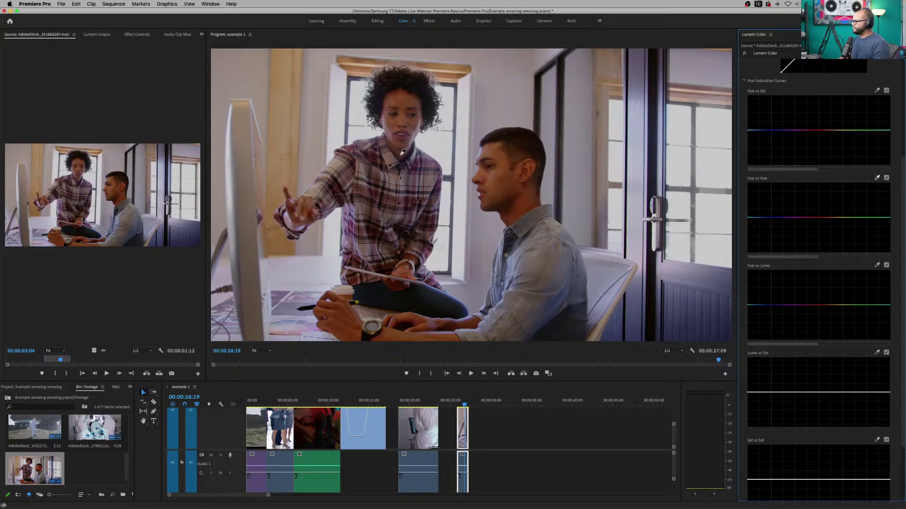
- Sample the woman's skin tone for the Hue vs Hue curve, shift it toward magenta, and reset the curve
click(395, 120)
drag(829, 221, 826, 196)
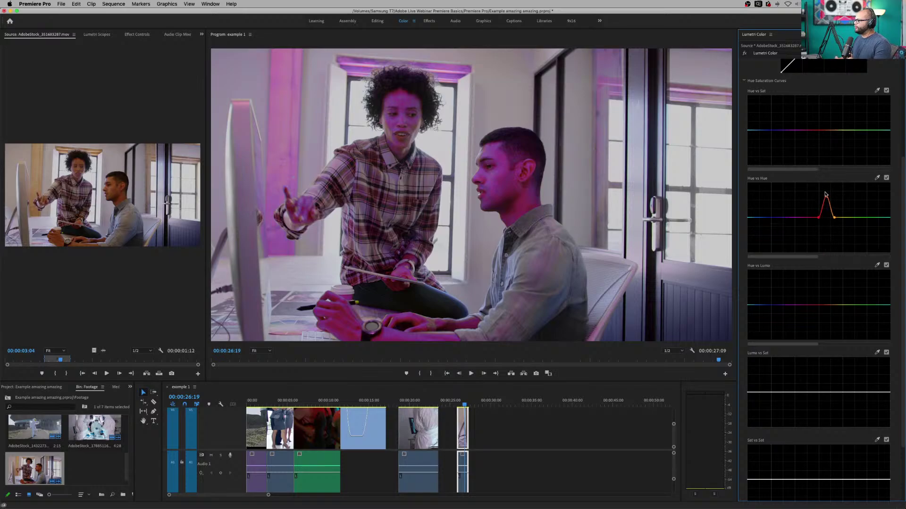
double_click(826, 198)
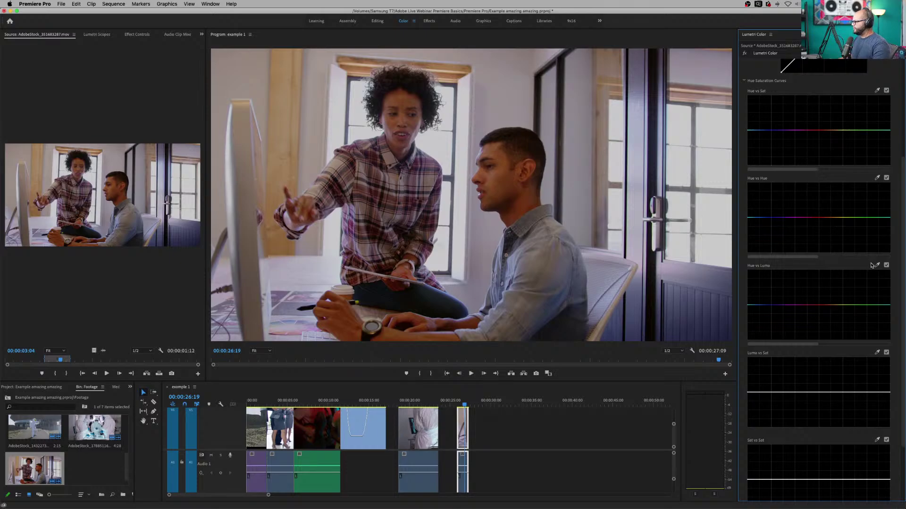
- Sample the woman's hair for the Hue vs Luma curve, adjust the sampled hue's brightness, and reset the curve
click(876, 265)
click(411, 99)
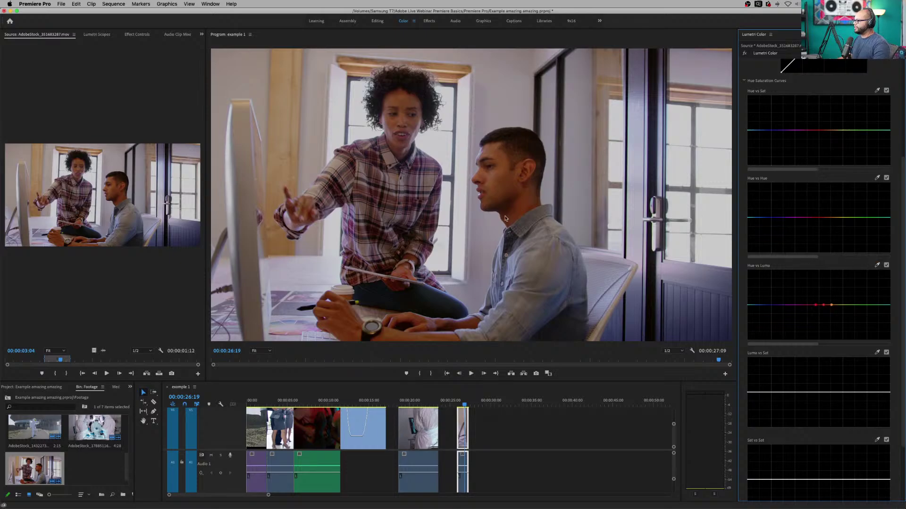
mouse_move(823, 305)
mouse_down()
mouse_move(825, 293)
mouse_move(824, 320)
mouse_move(825, 303)
mouse_up()
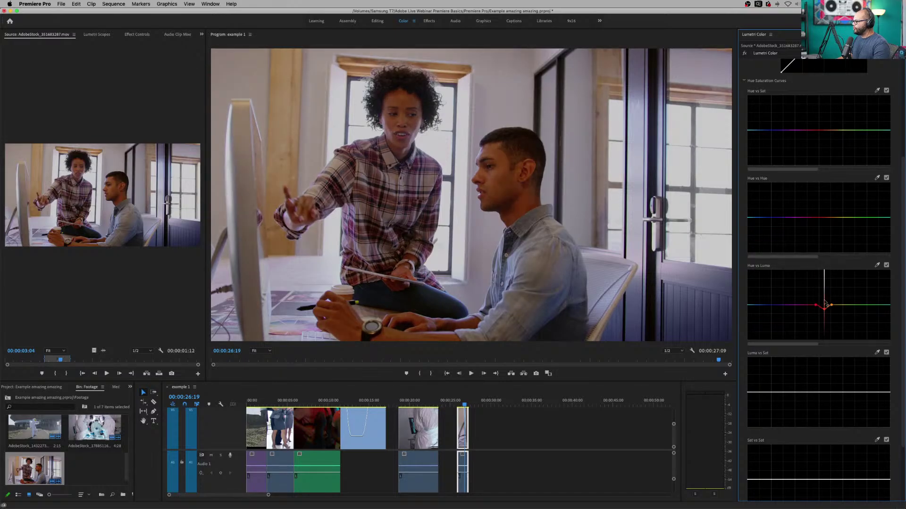
double_click(823, 306)
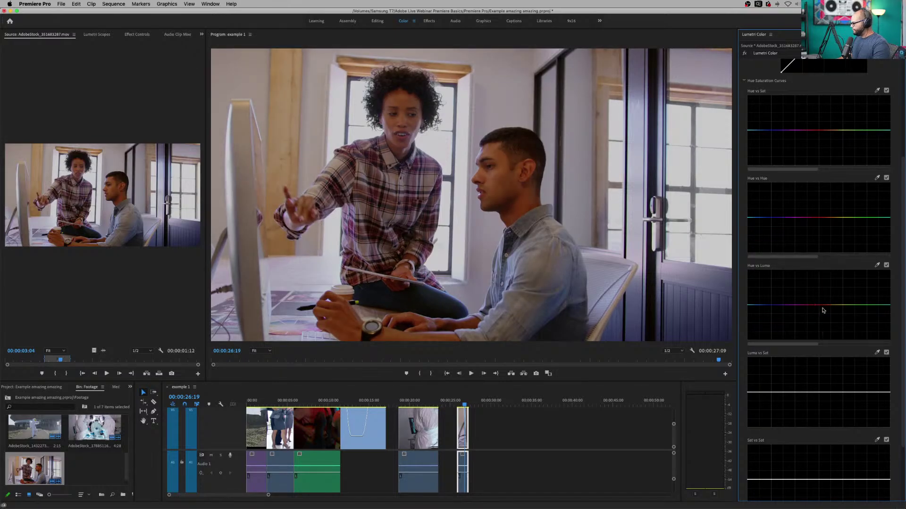
scroll(852, 288, down, 4)
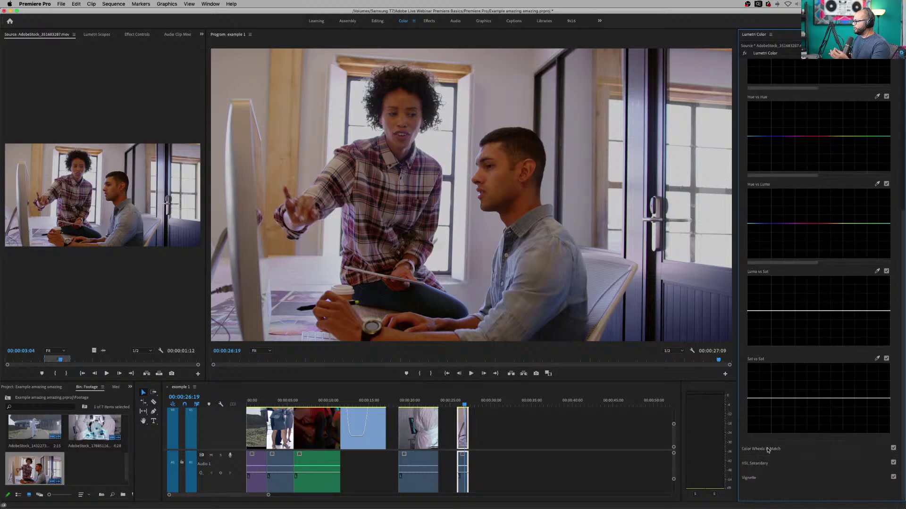
- In Color Wheels & Match, raise the midtones' brightness slightly and darken the shadows slightly
click(767, 450)
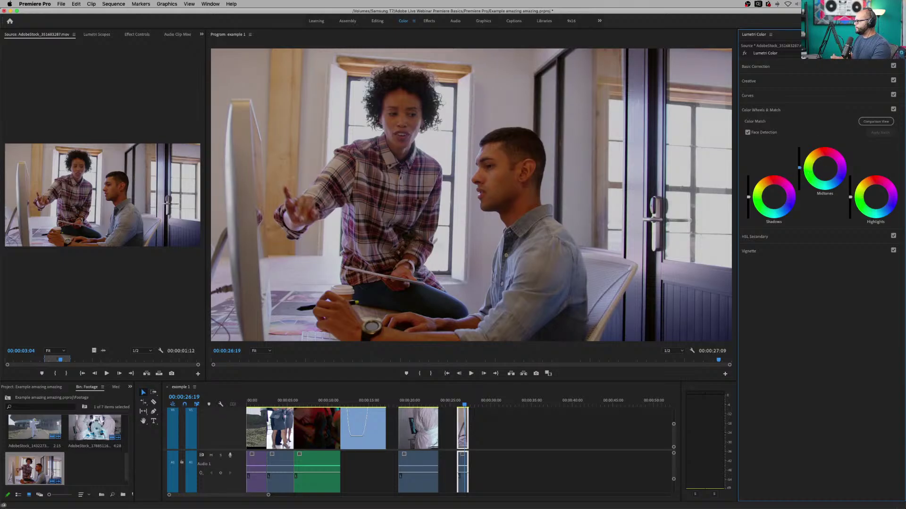
drag(799, 167, 798, 162)
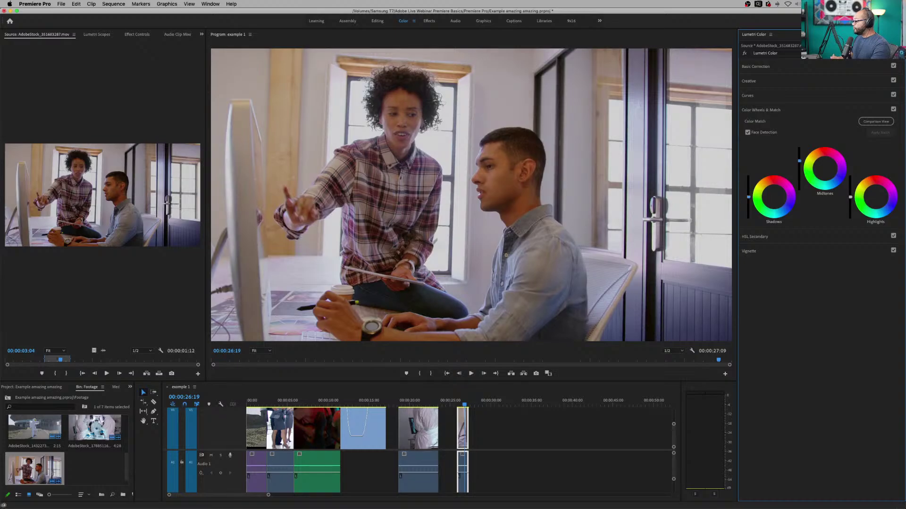
drag(749, 197, 748, 202)
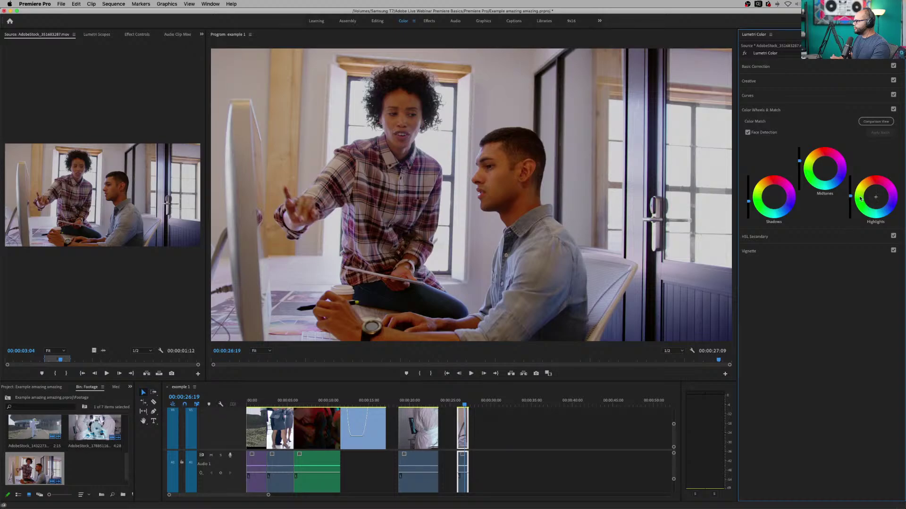
- Tint the midtones blue-violet, the shadows green and the highlights cyan-blue, and reset all three color wheels
click(830, 173)
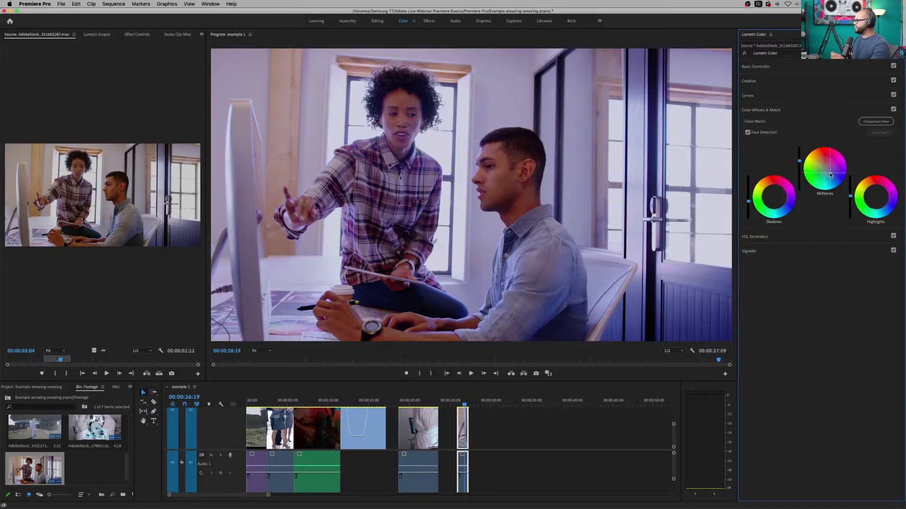
click(767, 203)
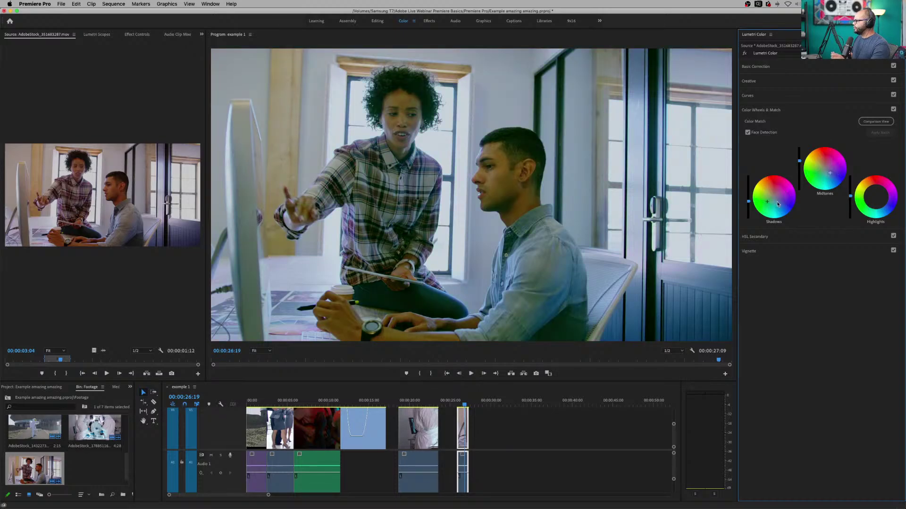
click(881, 203)
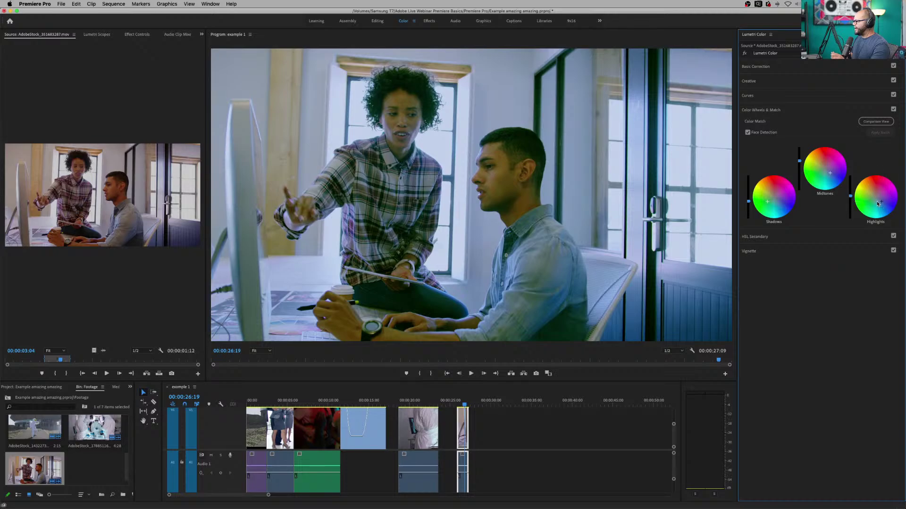
double_click(880, 202)
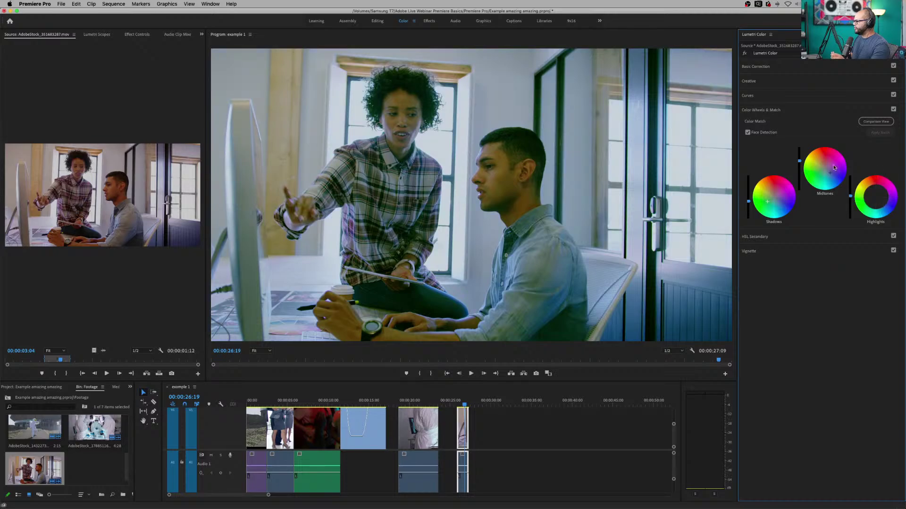
double_click(832, 168)
click(785, 196)
double_click(785, 196)
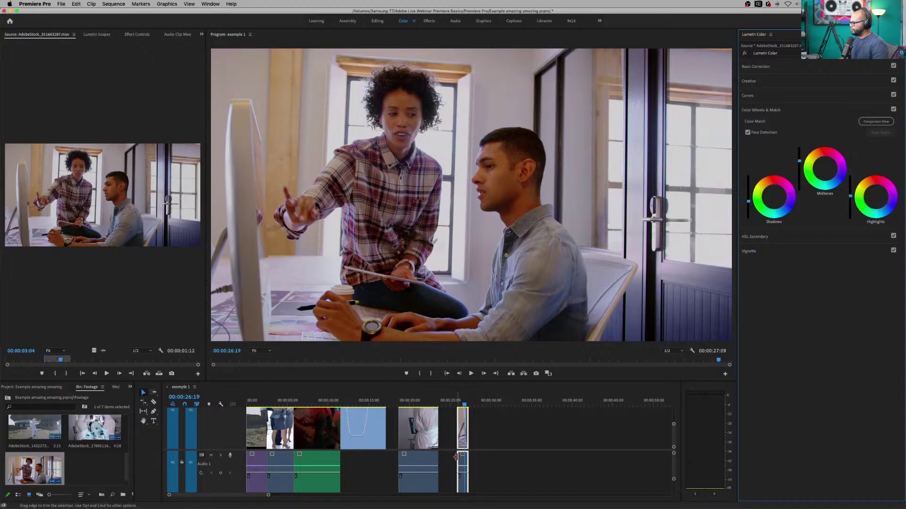
- Move the two-coworkers clip into the gap before the last lab clip, and park the playhead on it
drag(461, 429, 390, 427)
click(390, 405)
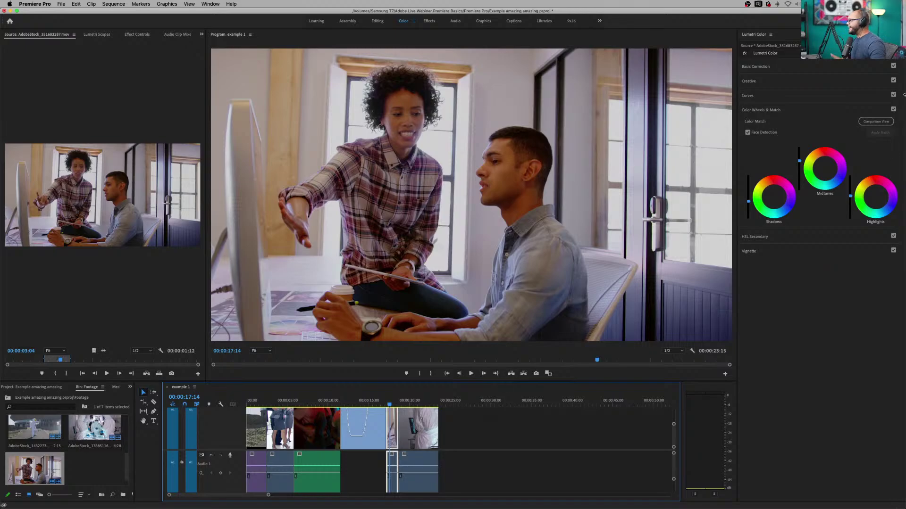
- Turn on the color match comparison view, and group the Source monitor with the Program monitor
click(876, 123)
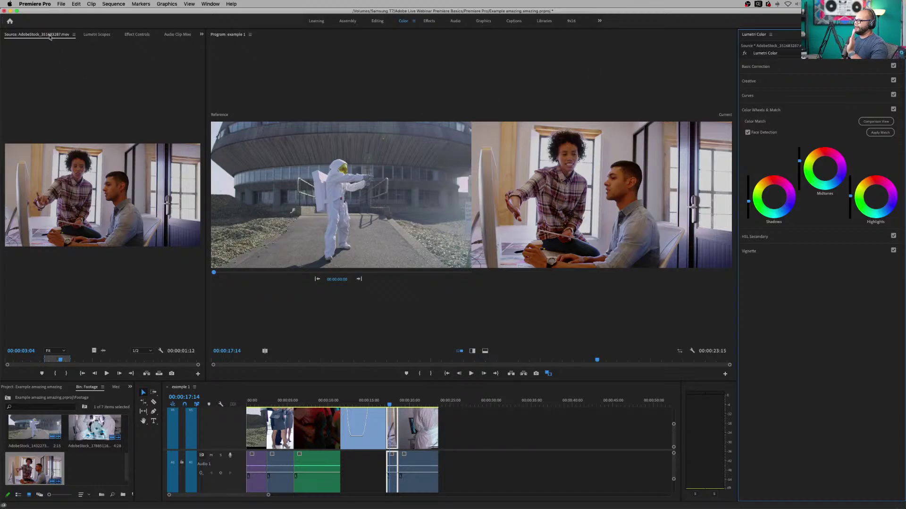
drag(48, 37, 382, 163)
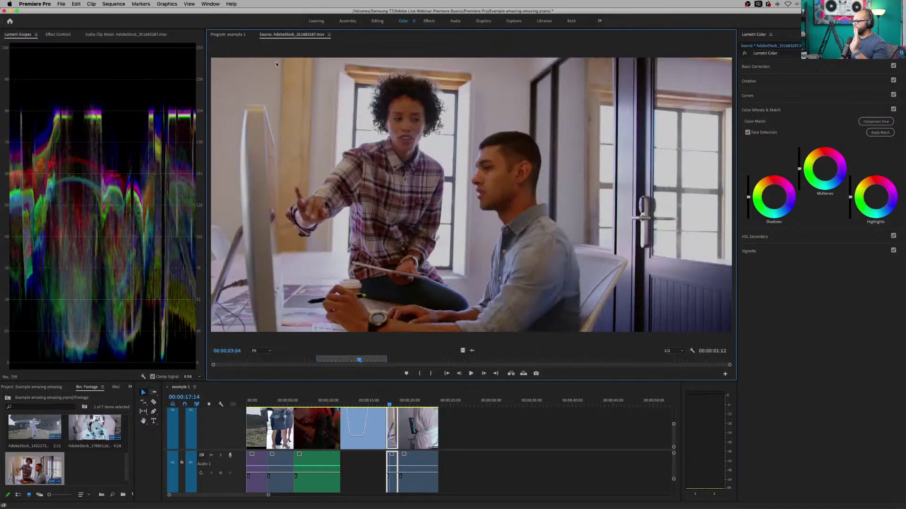
click(229, 35)
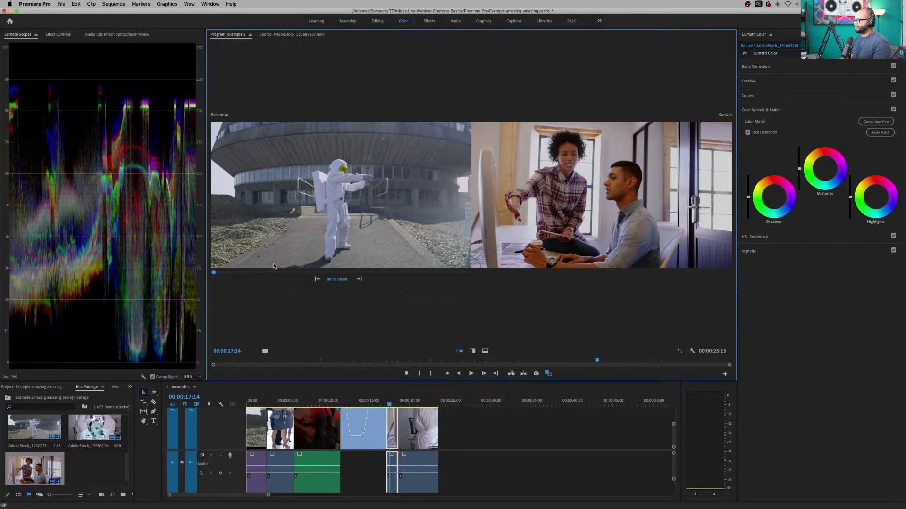
- Choose the lab shot at 00:00:19:16 as reference for the coworkers frame at 00:00:17:22, and enlarge the Program monitor
click(215, 274)
mouse_move(214, 275)
mouse_down()
mouse_move(360, 279)
mouse_move(223, 273)
mouse_up()
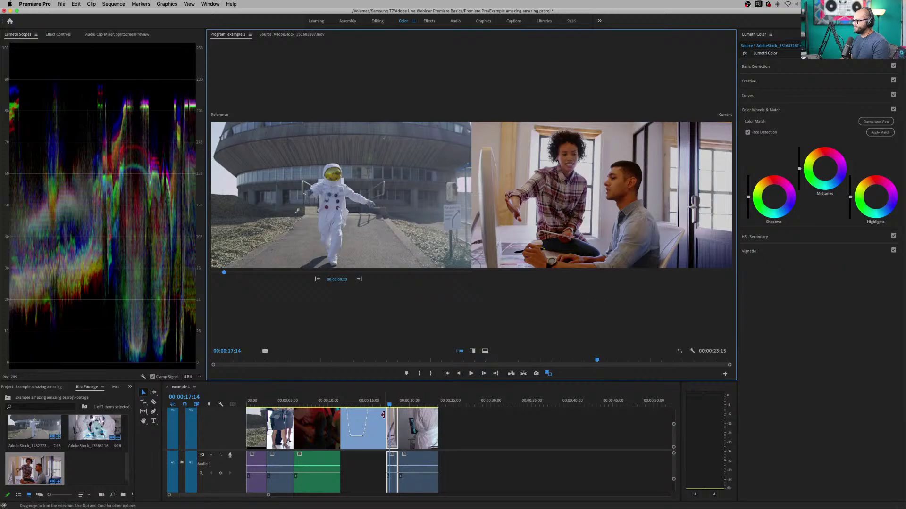
click(411, 404)
drag(412, 404, 394, 410)
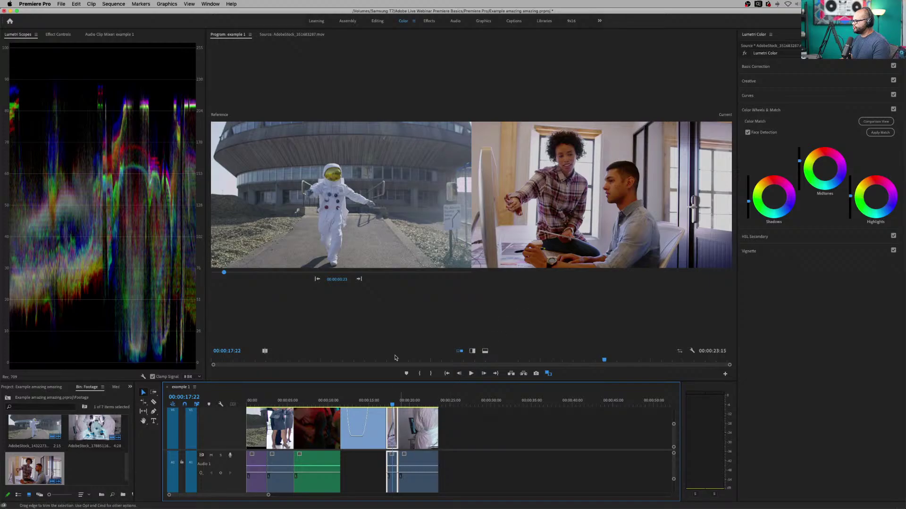
drag(225, 275, 425, 280)
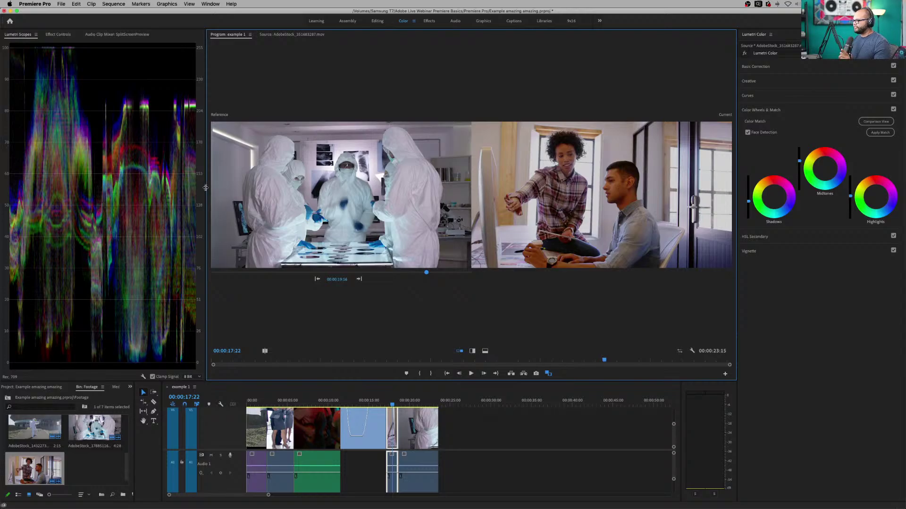
drag(206, 190, 55, 221)
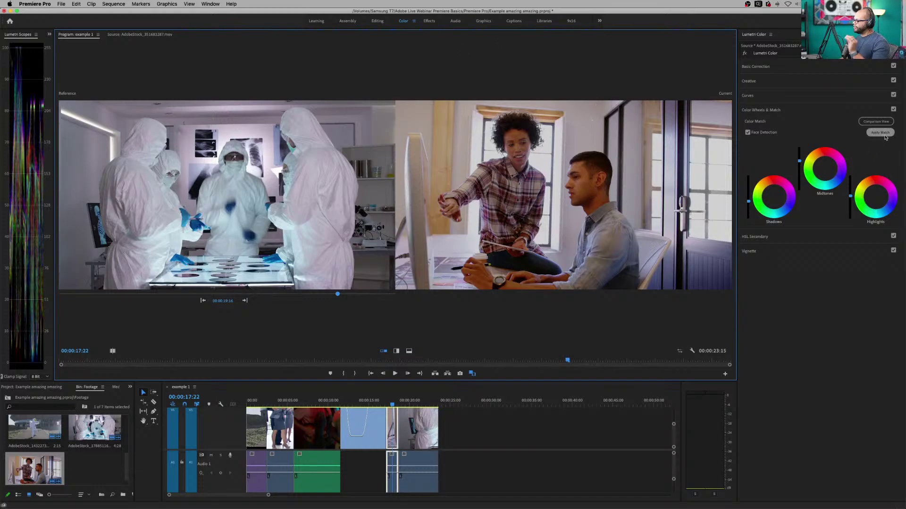
- Apply the color match to the coworkers clip, comparing before and after by undoing and redoing it
click(877, 134)
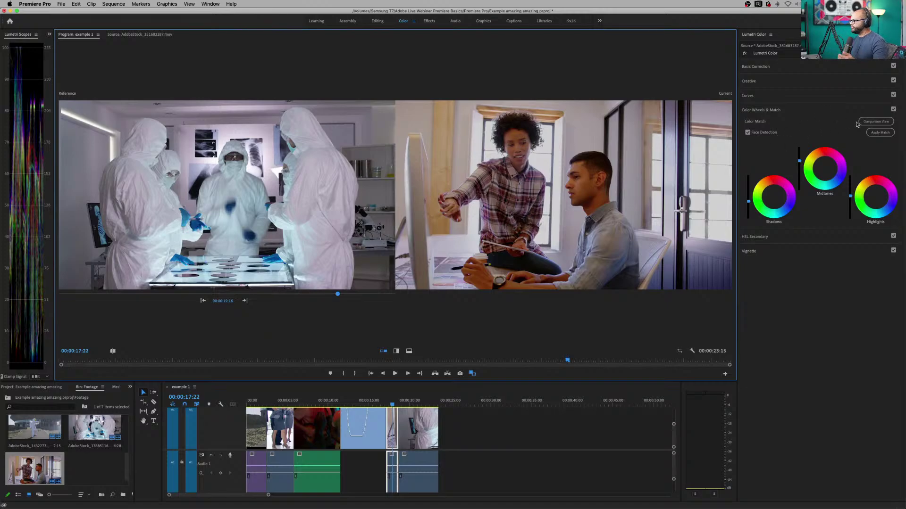
click(876, 134)
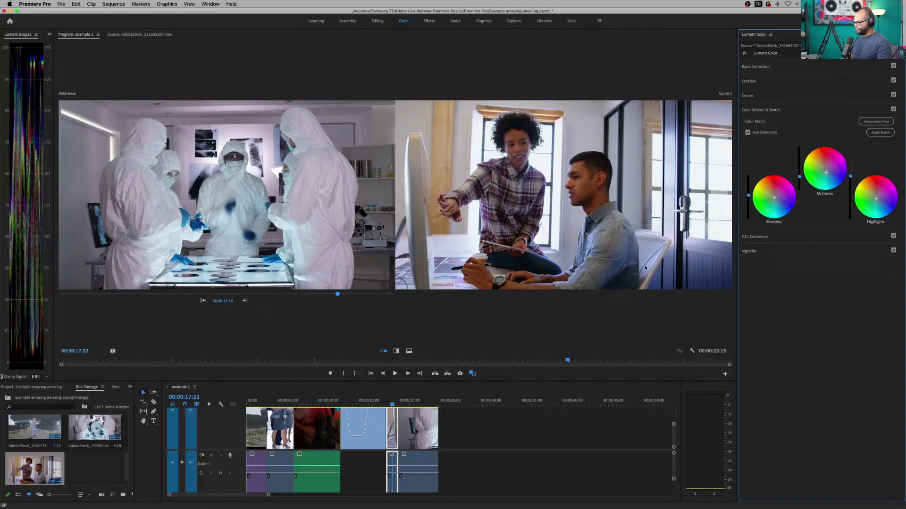
key(super+z)
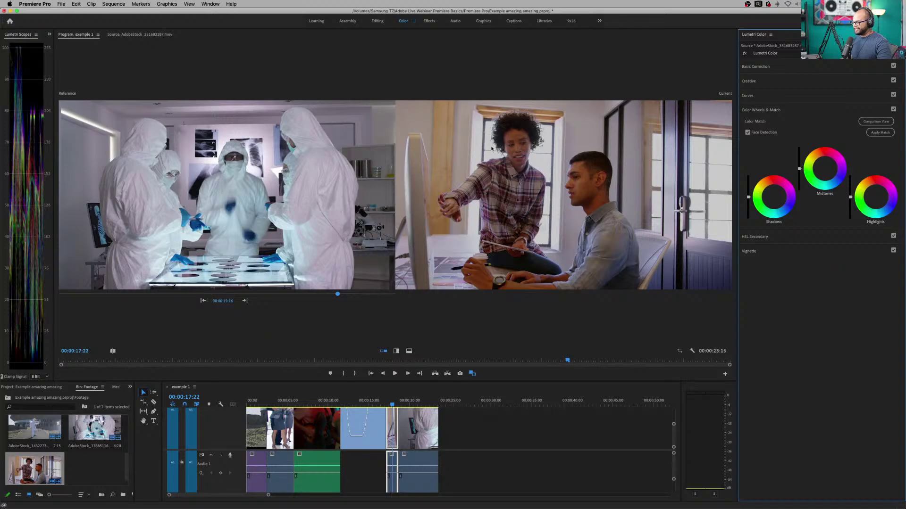
key(super+shift+z)
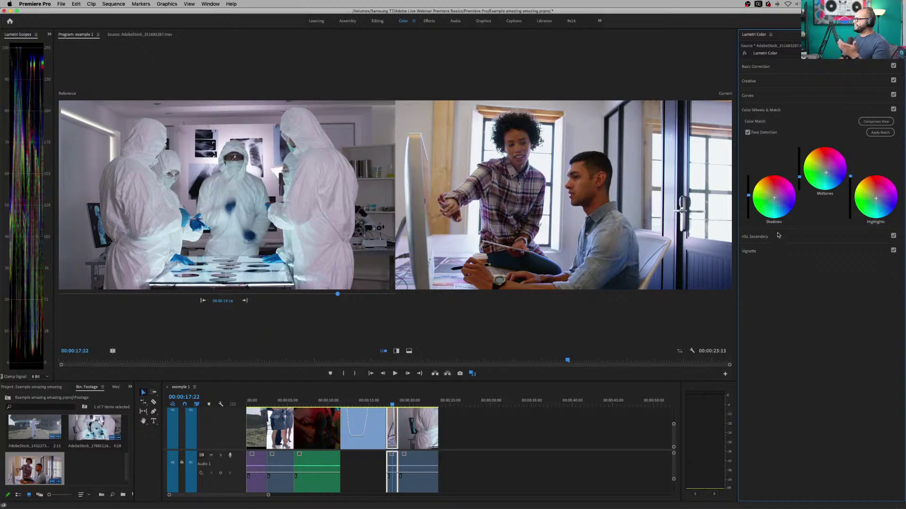
- Key the woman's skin tone in HSL Secondary, and raise the brightness of the keyed range
click(778, 237)
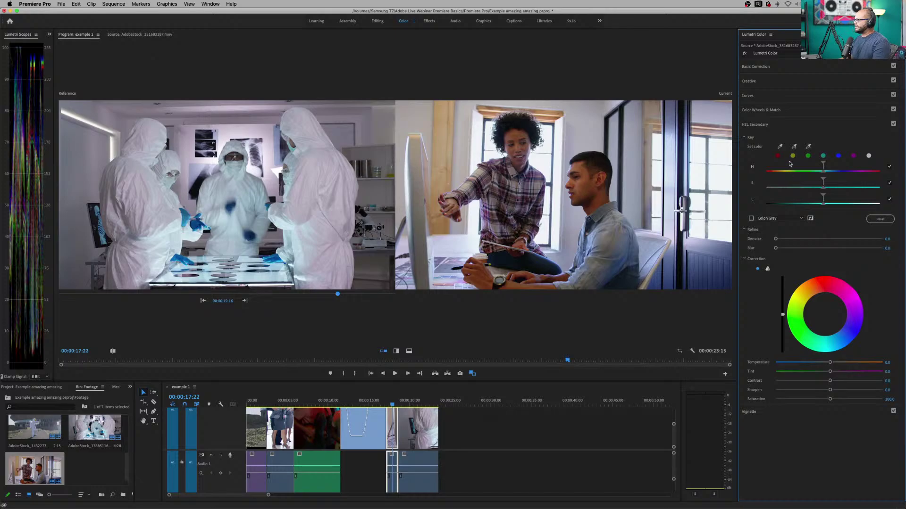
click(794, 146)
click(511, 132)
drag(513, 130, 516, 134)
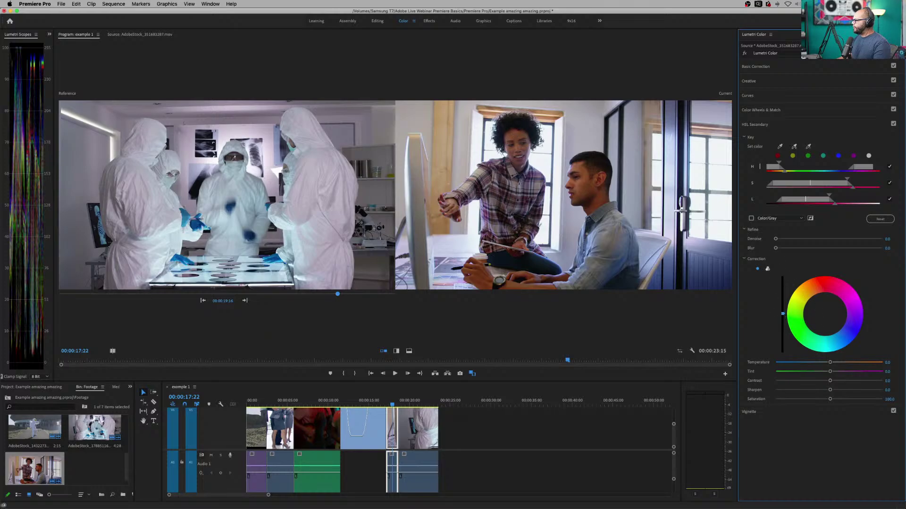
drag(783, 314, 783, 289)
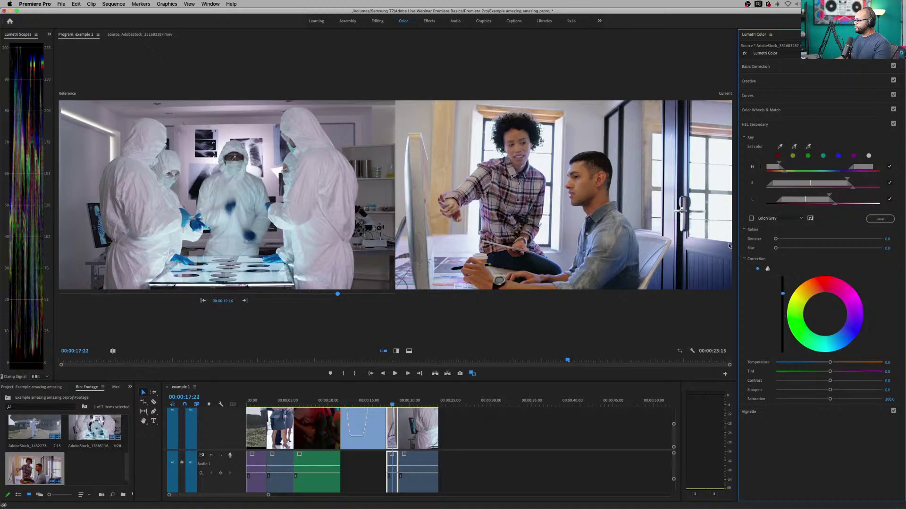
- Narrow the key's saturation range and widen its luma range using the Color/Gray mask, and disable HSL Secondary
click(751, 218)
drag(848, 180, 837, 182)
mouse_move(831, 183)
mouse_down()
mouse_move(839, 184)
mouse_move(833, 199)
mouse_up()
click(751, 218)
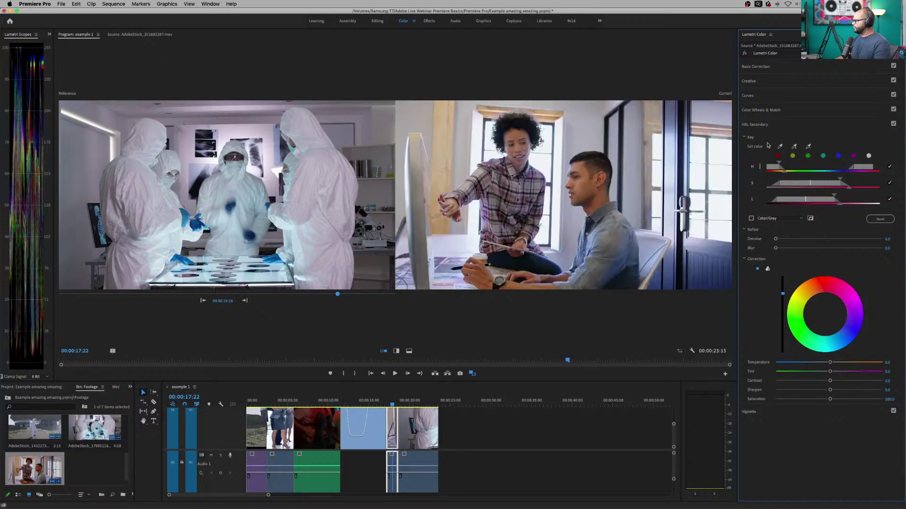
click(893, 124)
click(764, 124)
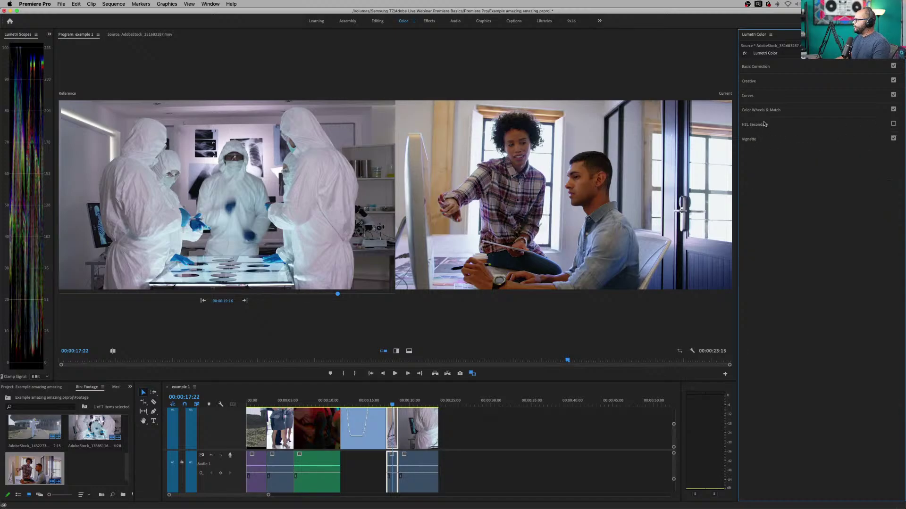
- Open the Vignette settings, and reset the Color workspace to its saved layout
click(750, 139)
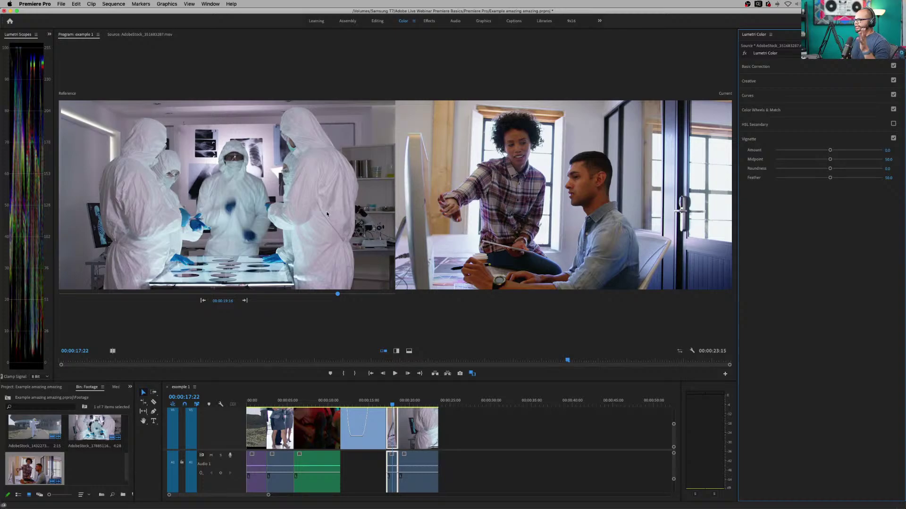
click(209, 4)
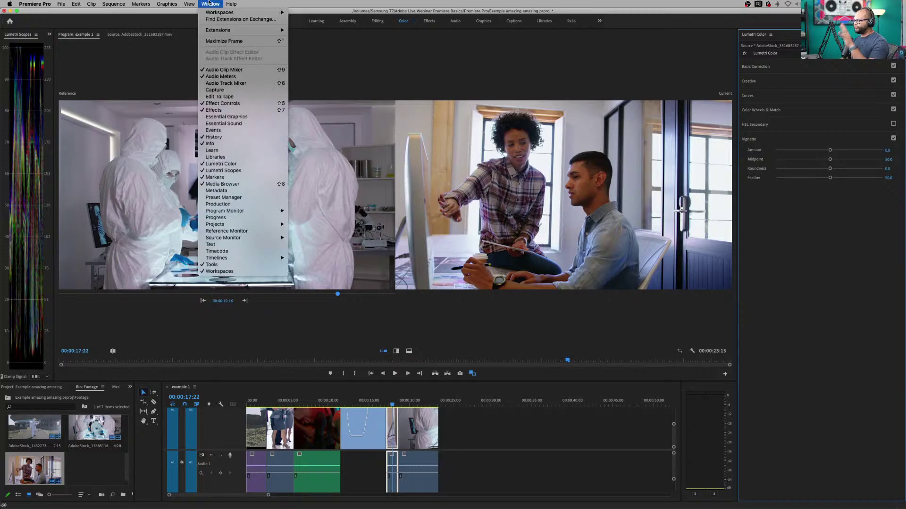
mouse_move(218, 12)
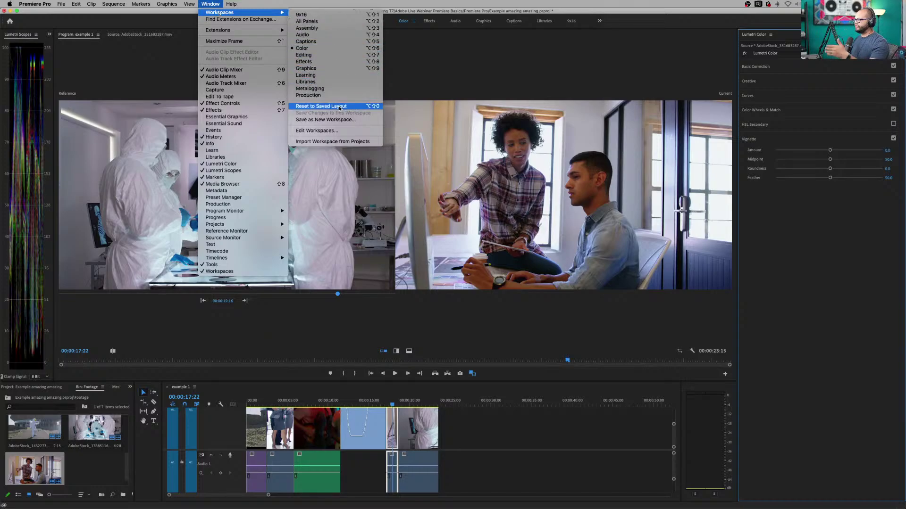
click(340, 108)
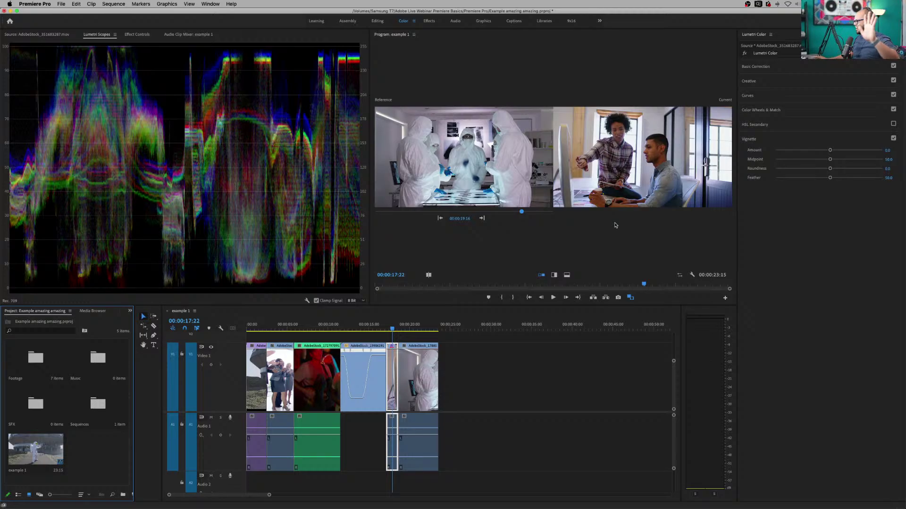
- Switch the Program monitor back to composite video, and move the playhead to 00:00:18:04
click(692, 277)
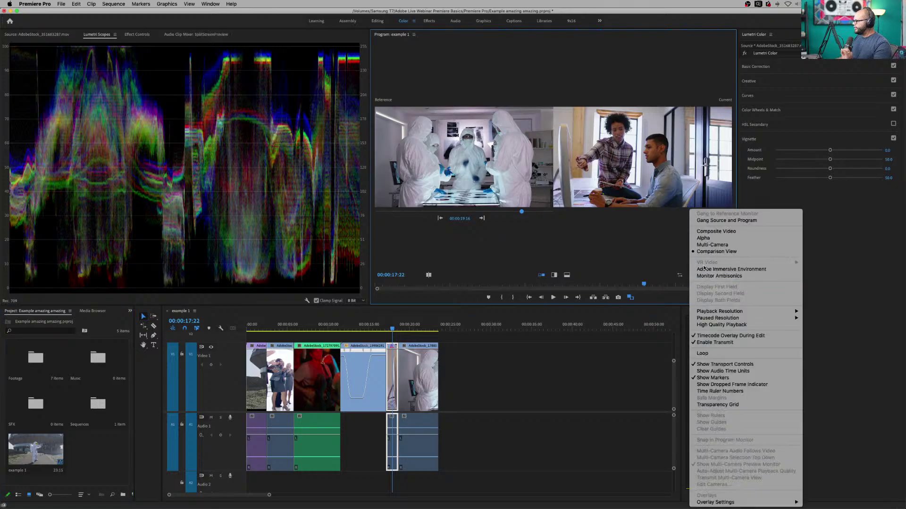
click(746, 232)
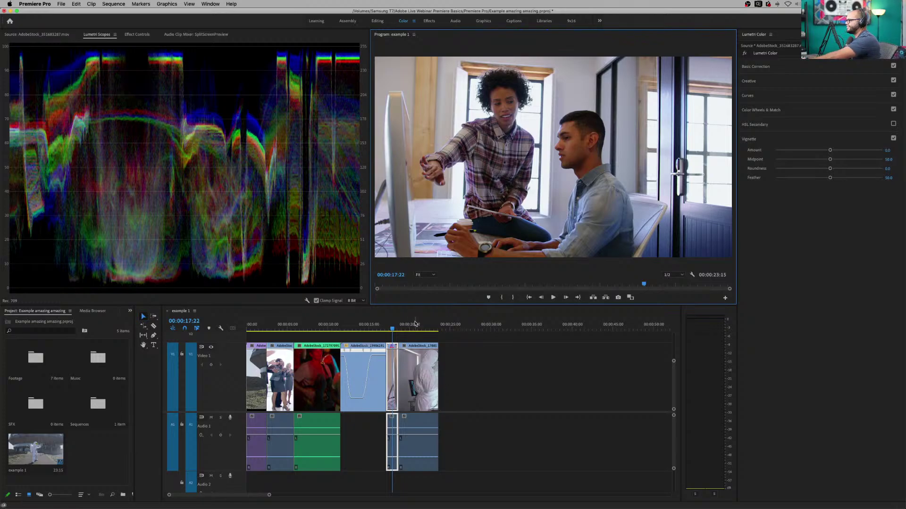
drag(409, 324, 396, 342)
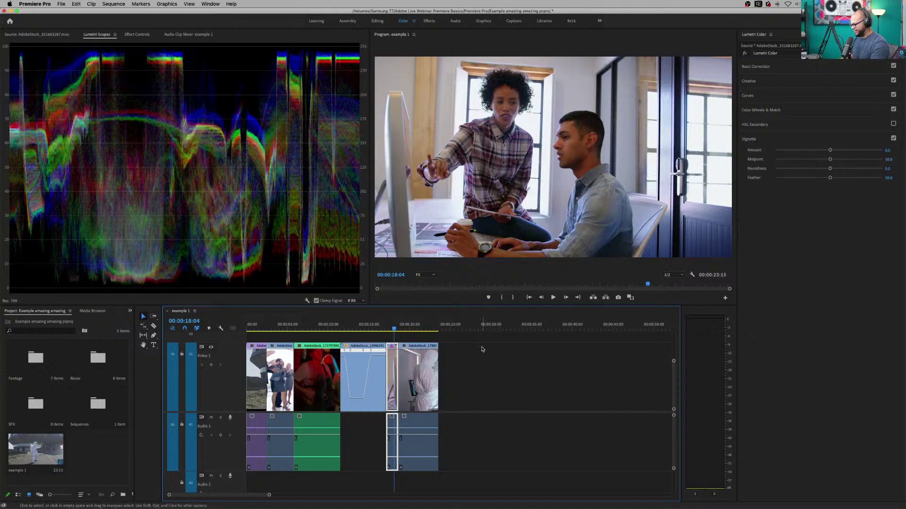
- Add a soft dark vignette to the coworkers clip with amount about -1.0, reduced midpoint, roundness about -61.7 and feather about 28.1
key(equal)
key(equal)
key(equal)
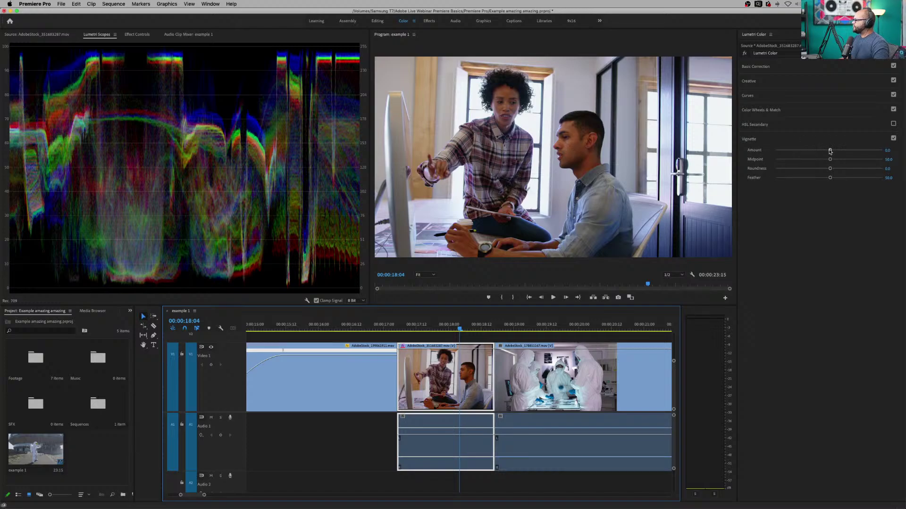
drag(830, 151, 777, 151)
drag(829, 178, 775, 178)
drag(830, 159, 804, 168)
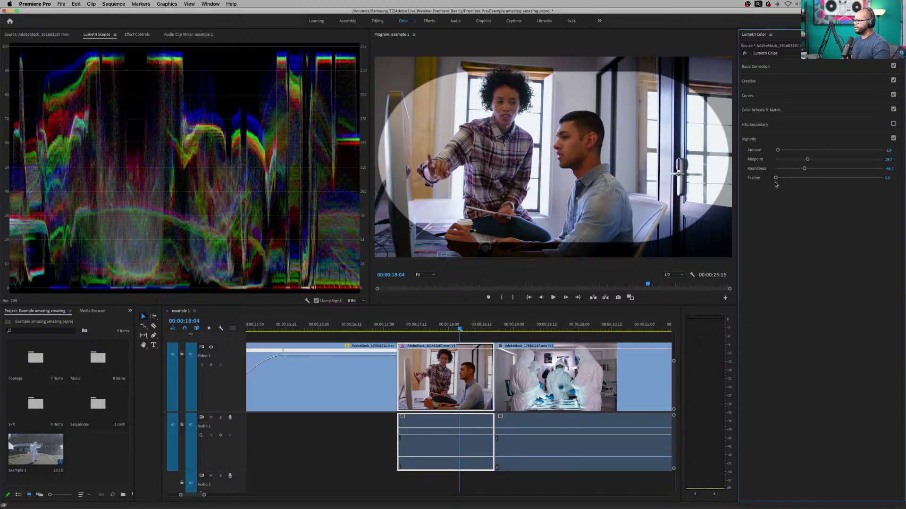
drag(804, 168, 811, 151)
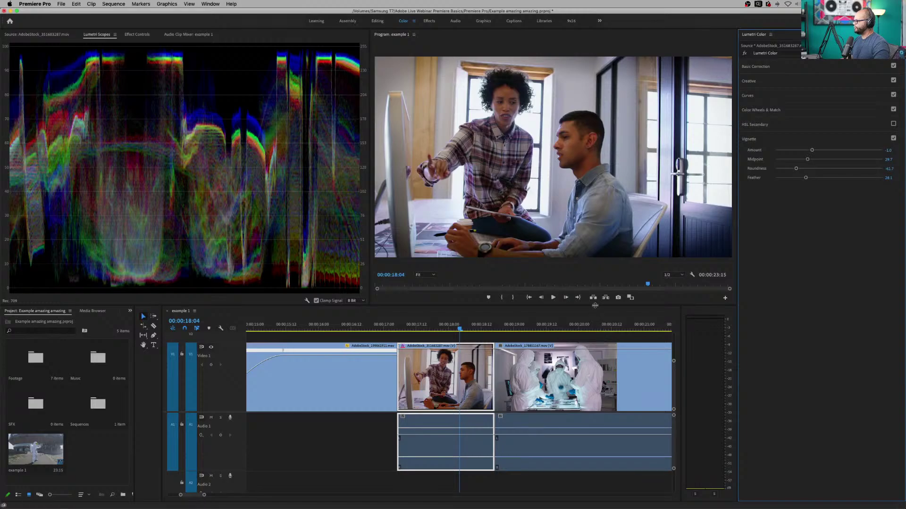
- Shrink the timeline panel to enlarge the monitors above it, and collapse the video and audio tracks to minimum height
drag(595, 305, 595, 351)
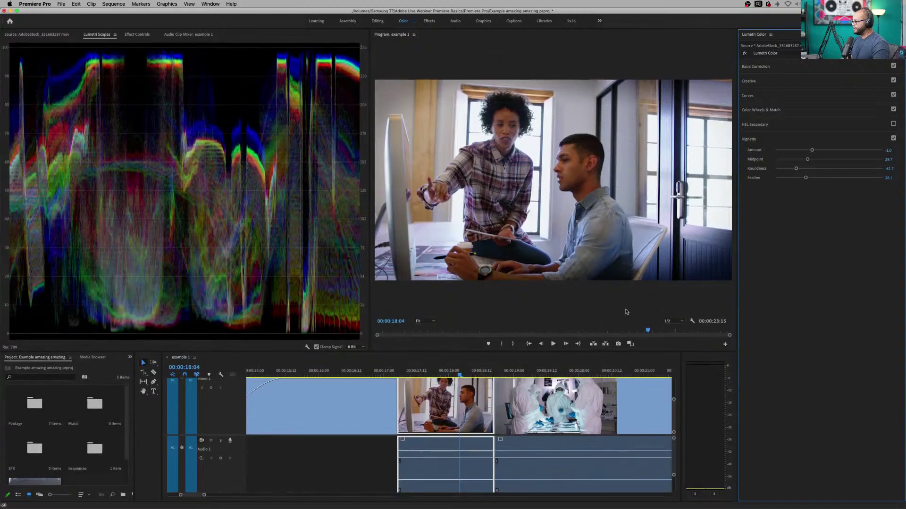
double_click(240, 413)
double_click(241, 457)
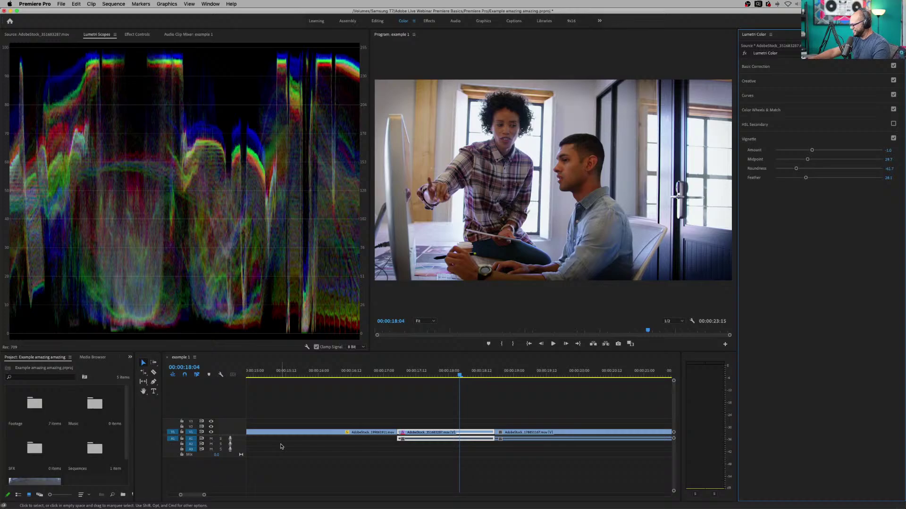
- Deselect the coworkers clip and return the playhead to the start of the sequence at 00:00:00:00
click(384, 373)
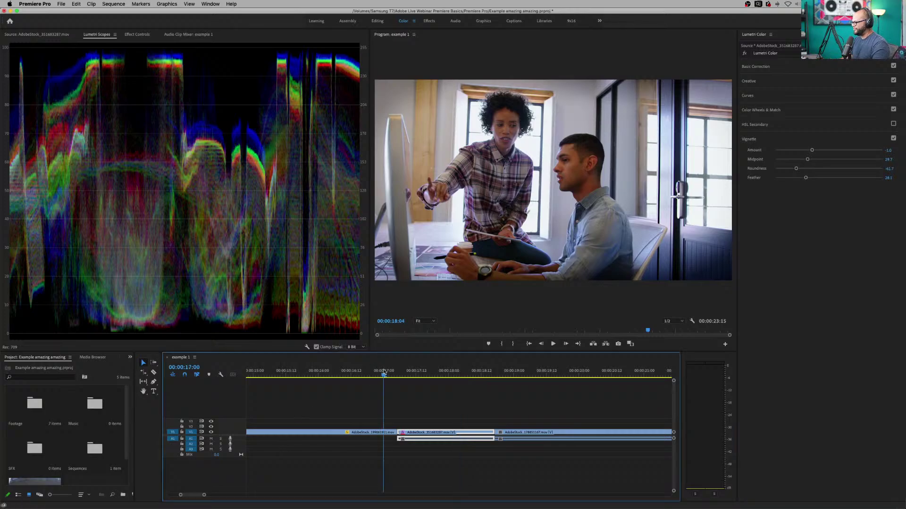
key(minus)
key(minus)
key(minus)
key(minus)
key(minus)
key(minus)
click(396, 400)
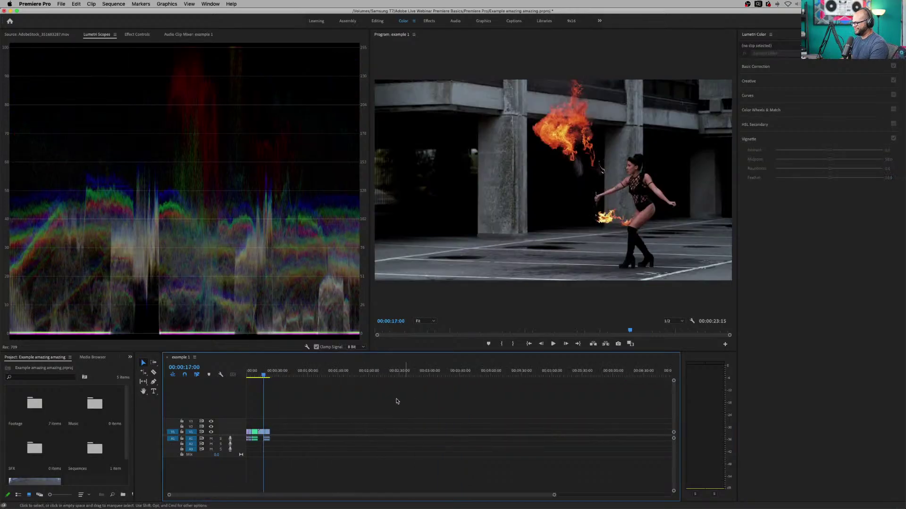
scroll(232, 439, down, 2)
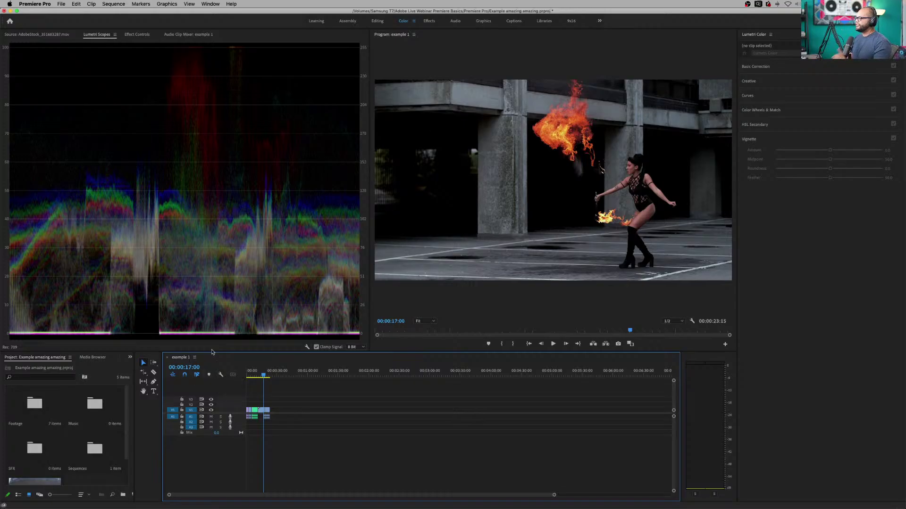
key(Up)
key(Up)
key(equal)
key(equal)
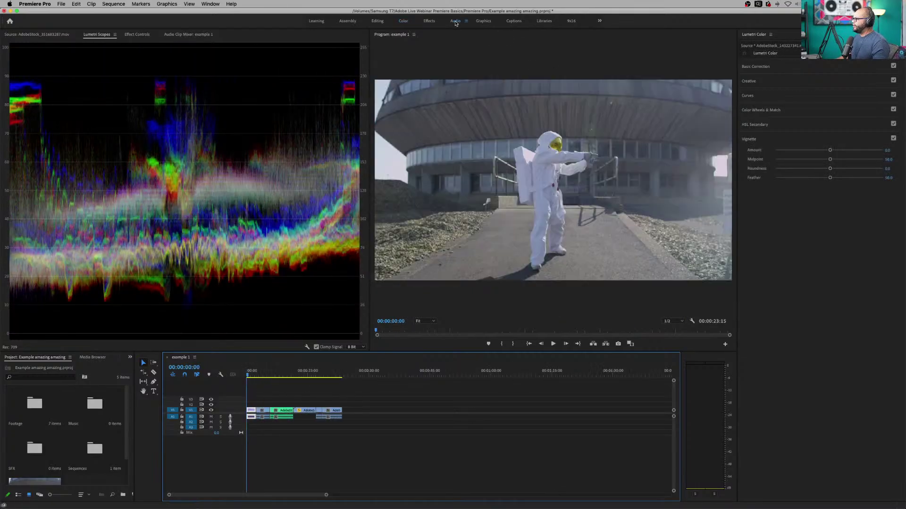
- Switch to the Audio workspace and reset it to its saved layout
key(alt+shift+6)
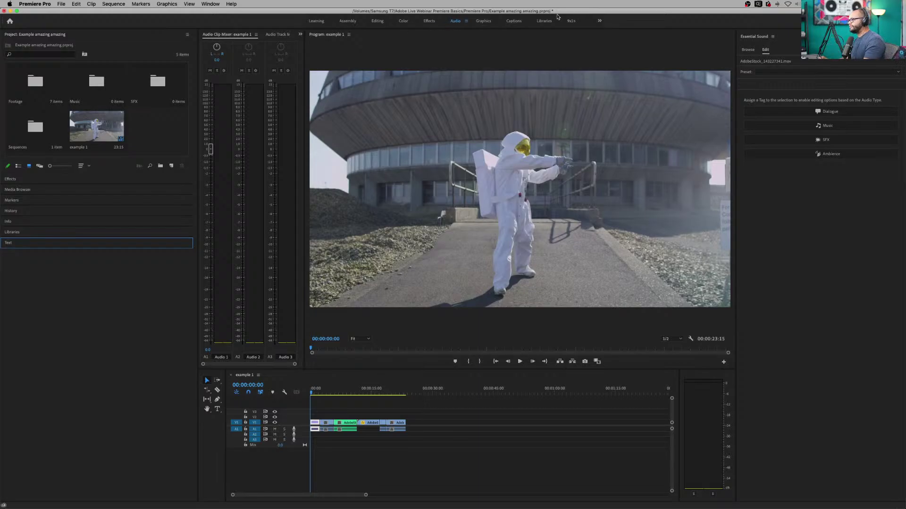
click(216, 7)
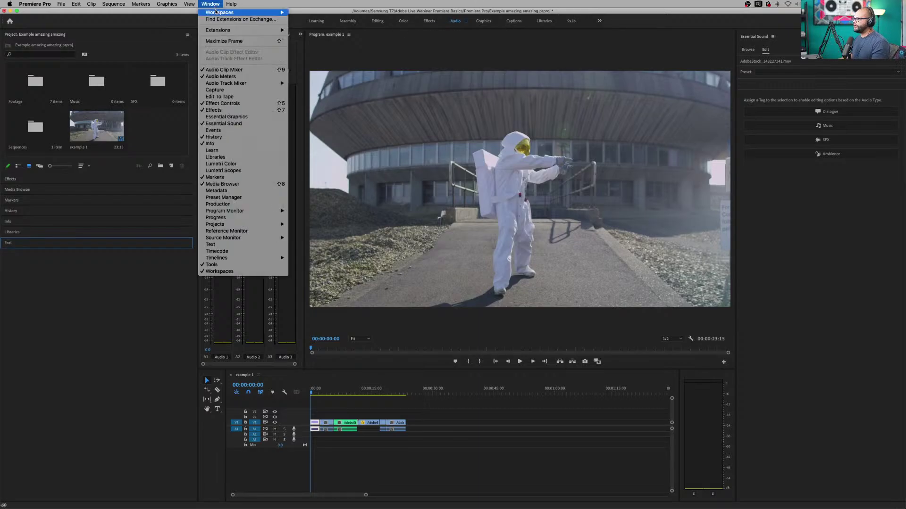
mouse_move(222, 13)
click(310, 36)
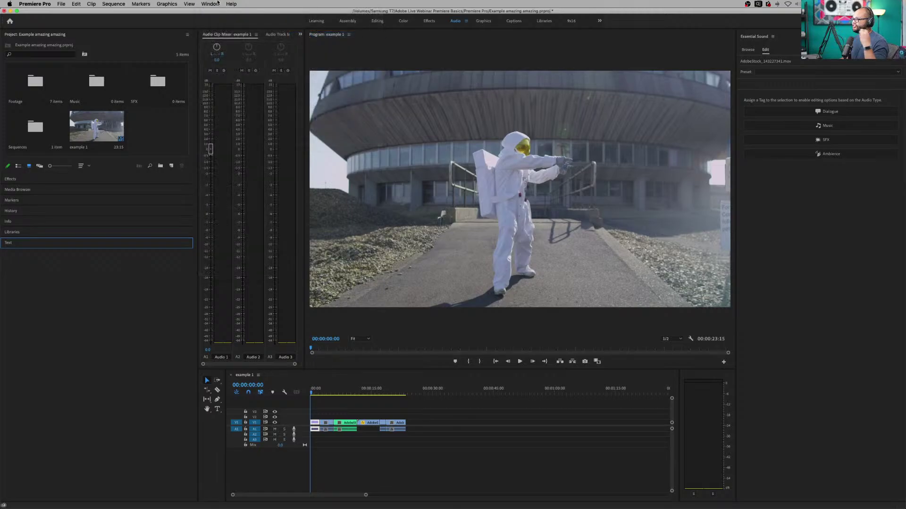
click(219, 3)
mouse_move(222, 12)
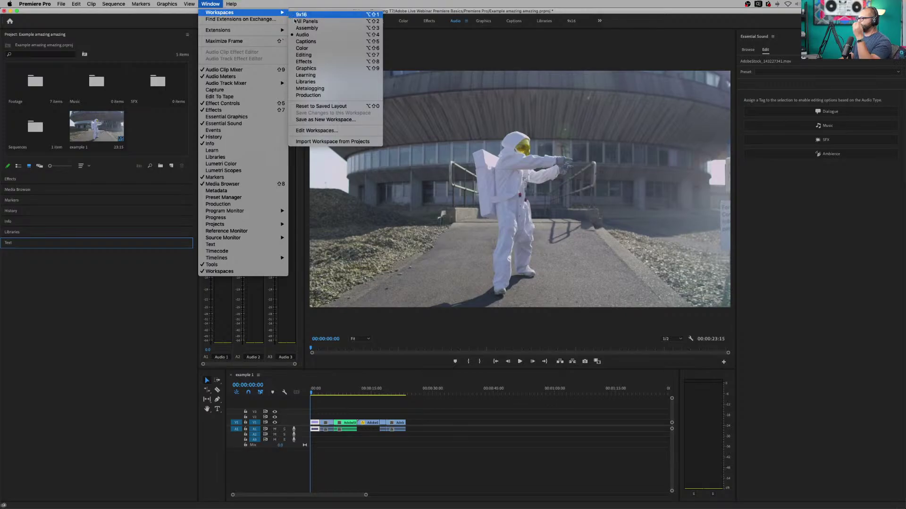
click(348, 107)
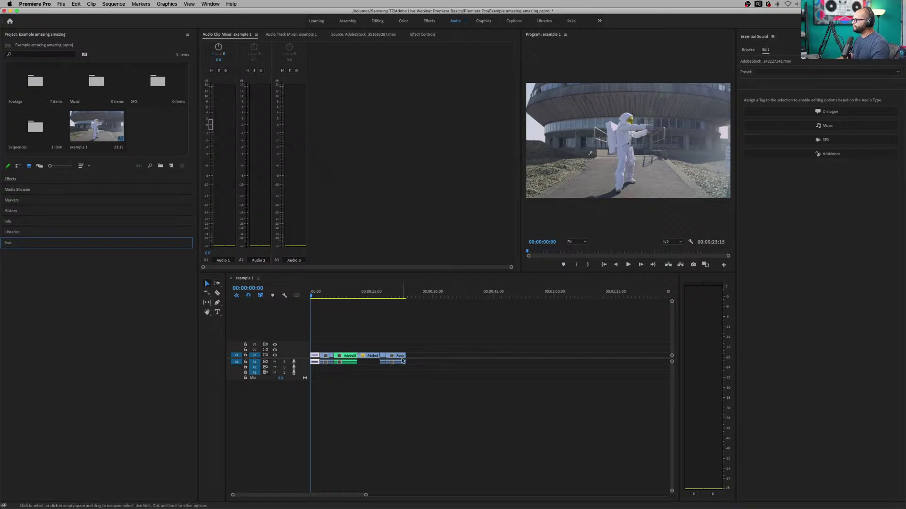
- Deselect all clips and increase the height of all the audio tracks until their names fit in the headers
click(399, 324)
key(backslash)
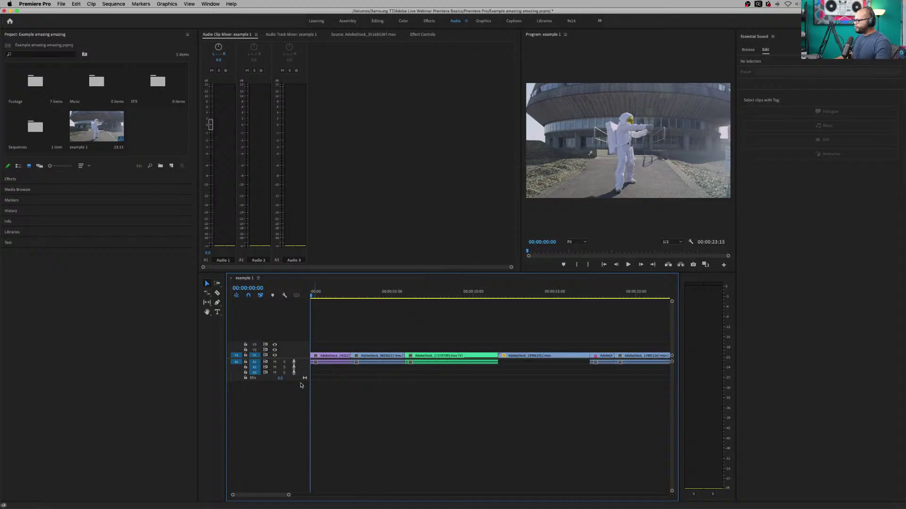
drag(285, 369, 286, 385)
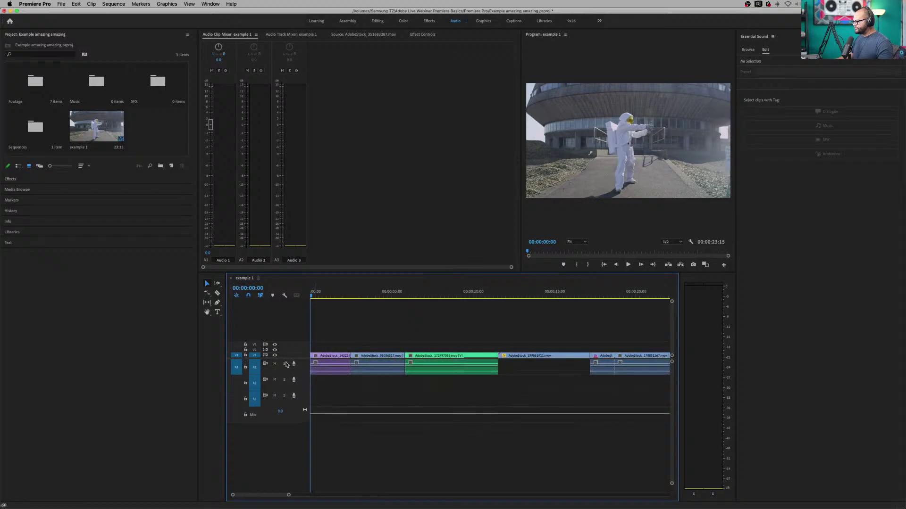
key(minus)
key(minus)
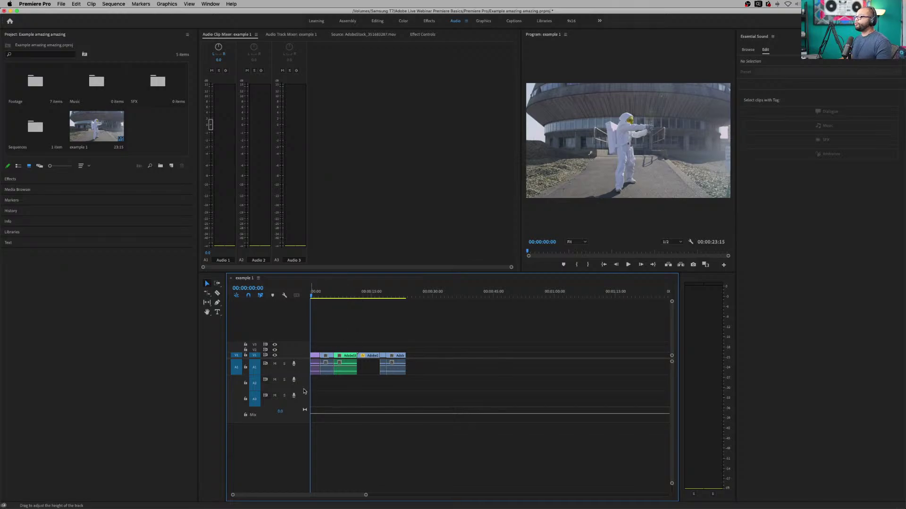
key(shift+equal)
key(shift+equal)
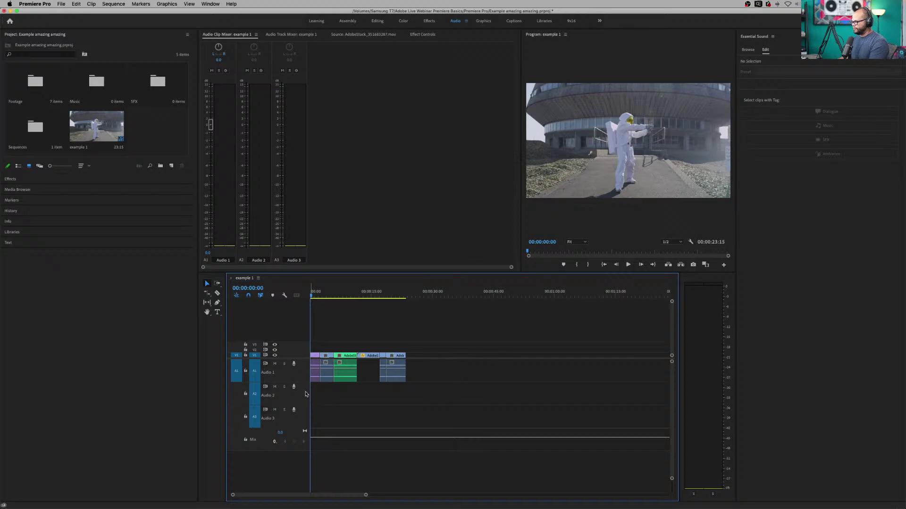
- Set the Audio 2 voice-over recording source and input to System Default - RODECaster Pro Stereo
right_click(305, 394)
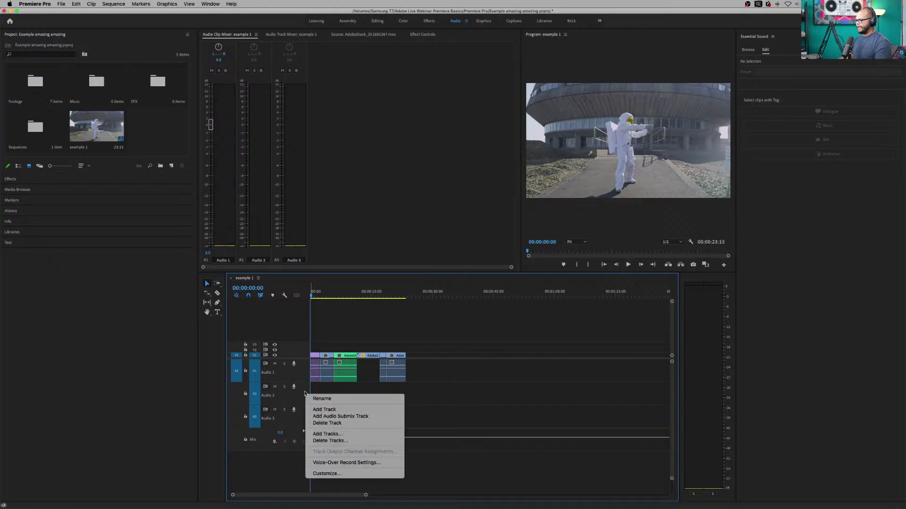
click(346, 463)
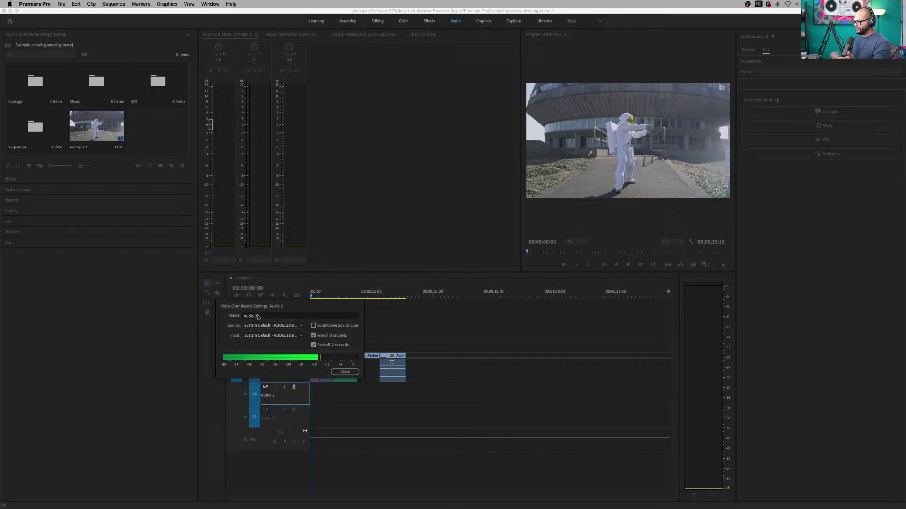
click(276, 326)
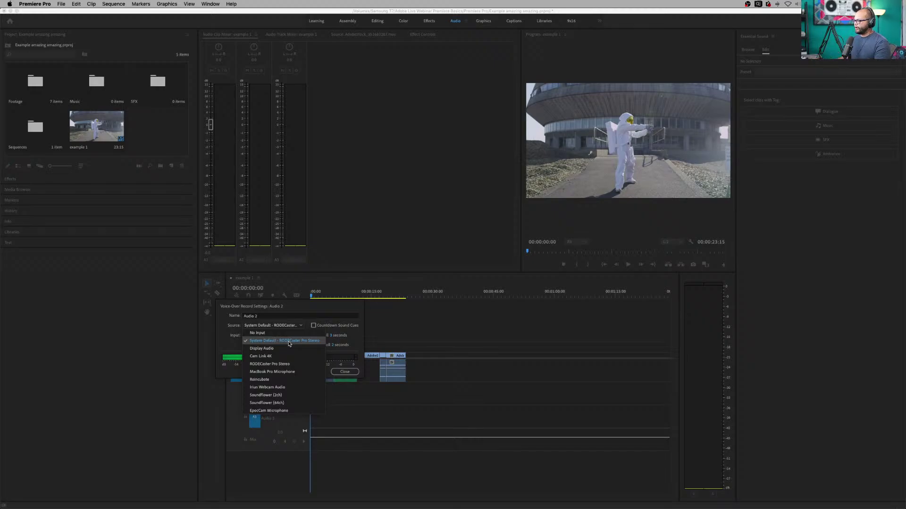
click(289, 341)
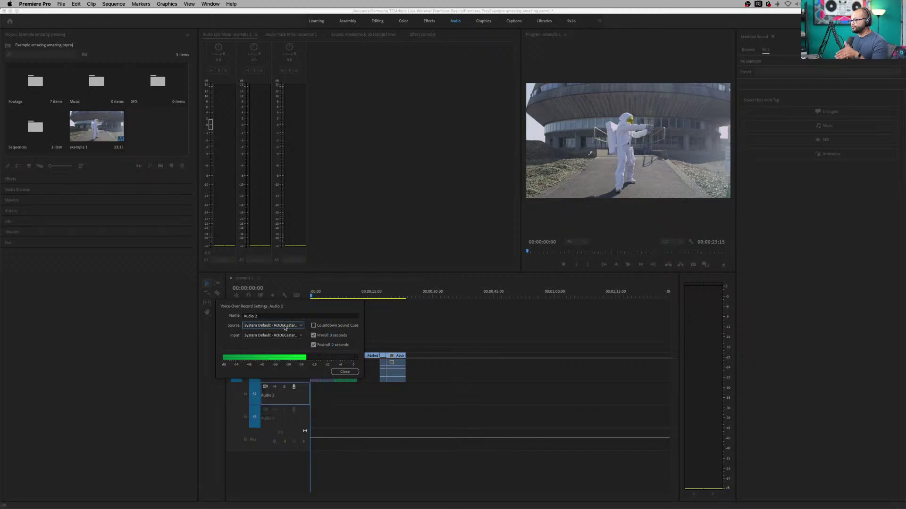
click(282, 336)
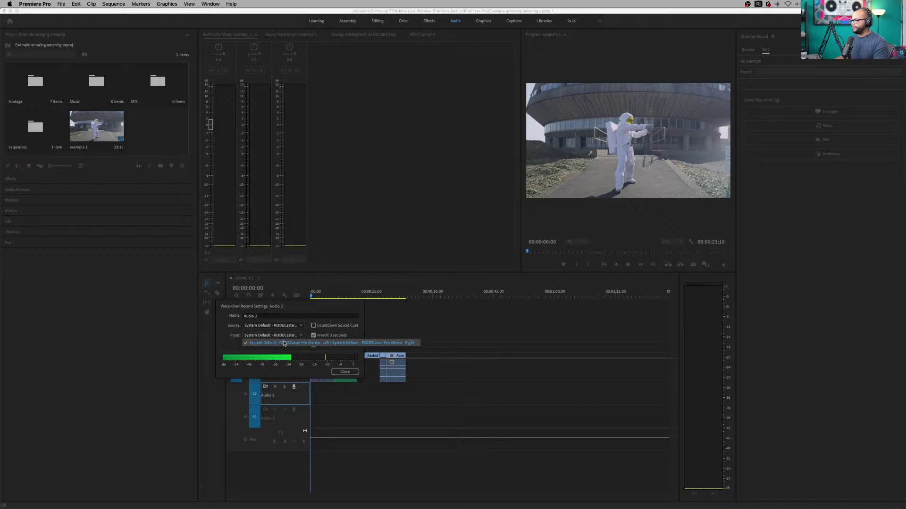
click(284, 343)
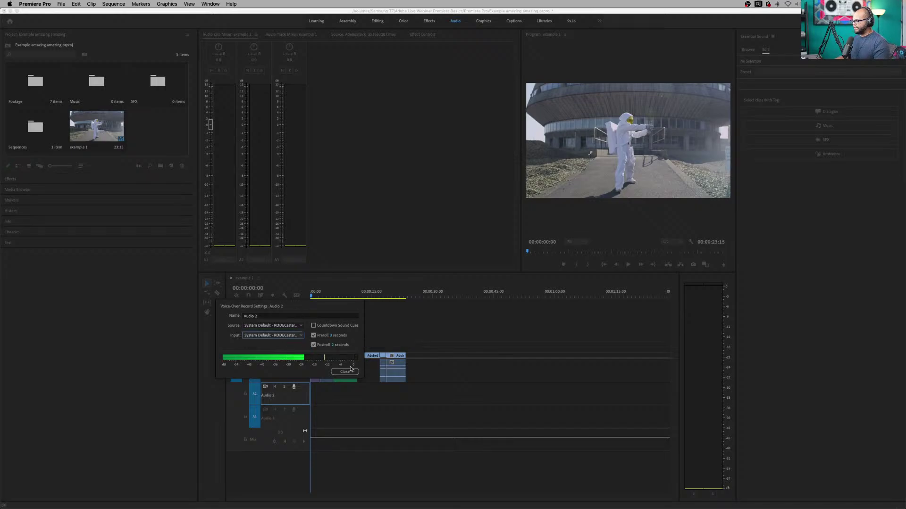
click(345, 372)
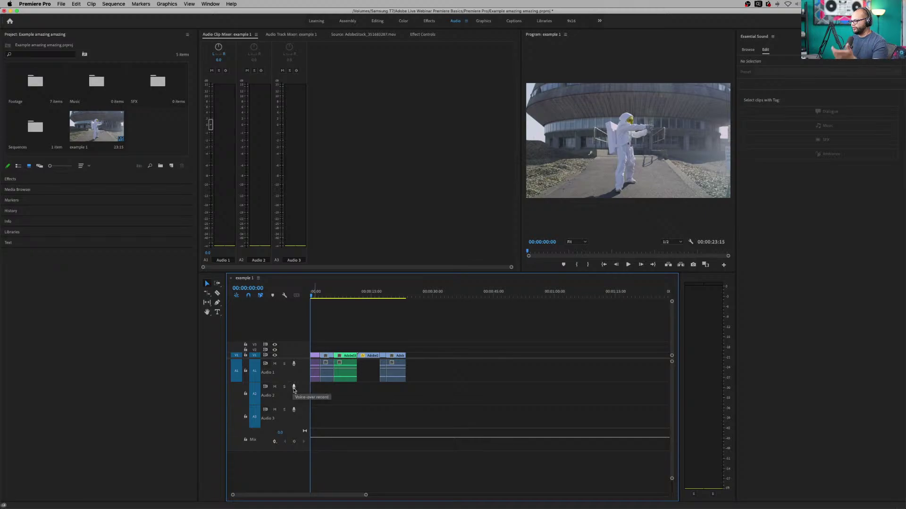
- Record a voice-over onto Audio 2 along the whole sequence, and move the playhead back to 00:00:01:01
click(293, 387)
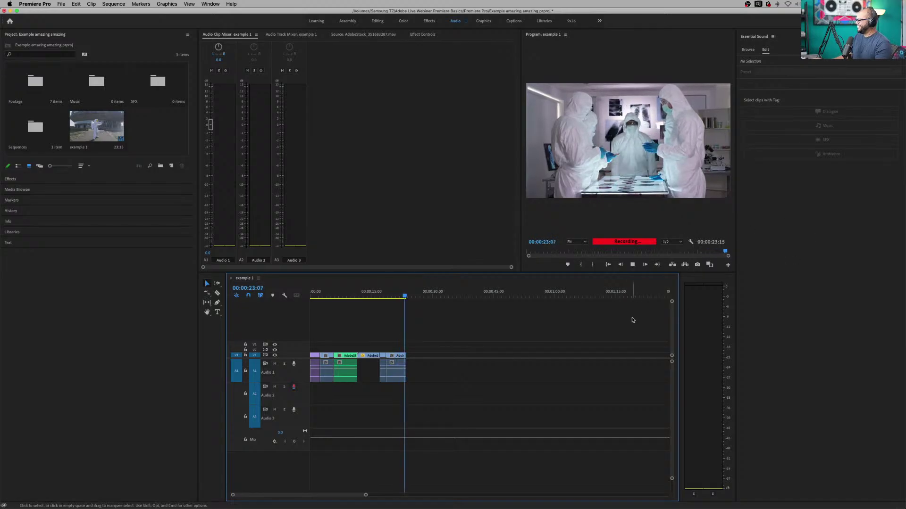
key(space)
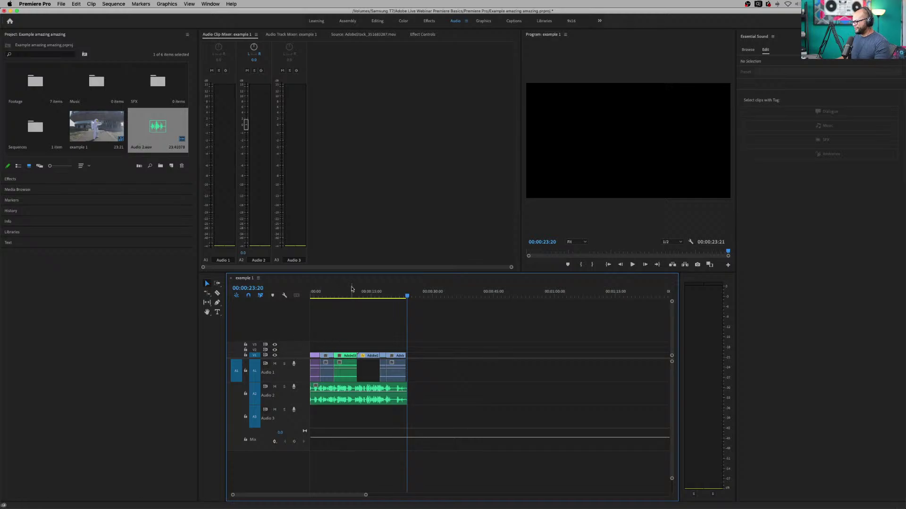
drag(351, 289, 314, 292)
- Increase the height of the Audio 2 track and select the recorded voice-over clip
click(314, 371)
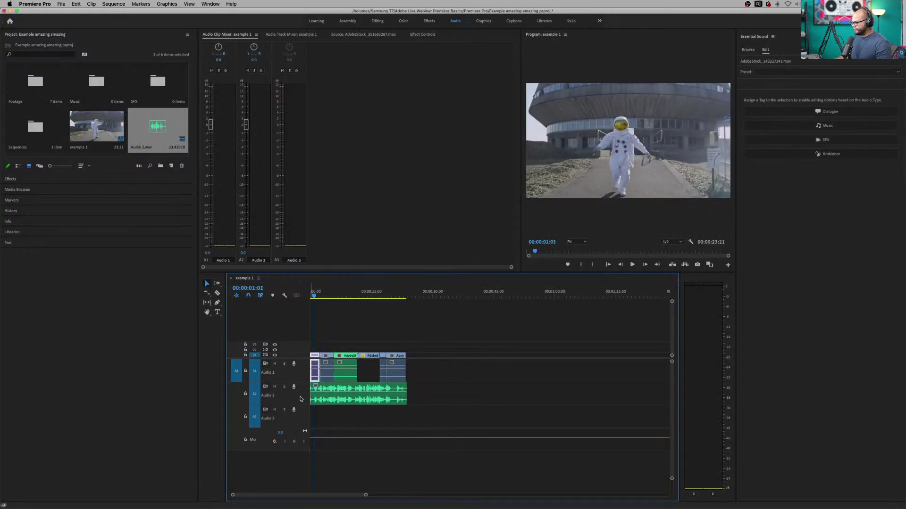
scroll(300, 399, up, 3)
scroll(344, 433, up, 5)
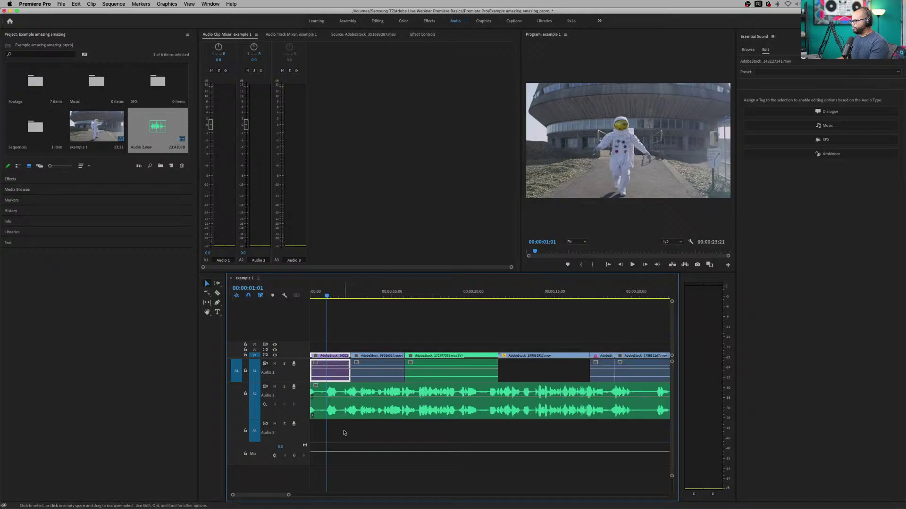
click(357, 418)
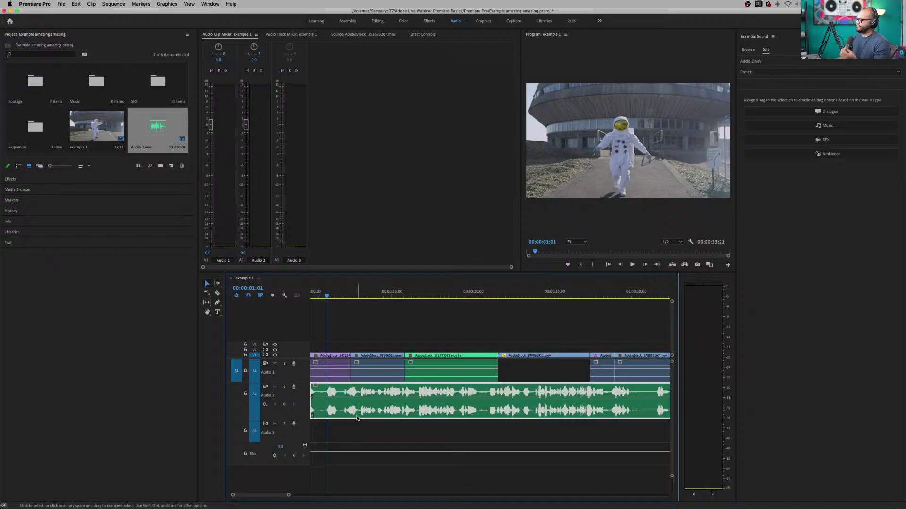
scroll(356, 418, down, 5)
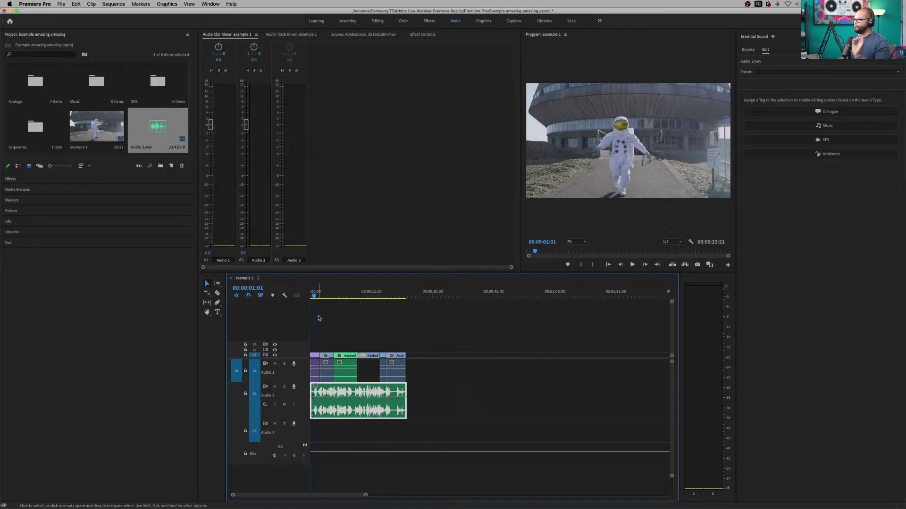
- Open the Audio preferences, review the Mute input during timeline recording option, and accept the settings
click(52, 4)
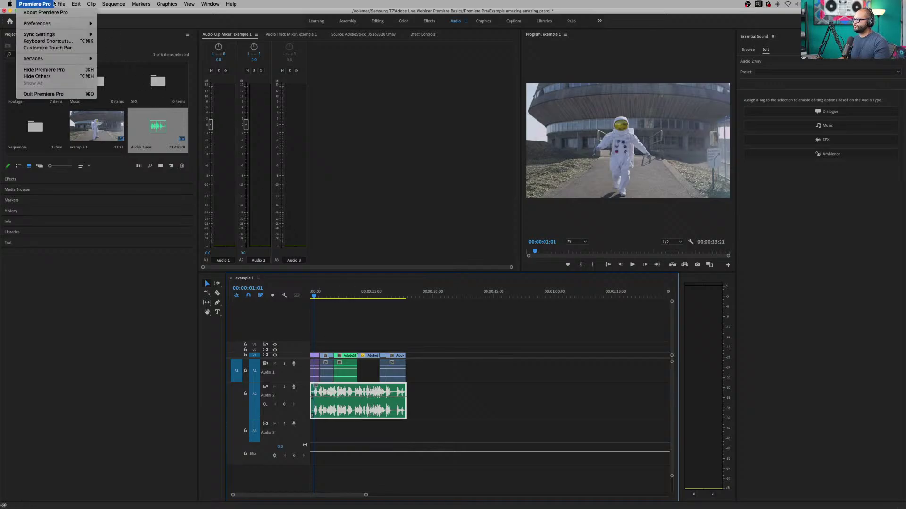
mouse_move(71, 24)
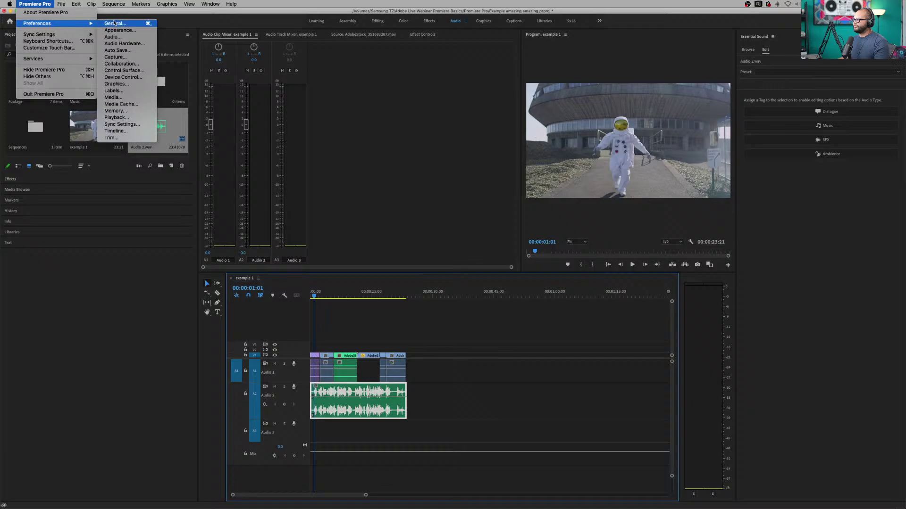
click(112, 37)
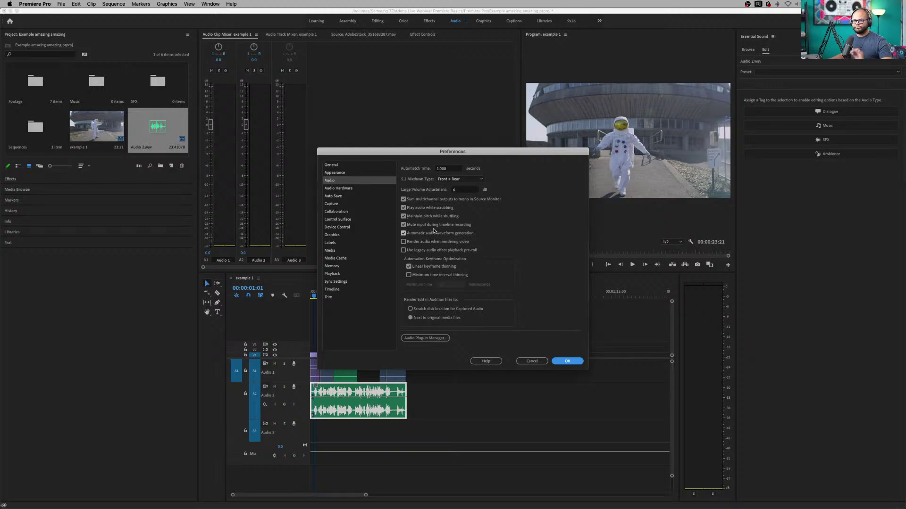
click(567, 362)
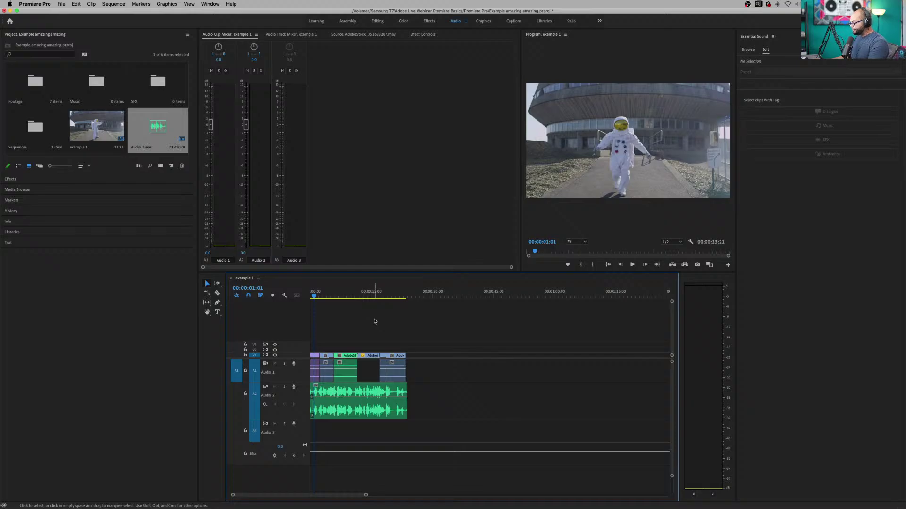
key(backslash)
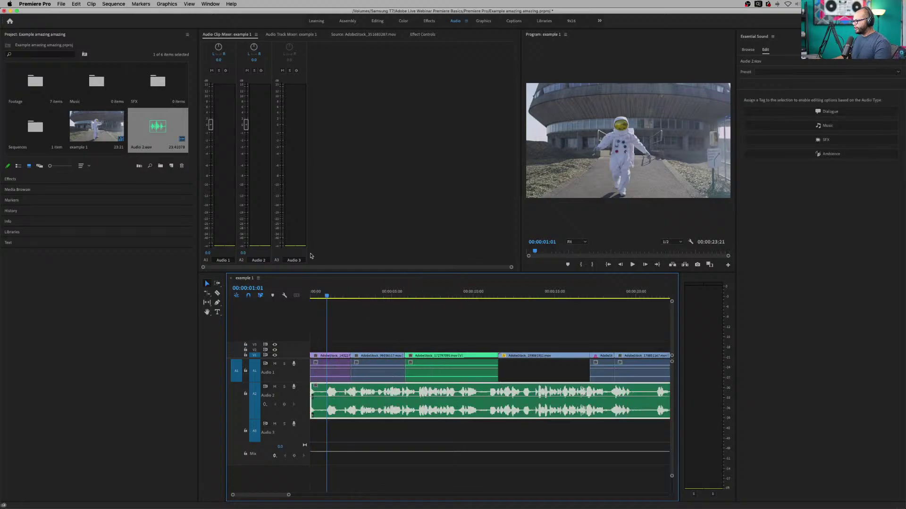
- Trim about 21 frames of silence off the start of the Audio 2 voiceover and move the clip to the sequence start
key(space)
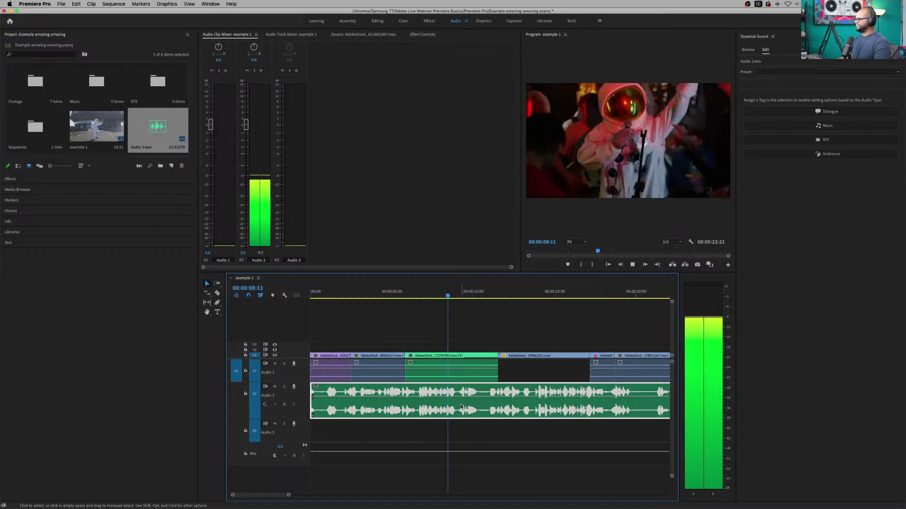
key(space)
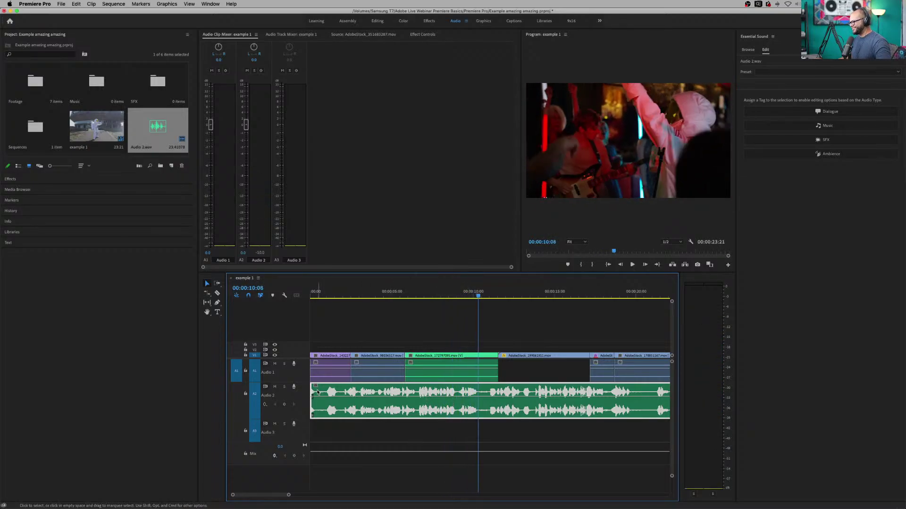
drag(312, 392, 326, 392)
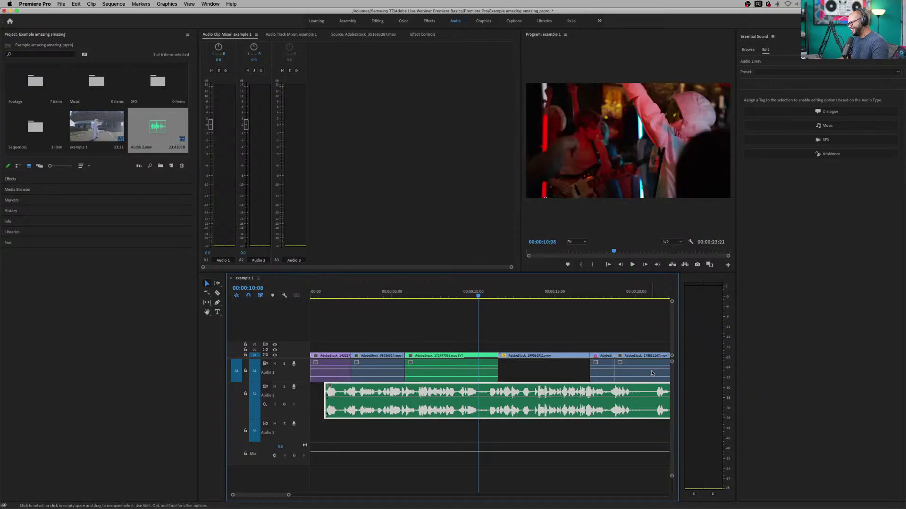
key(minus)
key(minus)
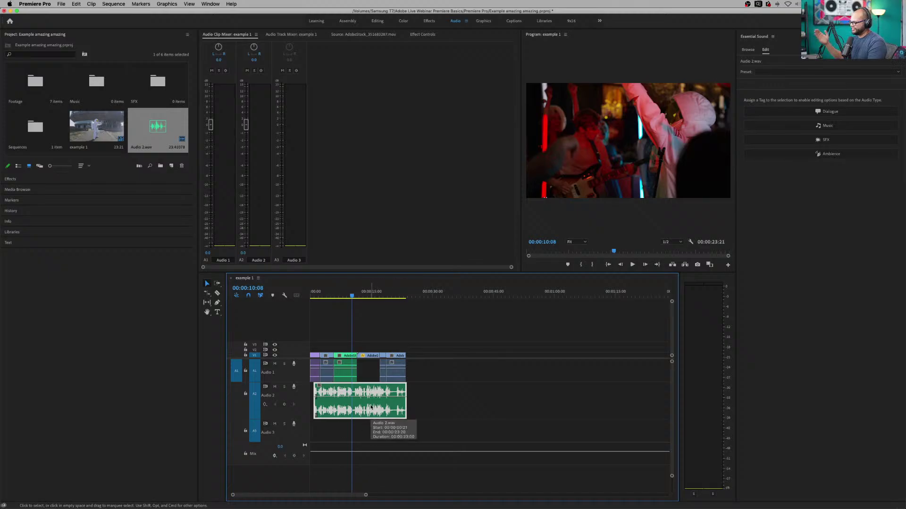
key(backslash)
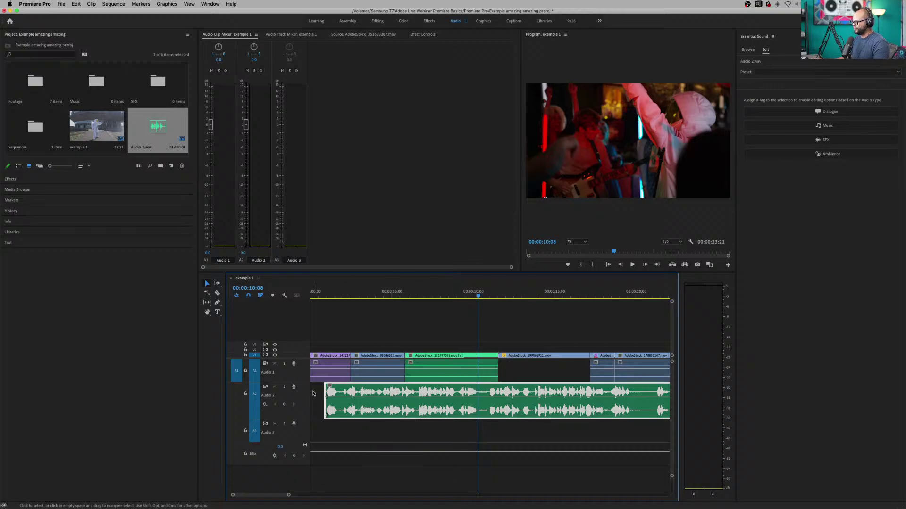
drag(522, 395, 503, 398)
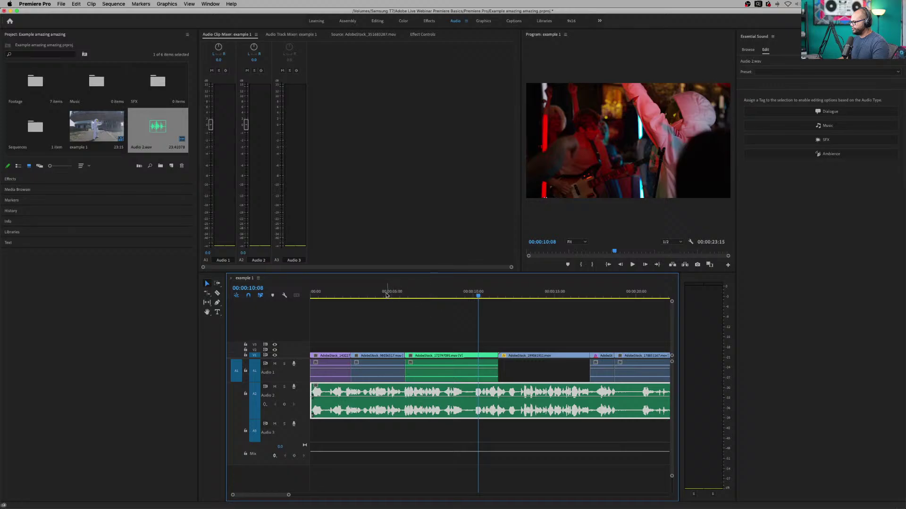
- Split the voiceover with the Razor tool at 00:00:09:09 and at about 00:00:10:04, on either side of the silent pause
drag(340, 296, 329, 297)
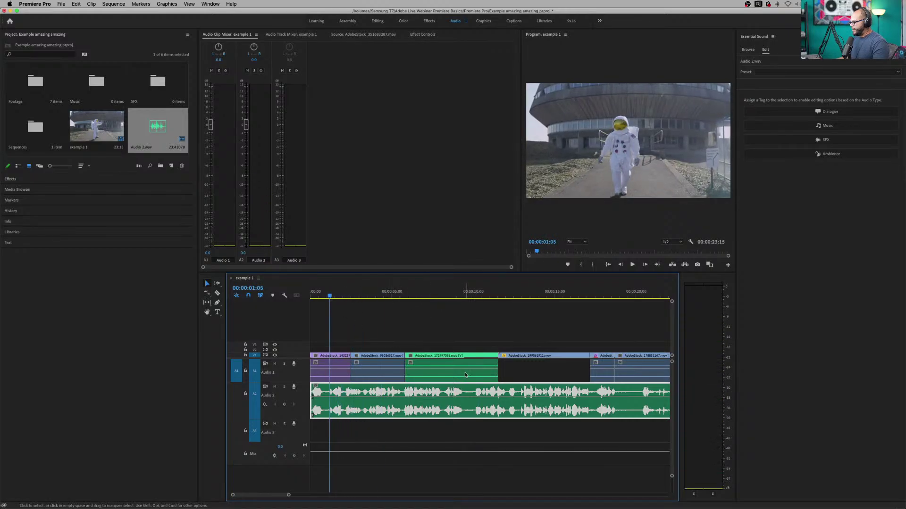
click(463, 296)
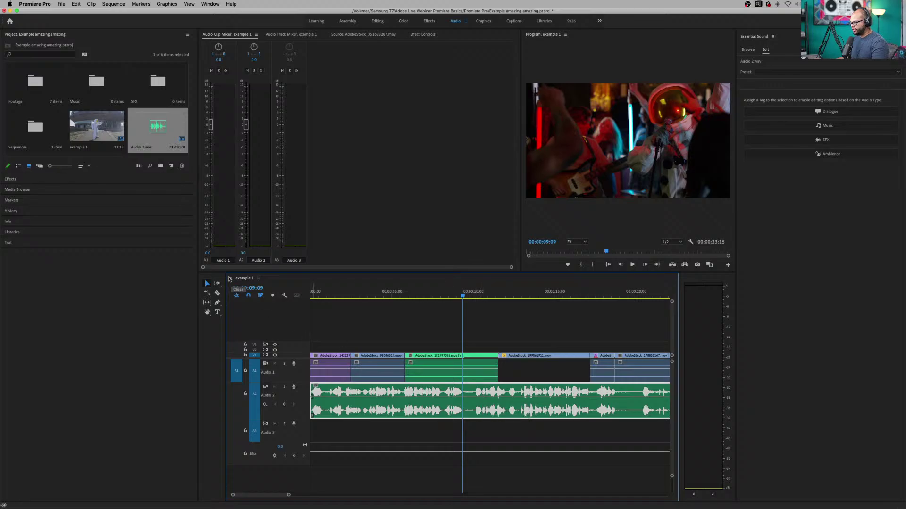
click(217, 292)
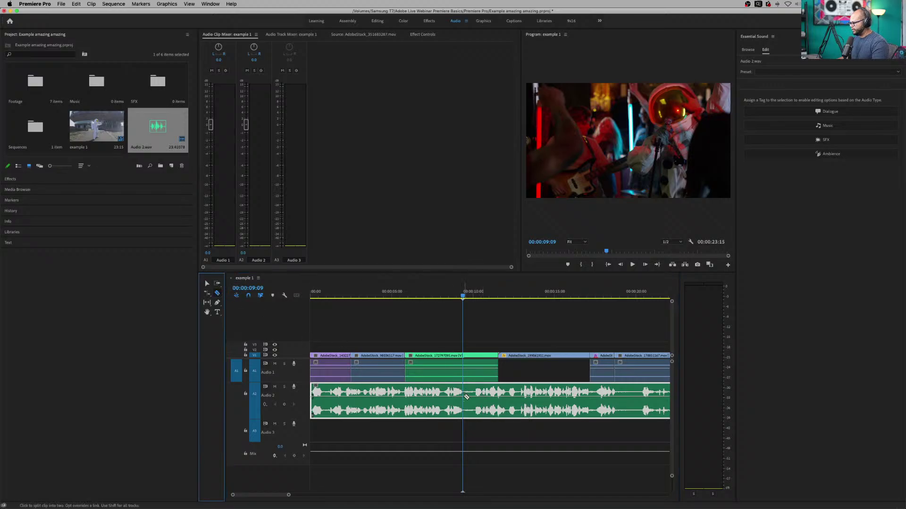
key(=)
key(=)
key(=)
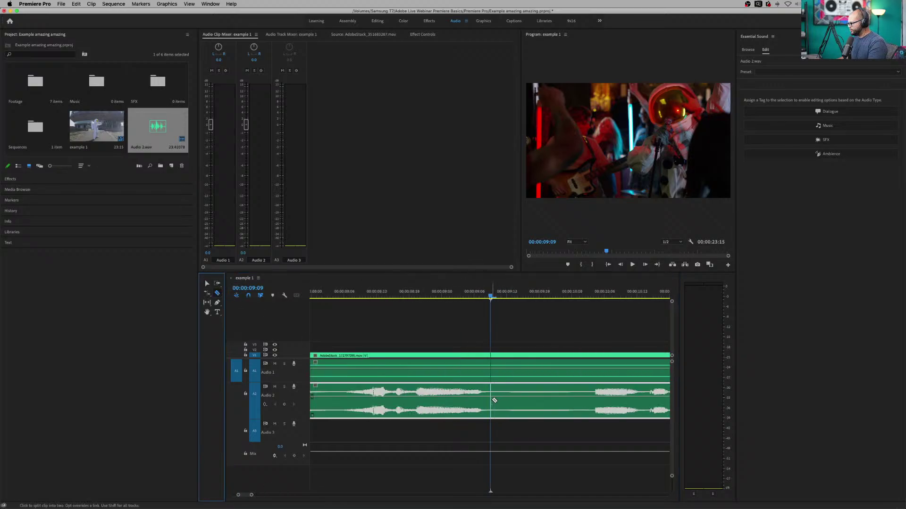
click(493, 400)
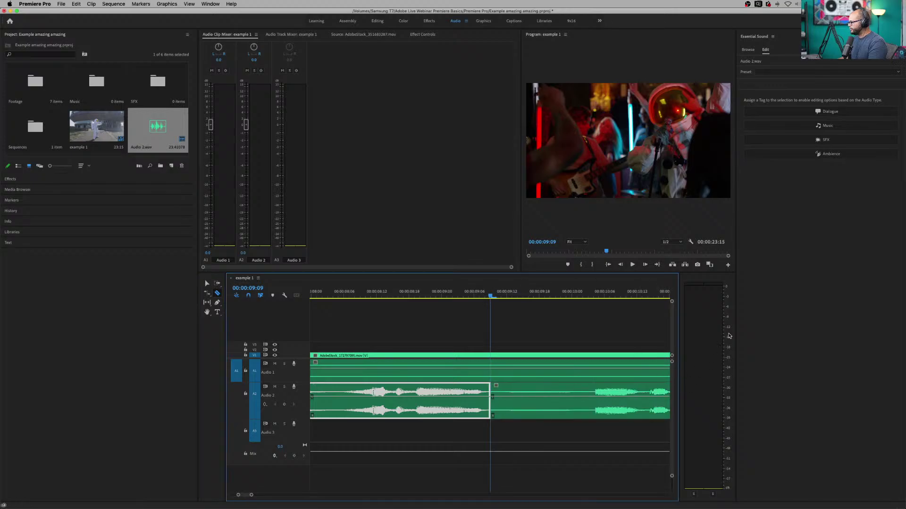
click(596, 402)
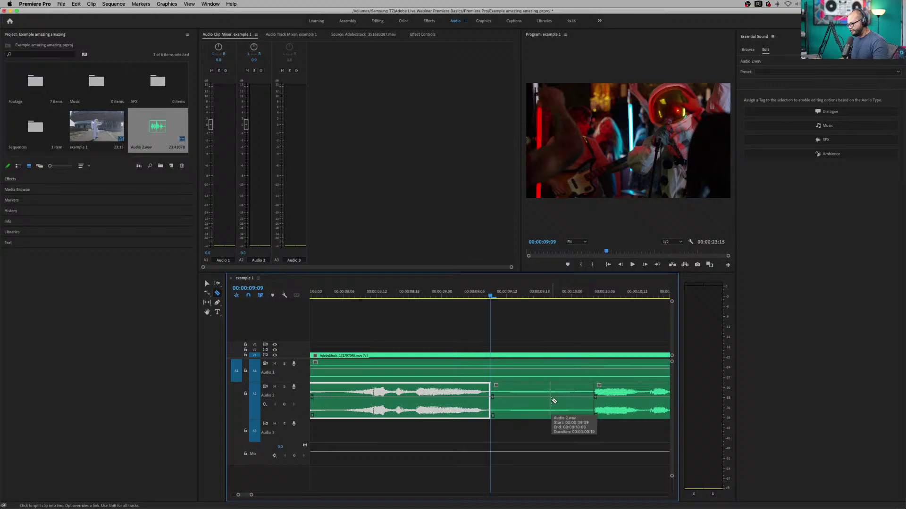
- Delete the silent voiceover piece between the two cuts, leaving the gap open
key(v)
click(552, 408)
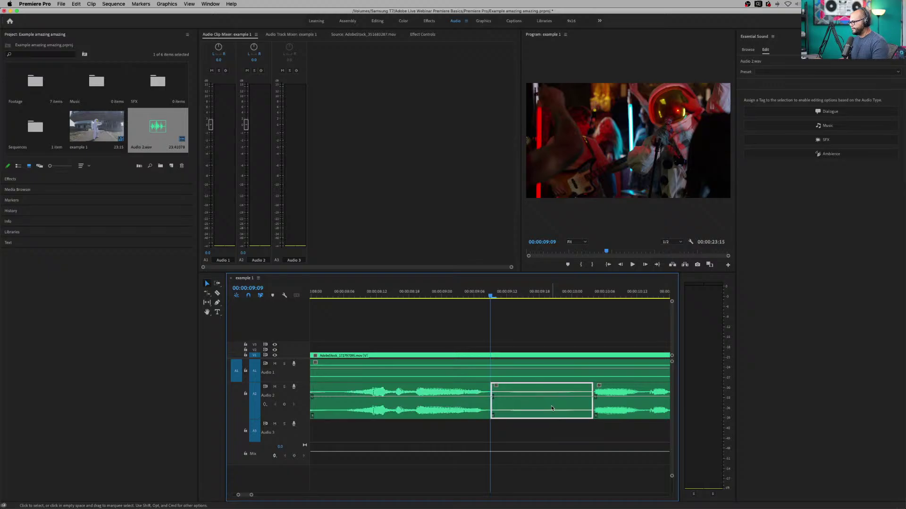
key(Delete)
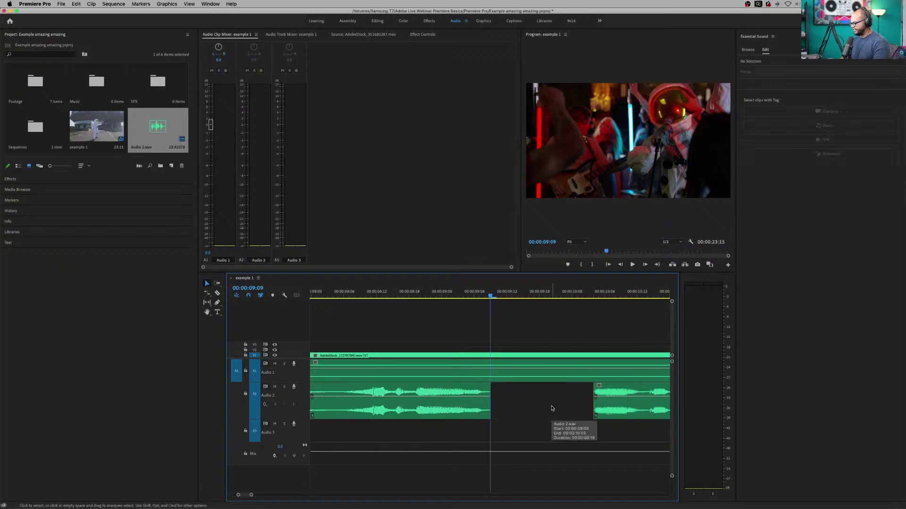
- Split the second voiceover clip at 00:00:18:22, where the next silent pause begins
key(minus)
key(minus)
key(minus)
drag(524, 298, 618, 308)
key(minus)
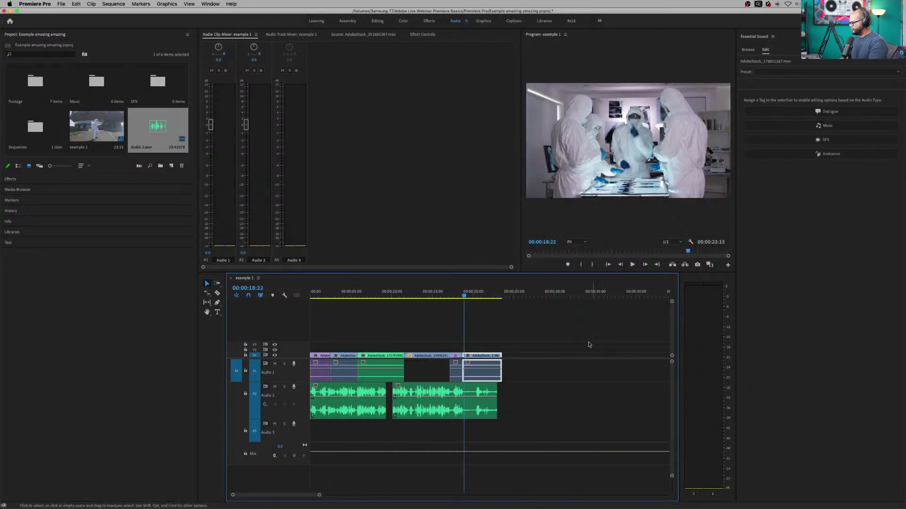
key(equal)
key(equal)
click(566, 415)
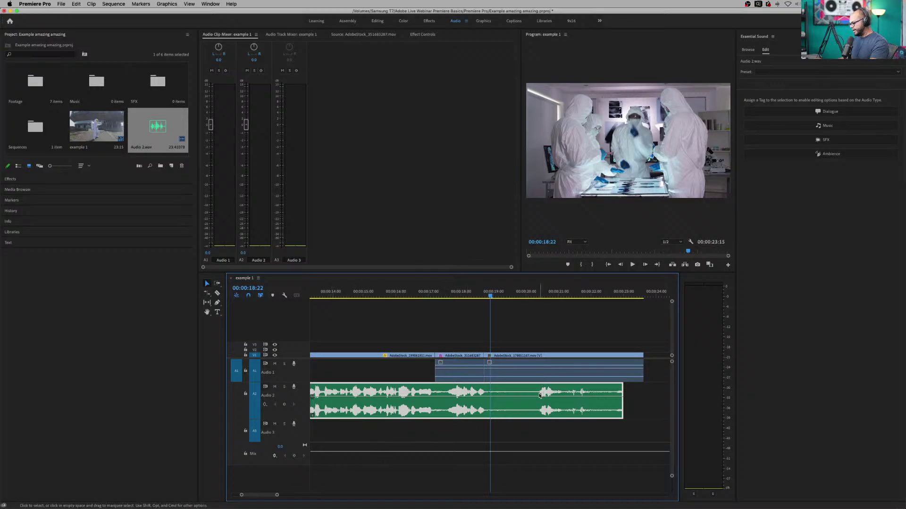
key(=)
key(=)
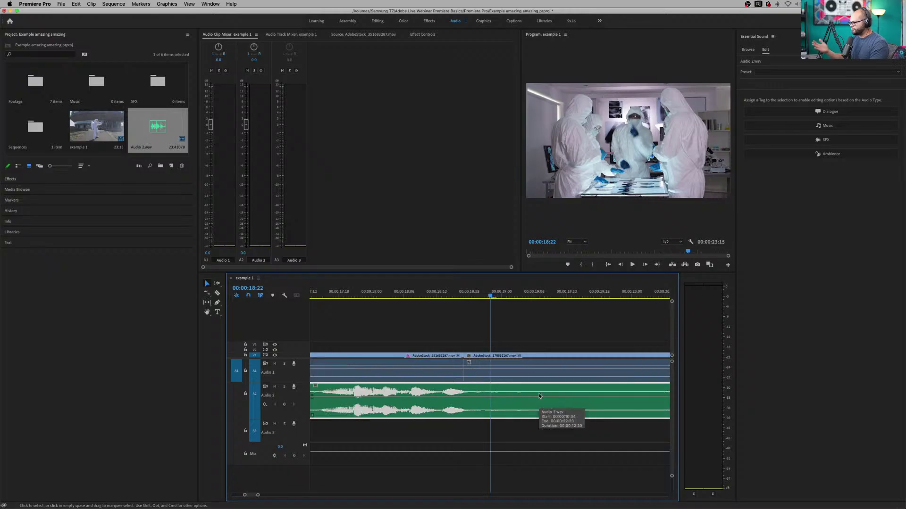
key(minus)
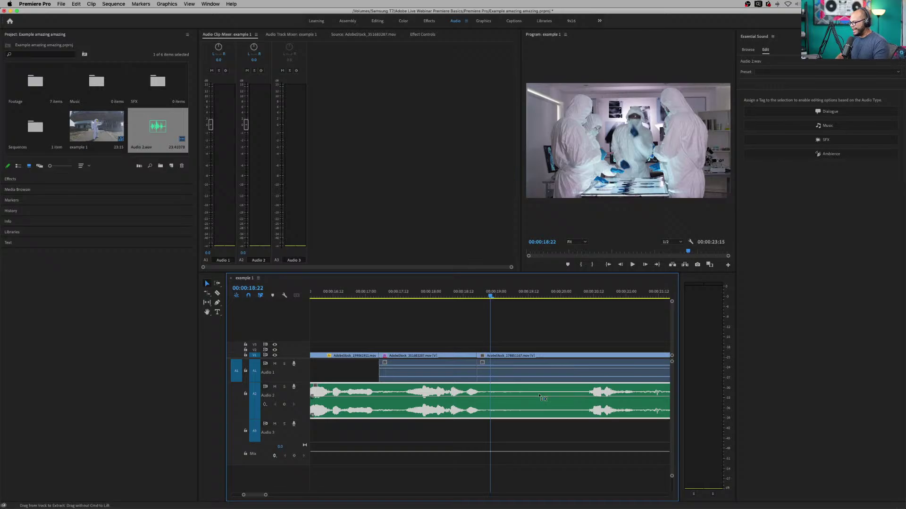
key(super+k)
click(540, 399)
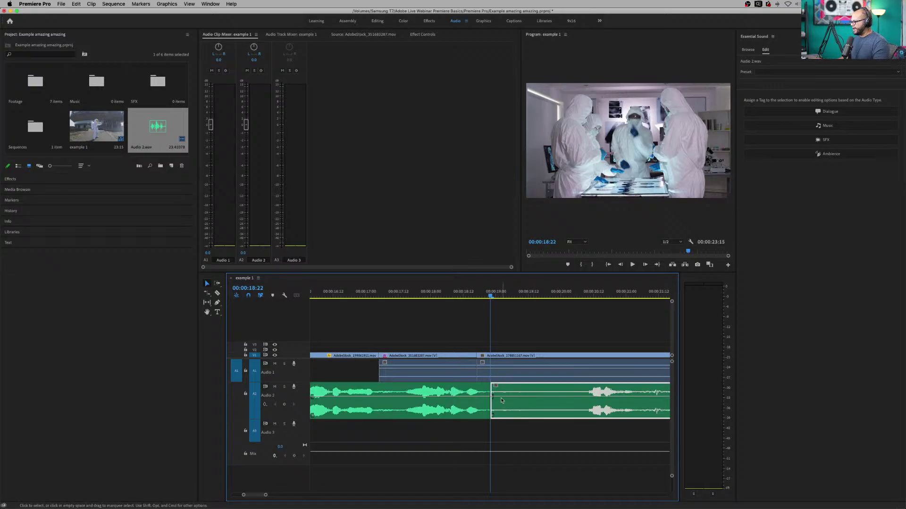
- Split the last voiceover piece at 00:00:20:09 and delete the silent part before the cut, leaving the gap open
click(562, 296)
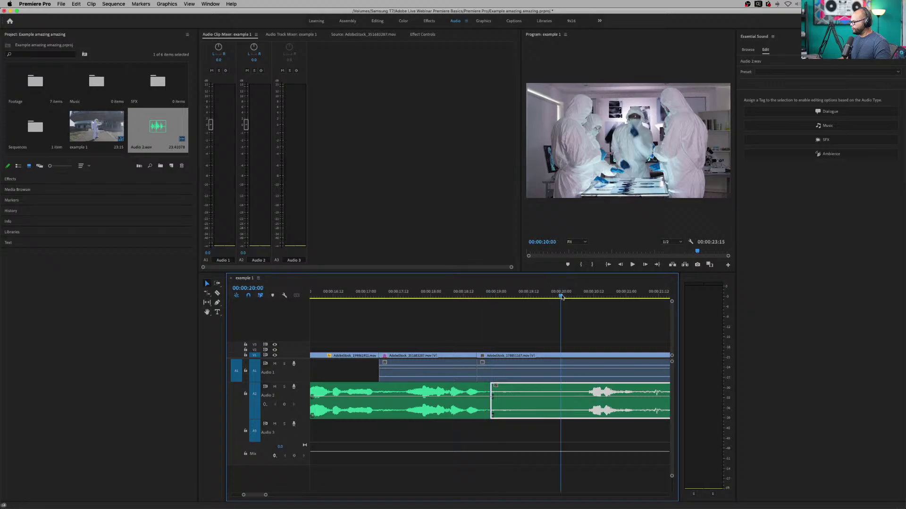
drag(561, 296, 586, 296)
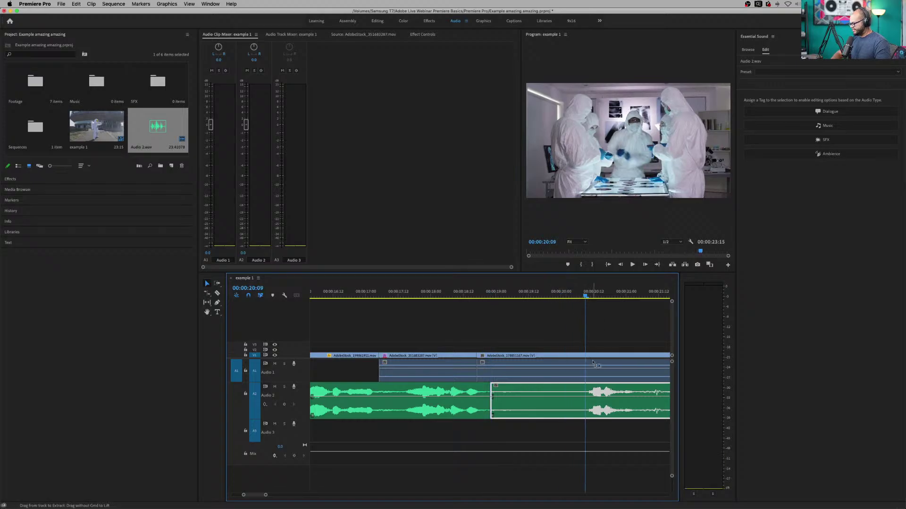
key(super+k)
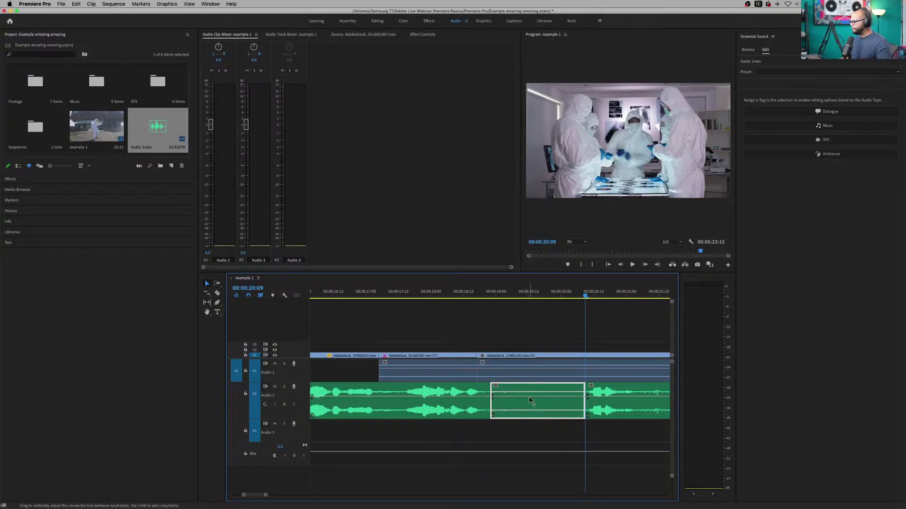
key(Delete)
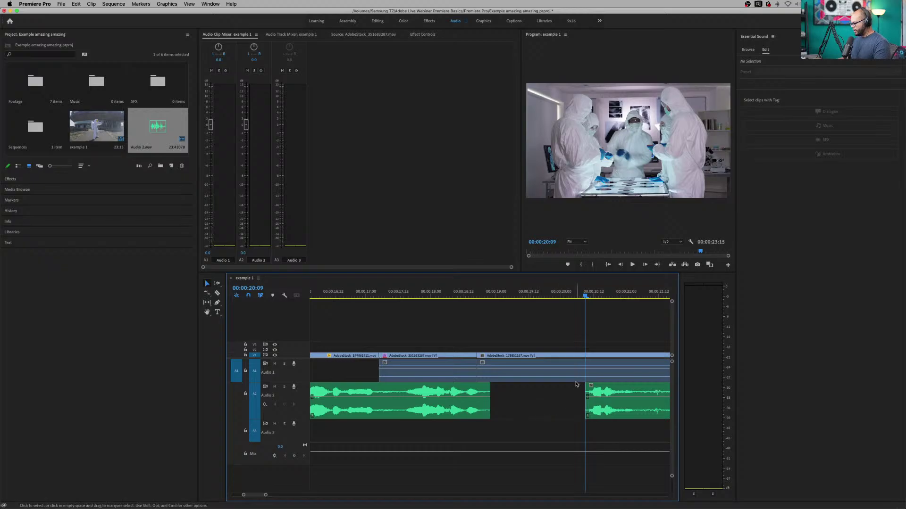
- Examine the separate voiceover pieces on Audio 2 and the gaps between them across the whole sequence
key(minus)
key(minus)
key(minus)
key(minus)
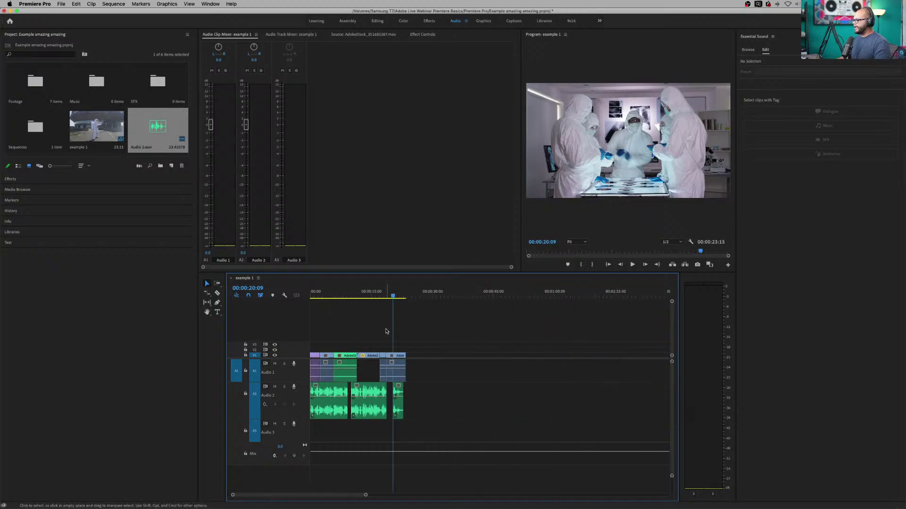
click(337, 390)
click(371, 392)
click(393, 392)
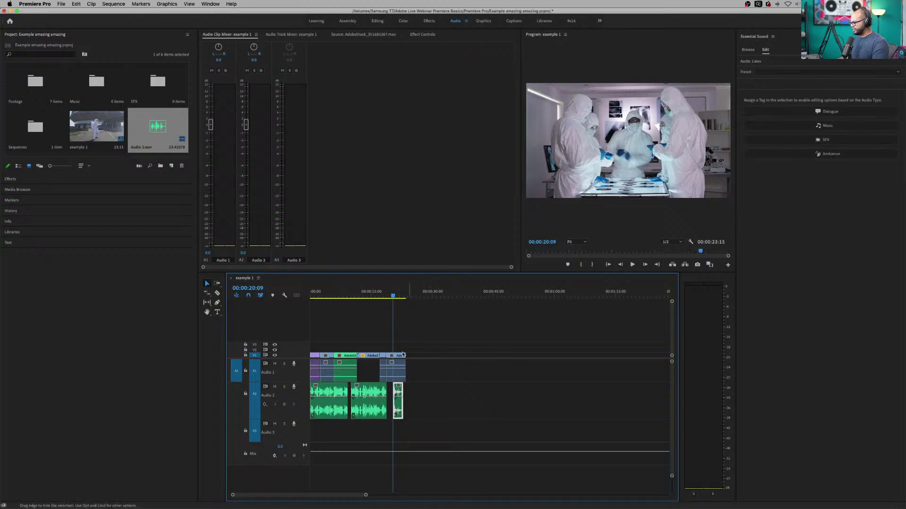
key(equal)
key(equal)
key(minus)
key(minus)
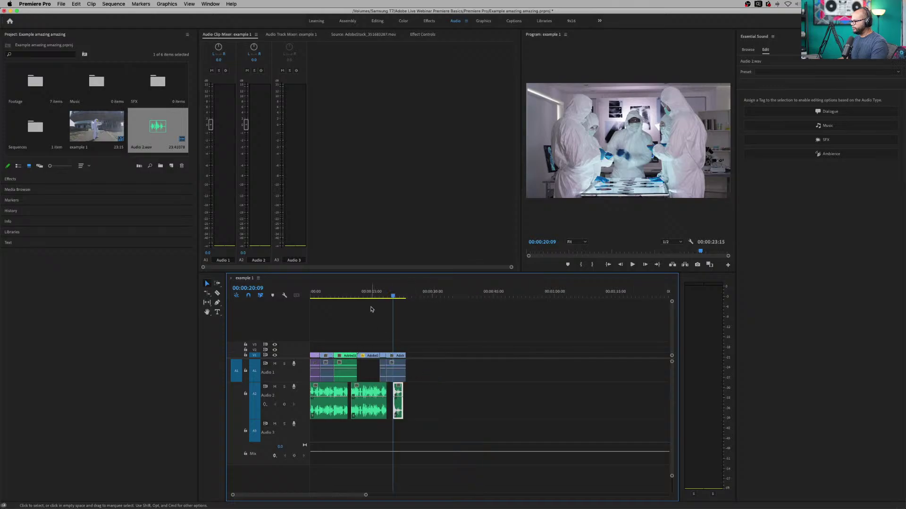
- Return the playhead to the start of the sequence and clear the clip selection
key(Home)
key(equal)
key(equal)
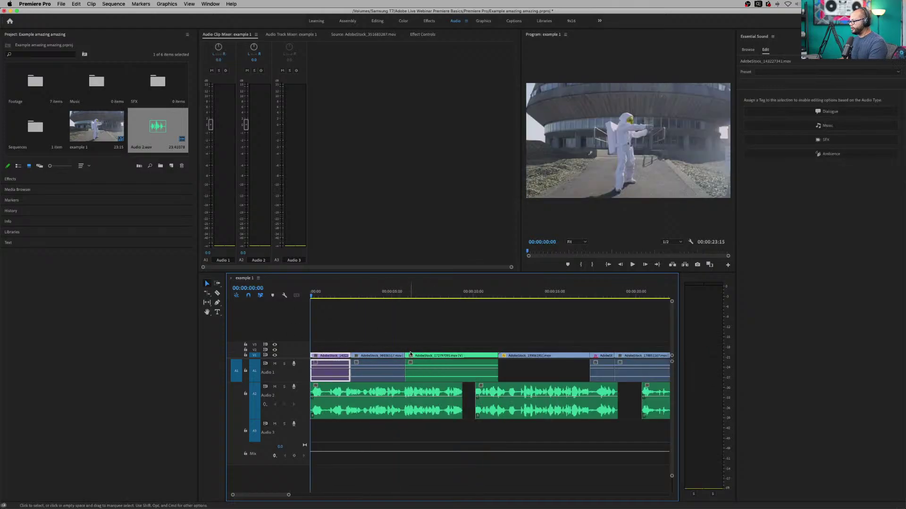
click(351, 341)
key(minus)
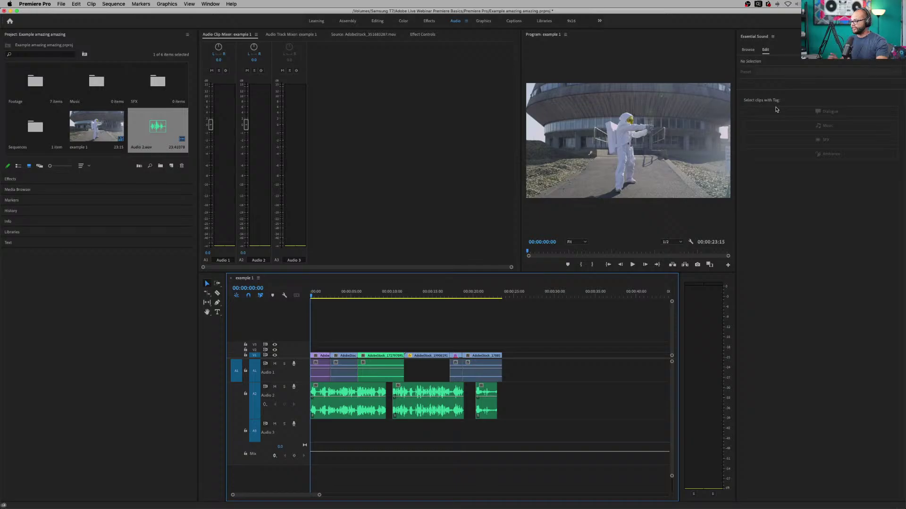
- Tag all three Audio 2 voiceover clips as Dialogue and auto-match their loudness
drag(523, 406, 330, 416)
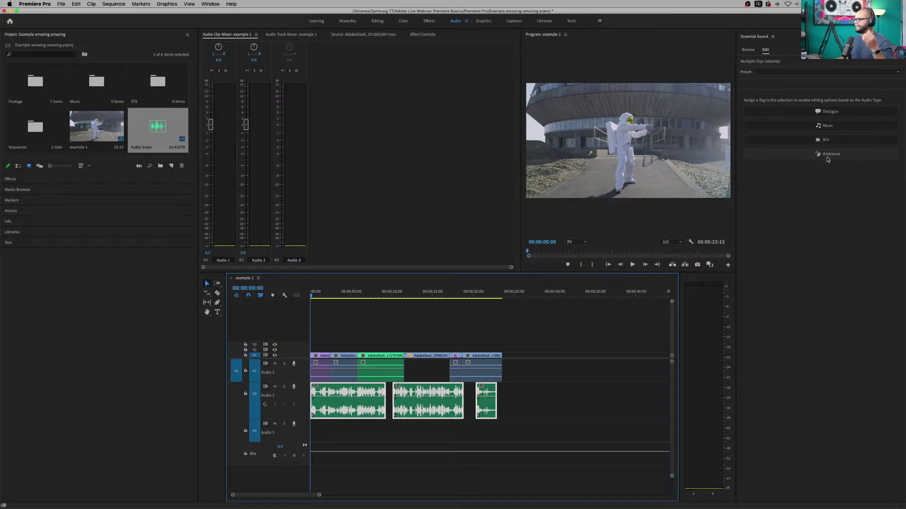
click(830, 112)
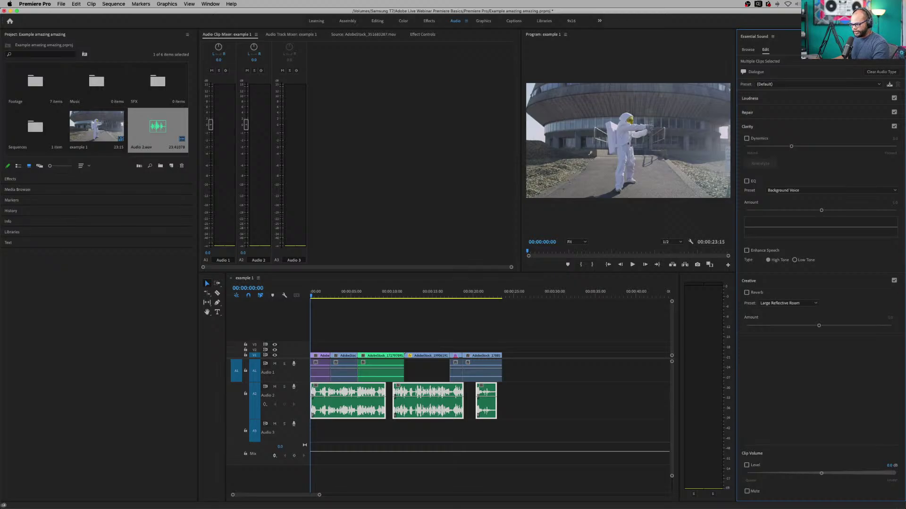
click(775, 100)
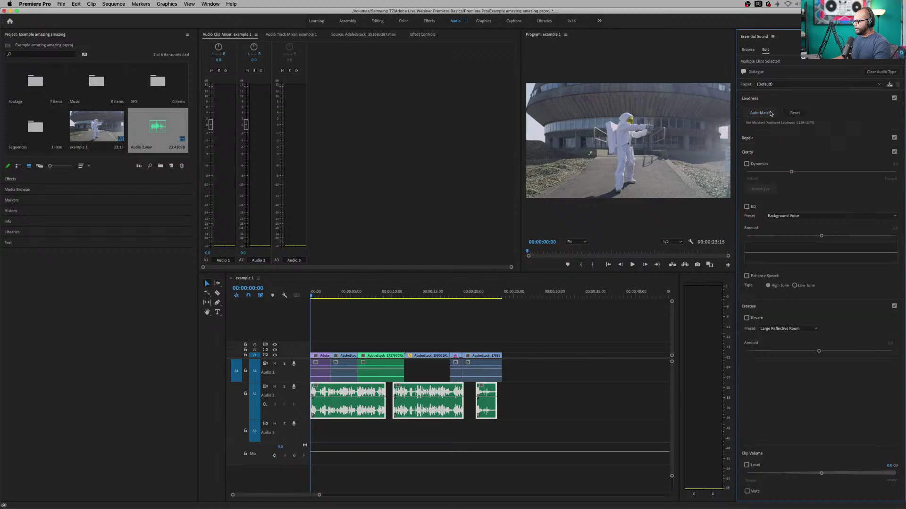
click(770, 113)
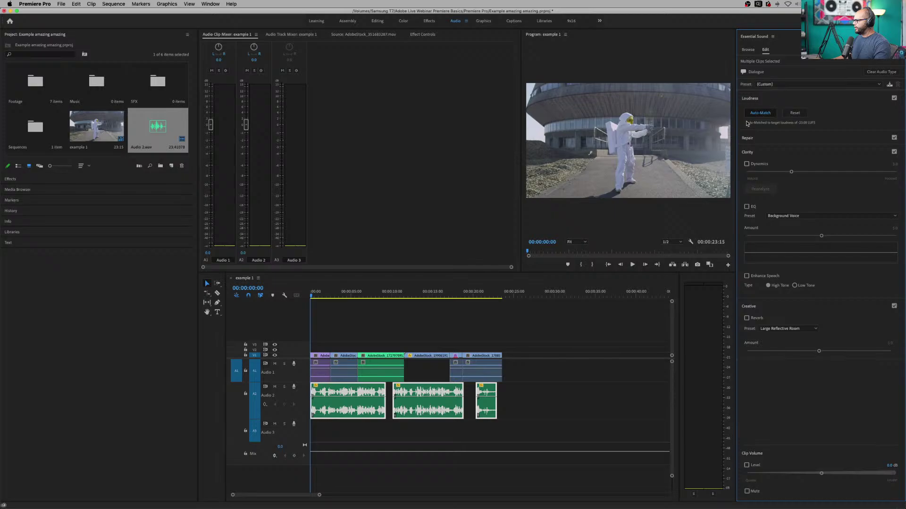
- Show the dialogue repair options and play part of the second voiceover clip on Audio 2 without EQ
click(765, 138)
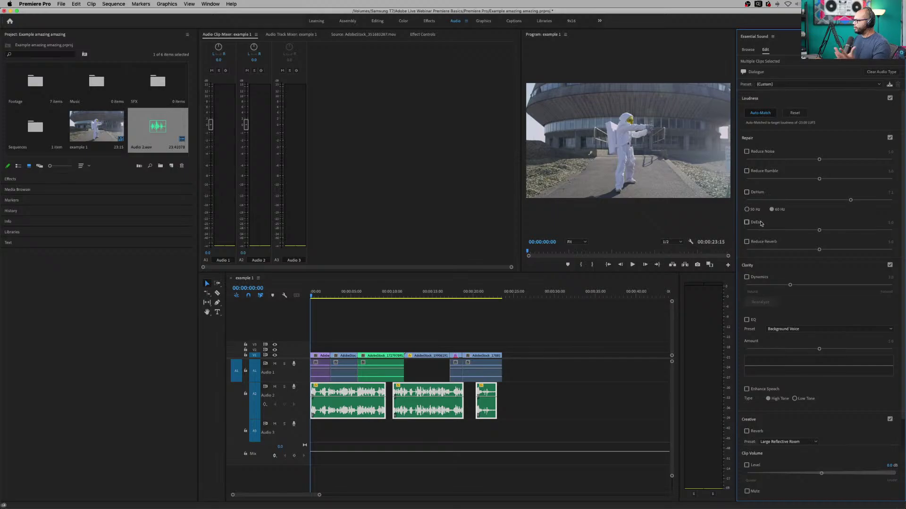
scroll(757, 250, down, 1)
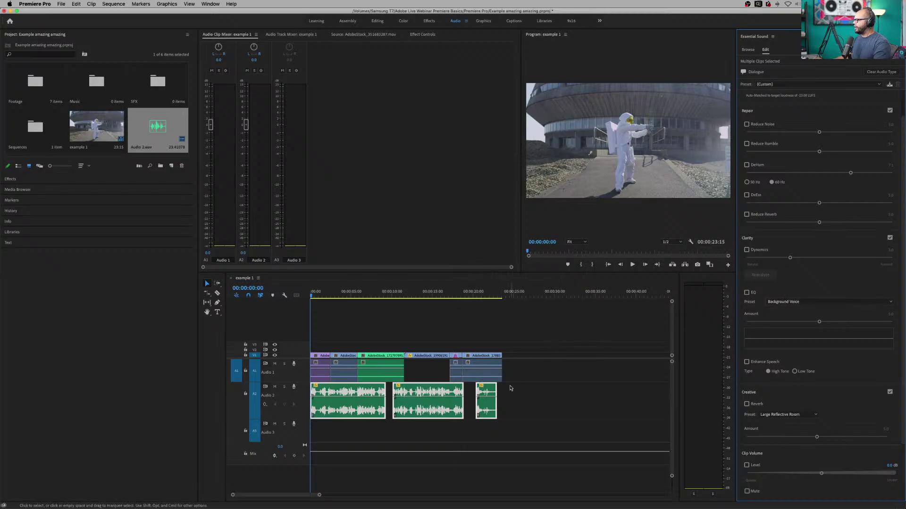
click(426, 406)
click(426, 406)
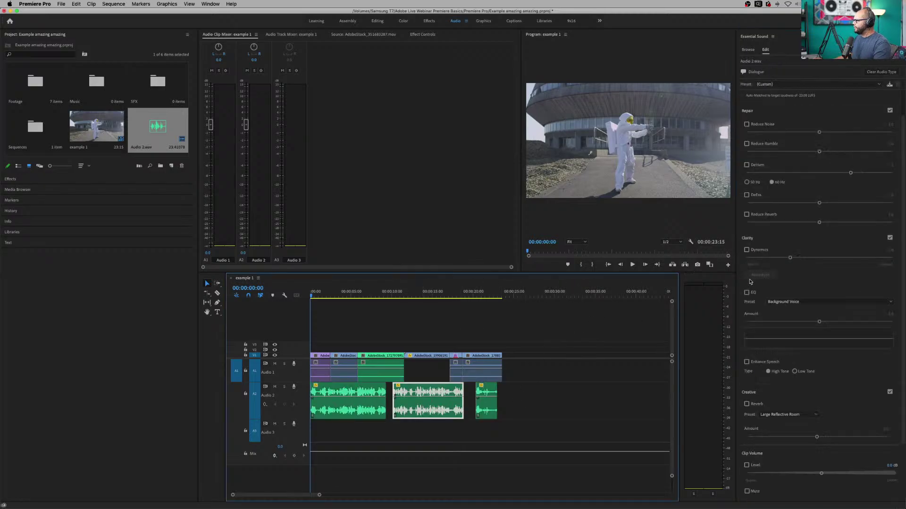
click(399, 294)
key(space)
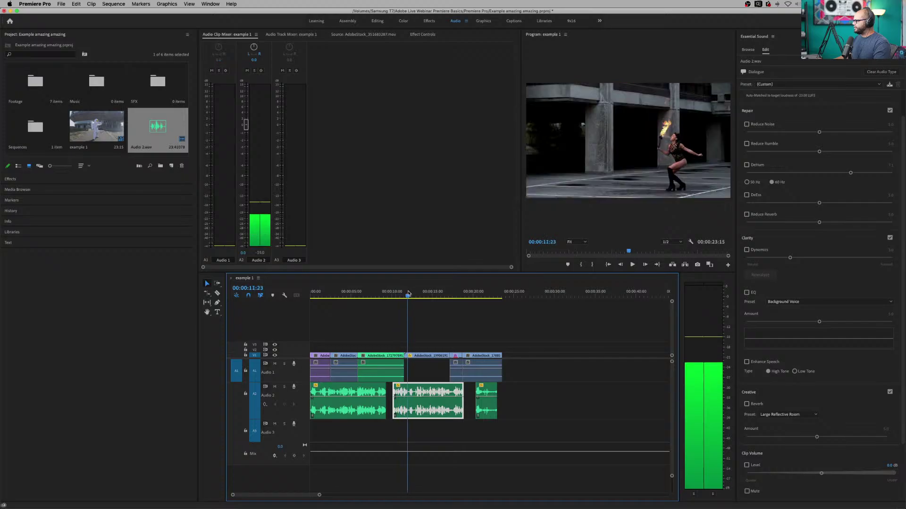
- Apply the Intercom EQ preset to the second voiceover clip and play it back
click(796, 302)
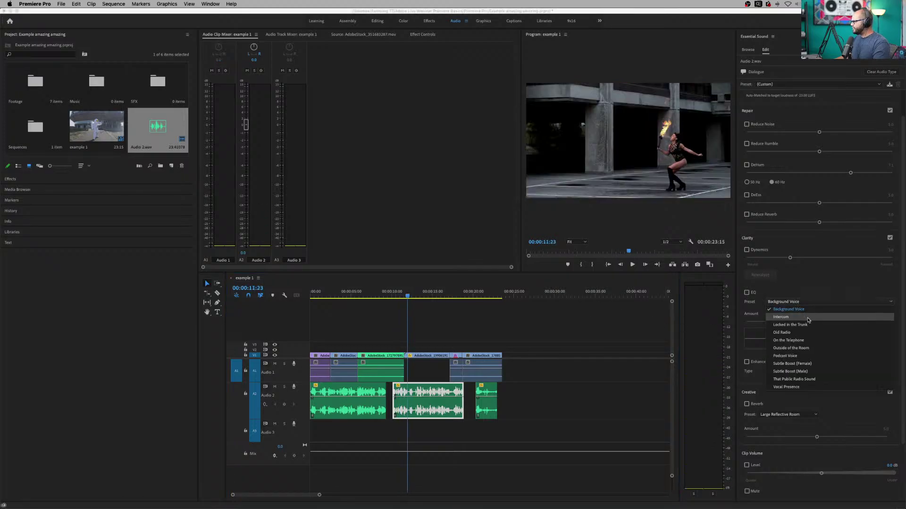
click(807, 318)
key(space)
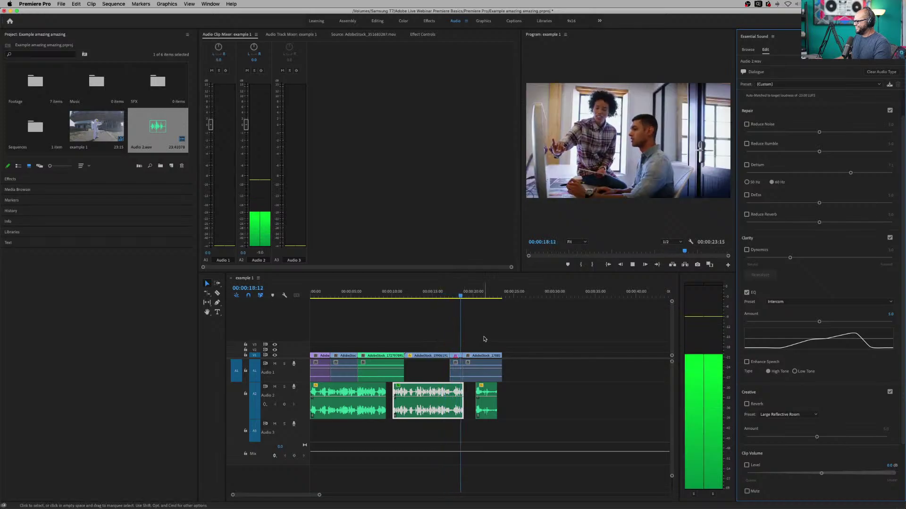
key(space)
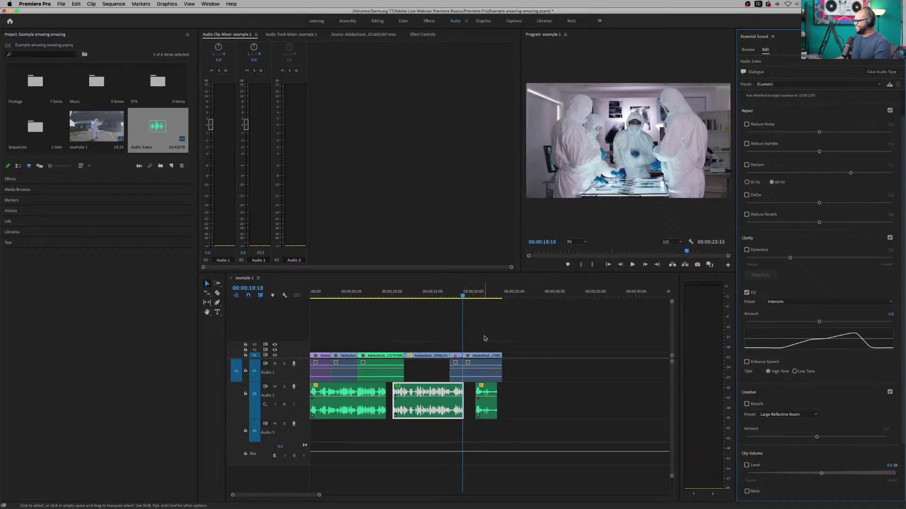
- Look through the other EQ presets and turn EQ off for the second voiceover clip
click(775, 301)
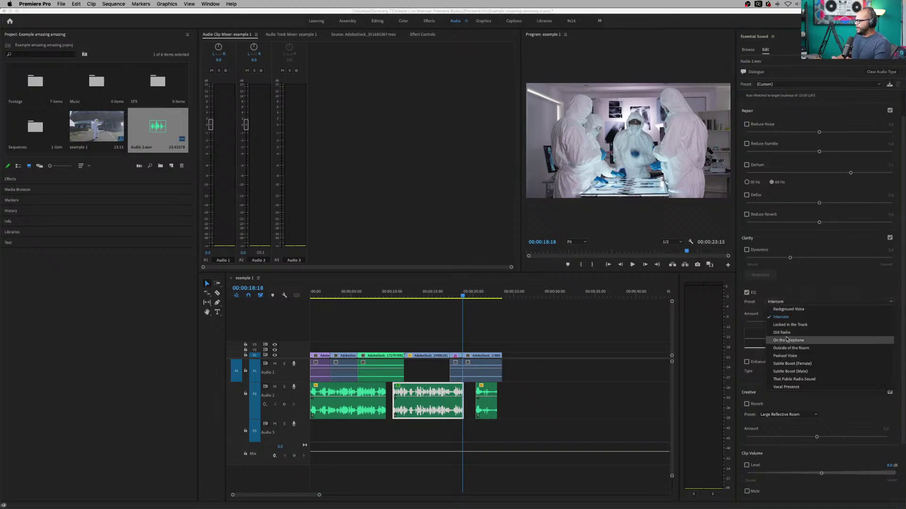
click(794, 299)
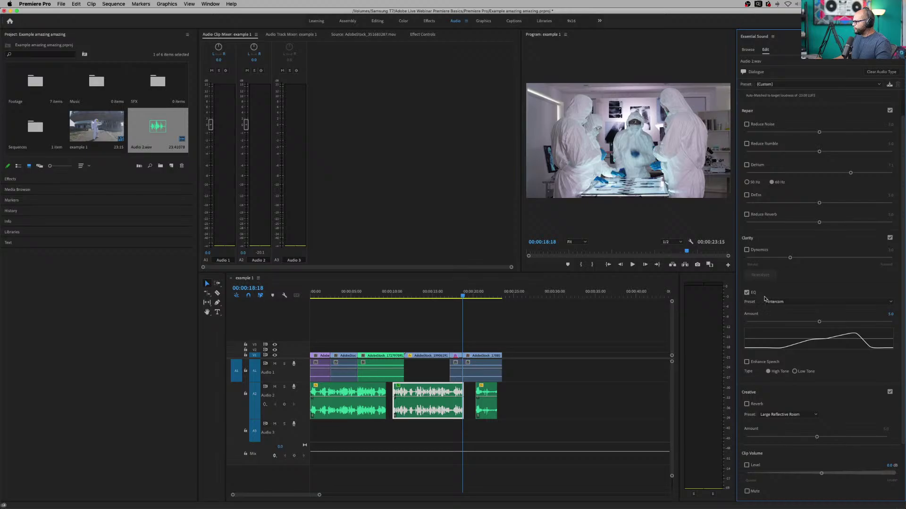
click(746, 292)
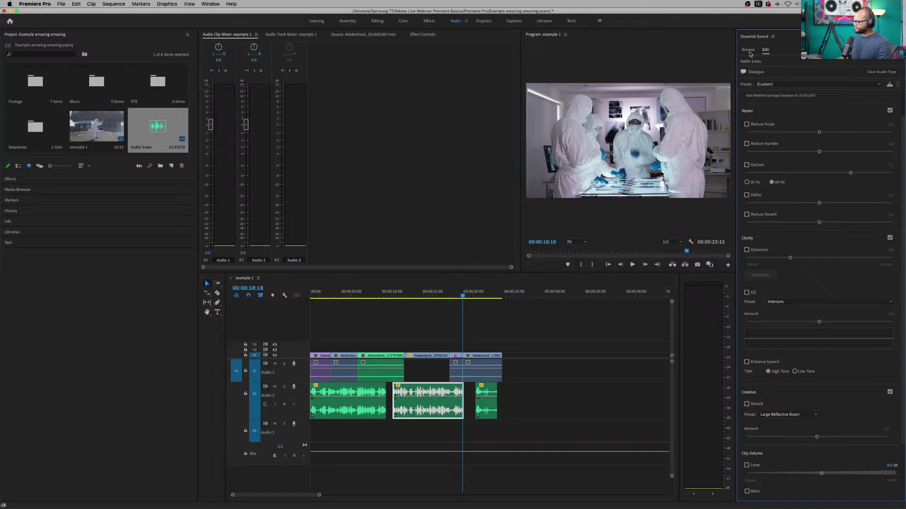
- Browse the Adobe Stock music in Essential Sound and filter it by the Groovy mood
click(748, 50)
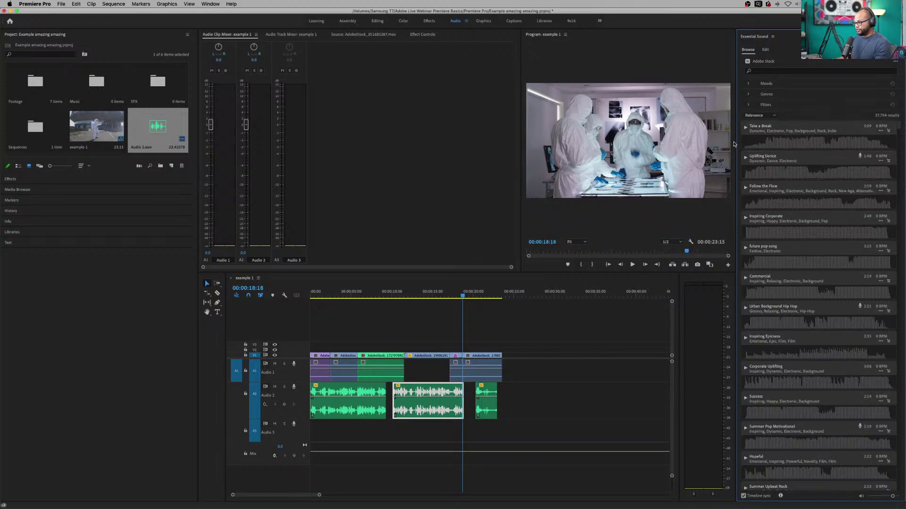
click(766, 84)
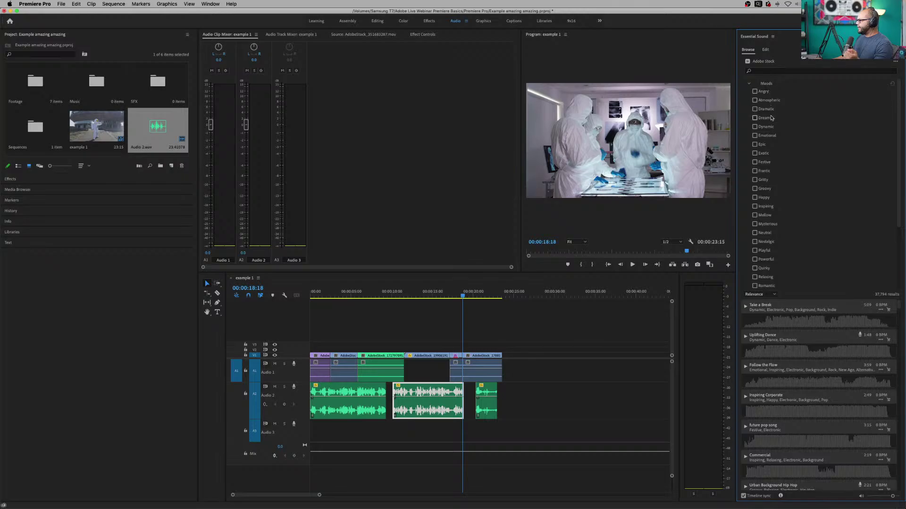
click(755, 190)
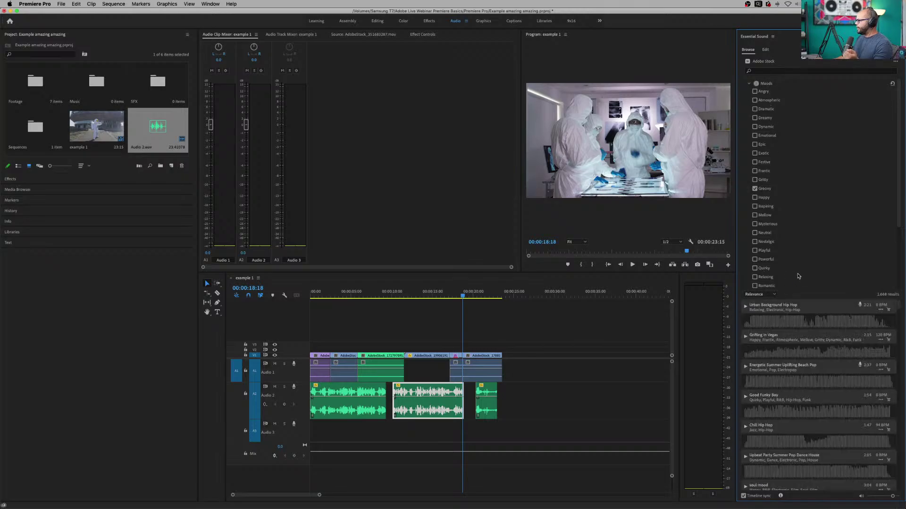
scroll(797, 250, down, 4)
scroll(796, 250, down, 1)
- Narrow the stock music to the Dance genre and the audio partner Epidemic Sound
click(782, 275)
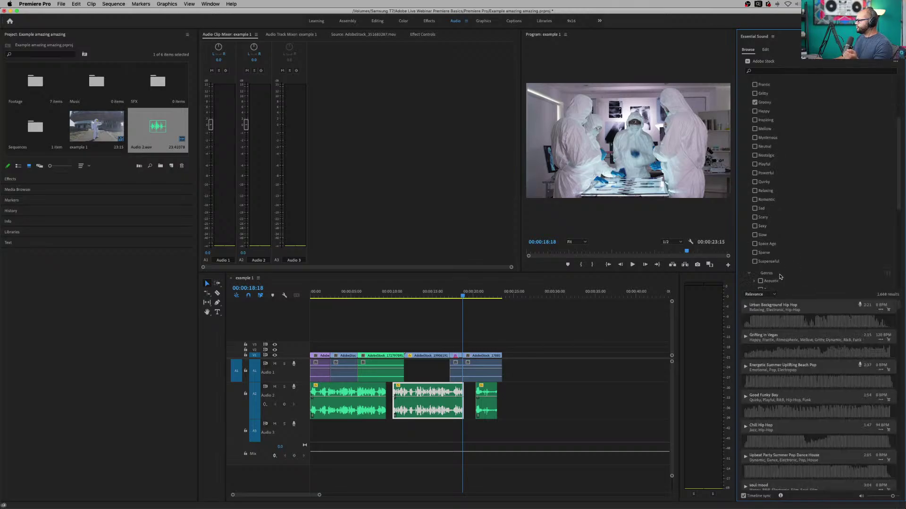
scroll(826, 250, down, 8)
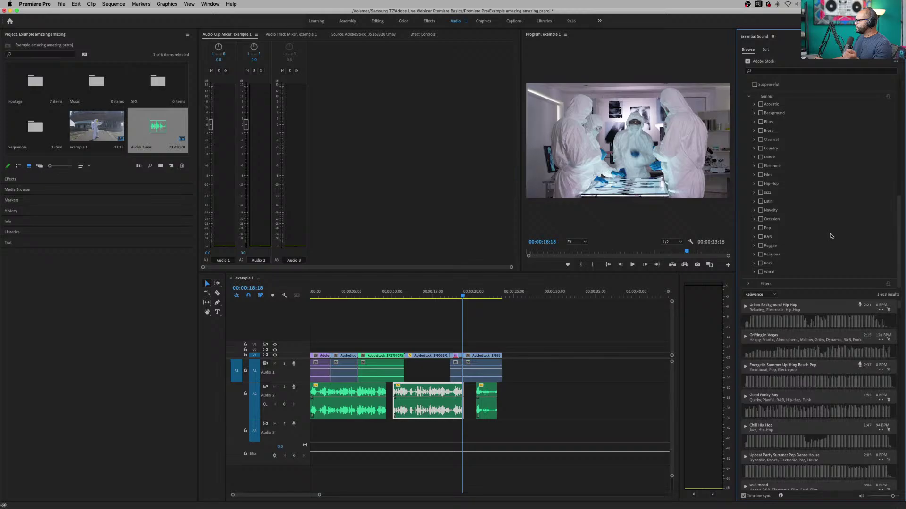
click(760, 157)
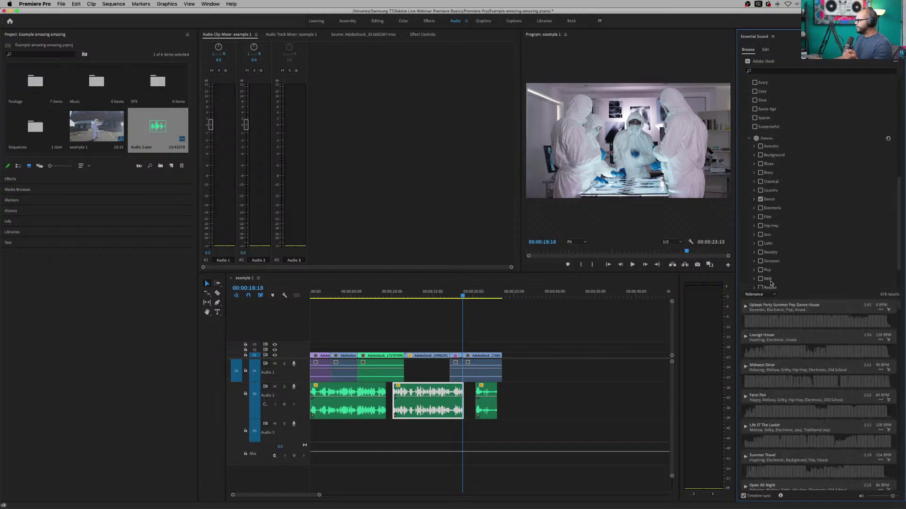
click(765, 283)
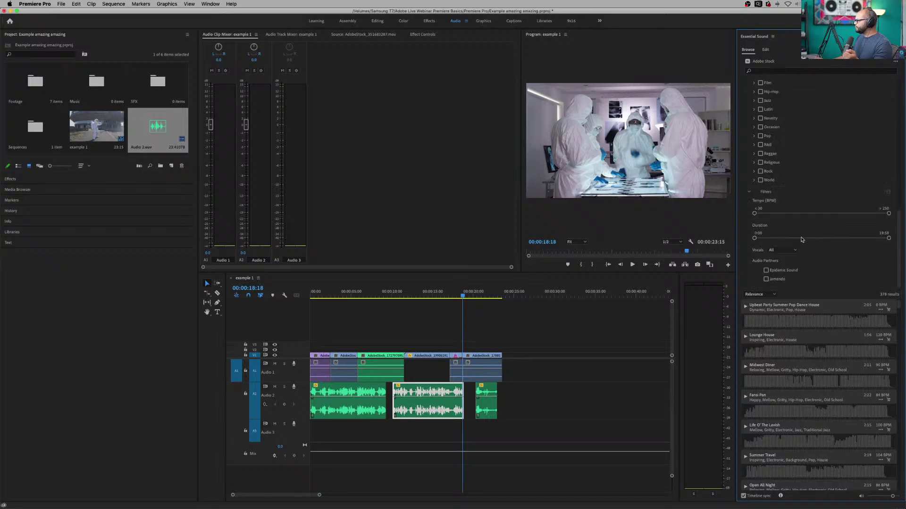
click(766, 270)
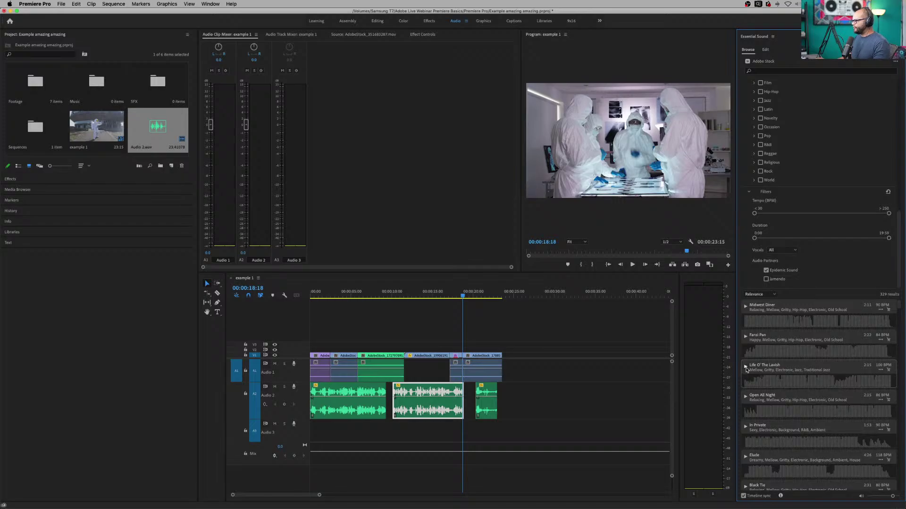
- Preview the stock track Life O' The Lavish with the timeline, including once from the start of the sequence
click(746, 368)
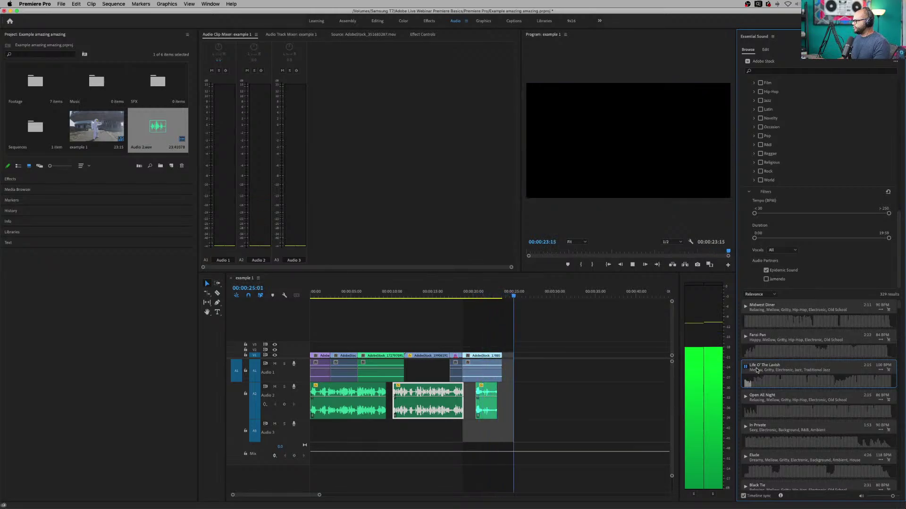
click(746, 367)
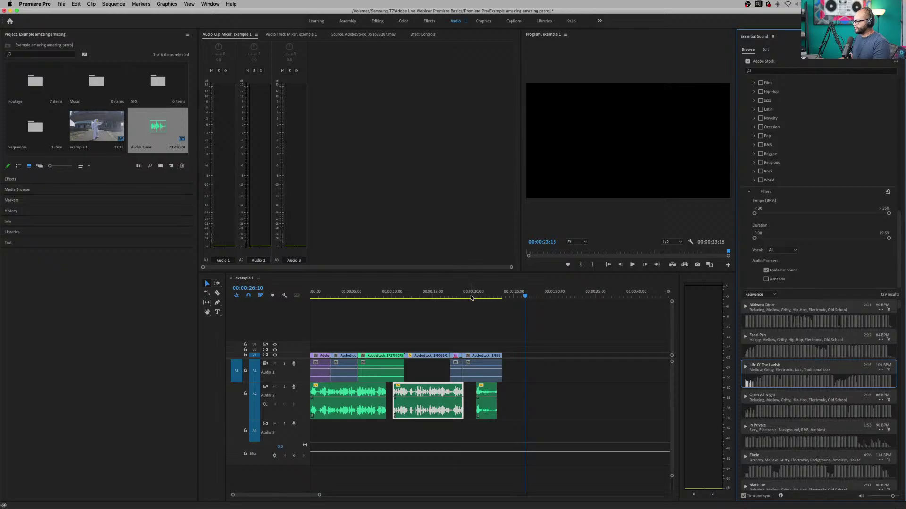
click(312, 296)
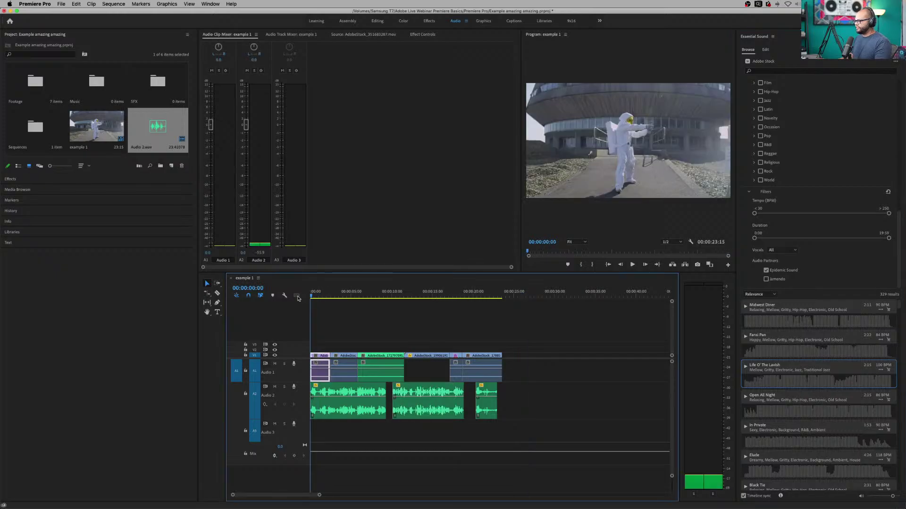
click(746, 367)
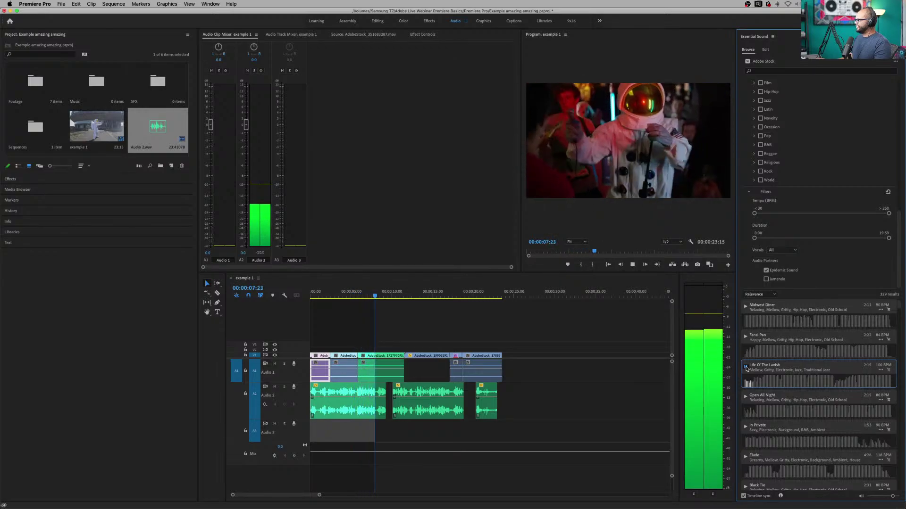
key(space)
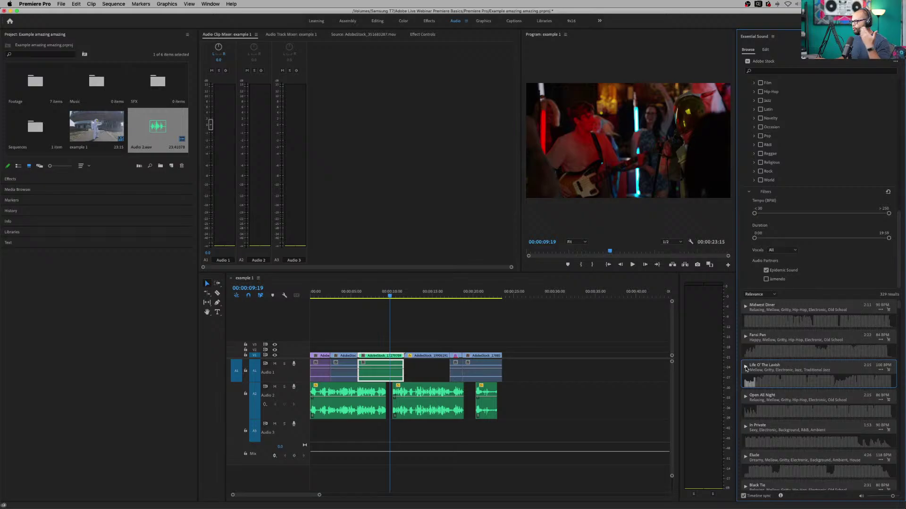
- Replay Life O' The Lavish from near the beginning of its waveform and turn off Timeline sync
click(746, 368)
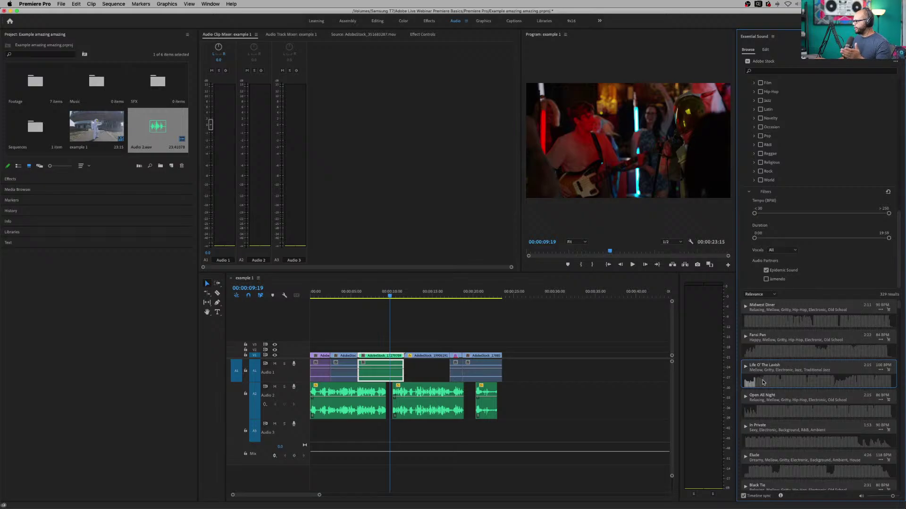
drag(779, 383, 746, 384)
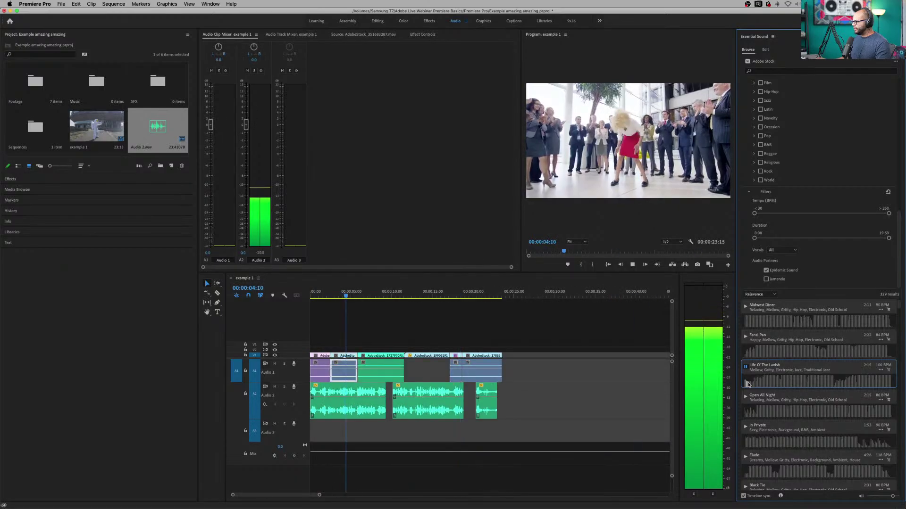
click(746, 368)
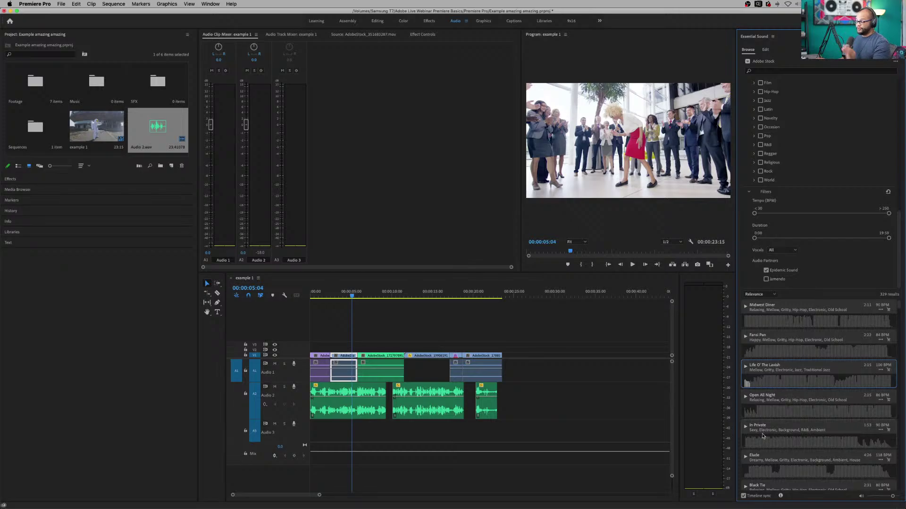
click(743, 497)
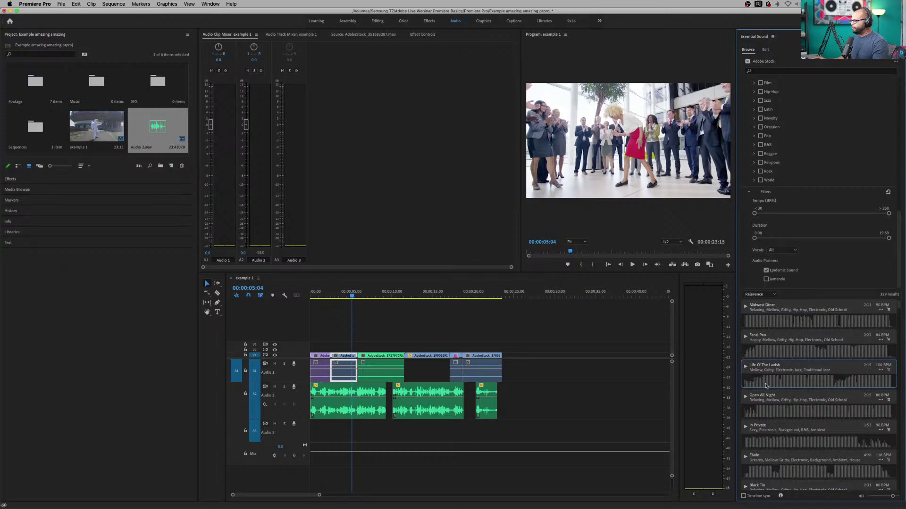
- Add the stock track Life O' The Lavish to the project
click(881, 371)
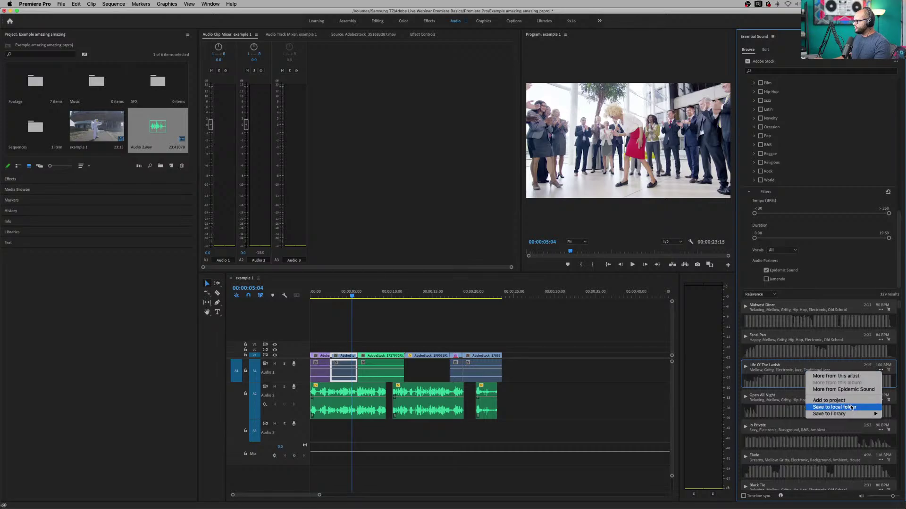
mouse_move(851, 414)
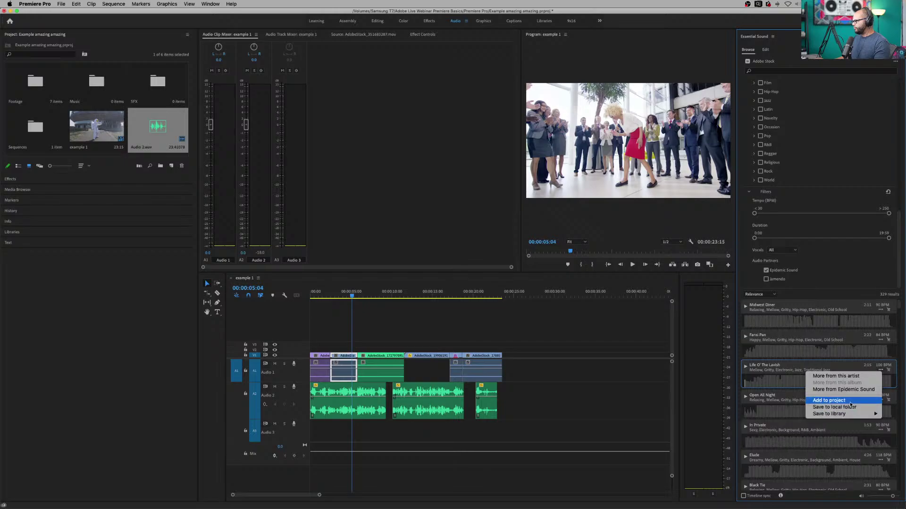
click(850, 401)
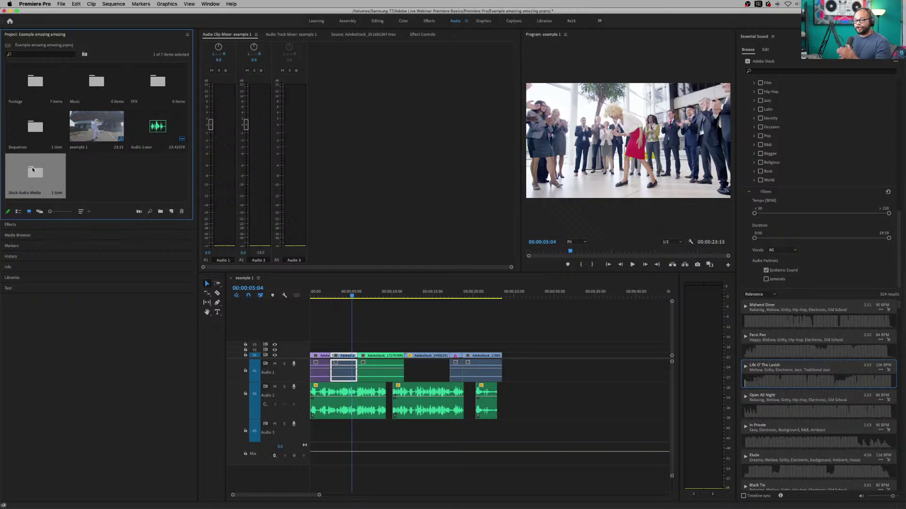
- Show the project items as a list, expand the Stock Audio Media bin and select Life O' The Lavish
click(19, 212)
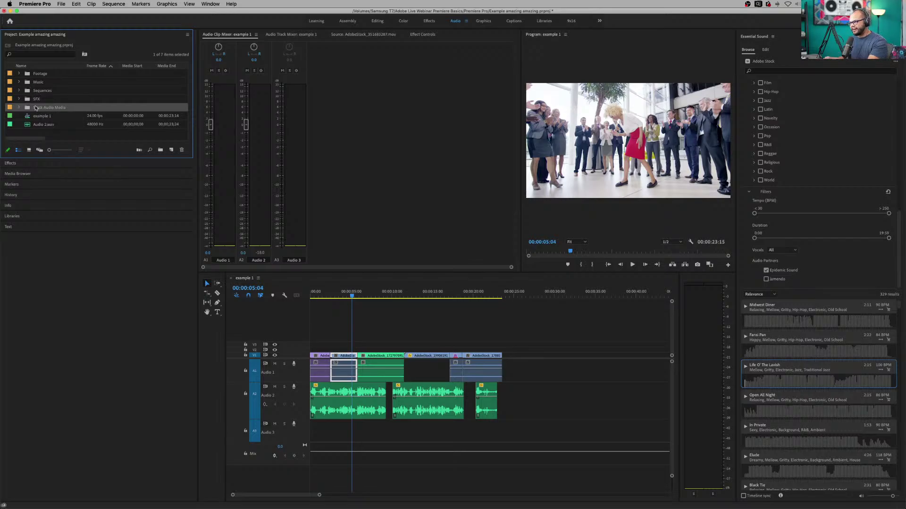
click(19, 108)
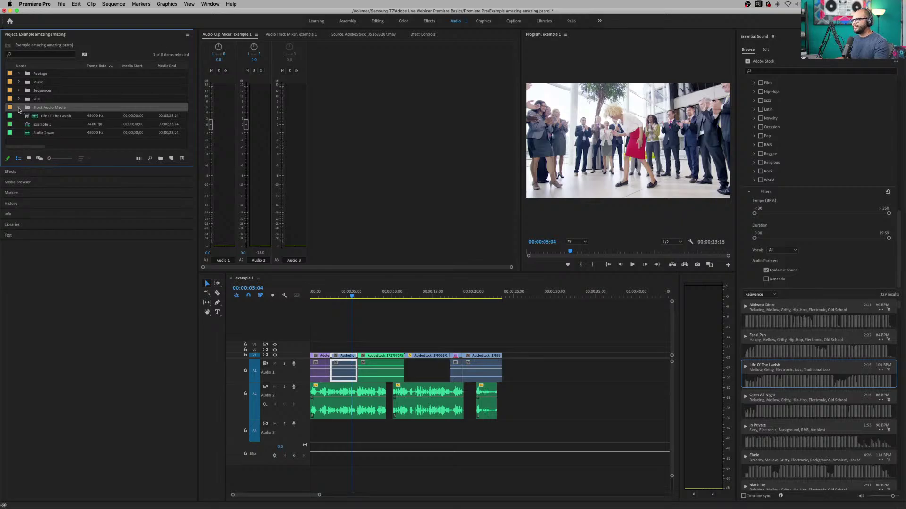
click(50, 117)
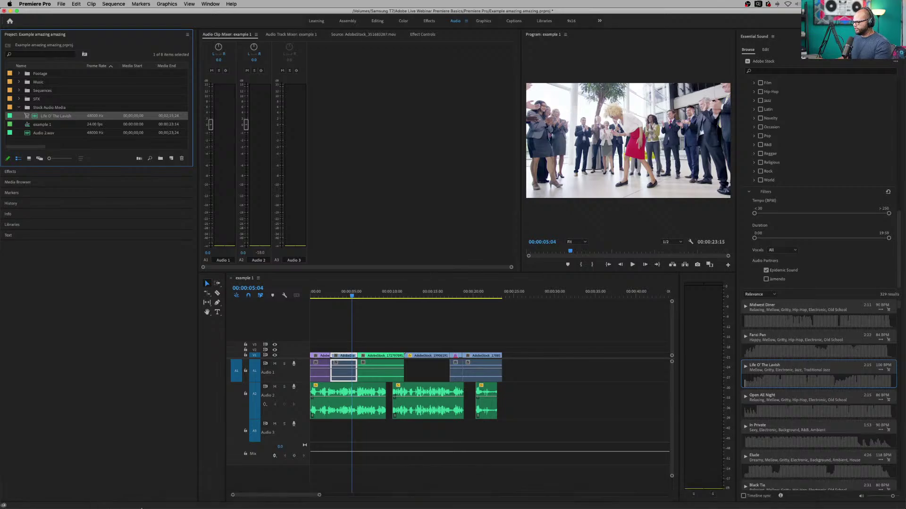
click(107, 495)
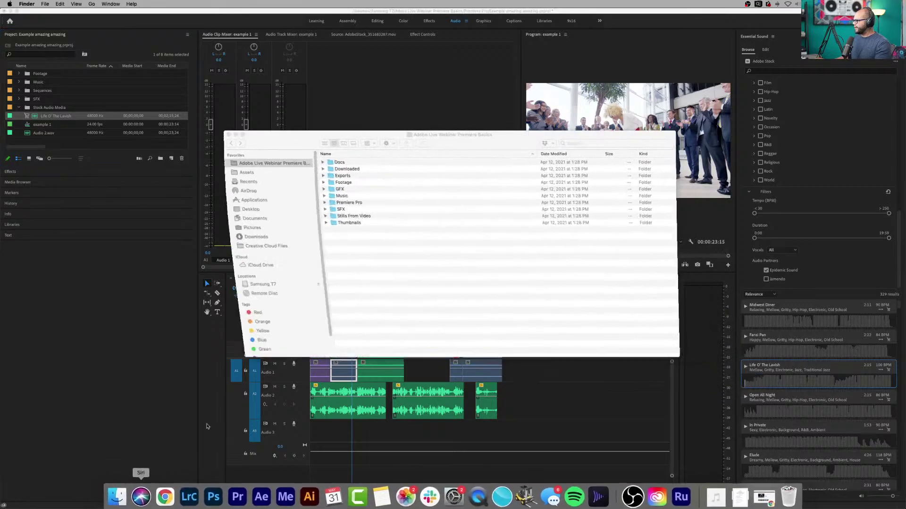
click(96, 256)
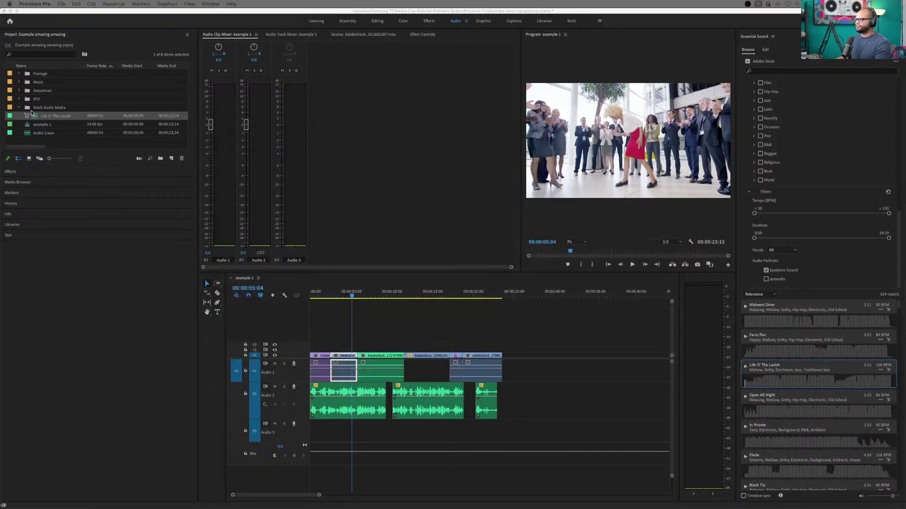
- Place Life O' The Lavish on track Audio 3 at the start of the sequence and return the playhead to the start
drag(35, 118, 298, 437)
click(293, 436)
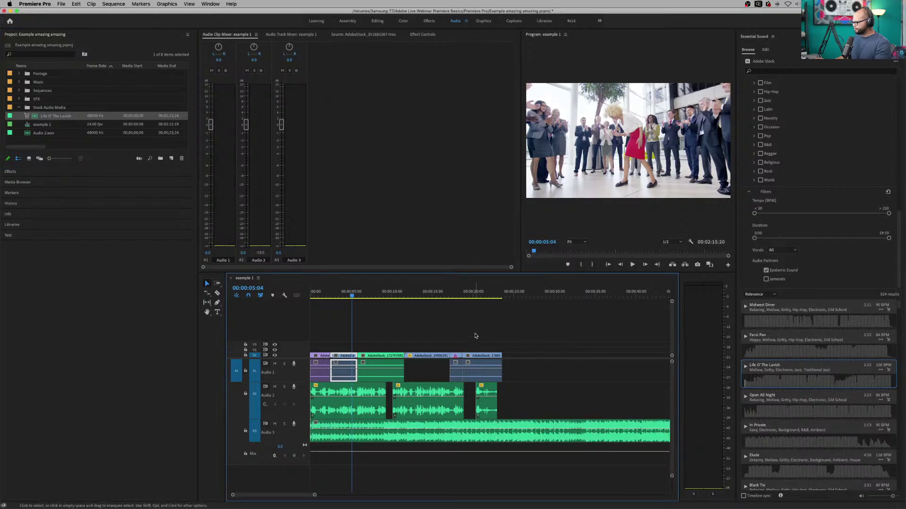
click(473, 335)
key(minus)
key(minus)
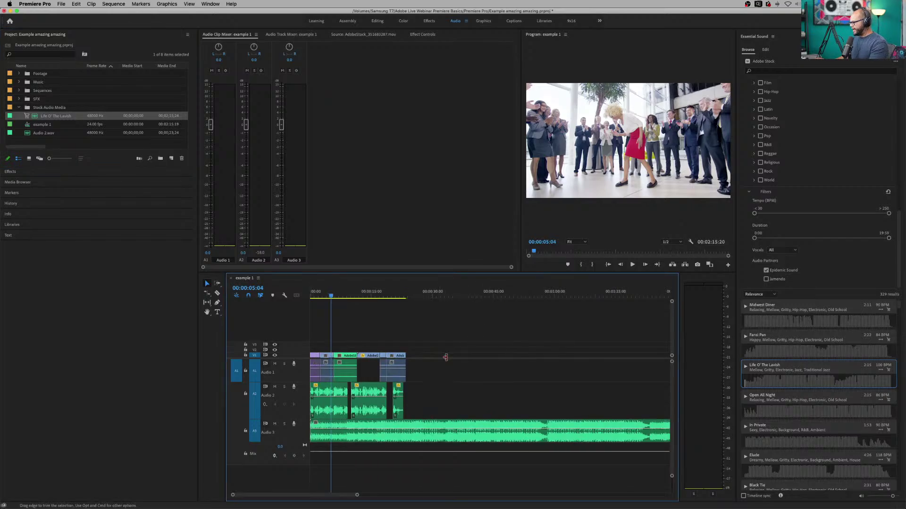
key(Home)
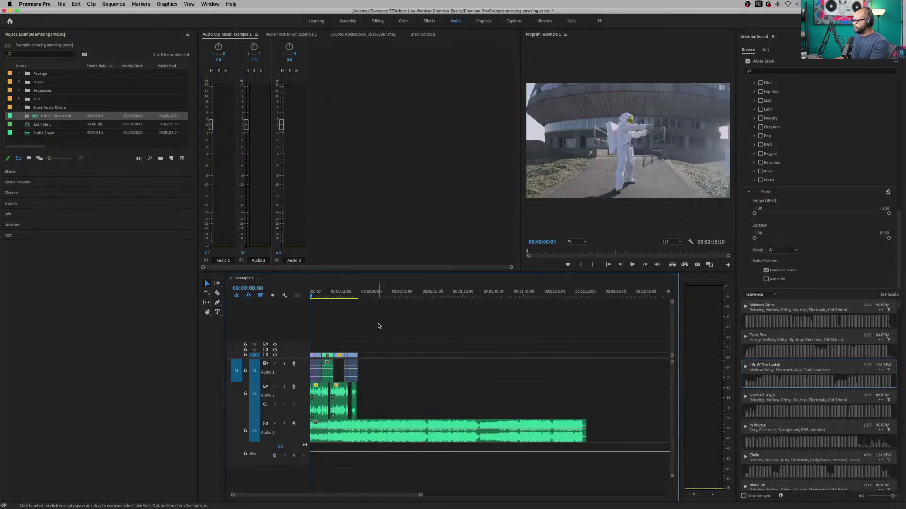
key(equal)
key(equal)
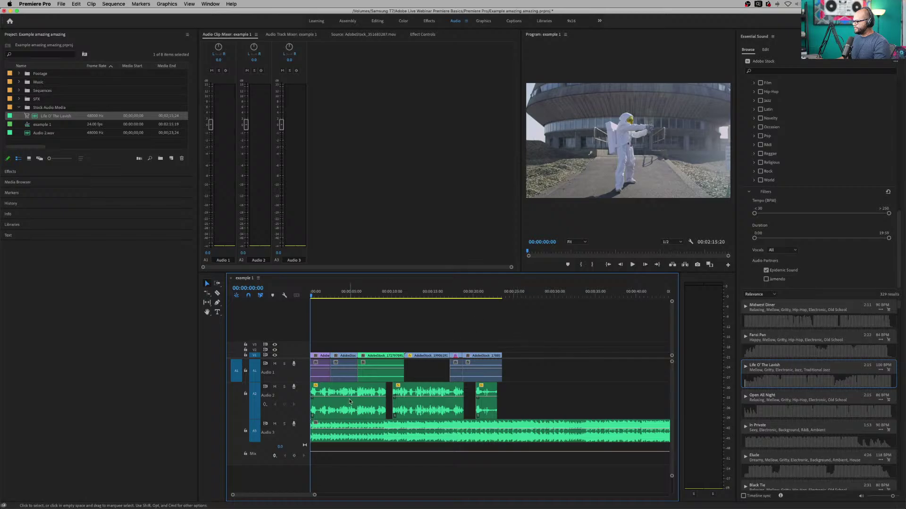
- Select the first voiceover clip and preview the opening seconds with the music
click(350, 402)
key(space)
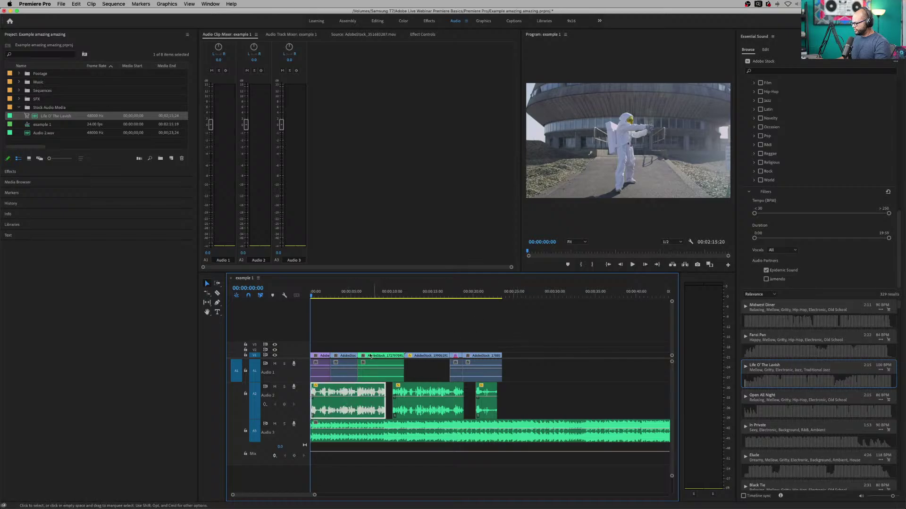
key(space)
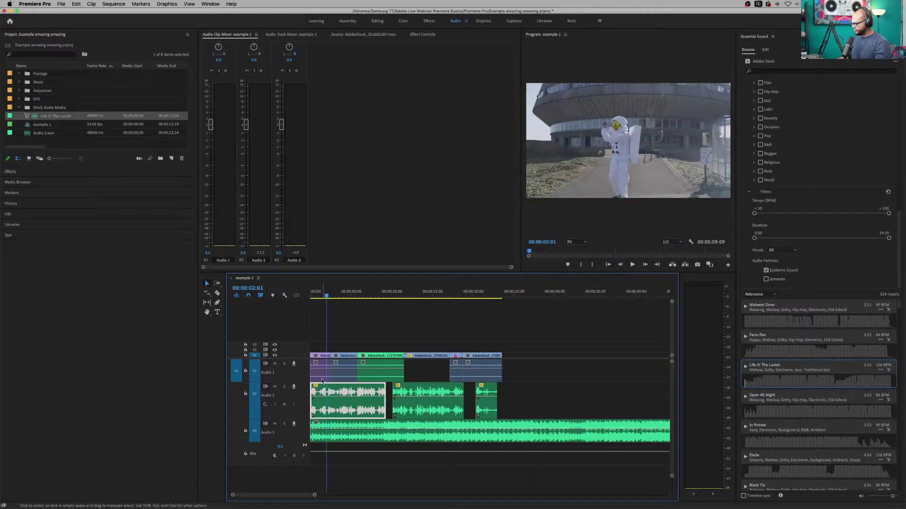
- Split the first voiceover clip at 00:00:01:00 and delete the part before the cut, leaving a gap
key(Home)
key(space)
key(space)
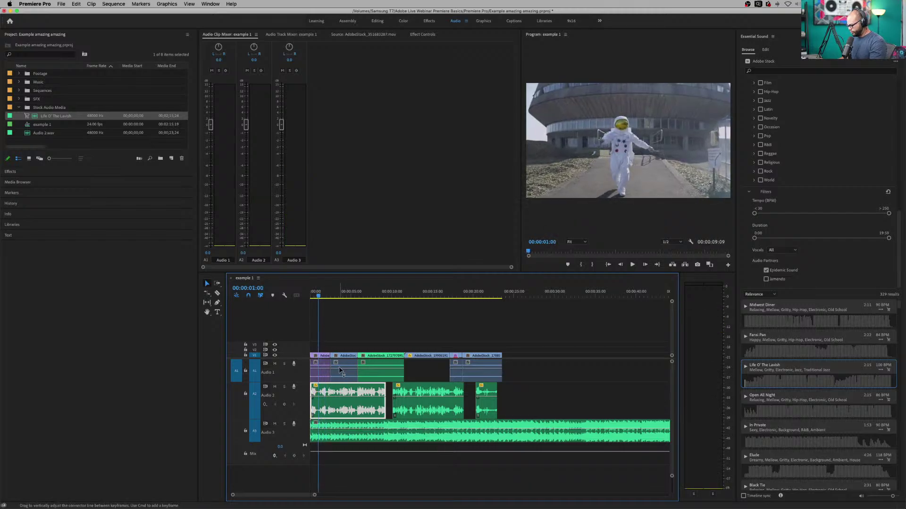
key(super+k)
key(Delete)
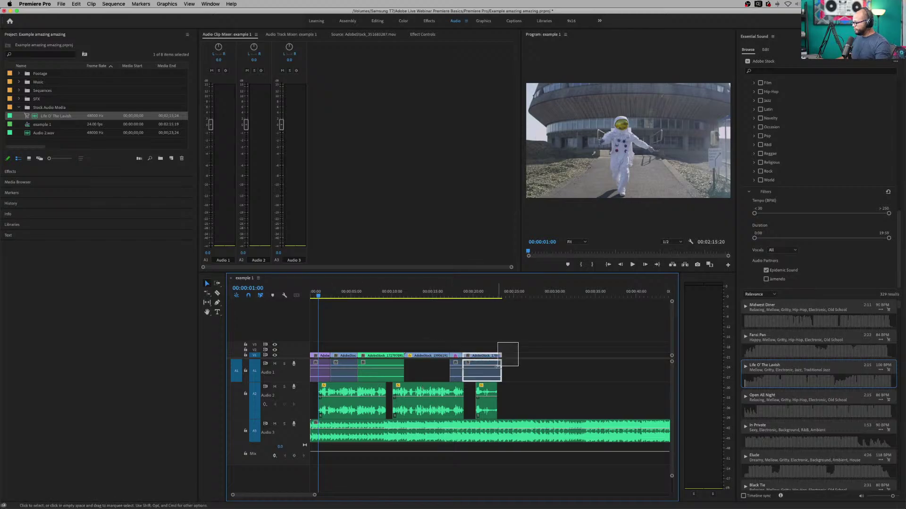
- Extend the last video clip to about 26 seconds and trim the end of the music clip to 00:00:26:14
drag(501, 354, 524, 355)
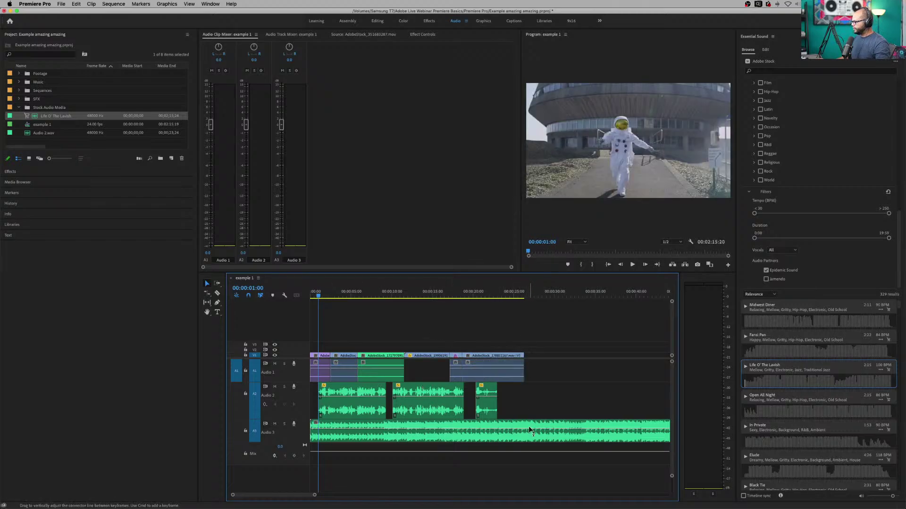
click(526, 294)
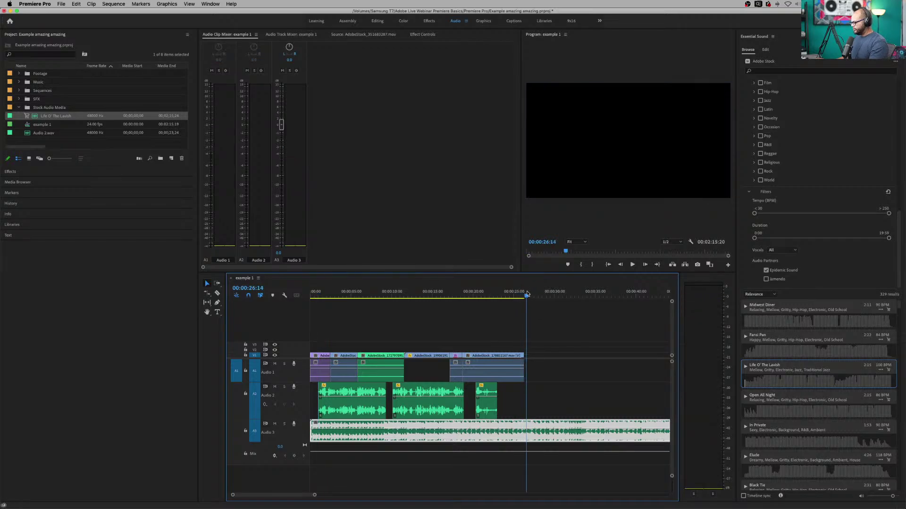
key(equal)
key(minus)
key(minus)
key(minus)
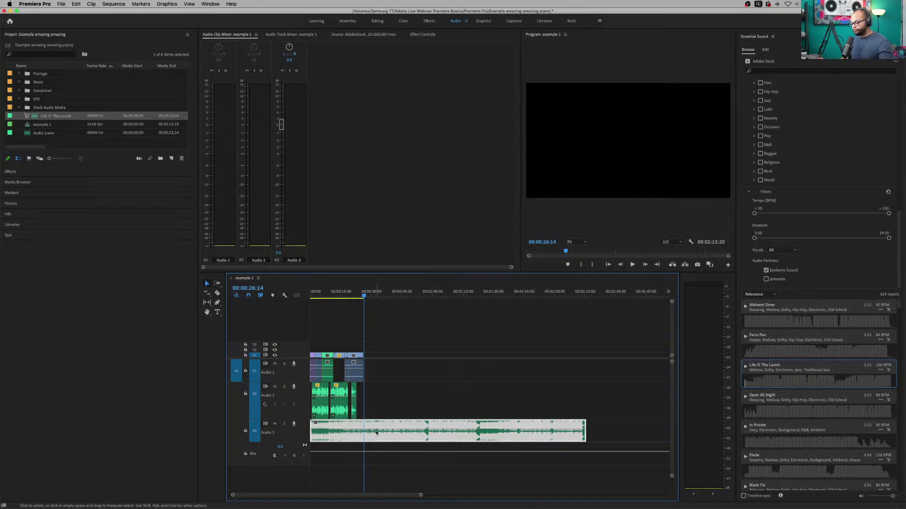
key(w)
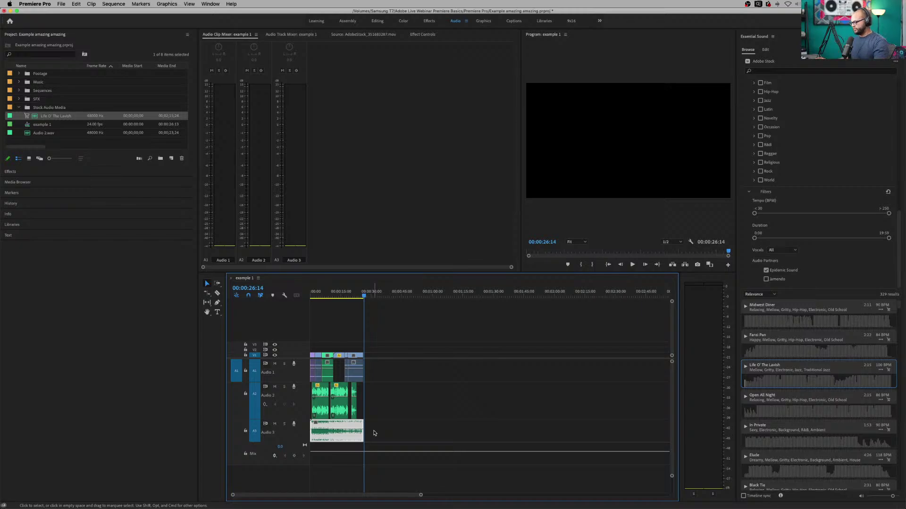
- Tag the trimmed Life O' The Lavish clip as Music in Essential Sound
key(=)
key(=)
key(=)
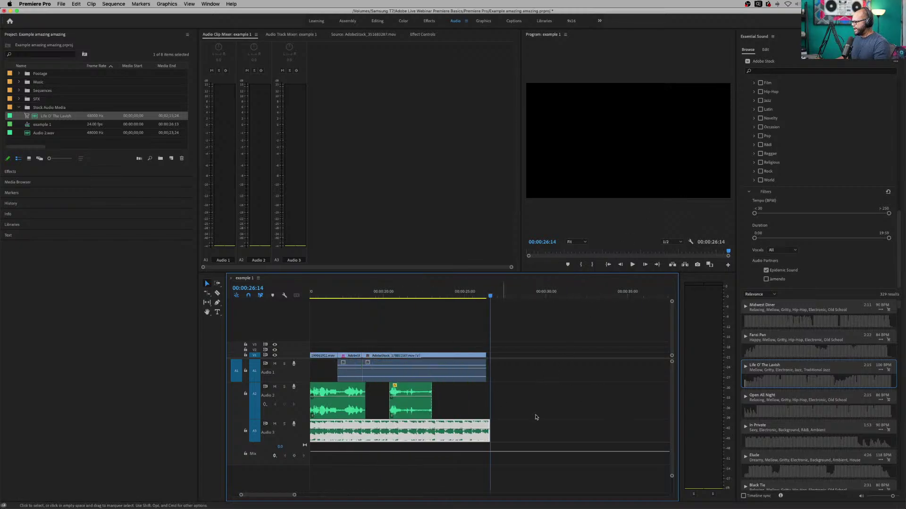
click(765, 49)
key(minus)
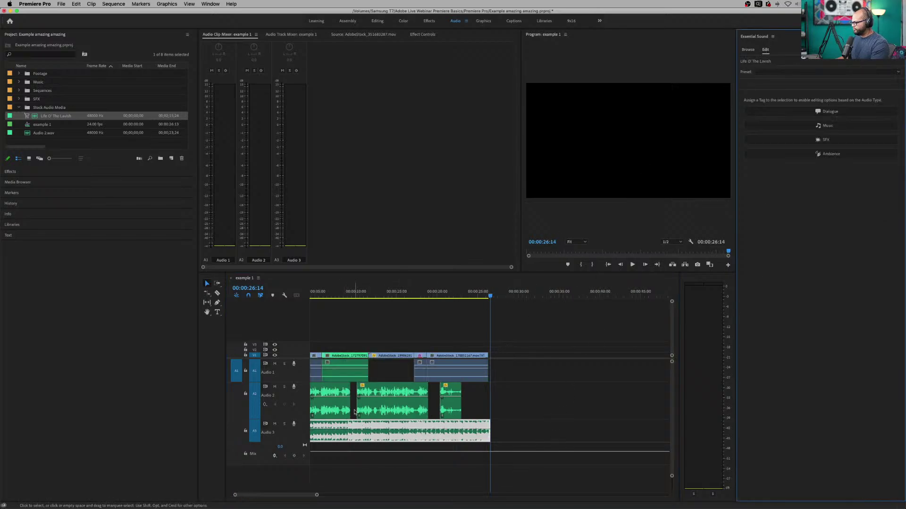
mouse_move(357, 433)
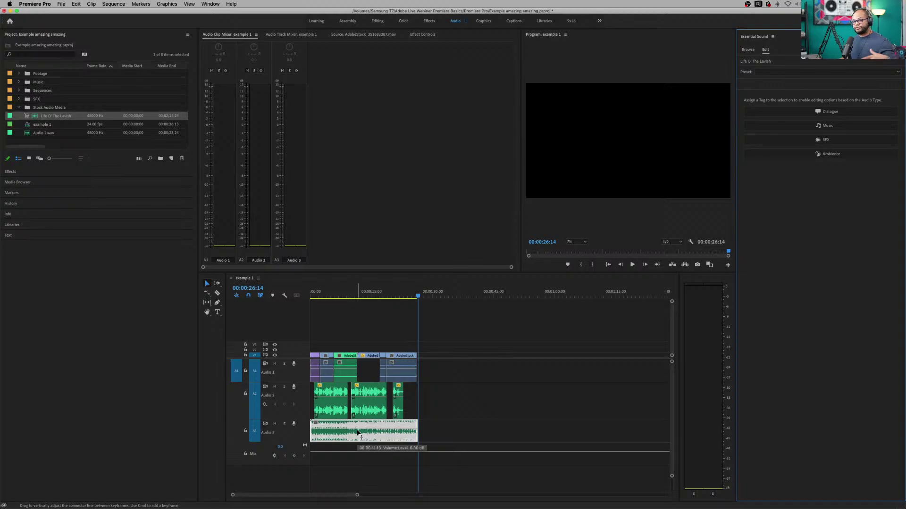
click(830, 127)
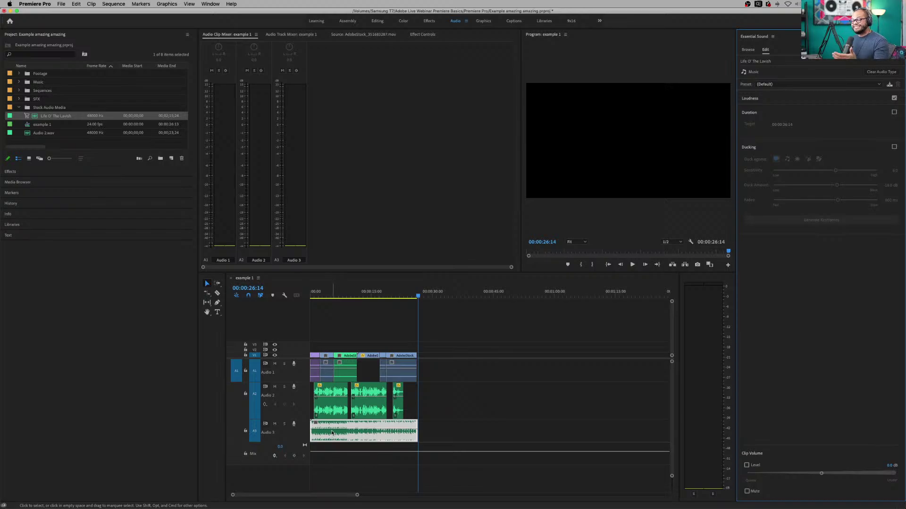
- Apply an Adjust Gain change to the Life O' The Lavish clip on Audio 3
right_click(359, 426)
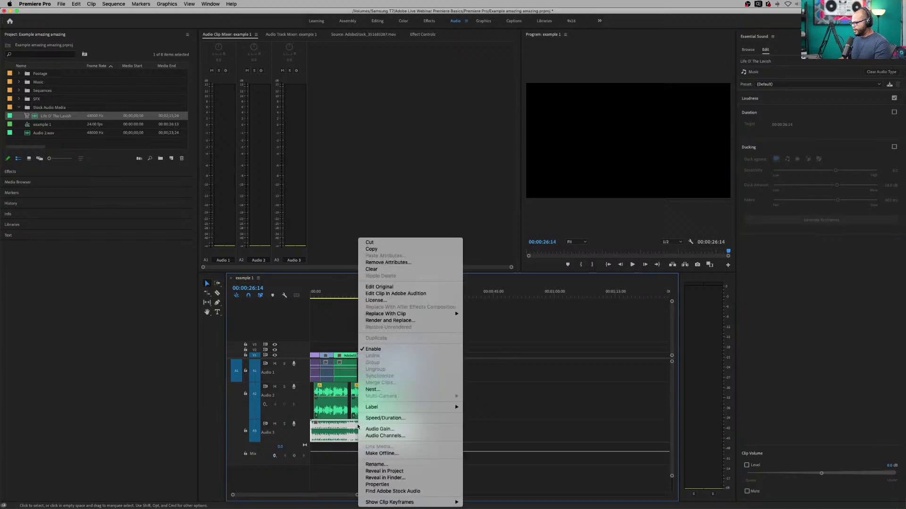
click(378, 430)
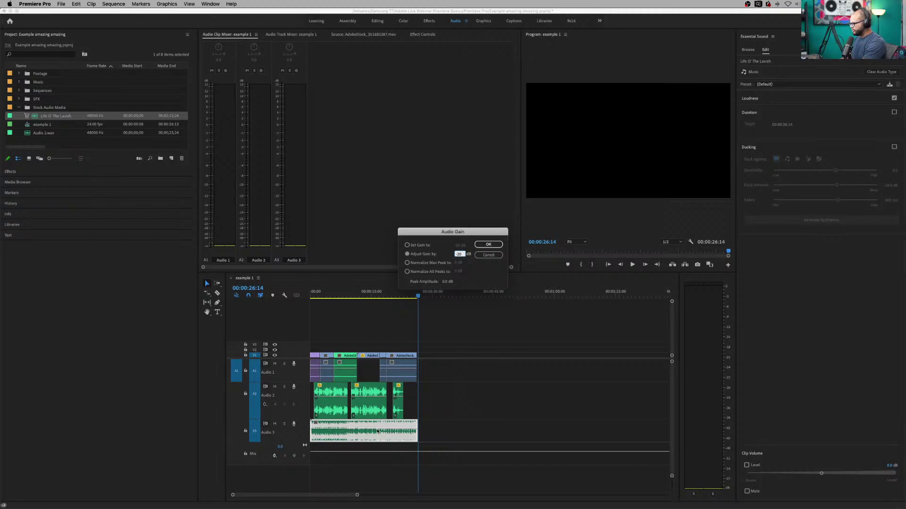
click(489, 244)
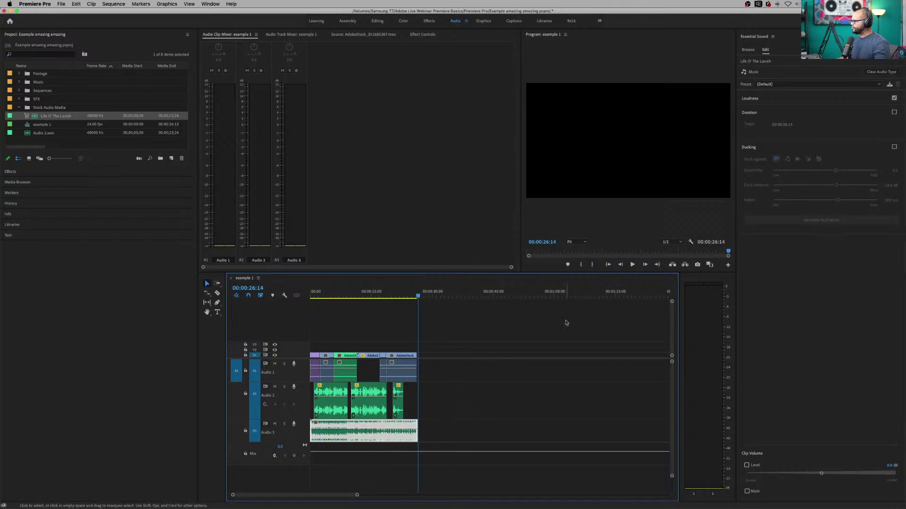
- Widen the timeline by narrowing the audio meters, the project items area and the empty space beside the tools
key(=)
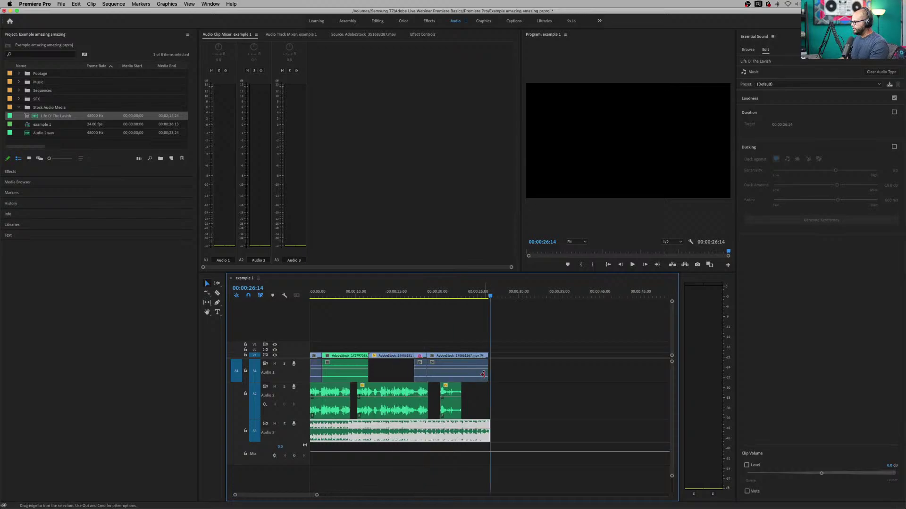
scroll(479, 401, left, 3)
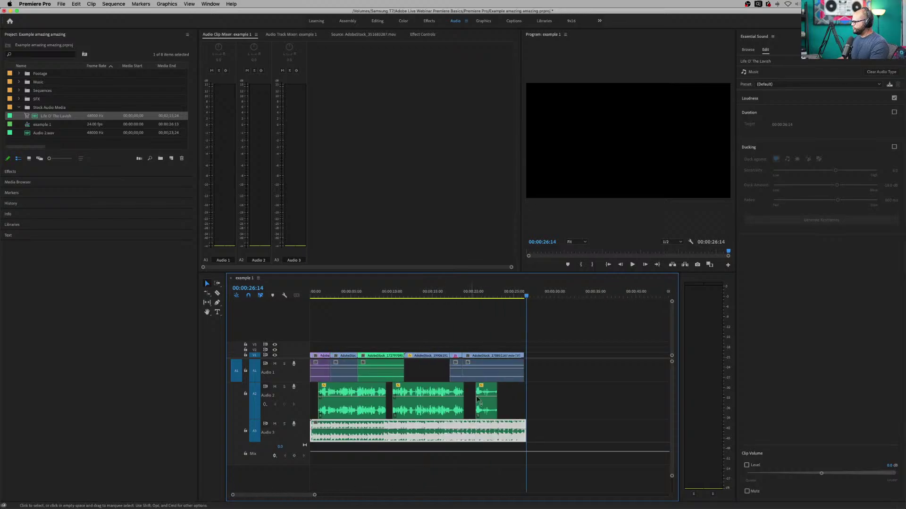
drag(679, 314, 712, 313)
drag(198, 260, 93, 260)
drag(225, 307, 67, 318)
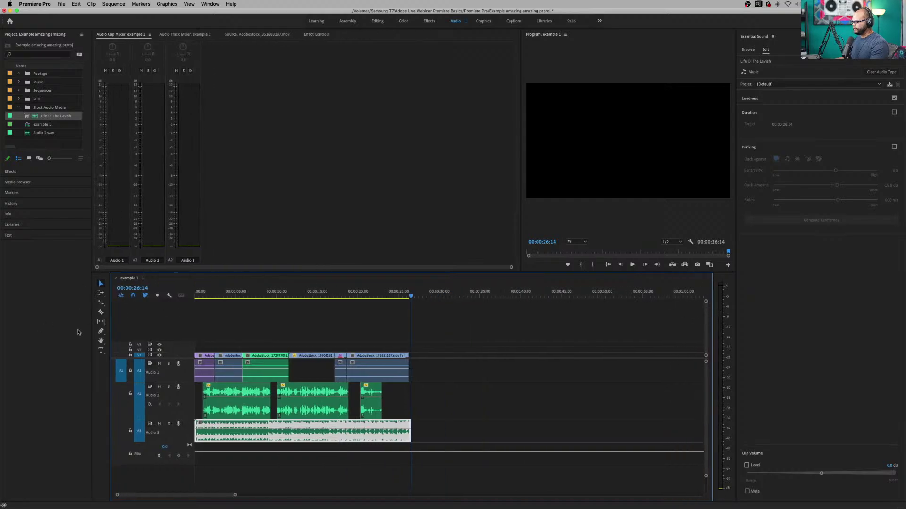
- Enable Ducking against dialogue for the music clip, generate its keyframes and make track Audio 3 taller
key(=)
key(=)
key(-)
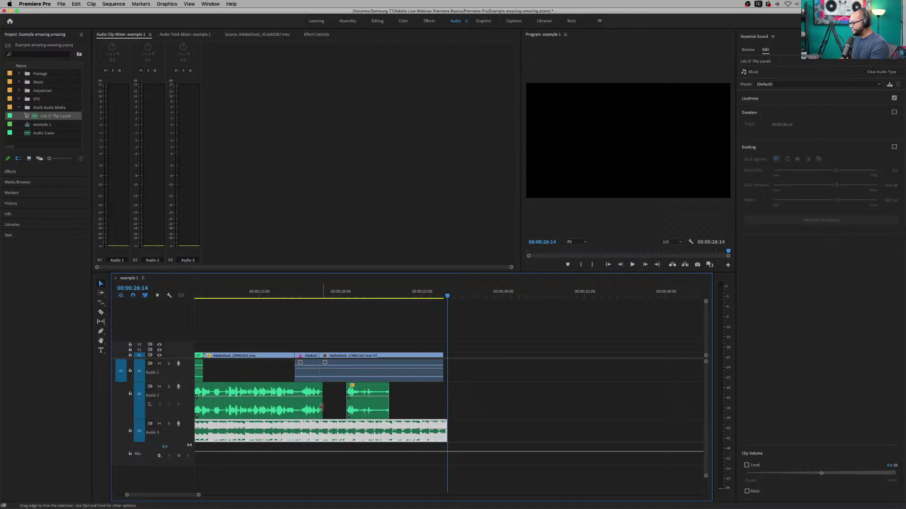
key(backslash)
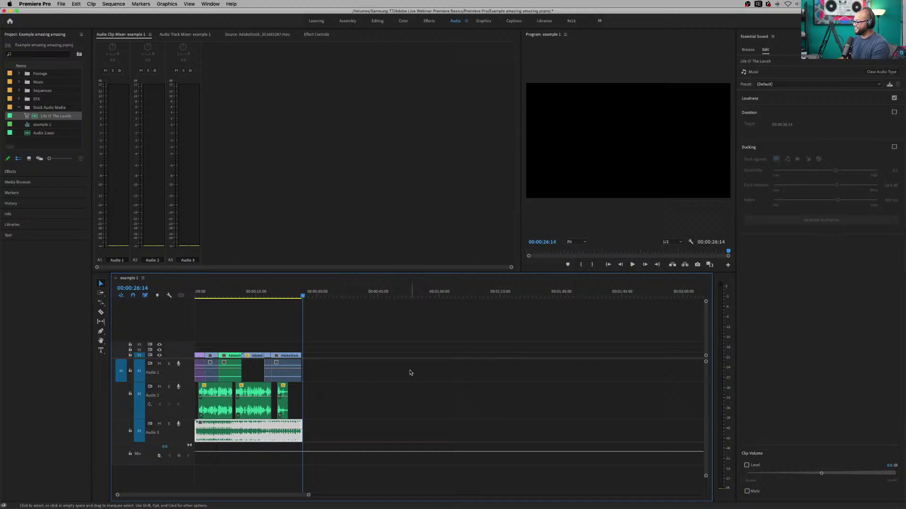
key(equal)
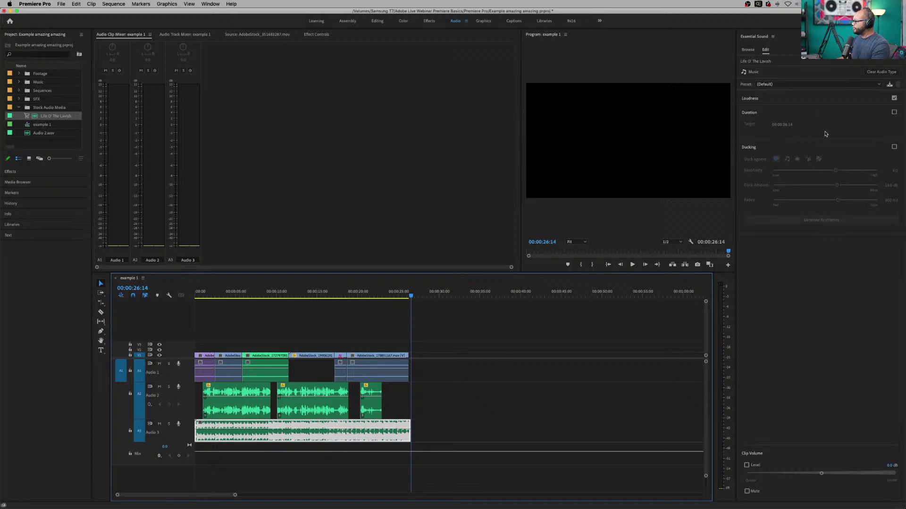
click(894, 147)
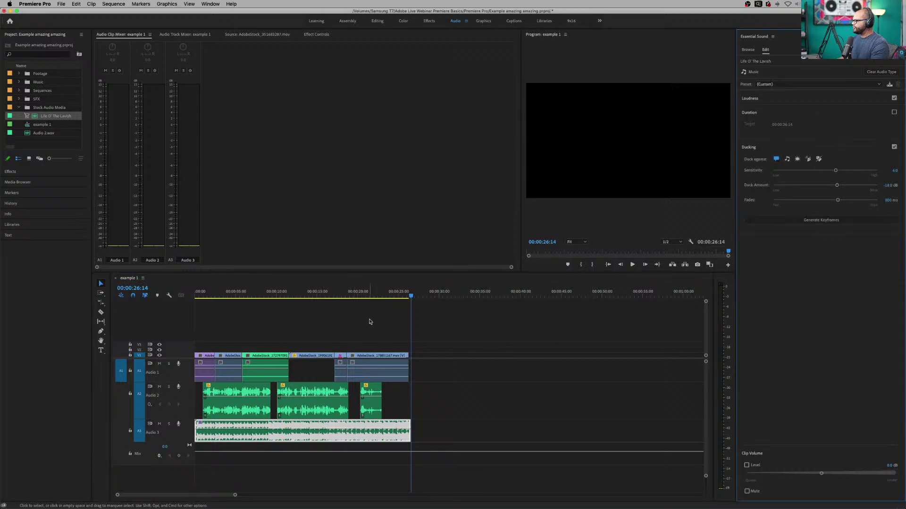
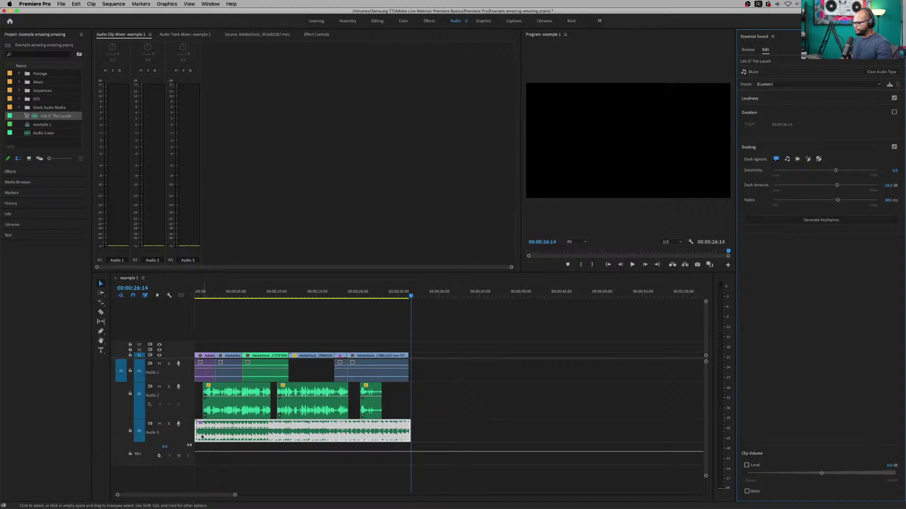
scroll(192, 432, up, 3)
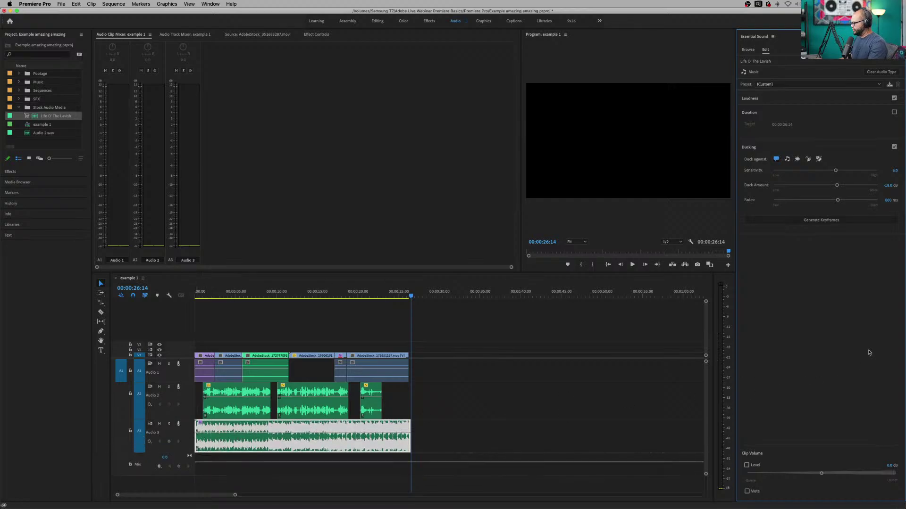
click(824, 216)
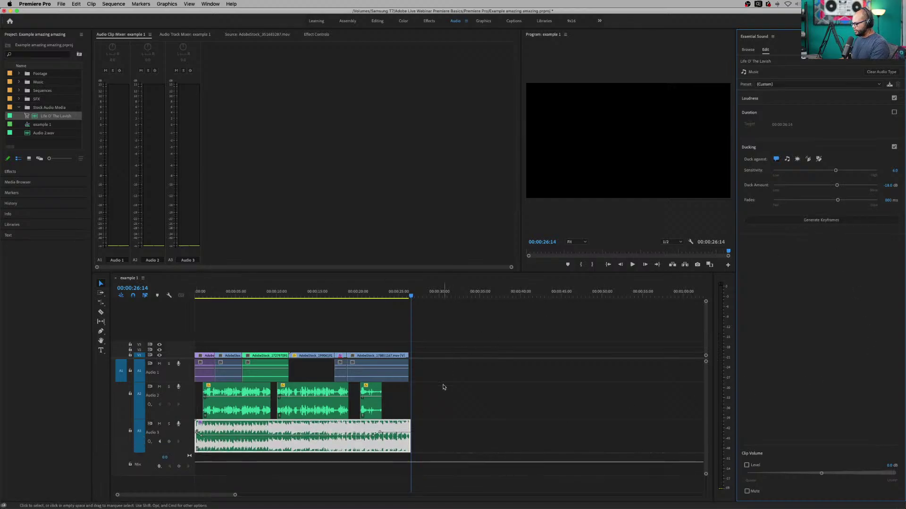
scroll(368, 424, up, 3)
scroll(368, 425, down, 3)
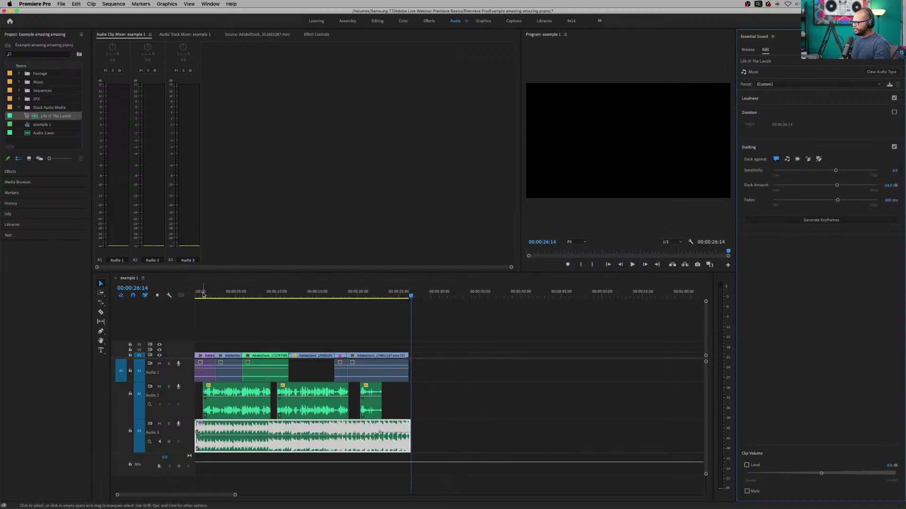
- Enlarge Audio 3 further near the sequence start and set the music's Duck Amount to about -22 dB and Fades to about 460 ms
click(201, 295)
key(=)
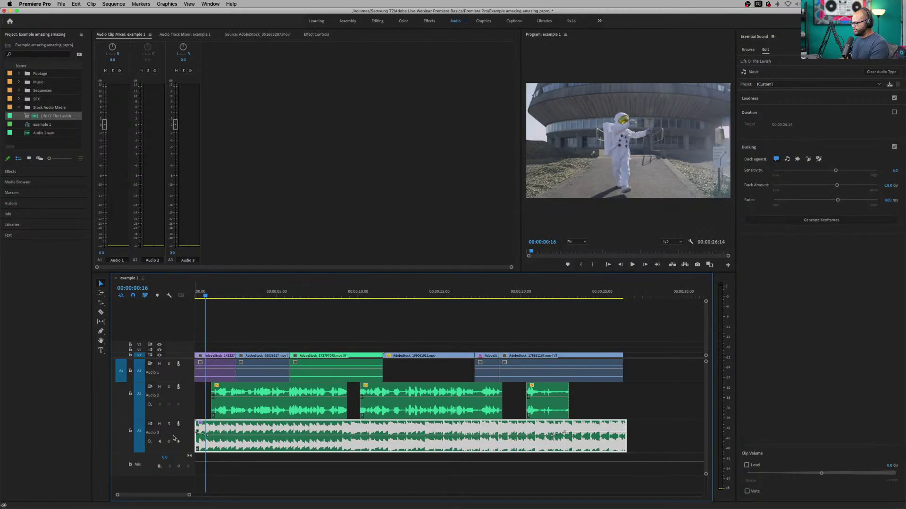
scroll(175, 438, up, 5)
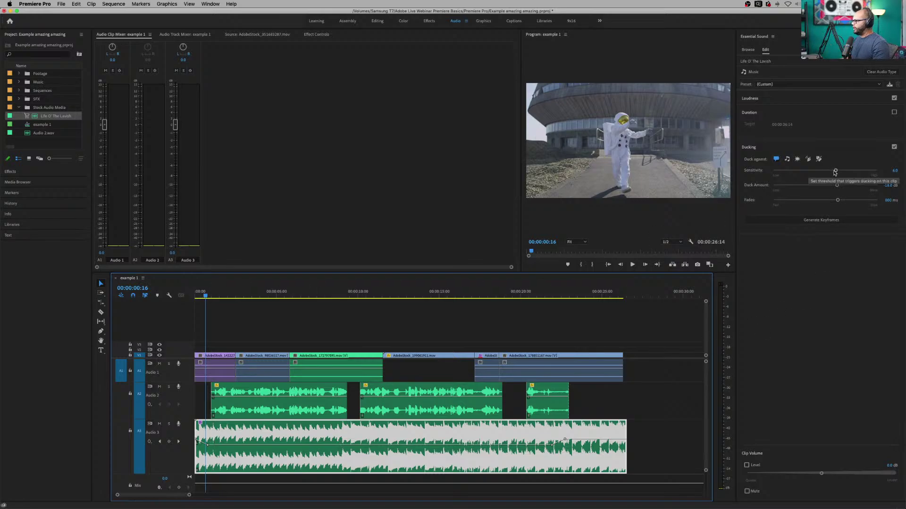
click(887, 185)
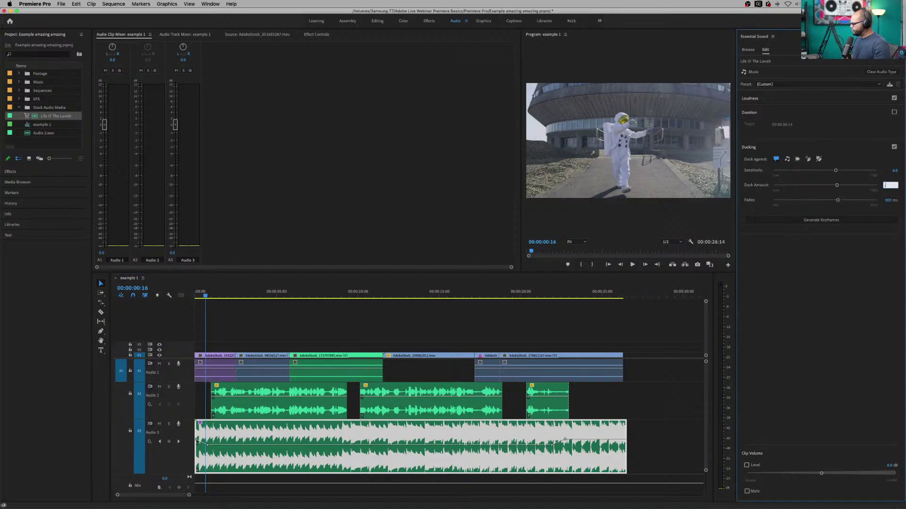
key(Return)
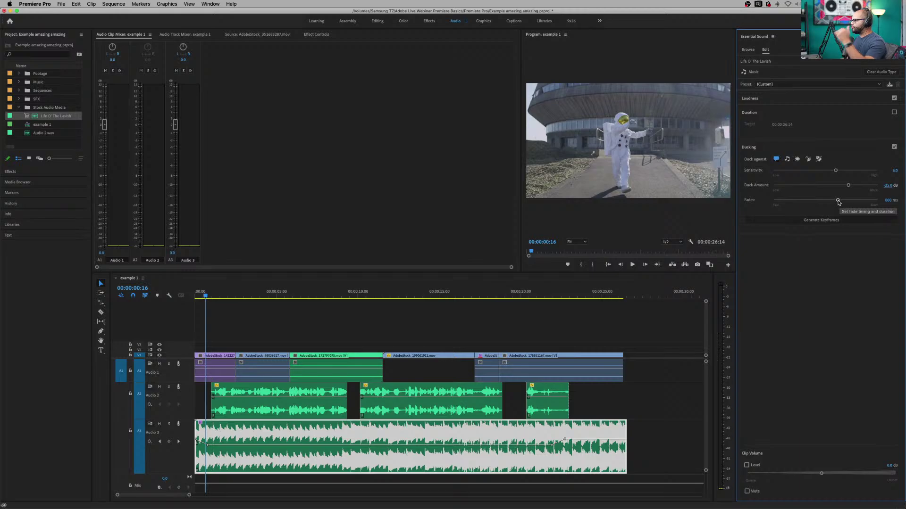
drag(838, 202, 825, 202)
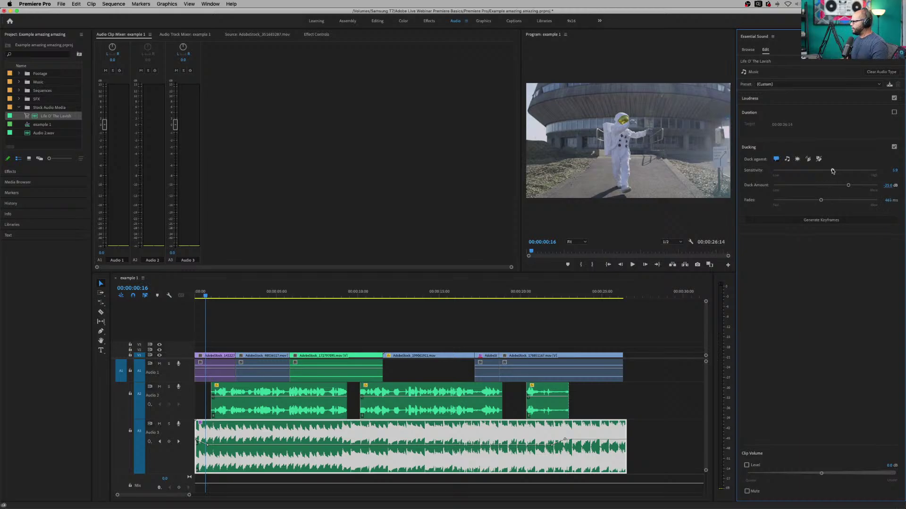
- Raise the music's ducking Sensitivity slightly and play the sequence from its start to about 00:00:09:20
drag(832, 171, 834, 171)
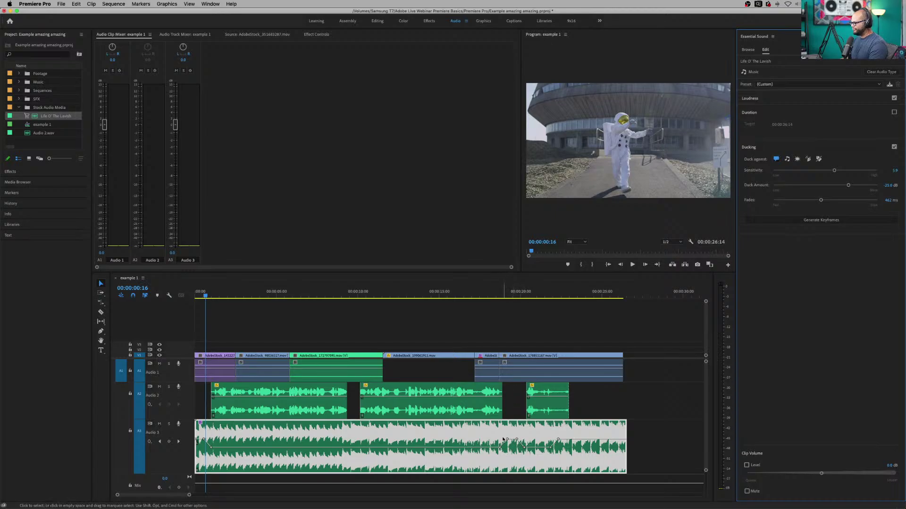
click(147, 297)
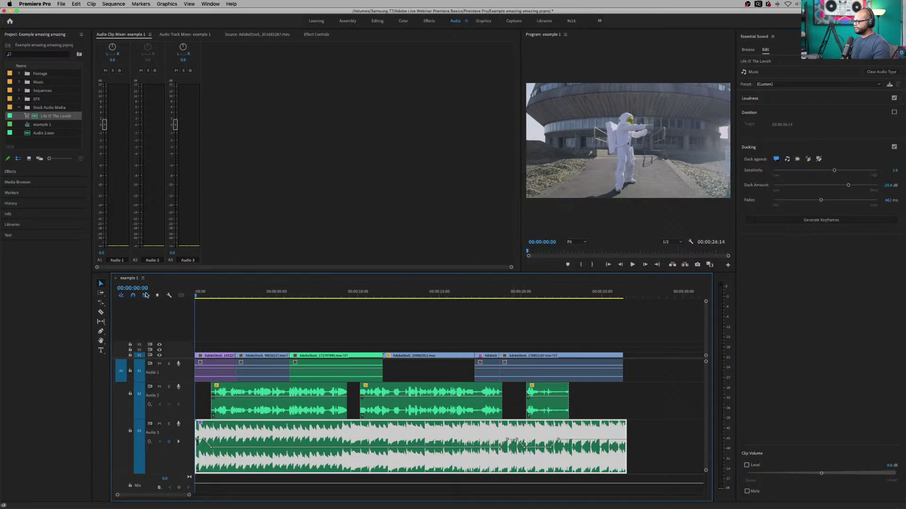
key(space)
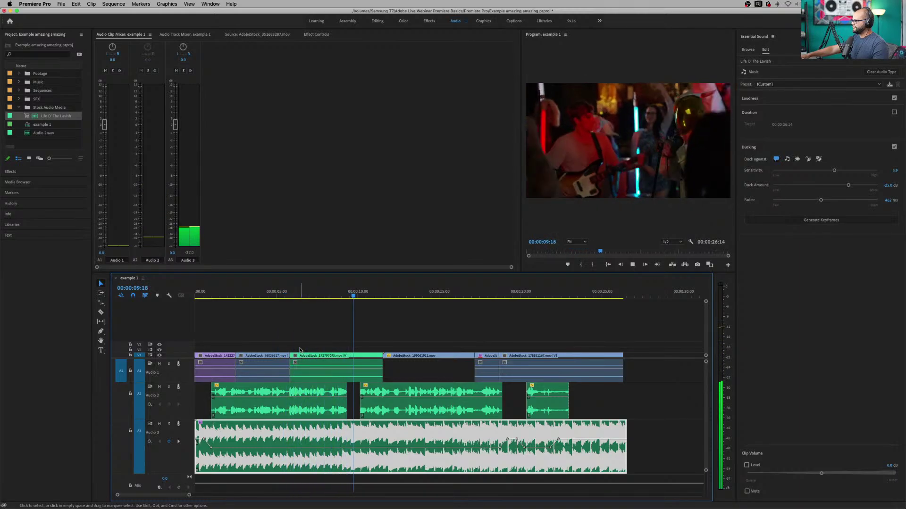
key(space)
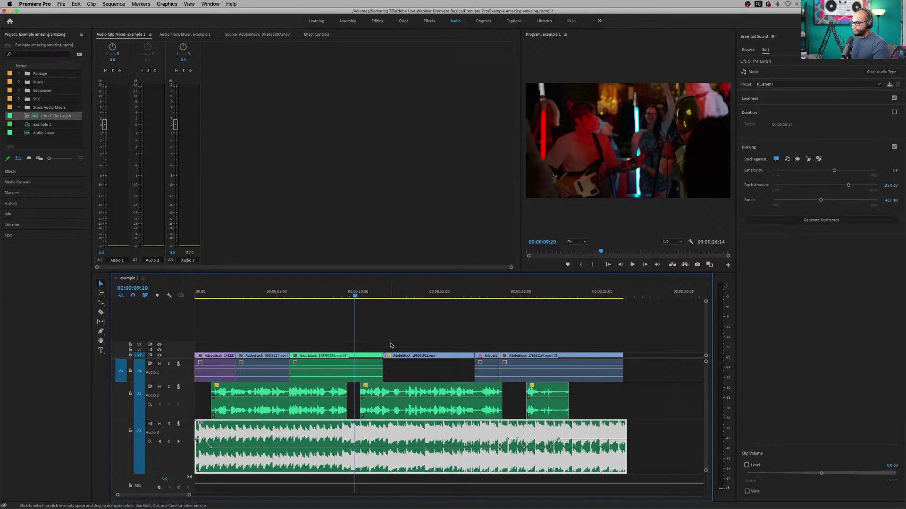
- Play the last voiceover clip on Audio 2 from about 00:00:20:05 and stop the playhead at 00:00:21:07
click(486, 340)
key(minus)
key(minus)
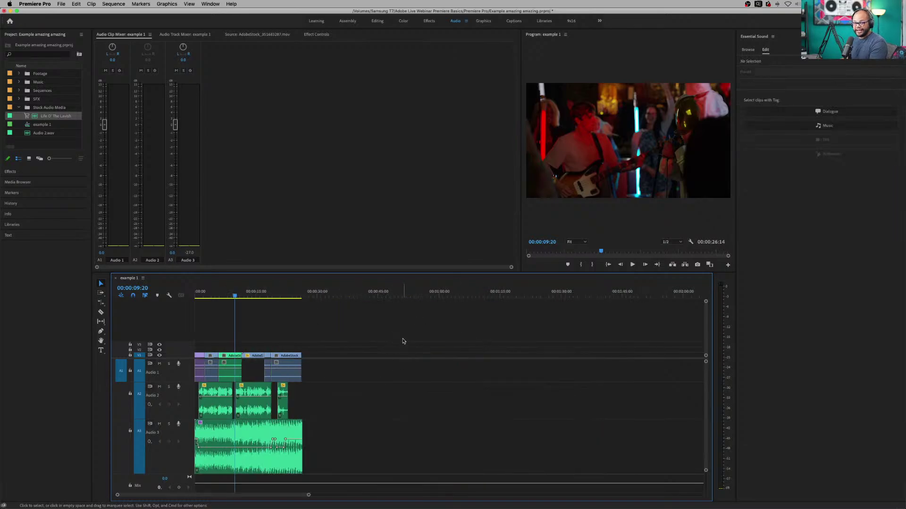
click(296, 294)
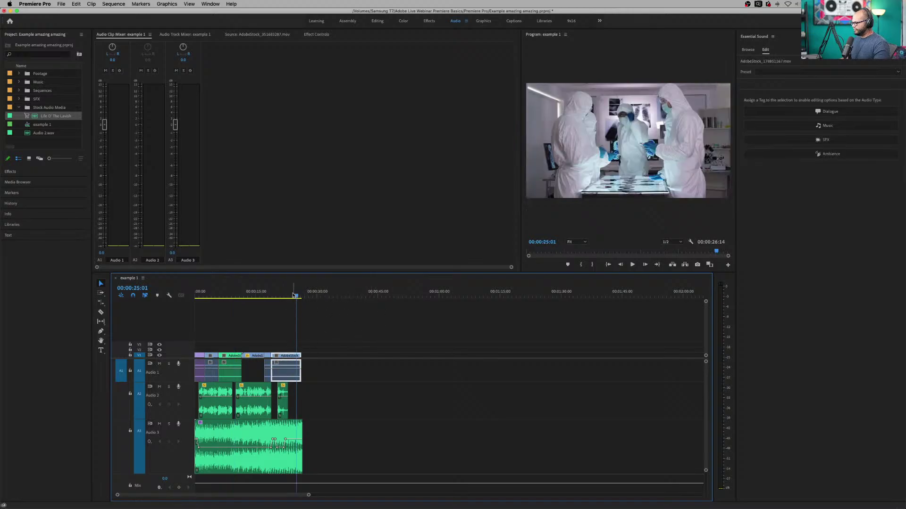
drag(297, 295, 283, 294)
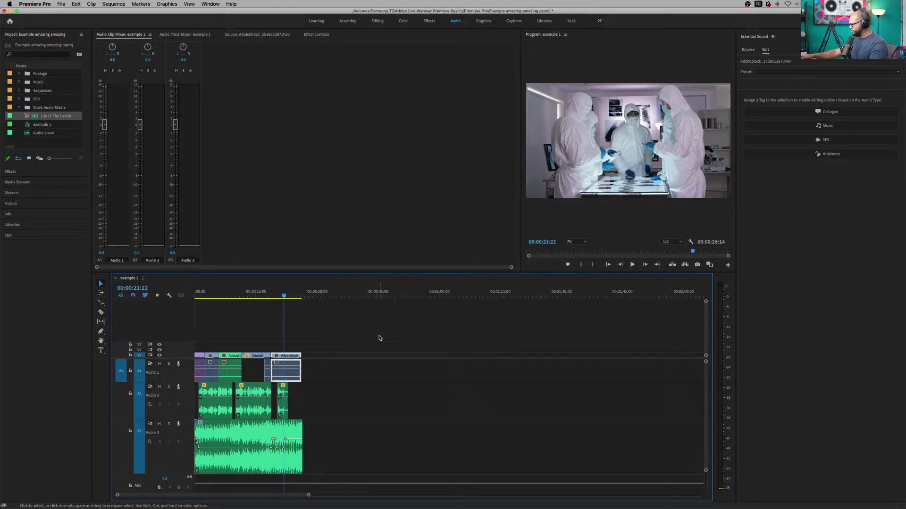
key(equal)
key(equal)
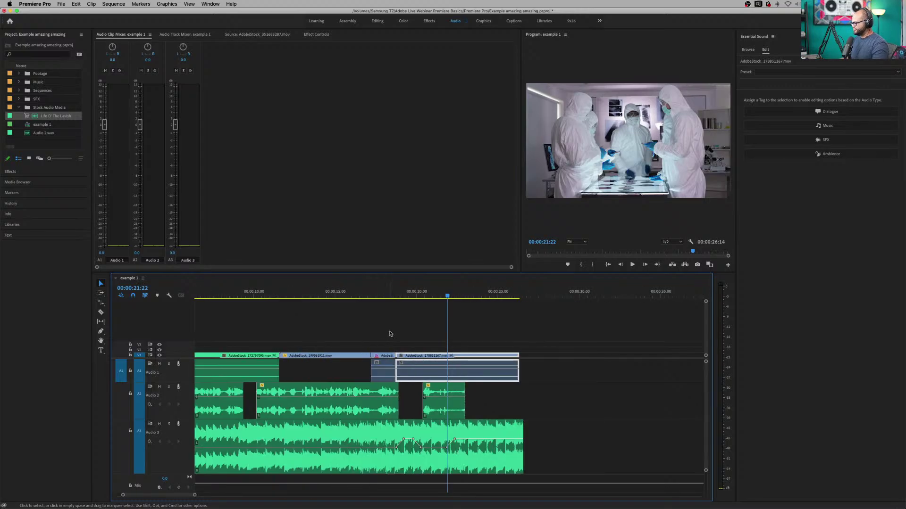
key(equal)
key(space)
click(396, 292)
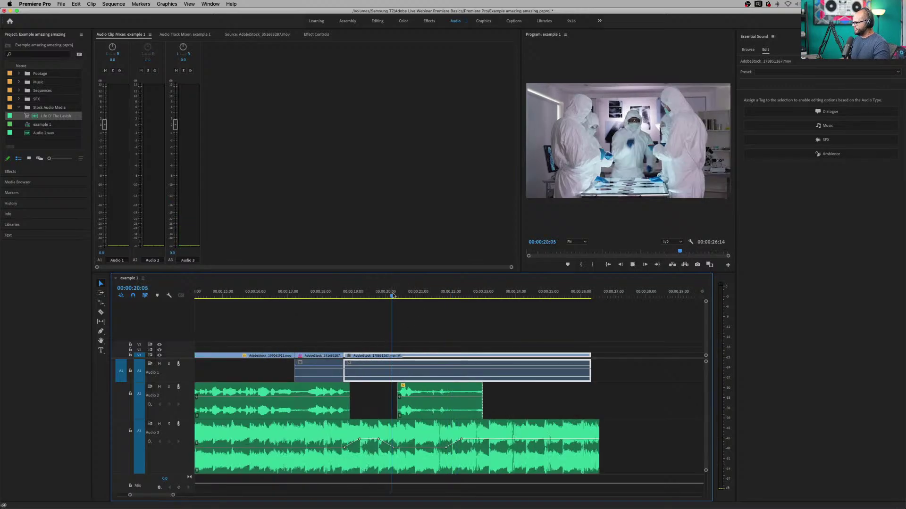
- Trim the end of the last voiceover clip on Audio 2 back to the playhead at 00:00:21:07
click(468, 395)
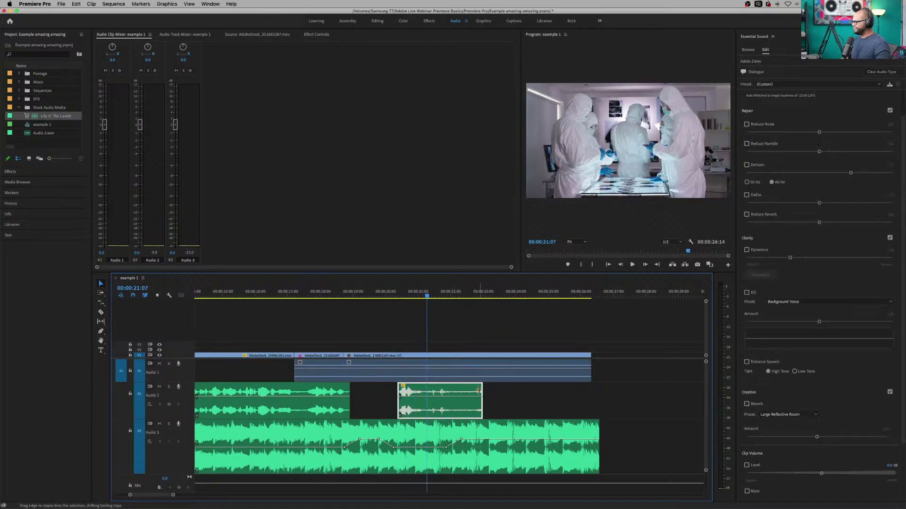
drag(481, 393, 427, 392)
click(476, 387)
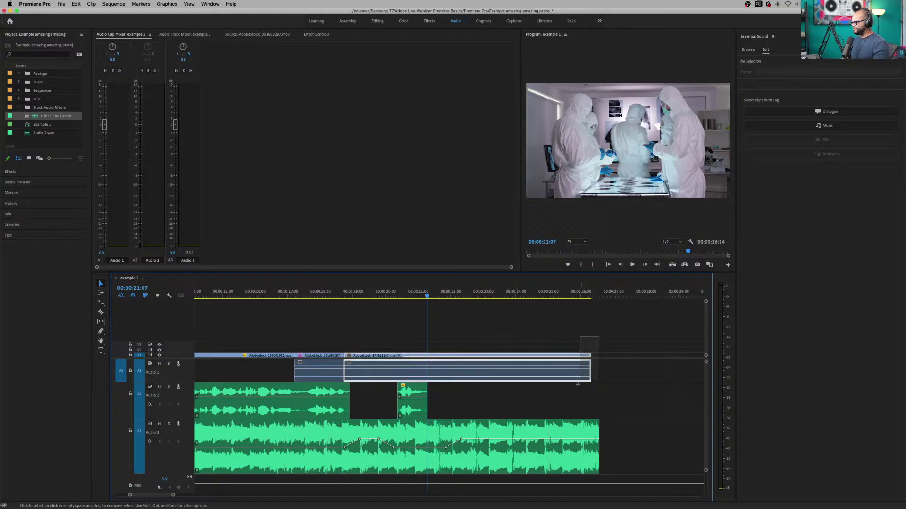
click(586, 359)
click(277, 315)
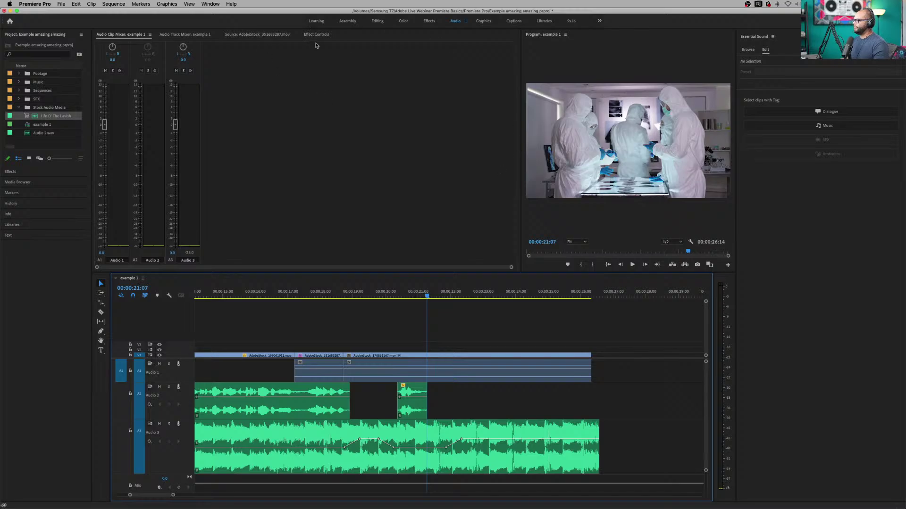
- Switch to the Editing workspace, reset it to its saved layout and move the playhead to 00:00:21:16
click(348, 21)
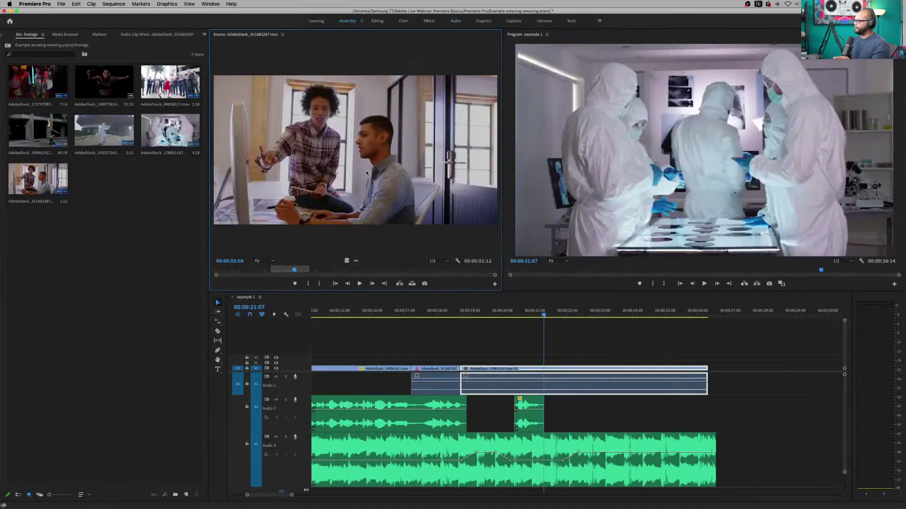
click(377, 21)
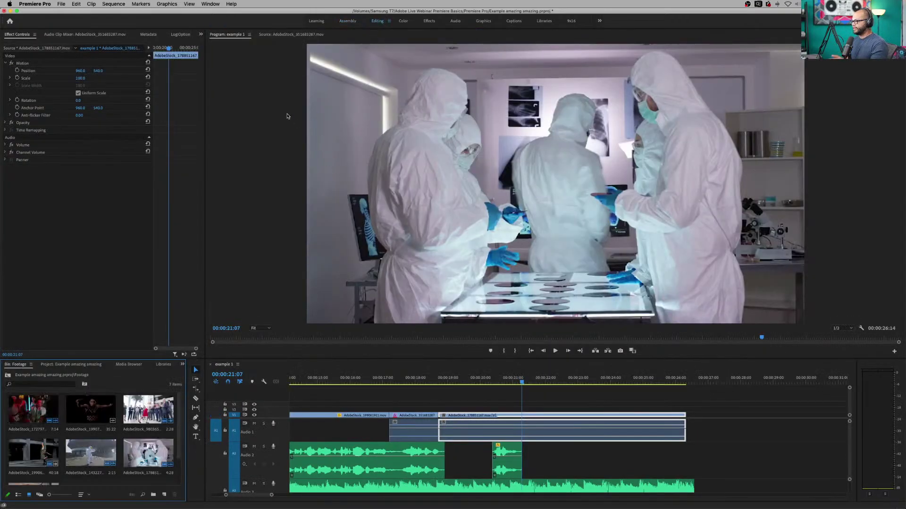
click(220, 3)
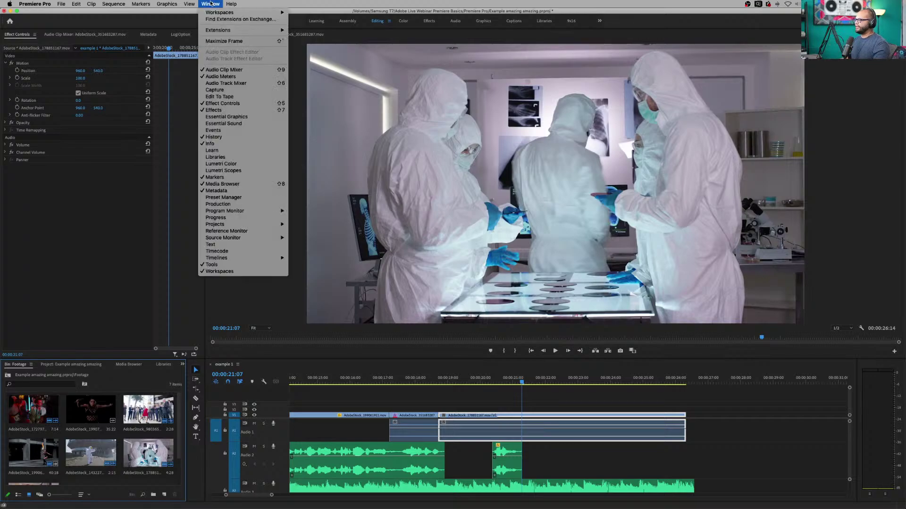
mouse_move(226, 12)
click(366, 106)
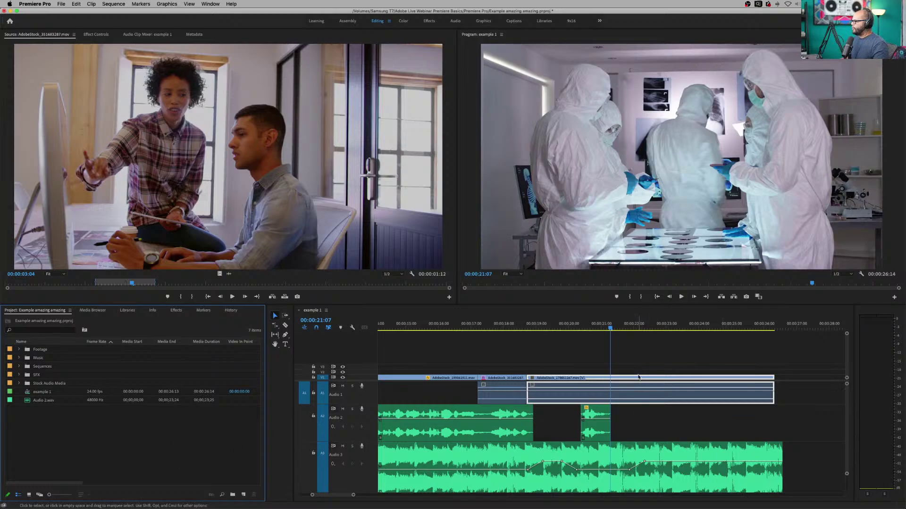
click(652, 349)
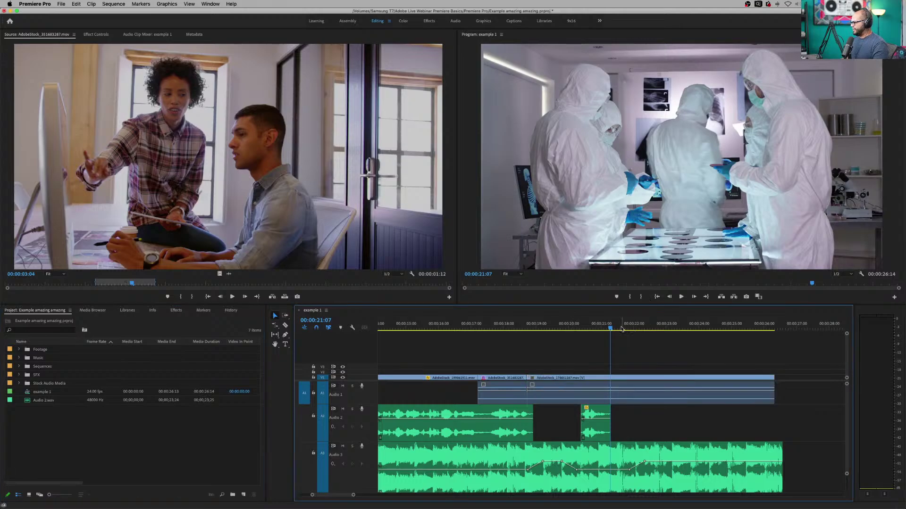
click(621, 329)
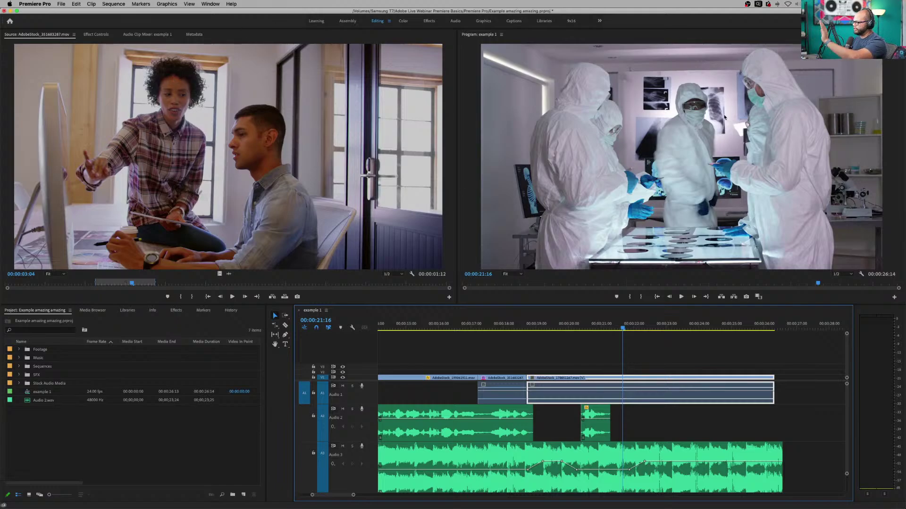
- Group the Source monitor with the Program monitor, then show Effect Controls and narrow it to widen the Program view
drag(52, 38, 487, 98)
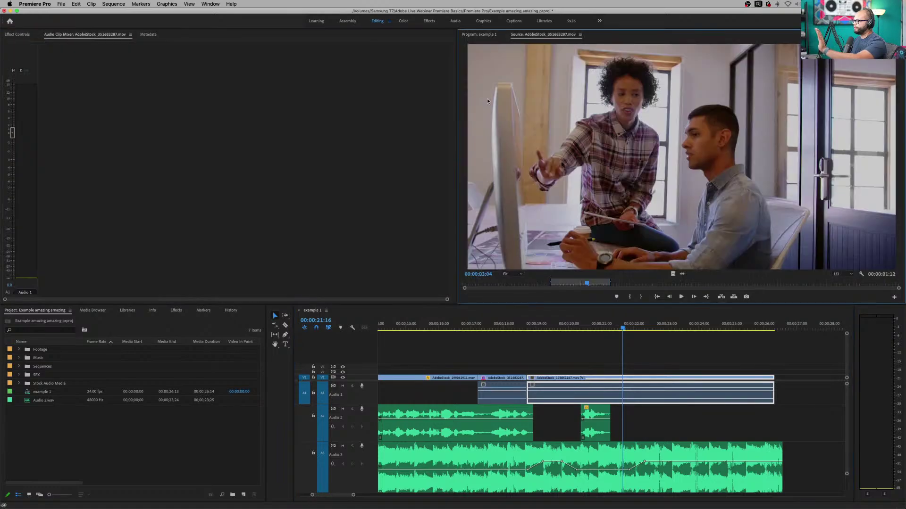
click(482, 36)
click(17, 35)
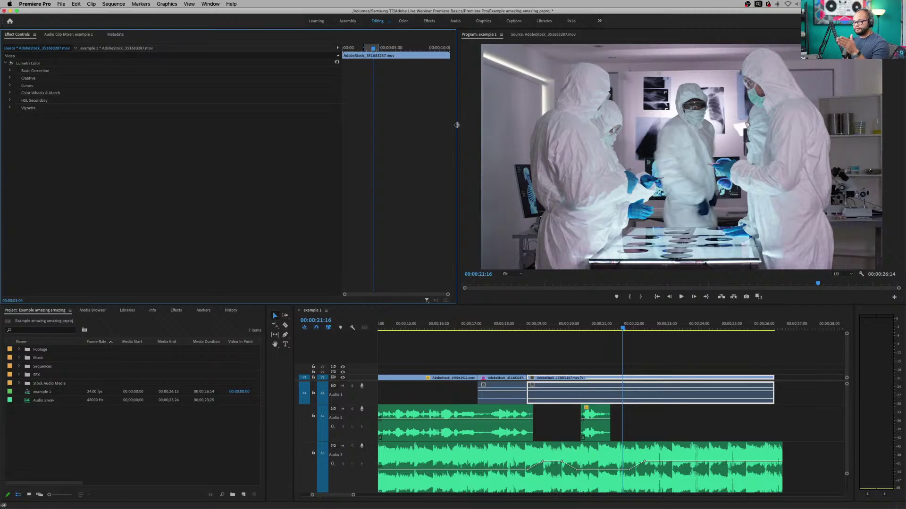
drag(456, 125, 324, 140)
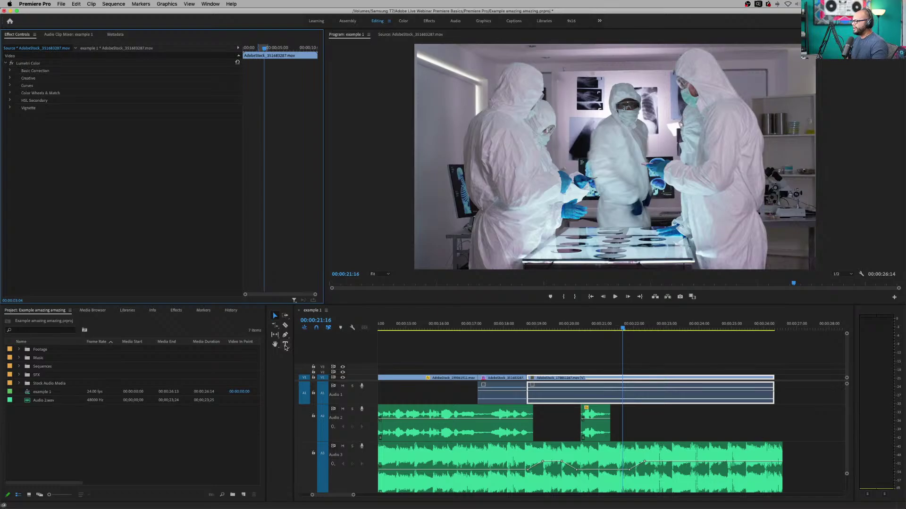
- Add the title text COOL BEANS over the middle of the frame at 00:00:21:16 and select its graphic clip
click(286, 346)
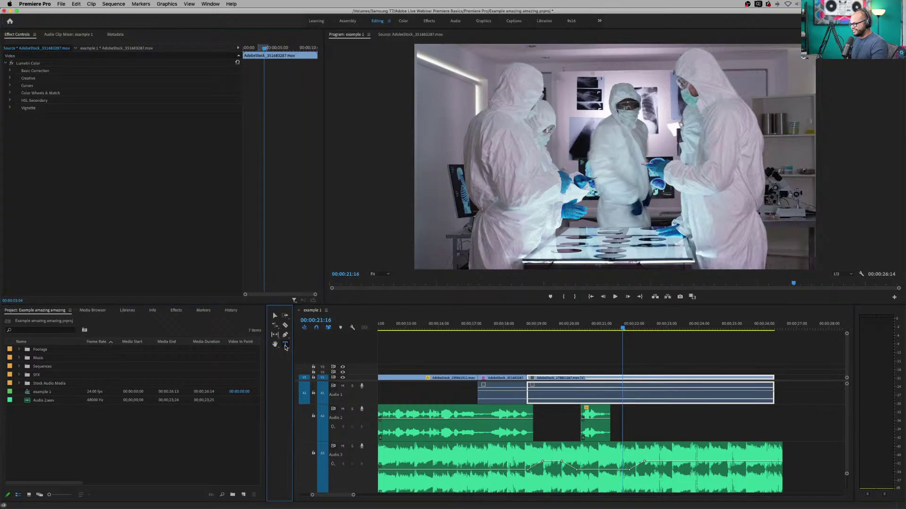
click(591, 139)
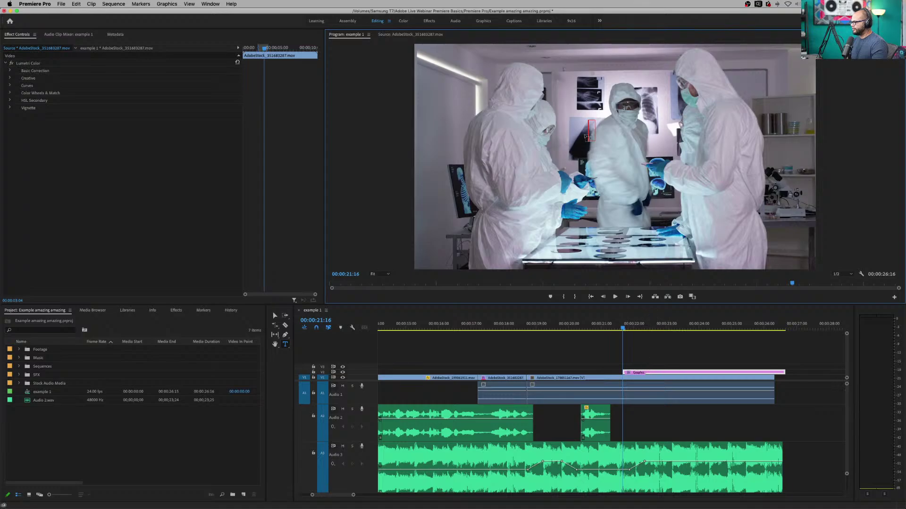
text(CO)
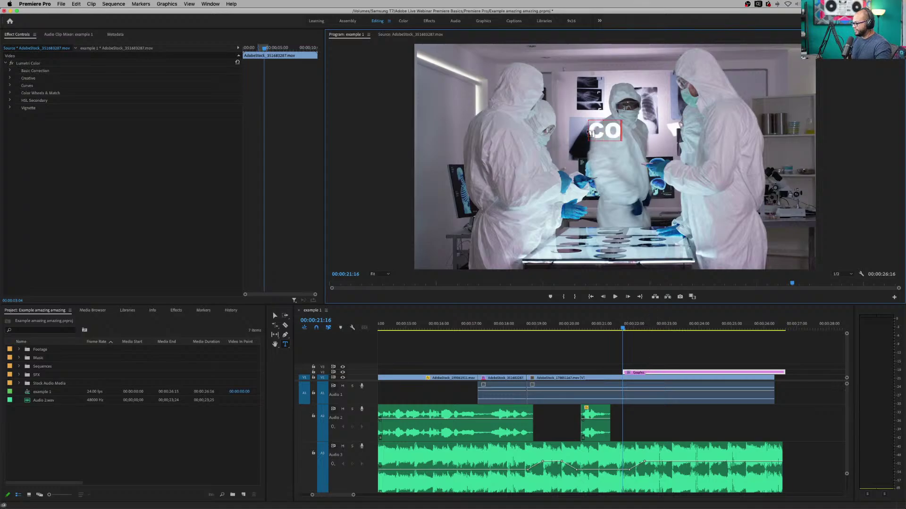
text(OL BEANS)
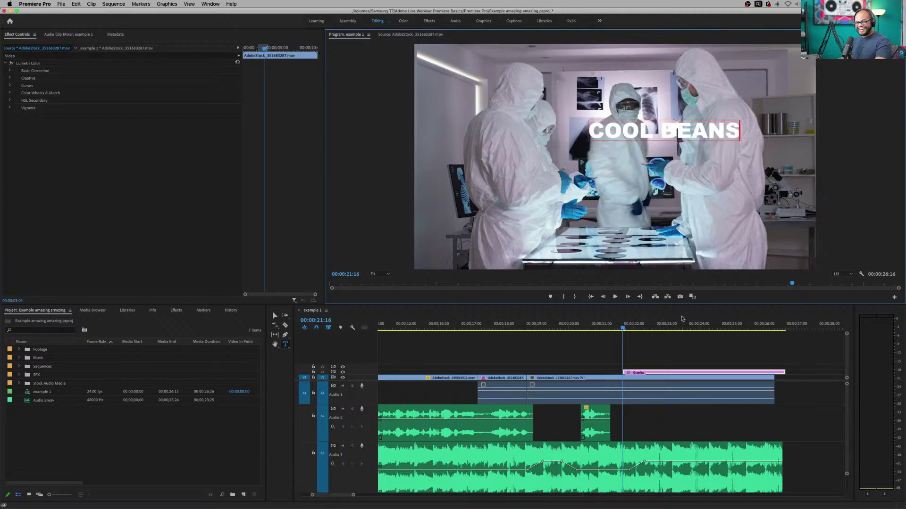
click(706, 355)
click(692, 372)
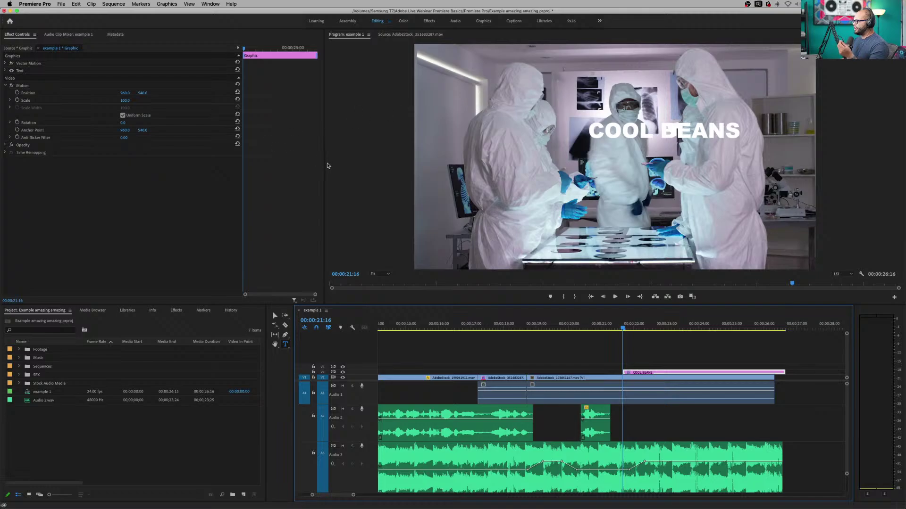
- Switch to the Graphics workspace and expand the COOL BEANS text layer's properties in Effect Controls
click(482, 21)
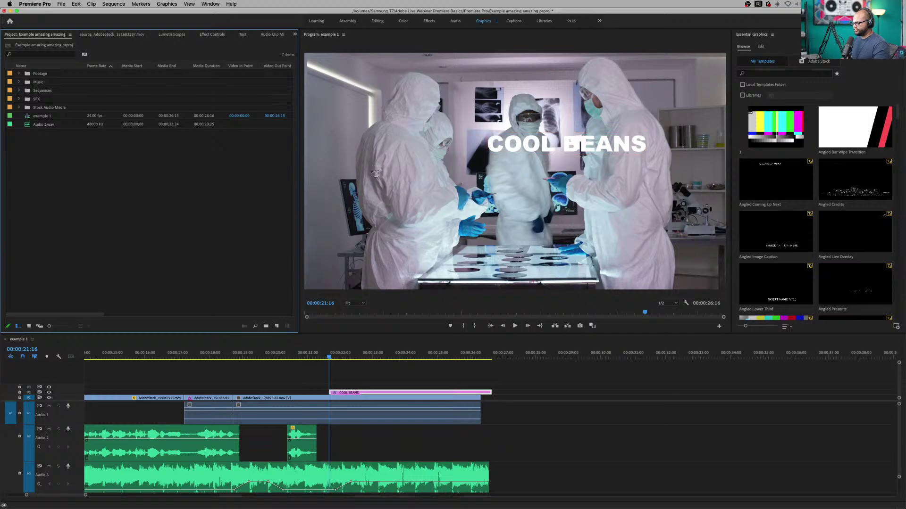
key(shift+5)
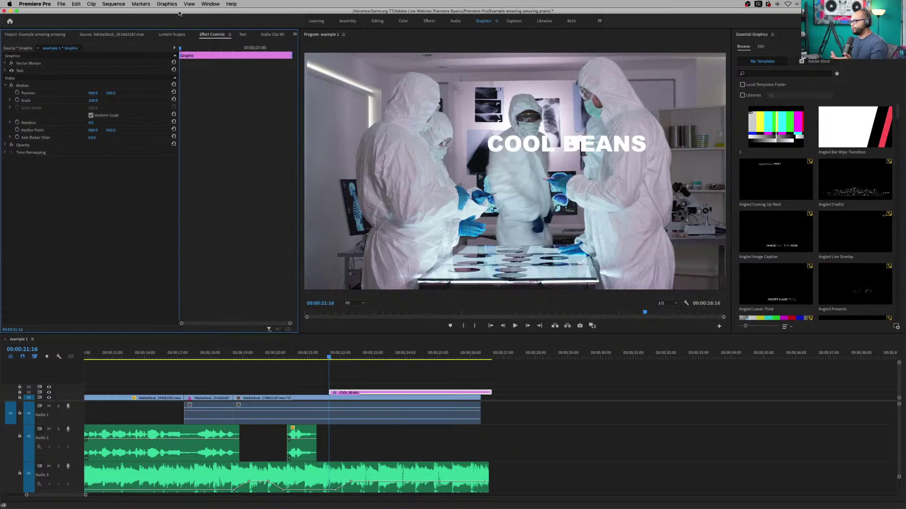
click(208, 4)
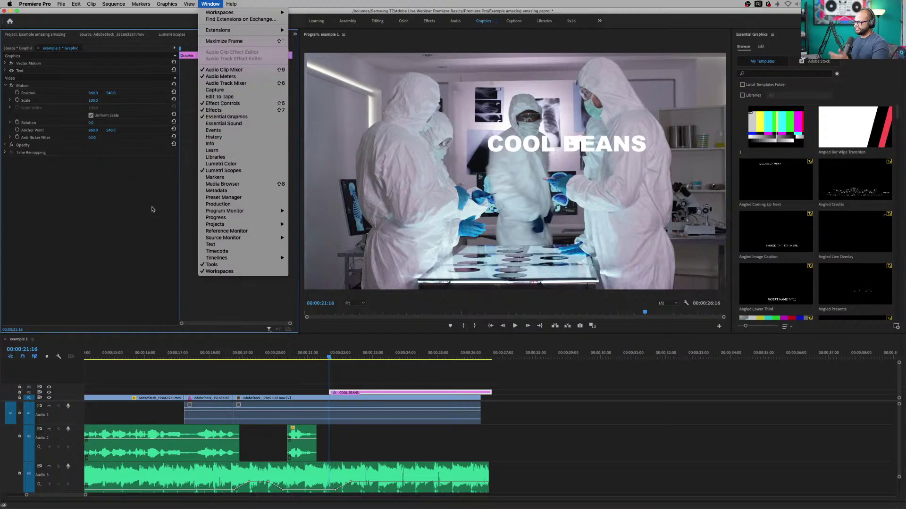
click(279, 105)
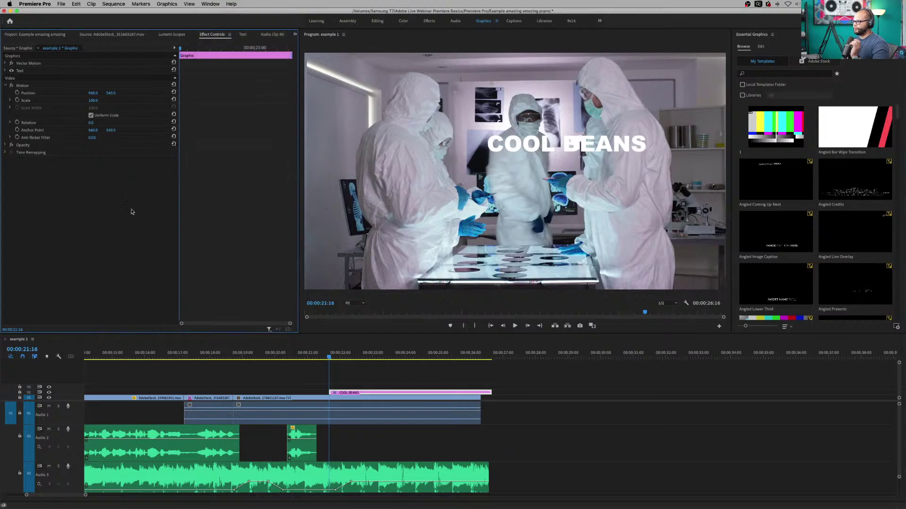
click(25, 71)
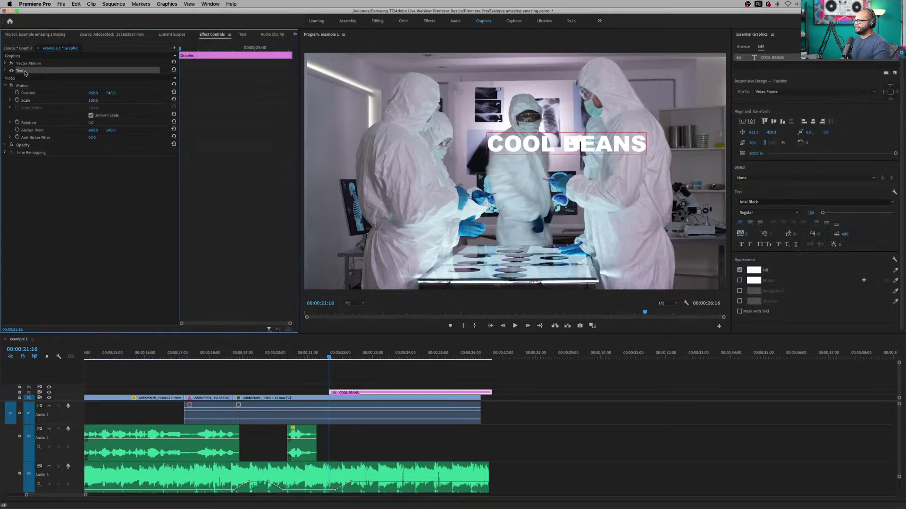
click(5, 70)
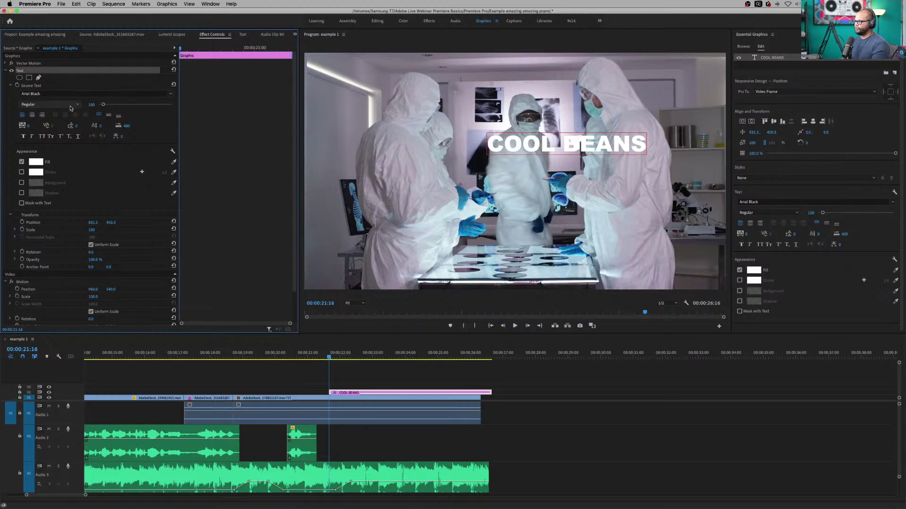
- Look through the fonts available for the COOL BEANS title and center-align its text
click(52, 93)
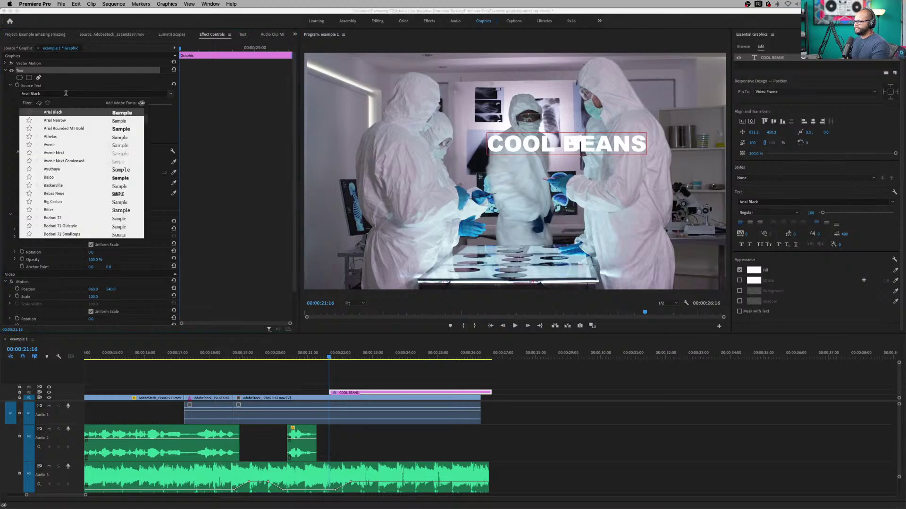
click(167, 113)
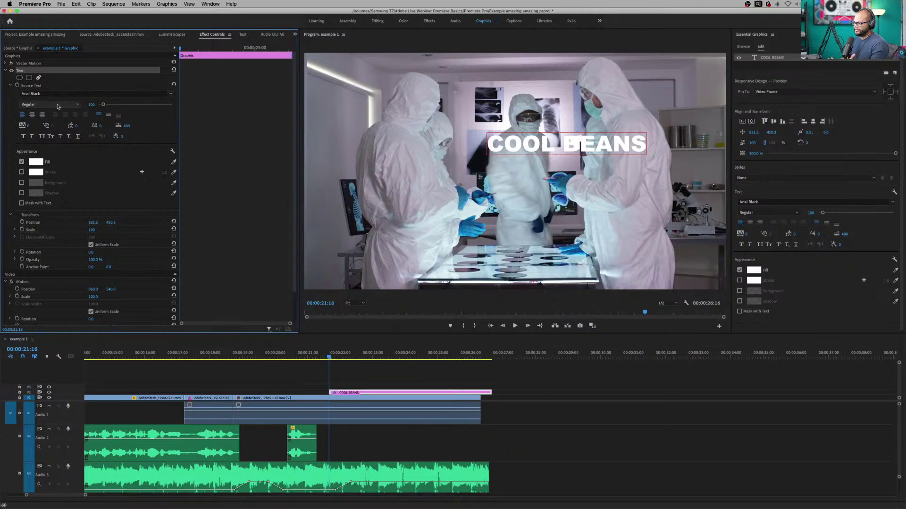
click(32, 115)
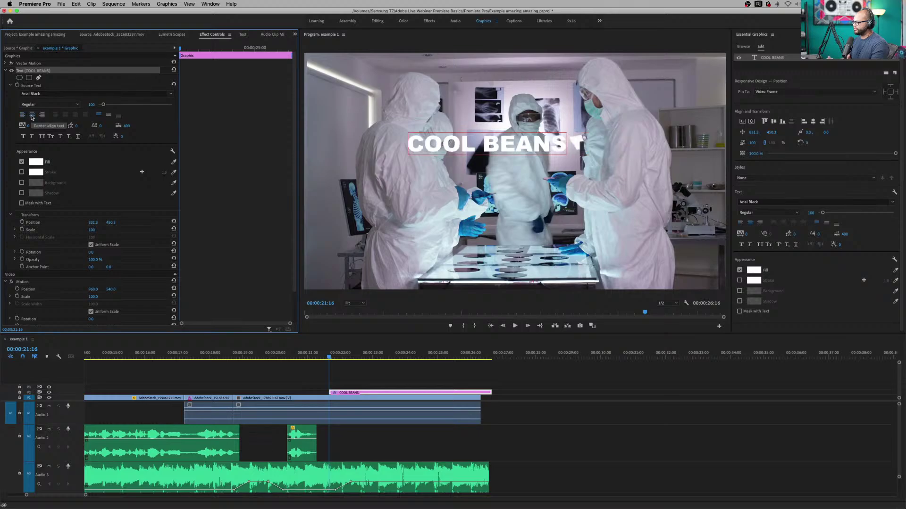
- Left-align the COOL BEANS text and give it a black background at 100% opacity, enlarged to a size of about 41
click(24, 115)
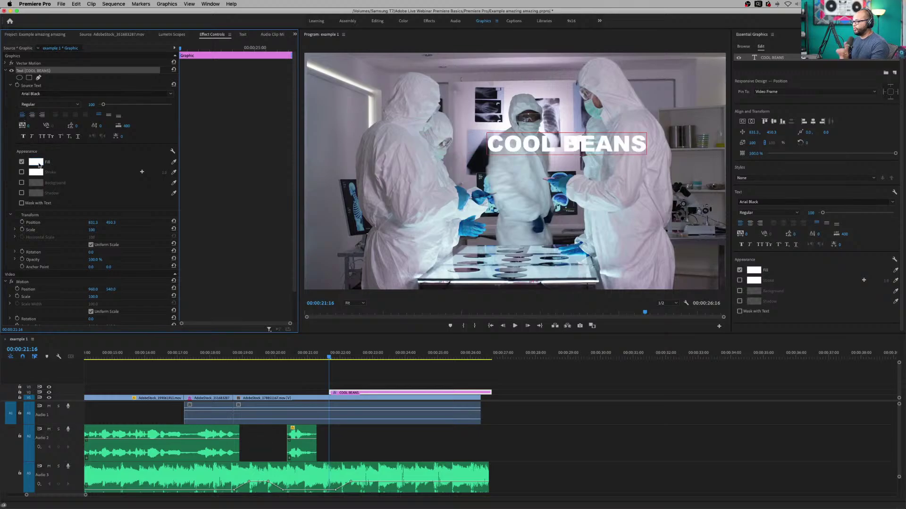
click(21, 183)
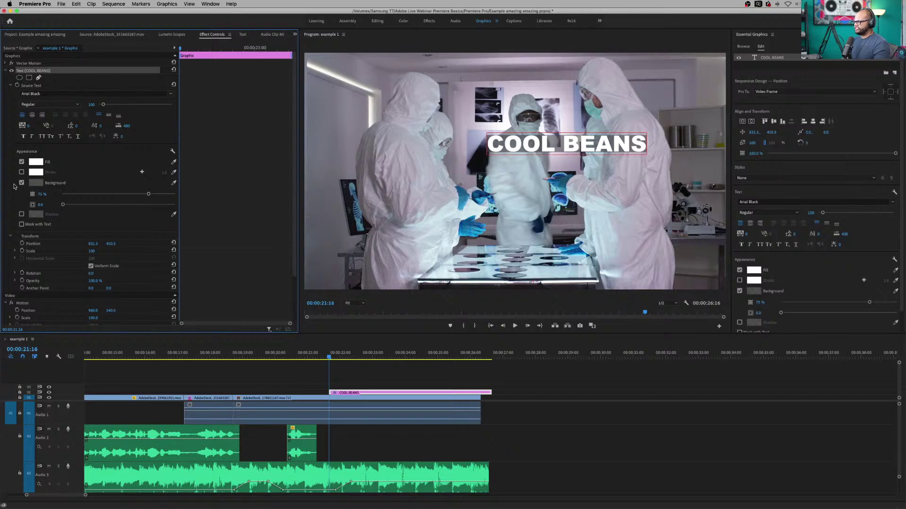
drag(150, 195, 211, 196)
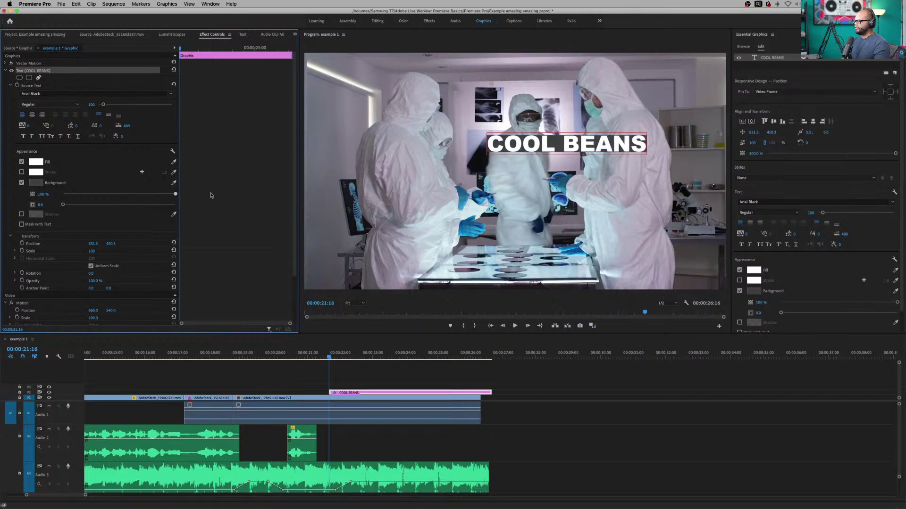
drag(64, 206, 110, 205)
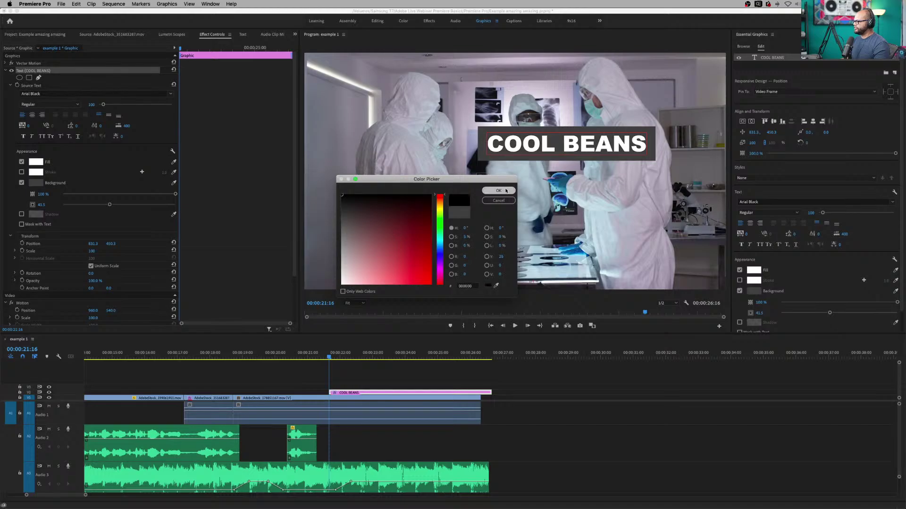
click(498, 190)
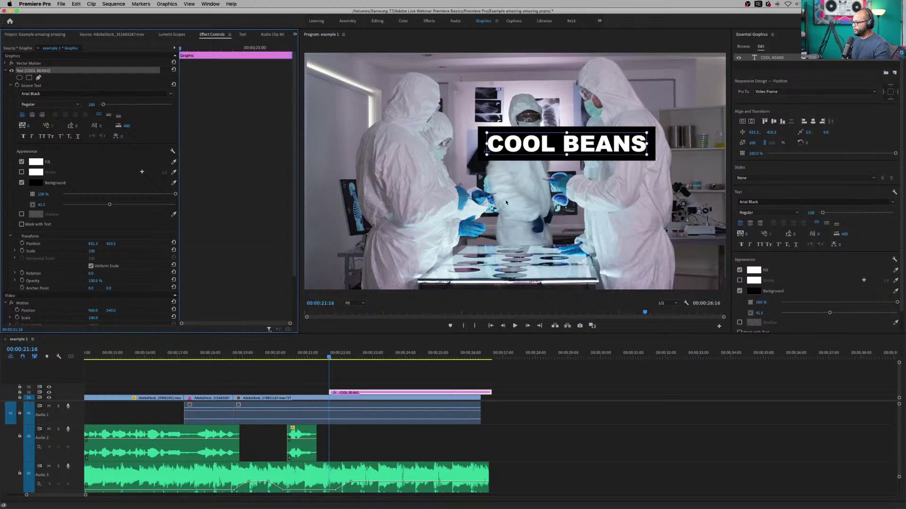
- Try out positions for the COOL BEANS title, first at the frame's center and finally in the upper-right area
click(520, 141)
drag(578, 143, 530, 169)
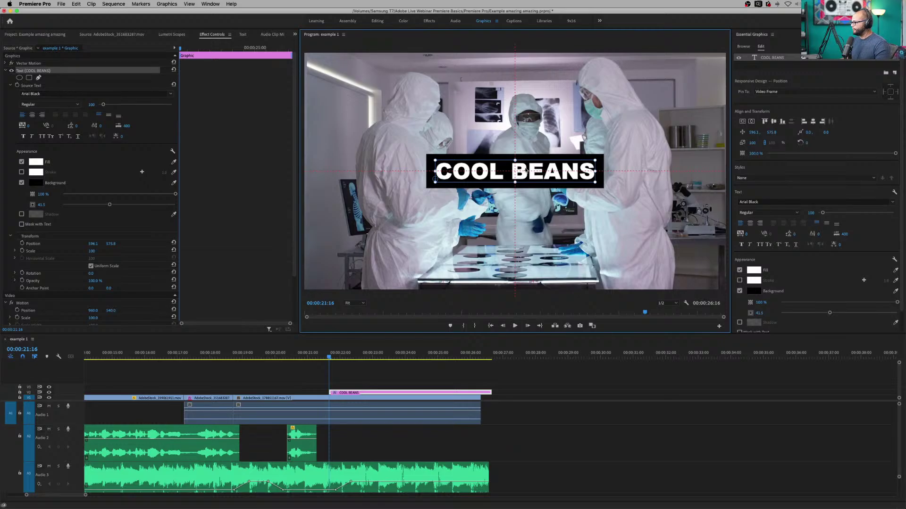
drag(536, 168, 650, 108)
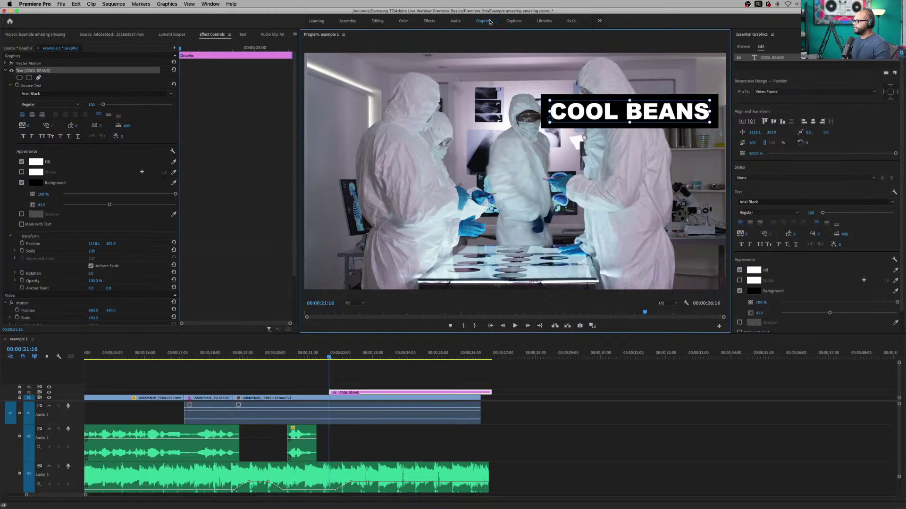
- Check which workspace windows are enabled and review the COOL BEANS layer's editing options in Essential Graphics
click(210, 4)
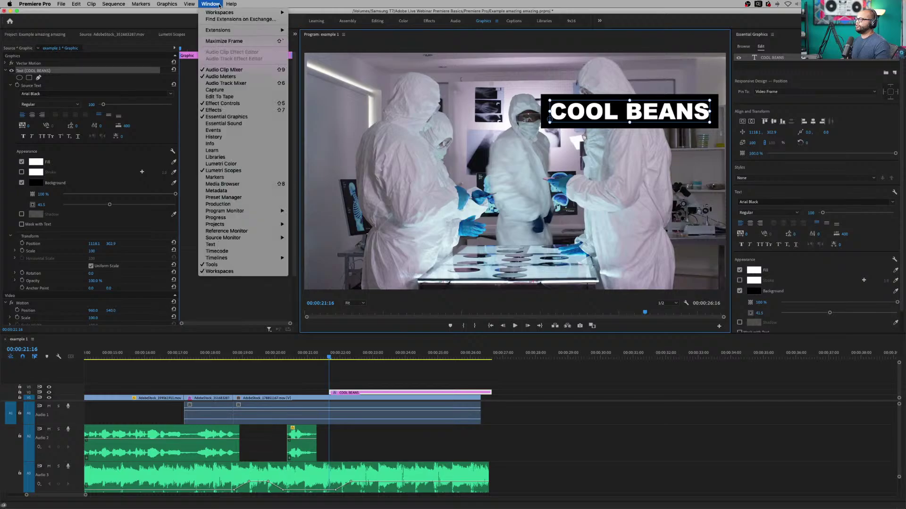
click(223, 103)
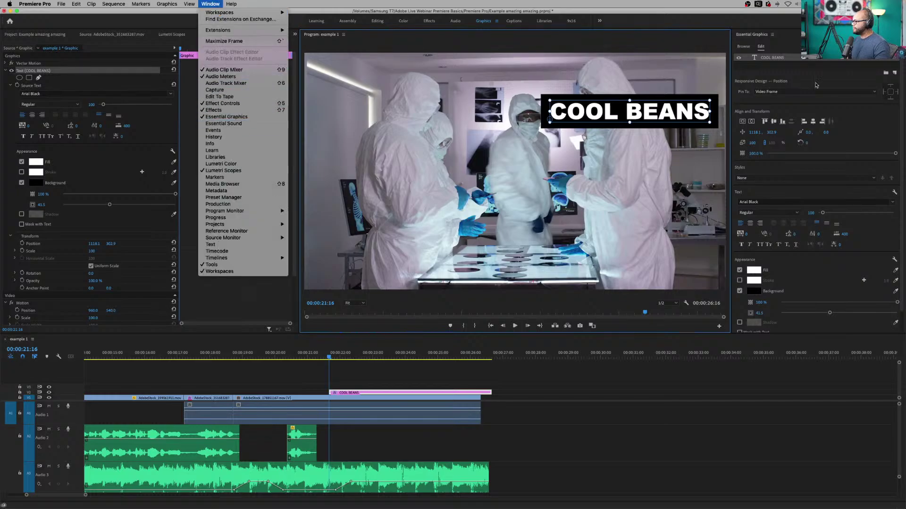
click(760, 48)
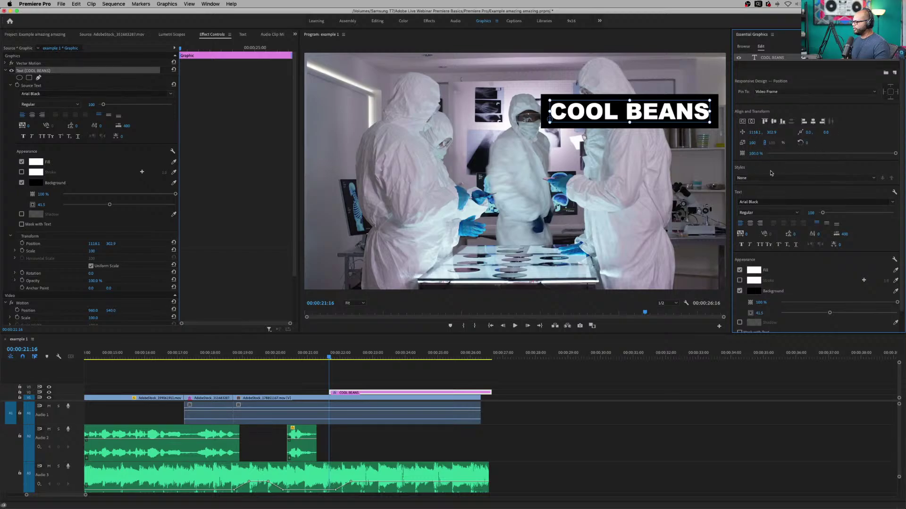
scroll(881, 233, down, 2)
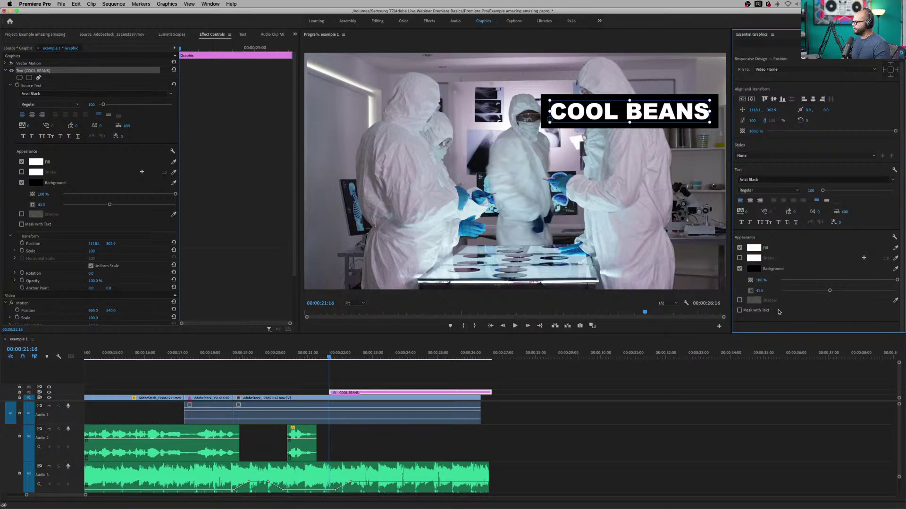
drag(903, 214, 903, 147)
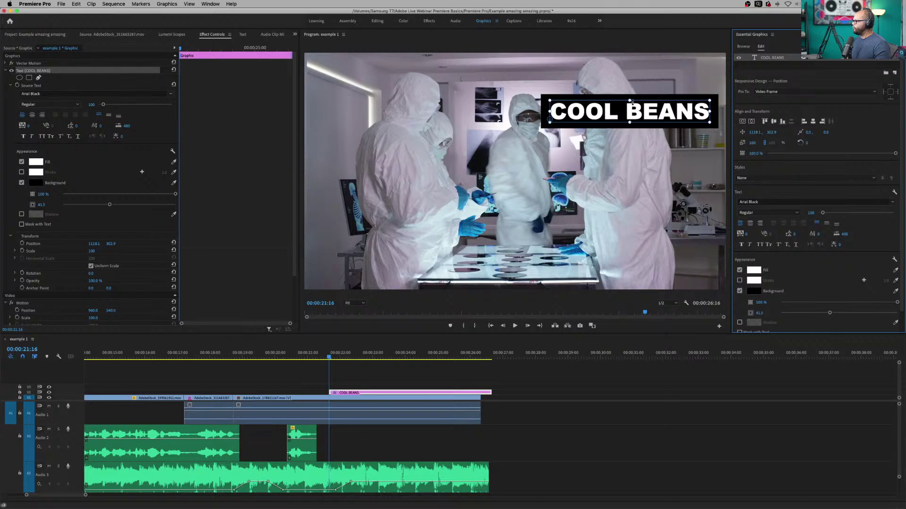
- Center the COOL BEANS title vertically and horizontally in the frame using the Essential Graphics alignment options
drag(598, 118, 589, 123)
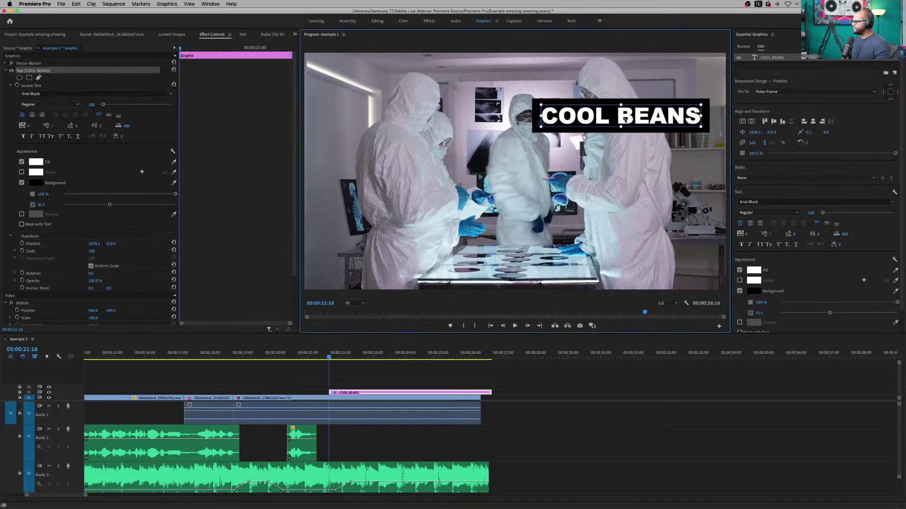
click(742, 121)
click(751, 122)
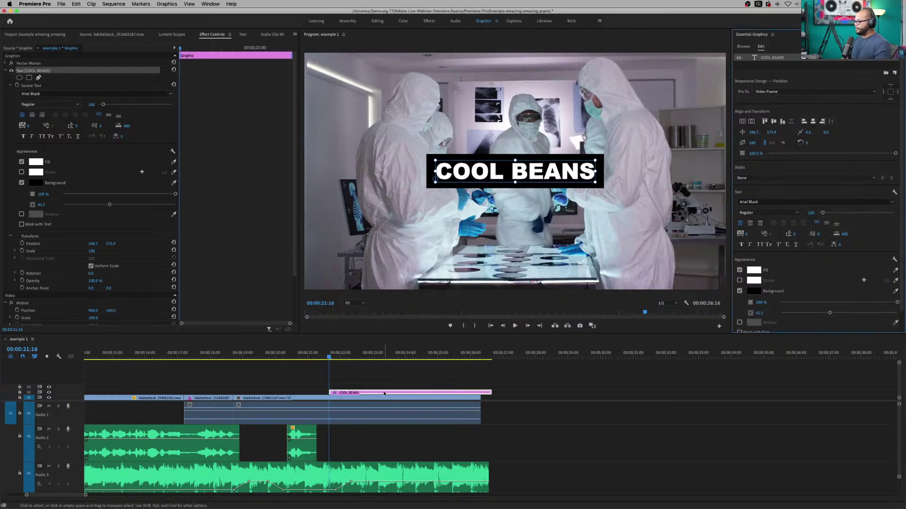
- Extend the COOL BEANS clip's start back to the end of the last voiceover clip and play the result
drag(329, 393, 316, 393)
click(320, 410)
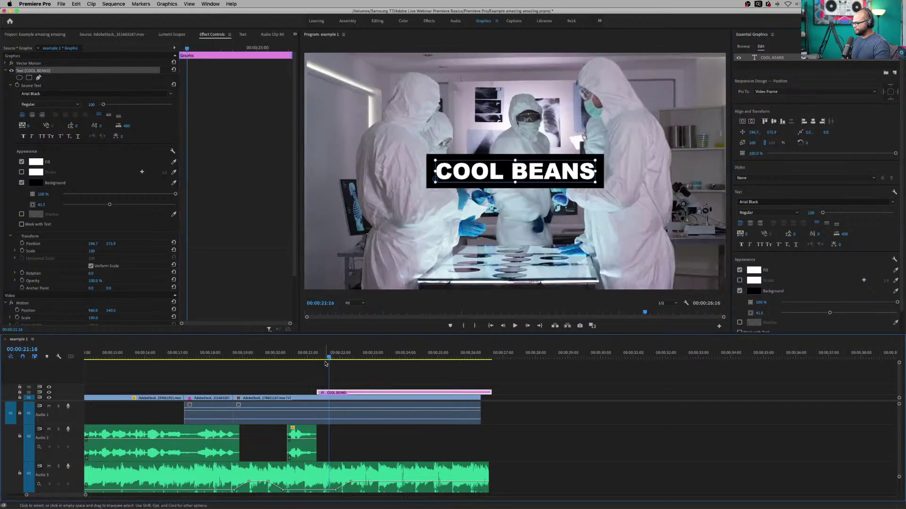
click(312, 353)
key(space)
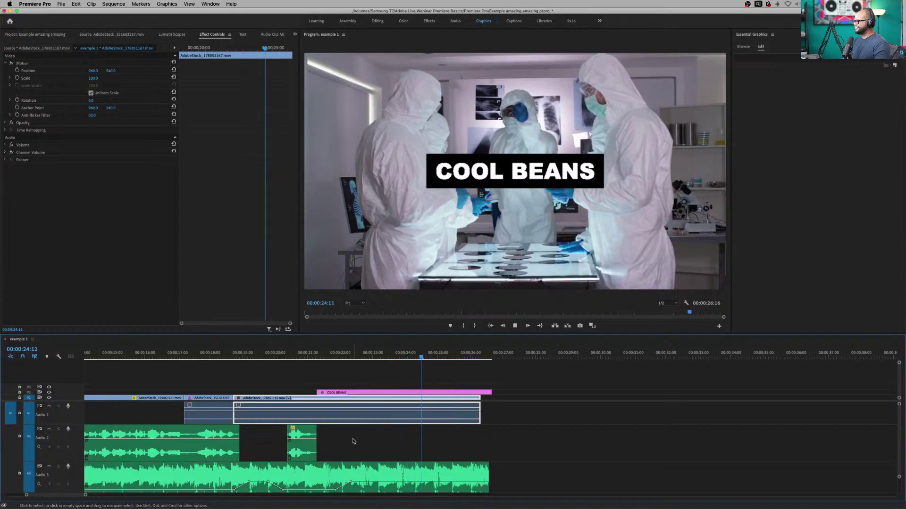
key(space)
- Add the Angled Bar Wipe Transition template on the track above the COOL BEANS clip, ending where the title ends
click(438, 392)
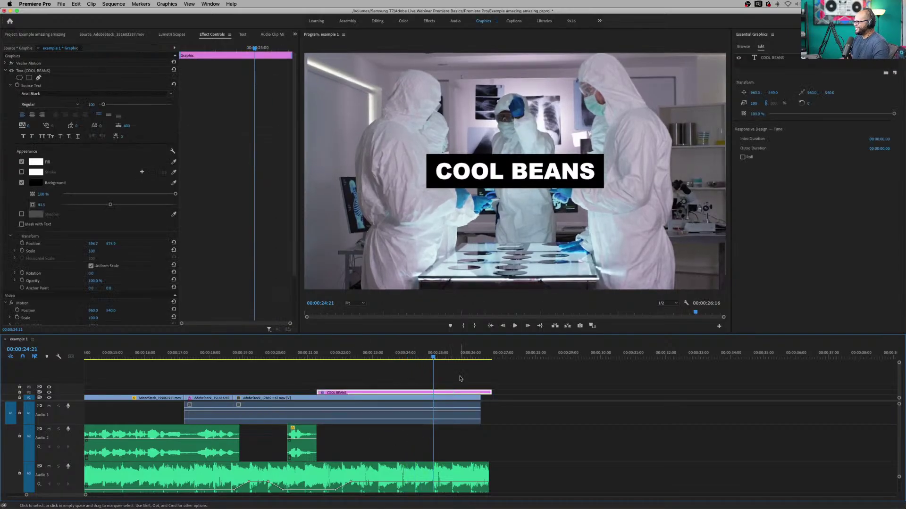
click(430, 357)
click(432, 357)
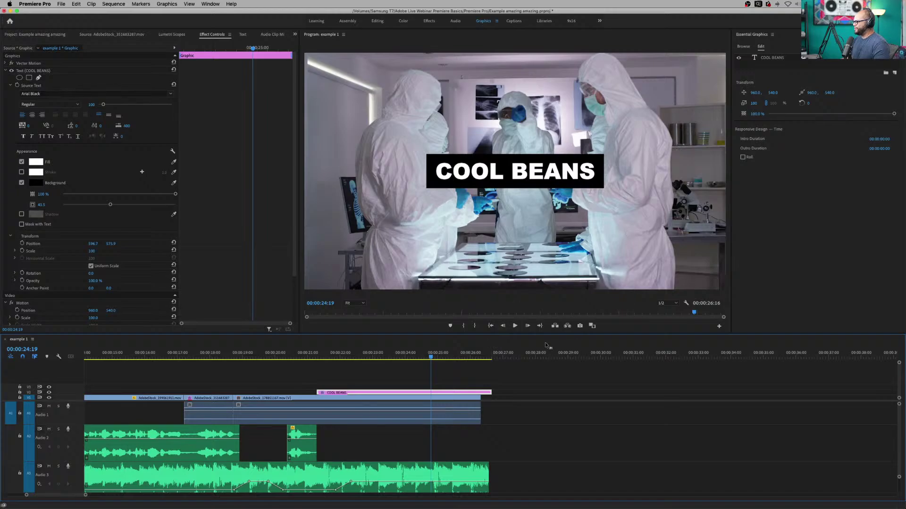
click(742, 46)
mouse_move(899, 124)
mouse_down()
mouse_move(904, 259)
mouse_move(903, 110)
mouse_up()
scroll(903, 149, down, 1)
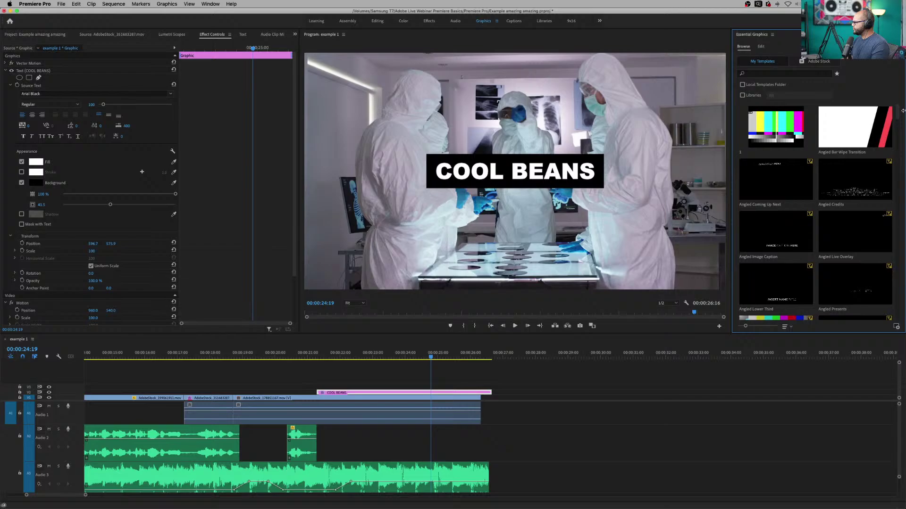
click(852, 137)
drag(467, 336, 601, 227)
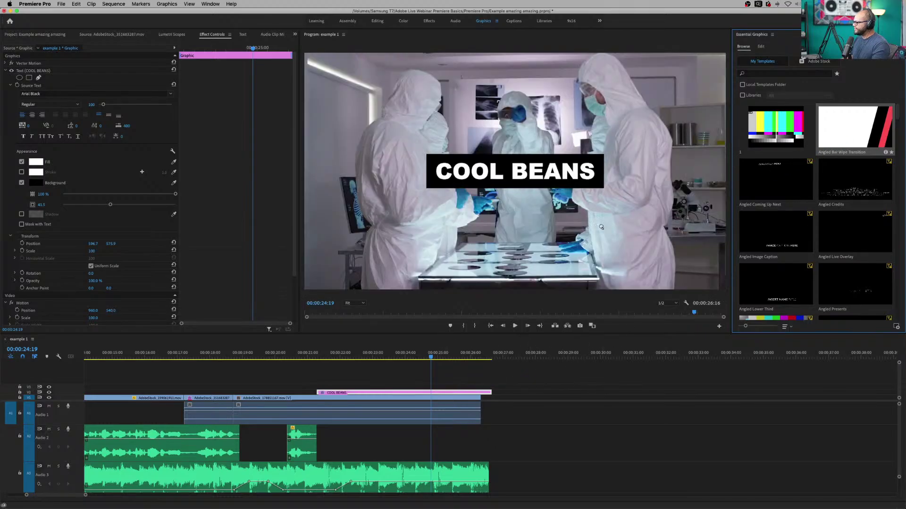
drag(464, 350, 471, 388)
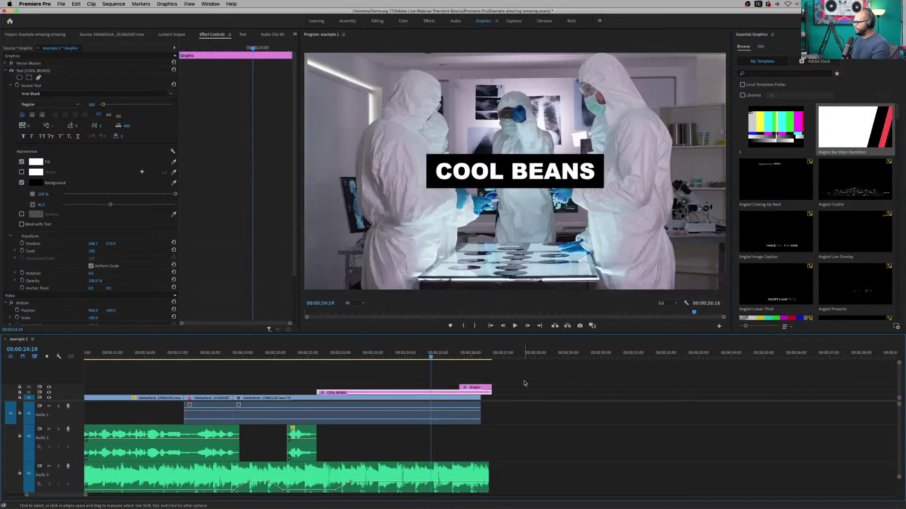
- Play the sequence from about 00:00:25:14 to check the bar wipe over the end of the title
click(457, 354)
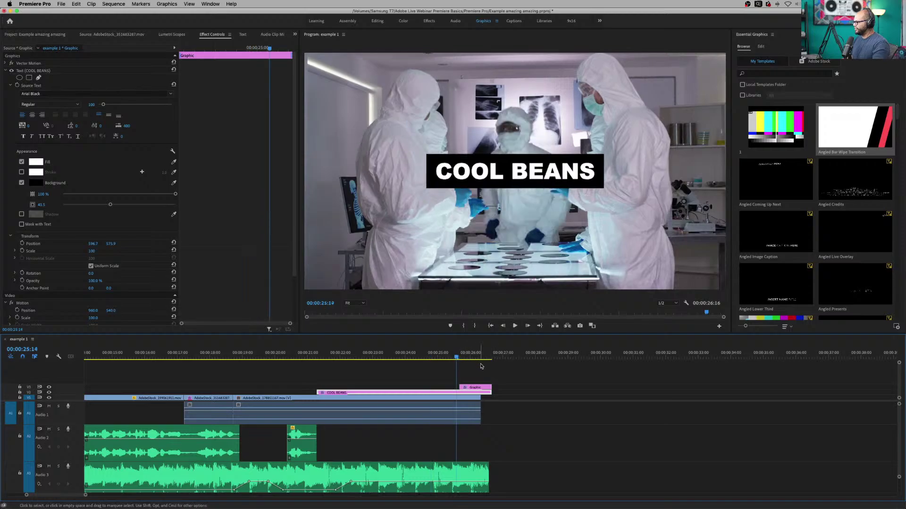
click(490, 369)
key(space)
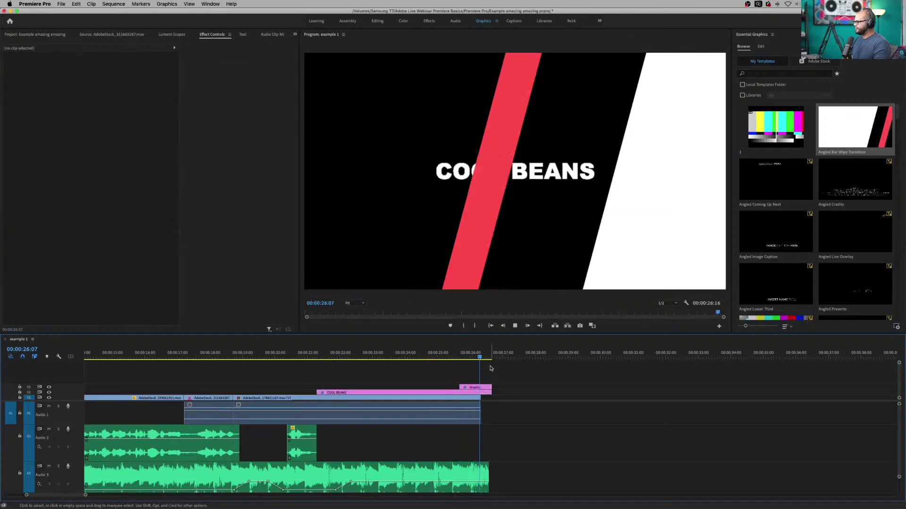
key(Up)
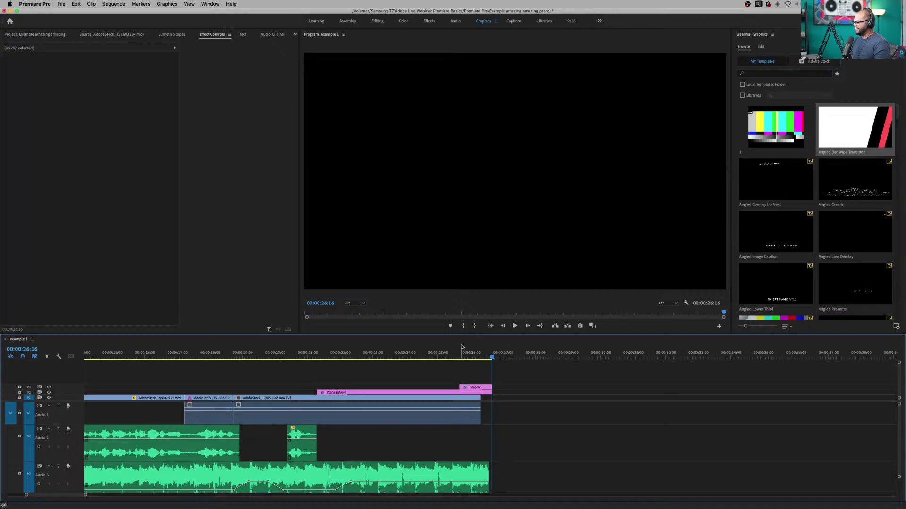
key(space)
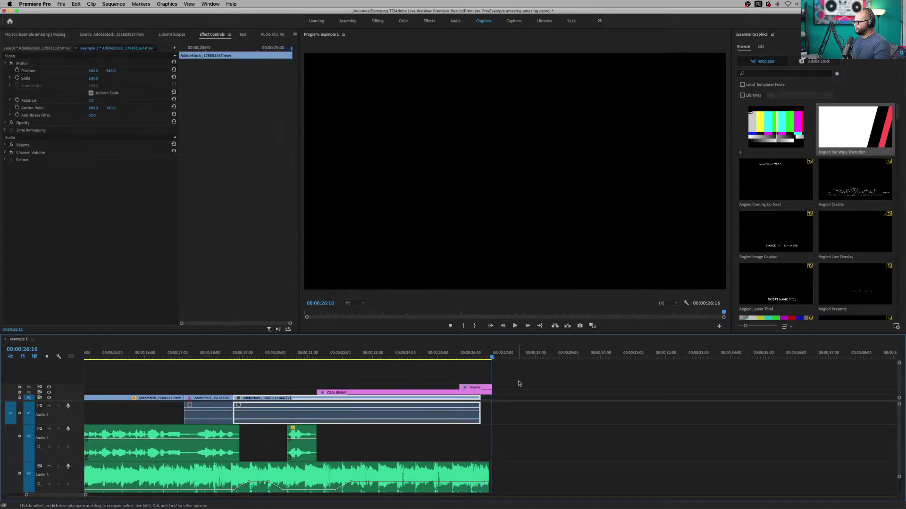
- Extend the end of the music clip on Audio 3 to about 00:00:30:05
click(519, 382)
scroll(494, 414, down, 2)
scroll(493, 414, down, 2)
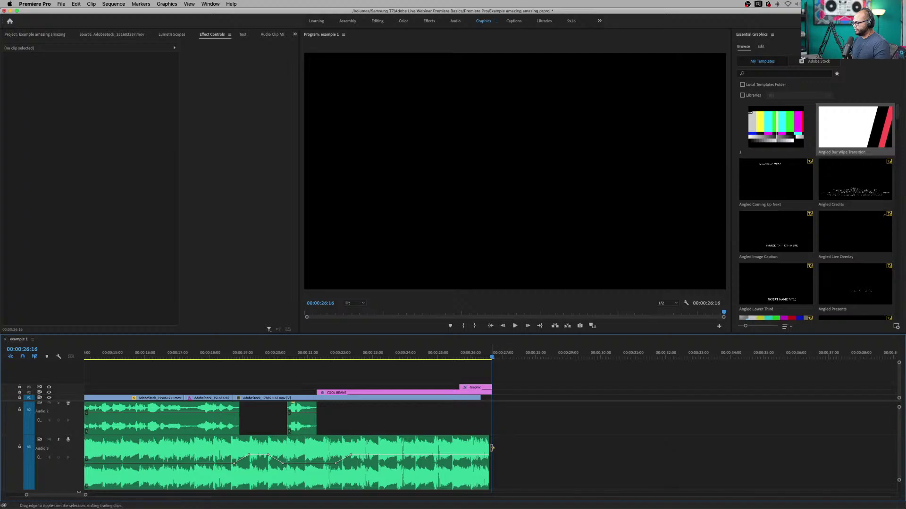
drag(486, 447, 608, 447)
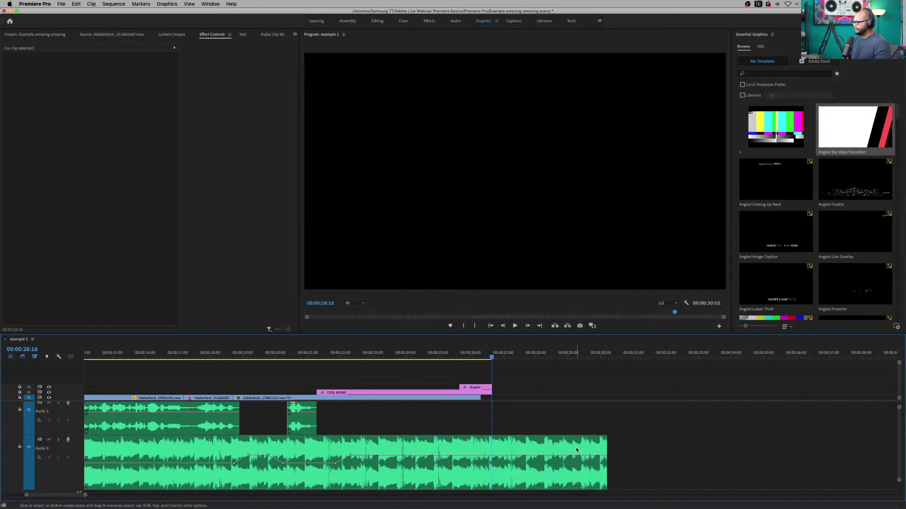
- Try to fade the music out with volume keyframes from about 00:00:26:16 to the clip's end, preview it, and undo the fade
click(489, 457)
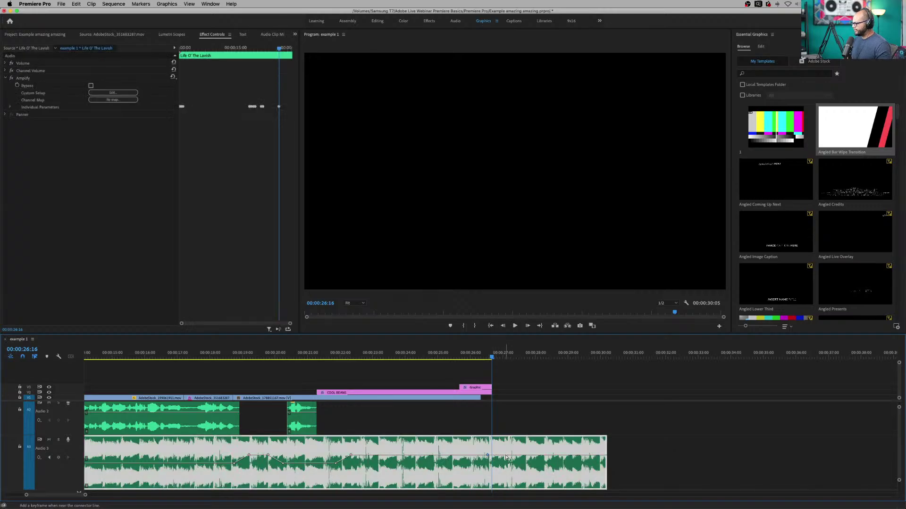
drag(506, 457, 508, 461)
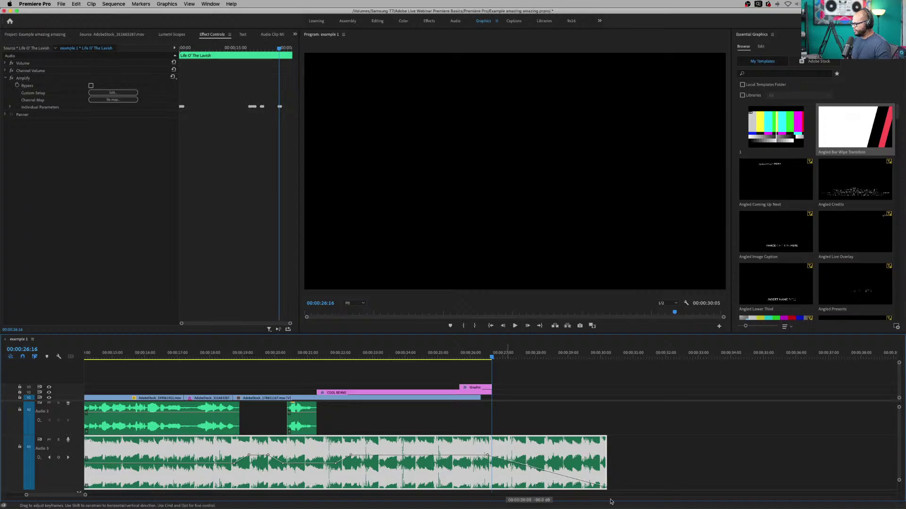
key(space)
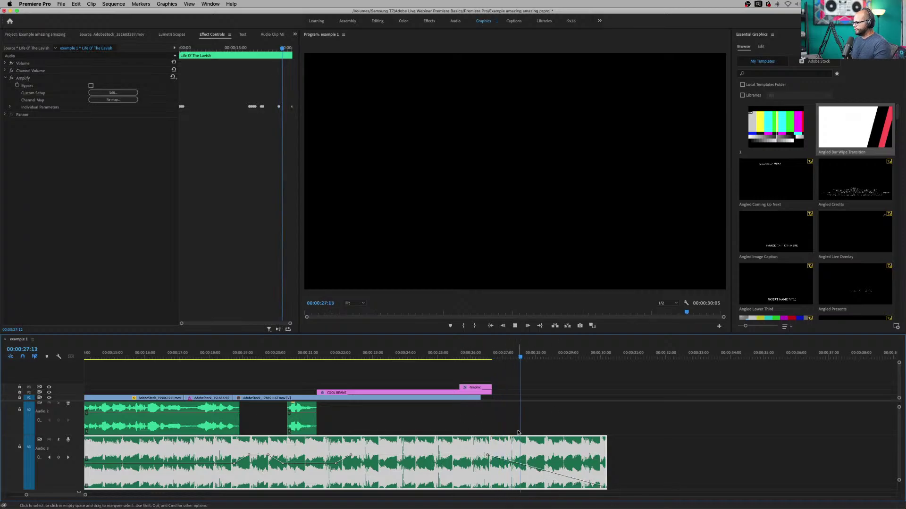
key(space)
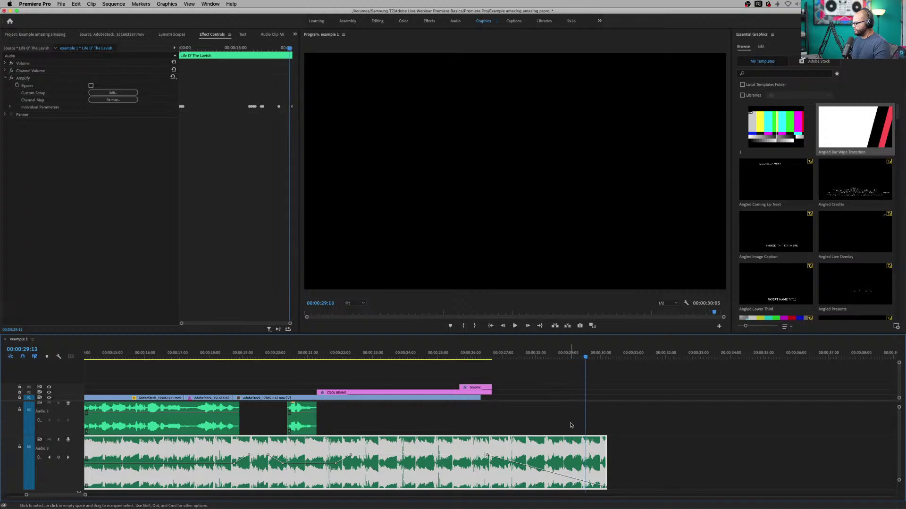
key(super+z)
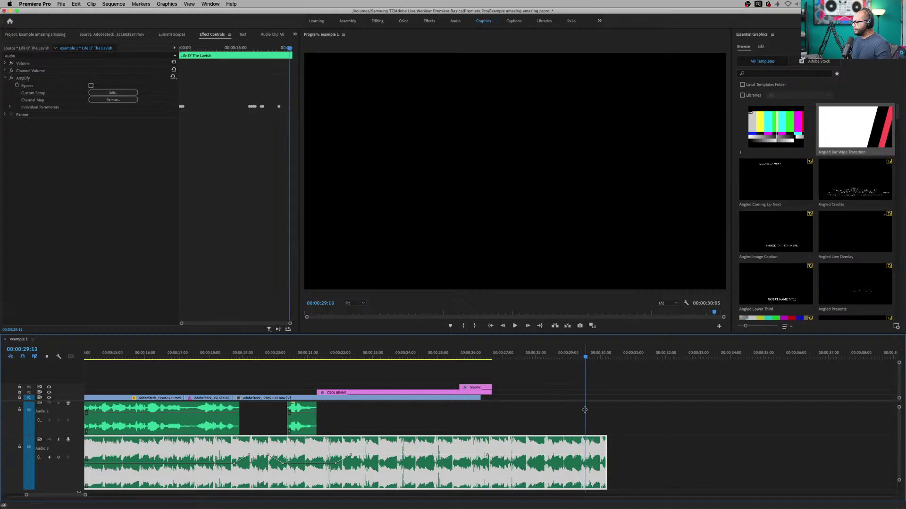
- Play the music's last second and apply the default audio transition to the end of the music clip
key(space)
key(space)
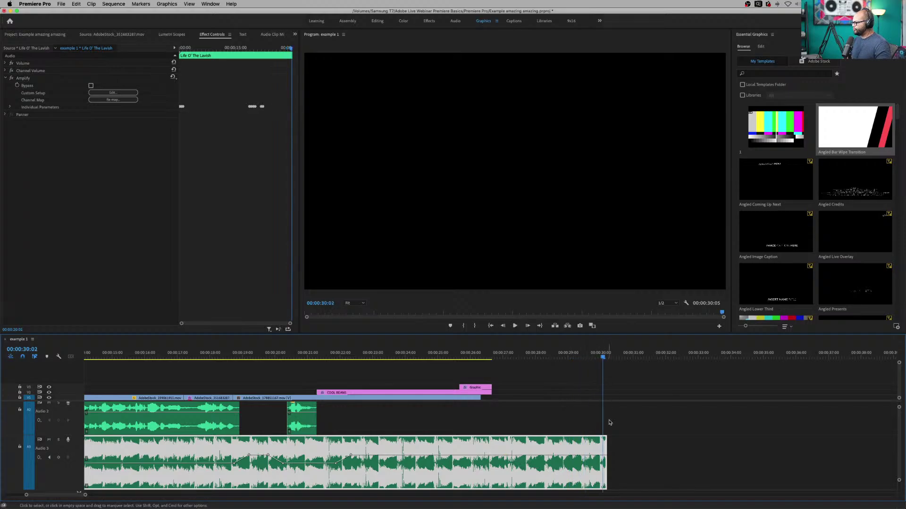
right_click(608, 443)
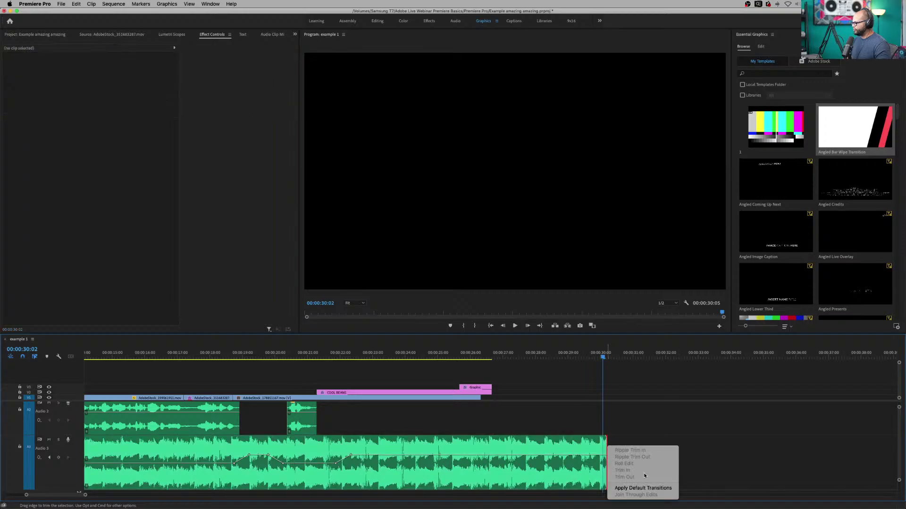
click(653, 488)
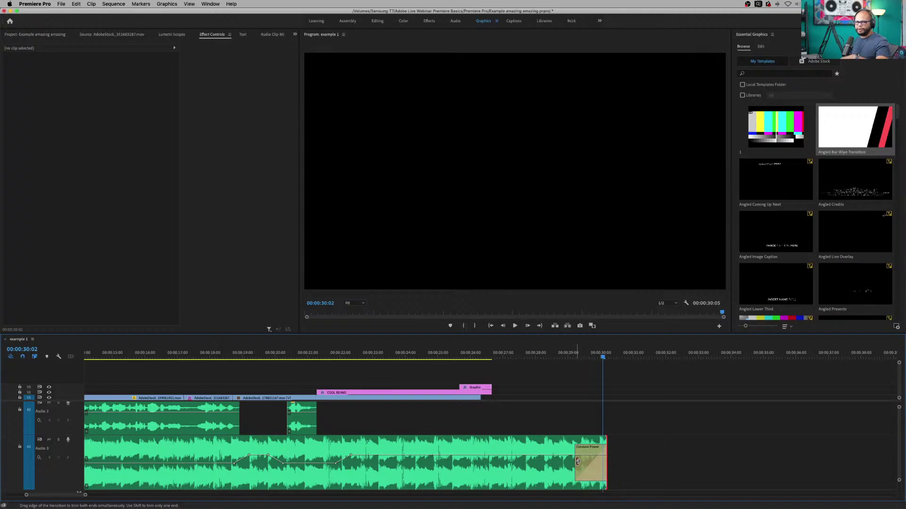
- Lengthen the Constant Power fade at the end of the music to about 00:00:03:12 and play the ending
drag(577, 462, 494, 461)
click(530, 469)
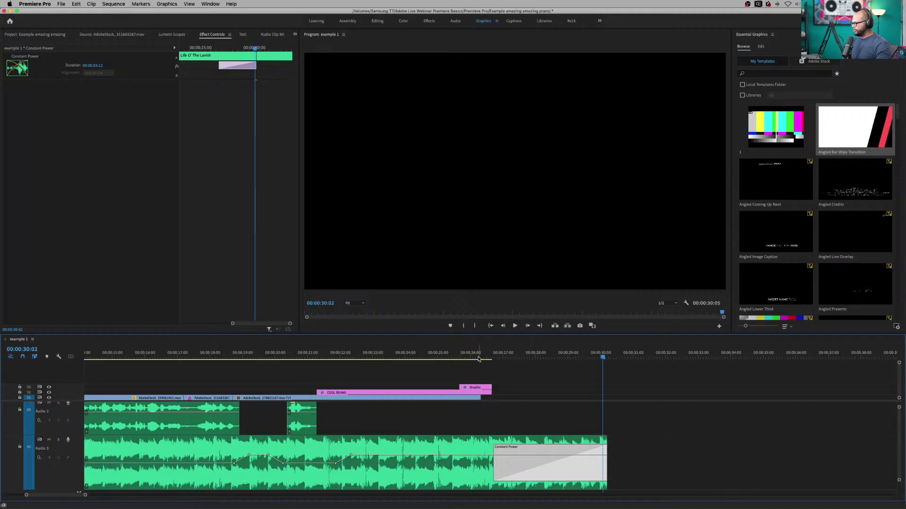
click(456, 354)
key(space)
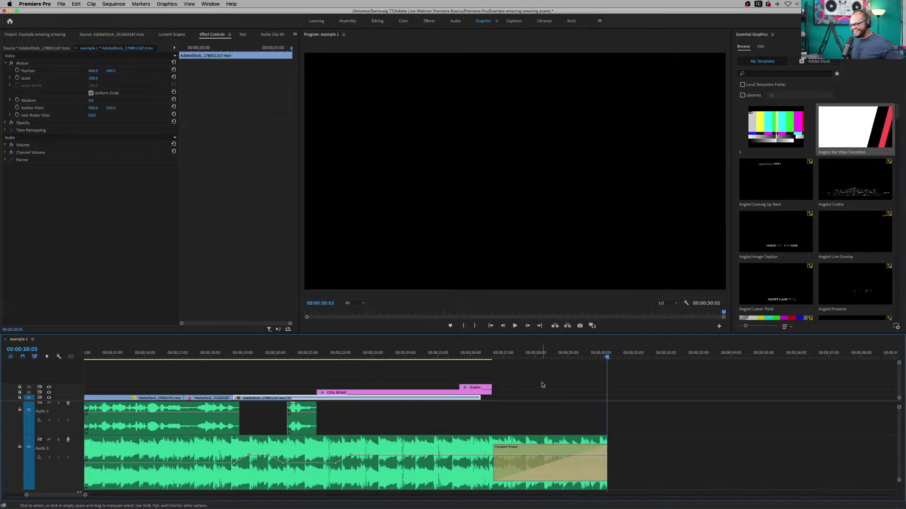
- Review the whole example 1 sequence by scrubbing across its clips at different points
scroll(121, 425, down, 5)
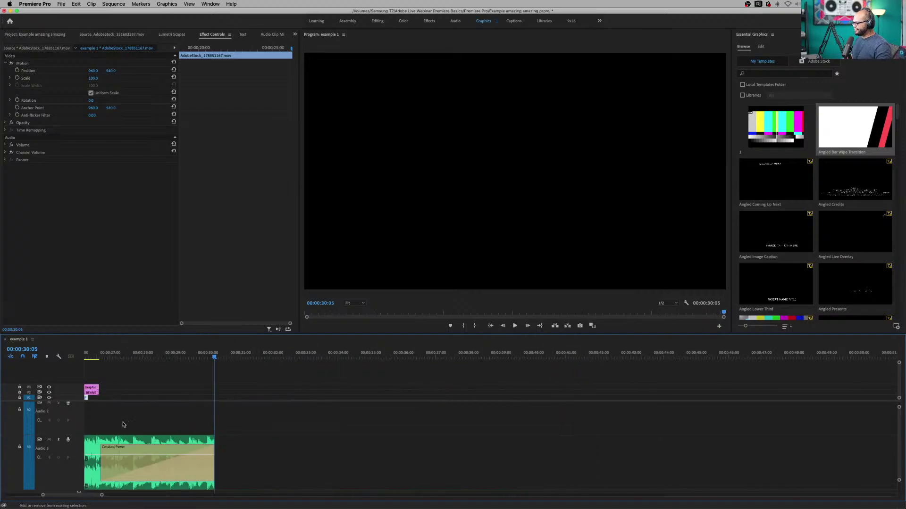
key(shift+minus)
key(minus)
key(minus)
key(minus)
key(minus)
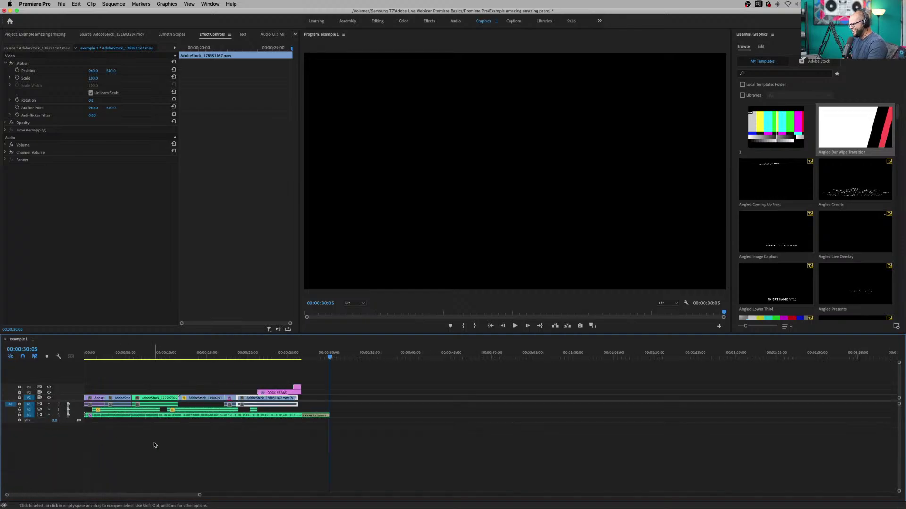
click(147, 353)
drag(147, 353, 129, 353)
key(equal)
key(equal)
key(equal)
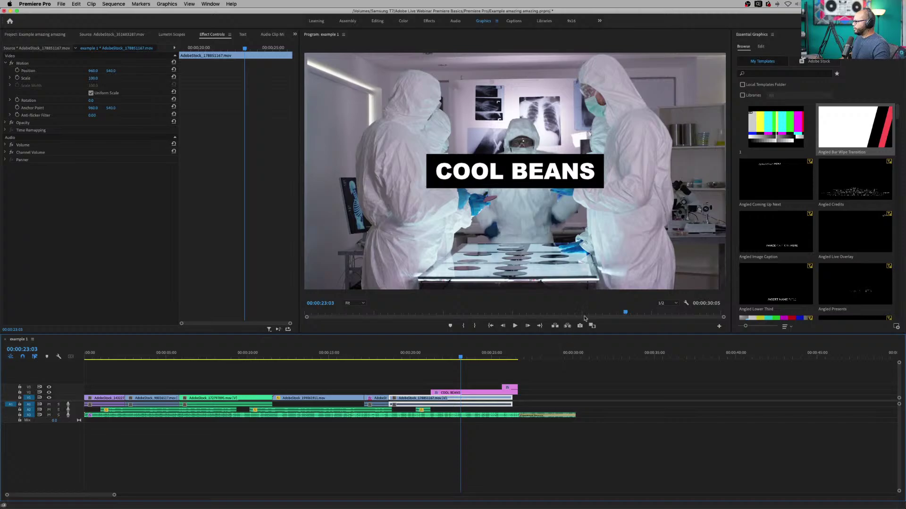
click(198, 372)
click(234, 357)
click(136, 357)
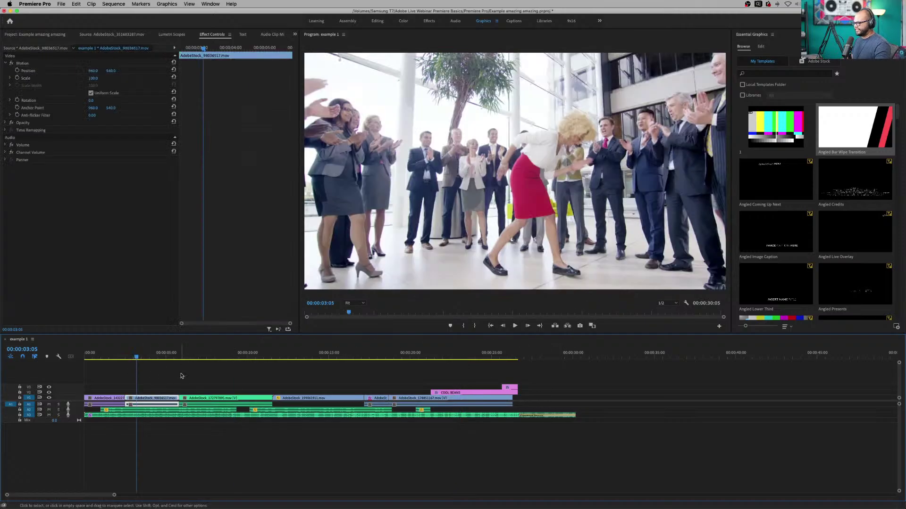
- Change the fill of the bar wipe graphic's Second Bar shape to purple
click(505, 354)
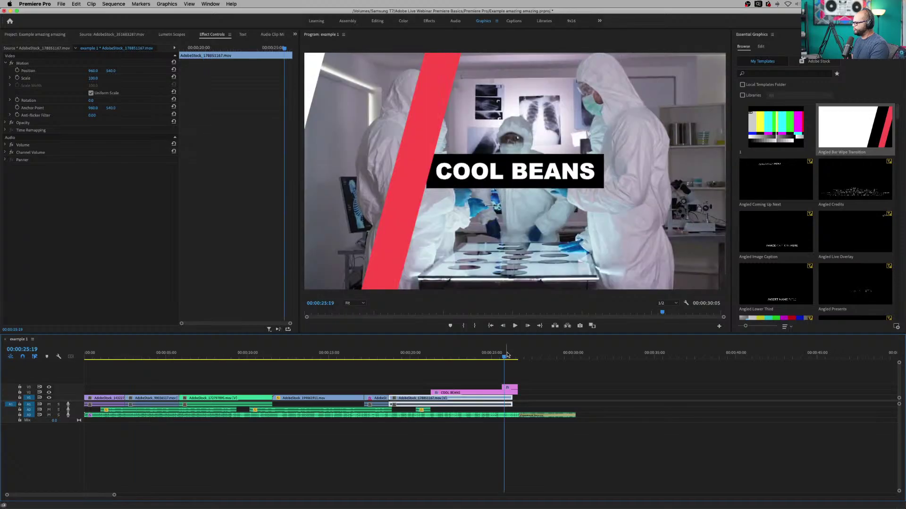
click(513, 389)
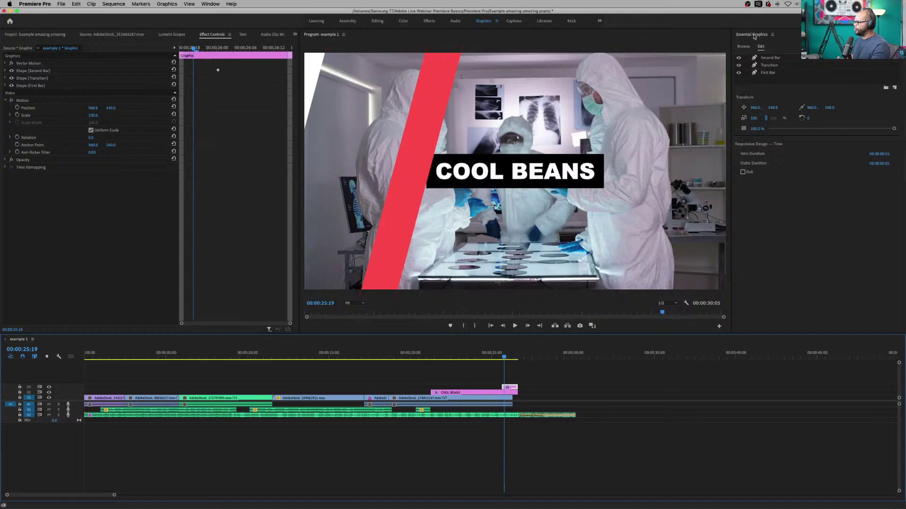
click(769, 58)
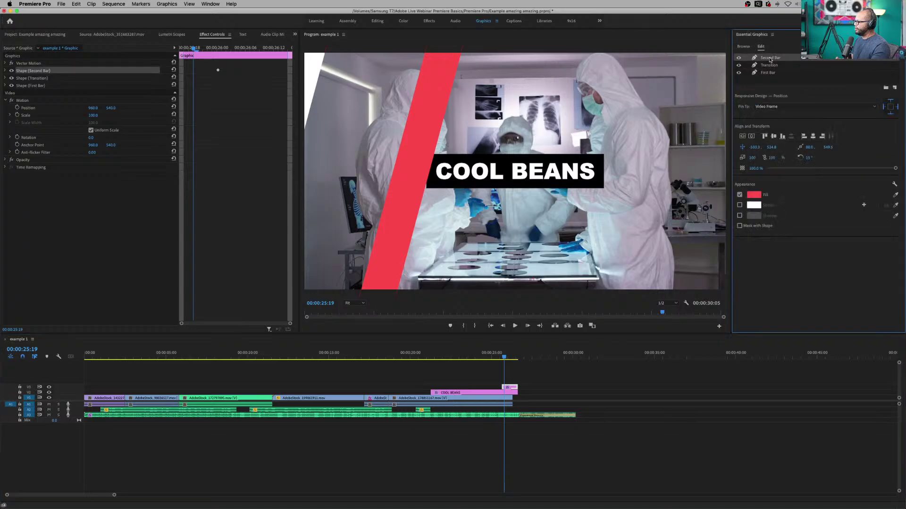
click(754, 198)
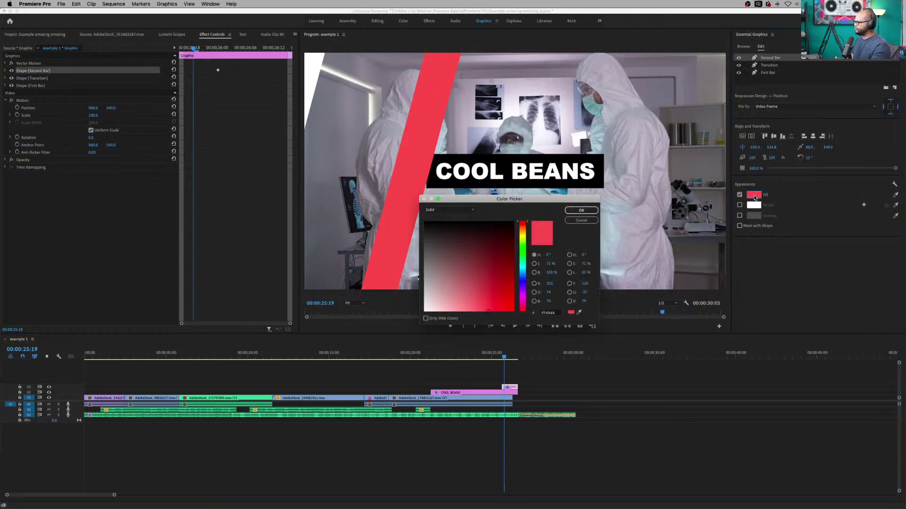
click(523, 278)
click(501, 288)
click(580, 210)
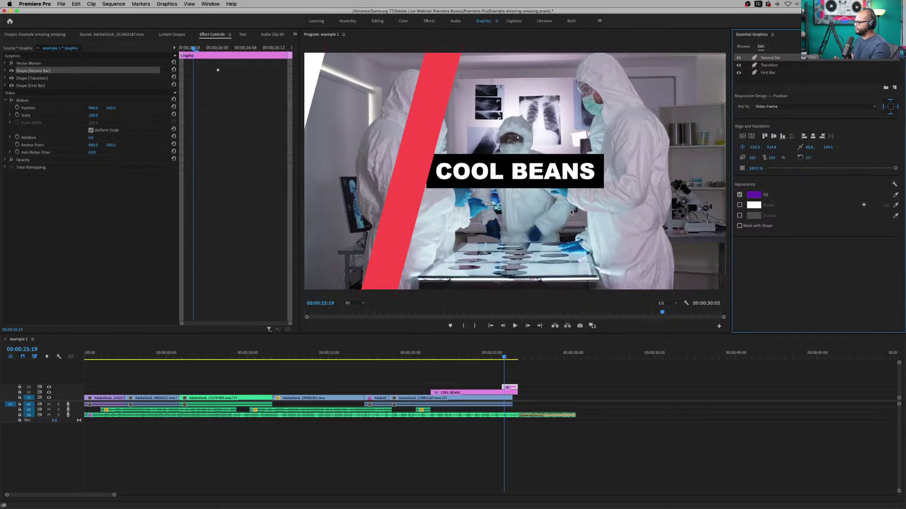
- Change the fill of the bar wipe graphic's First Bar shape to green
drag(504, 358, 513, 354)
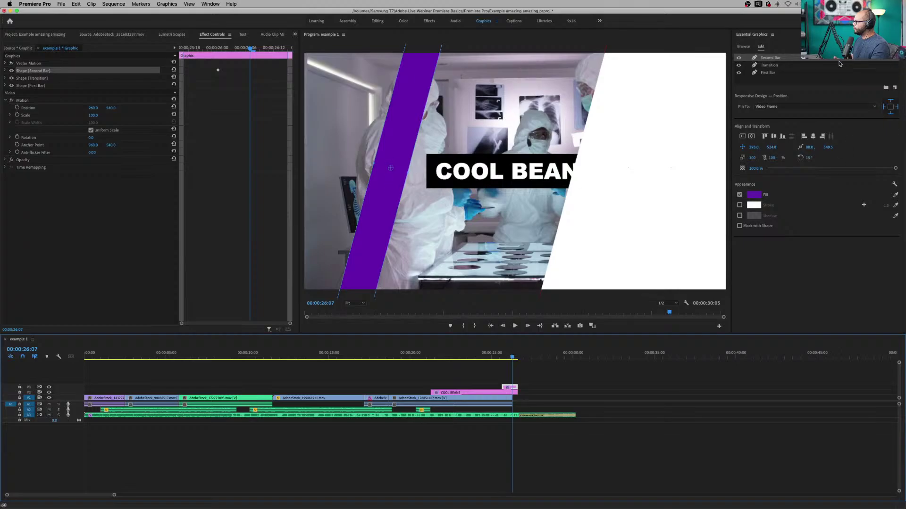
click(796, 73)
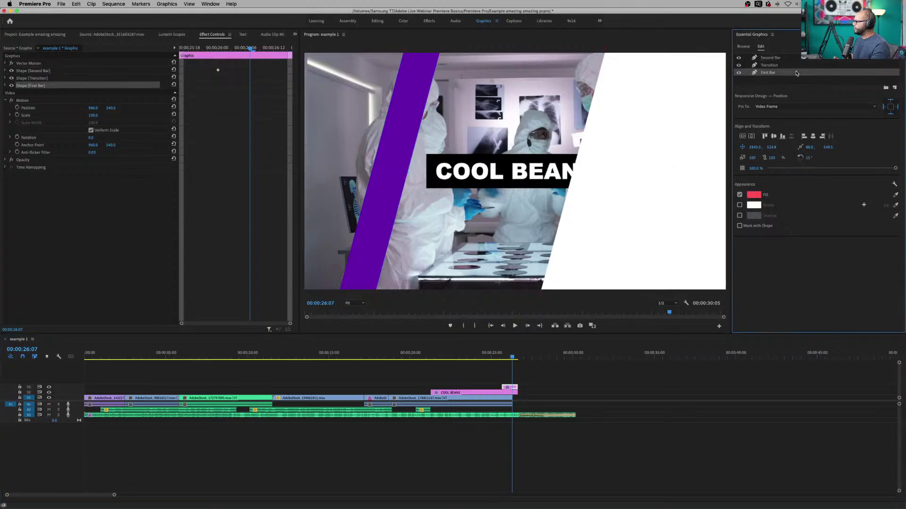
click(754, 195)
mouse_move(517, 247)
mouse_down()
mouse_move(522, 238)
mouse_move(523, 257)
mouse_up()
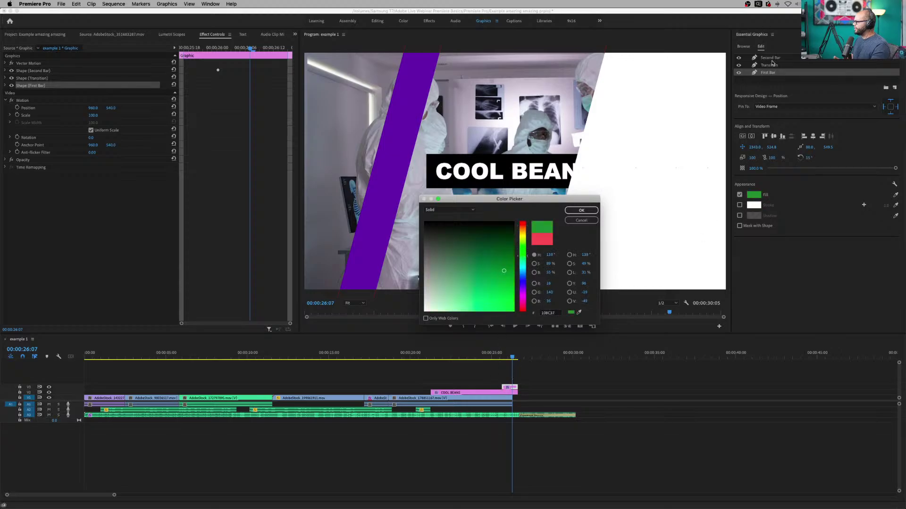
click(597, 211)
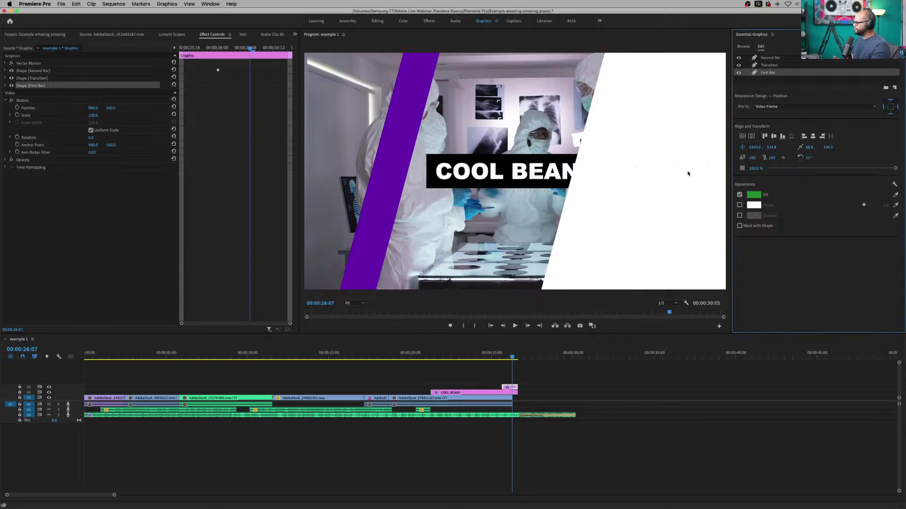
- Change the fill of the bar wipe graphic's Transition shape to blue
click(762, 65)
click(754, 195)
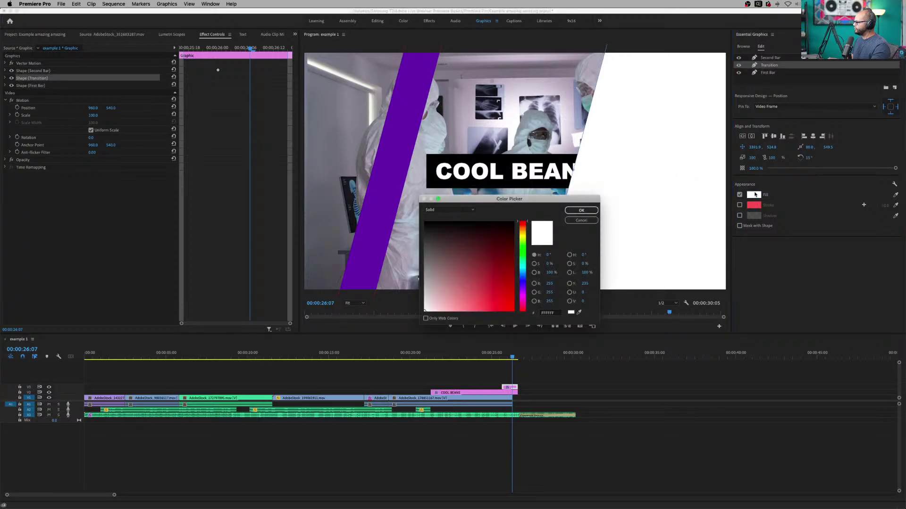
click(502, 286)
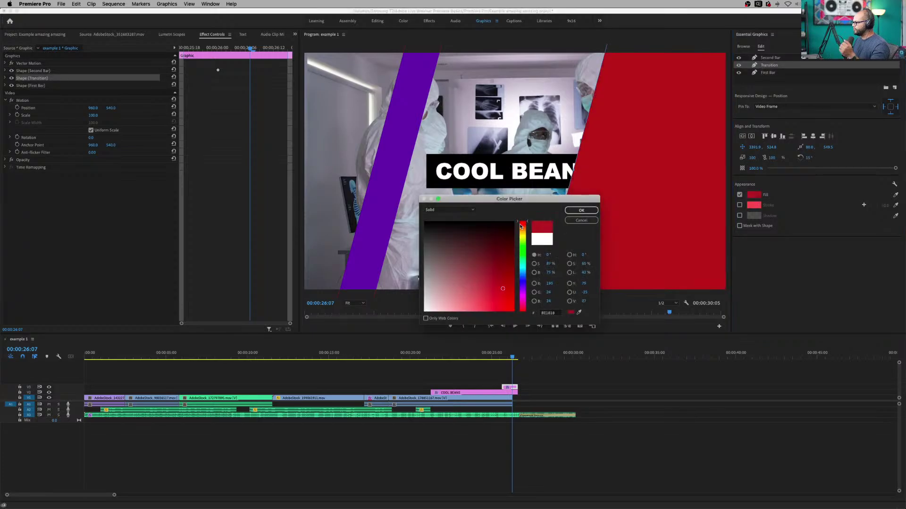
drag(523, 222, 531, 274)
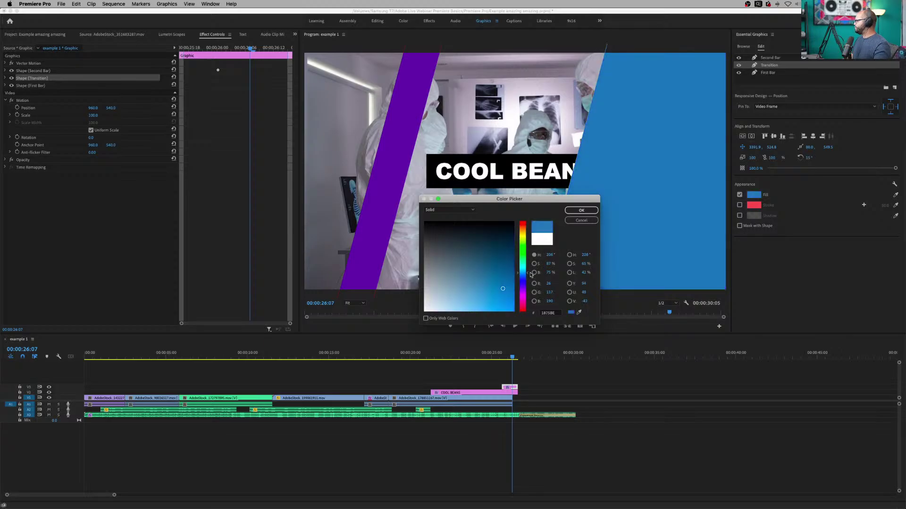
click(581, 211)
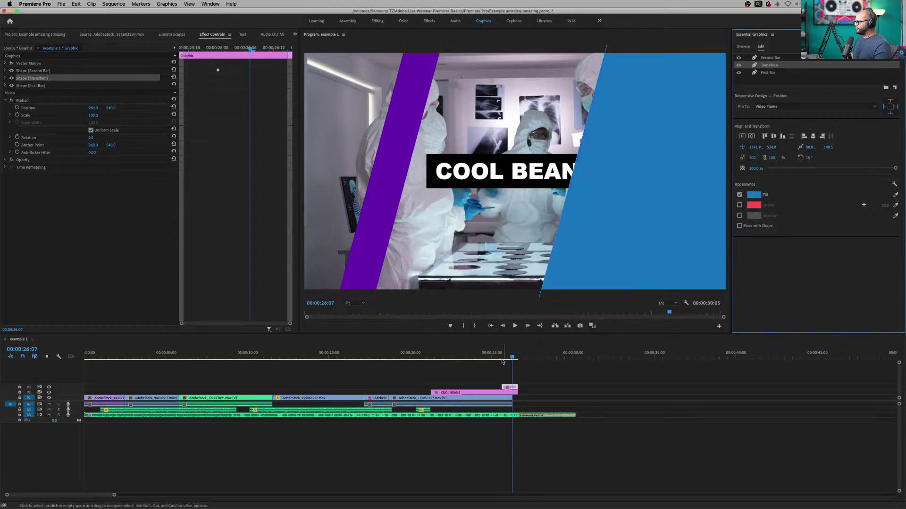
- Play the end of the title to check the recoloured bar wipe
click(496, 357)
key(space)
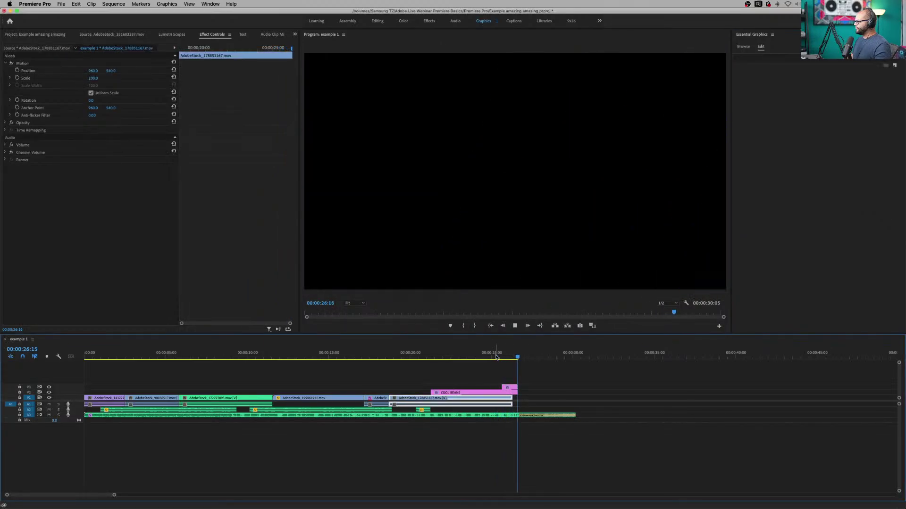
click(492, 412)
click(505, 393)
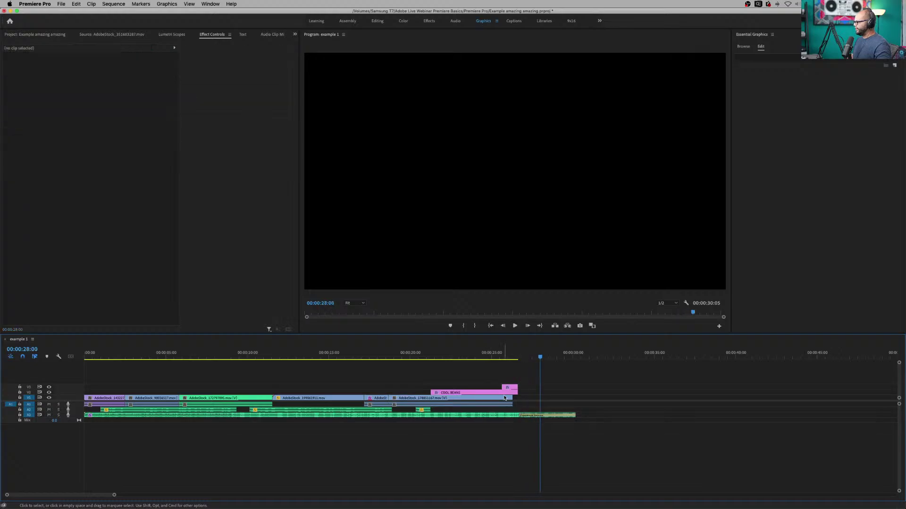
- Trim the ends of the COOL BEANS title and the last video clip to 00:00:26:01, where blue fills the frame
click(508, 357)
drag(507, 357, 509, 357)
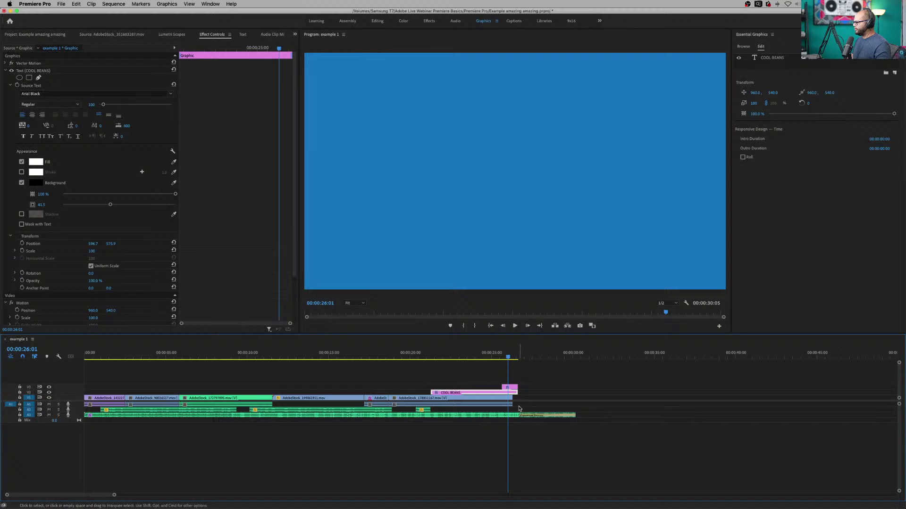
key(=)
key(=)
key(=)
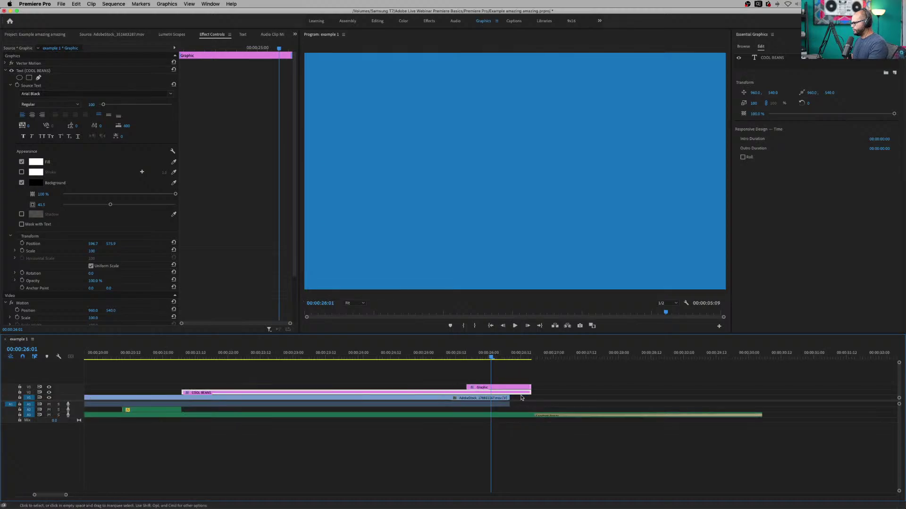
drag(524, 392, 539, 395)
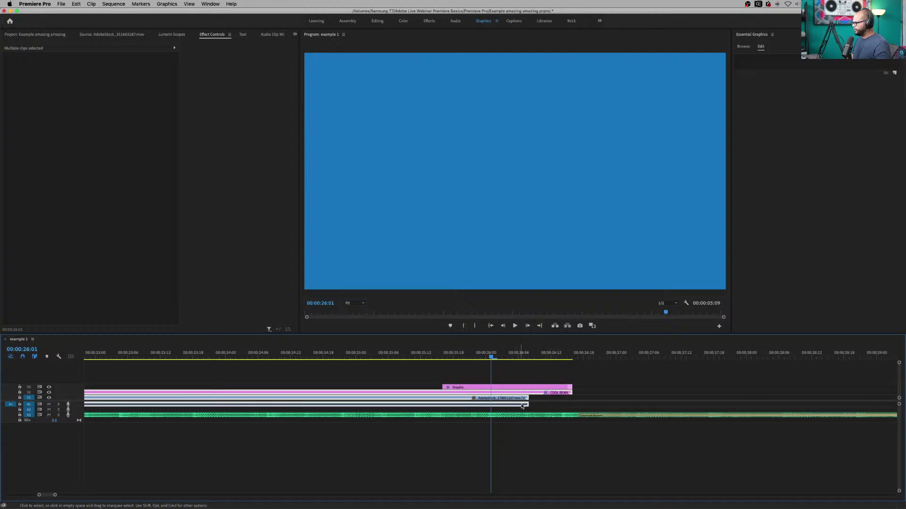
drag(567, 394, 491, 390)
- Play the sequence from 00:00:25:18 to its end to check the wipe to black and the music fade
click(455, 353)
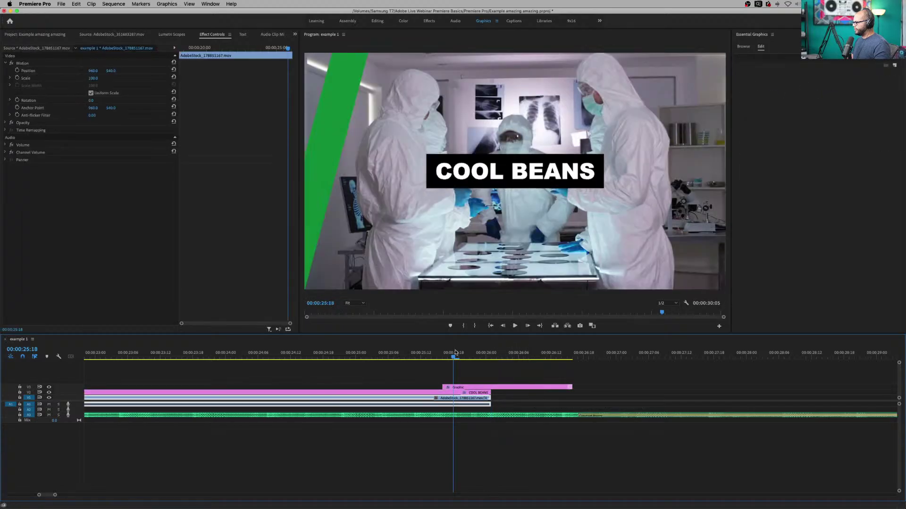
key(space)
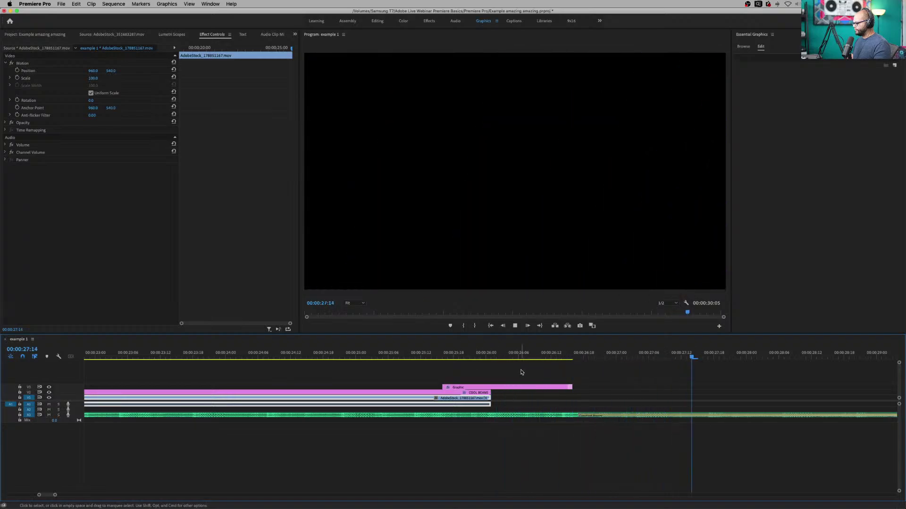
scroll(618, 396, down, 6)
scroll(618, 396, down, 3)
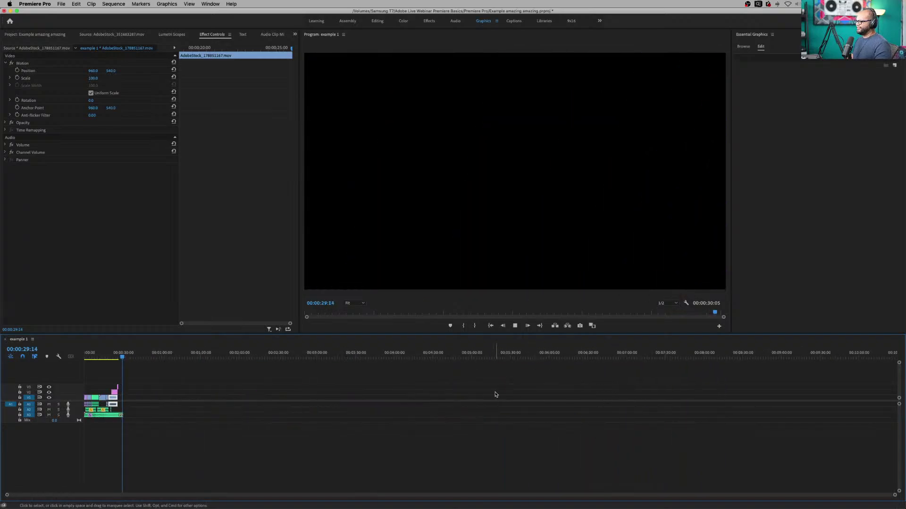
click(415, 389)
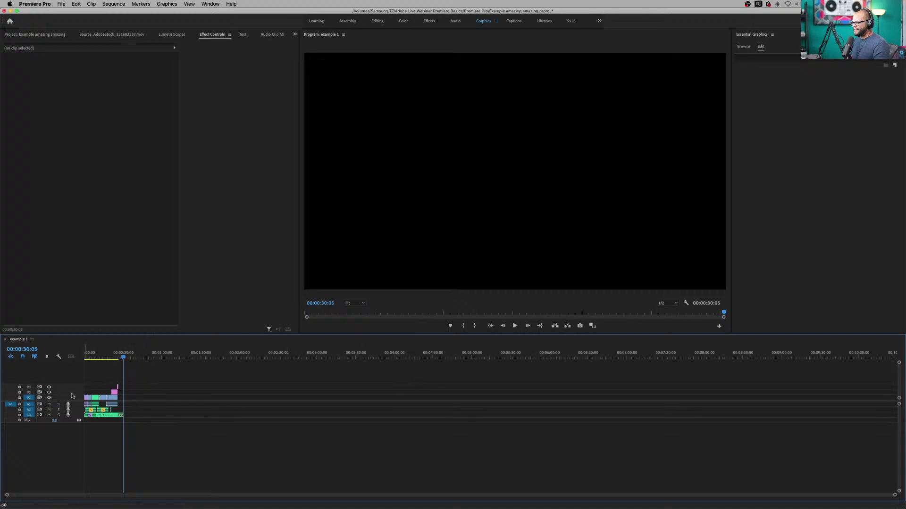
drag(145, 369, 97, 418)
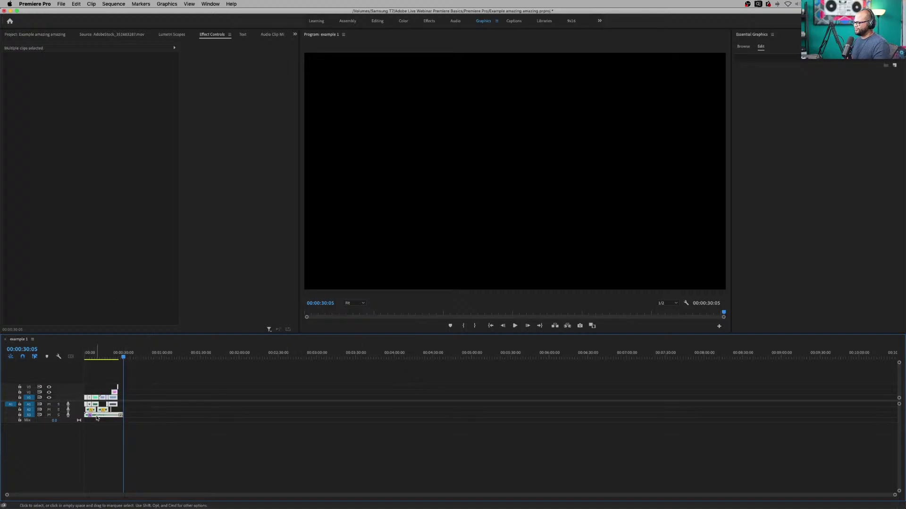
scroll(94, 415, up, 3)
scroll(96, 415, down, 2)
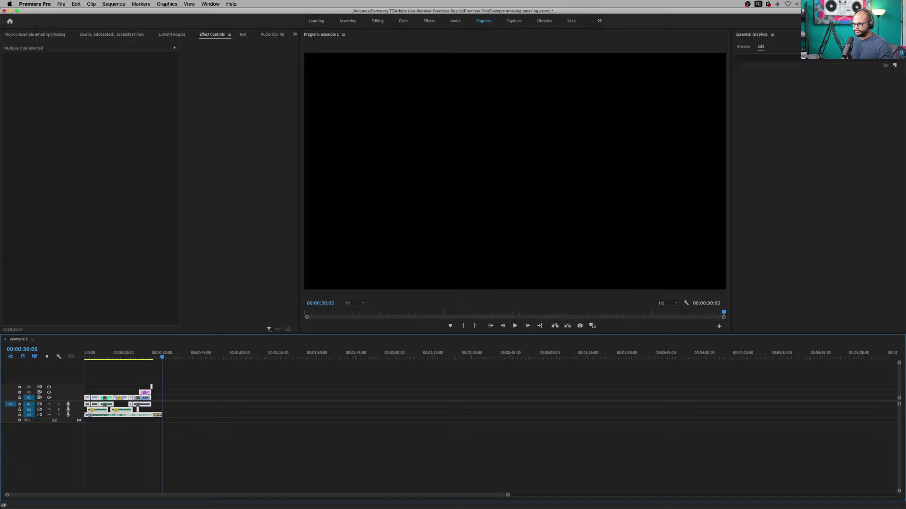
- Shift the application window aside to reveal the Quick Export option and restore the window to full size
drag(550, 10, 430, 16)
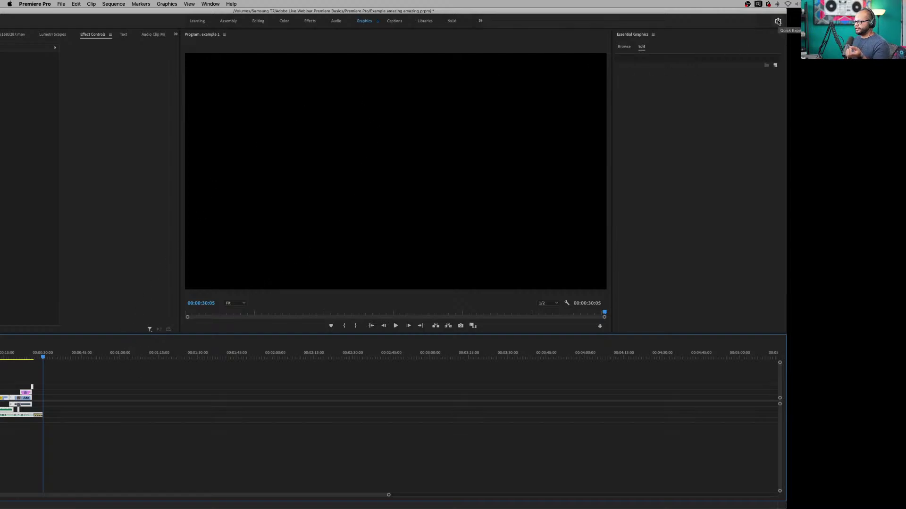
drag(757, 12, 729, 12)
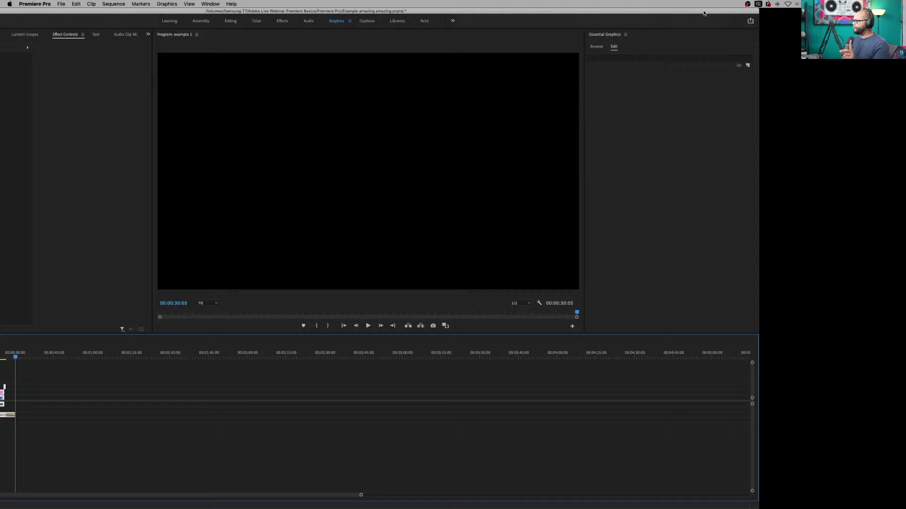
drag(699, 12, 881, 12)
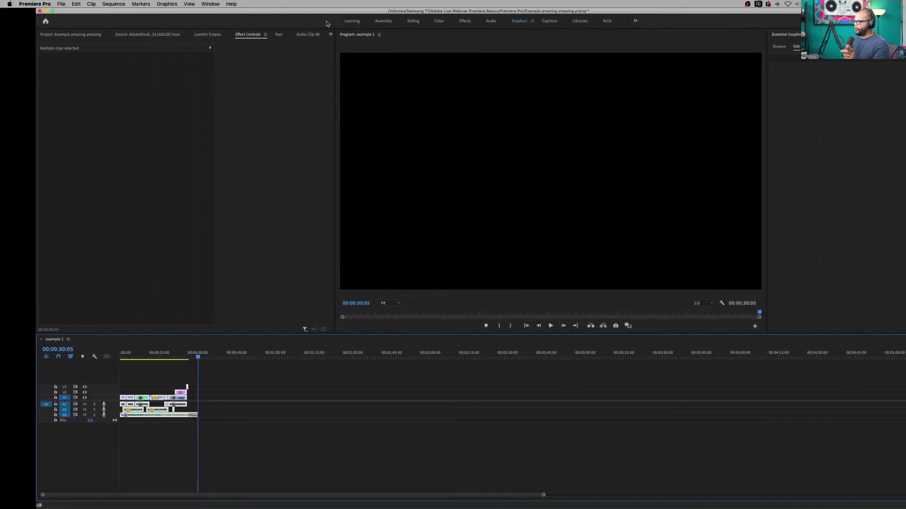
click(52, 11)
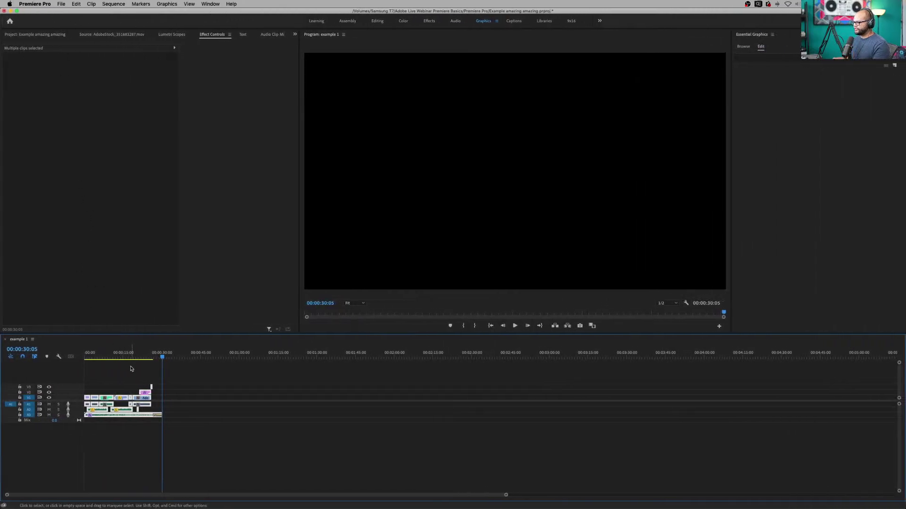
- Select all clips in the example 1 sequence and mark in and out points around the selection
click(134, 387)
drag(185, 373, 85, 437)
key(/)
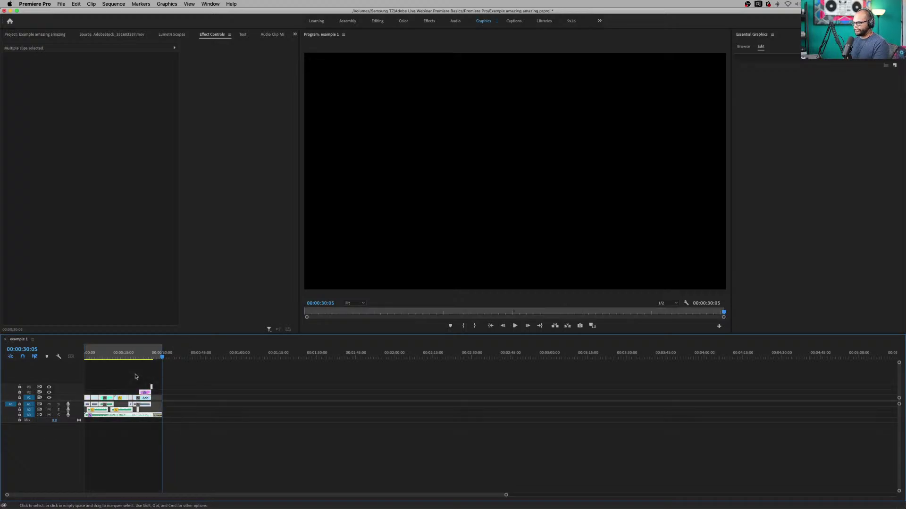
- Shorten the marked range to 00:00:16:02, then mark in and out points around the AdobeStock_199061911.mov clip
key(=)
key(=)
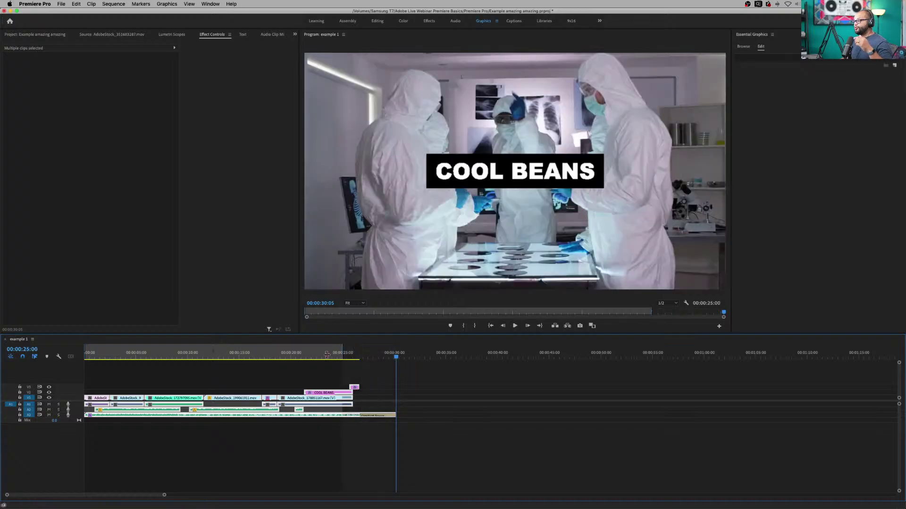
click(251, 363)
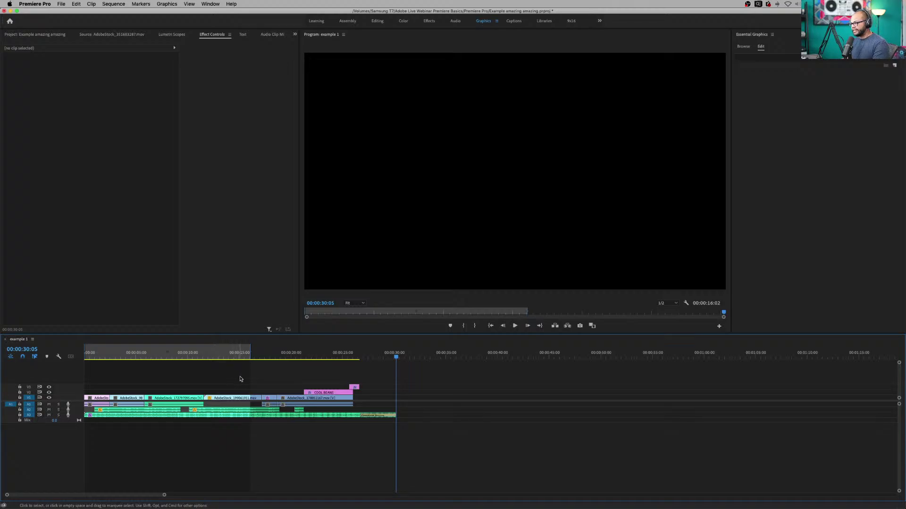
click(224, 399)
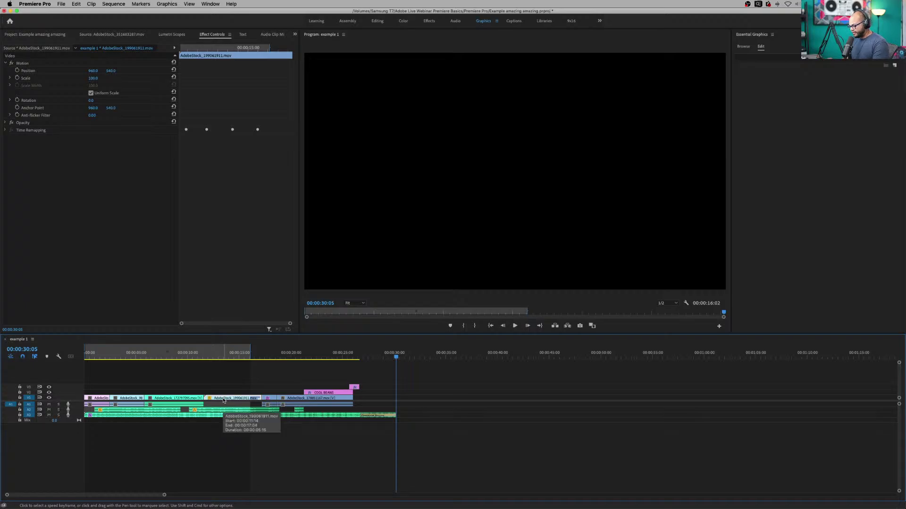
key(x)
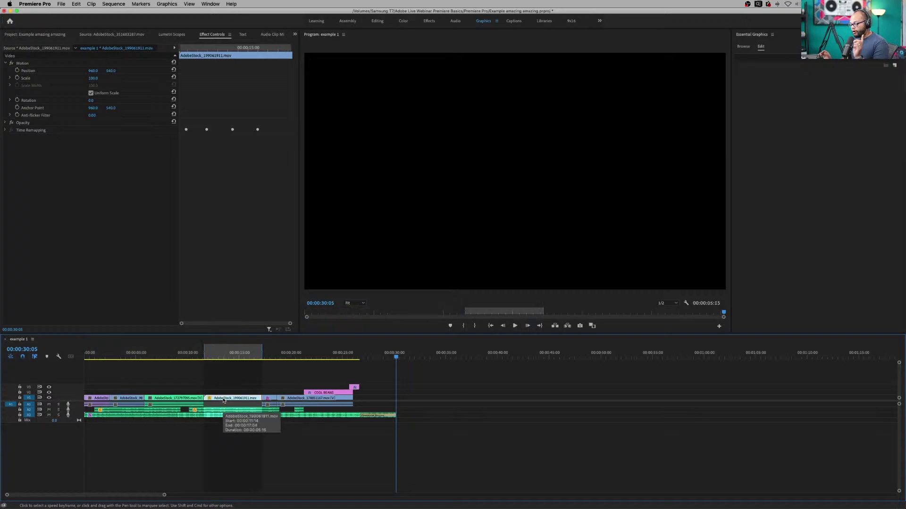
- Set an in point at 00:00:03:04 and an out point at about 00:00:27:22, then extend the in point to the sequence start
click(118, 355)
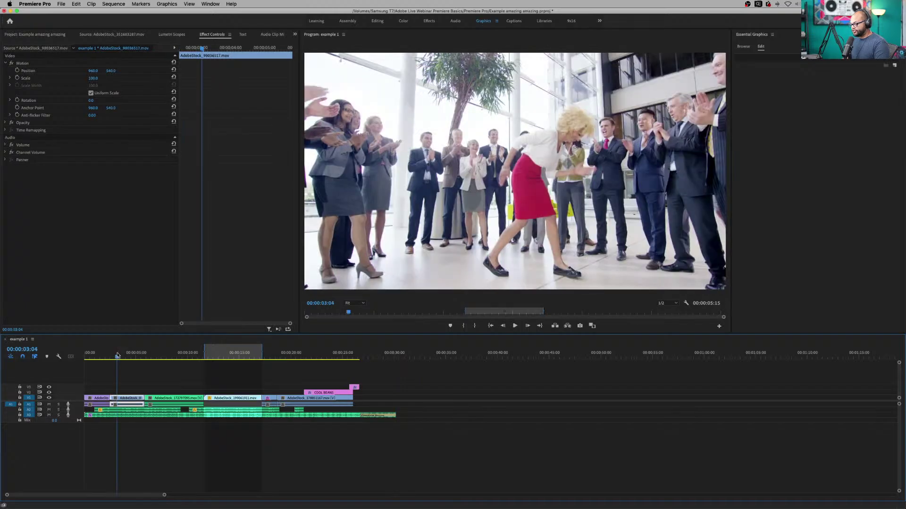
key(i)
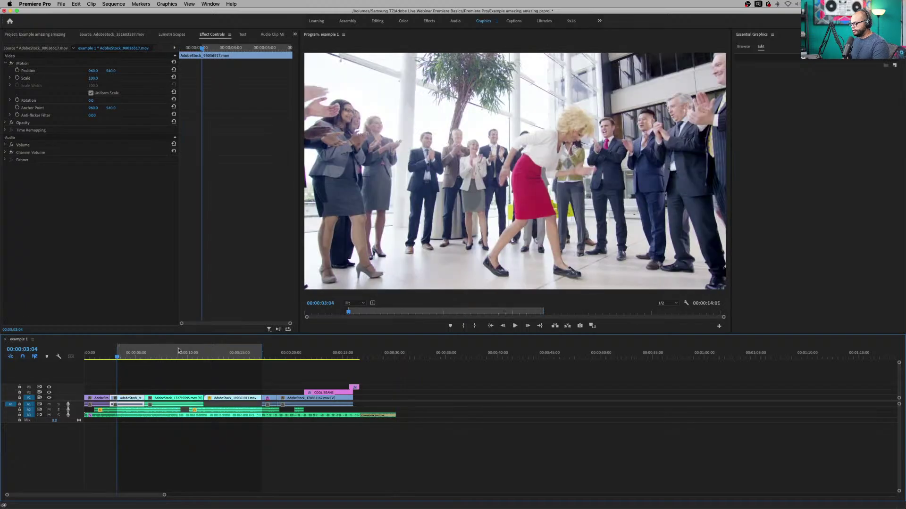
click(373, 354)
key(o)
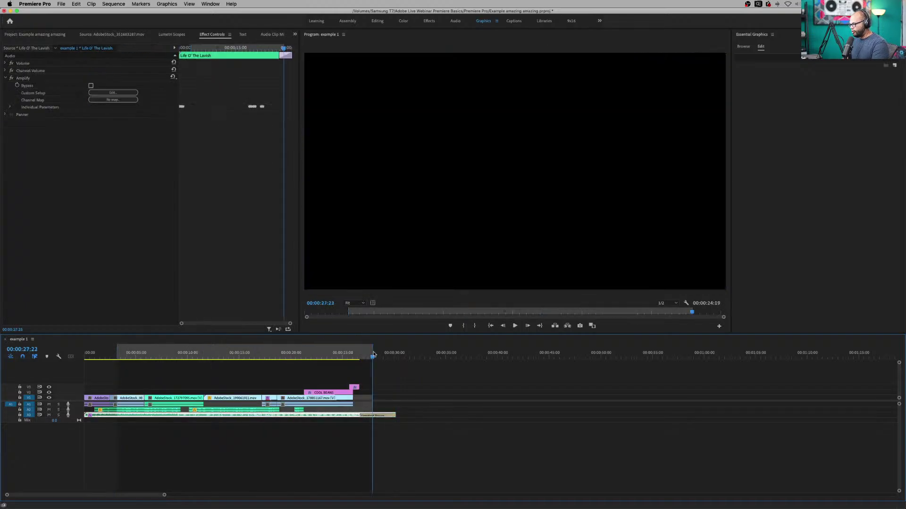
drag(118, 352, 70, 355)
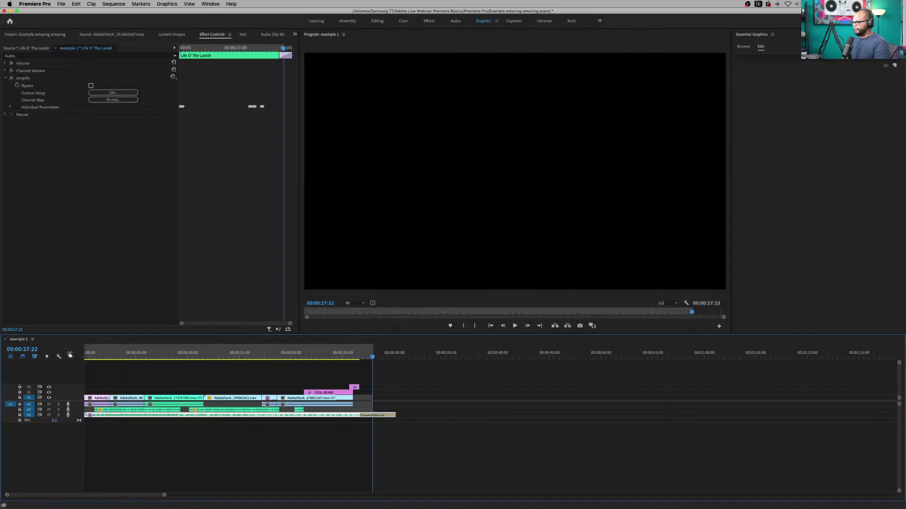
drag(372, 354, 376, 355)
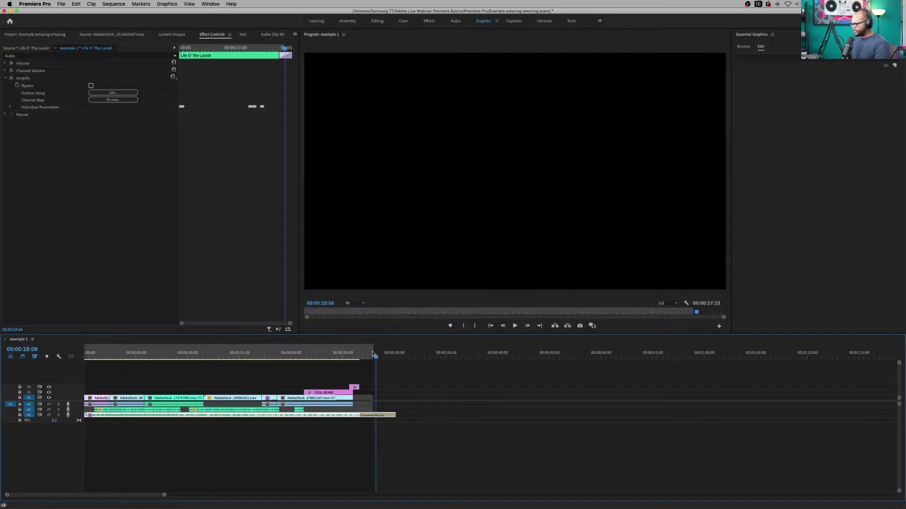
- Select every clip in the example 1 sequence and mark the in and out range around the whole selection
drag(426, 383, 84, 494)
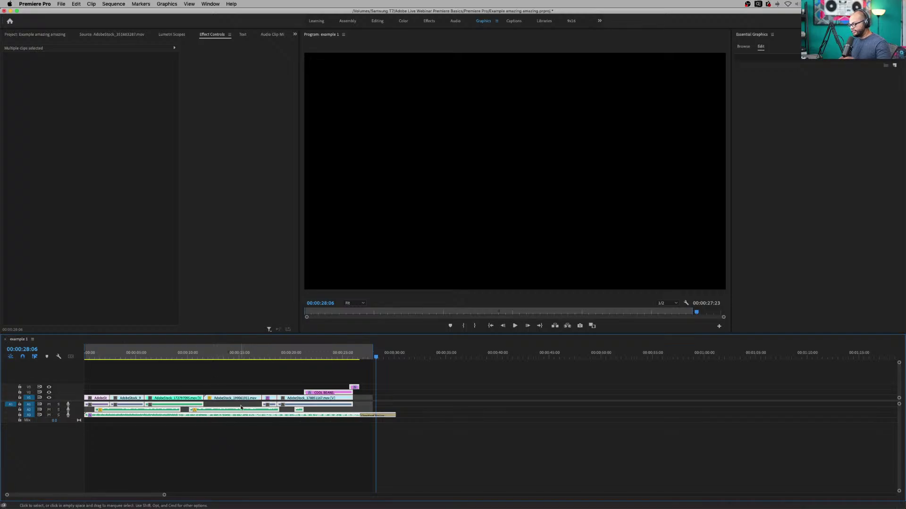
key(/)
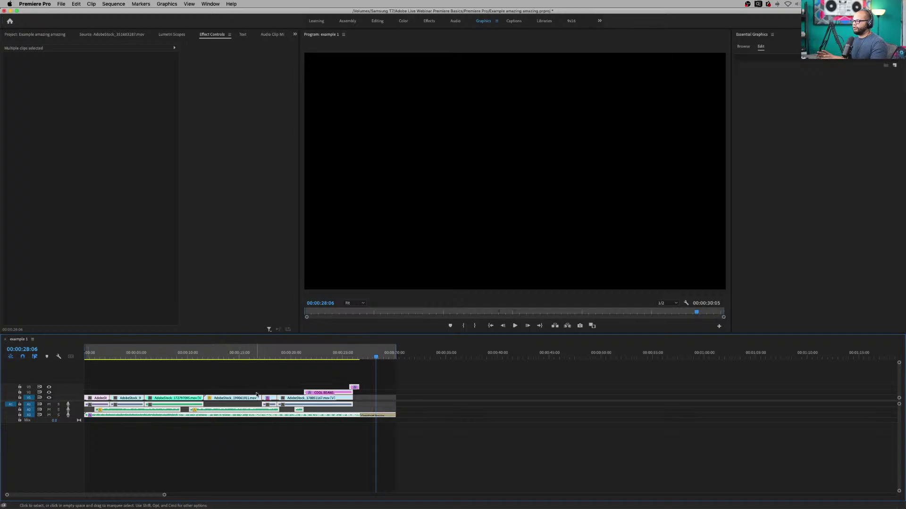
key(minus)
key(minus)
key(minus)
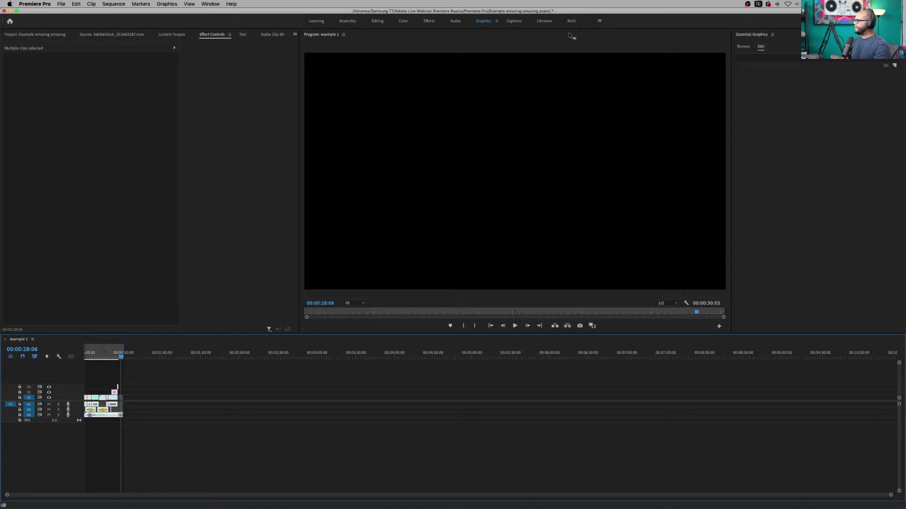
- Open Quick Export and set its output to example 1 in the Exports folder of the Adobe Live Webinar Premiere Basics project folder
drag(574, 15, 344, 23)
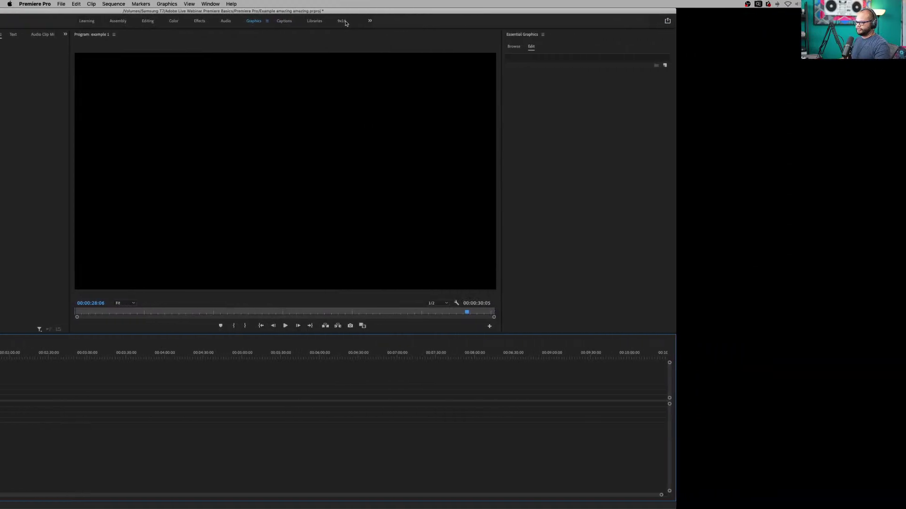
click(668, 21)
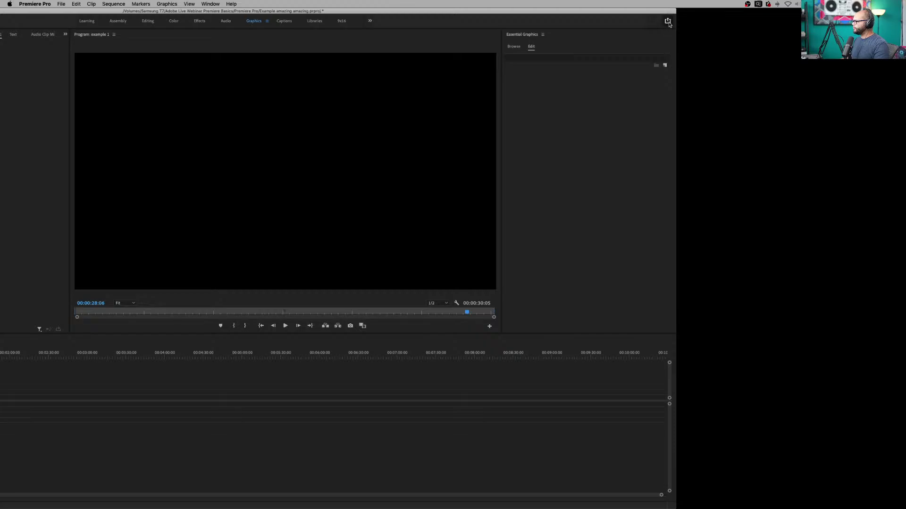
click(668, 22)
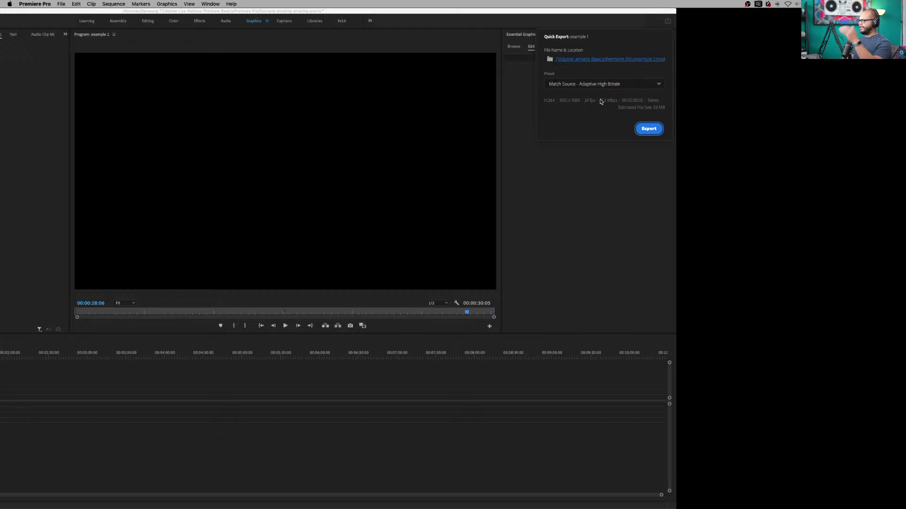
click(589, 60)
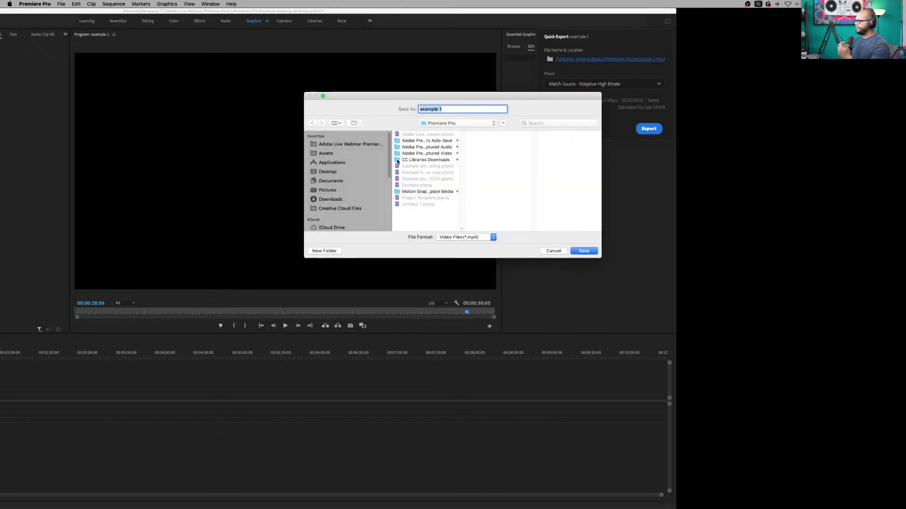
click(351, 144)
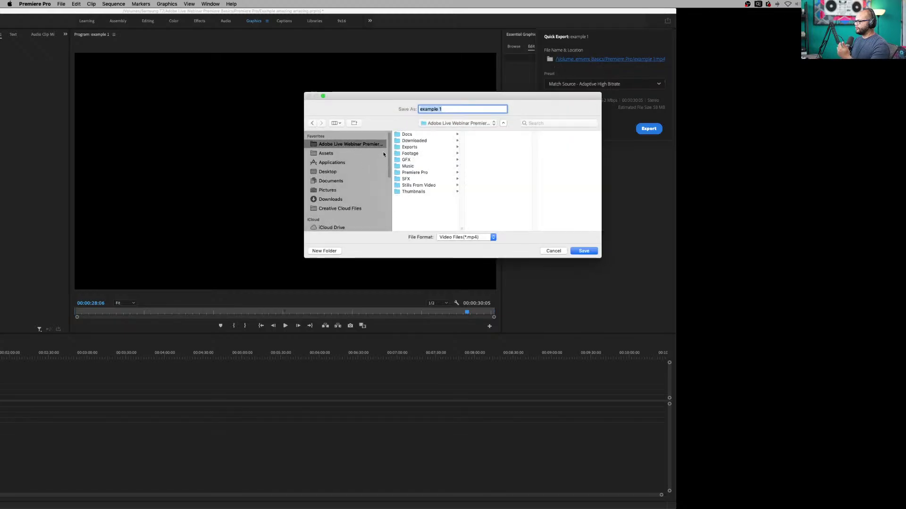
click(414, 148)
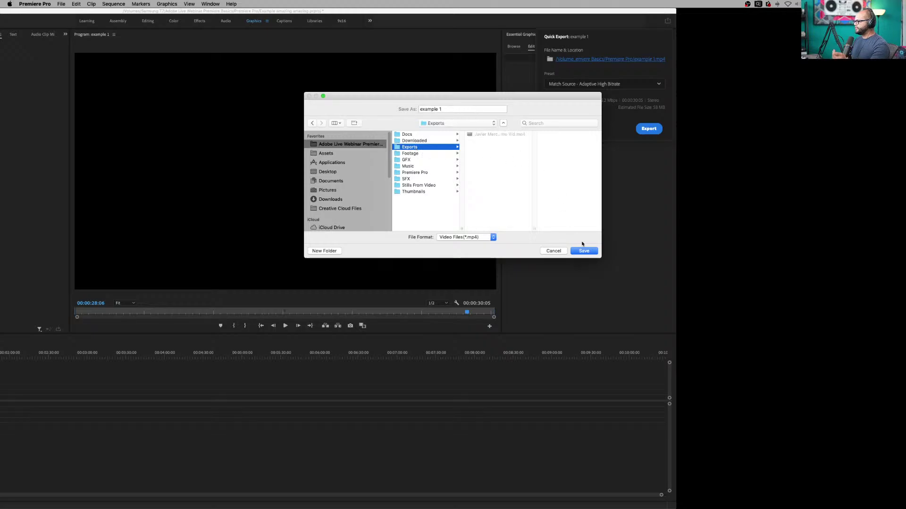
click(587, 252)
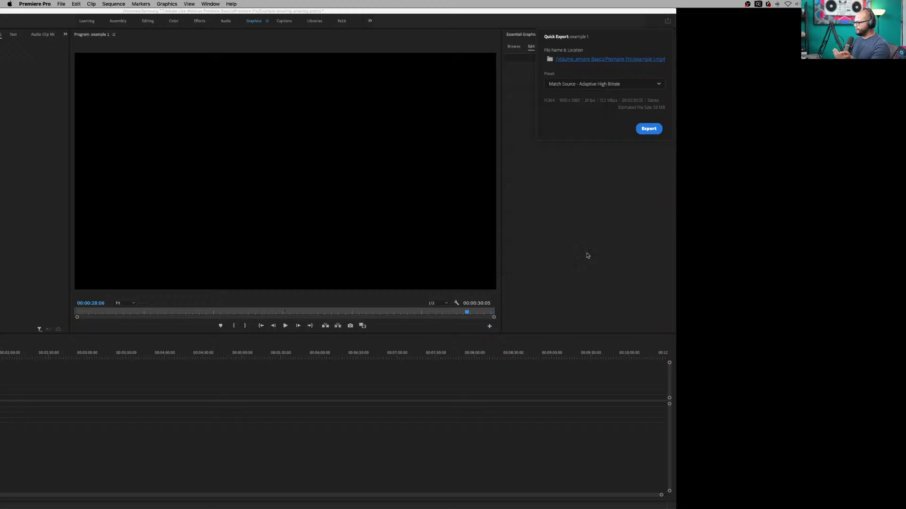
- Review the available Quick Export presets, then dismiss the export options without exporting and bring the full workspace back into view
click(573, 84)
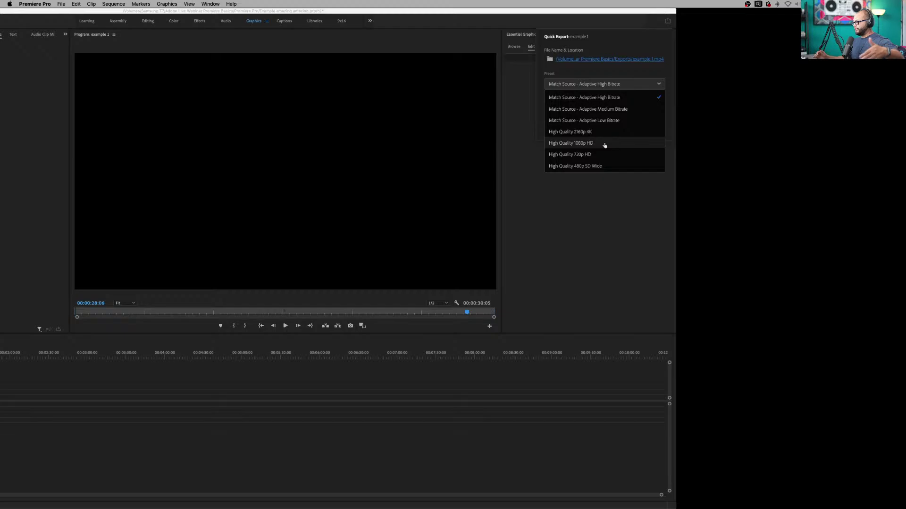
click(525, 86)
click(613, 192)
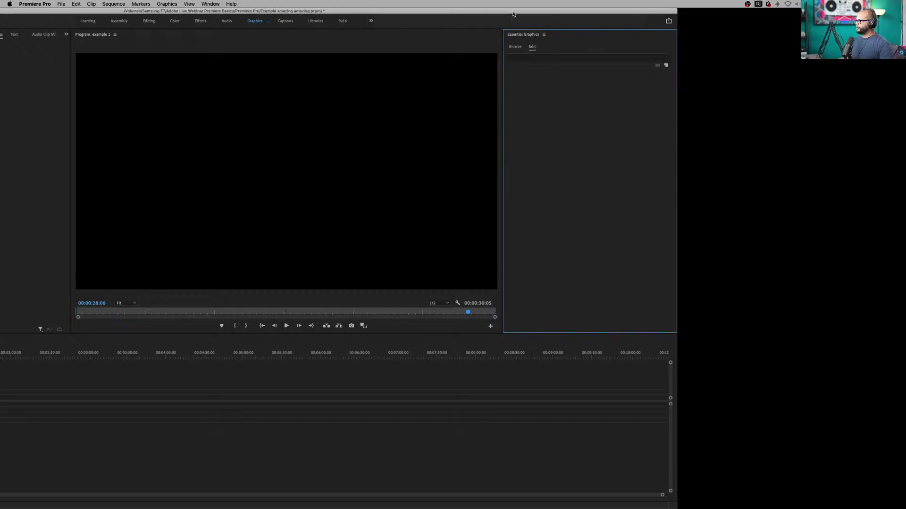
key(ctrl+alt+Return)
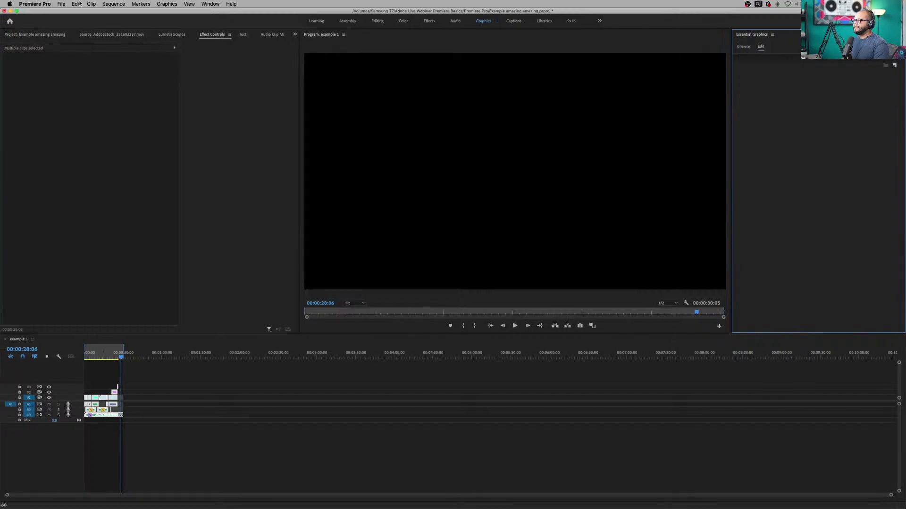
click(61, 4)
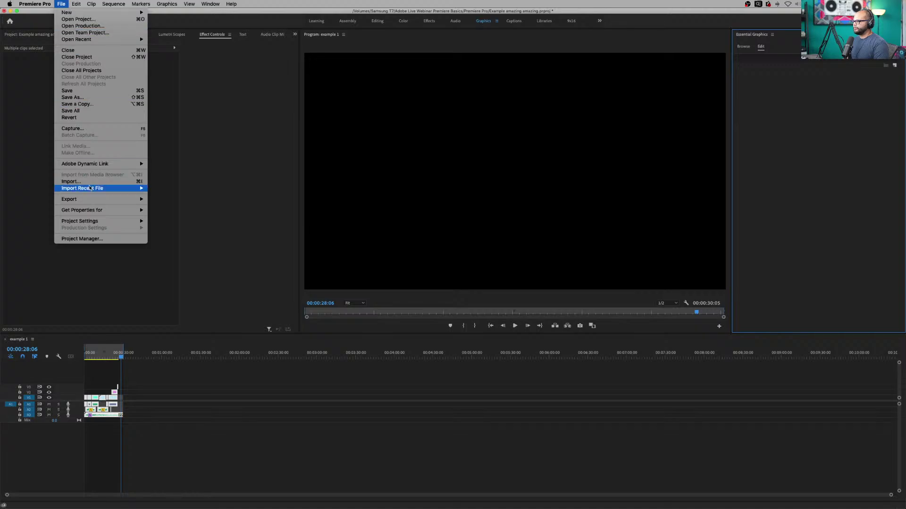
mouse_move(91, 200)
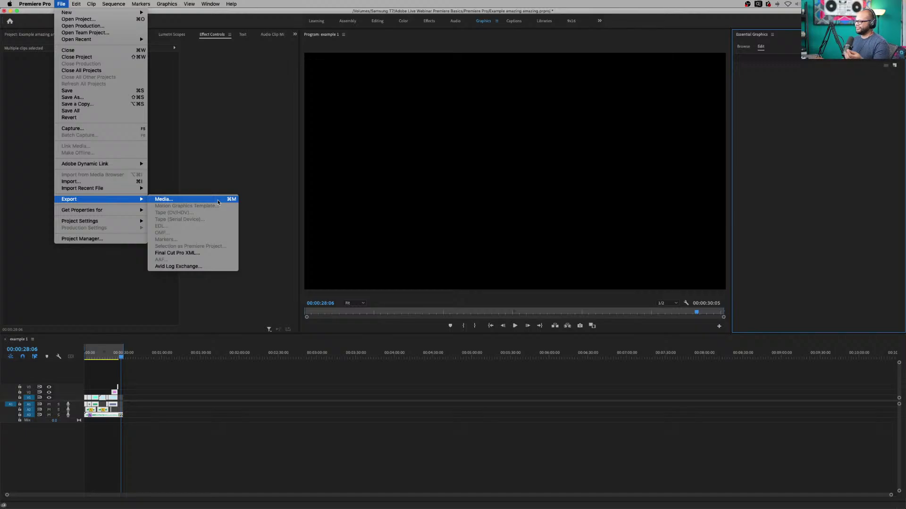
key(Escape)
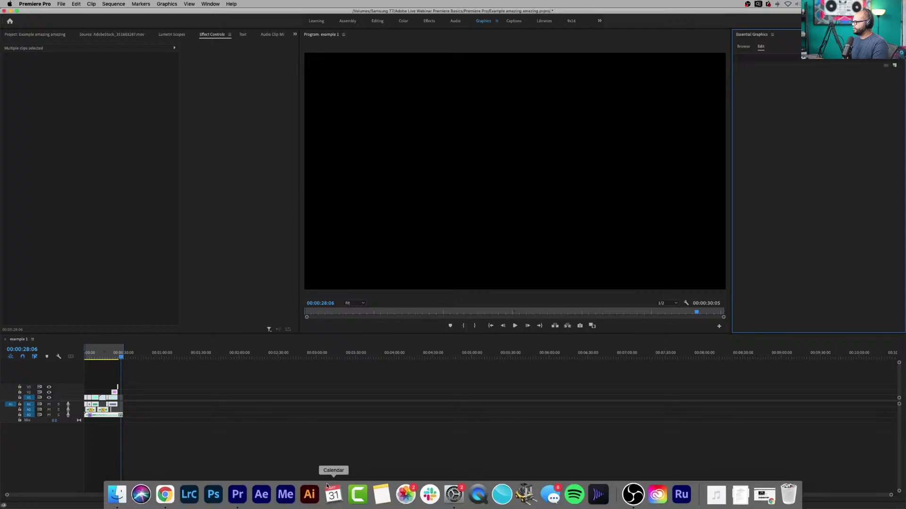
mouse_move(455, 507)
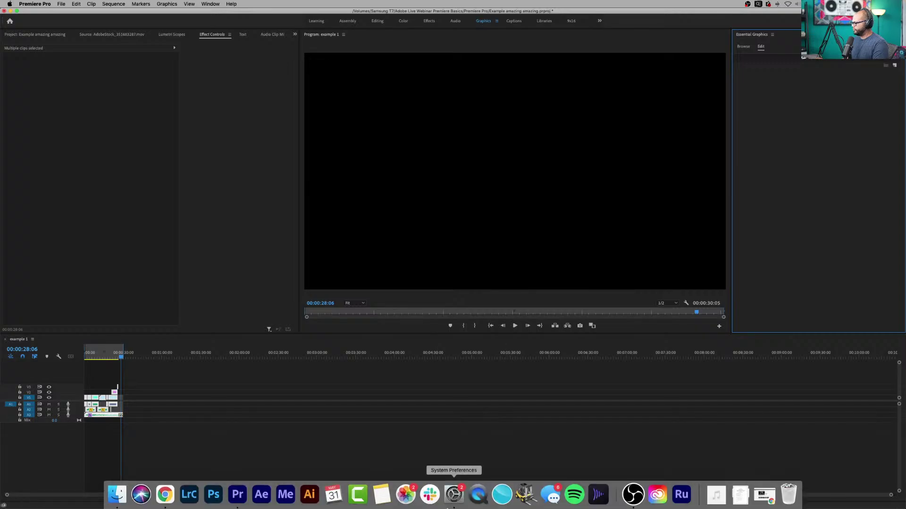
click(172, 355)
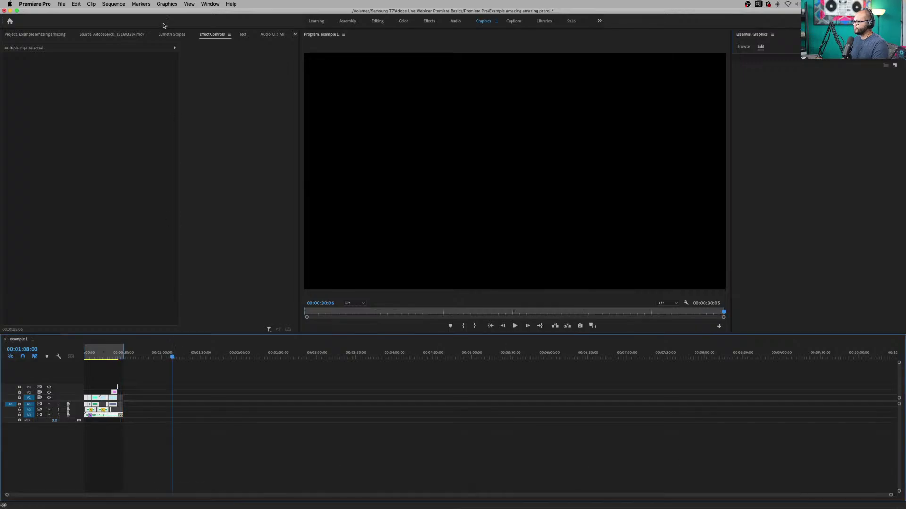
double_click(139, 12)
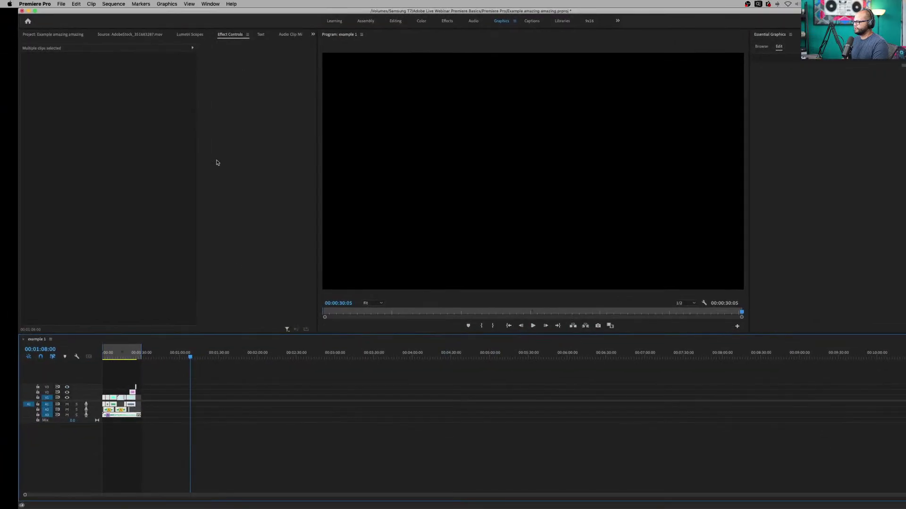
double_click(75, 11)
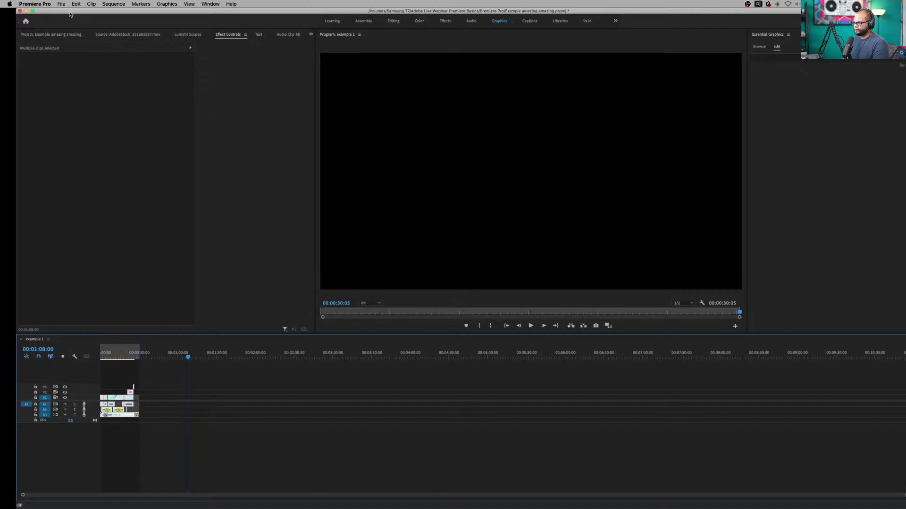
key(super+Tab)
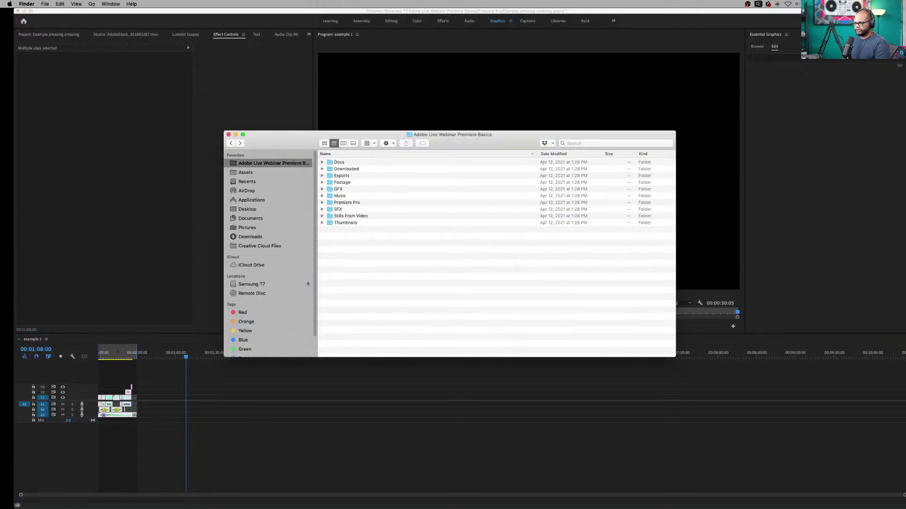
key(super+Tab)
key(super+Tab)
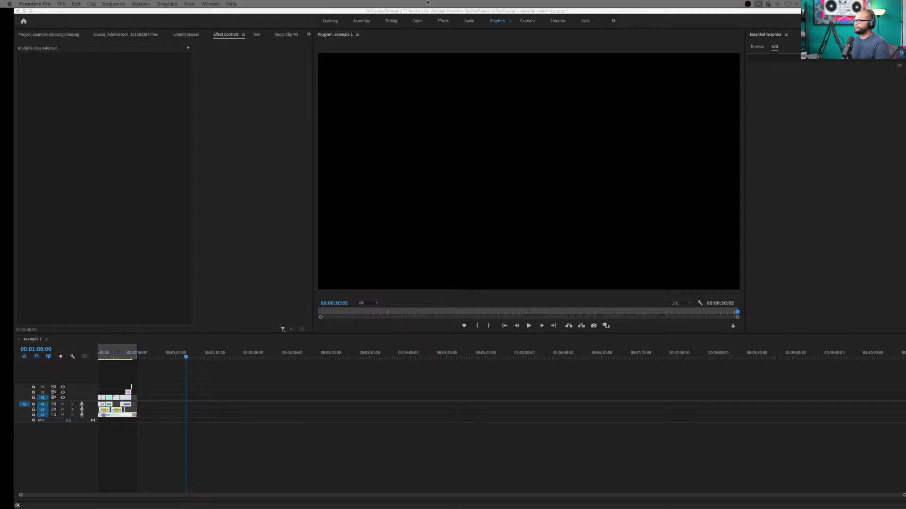
double_click(238, 12)
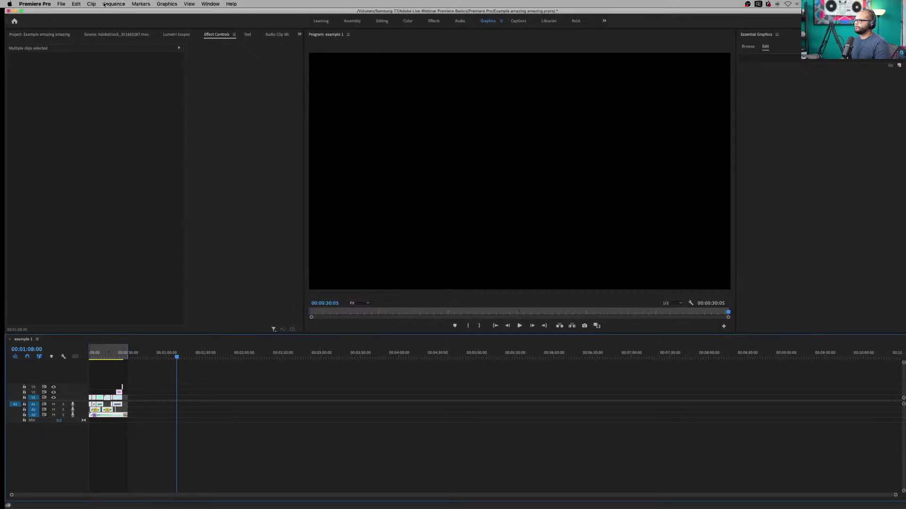
- Open the media export settings for example 1 and choose the H.264 format with the YouTube 2160p 4K Ultra HD preset
click(64, 4)
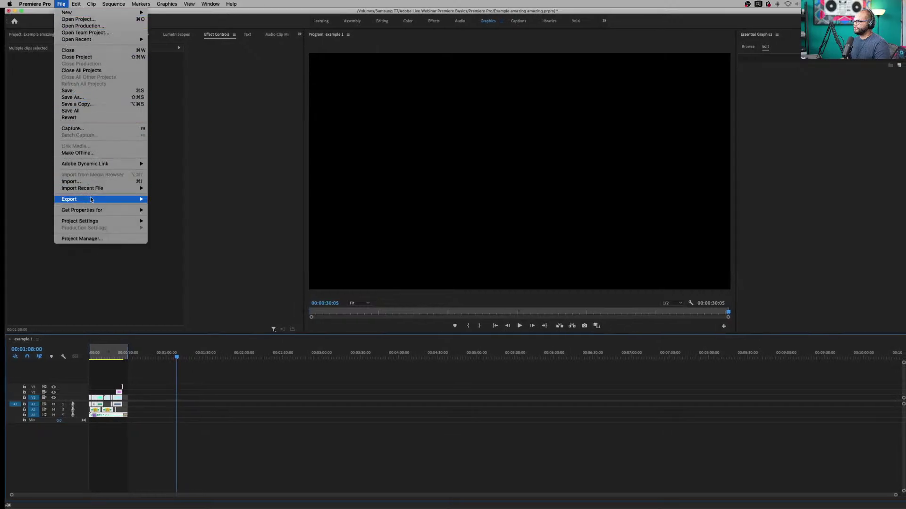
click(160, 199)
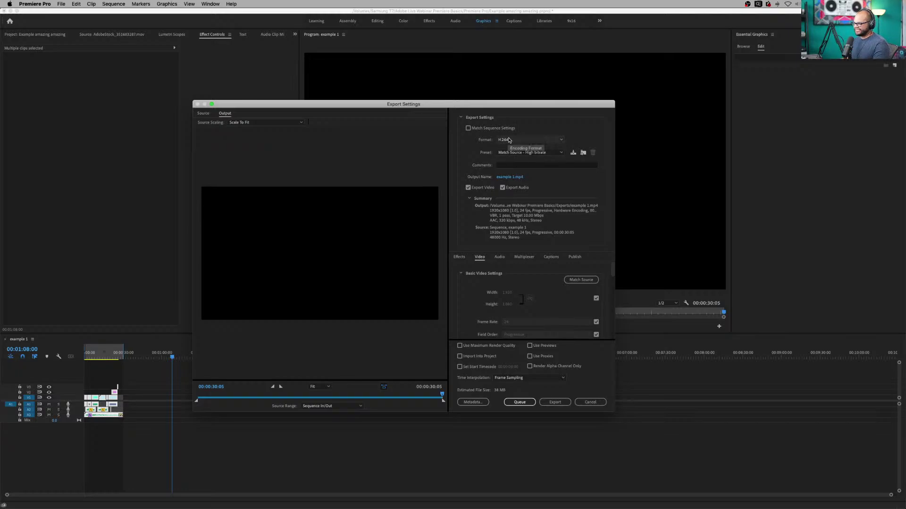
click(515, 141)
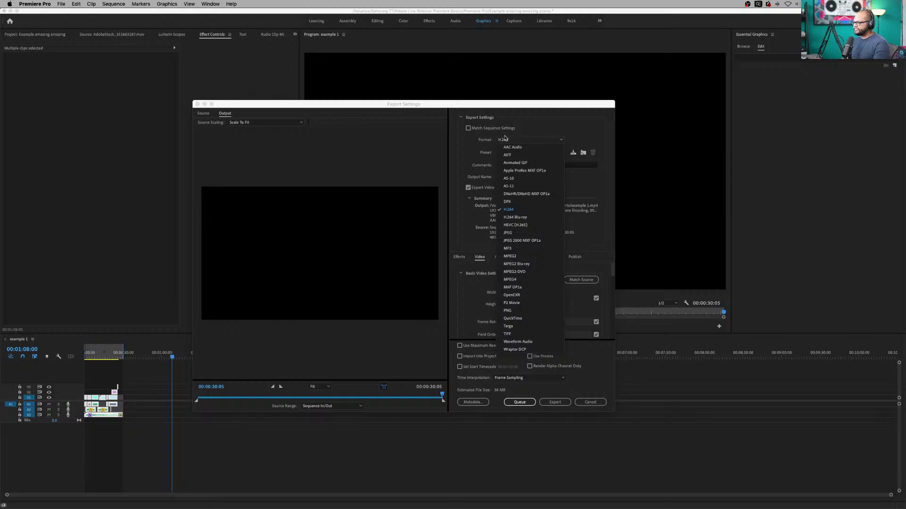
click(537, 209)
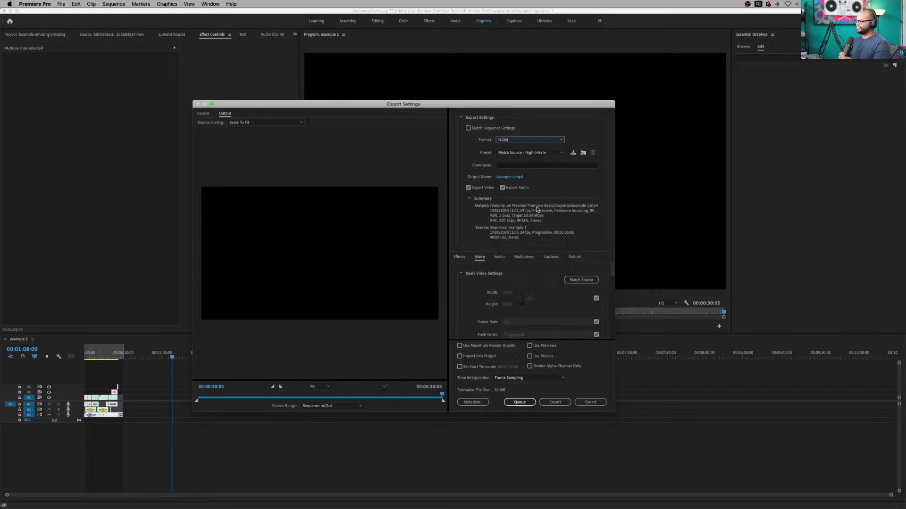
click(529, 153)
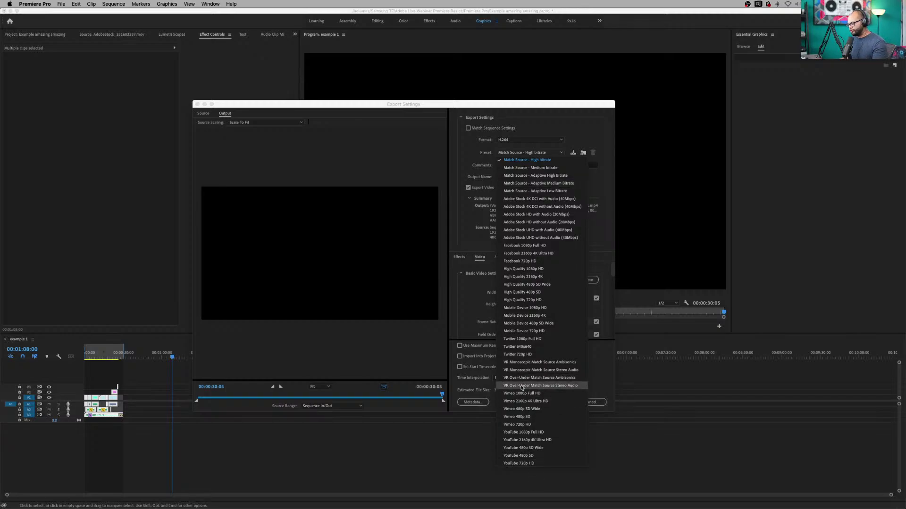
click(535, 441)
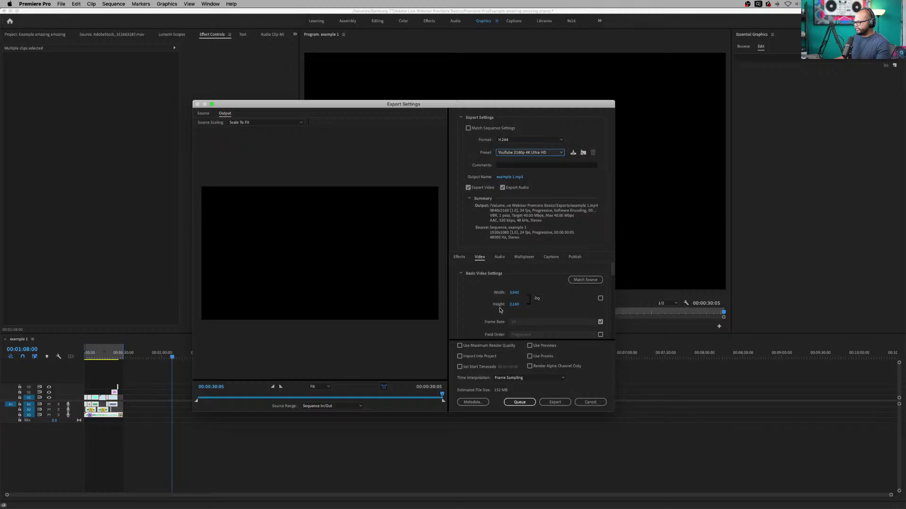
- Review the bitrate, advanced and VR video settings of the YouTube 2160p 4K Ultra HD preset, then cancel the media export
drag(613, 267, 607, 329)
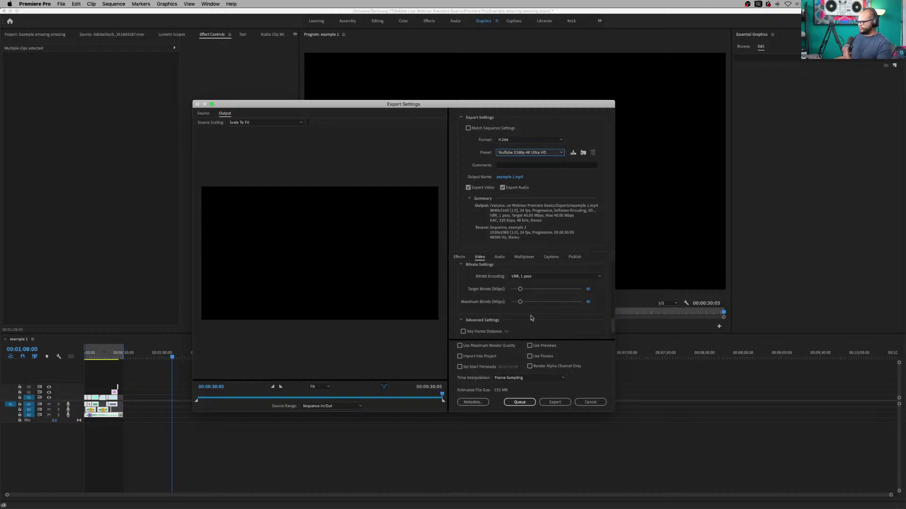
click(534, 154)
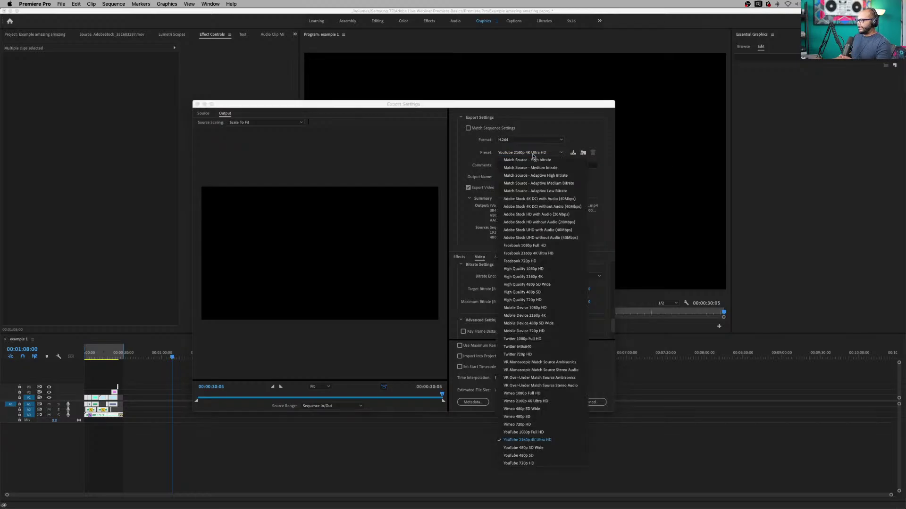
click(539, 441)
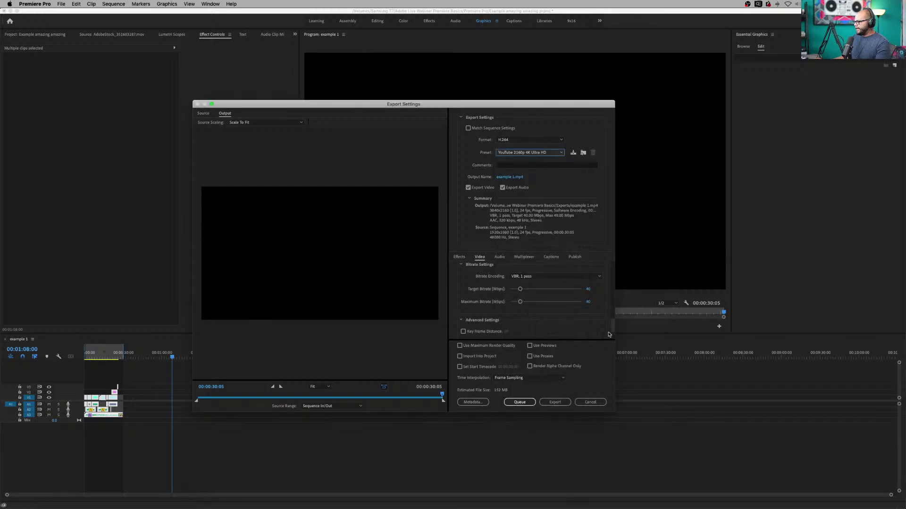
scroll(610, 333, down, 3)
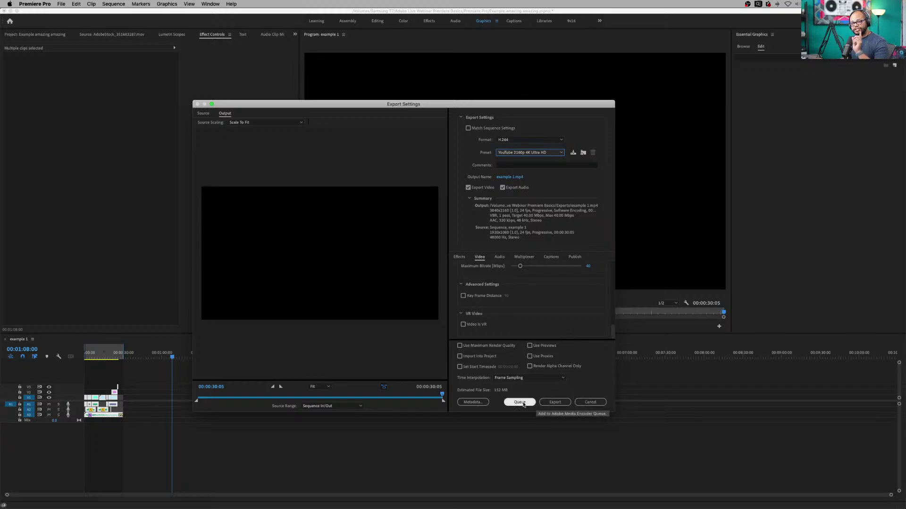
mouse_move(383, 505)
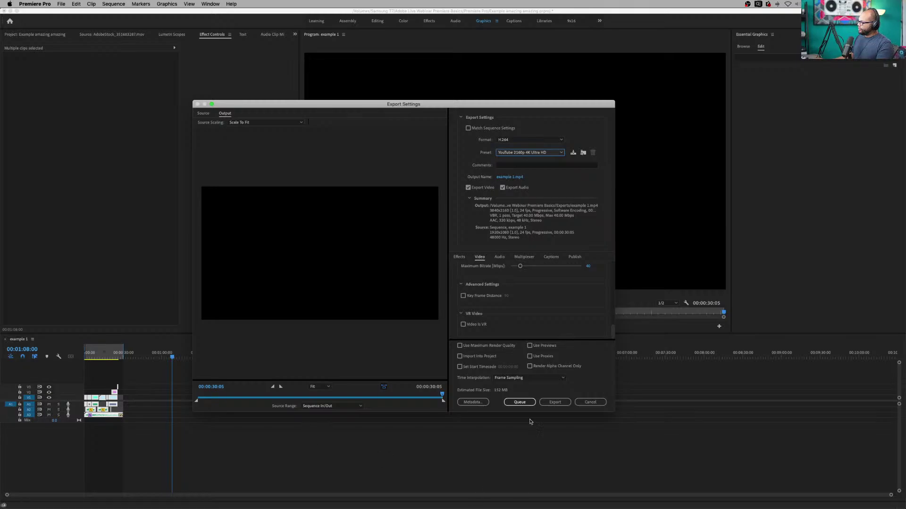
click(589, 402)
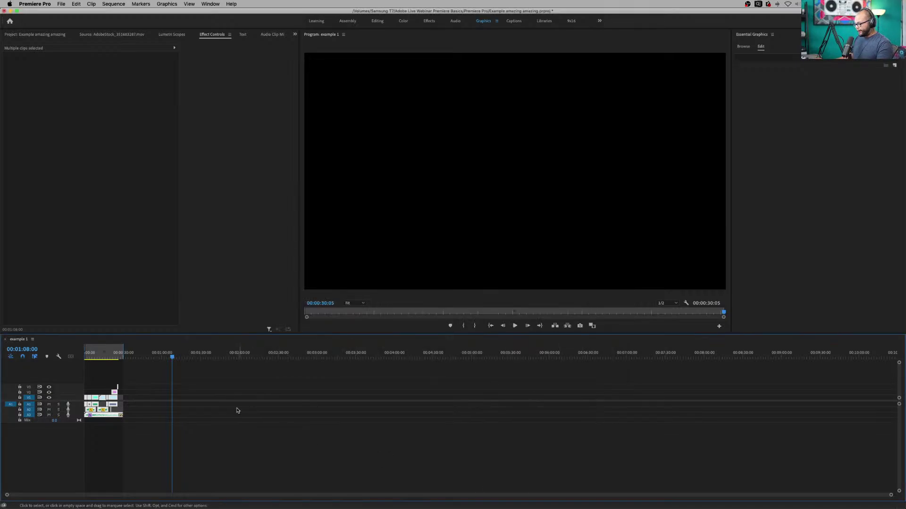
- Clear the clip selection, fit the whole example 1 sequence in the timeline, and place the playhead at 00:00:11:05
click(152, 374)
key(Home)
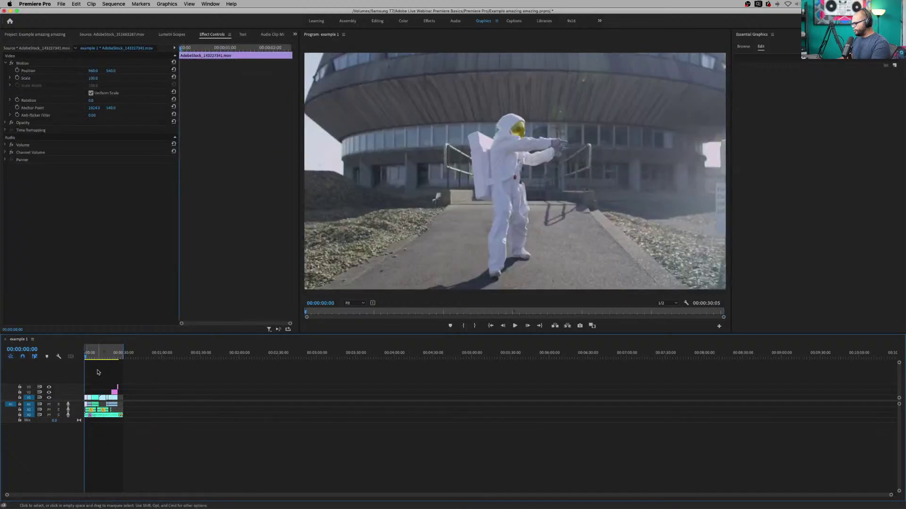
key(backslash)
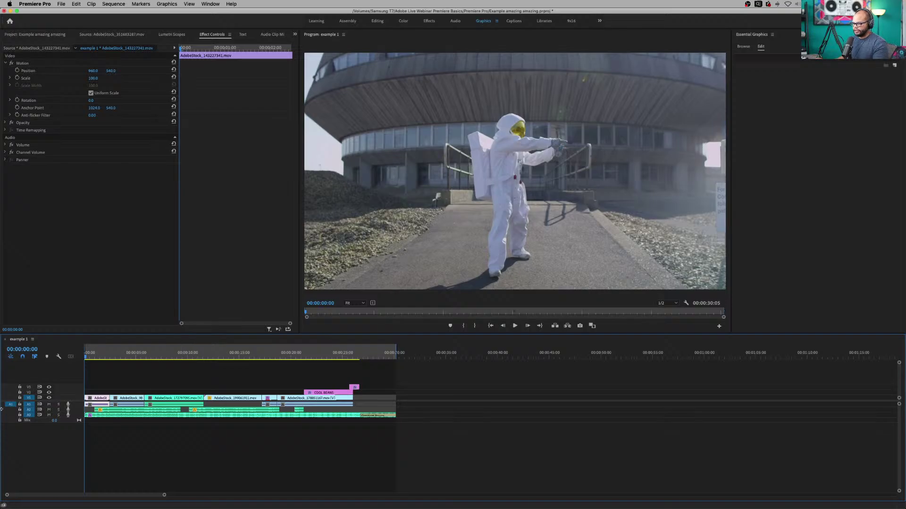
click(435, 375)
click(201, 358)
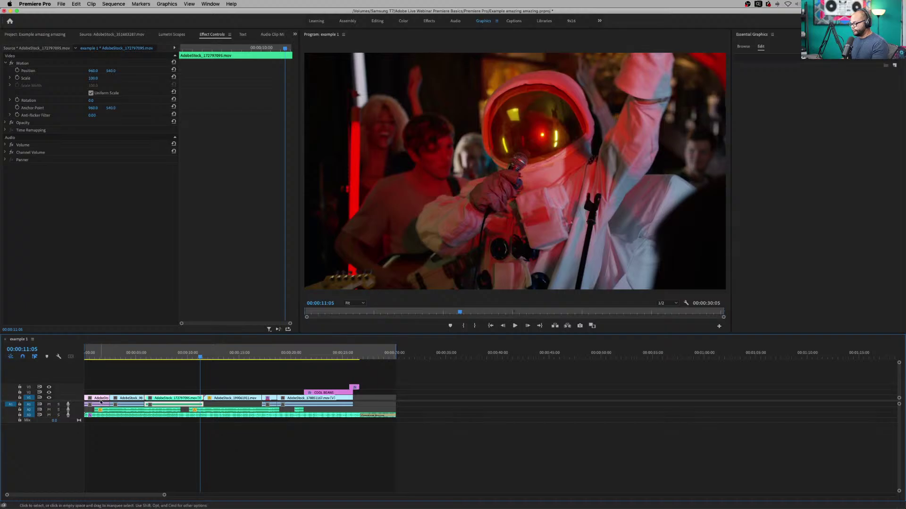
- Show the contents of the Example amazing amazing project and duplicate the example 1 sequence
click(50, 35)
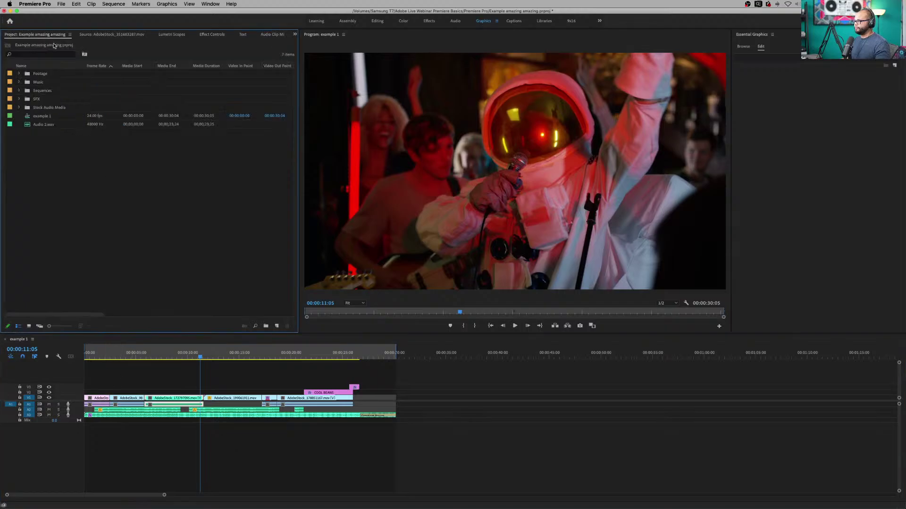
click(208, 4)
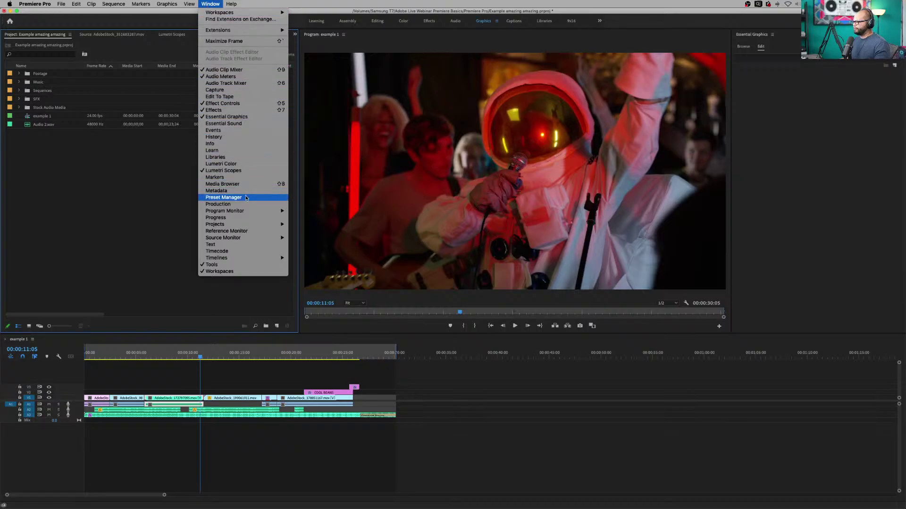
mouse_move(246, 225)
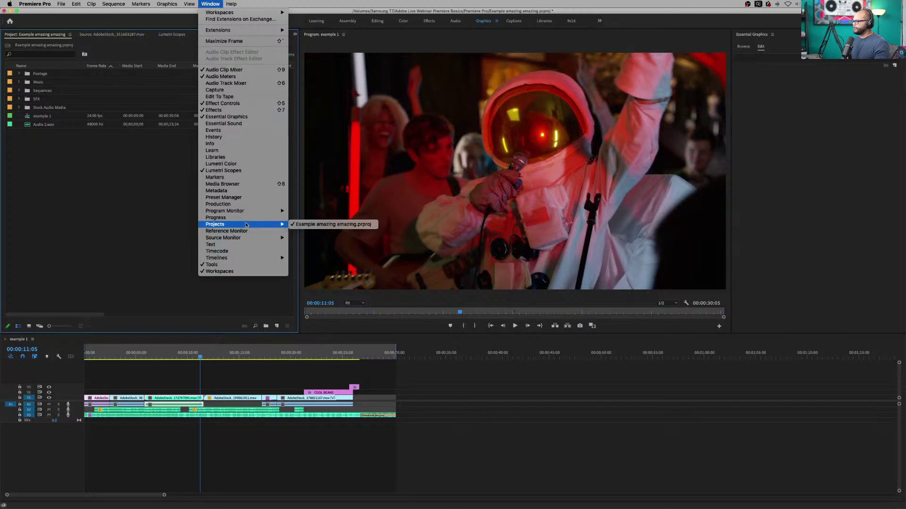
click(318, 226)
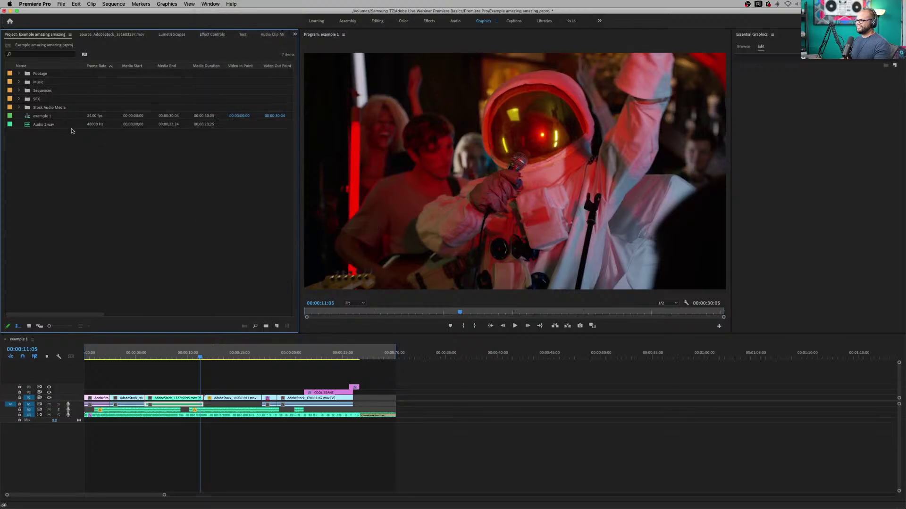
click(42, 118)
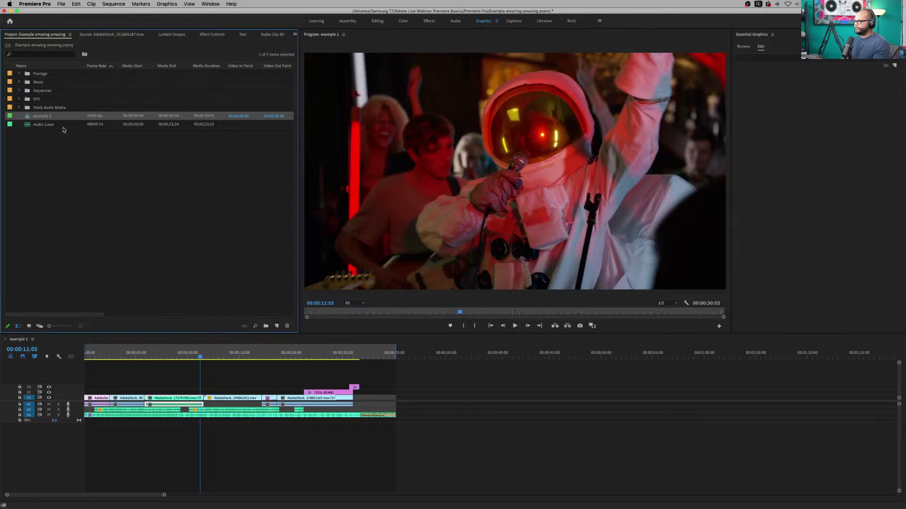
right_click(39, 118)
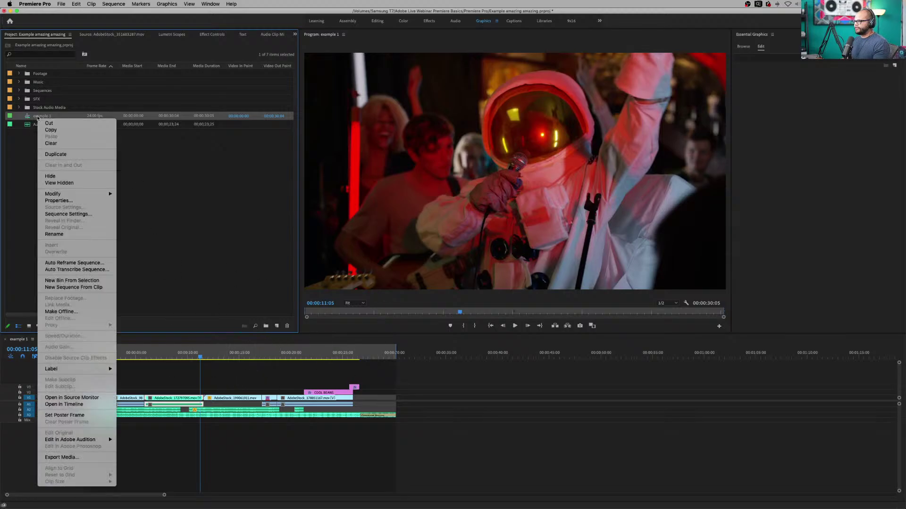
click(56, 155)
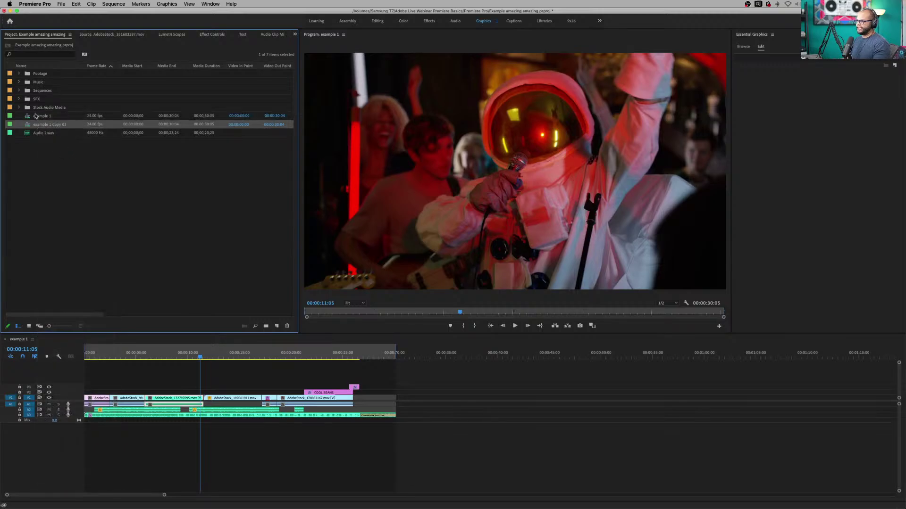
- Auto reframe the duplicated example 1 sequence to Vertical 4:5 with Default motion tracking and clips not nested
click(37, 116)
click(42, 124)
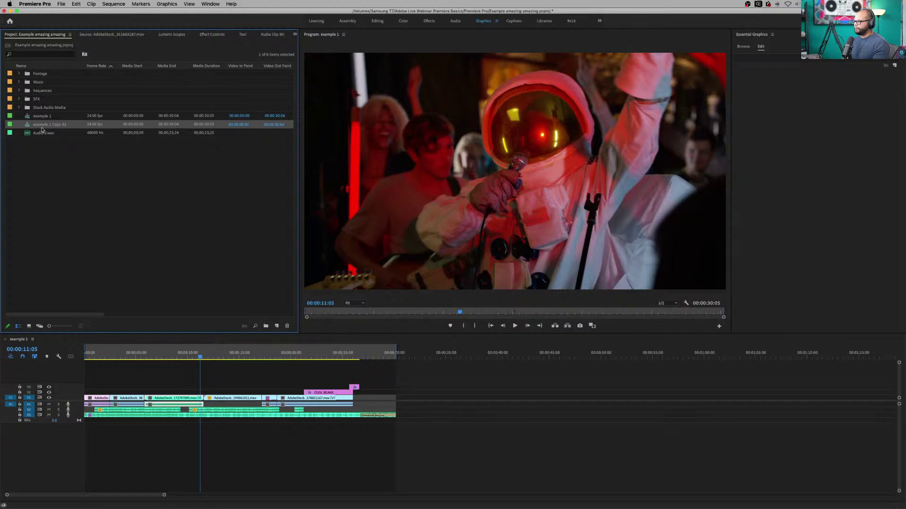
right_click(31, 125)
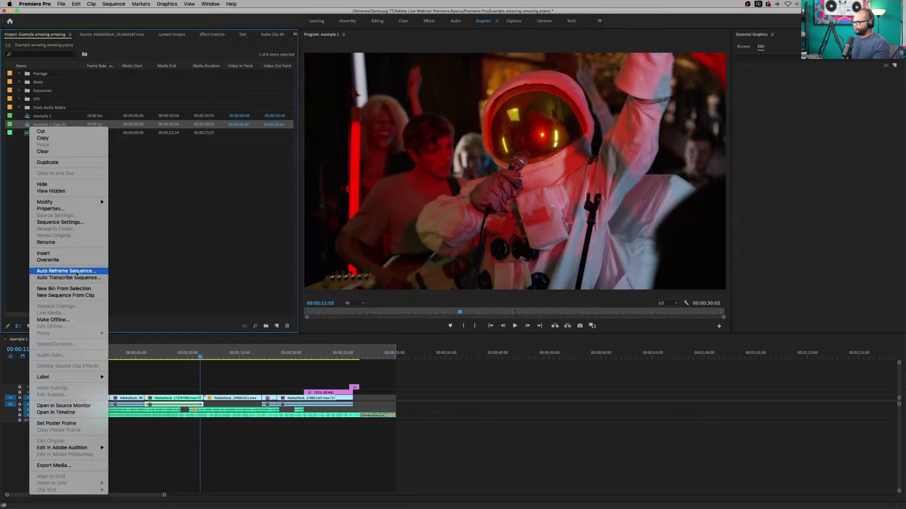
click(96, 273)
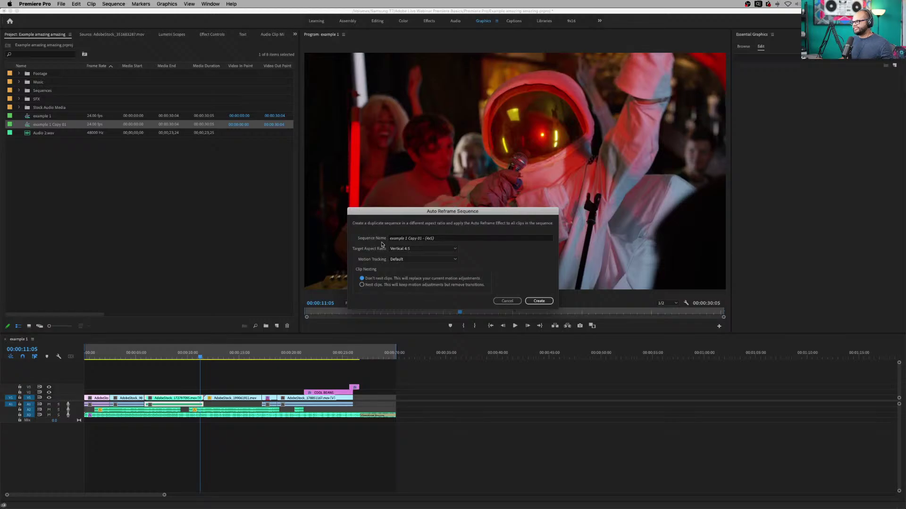
click(398, 240)
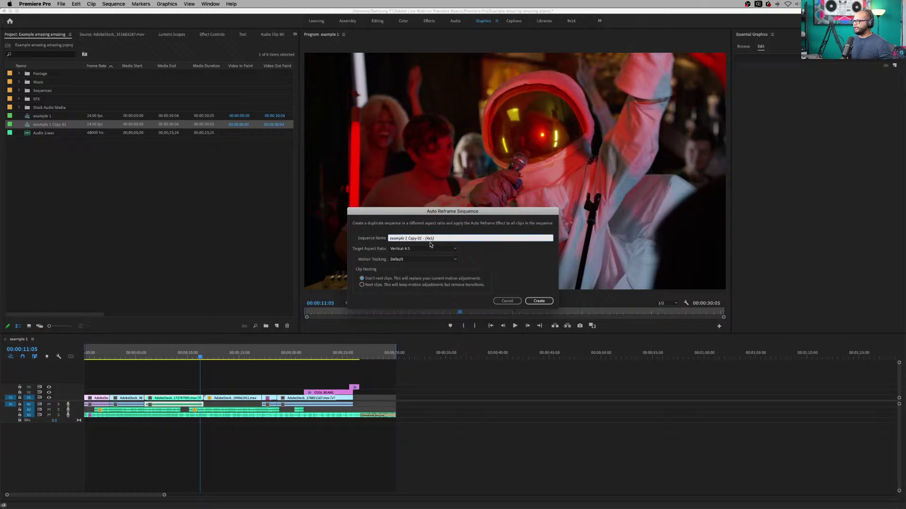
click(423, 238)
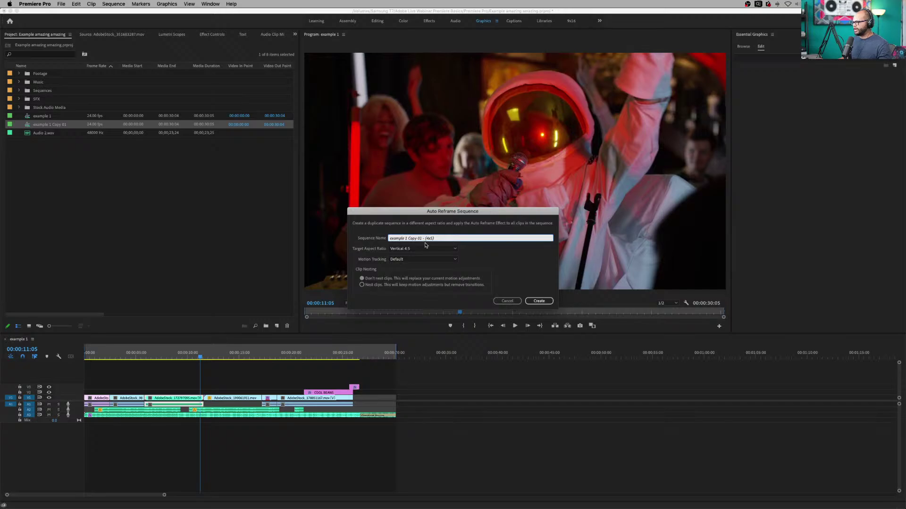
text(-)
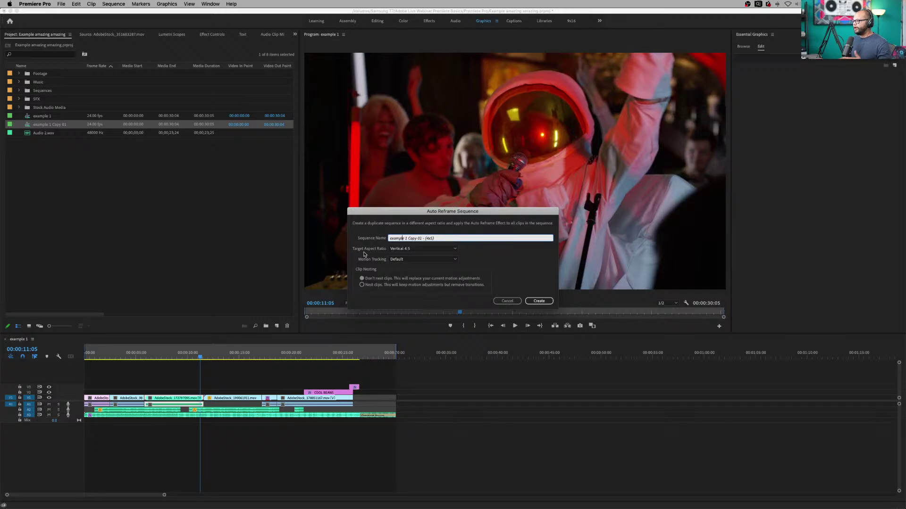
click(402, 249)
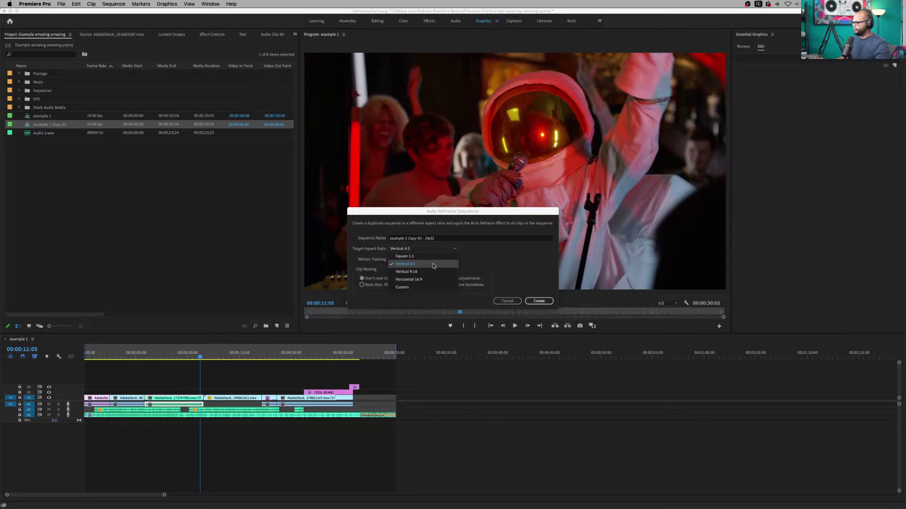
click(433, 264)
click(416, 261)
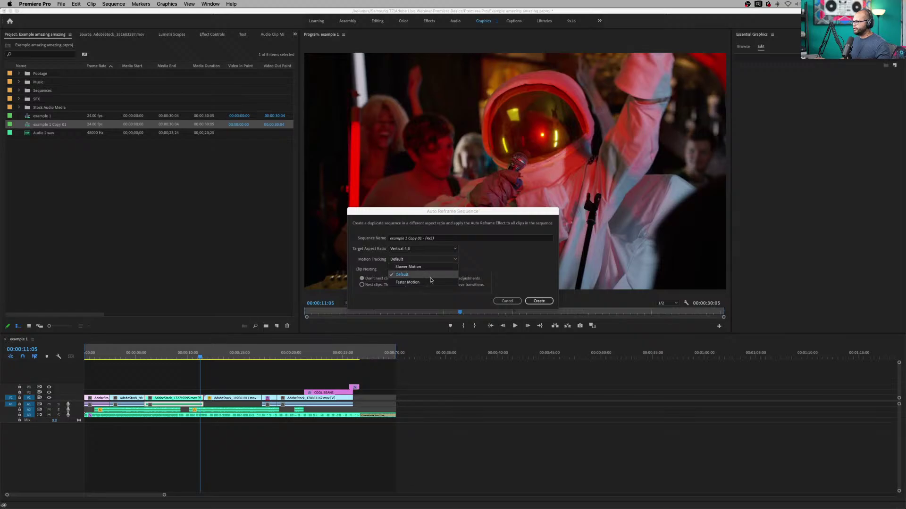
click(430, 277)
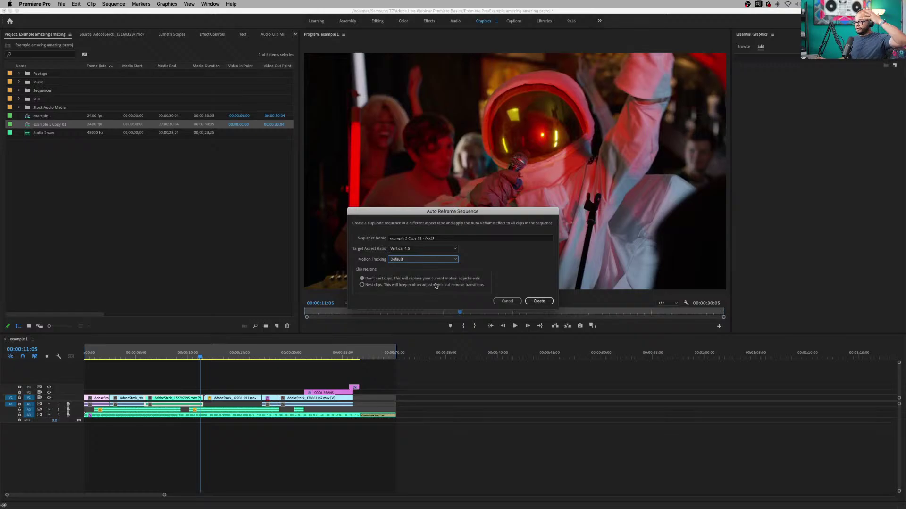
click(539, 301)
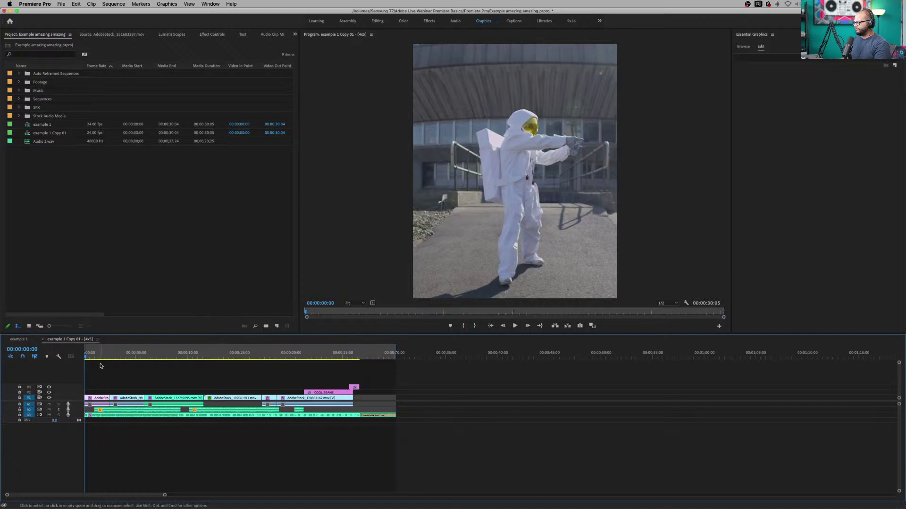
- Play through the reframed 4x5 sequence, then scrub back to 00:00:12:23 to check the framing of its clips
key(space)
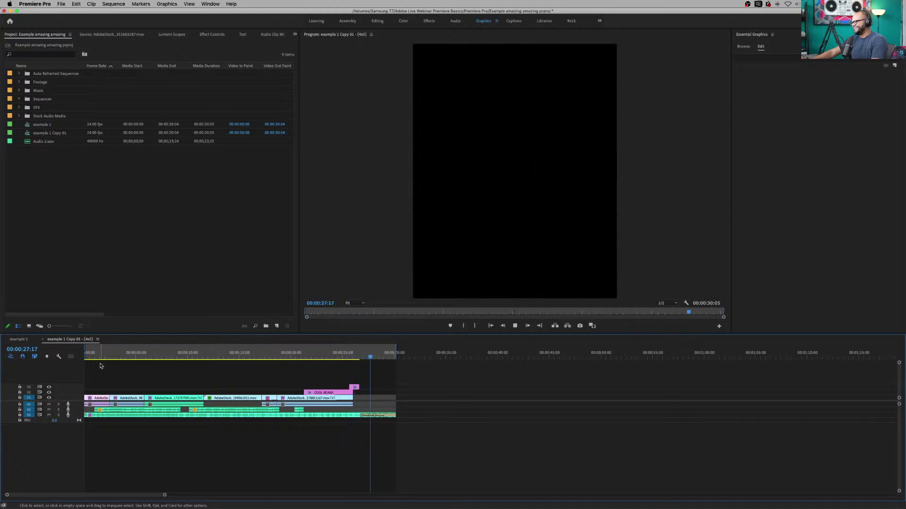
key(space)
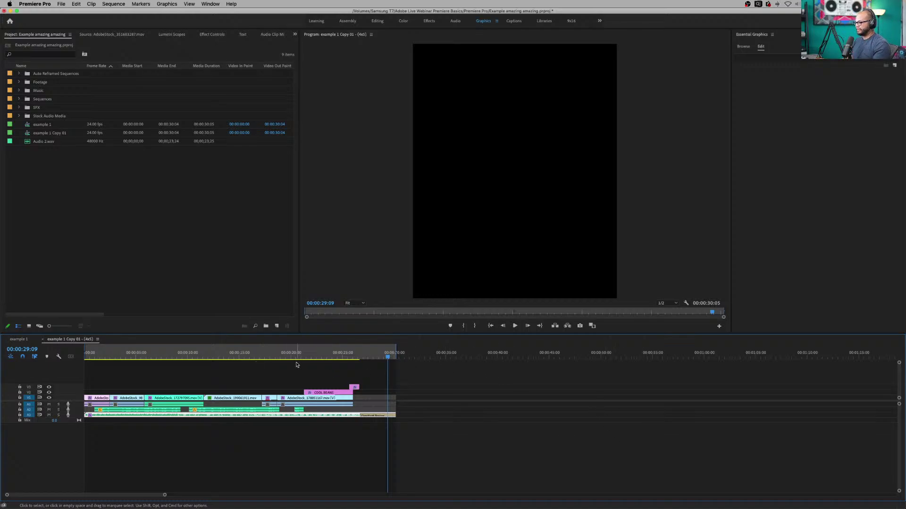
click(264, 352)
drag(263, 354, 219, 357)
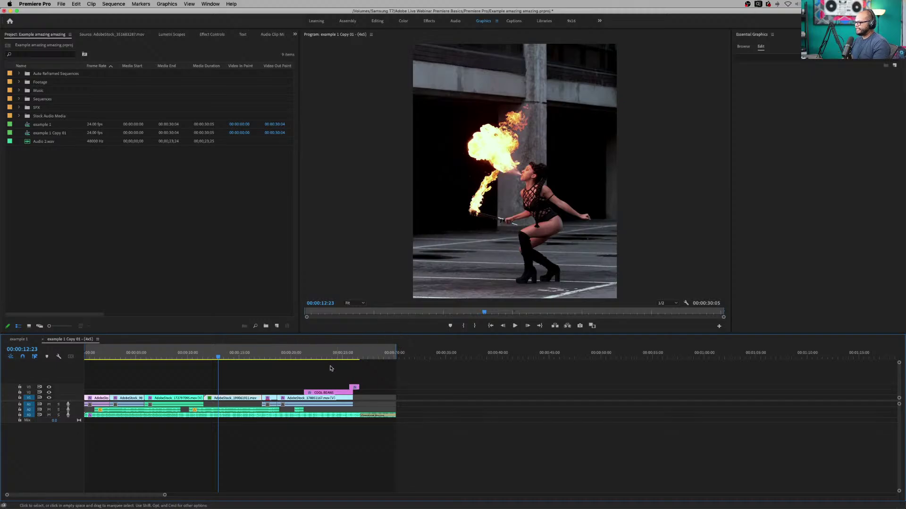
- Compare the fire performer shot in the original and 4x5 sequences, then scrub the 4x5 version to the office clip at 00:00:17:17
click(18, 339)
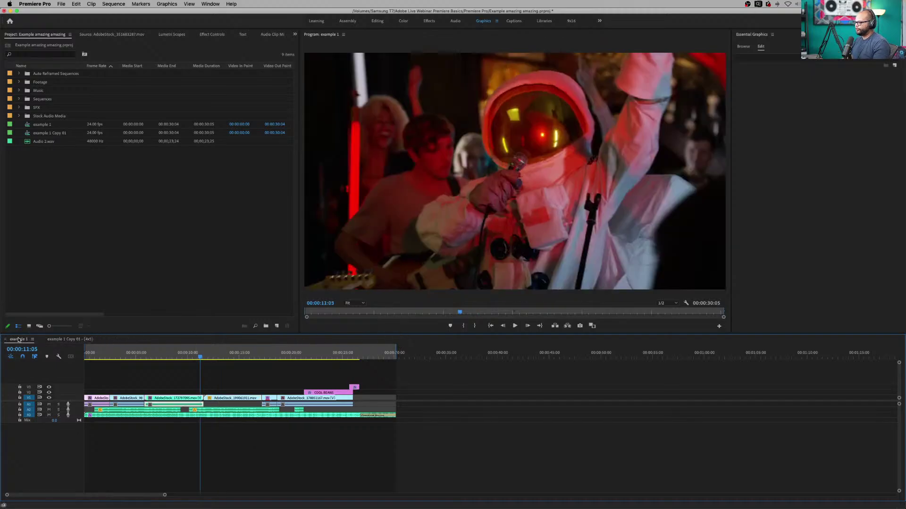
click(227, 357)
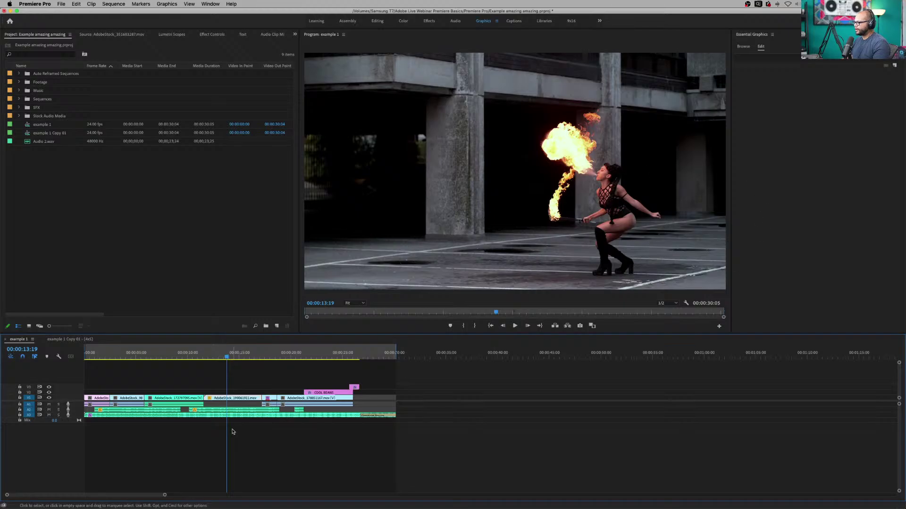
click(70, 339)
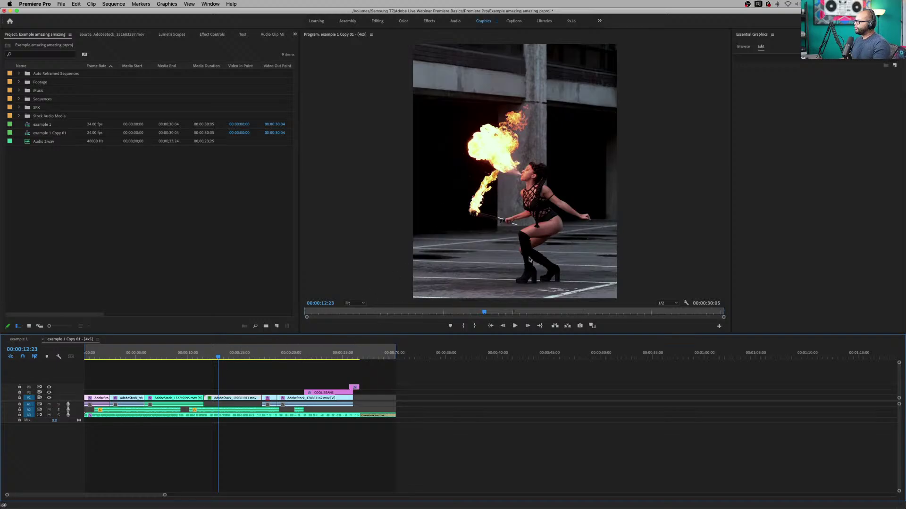
drag(240, 354, 267, 395)
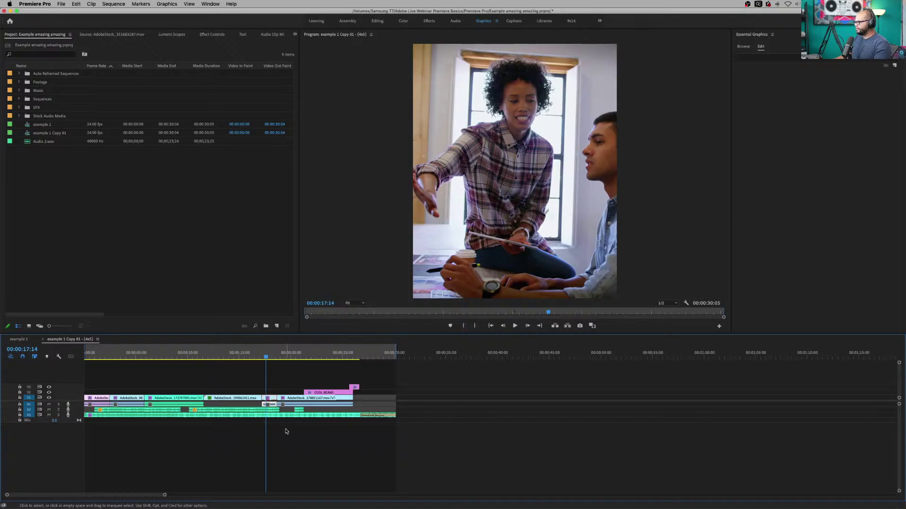
mouse_move(272, 354)
mouse_down()
mouse_move(295, 353)
mouse_move(251, 355)
mouse_move(271, 355)
mouse_move(259, 364)
mouse_move(266, 369)
mouse_up()
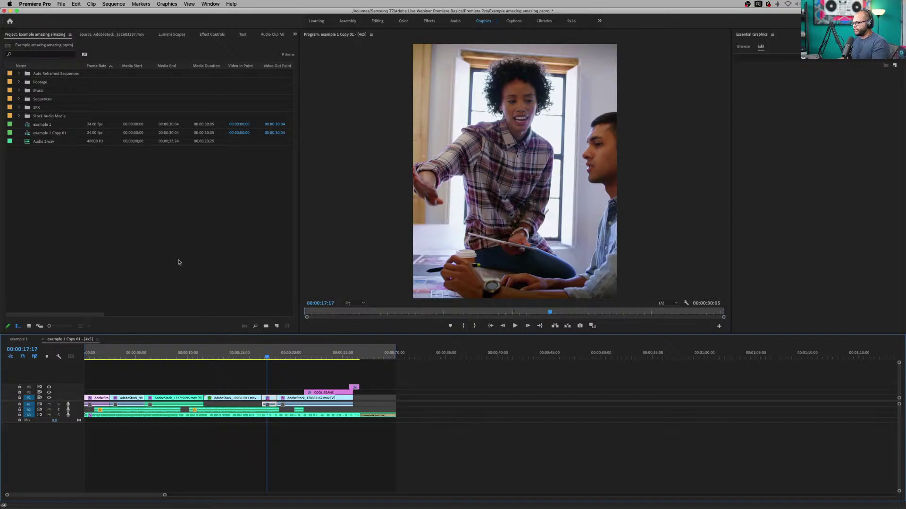
- Disable the Auto Reframe effect on the office clip and set its horizontal motion position to 888
click(212, 34)
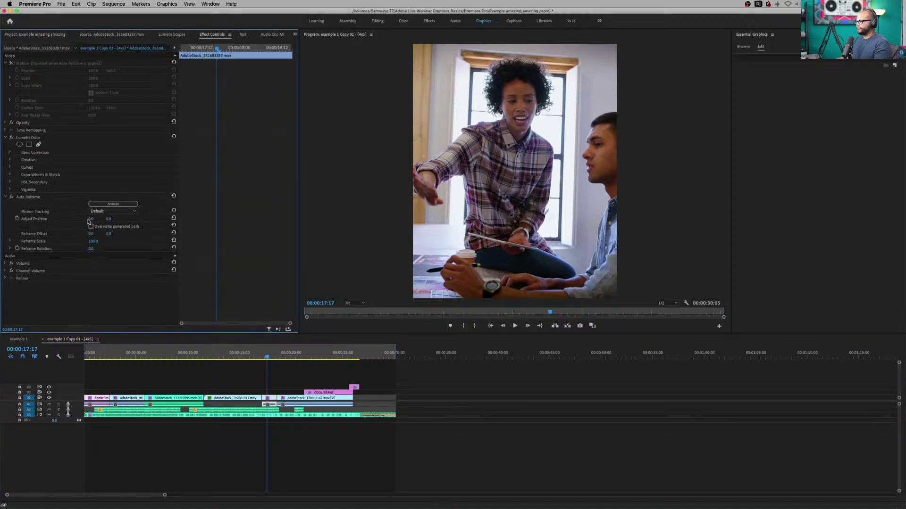
click(32, 198)
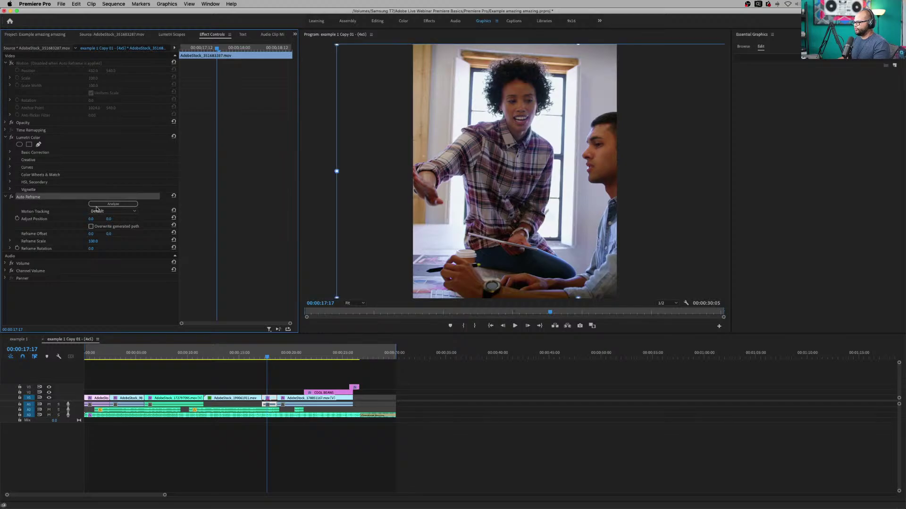
click(11, 197)
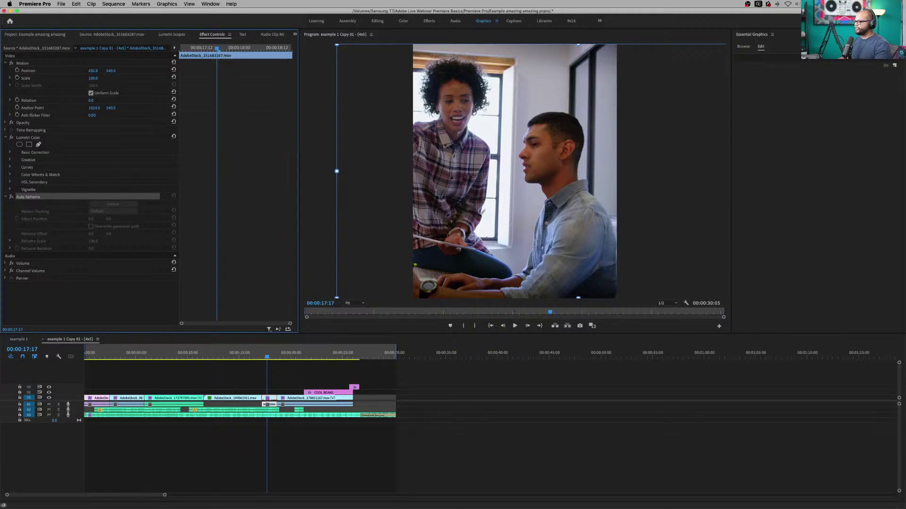
drag(93, 72, 203, 72)
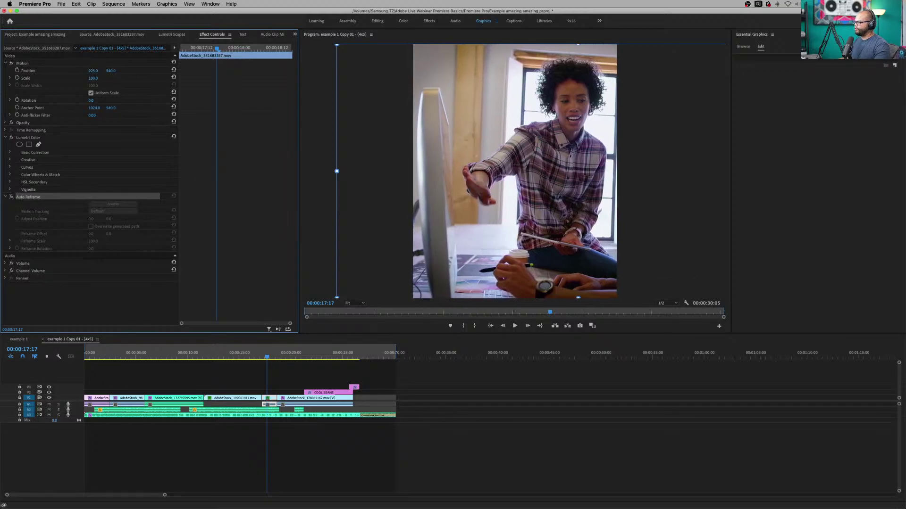
drag(208, 72, 181, 71)
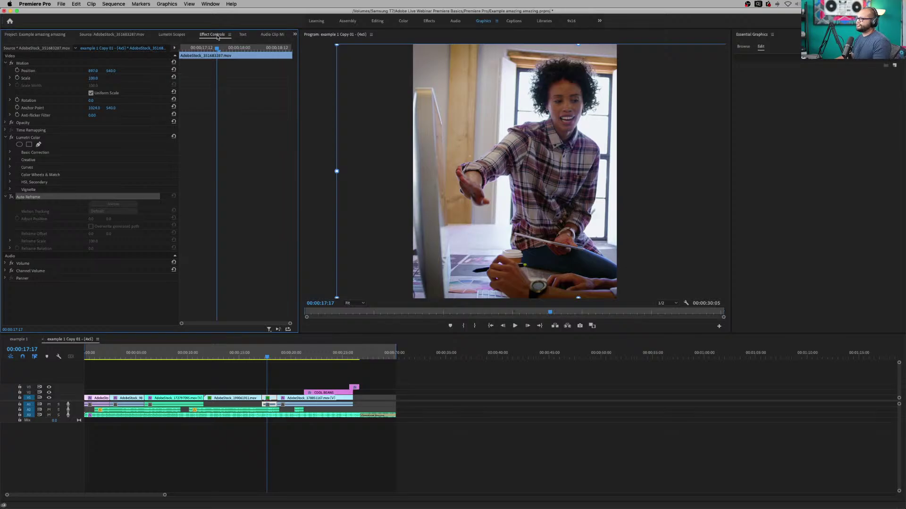
click(210, 4)
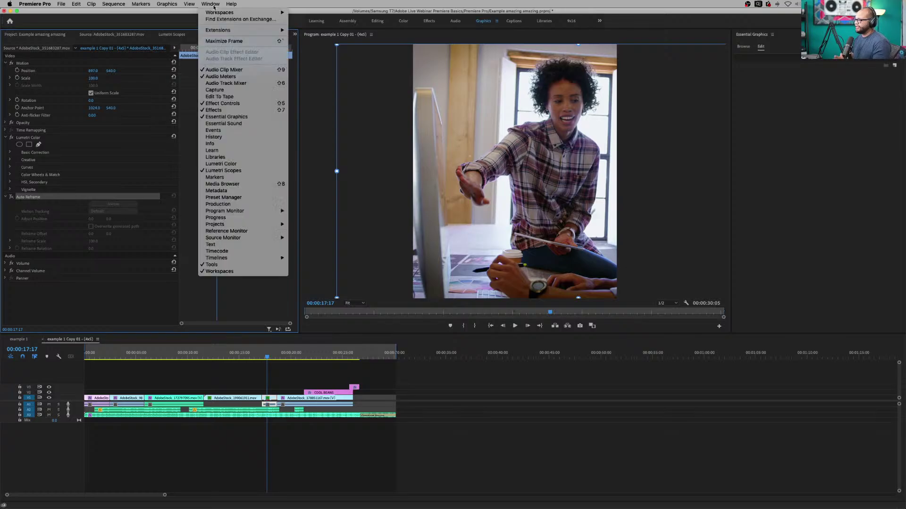
click(236, 103)
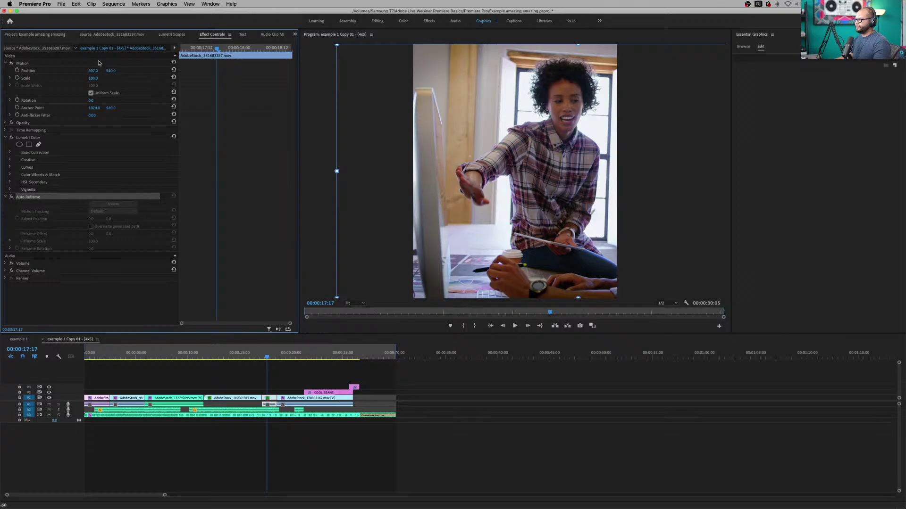
mouse_move(93, 71)
mouse_down()
mouse_move(66, 71)
mouse_move(87, 72)
mouse_up()
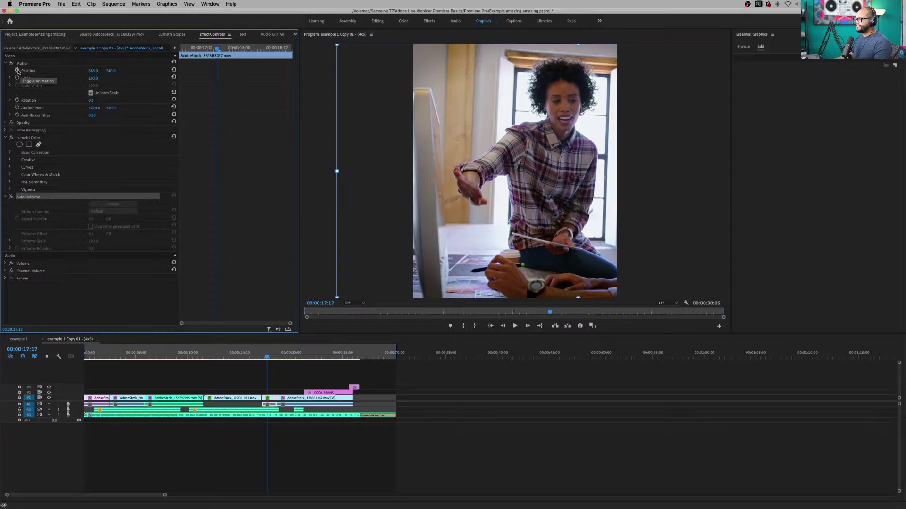
- Keyframe the office clip's horizontal position from 888 at 00:00:17:05 to 581 at 00:00:18:09
drag(223, 49, 178, 57)
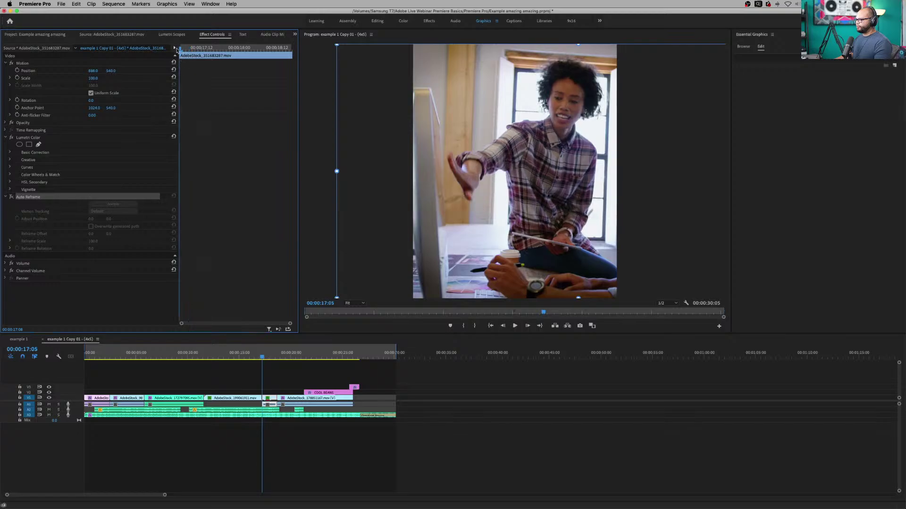
click(17, 71)
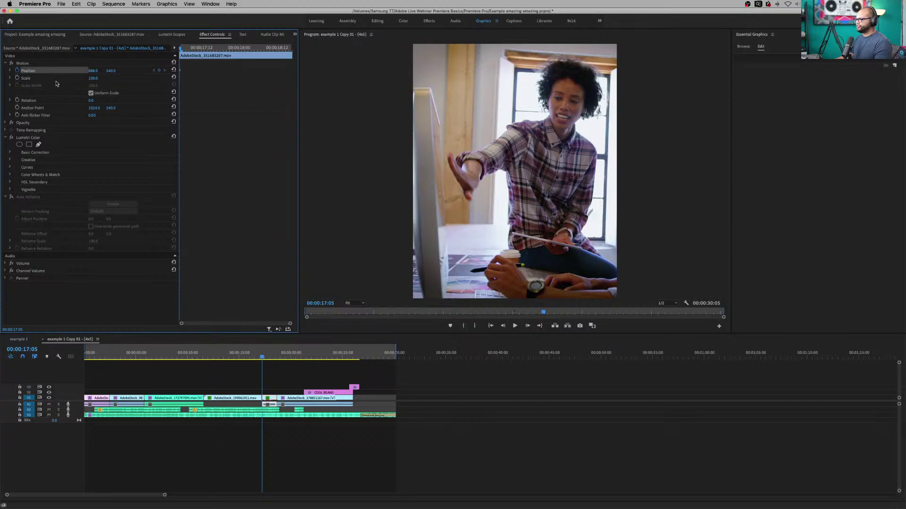
drag(184, 50, 268, 57)
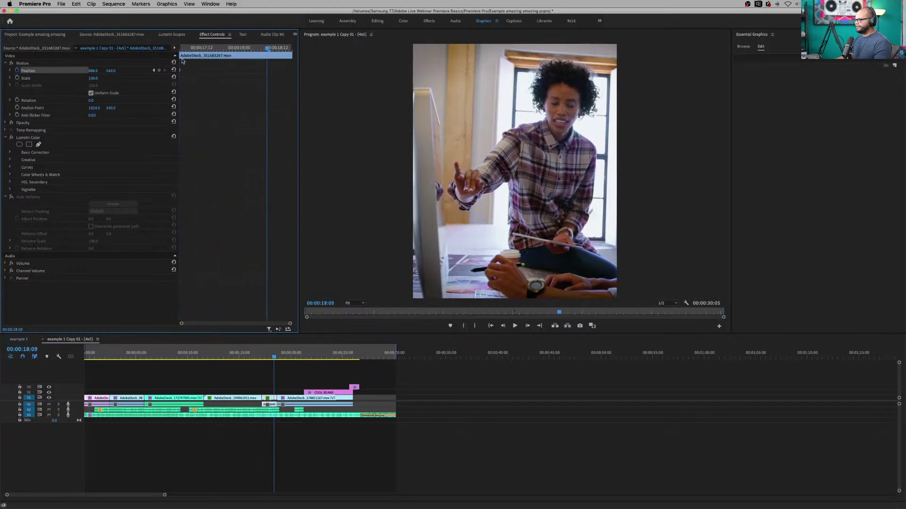
drag(93, 71, 23, 71)
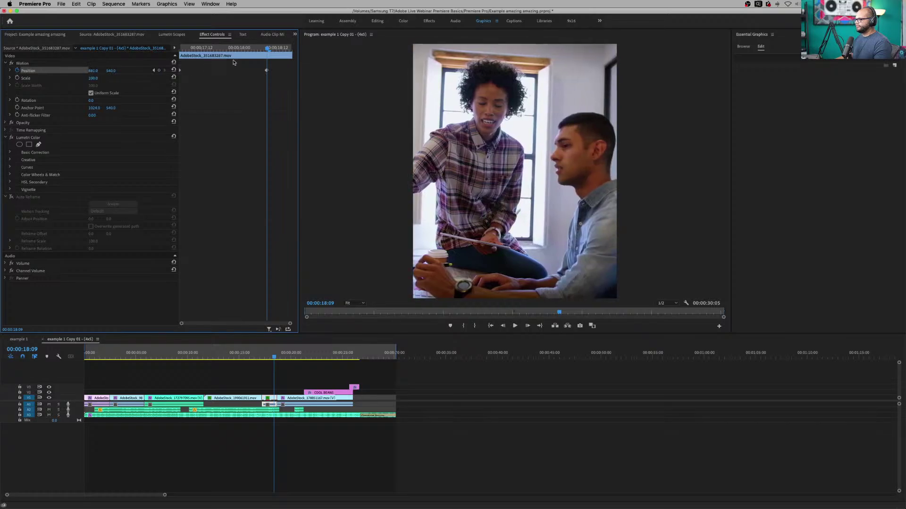
- Preview the office clip's pan and move its second position keyframe to the end of the clip
key(space)
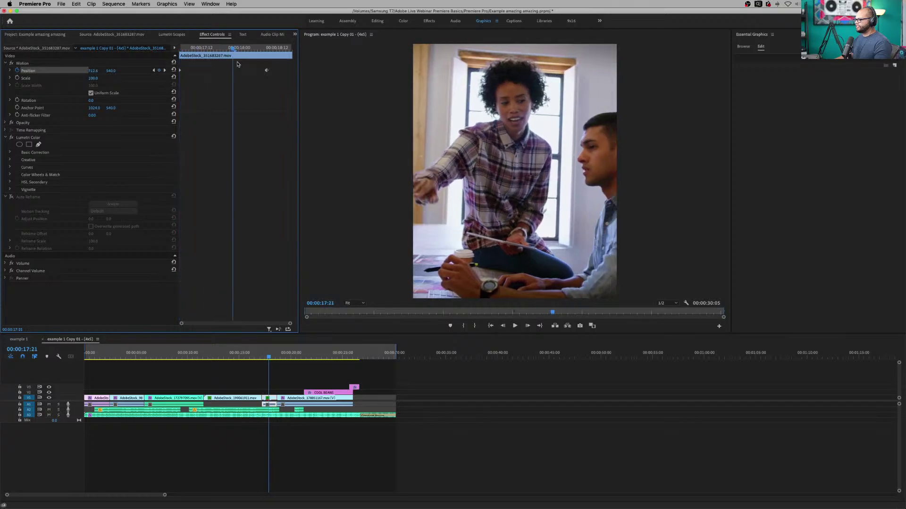
key(space)
drag(264, 67, 256, 94)
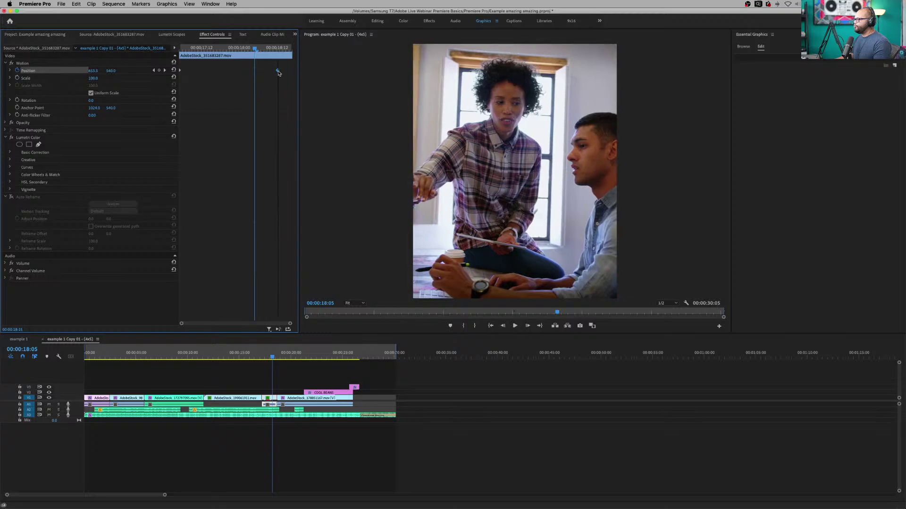
- Play the 4x5 sequence from the end of the fire performer shot through the office clip to check the keyframed pan
key(space)
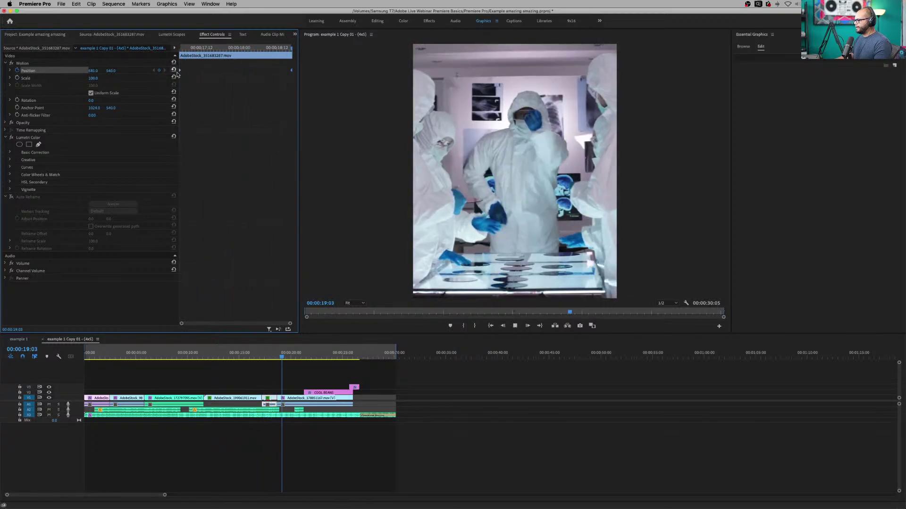
key(space)
click(262, 358)
key(space)
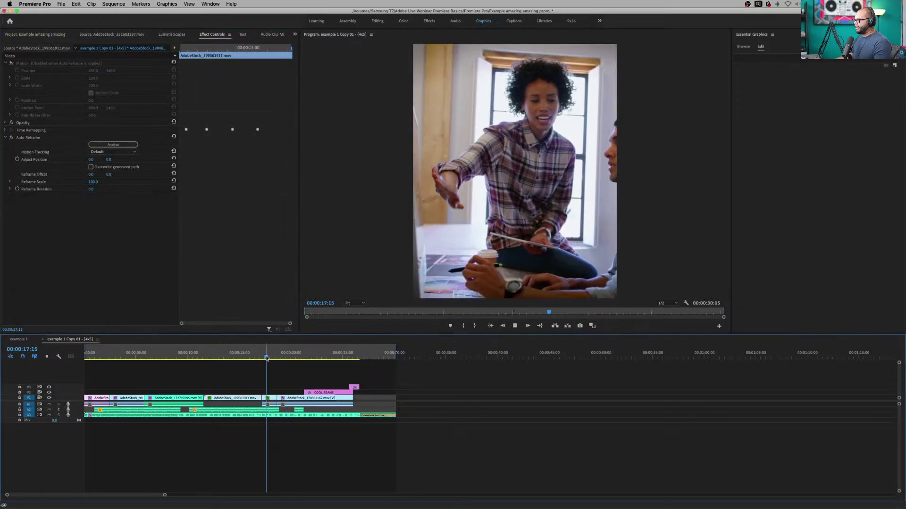
click(261, 357)
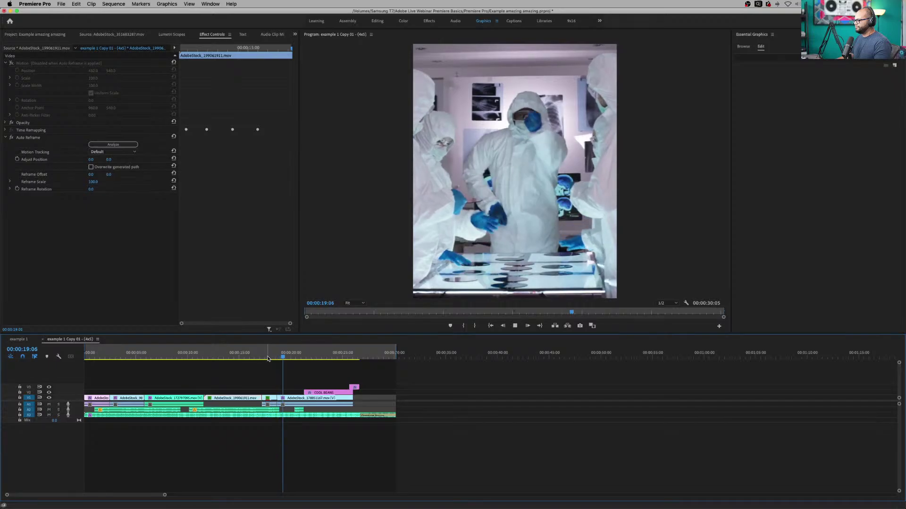
click(253, 358)
key(space)
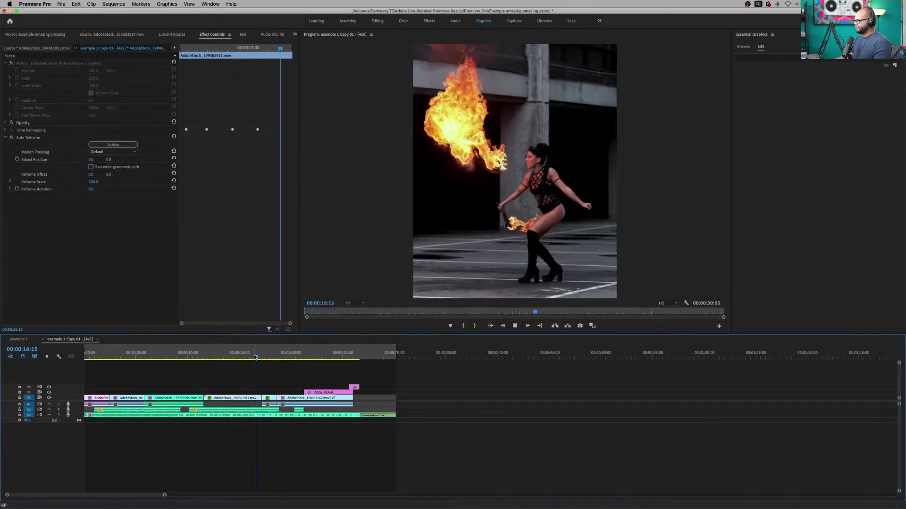
key(space)
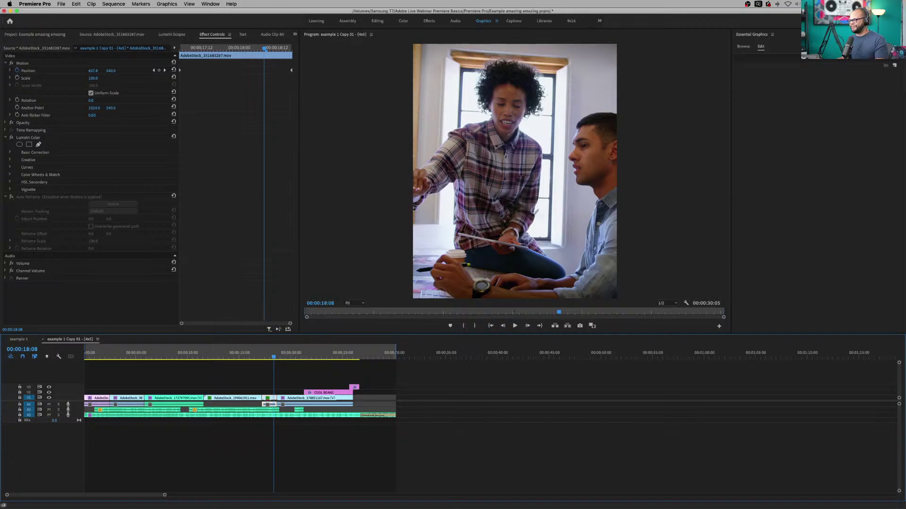
- Scrub back to the start of the 4x5 sequence, then place the playhead at 00:00:17:05 on the office clip
drag(276, 357, 225, 359)
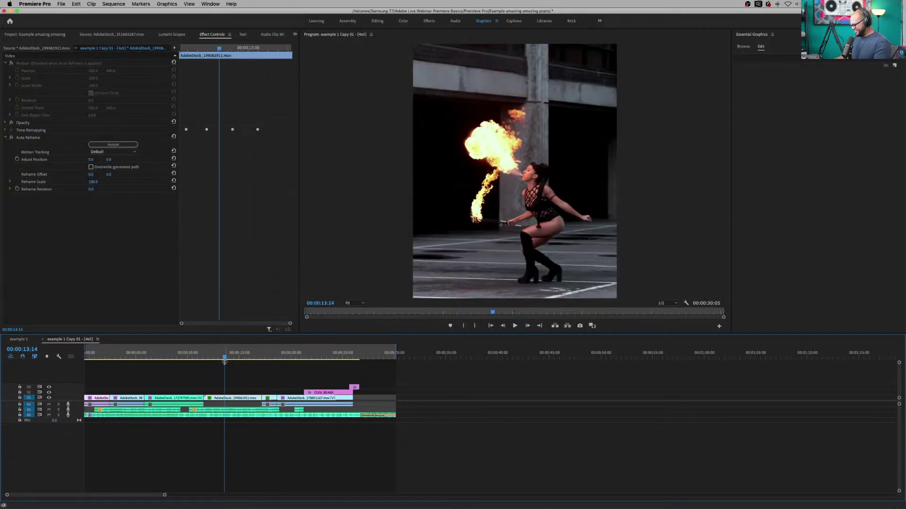
key(minus)
drag(159, 358, 84, 367)
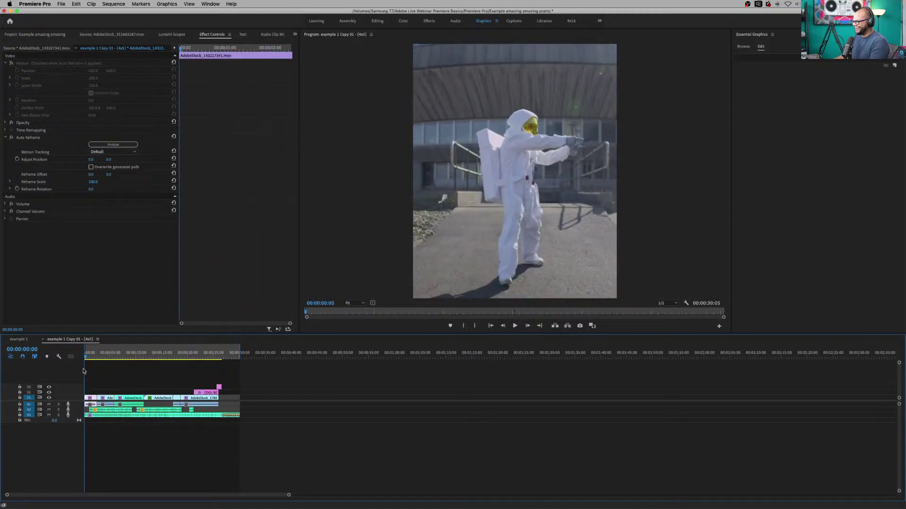
click(104, 380)
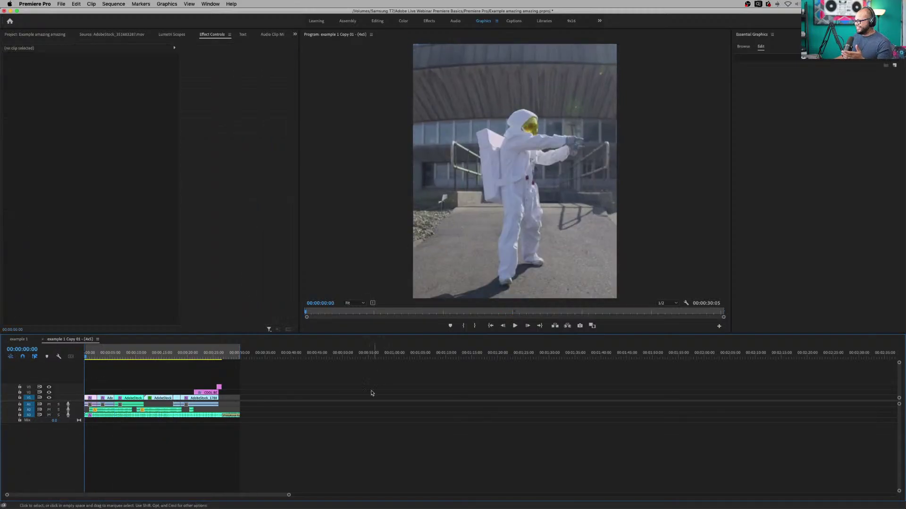
click(175, 399)
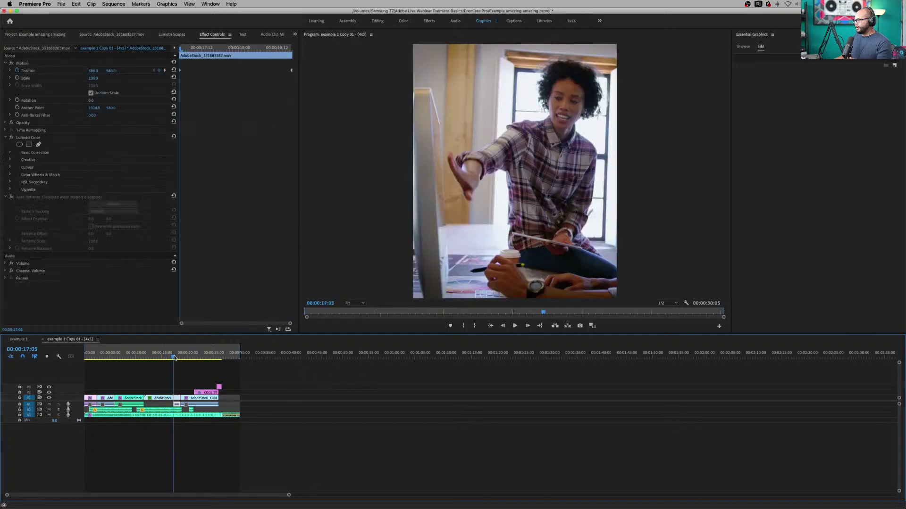
- Start a media export of the 4x5 sequence and choose the YouTube 2160p 4K Ultra HD preset
click(62, 4)
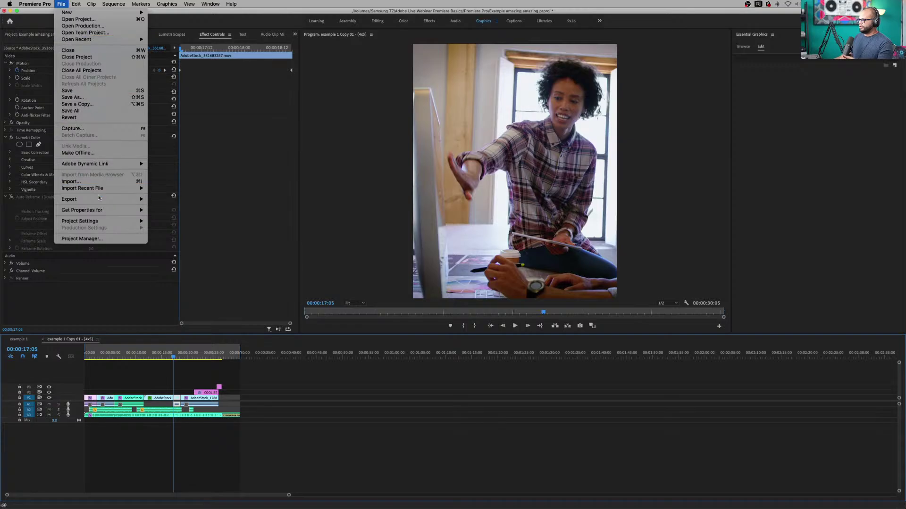
mouse_move(101, 200)
click(165, 201)
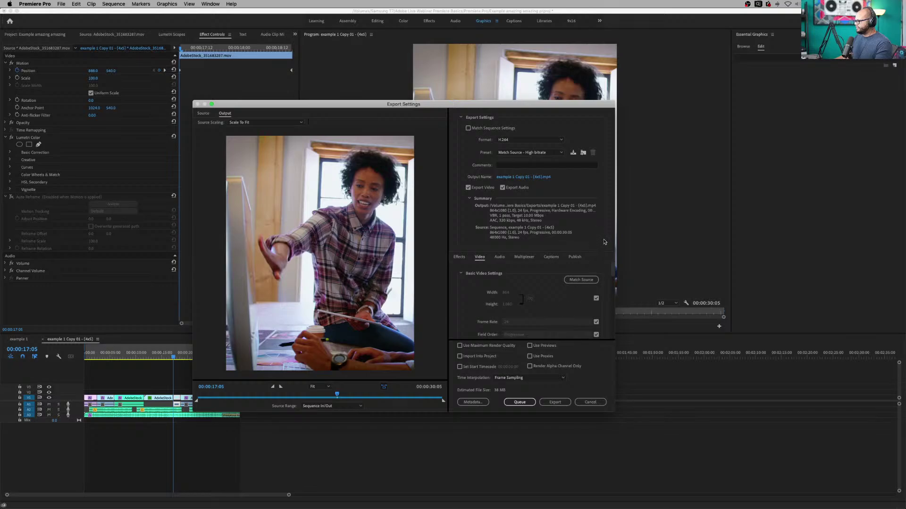
drag(500, 107, 605, 28)
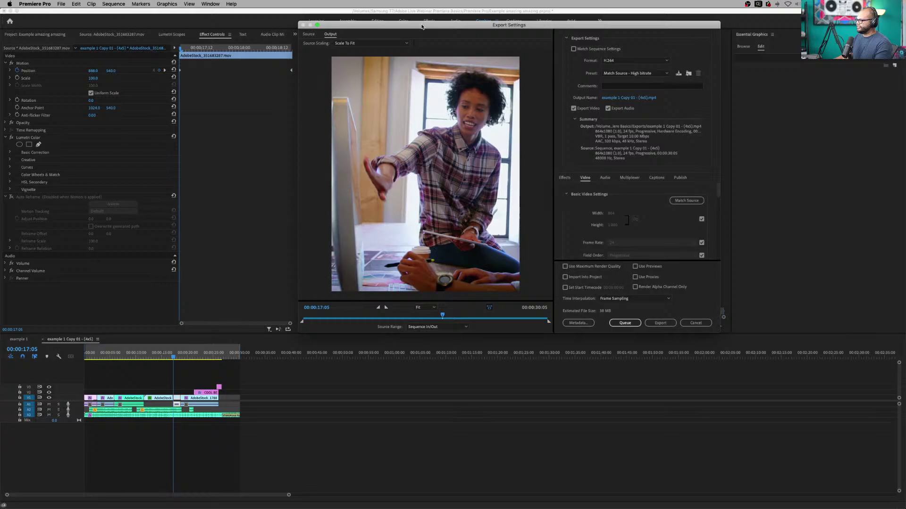
drag(422, 24, 264, 150)
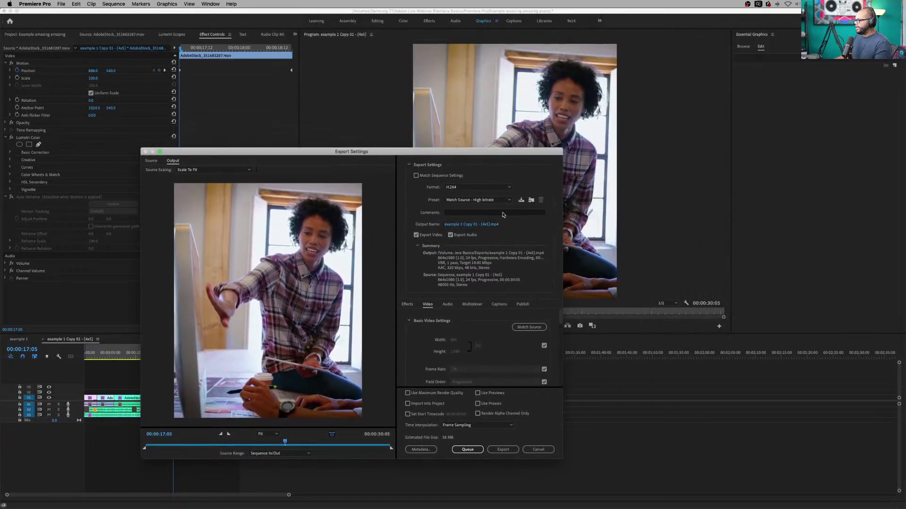
click(495, 200)
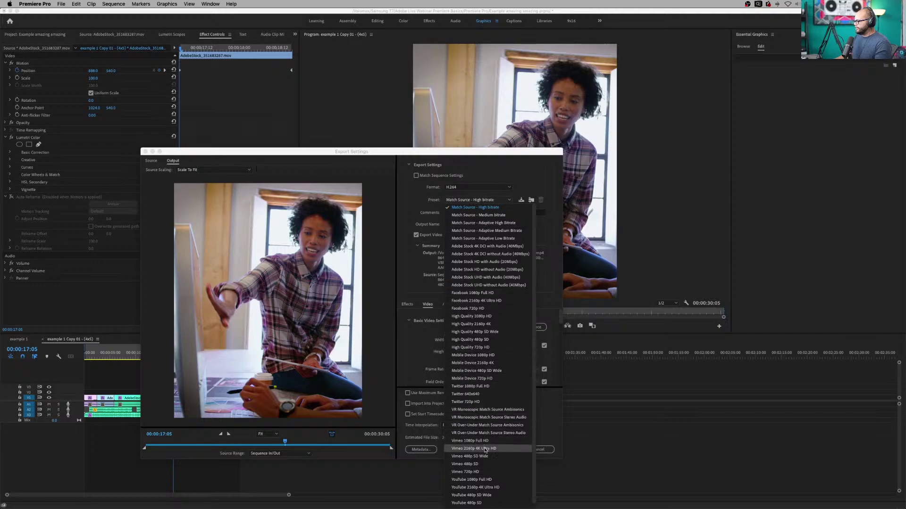
click(475, 487)
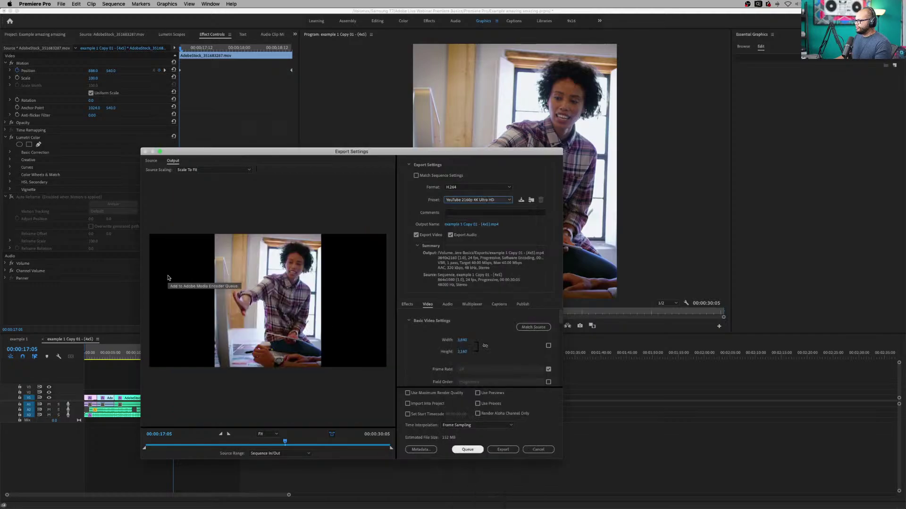
- Match the export's basic video settings to the source sequence and review the bitrate and advanced settings
drag(318, 152, 314, 100)
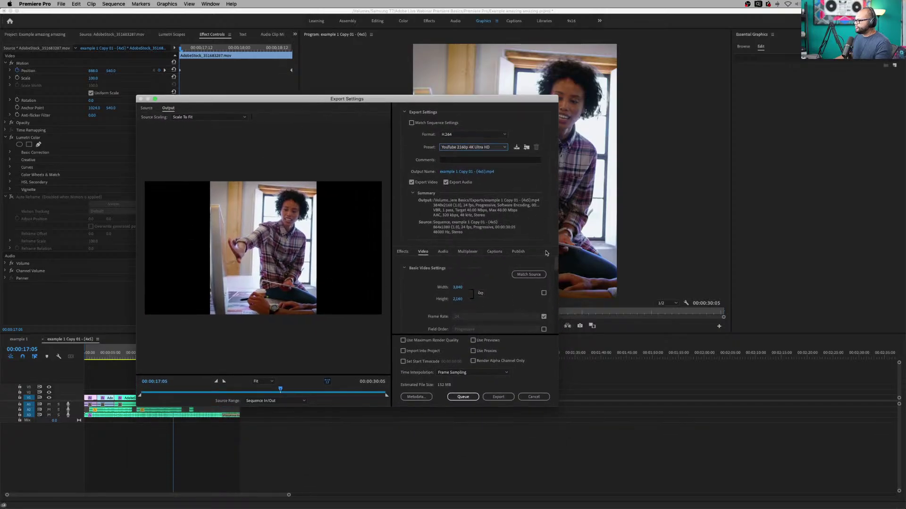
scroll(556, 267, down, 3)
scroll(556, 268, up, 3)
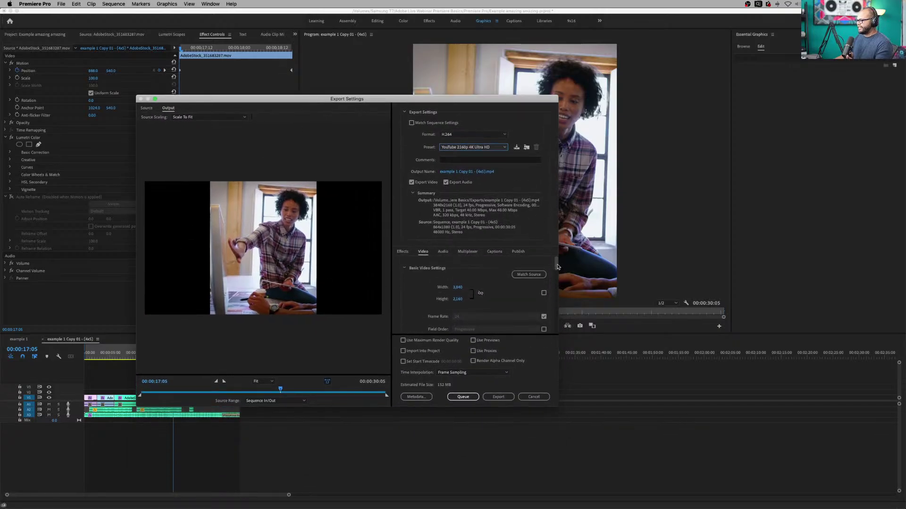
click(523, 276)
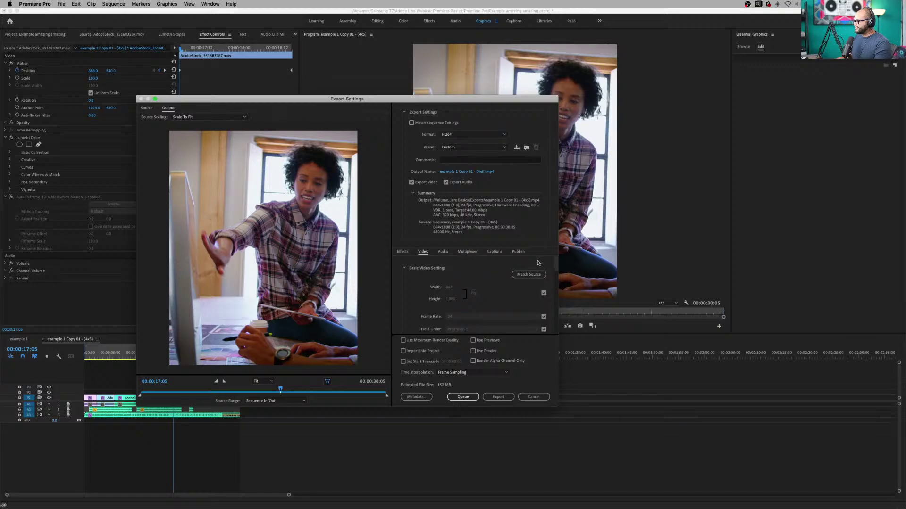
drag(556, 263, 558, 340)
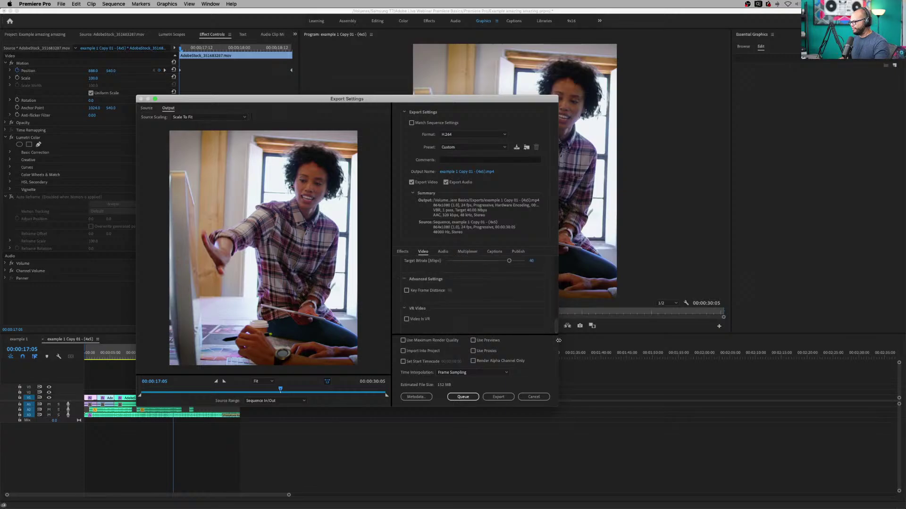
click(477, 397)
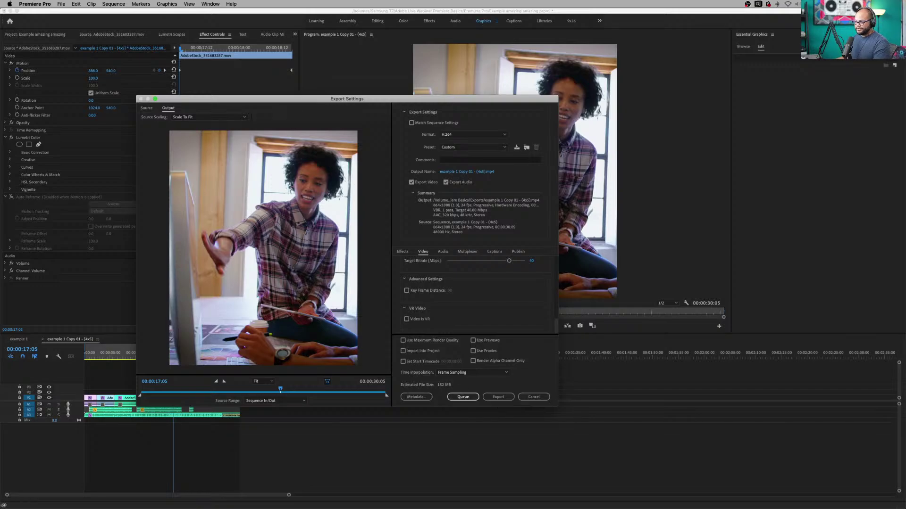